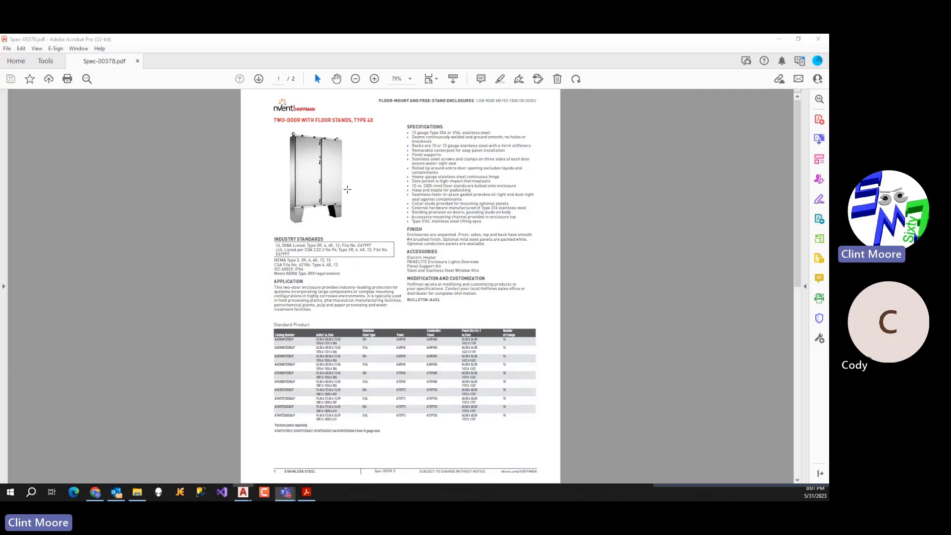
# Review the Spec-00378 enclosure sheet, examining the dimensioned views and the A62H4812SSLP entry's A x B x C size in the Standard Product table.
pyautogui.click(385, 51)
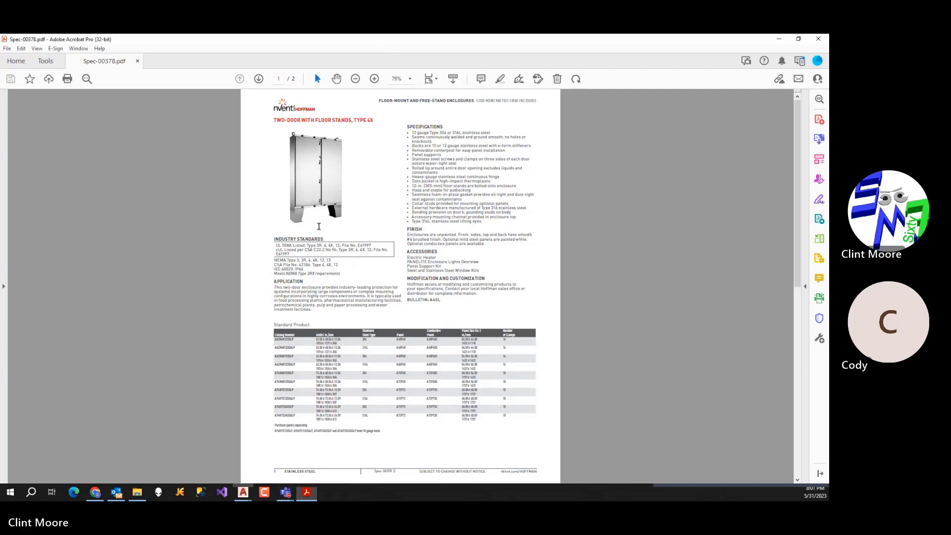
pyautogui.keyDown('ctrl'); pyautogui.scroll(-3, 350, 351); pyautogui.keyUp('ctrl')
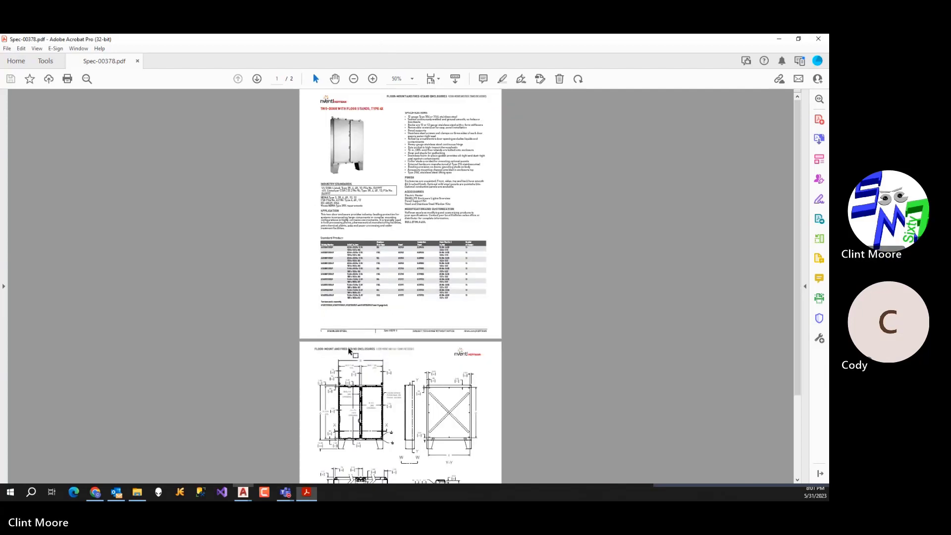
pyautogui.keyDown('ctrl'); pyautogui.scroll(6, 350, 351); pyautogui.keyUp('ctrl')
pyautogui.scroll(1, 369, 199)
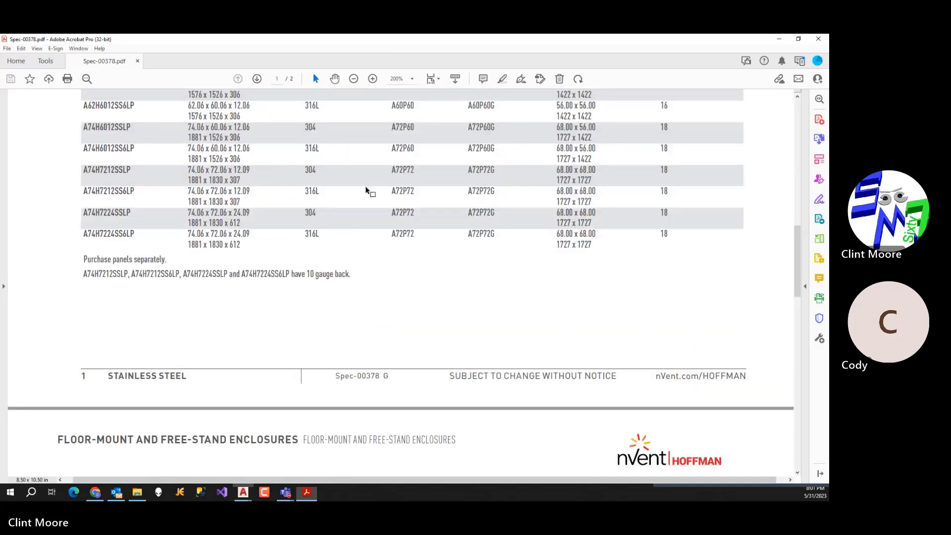
pyautogui.scroll(10, 370, 192)
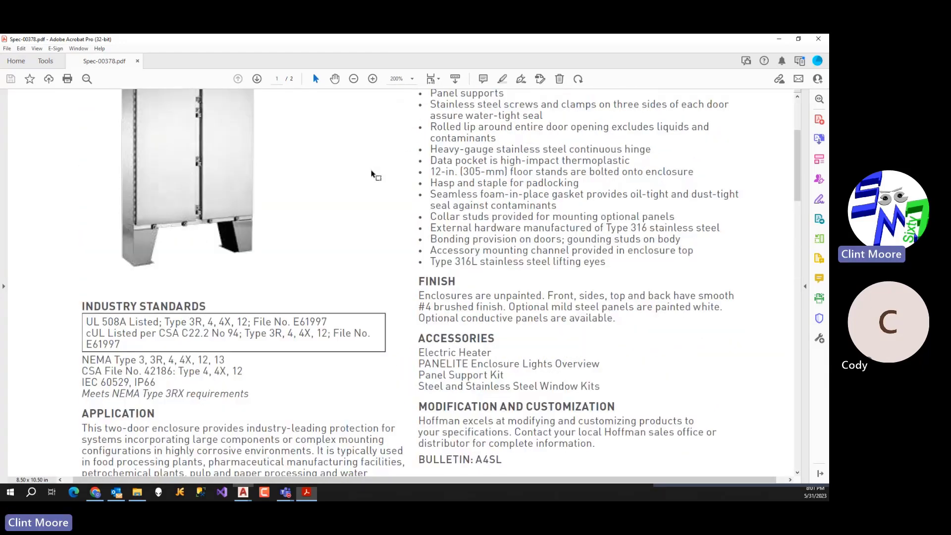
pyautogui.scroll(2, 372, 174)
pyautogui.scroll(-8, 269, 260)
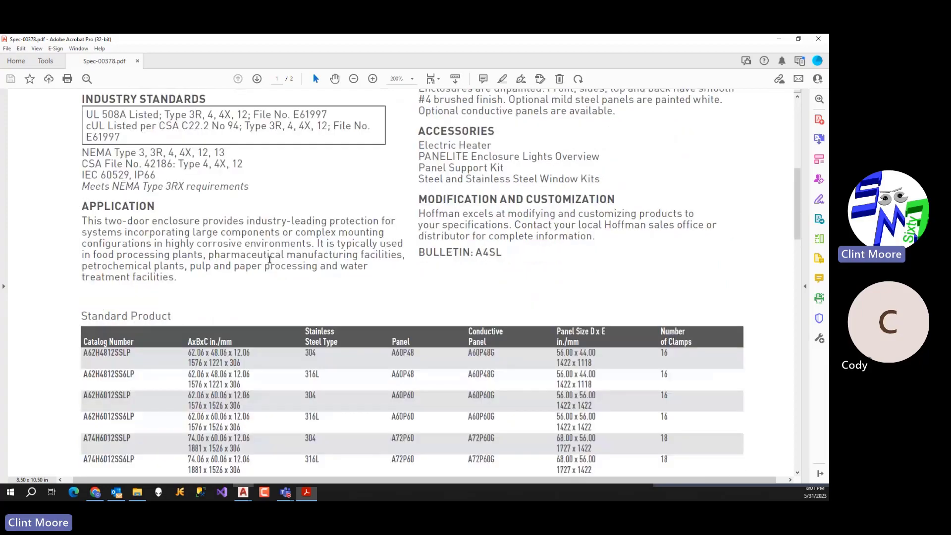
pyautogui.scroll(-15, 270, 259)
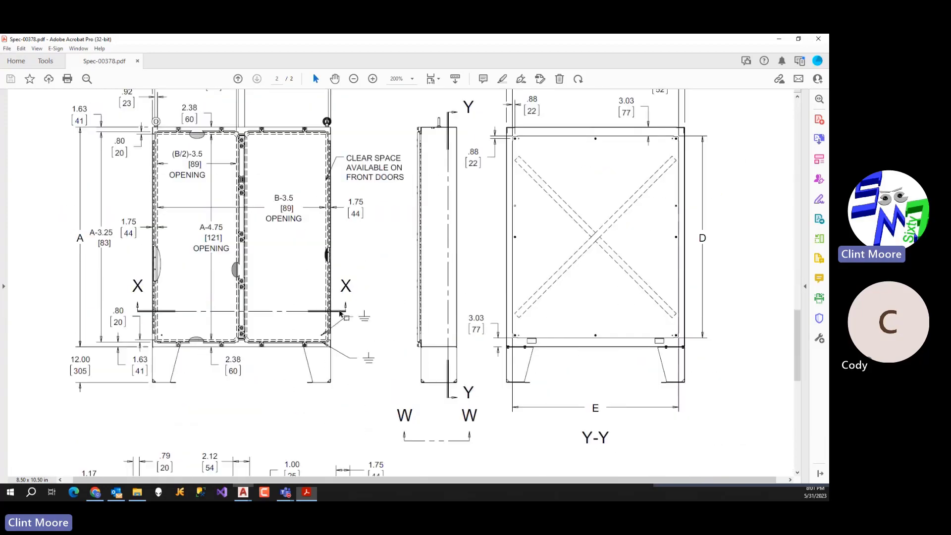
pyautogui.scroll(12, 340, 314)
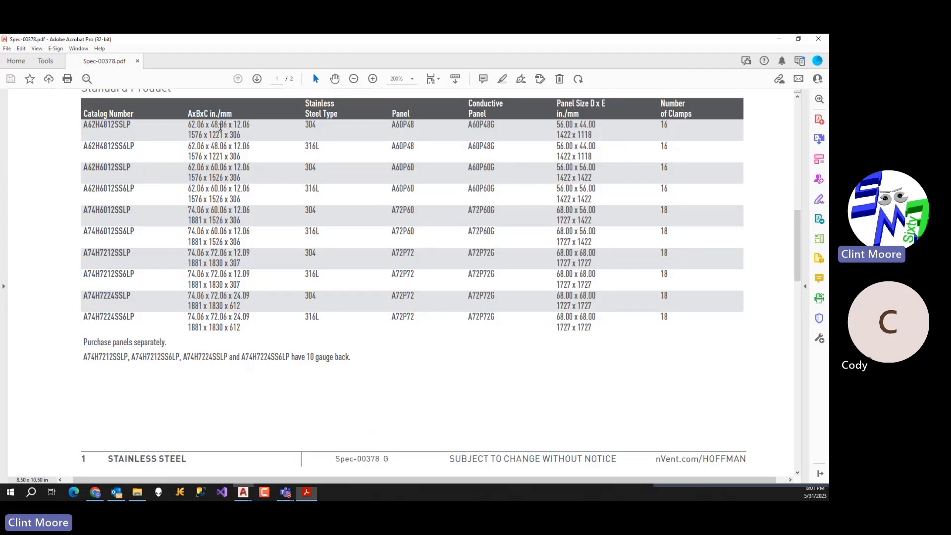
pyautogui.moveTo(185, 122); pyautogui.dragTo(248, 126)
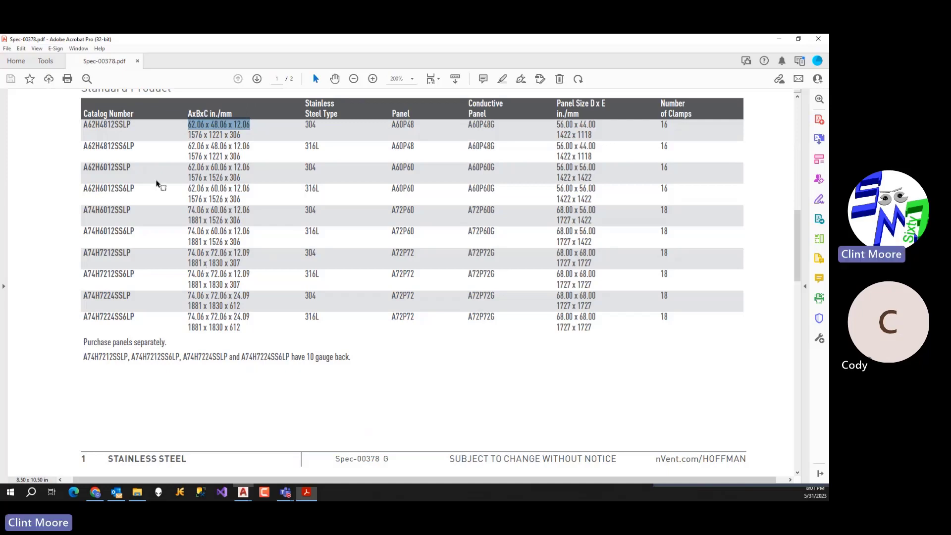
pyautogui.click(127, 128)
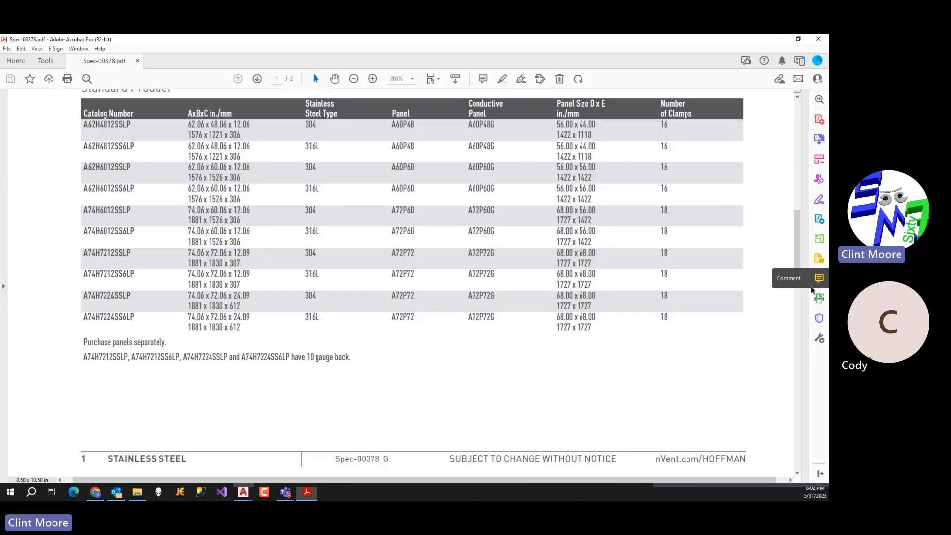
# Mark the A62H4812SSLP row of the Standard Product table with a thicker yellow freehand pencil stroke.
pyautogui.click(817, 284)
pyautogui.click(393, 99)
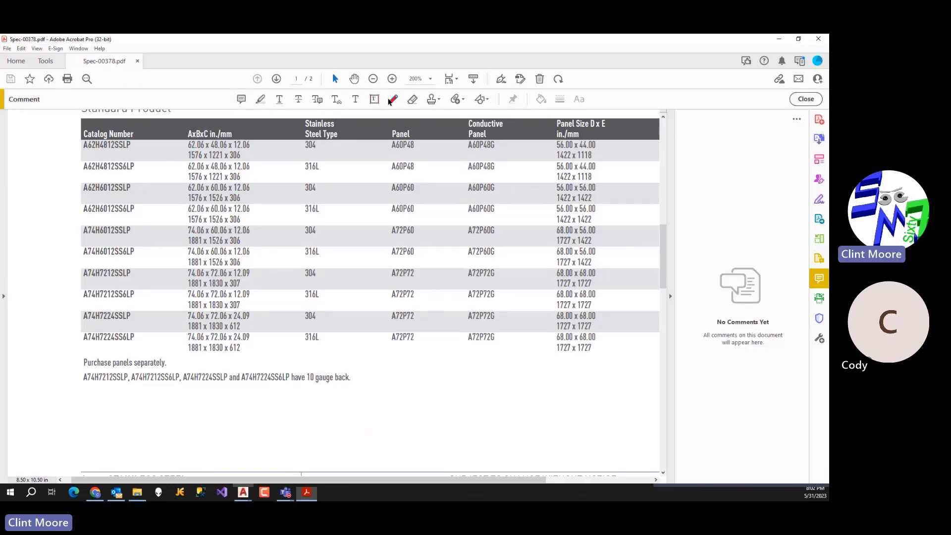
pyautogui.click(541, 100)
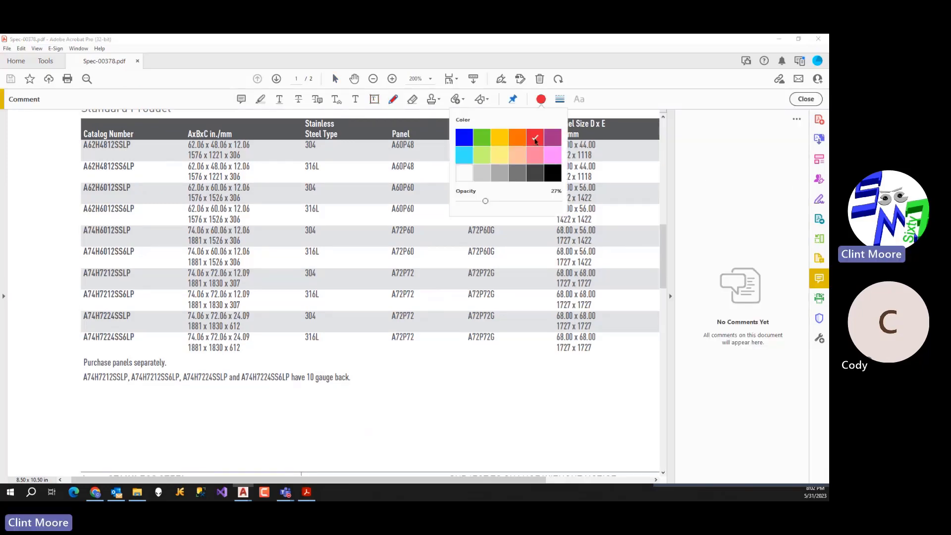
pyautogui.click(500, 155)
pyautogui.click(505, 138)
pyautogui.click(560, 99)
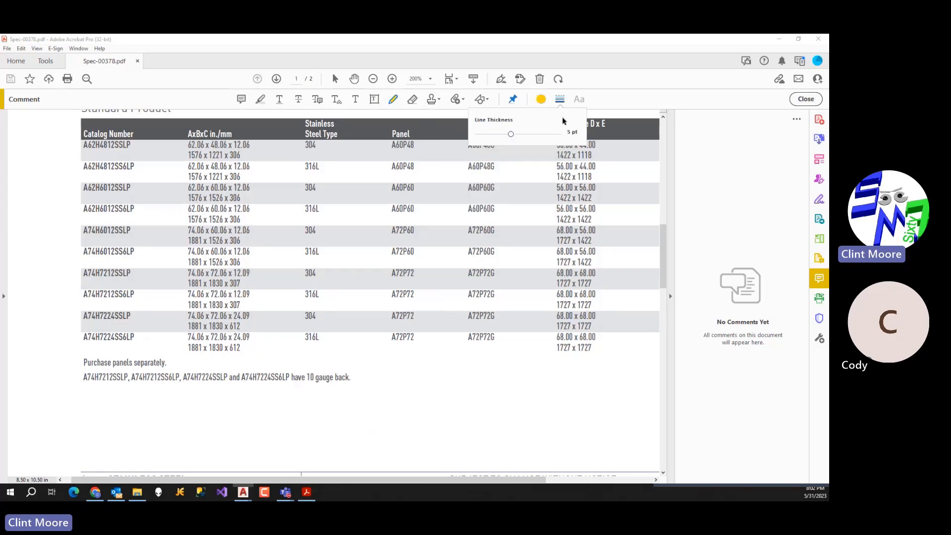
pyautogui.moveTo(510, 134); pyautogui.dragTo(531, 134)
pyautogui.click(540, 100)
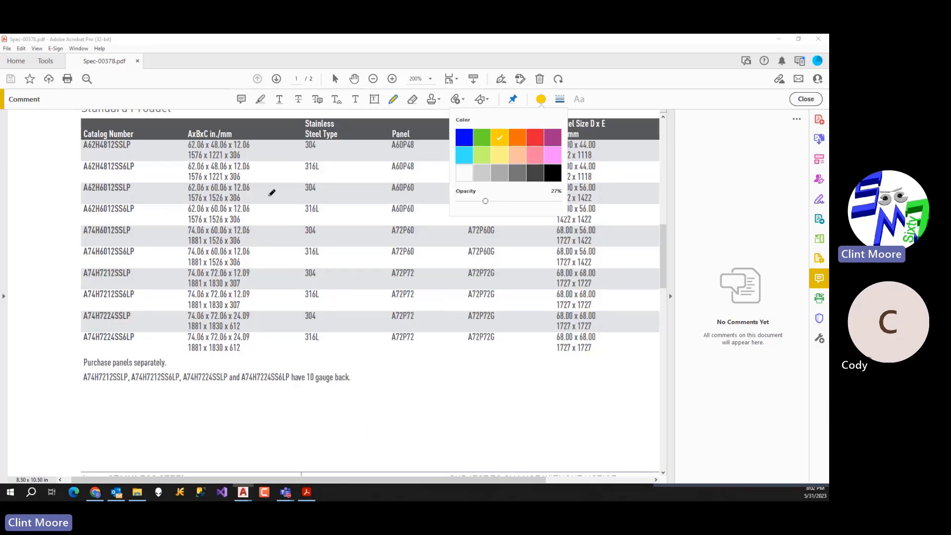
pyautogui.moveTo(75, 145)
pyautogui.mouseDown()
pyautogui.moveTo(622, 141)
pyautogui.moveTo(449, 157)
pyautogui.moveTo(87, 148)
pyautogui.moveTo(257, 145)
pyautogui.mouseUp()
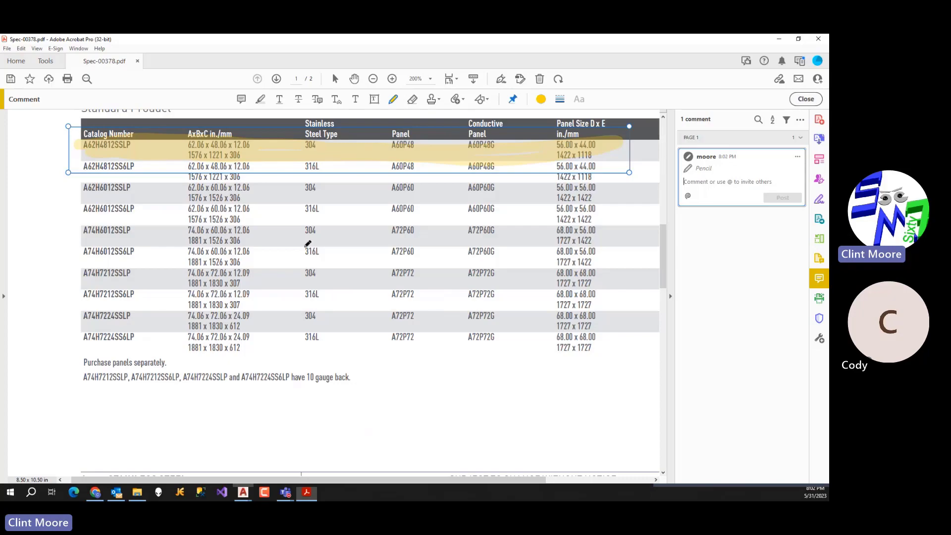
# Examine the enclosure's dimensioned views on page 2 of the specification.
pyautogui.scroll(10, 311, 240)
pyautogui.scroll(-15, 317, 248)
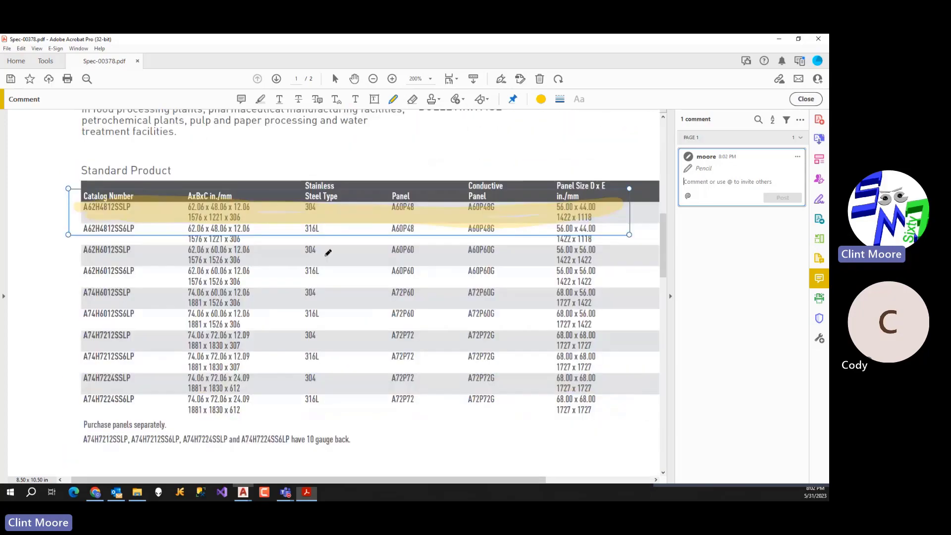
pyautogui.scroll(-10, 332, 253)
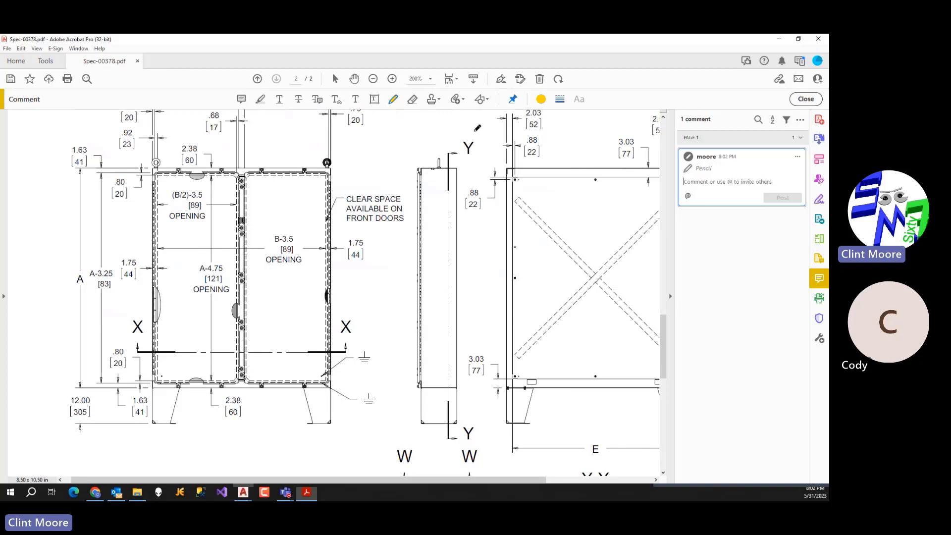
# Switch to AutoCAD and examine the Hoffman enclosure's top, front and side views in the model space of 84290.dxf.
pyautogui.click(780, 40)
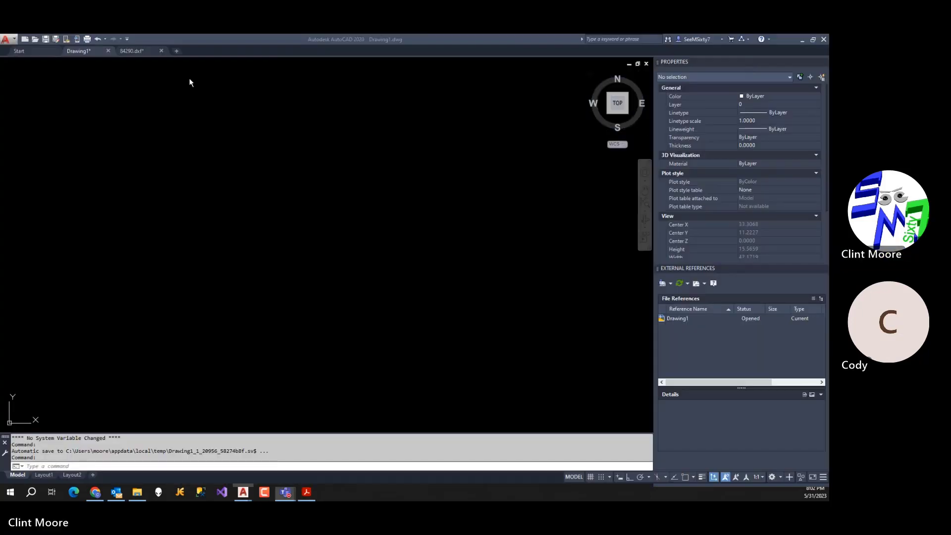
pyautogui.click(133, 51)
pyautogui.click(132, 51)
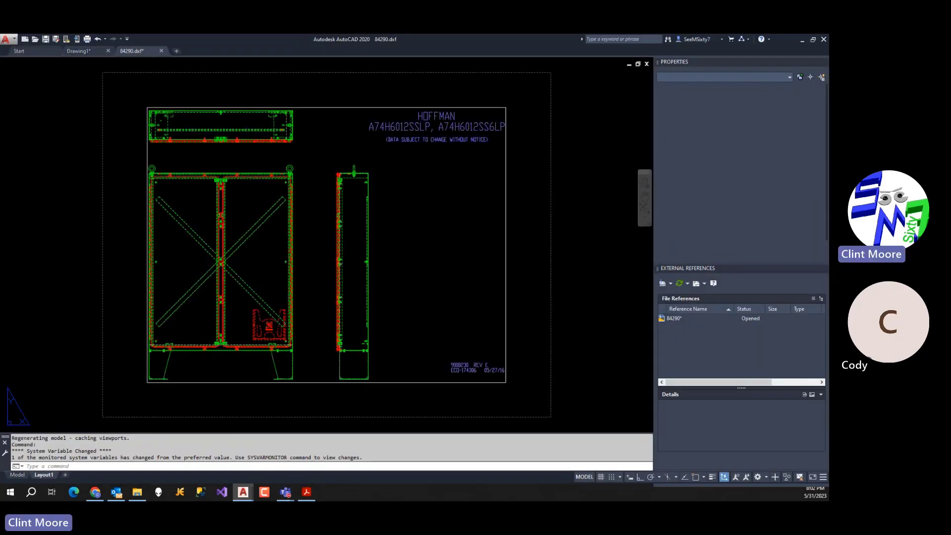
pyautogui.click(17, 475)
pyautogui.scroll(5, 197, 255)
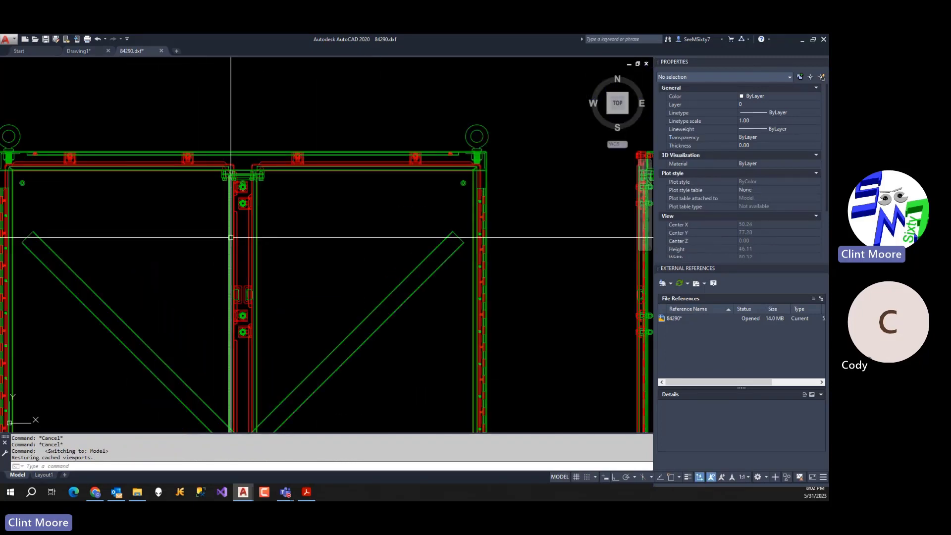
pyautogui.moveTo(230, 233); pyautogui.dragTo(275, 243, button='middle')
pyautogui.scroll(-4, 378, 248)
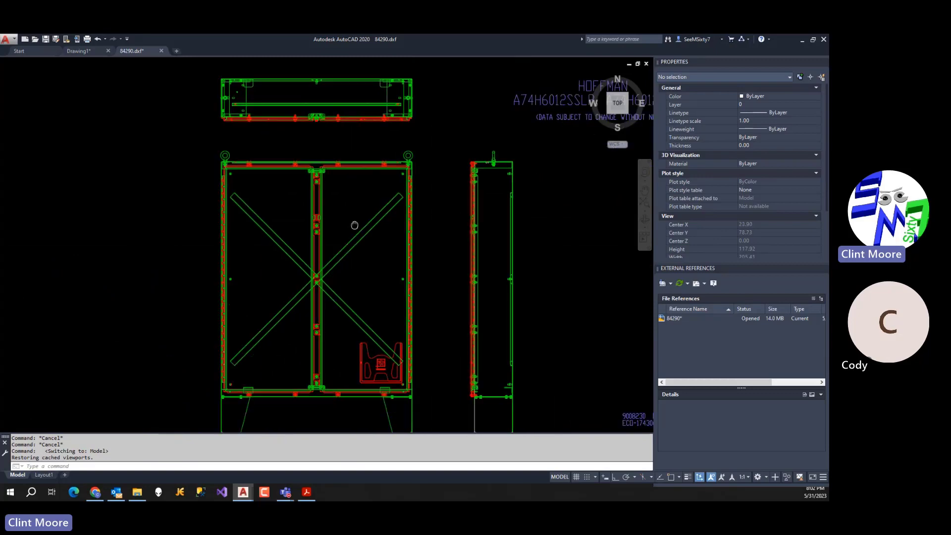
pyautogui.moveTo(411, 282); pyautogui.dragTo(377, 234, button='middle')
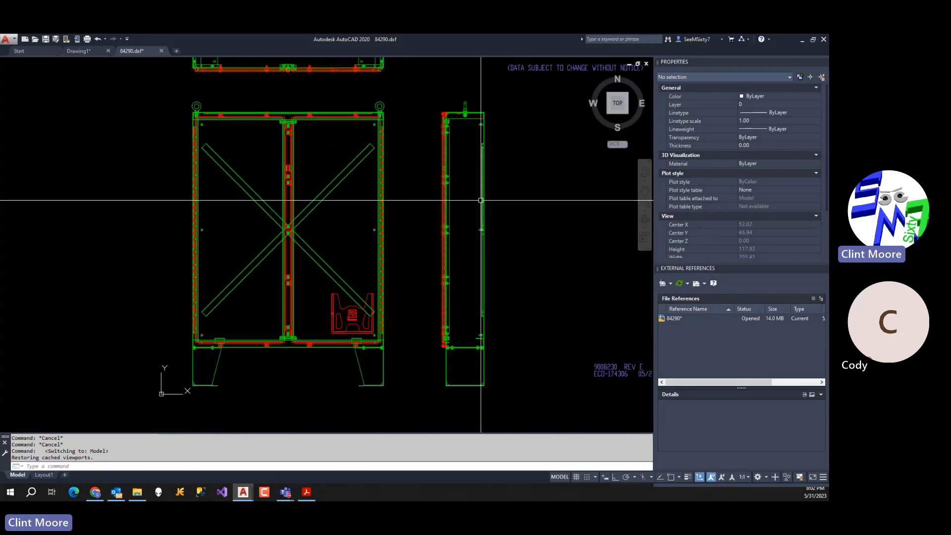
pyautogui.moveTo(418, 243); pyautogui.dragTo(429, 336, button='middle')
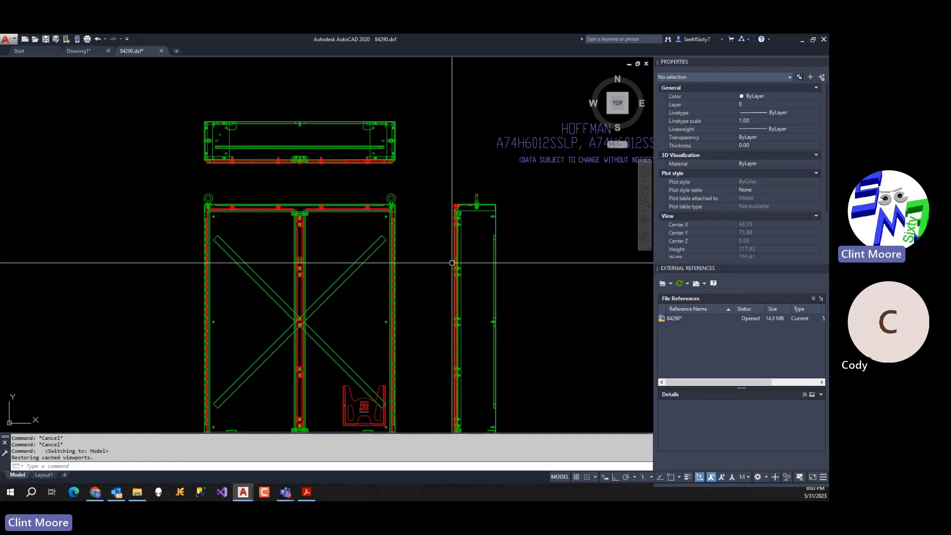
pyautogui.moveTo(451, 262)
pyautogui.mouseDown(button='middle')
pyautogui.moveTo(410, 236)
pyautogui.moveTo(404, 203)
pyautogui.mouseUp(button='middle')
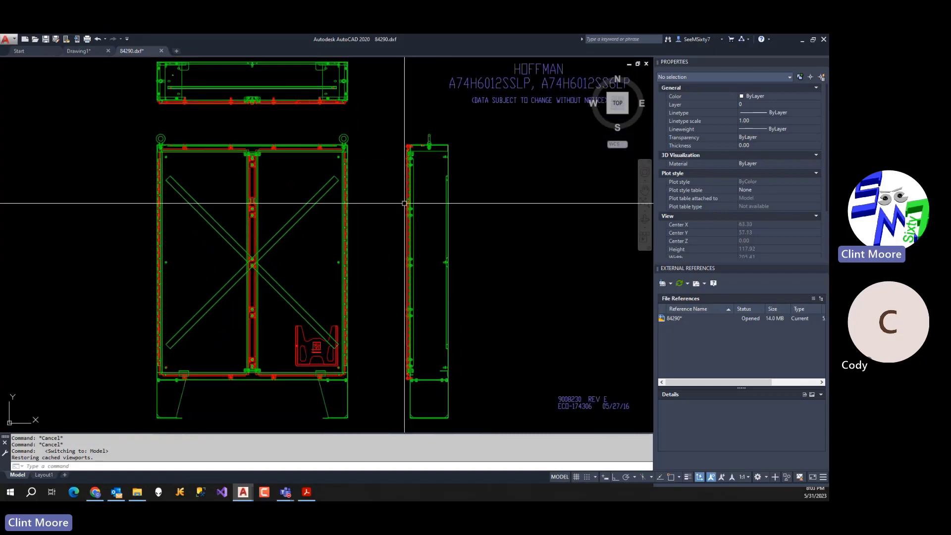
pyautogui.moveTo(414, 239)
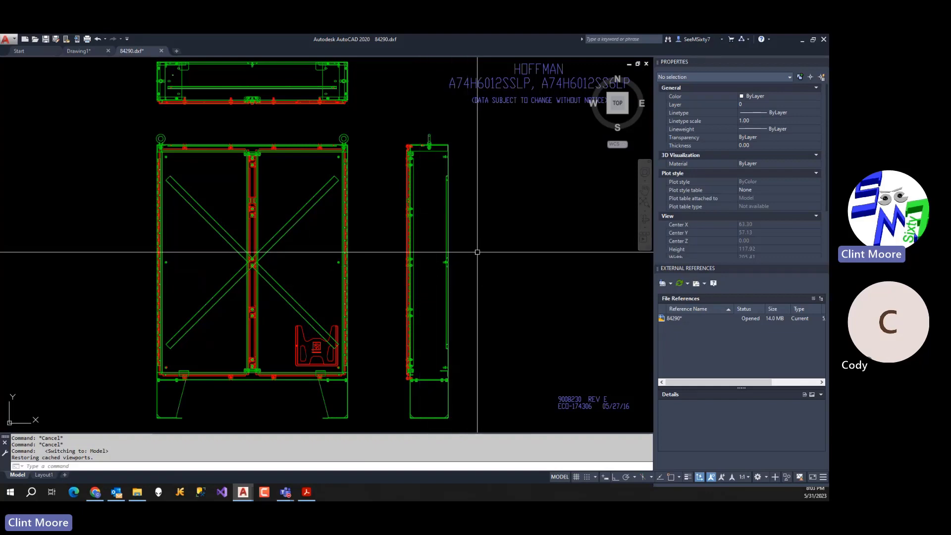
# Make Drawing1 the active drawing, return to the specification in Acrobat, and mark the first (B/2)-1.84 door width dimension in yellow.
pyautogui.click(84, 52)
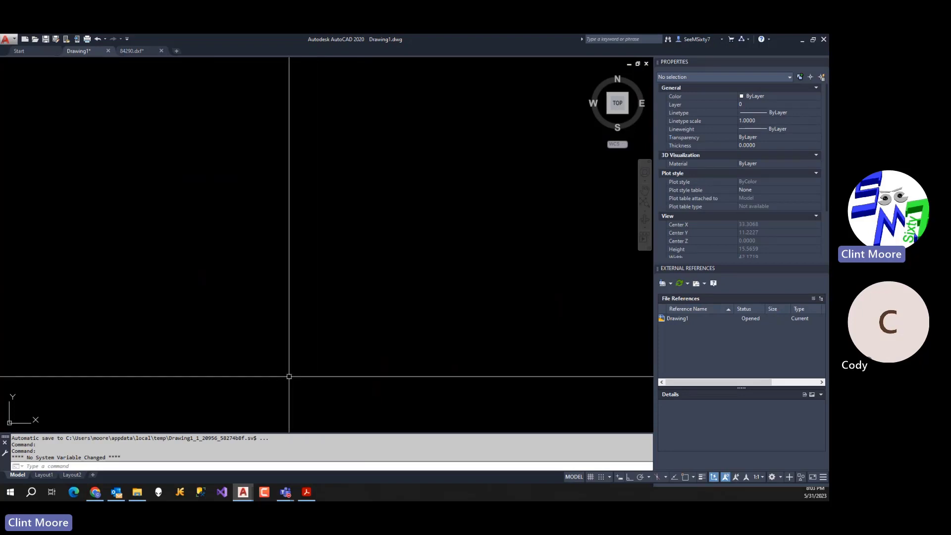
pyautogui.click(306, 493)
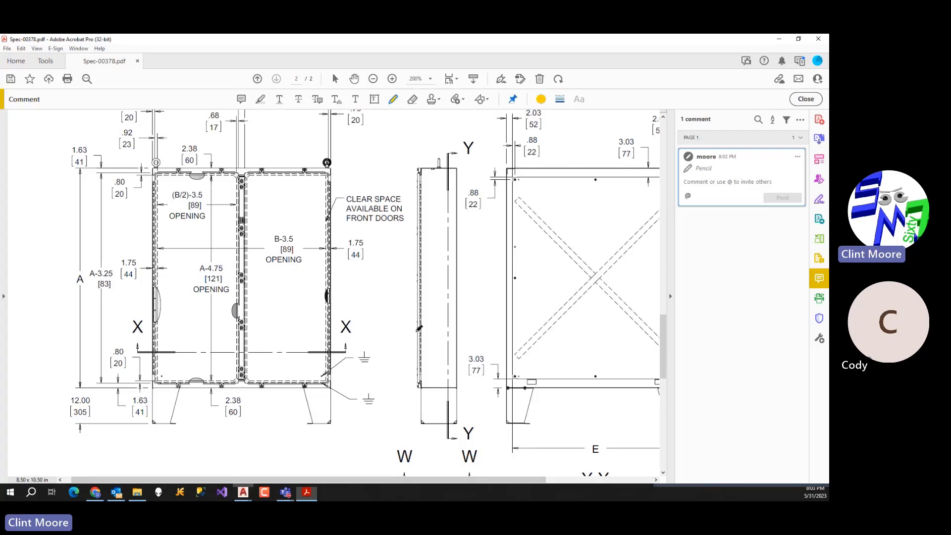
pyautogui.scroll(-5, 420, 329)
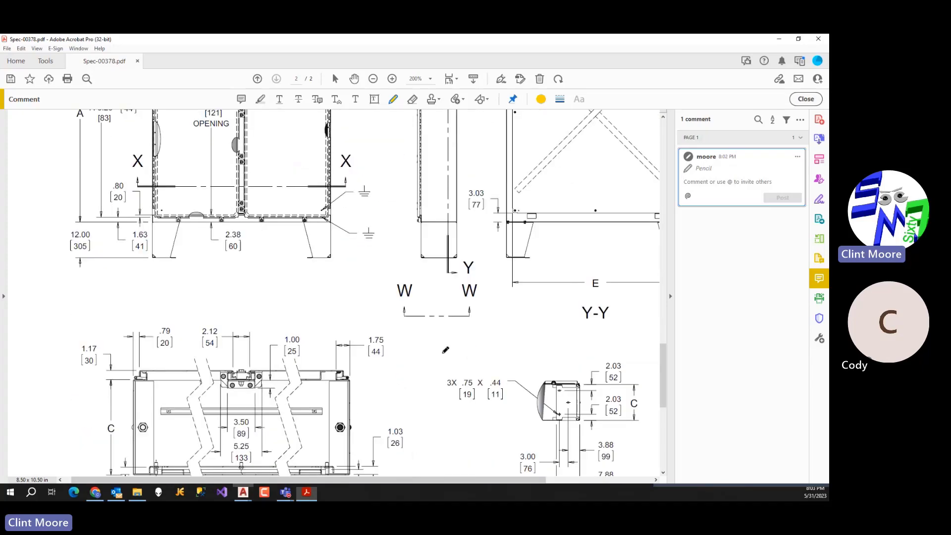
pyautogui.scroll(4, 463, 343)
pyautogui.keyDown('ctrl'); pyautogui.scroll(-4, 463, 344); pyautogui.keyUp('ctrl')
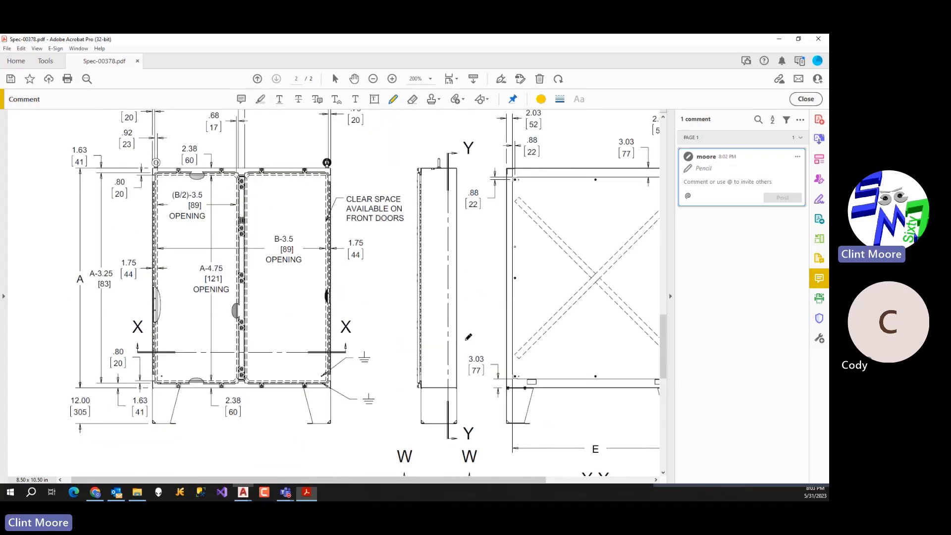
pyautogui.scroll(-3, 467, 362)
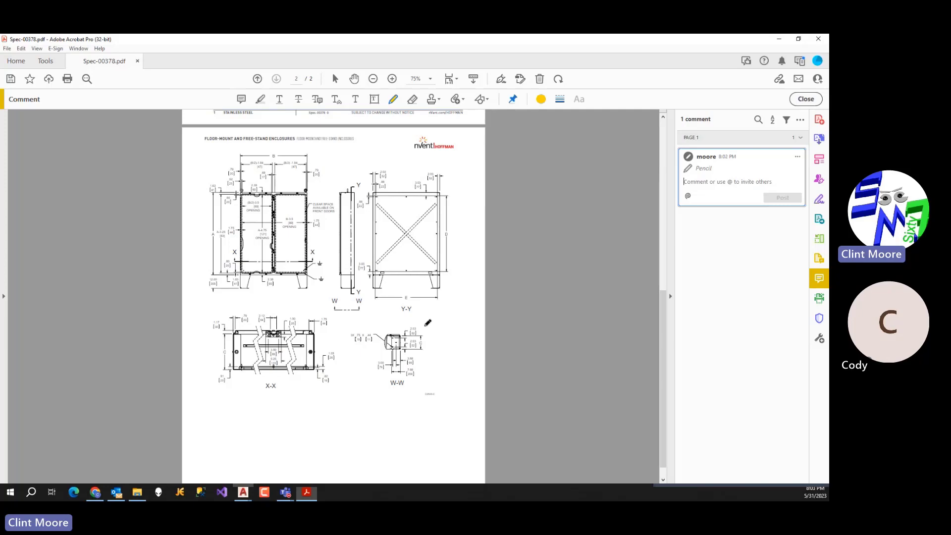
pyautogui.scroll(1, 241, 177)
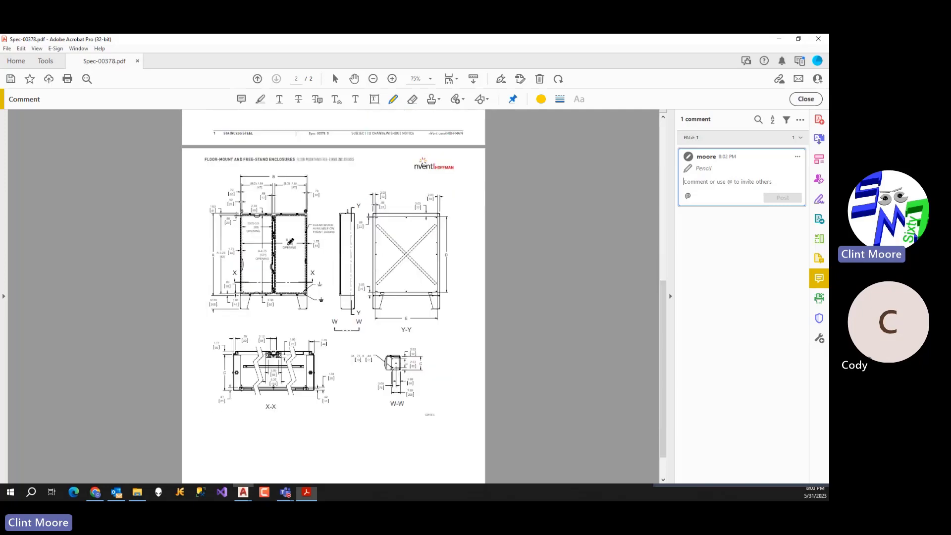
pyautogui.keyDown('ctrl'); pyautogui.scroll(5, 290, 241); pyautogui.keyUp('ctrl')
pyautogui.scroll(3, 265, 200)
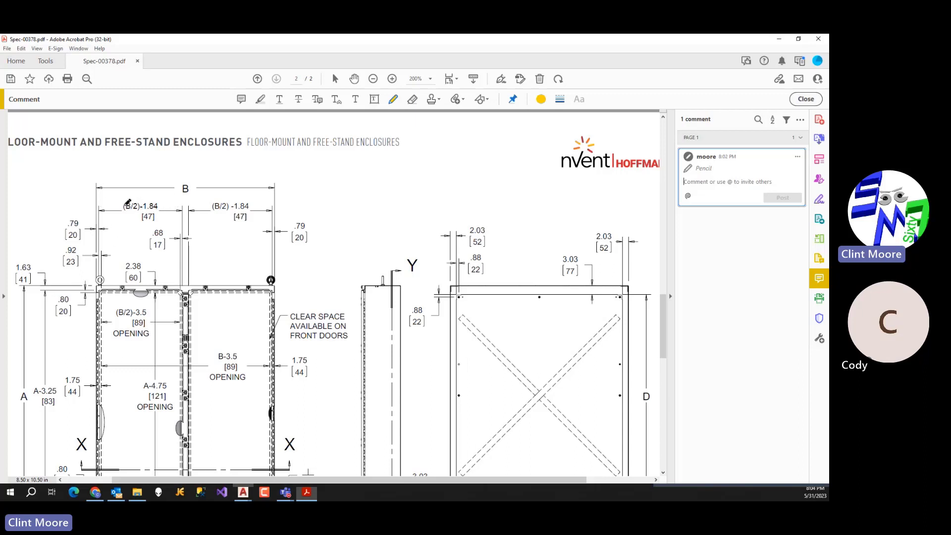
pyautogui.moveTo(128, 202); pyautogui.dragTo(161, 200)
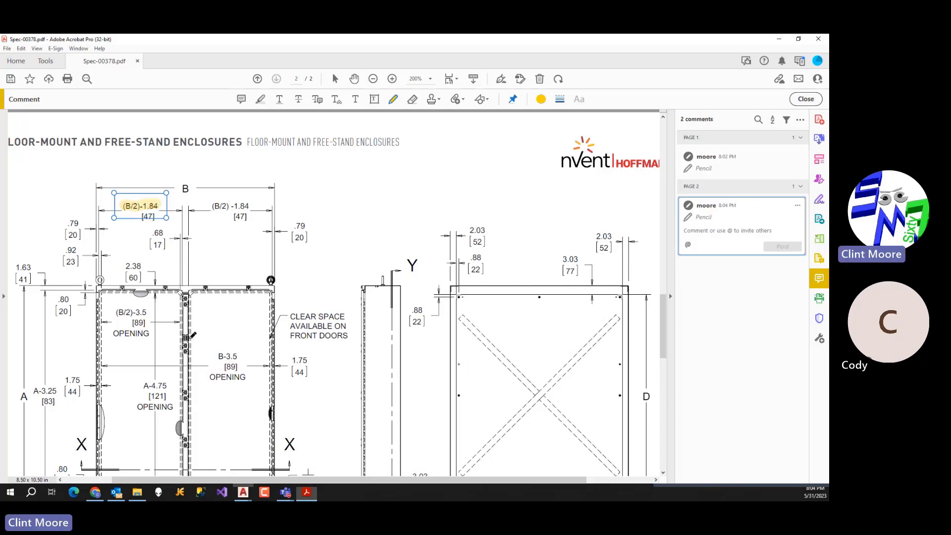
# Mark the A-3.25 door height dimension in yellow and return to the A x B x C sizes in the page 1 table.
pyautogui.scroll(-3, 191, 339)
pyautogui.moveTo(427, 481); pyautogui.dragTo(373, 485)
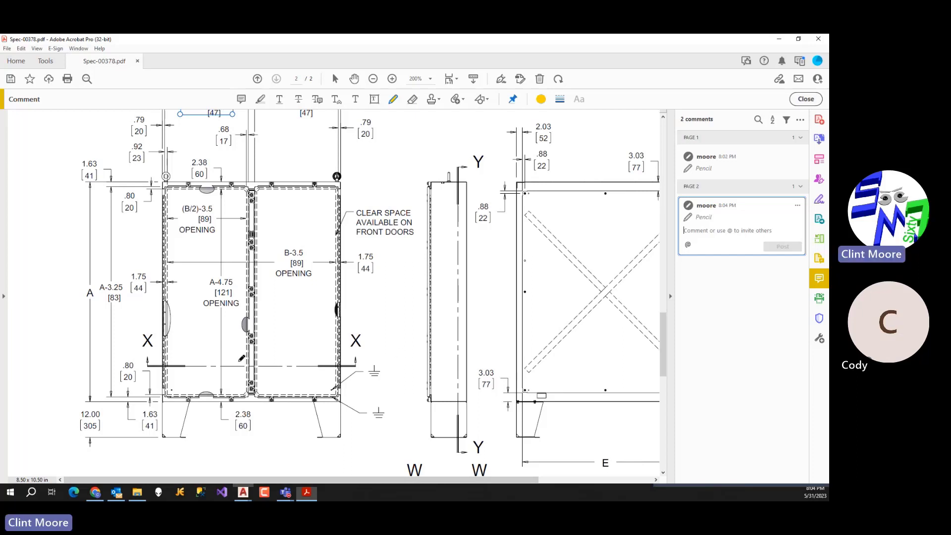
pyautogui.moveTo(114, 284)
pyautogui.mouseDown()
pyautogui.moveTo(105, 288)
pyautogui.moveTo(130, 292)
pyautogui.mouseUp()
pyautogui.scroll(10, 296, 239)
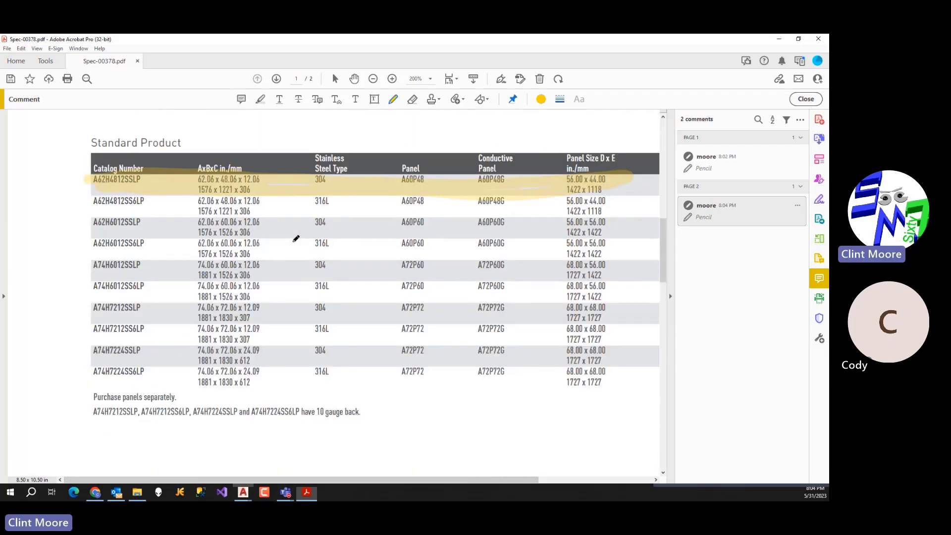
pyautogui.scroll(2, 296, 239)
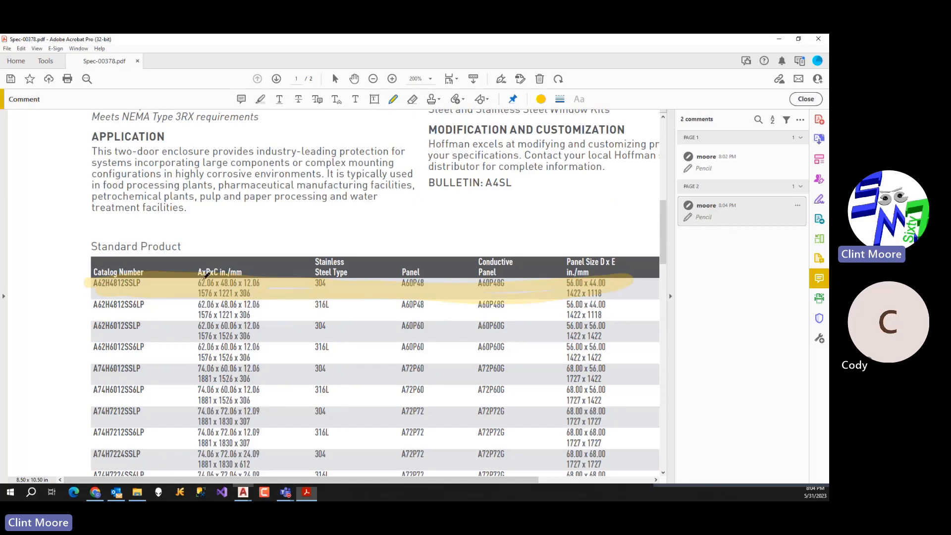
# Mark the enclosure's legs, its front outline and both lifting eyes in yellow on the page 2 front view.
pyautogui.scroll(-10, 263, 311)
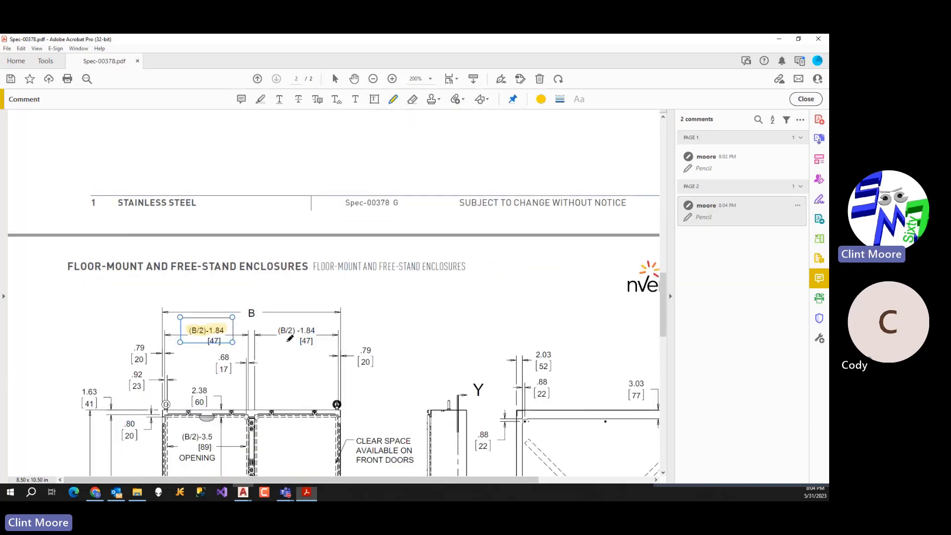
pyautogui.scroll(-4, 290, 338)
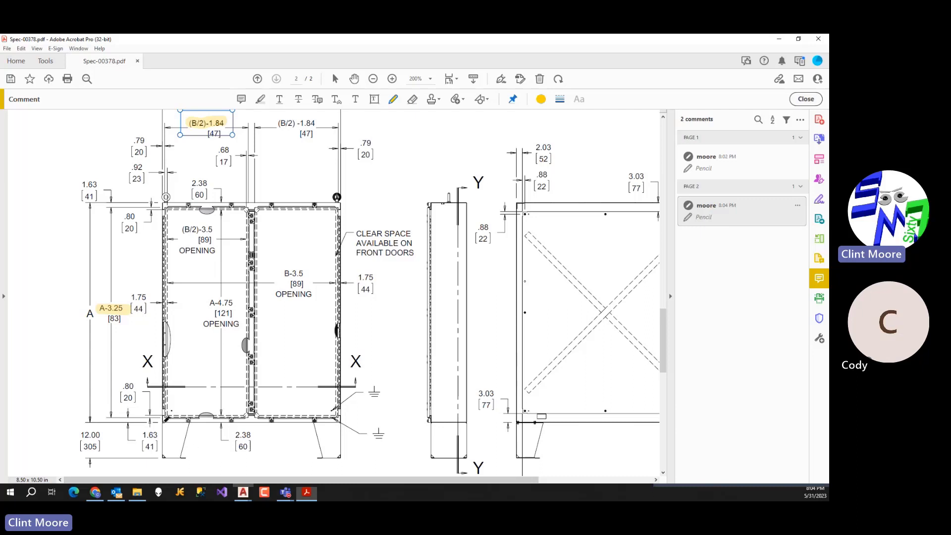
pyautogui.moveTo(158, 424); pyautogui.dragTo(369, 452)
pyautogui.moveTo(195, 464)
pyautogui.mouseDown()
pyautogui.moveTo(154, 430)
pyautogui.moveTo(161, 421)
pyautogui.moveTo(336, 416)
pyautogui.moveTo(335, 198)
pyautogui.moveTo(163, 206)
pyautogui.moveTo(160, 413)
pyautogui.mouseUp()
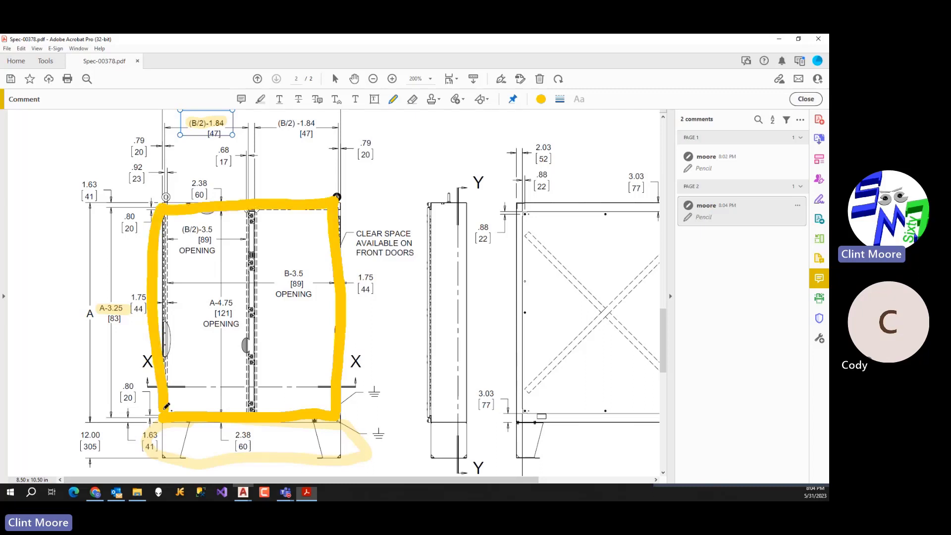
pyautogui.click(166, 198)
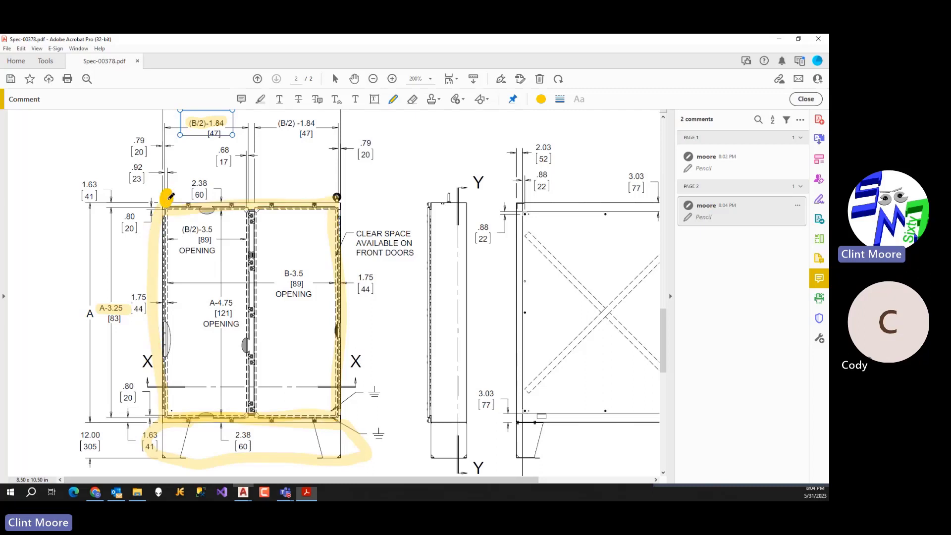
pyautogui.click(337, 197)
# Examine the side view and section Y-Y on page 2, and compare the front view's lettered dimensions with the page 1 size table.
pyautogui.scroll(-3, 244, 226)
pyautogui.hscroll(5, 245, 226)
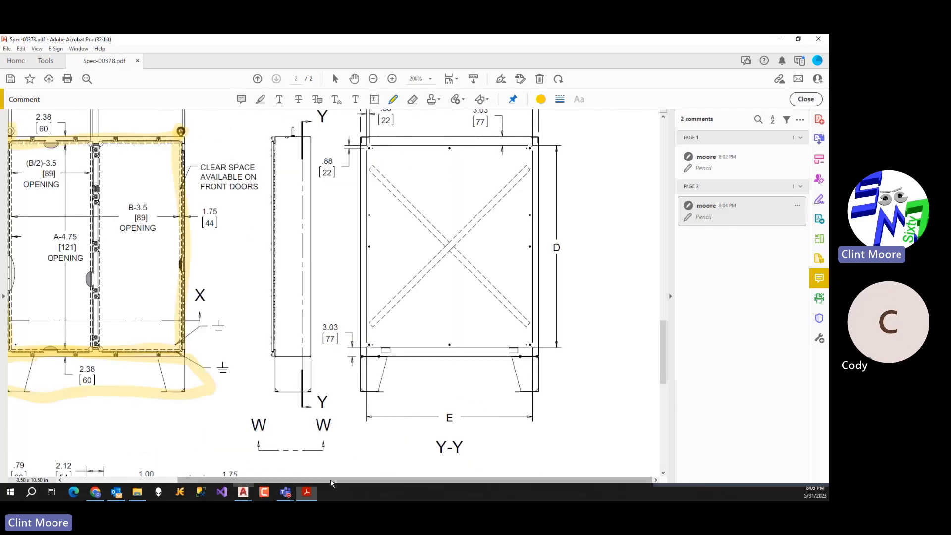
pyautogui.scroll(3, 324, 458)
pyautogui.hscroll(-5, 324, 458)
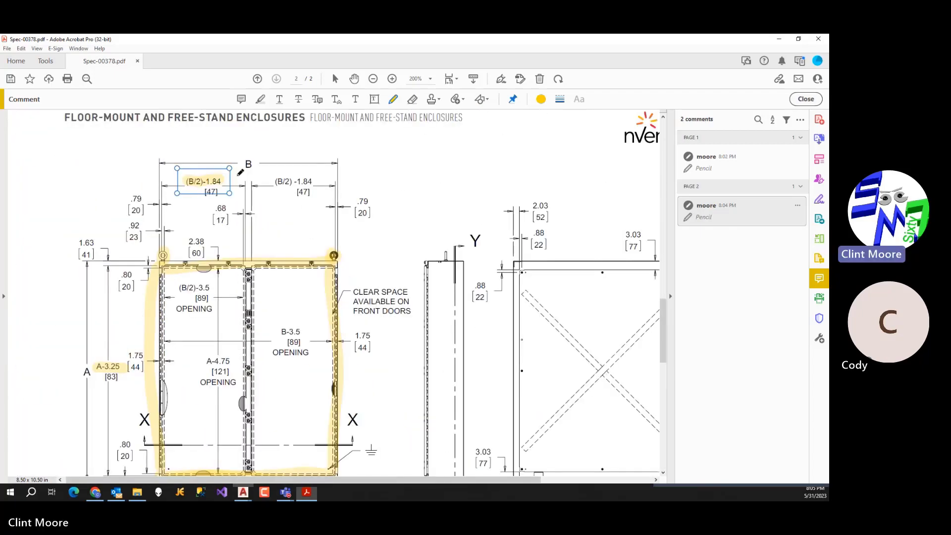
pyautogui.scroll(-2, 235, 266)
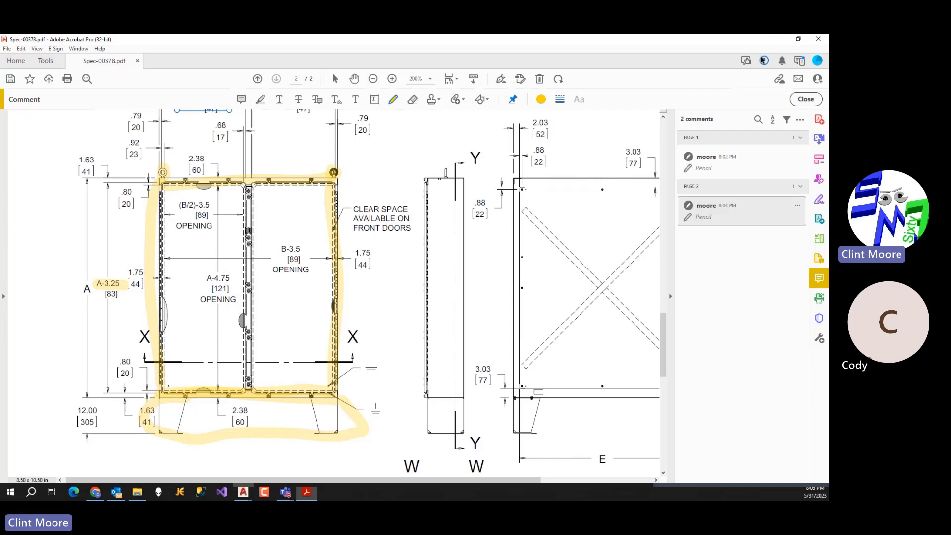
pyautogui.scroll(10, 410, 198)
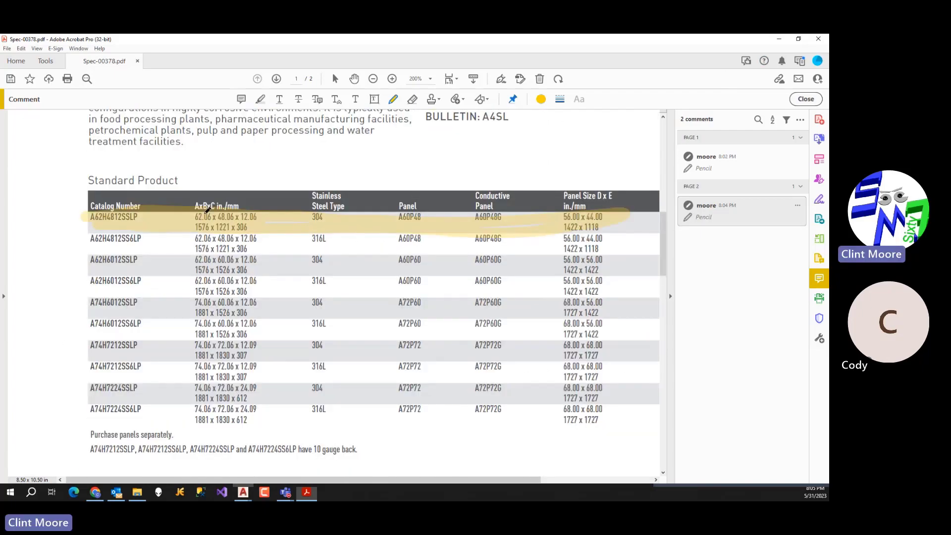
pyautogui.scroll(-5, 252, 296)
pyautogui.scroll(-8, 251, 296)
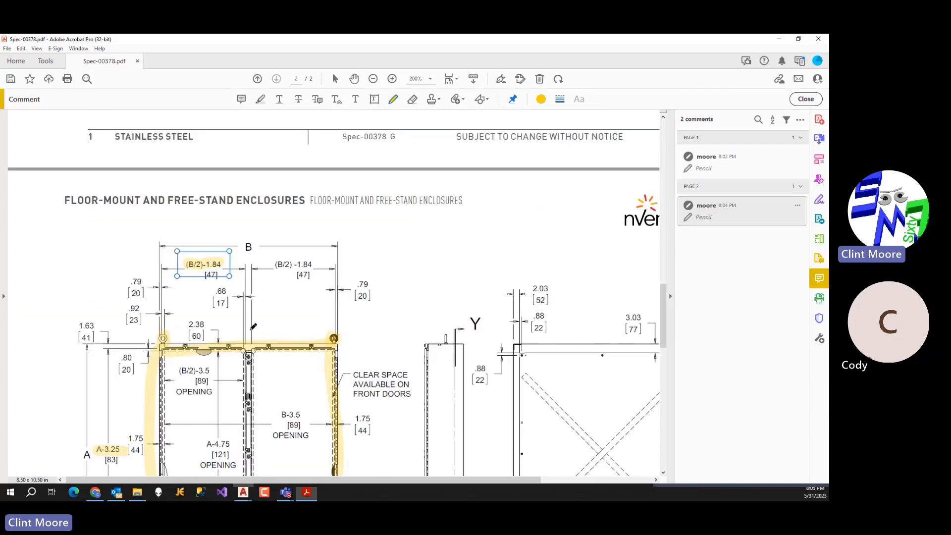
pyautogui.scroll(1, 185, 265)
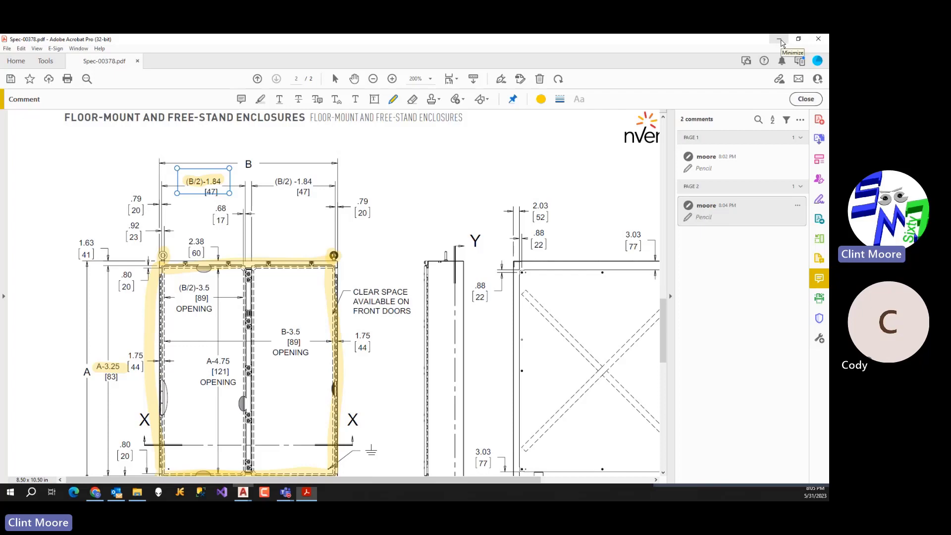
# Switch to Drawing1 in AutoCAD and start a polyline at 0,0 with the grid and ortho mode turned on.
pyautogui.click(782, 42)
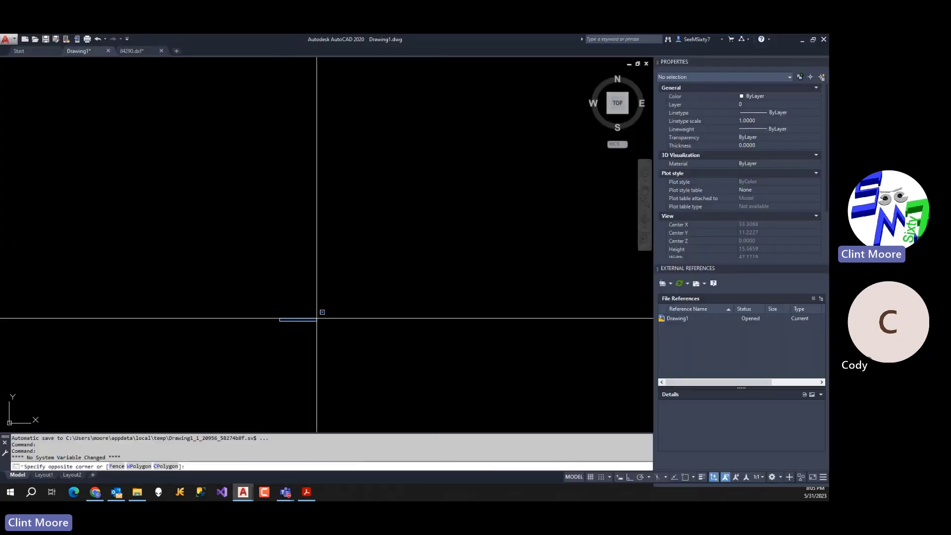
pyautogui.click(317, 318)
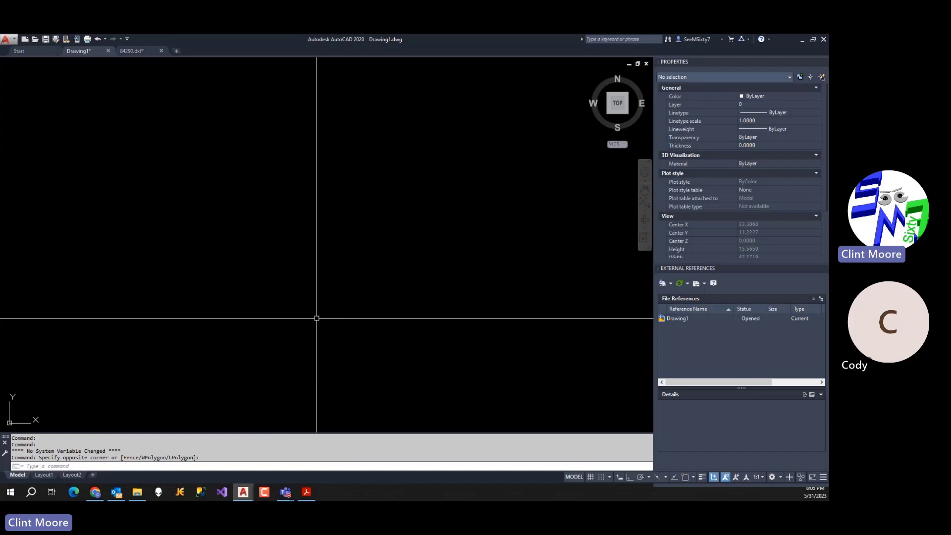
pyautogui.write('PL')
pyautogui.press('Return')
pyautogui.write('0,0')
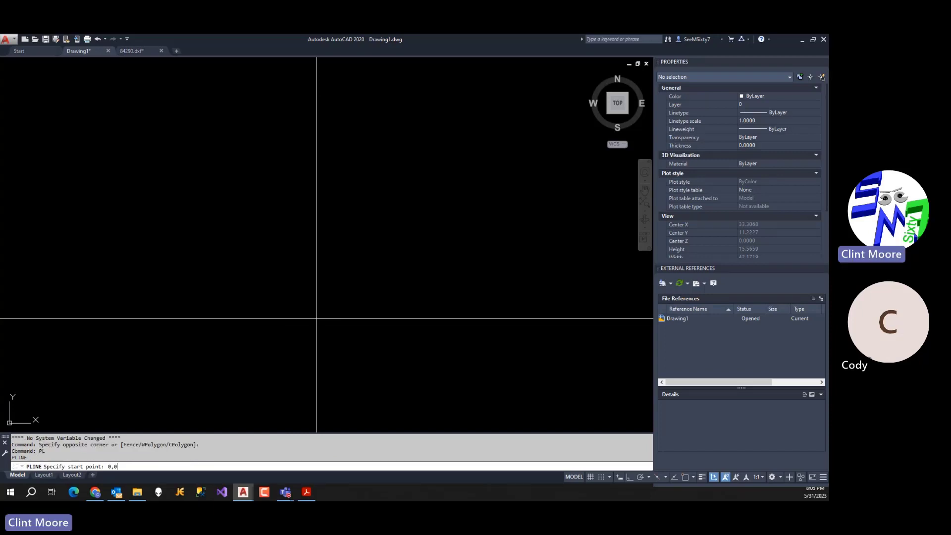
pyautogui.press('Return')
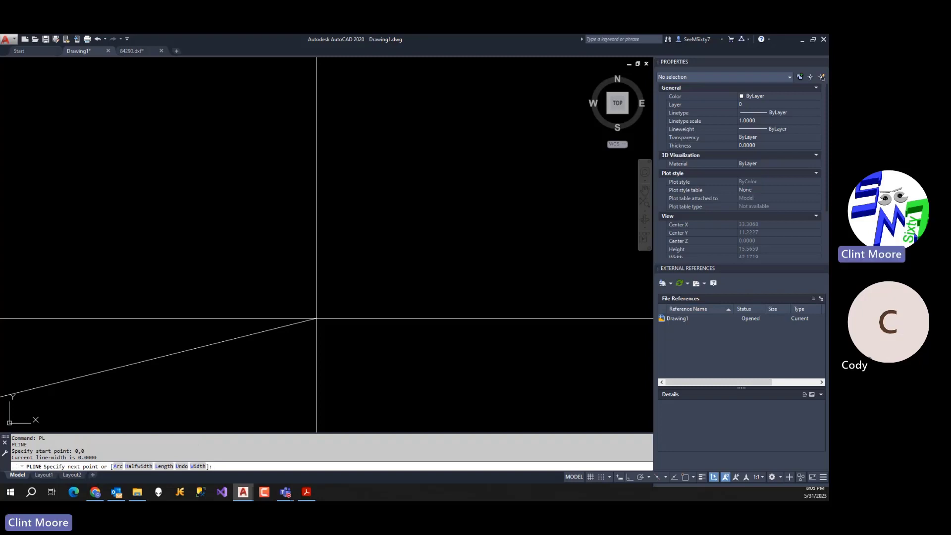
pyautogui.moveTo(248, 335); pyautogui.dragTo(405, 293, button='middle')
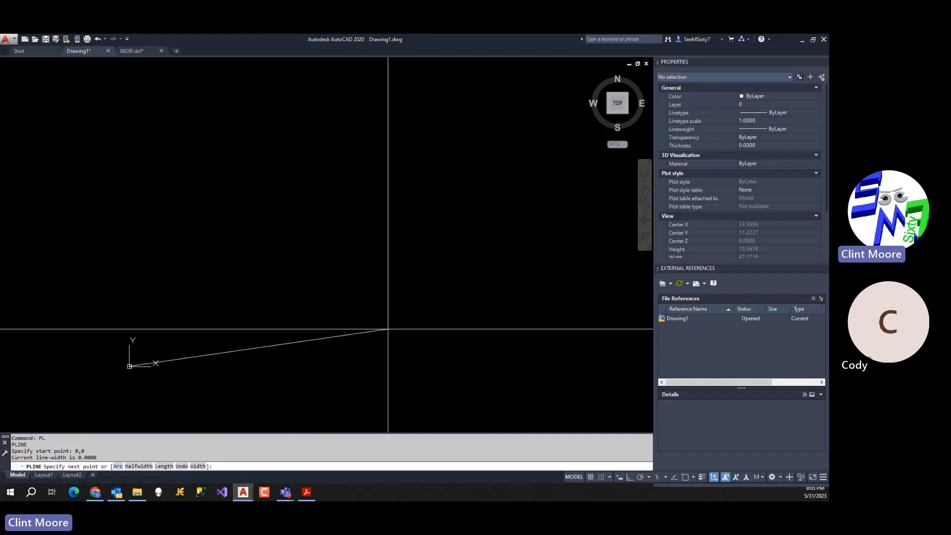
pyautogui.press('F7')
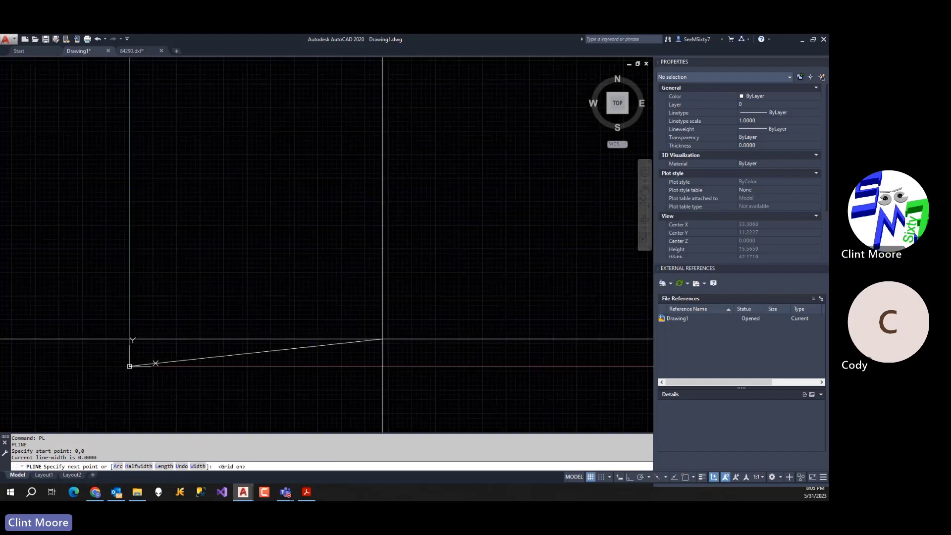
pyautogui.press('F8')
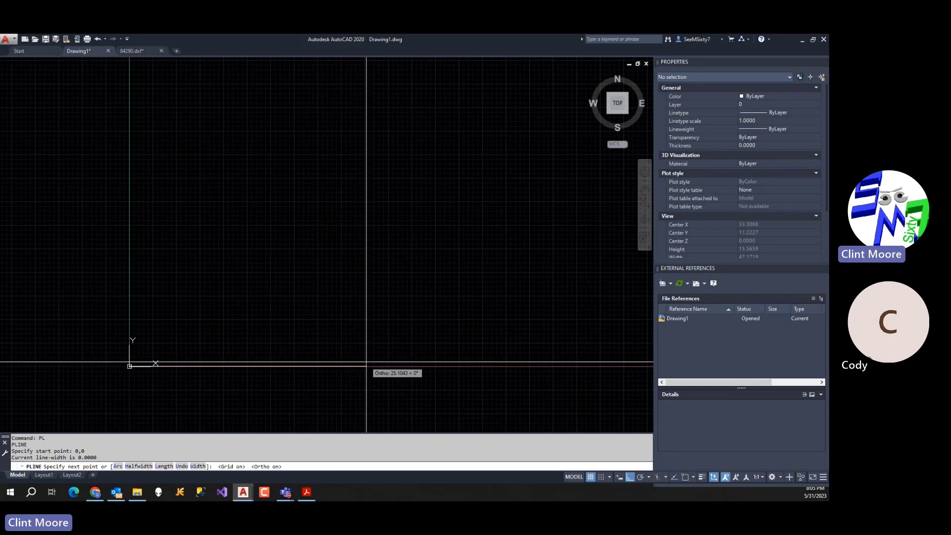
# Try a horizontal polyline segment of 62.06, the A size in the specification's page 1 table, and undo it.
pyautogui.write('62')
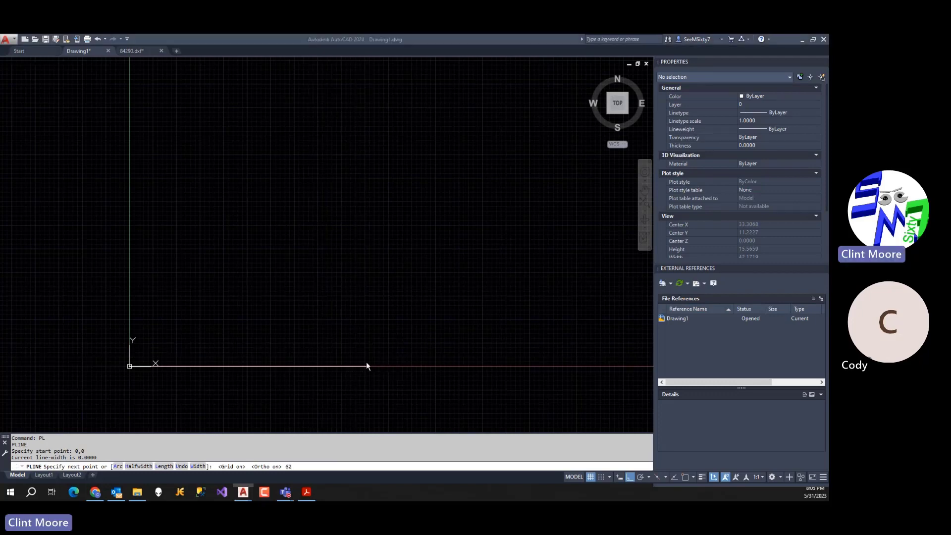
pyautogui.hotkey('alt', 'Tab')
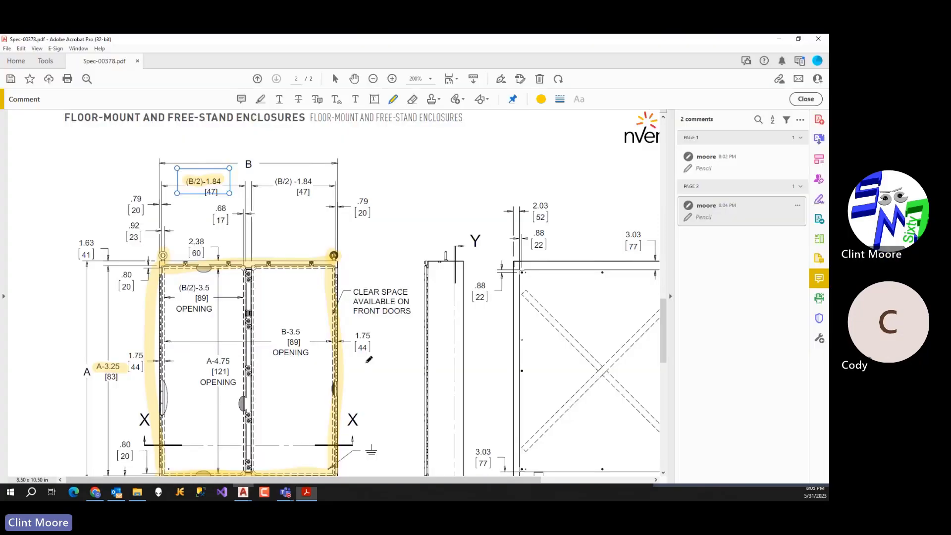
pyautogui.scroll(2, 280, 216)
pyautogui.scroll(5, 282, 214)
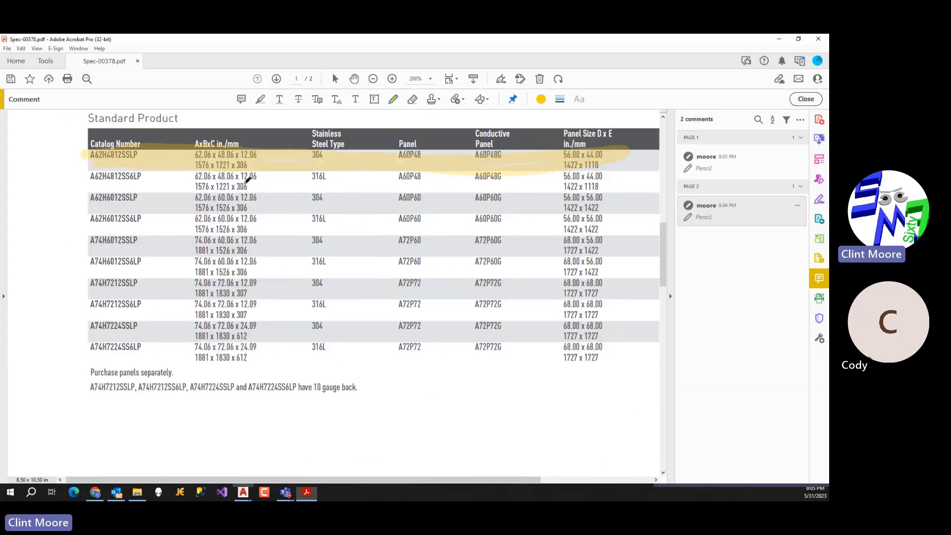
pyautogui.hotkey('alt', 'Tab')
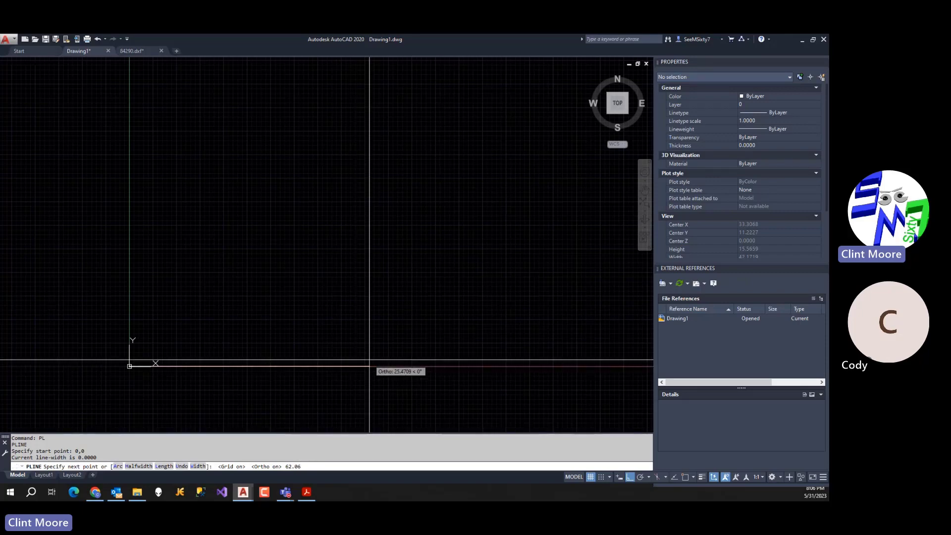
pyautogui.write('62.06')
pyautogui.press('Return')
pyautogui.write('u')
pyautogui.press('Return')
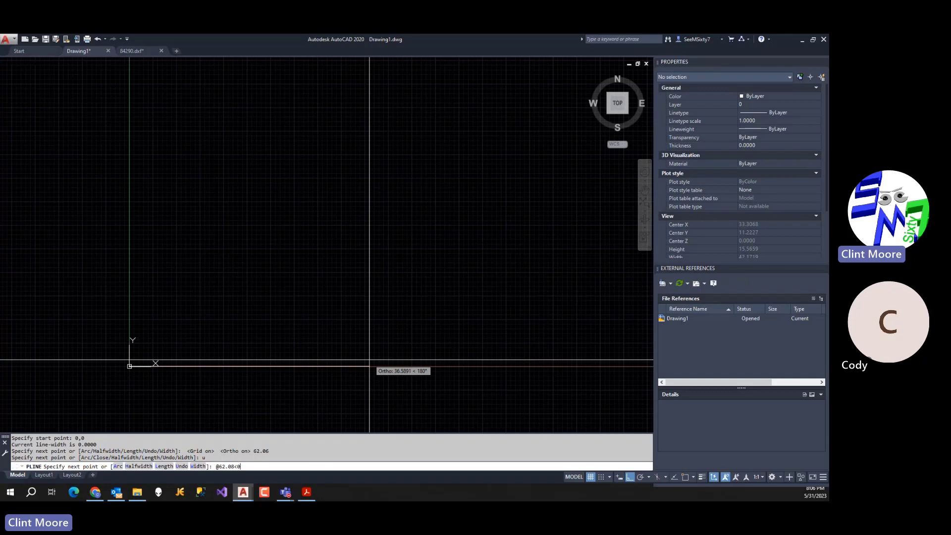
pyautogui.press('Return')
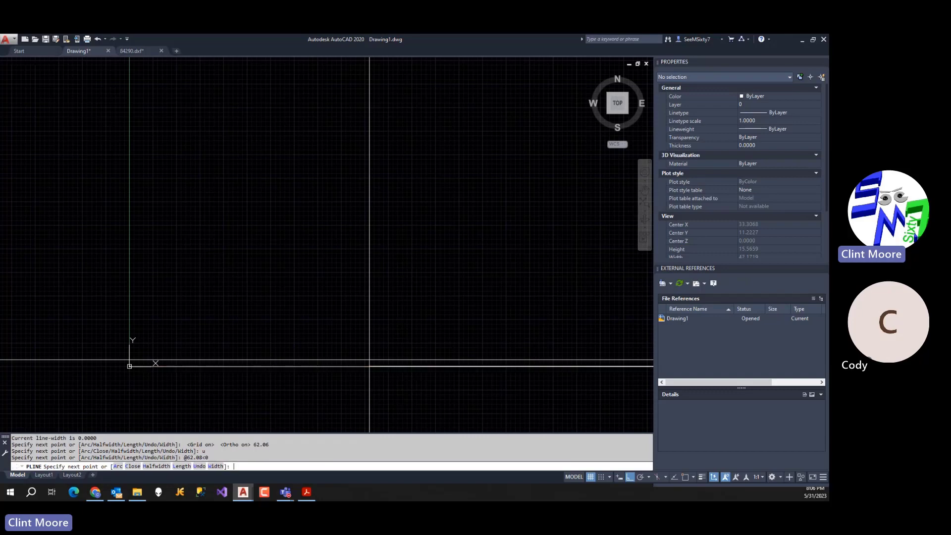
pyautogui.scroll(-3, 369, 366)
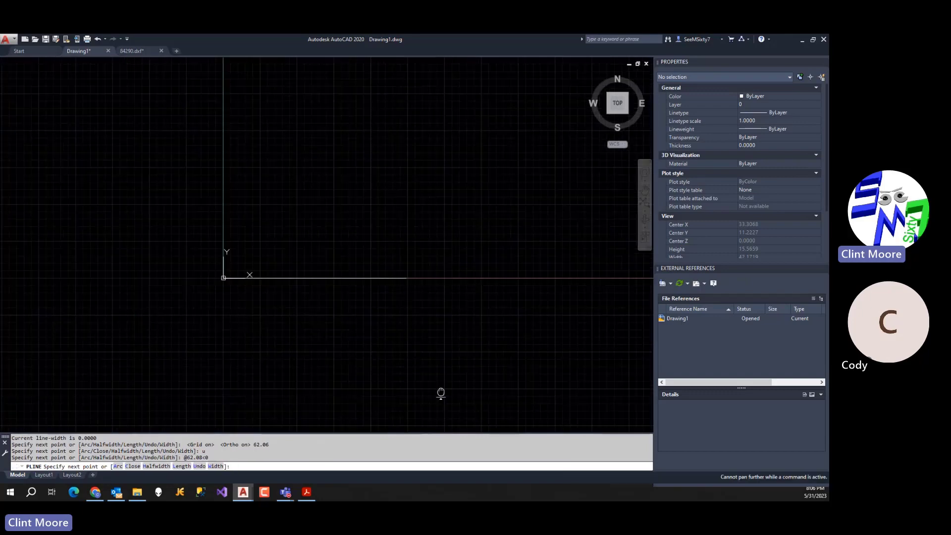
pyautogui.hotkey('alt', 'Tab')
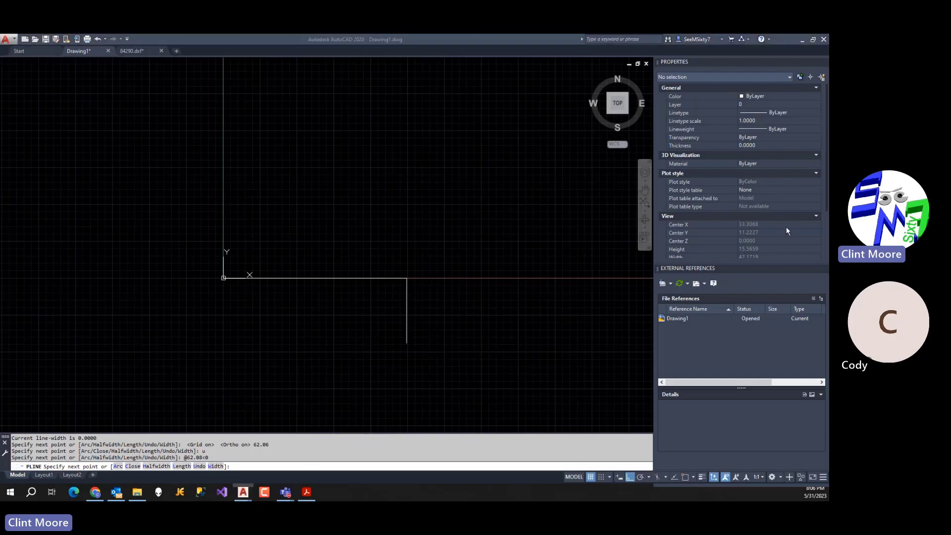
pyautogui.hotkey('alt', 'Tab')
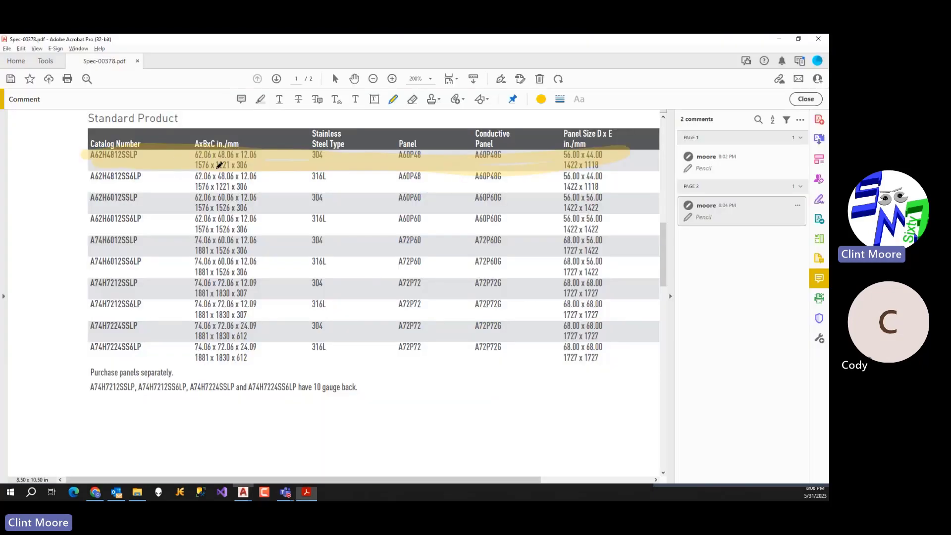
pyautogui.hotkey('alt', 'Tab')
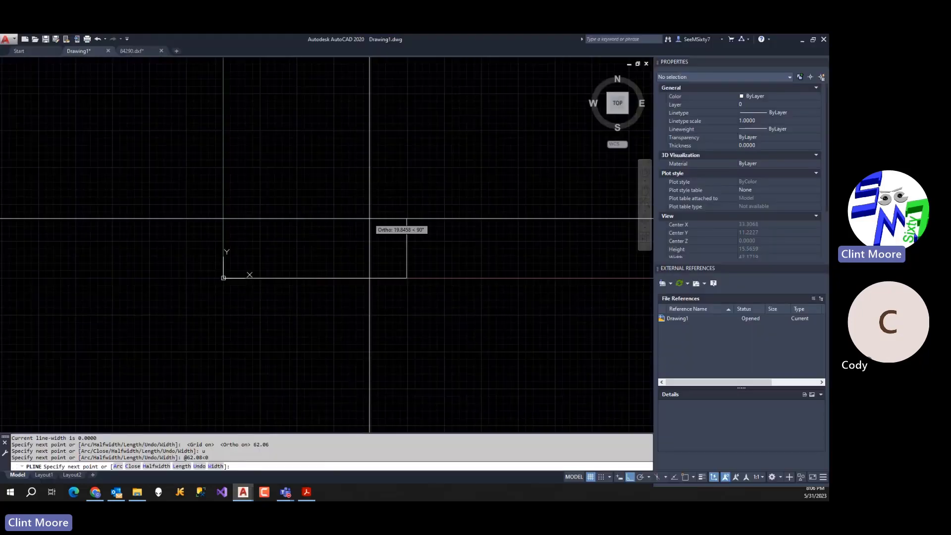
pyautogui.write('@4')
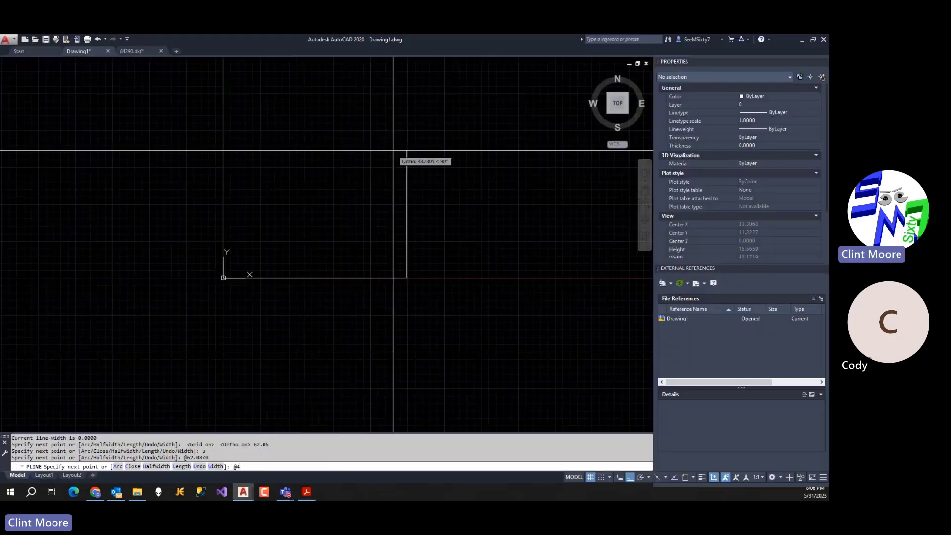
pyautogui.write('8.06<90')
pyautogui.press('Return')
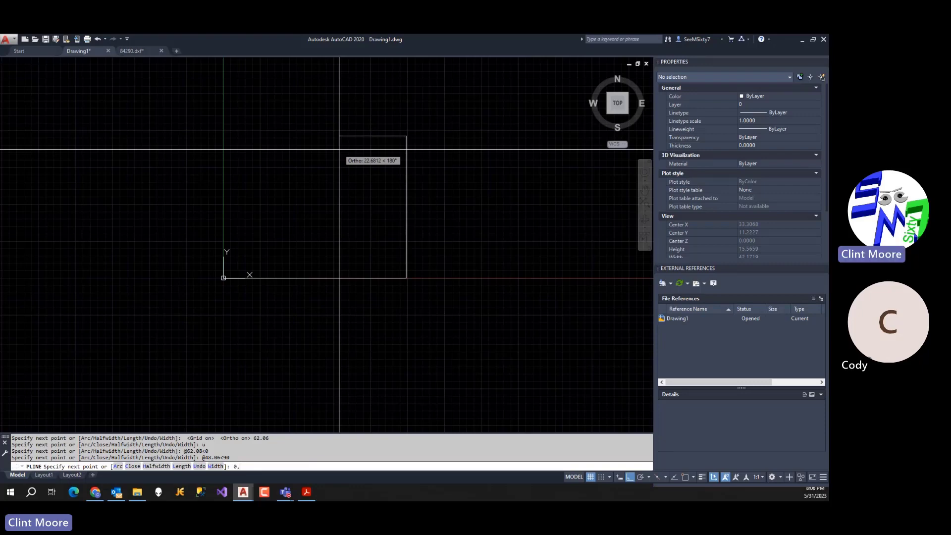
# Continue the polyline to 0,48.06 and close it into a rectangle.
pyautogui.write('8.06')
pyautogui.press('Return')
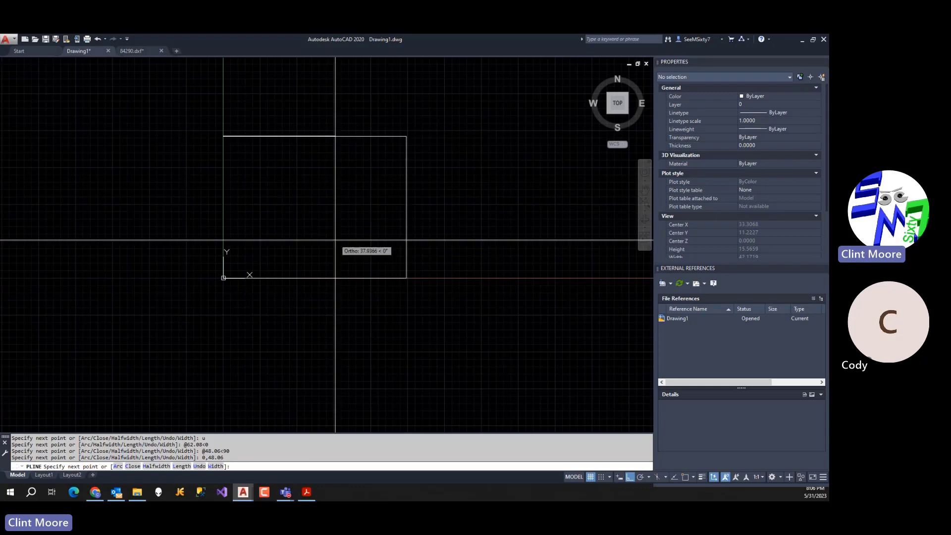
pyautogui.write('c')
pyautogui.press('Return')
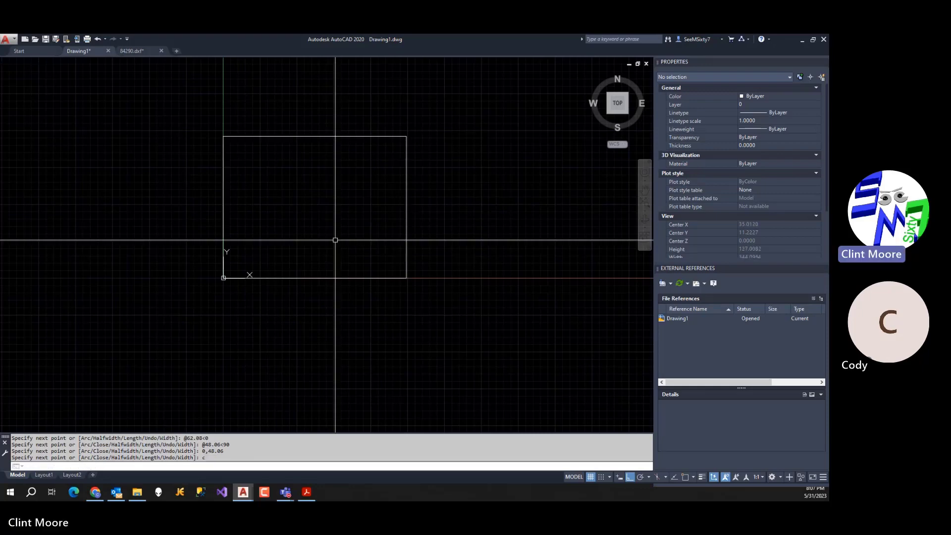
# Switch to the specification PDF in Acrobat and examine the door, edge and opening dimensions of the front view on page 2.
pyautogui.hotkey('alt', 'Tab')
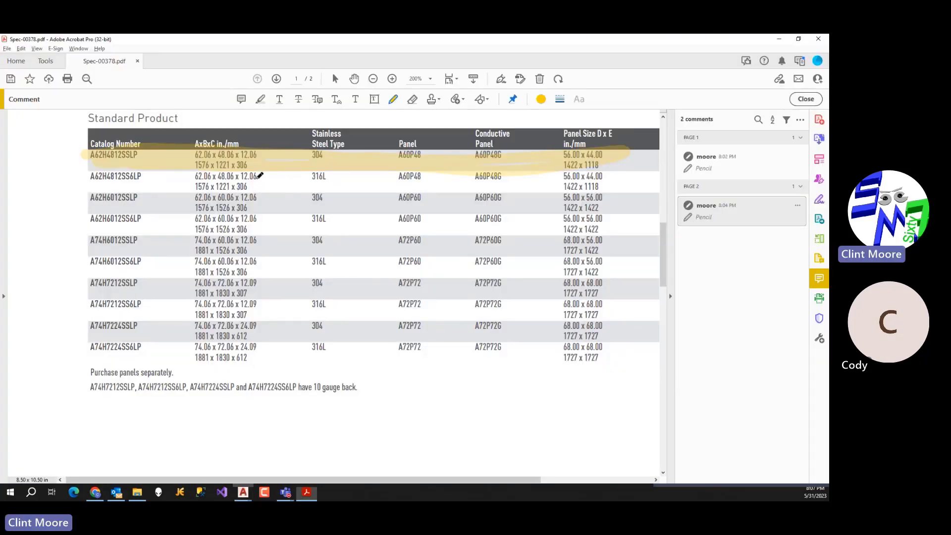
pyautogui.scroll(-10, 276, 199)
pyautogui.scroll(-3, 279, 218)
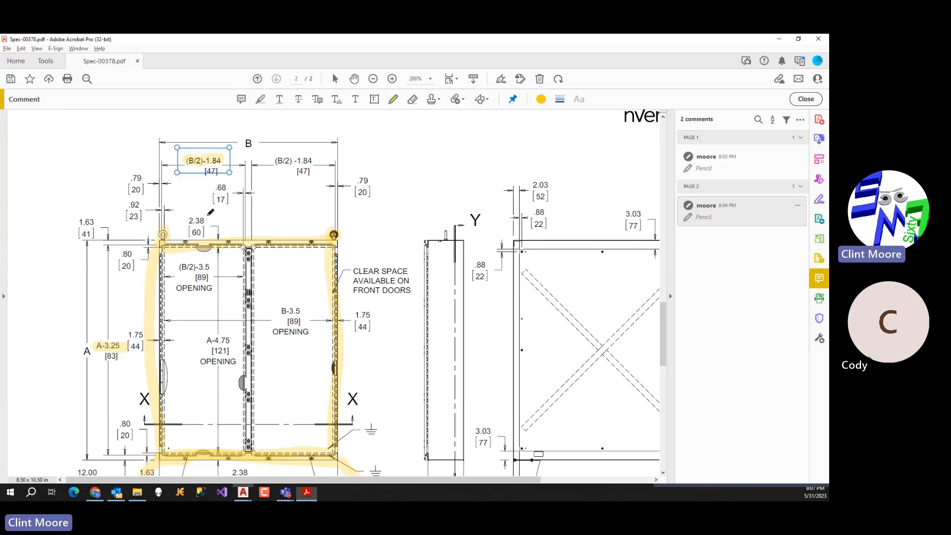
pyautogui.keyDown('ctrl'); pyautogui.scroll(4, 166, 254); pyautogui.keyUp('ctrl')
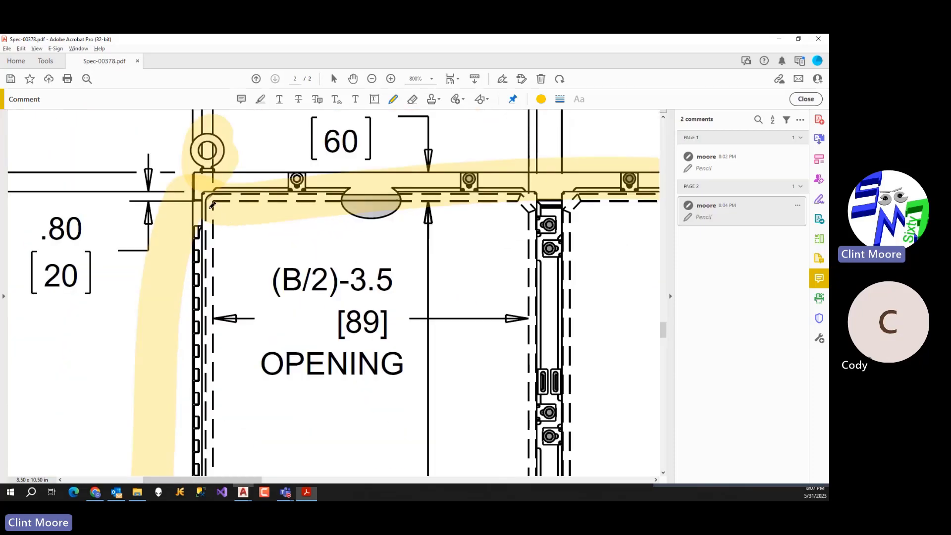
pyautogui.keyDown('ctrl'); pyautogui.scroll(-1, 212, 204); pyautogui.keyUp('ctrl')
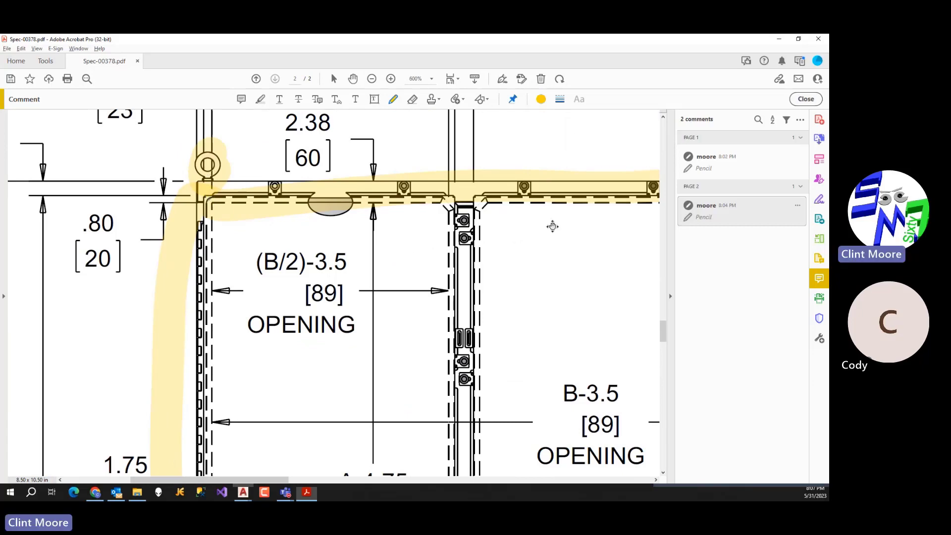
pyautogui.keyDown('shift'); pyautogui.hscroll(-5, 554, 223); pyautogui.keyUp('shift')
pyautogui.keyDown('shift'); pyautogui.hscroll(8, 584, 227); pyautogui.keyUp('shift')
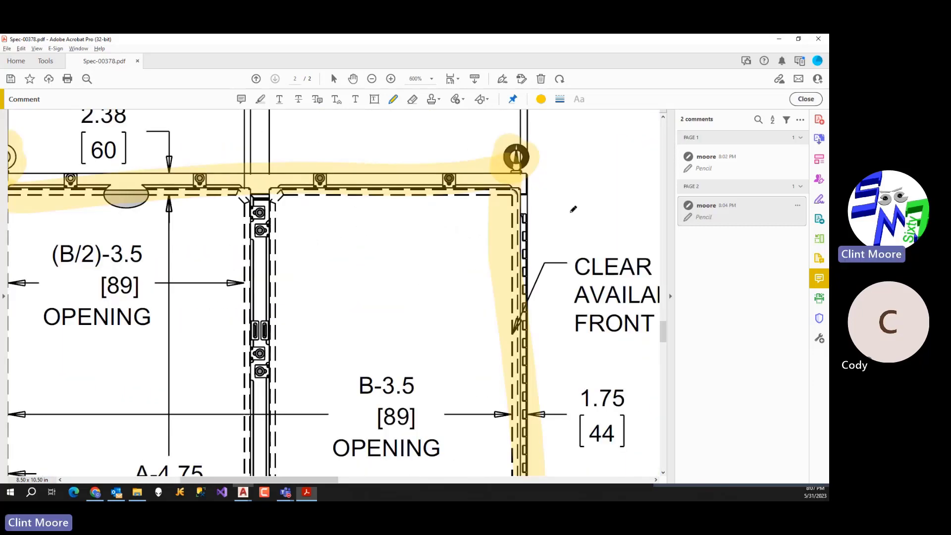
pyautogui.keyDown('ctrl'); pyautogui.scroll(-2, 406, 198); pyautogui.keyUp('ctrl')
pyautogui.keyDown('ctrl'); pyautogui.scroll(-1, 359, 189); pyautogui.keyUp('ctrl')
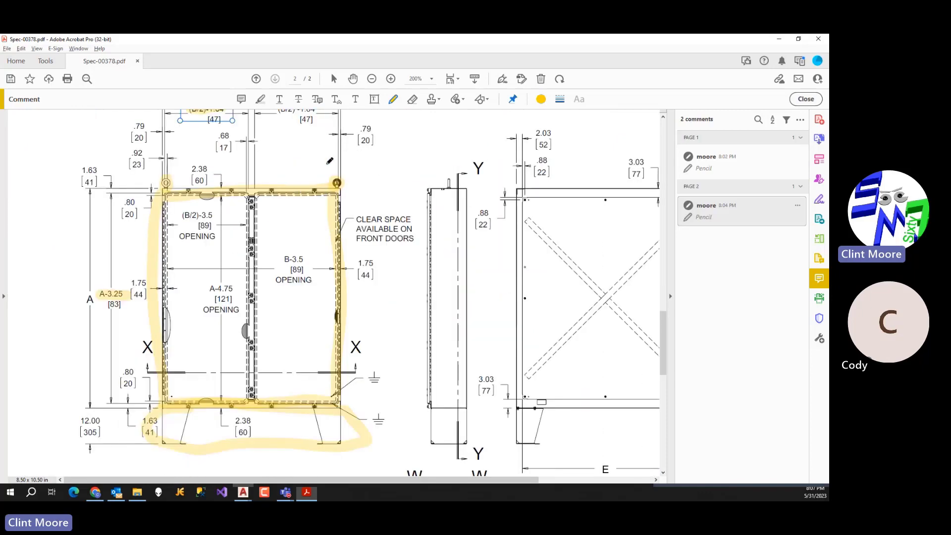
pyautogui.moveTo(329, 161)
pyautogui.mouseDown(button='middle')
pyautogui.moveTo(281, 185)
pyautogui.moveTo(227, 189)
pyautogui.mouseUp(button='middle')
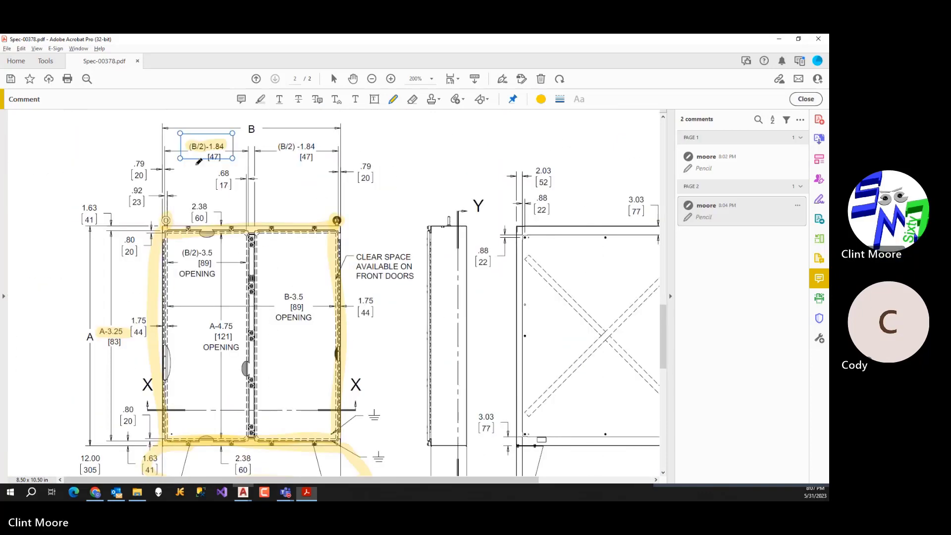
pyautogui.scroll(1, 318, 210)
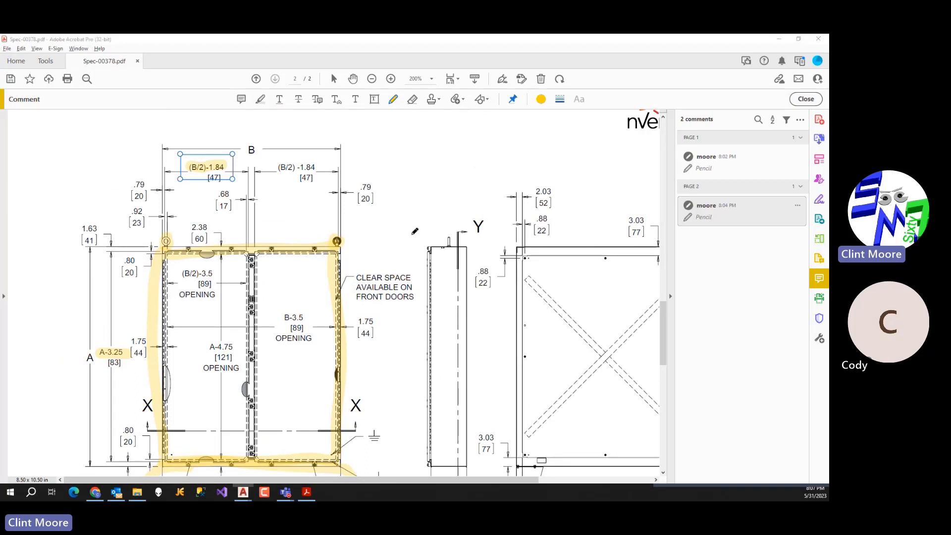
# Return to Drawing1 in AutoCAD and undo the closed polyline rectangle.
pyautogui.hotkey('alt', 'Tab')
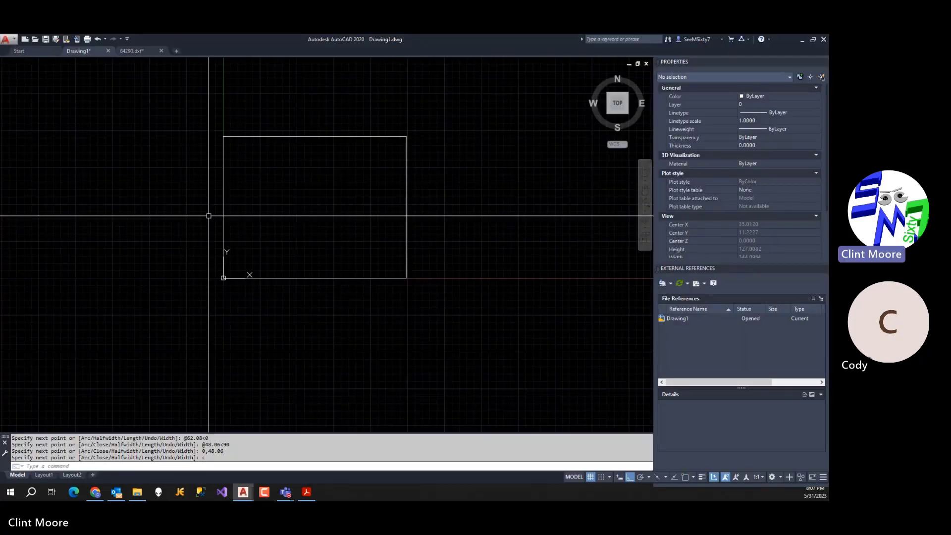
pyautogui.doubleClick(245, 212)
pyautogui.press('Escape')
pyautogui.write('.')
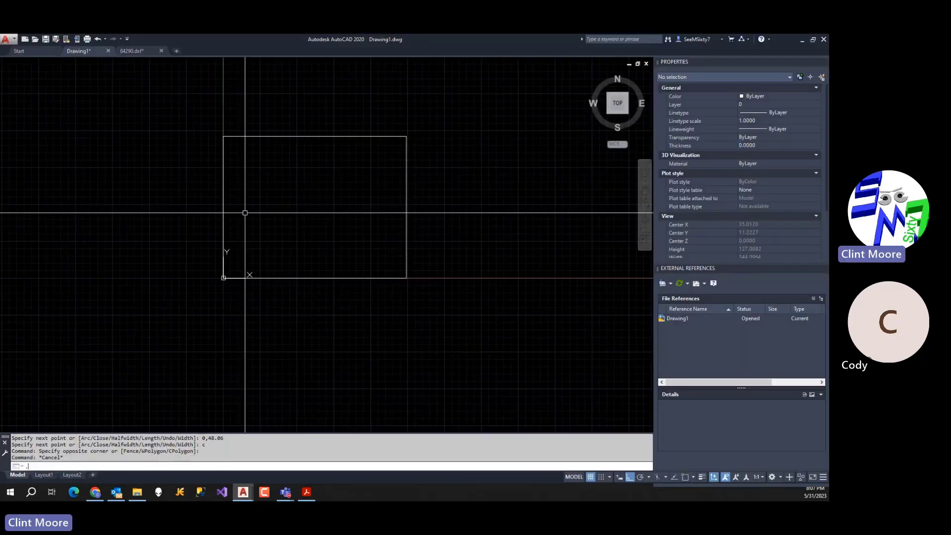
pyautogui.write('u')
pyautogui.press('Return')
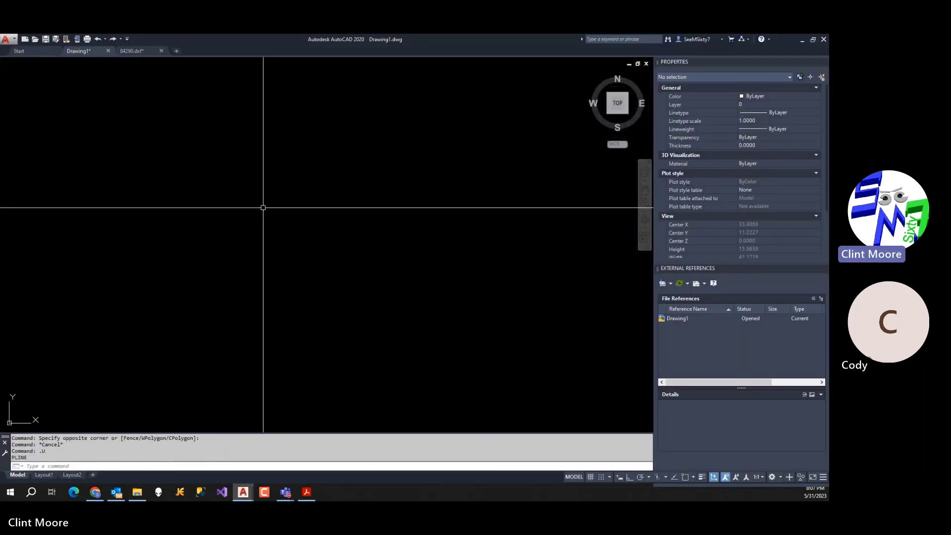
pyautogui.write('o')
pyautogui.press('Return')
pyautogui.write('.7')
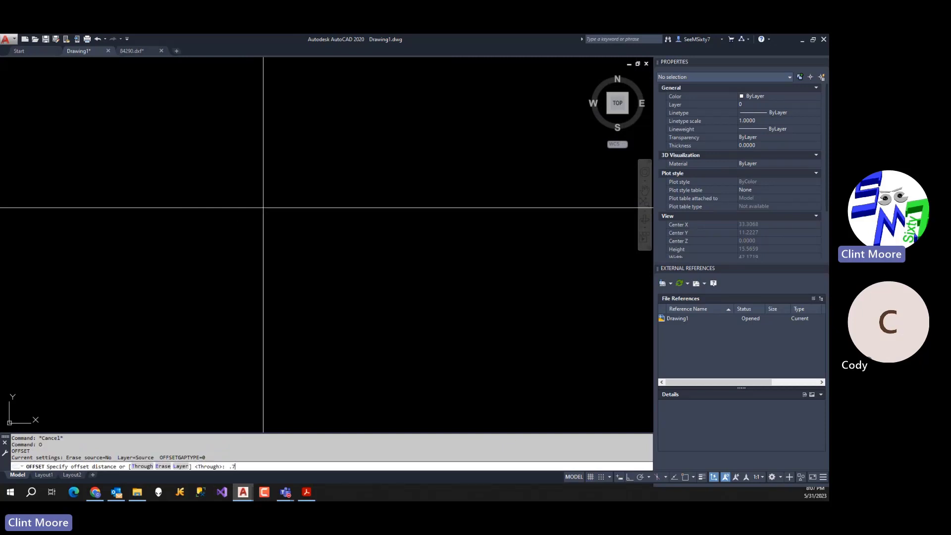
pyautogui.write('9')
pyautogui.press('Return')
pyautogui.press('Escape')
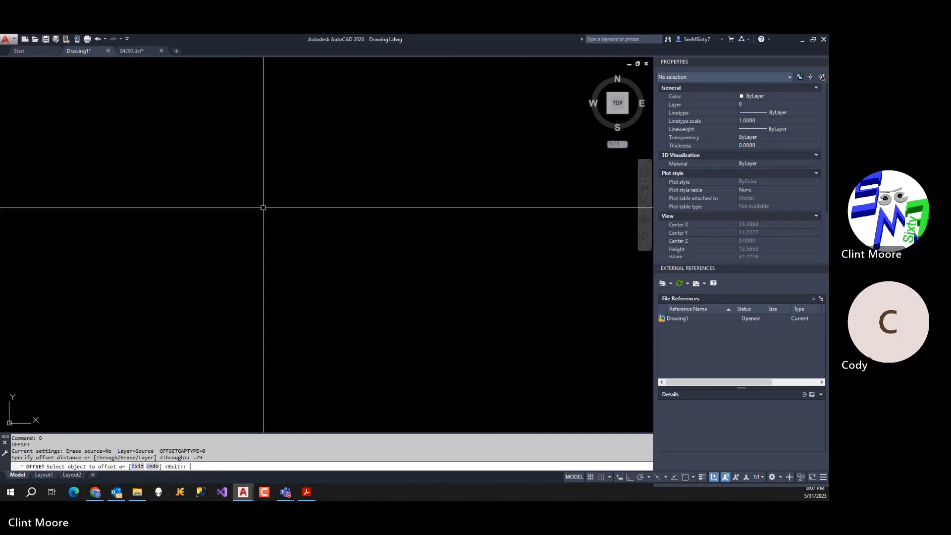
# Undo all remaining operations in Drawing1.
pyautogui.write('u')
pyautogui.press('Return')
pyautogui.write('u')
pyautogui.press('Return')
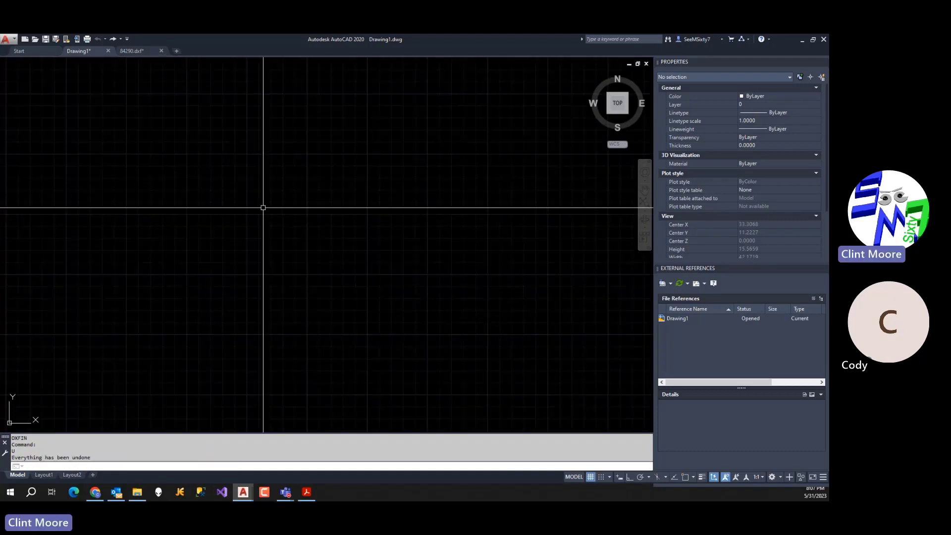
pyautogui.write('R')
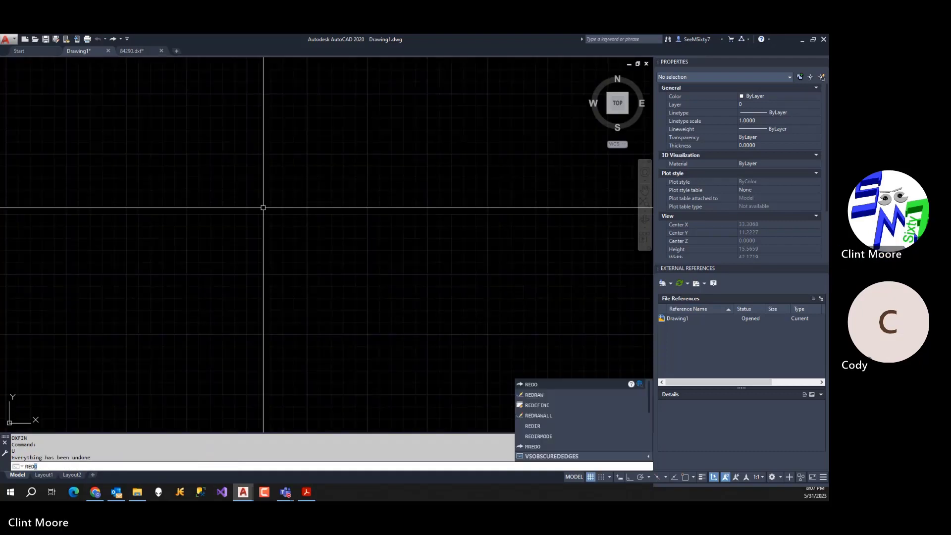
pyautogui.press('BackSpace')
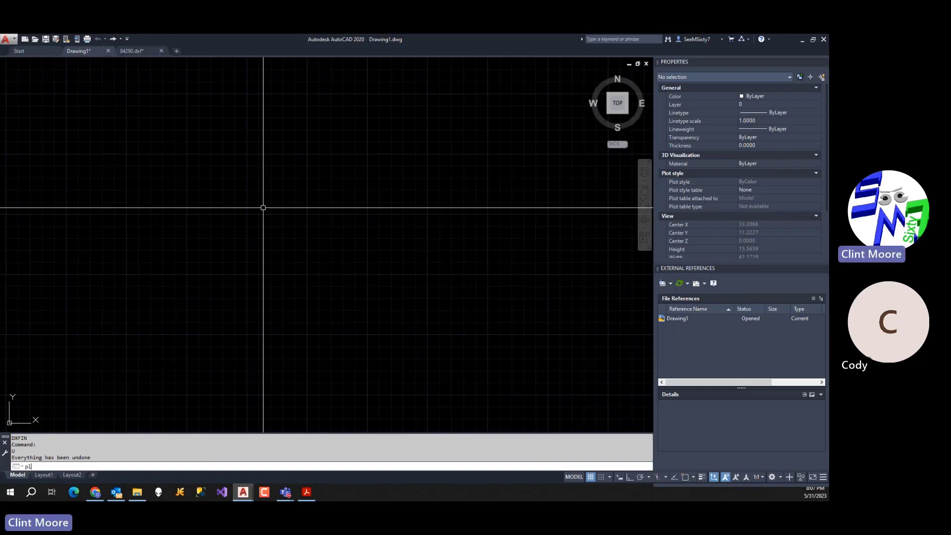
# Start a new polyline at 0,0 with ortho mode turned on.
pyautogui.write('pl')
pyautogui.press('Return')
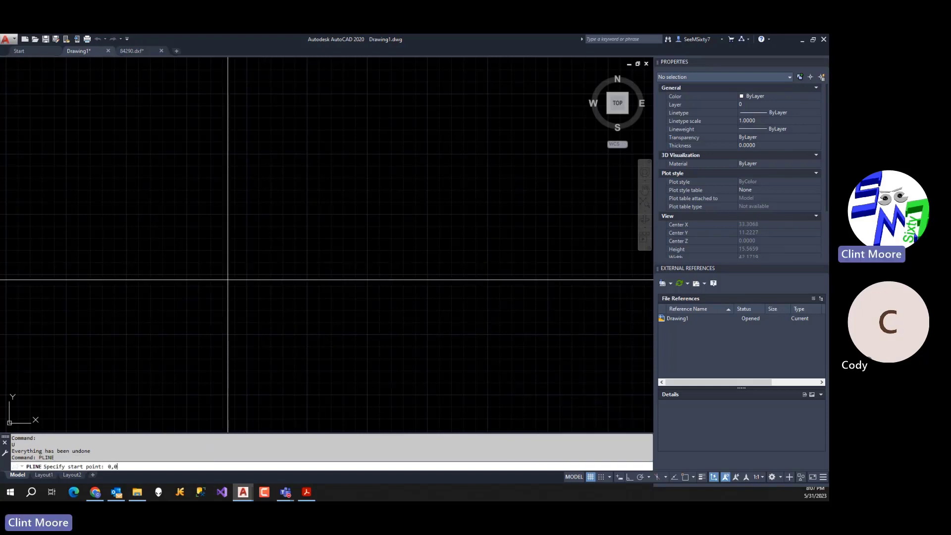
pyautogui.write('0,0')
pyautogui.press('Return')
pyautogui.press('F8')
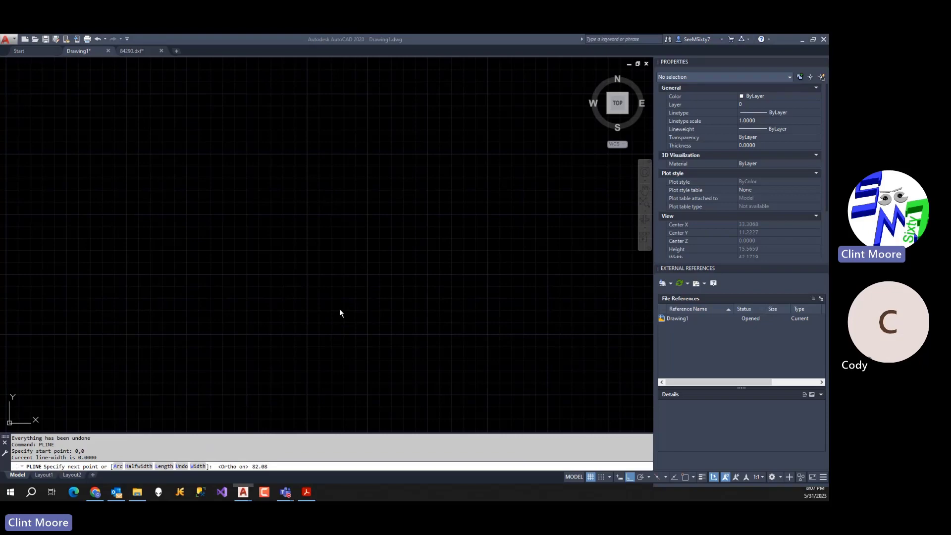
# Check the A62H4812SSLP size in the specification's page 1 table and try a horizontal polyline segment of 82.06 in AutoCAD.
pyautogui.hotkey('alt', 'Tab')
pyautogui.scroll(3, 224, 270)
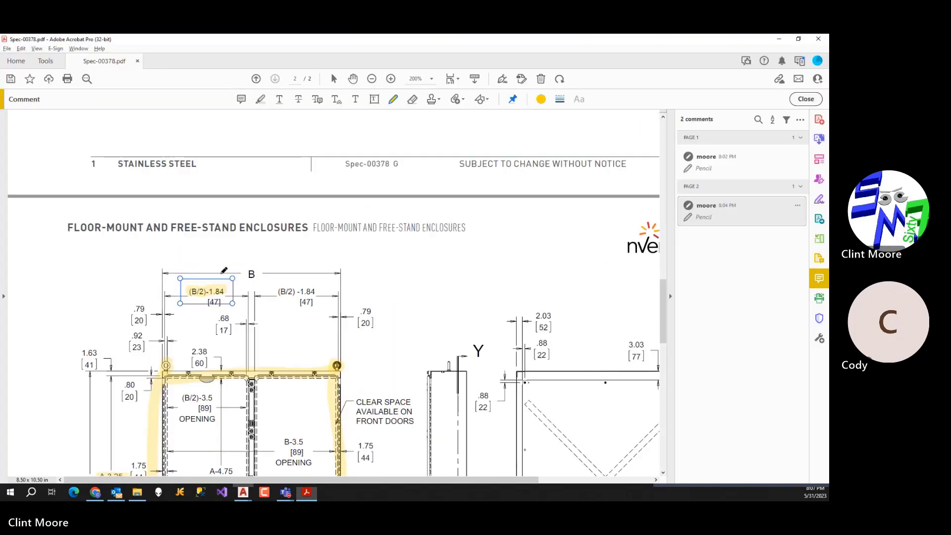
pyautogui.scroll(8, 223, 270)
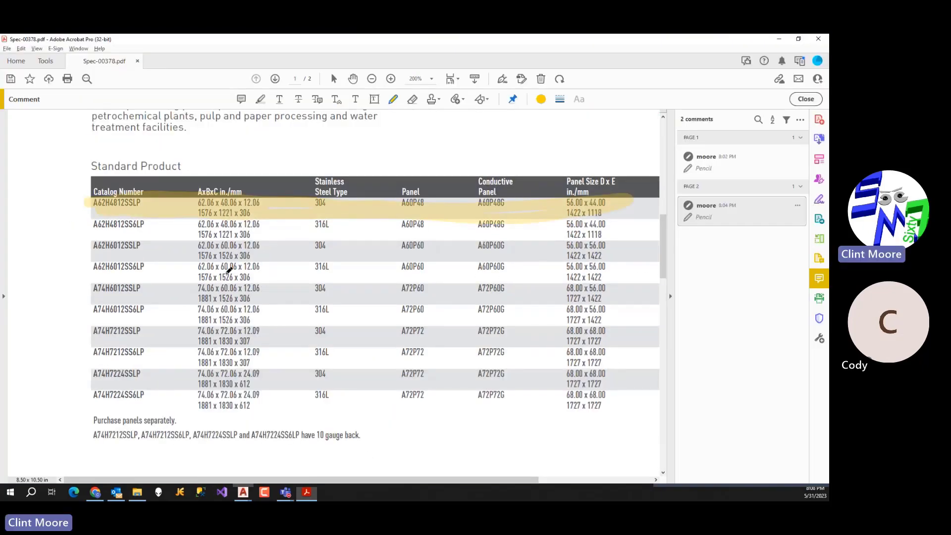
pyautogui.hotkey('alt', 'Tab')
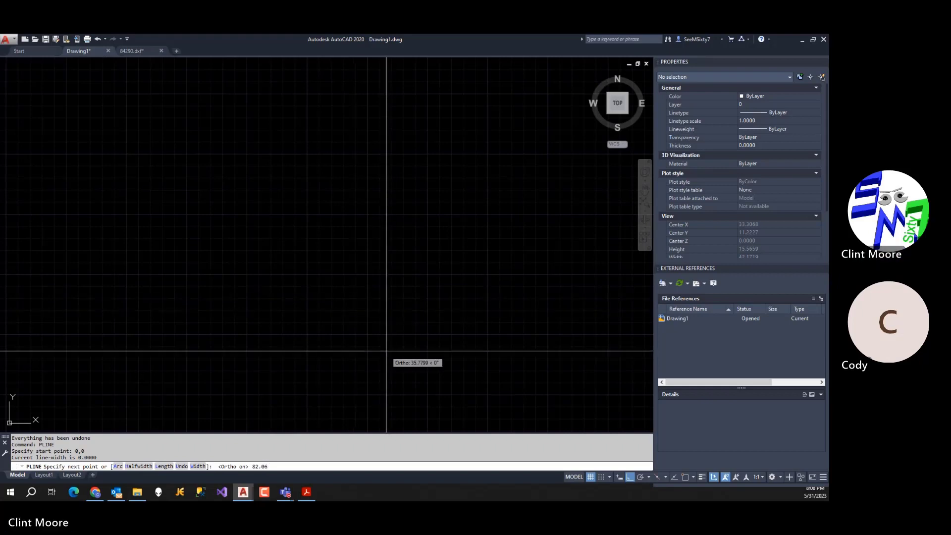
pyautogui.press('F8')
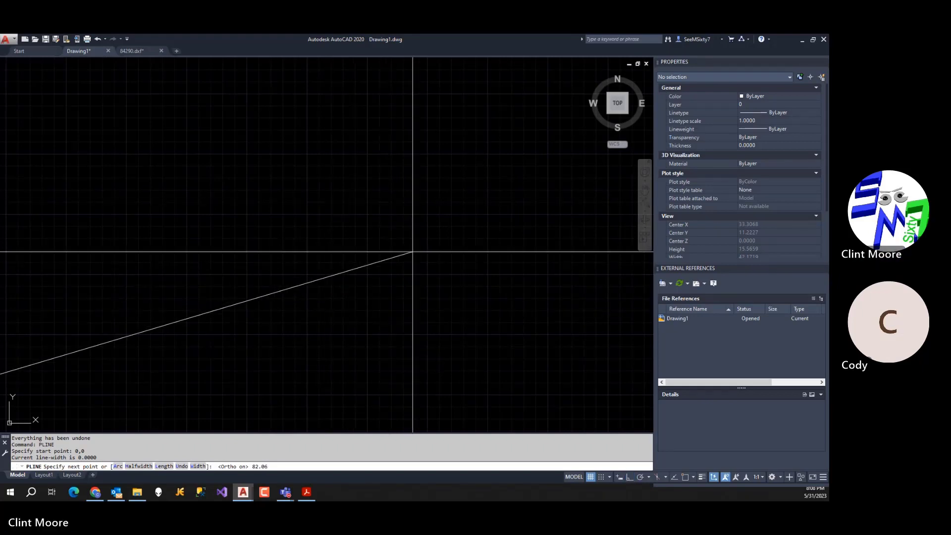
pyautogui.press('F8')
pyautogui.scroll(-6, 441, 292)
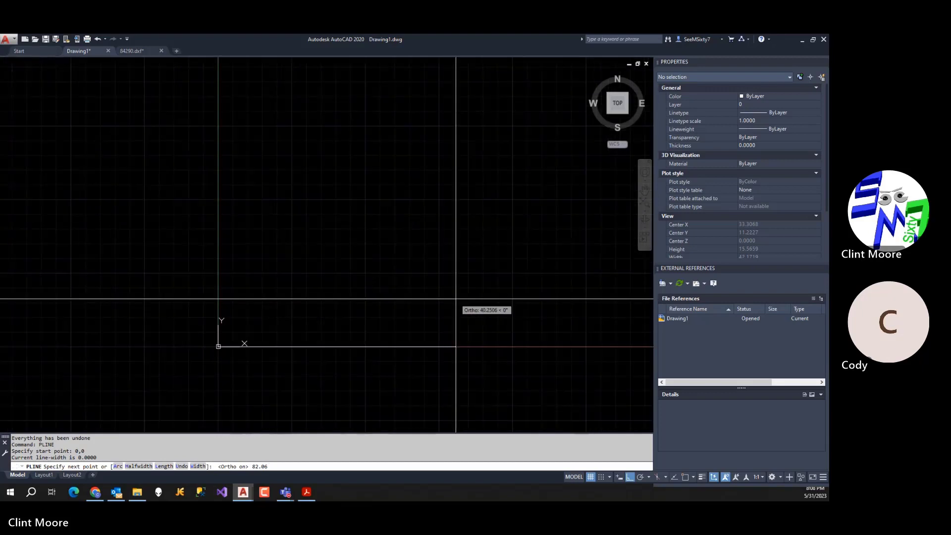
pyautogui.press('Return')
# Try an upward polyline segment of 48.06 followed by a horizontal one of 62.06 back toward the Y axis.
pyautogui.press('F8')
pyautogui.press('F8')
pyautogui.scroll(-3, 502, 218)
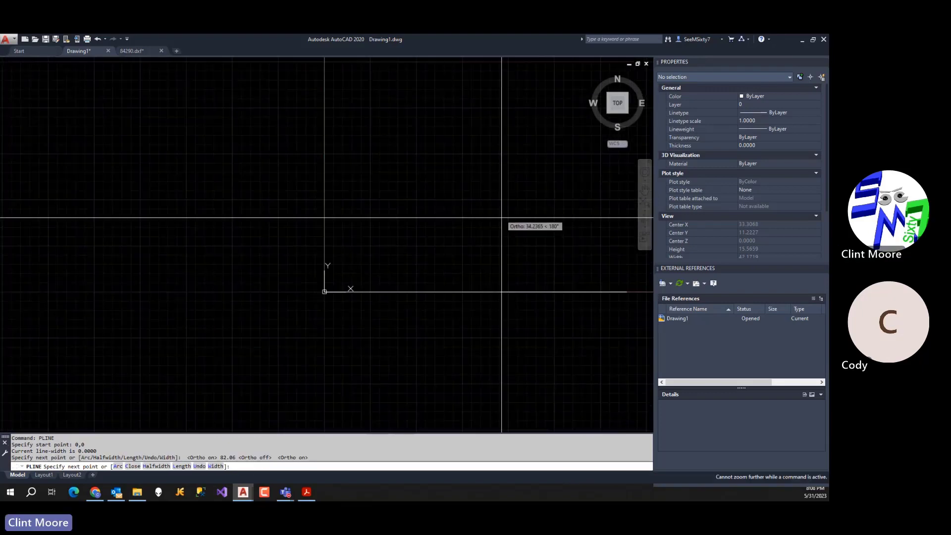
pyautogui.moveTo(502, 217); pyautogui.dragTo(432, 237, button='middle')
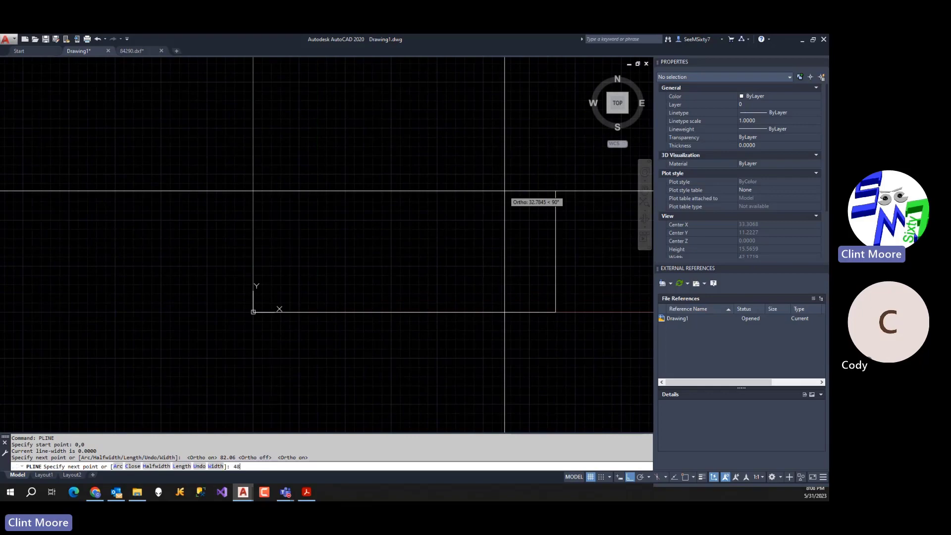
pyautogui.write('48.06')
pyautogui.press('Return')
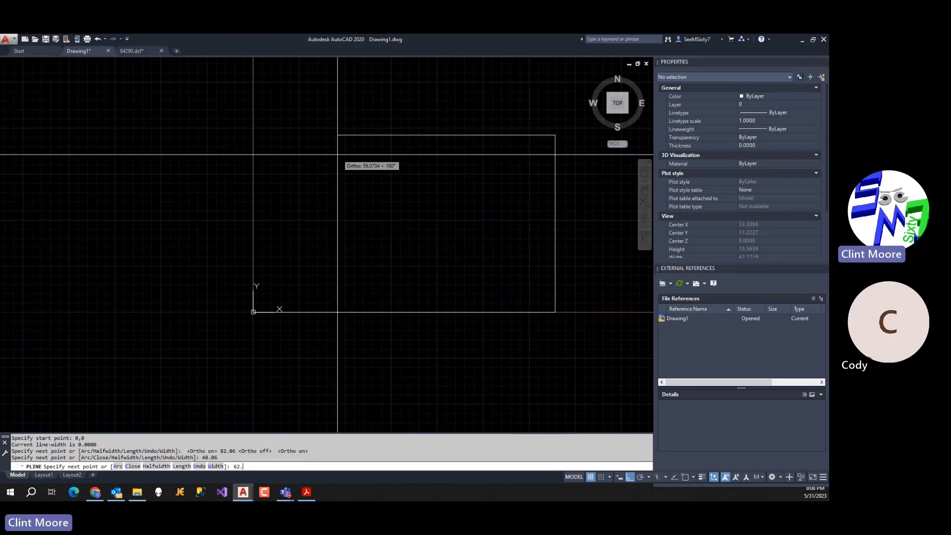
pyautogui.press('Return')
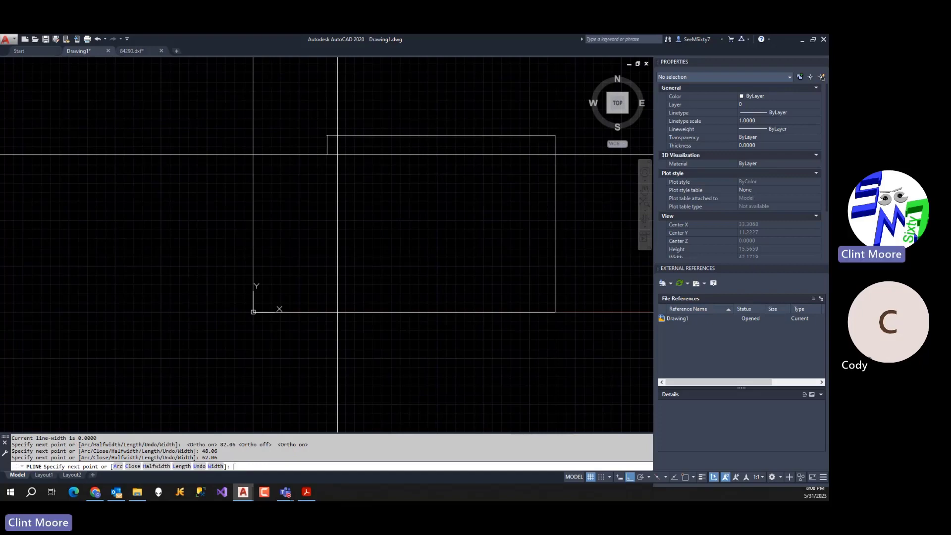
# Undo the three polyline segments back to the start point at 0,0.
pyautogui.write('u')
pyautogui.press('Return')
pyautogui.write('u')
pyautogui.press('Return')
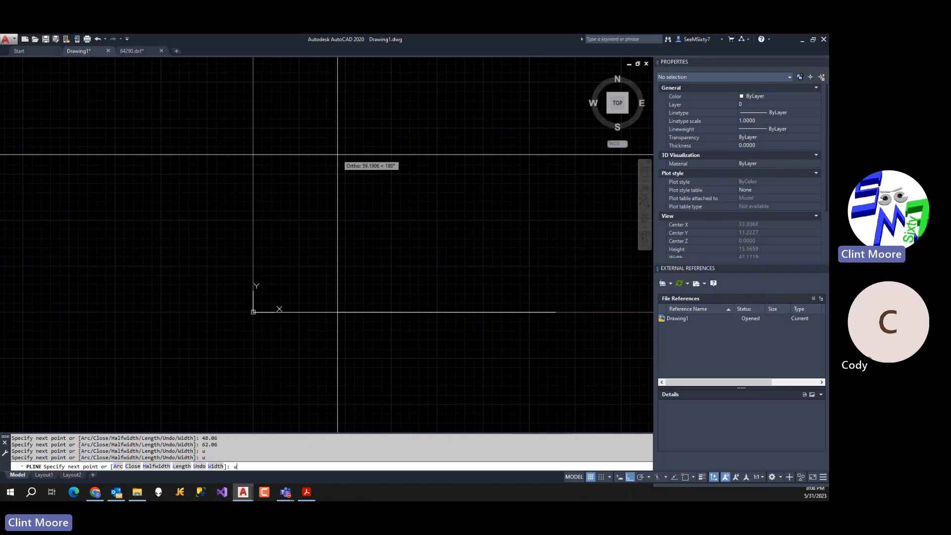
pyautogui.write('u')
pyautogui.press('Return')
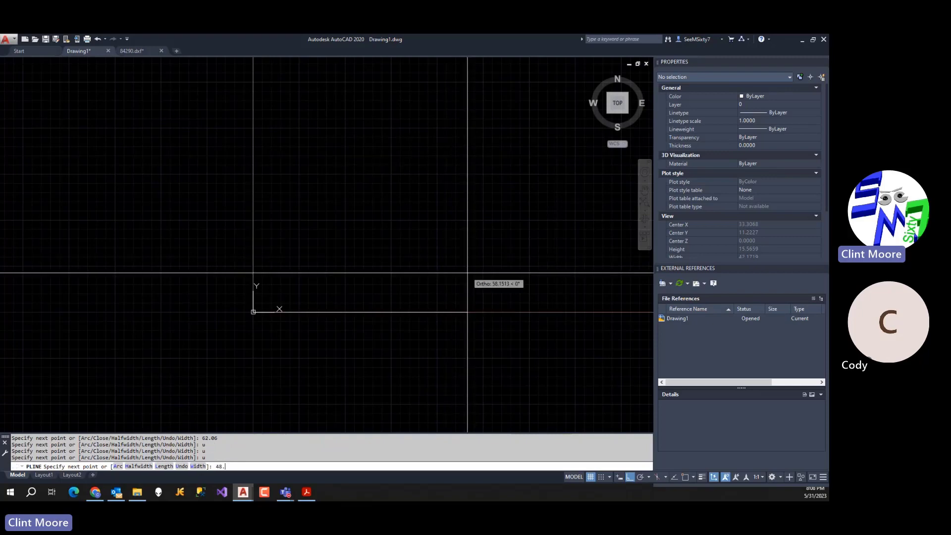
# Draw the upright outer rectangle with ortho polyline segments of 48.06 across, 62.06 up and 48.06 back, and close it.
pyautogui.press('Return')
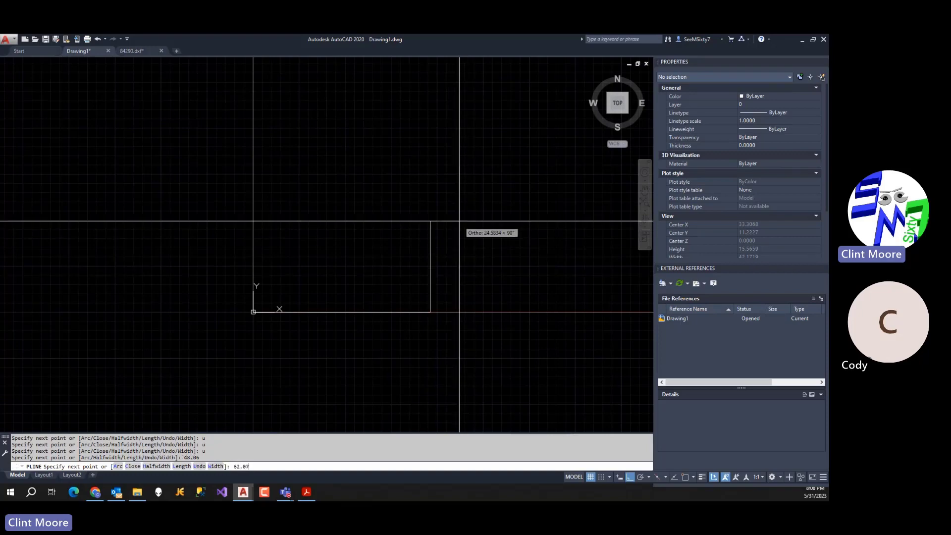
pyautogui.write('62.06')
pyautogui.press('Return')
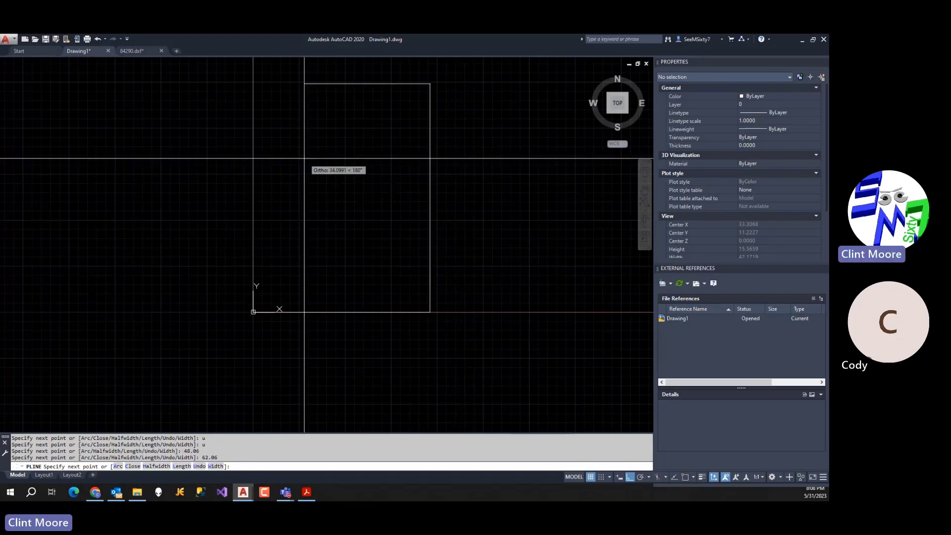
pyautogui.write('48.06')
pyautogui.press('Return')
pyautogui.write('c')
pyautogui.press('Return')
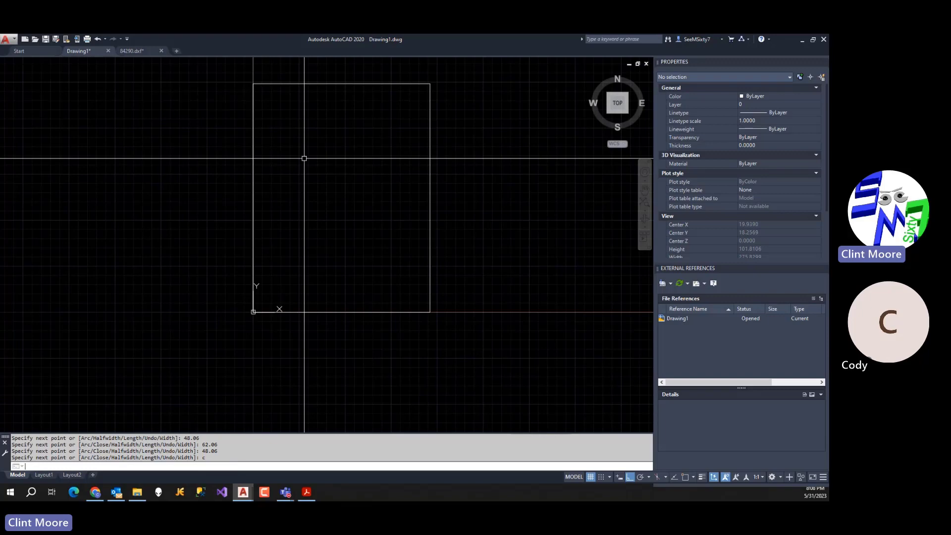
# Look up the side gap on the specification's page 2 drawing and offset the outer rectangle inward by 0.79 in AutoCAD.
pyautogui.write('o')
pyautogui.press('Return')
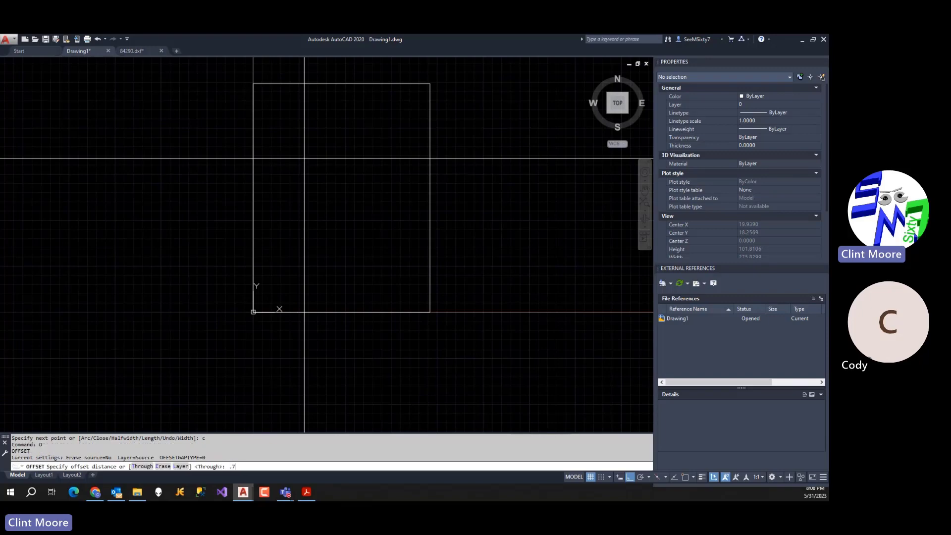
pyautogui.write('.78')
pyautogui.hotkey('alt', 'Tab')
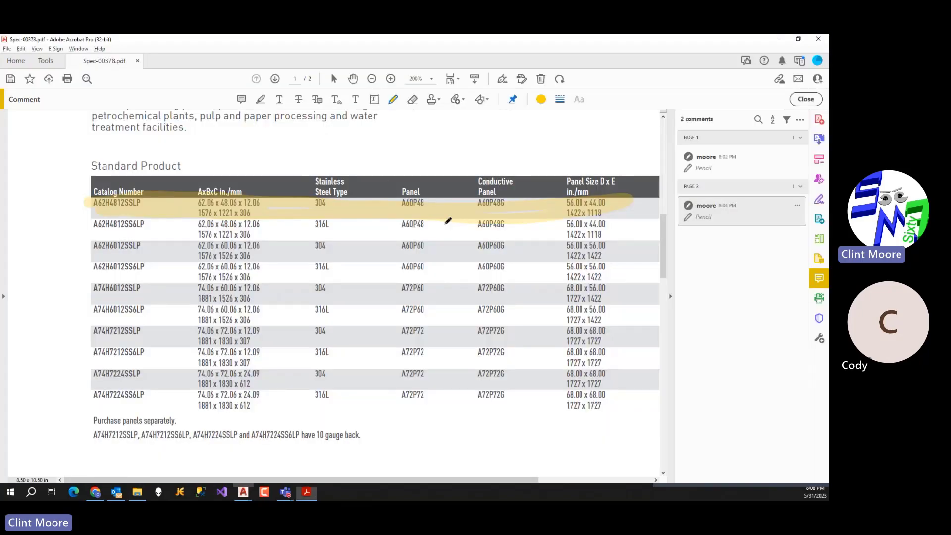
pyautogui.scroll(-10, 416, 256)
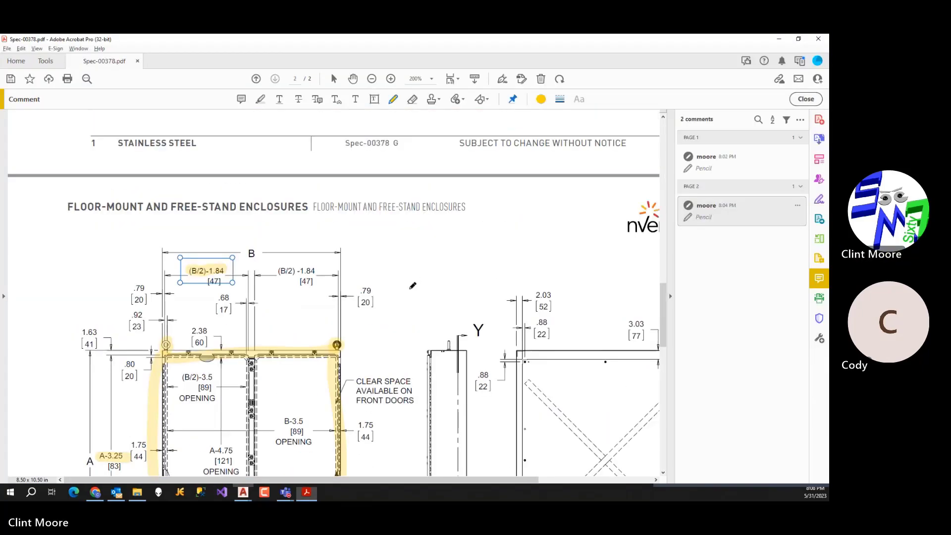
pyautogui.hotkey('alt', 'Tab')
pyautogui.write('.7')
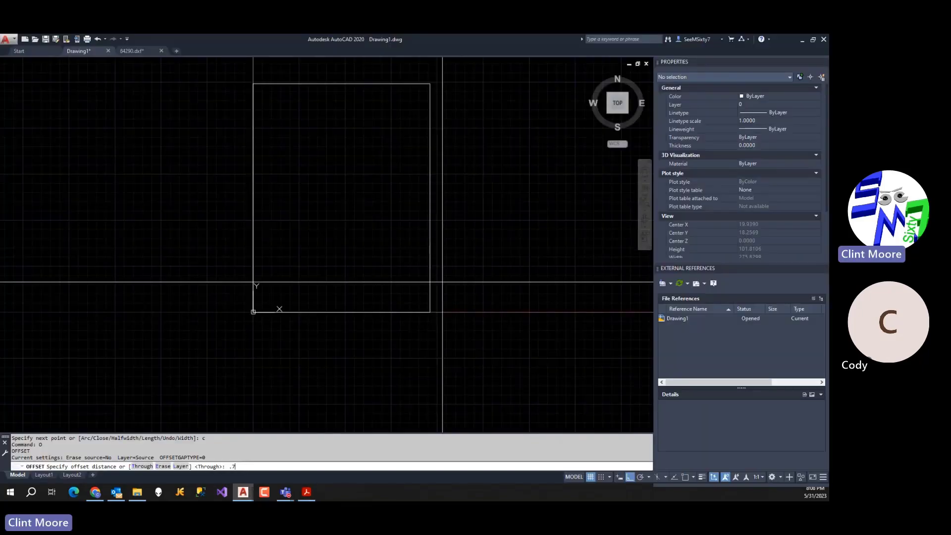
pyautogui.write('9')
pyautogui.press('Return')
pyautogui.click(432, 258)
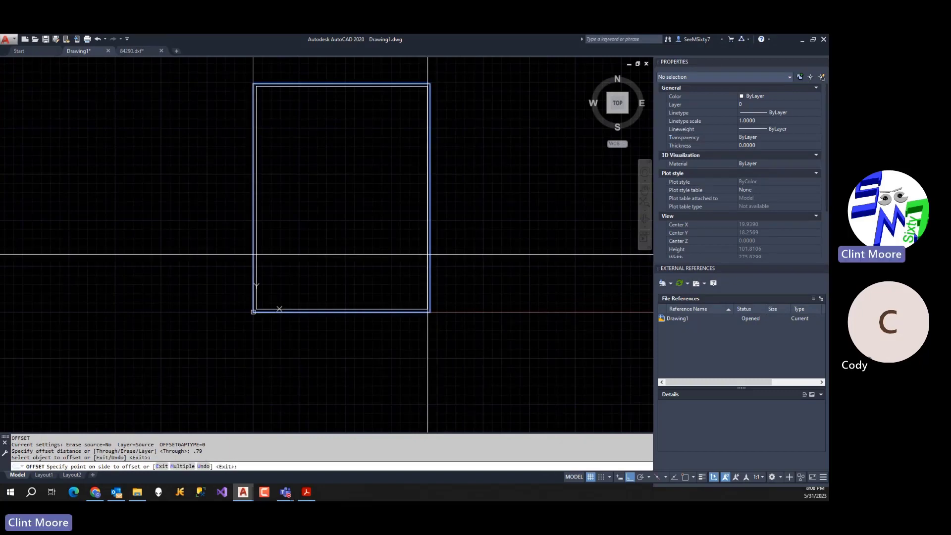
pyautogui.click(421, 257)
pyautogui.press('Return')
# Check the upper and lower door gaps in the specification and offset the outer rectangle inward by 1.63 in AutoCAD.
pyautogui.hotkey('alt', 'Tab')
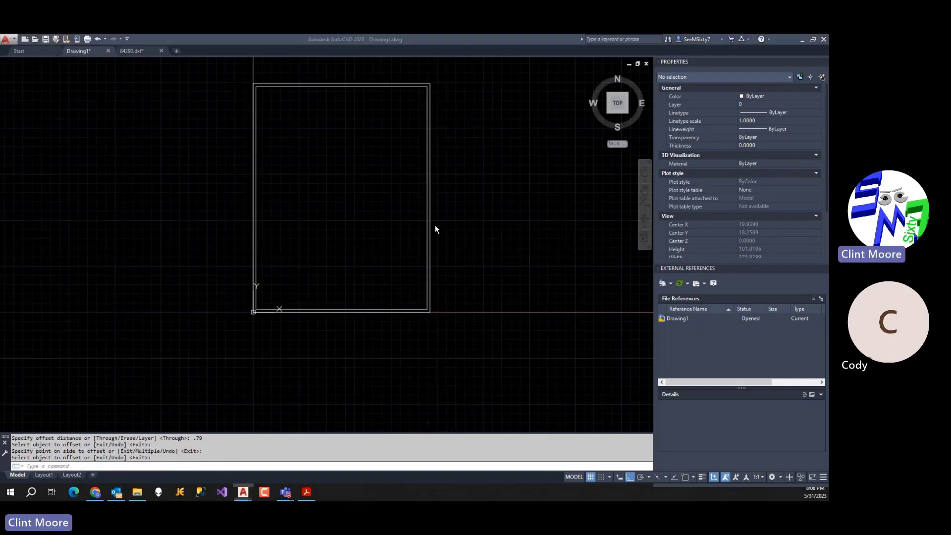
pyautogui.scroll(-3, 247, 208)
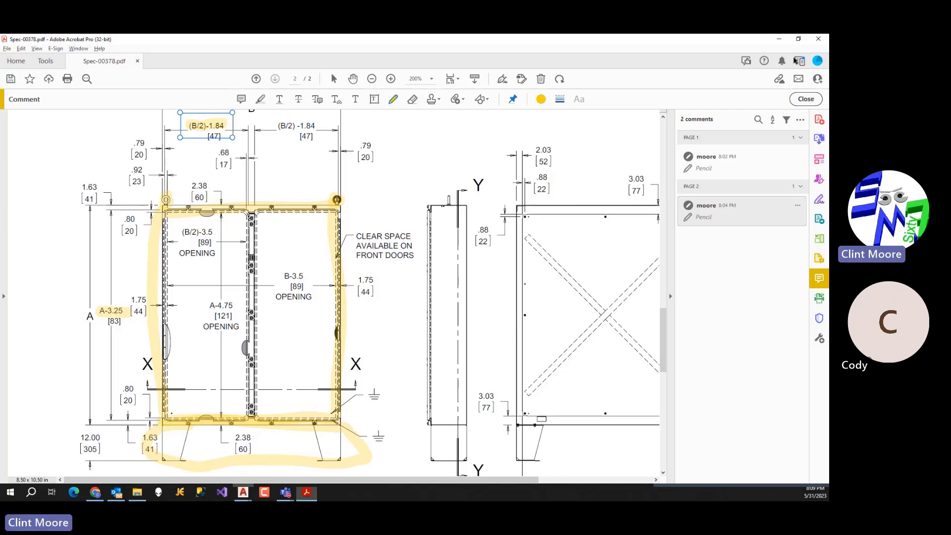
pyautogui.click(781, 39)
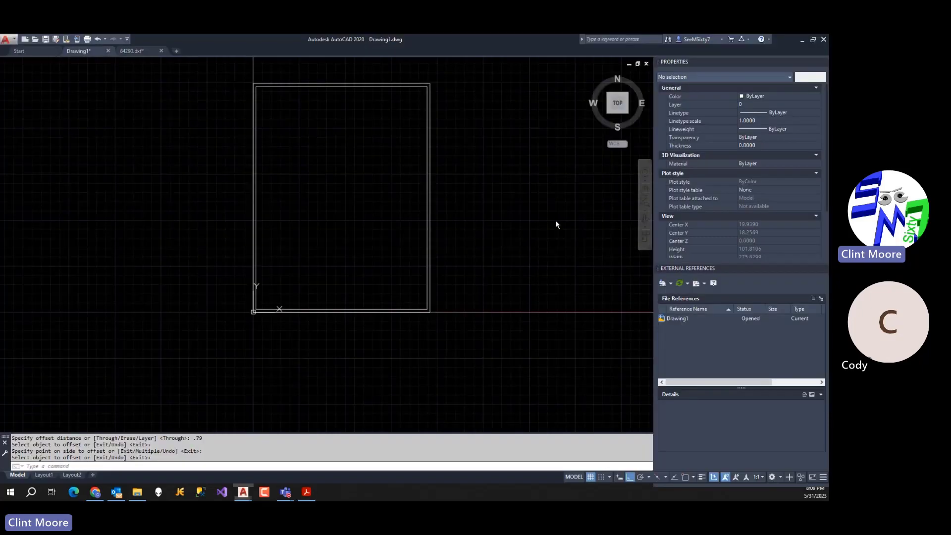
pyautogui.scroll(6, 294, 316)
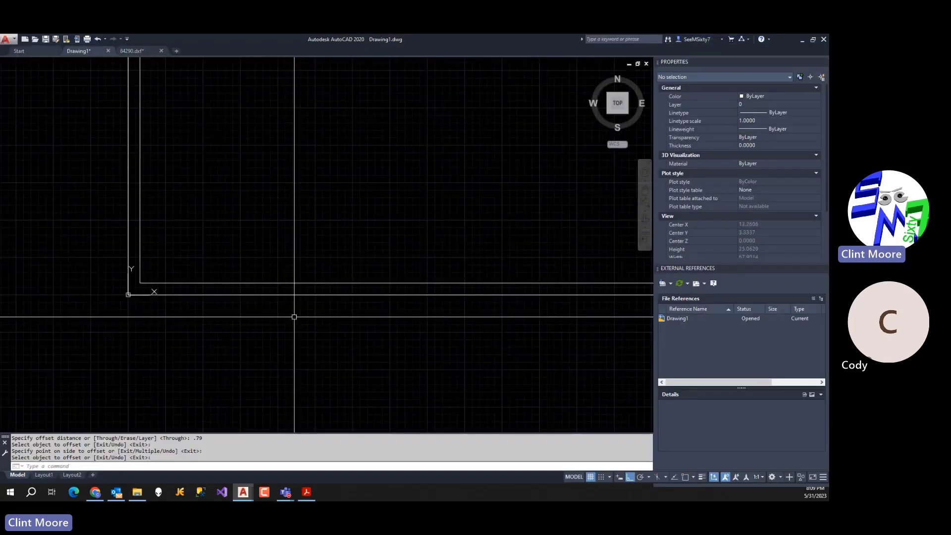
pyautogui.press('Return')
pyautogui.write('o')
pyautogui.press('Return')
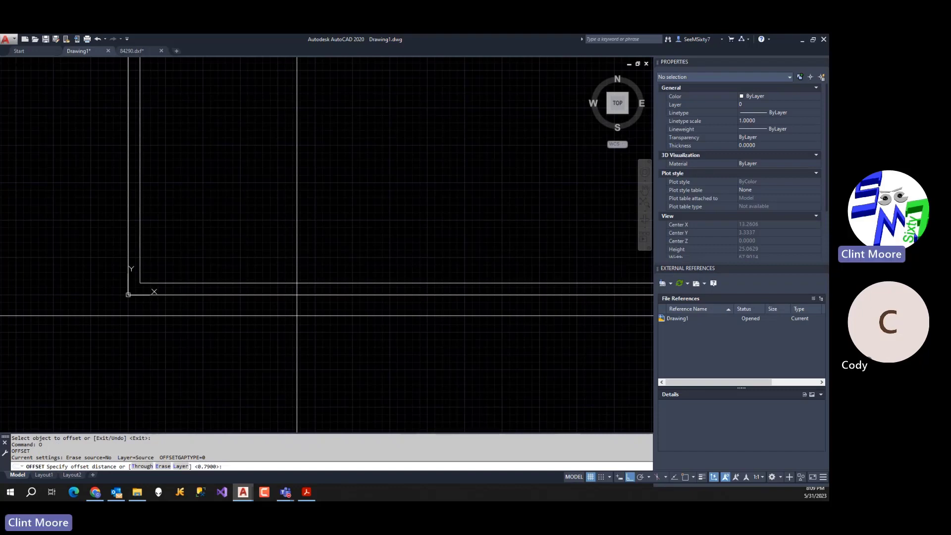
pyautogui.write('1.63')
pyautogui.press('Return')
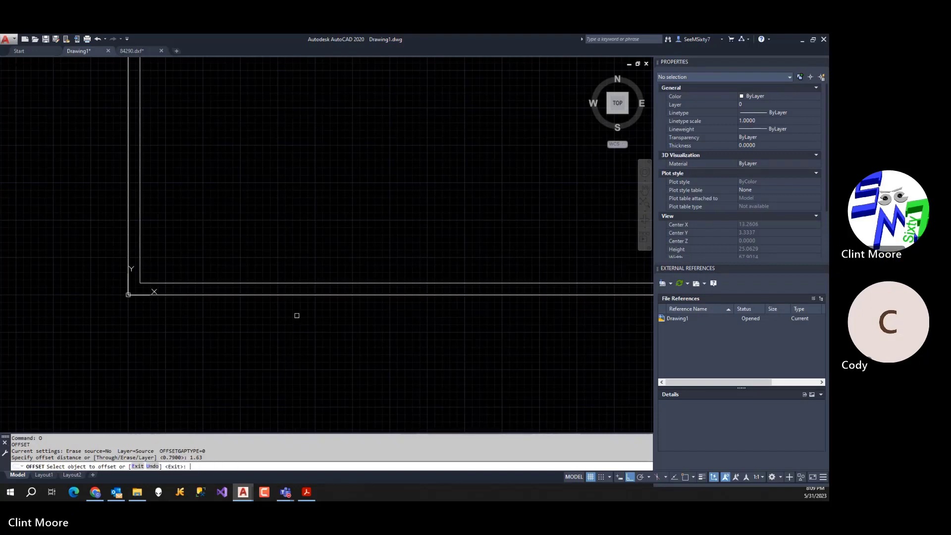
pyautogui.click(307, 295)
pyautogui.click(323, 270)
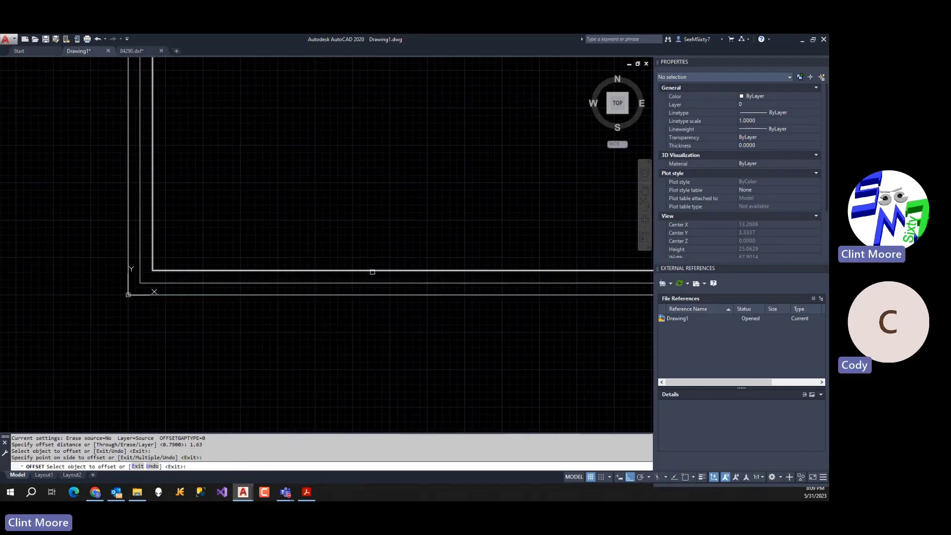
pyautogui.press('Return')
# Stretch the bottom edge of the 0.79 offset rectangle up perpendicular to the bottom edge of the 1.63 offset rectangle.
pyautogui.scroll(-2, 436, 287)
pyautogui.scroll(4, 436, 288)
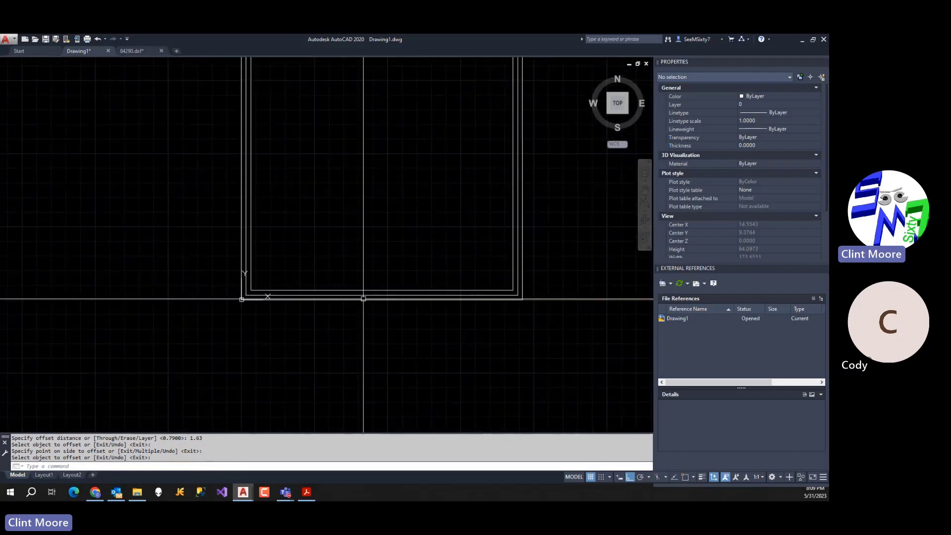
pyautogui.click(402, 295)
pyautogui.click(402, 294)
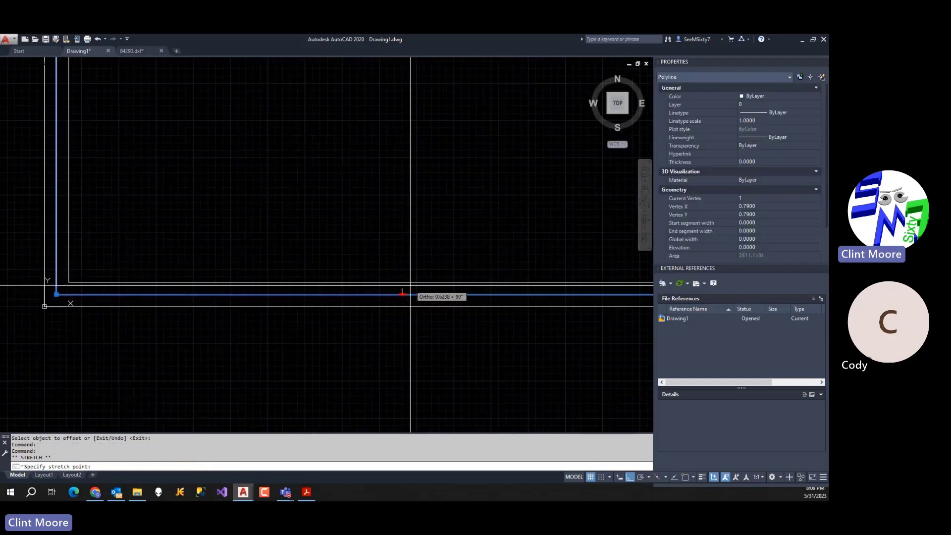
pyautogui.write('per')
pyautogui.press('Return')
pyautogui.click(409, 282)
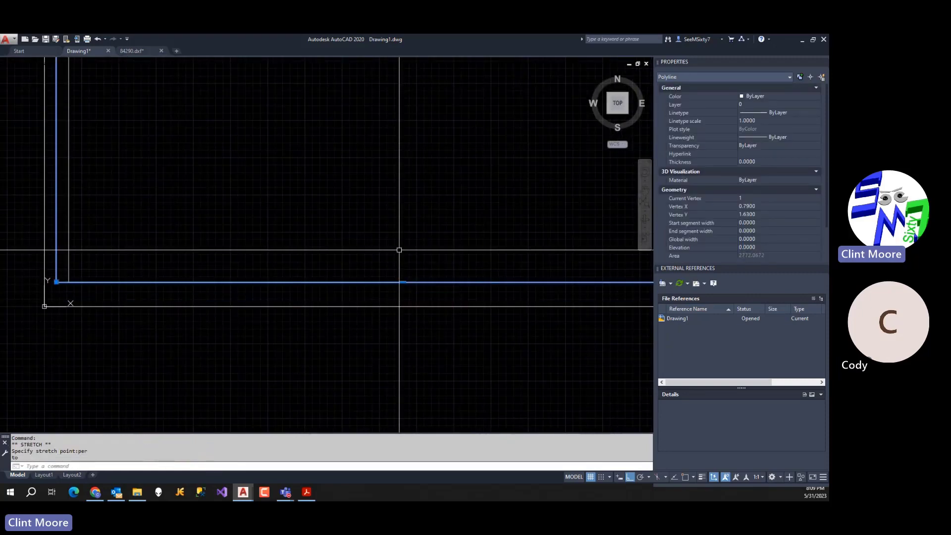
# Stretch the top edge of the 0.79 offset rectangle down perpendicular to the top edge of the 1.63 rectangle and deselect it.
pyautogui.scroll(-6, 416, 236)
pyautogui.scroll(3, 427, 218)
pyautogui.scroll(5, 426, 208)
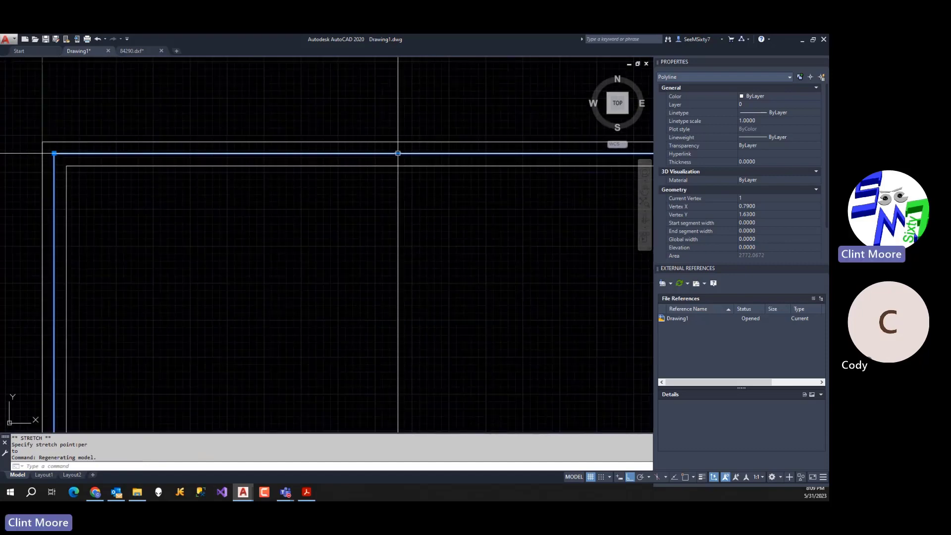
pyautogui.click(399, 154)
pyautogui.write('per')
pyautogui.press('Escape')
pyautogui.press('Escape')
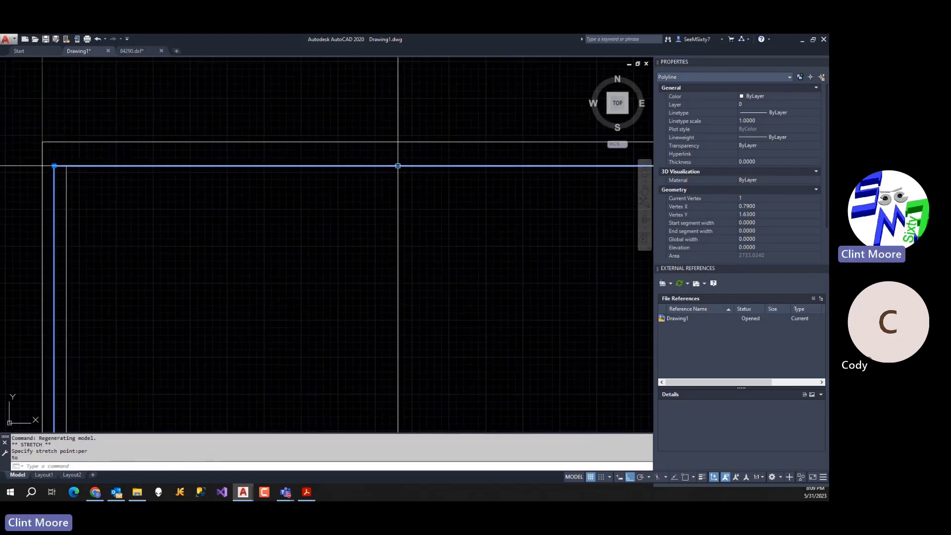
# Erase the last created object, the 1.63 offset rectangle.
pyautogui.write('E')
pyautogui.press('Return')
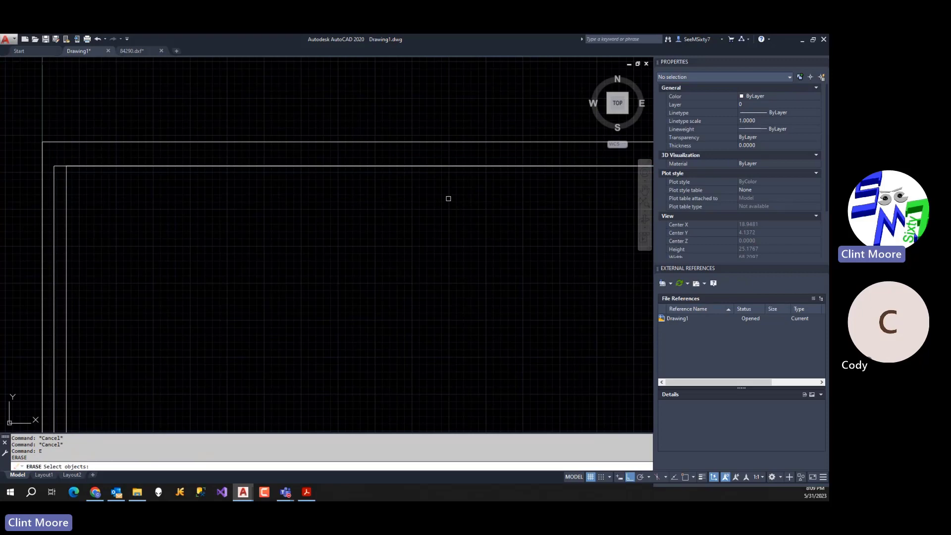
pyautogui.write('l')
pyautogui.press('Return')
pyautogui.press('Return')
pyautogui.scroll(-3, 457, 219)
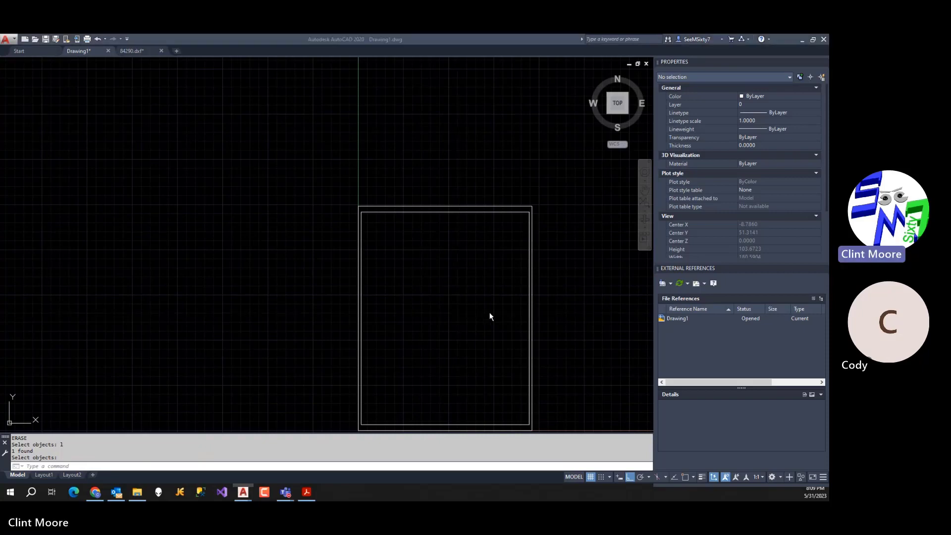
# Check the door-width formula and width B in the specification, and draw a vertical line up from the inner rectangle's upper-left corner in AutoCAD.
pyautogui.hotkey('alt', 'Tab')
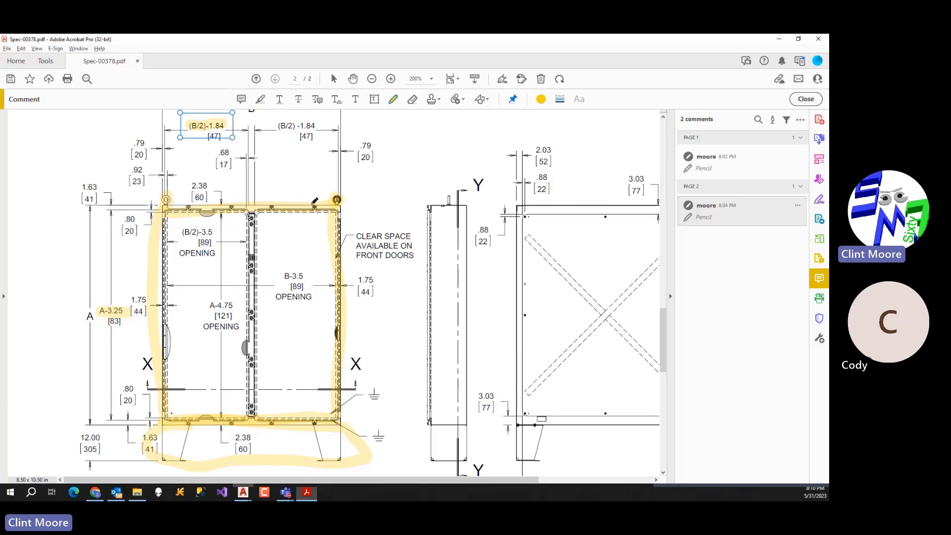
pyautogui.scroll(2, 314, 201)
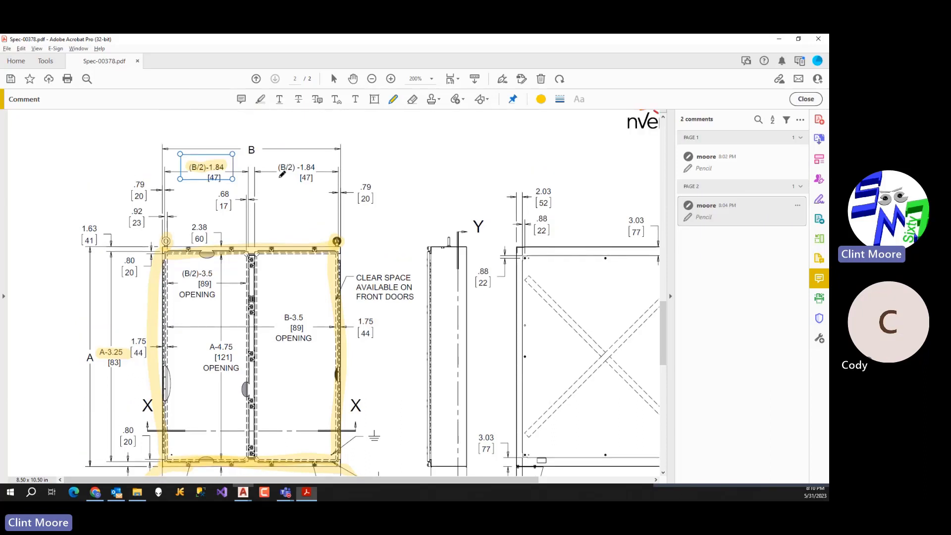
pyautogui.scroll(10, 346, 217)
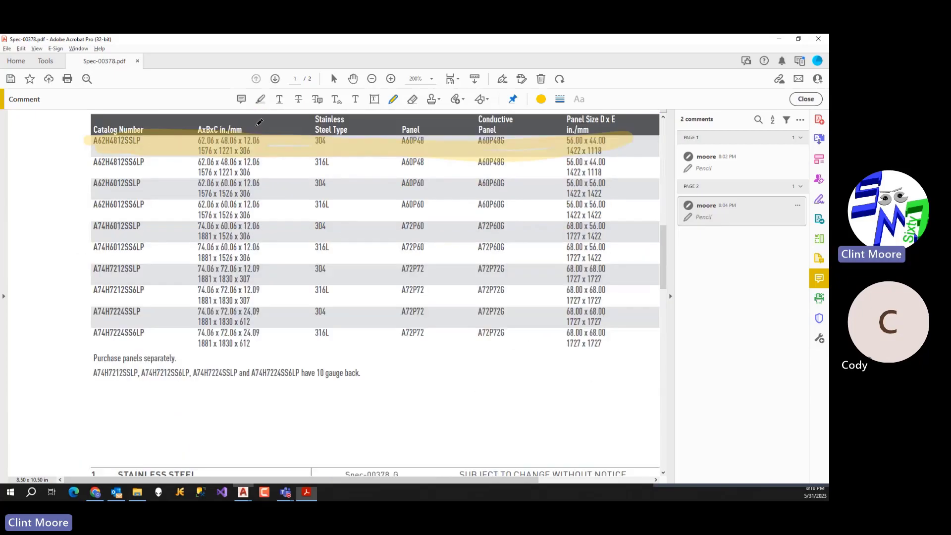
pyautogui.scroll(-10, 317, 234)
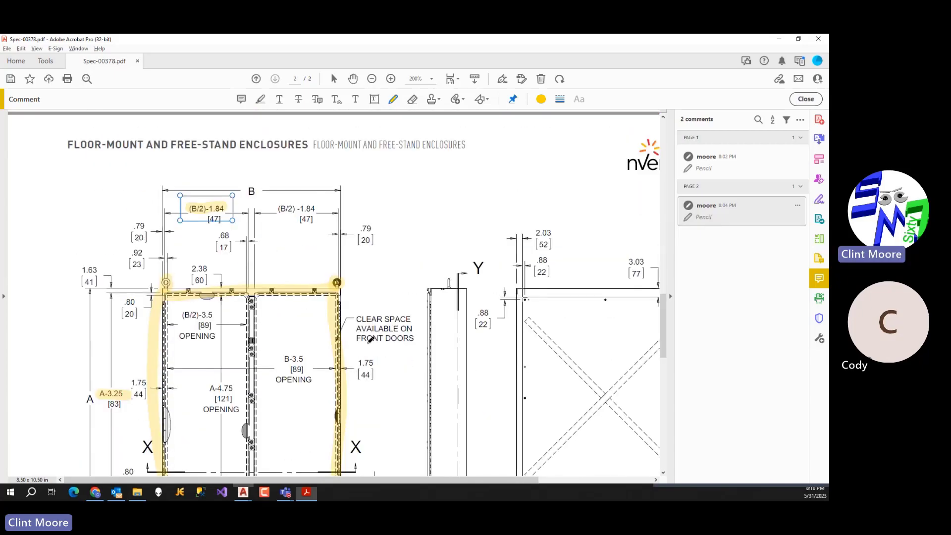
pyautogui.click(243, 492)
pyautogui.click(242, 465)
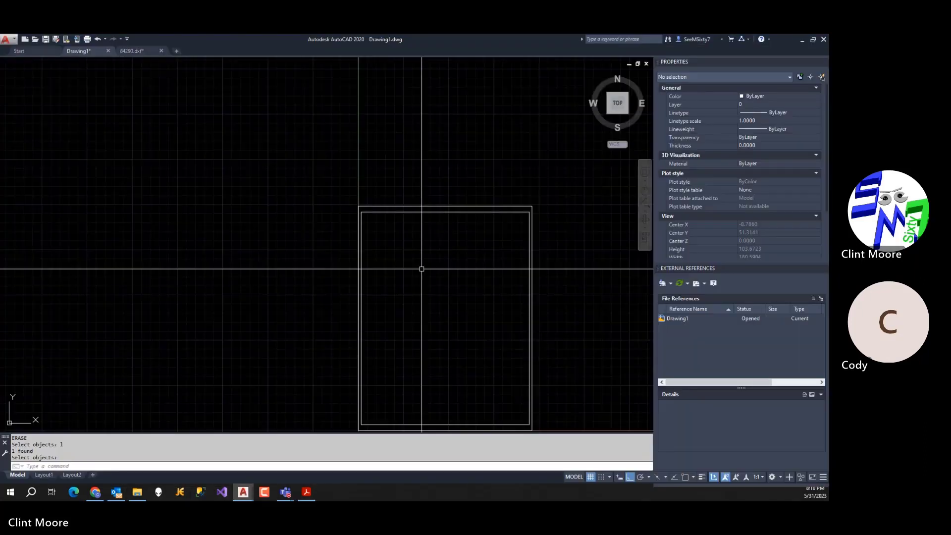
pyautogui.press('Return')
pyautogui.write('l')
pyautogui.press('Return')
pyautogui.write('endp')
pyautogui.press('Return')
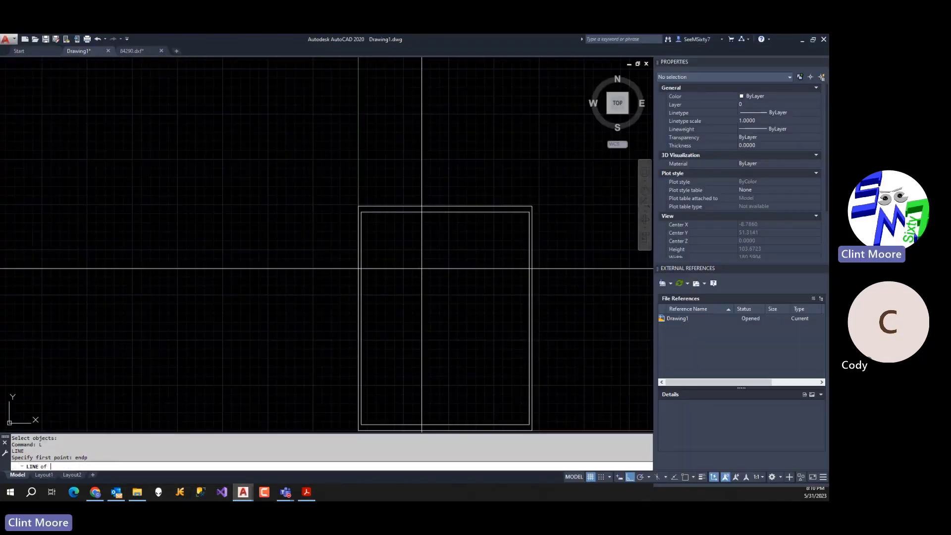
pyautogui.click(375, 214)
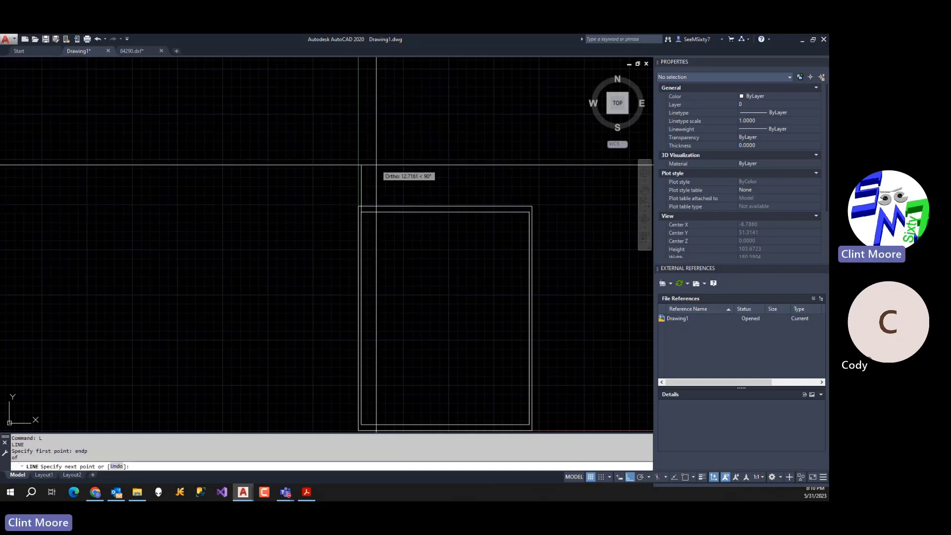
pyautogui.click(378, 138)
pyautogui.press('Return')
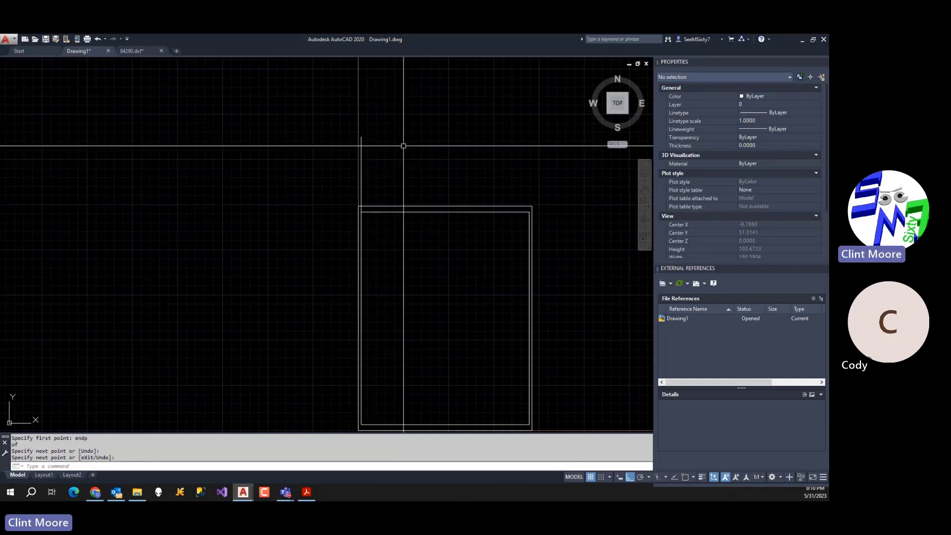
# Offset the vertical construction line 48.06 to its right.
pyautogui.write('o')
pyautogui.press('Return')
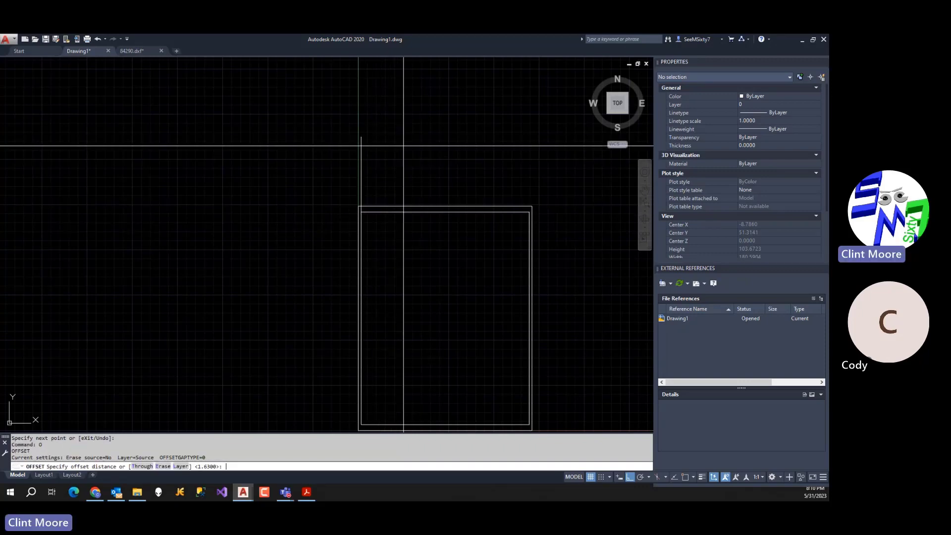
pyautogui.press('Return')
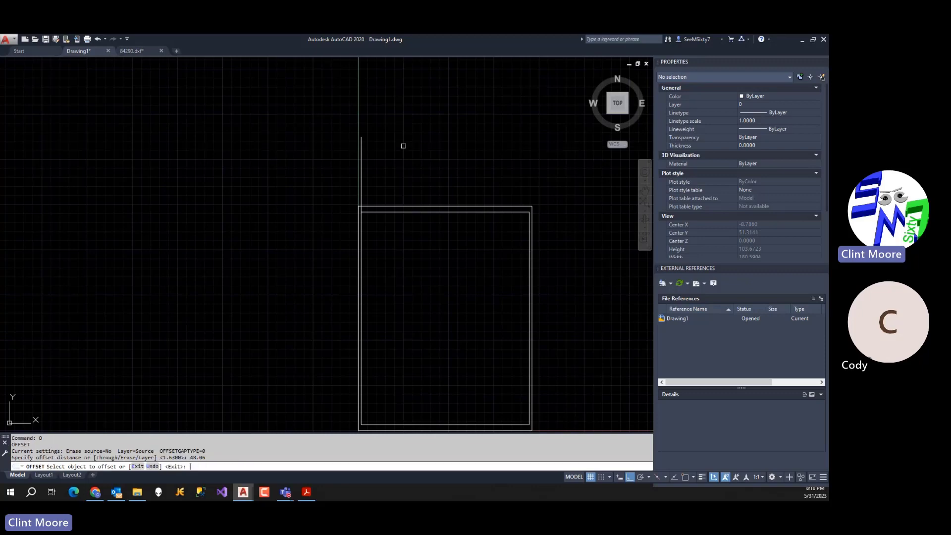
pyautogui.click(362, 148)
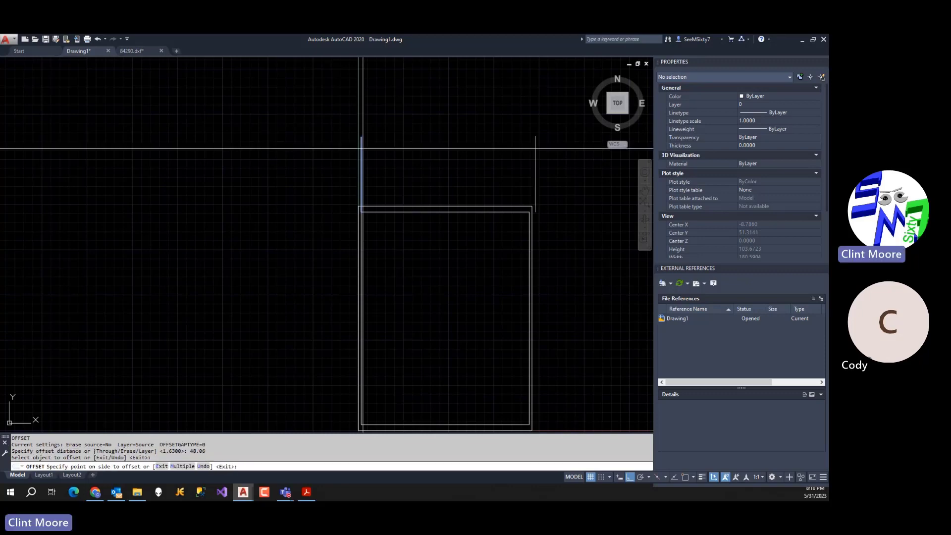
pyautogui.click(383, 148)
pyautogui.press('Return')
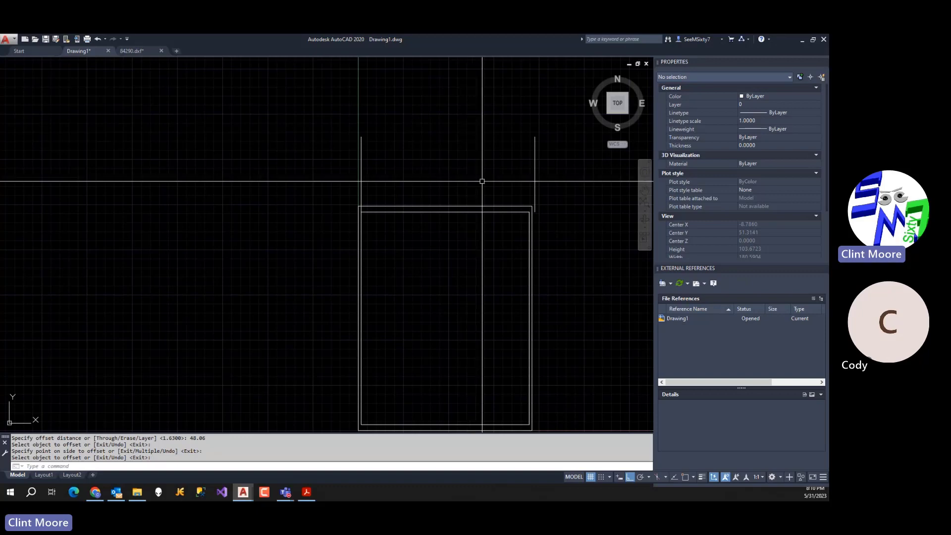
# Draw a horizontal line from the midpoint of the right construction line perpendicular to the left construction line.
pyautogui.write('l')
pyautogui.press('Return')
pyautogui.write('mid')
pyautogui.press('Return')
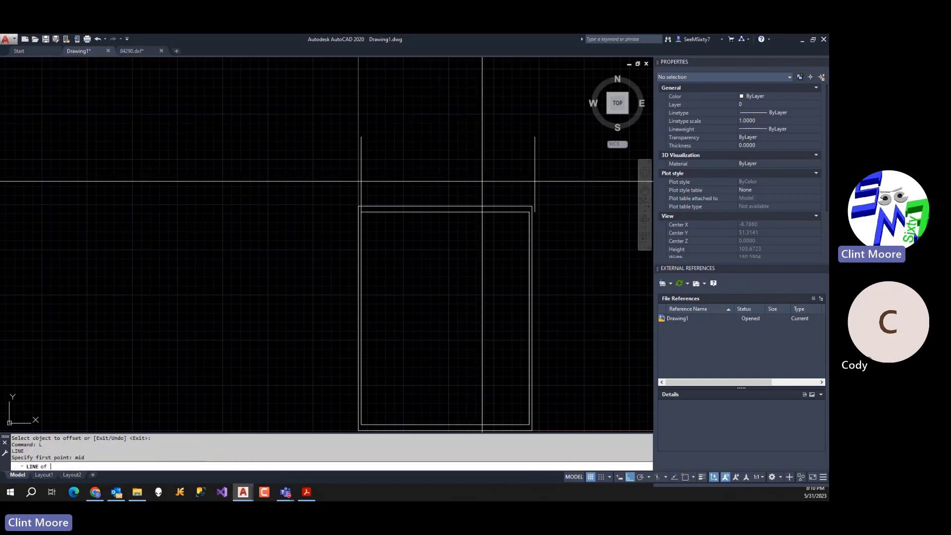
pyautogui.click(535, 142)
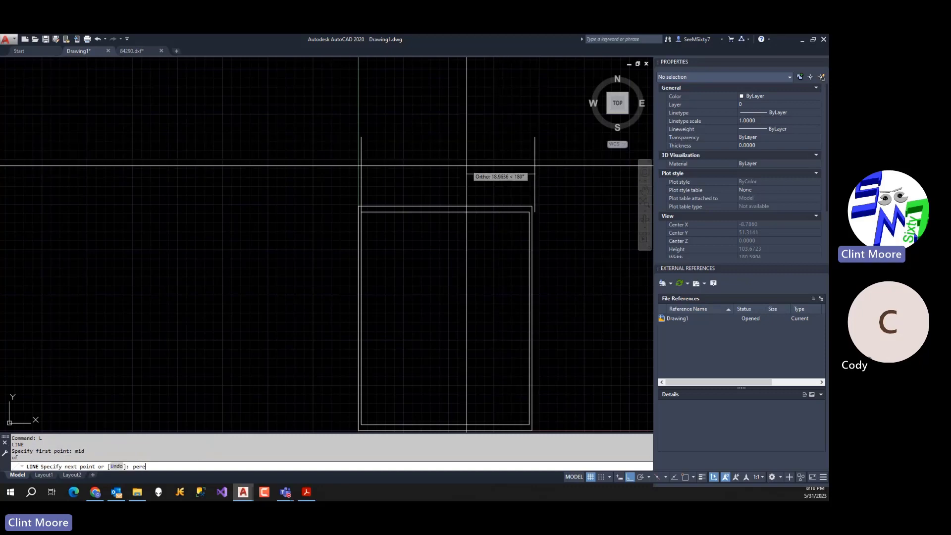
pyautogui.press('Return')
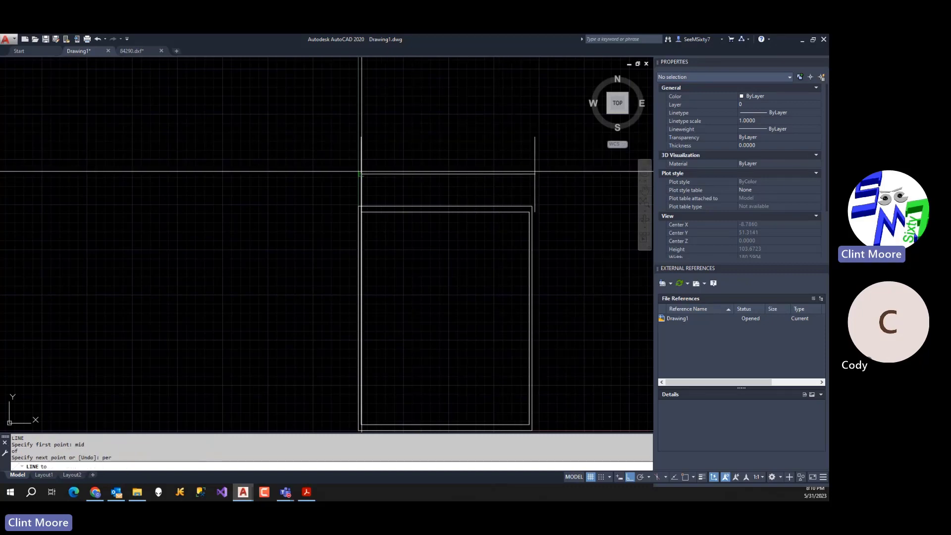
pyautogui.click(361, 175)
pyautogui.press('Return')
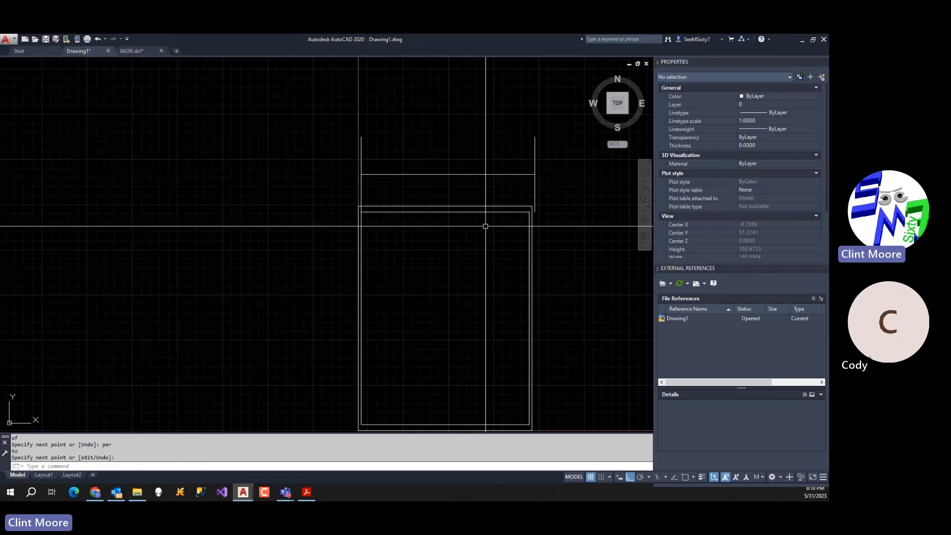
# Draw a vertical line upward from the midpoint of the horizontal construction line above the enclosure.
pyautogui.write('l')
pyautogui.press('Return')
pyautogui.write('m')
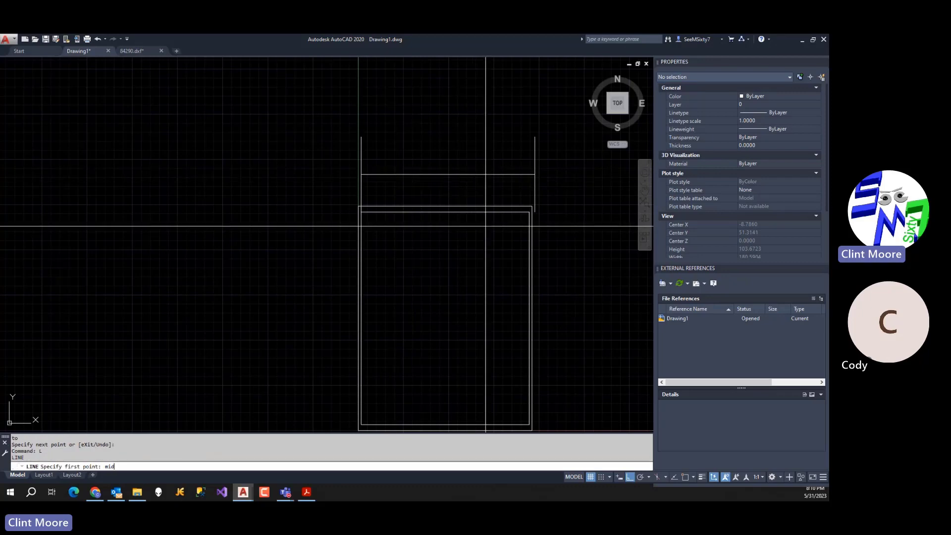
pyautogui.write('id')
pyautogui.press('Return')
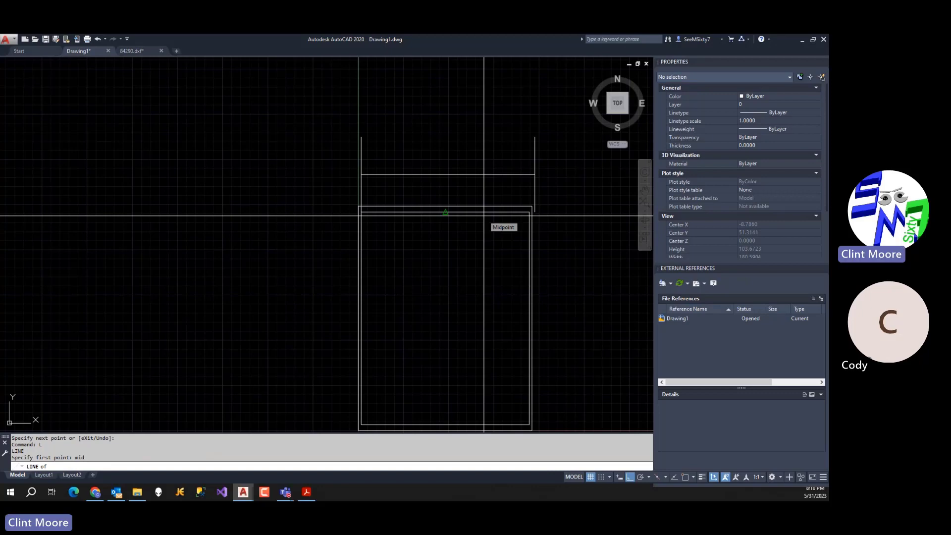
pyautogui.click(448, 175)
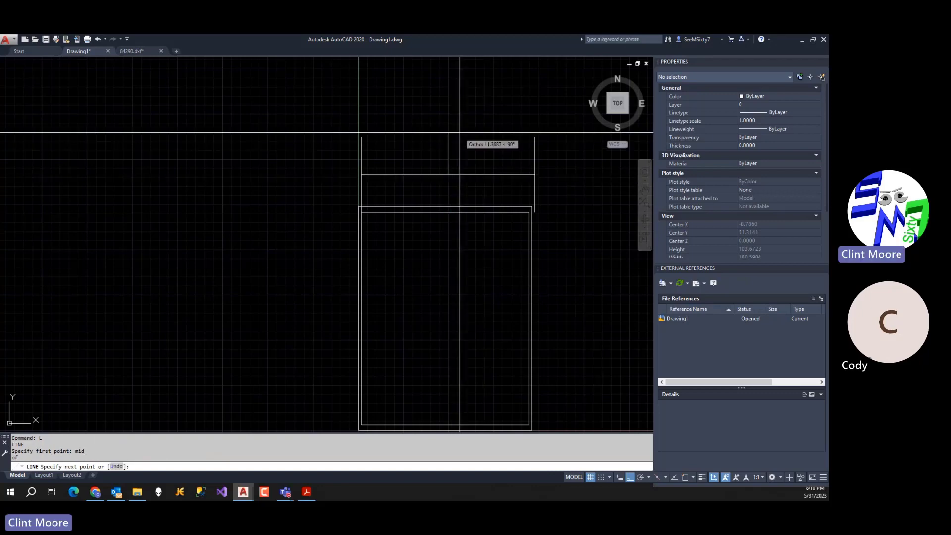
pyautogui.click(448, 132)
pyautogui.press('Return')
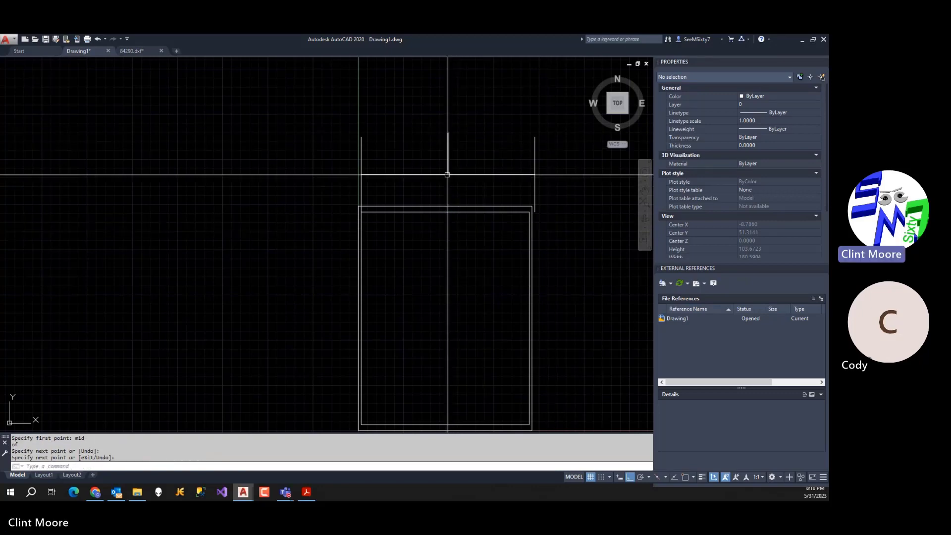
# Offset the middle vertical construction line 1.84 to its left.
pyautogui.scroll(4, 455, 169)
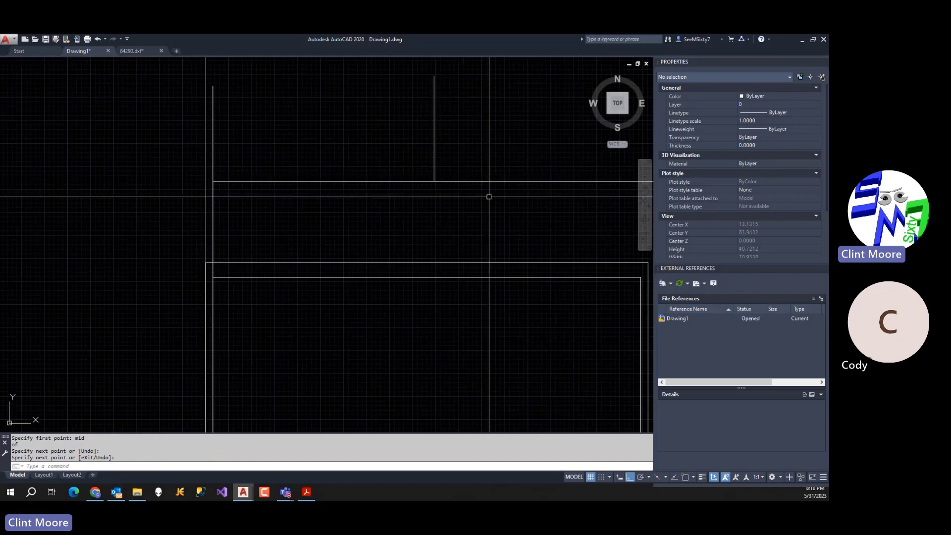
pyautogui.hotkey('alt', 'Tab')
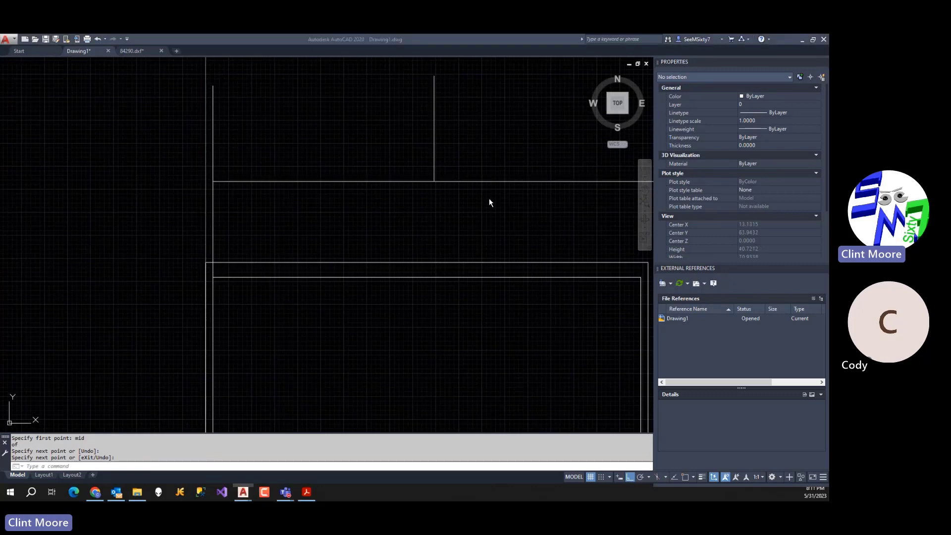
pyautogui.hotkey('alt', 'Tab')
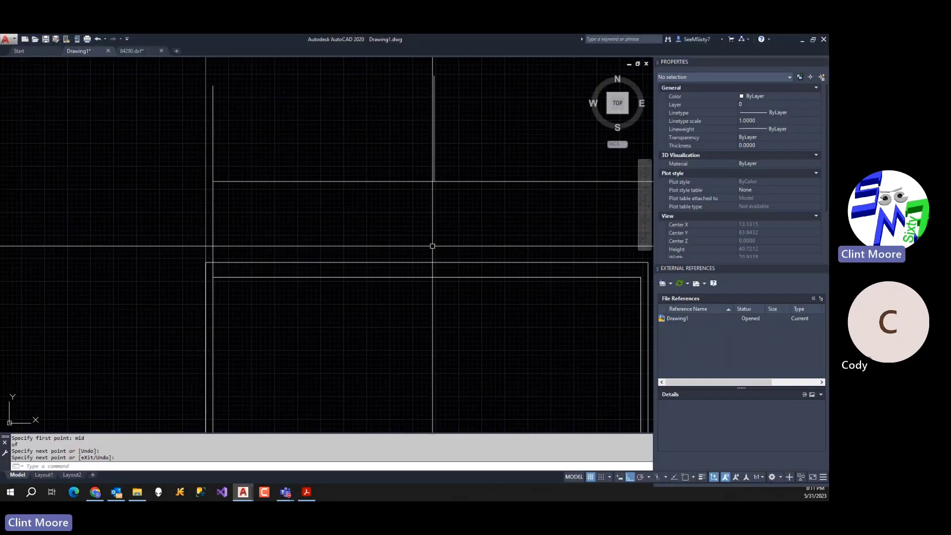
pyautogui.write('o')
pyautogui.press('Return')
pyautogui.write('1')
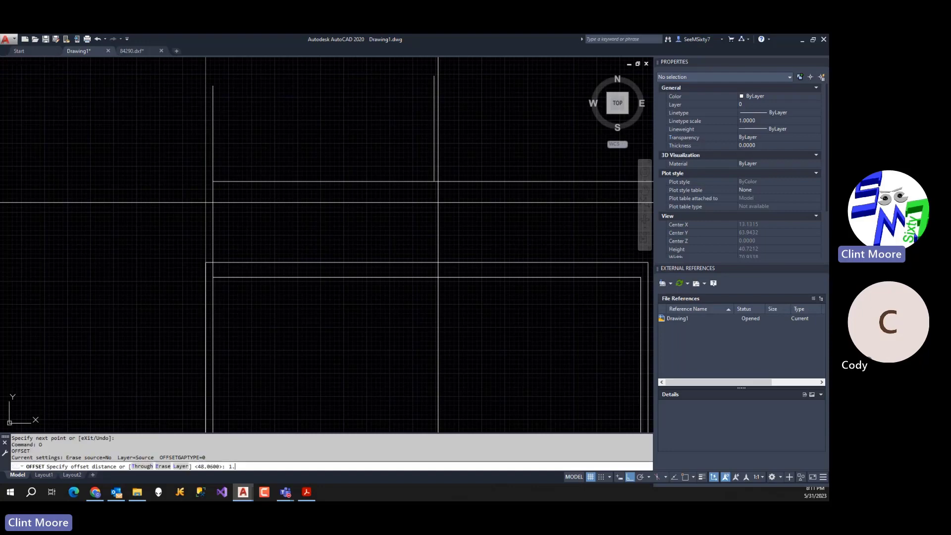
pyautogui.write('.84')
pyautogui.press('Return')
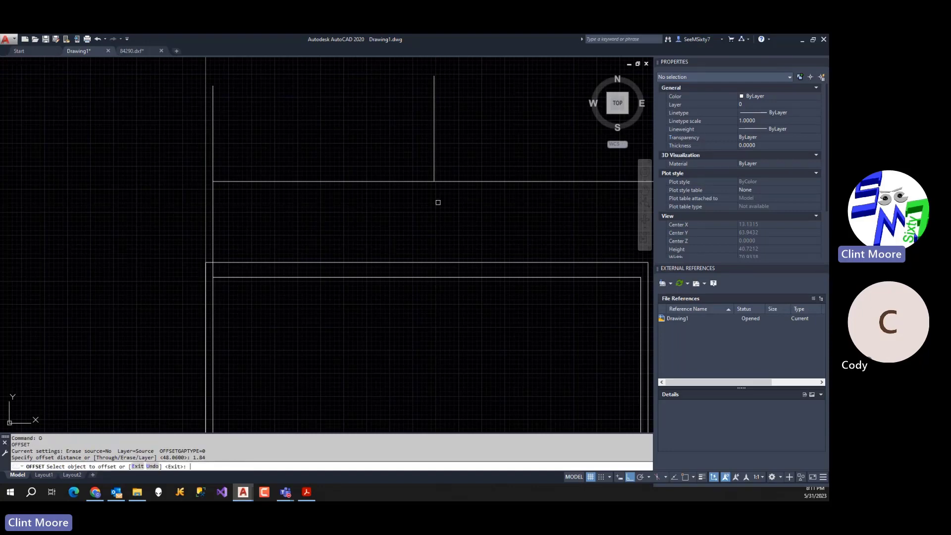
pyautogui.click(435, 157)
pyautogui.click(421, 153)
# Check the (B/2)-1.84 door-width dimensions in the PDF specification and return to the AutoCAD drawing.
pyautogui.hotkey('alt', 'Tab')
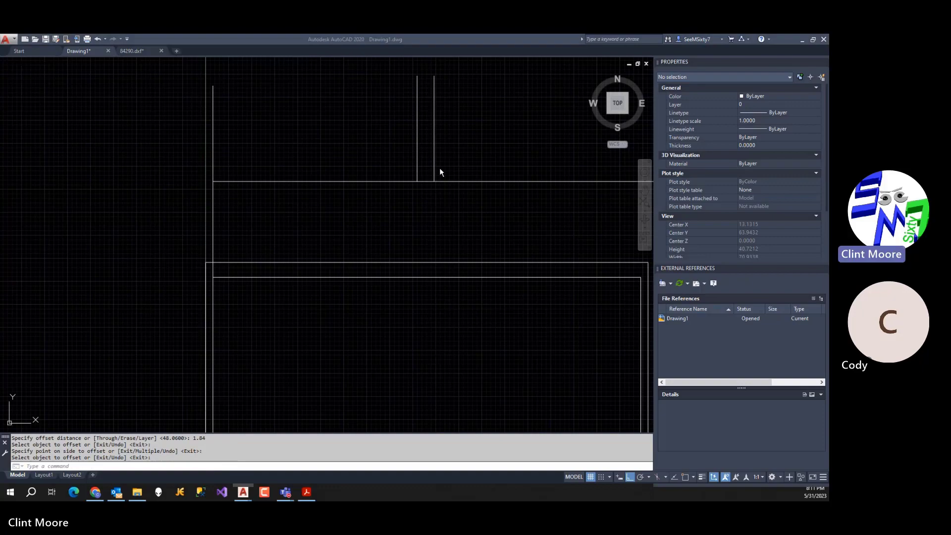
pyautogui.scroll(2, 347, 187)
pyautogui.scroll(-2, 312, 196)
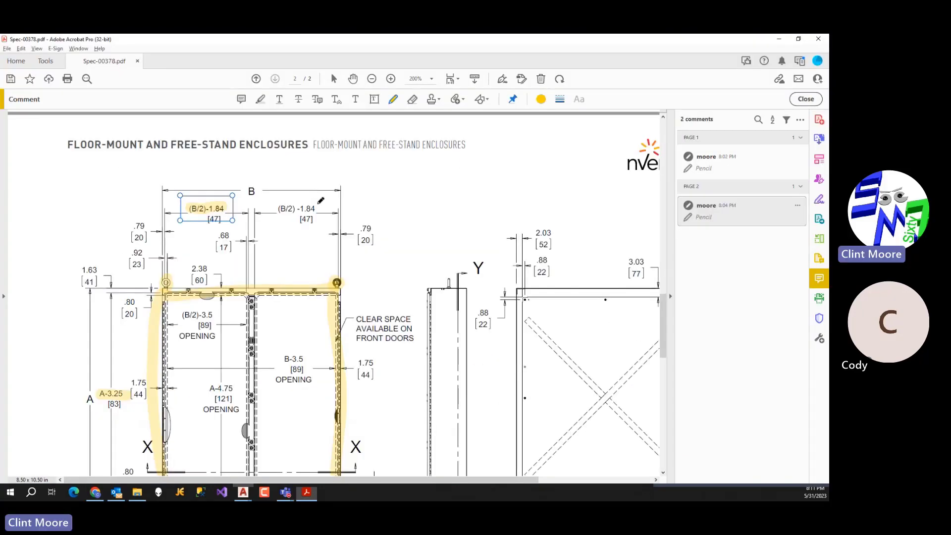
pyautogui.hotkey('alt', 'Tab')
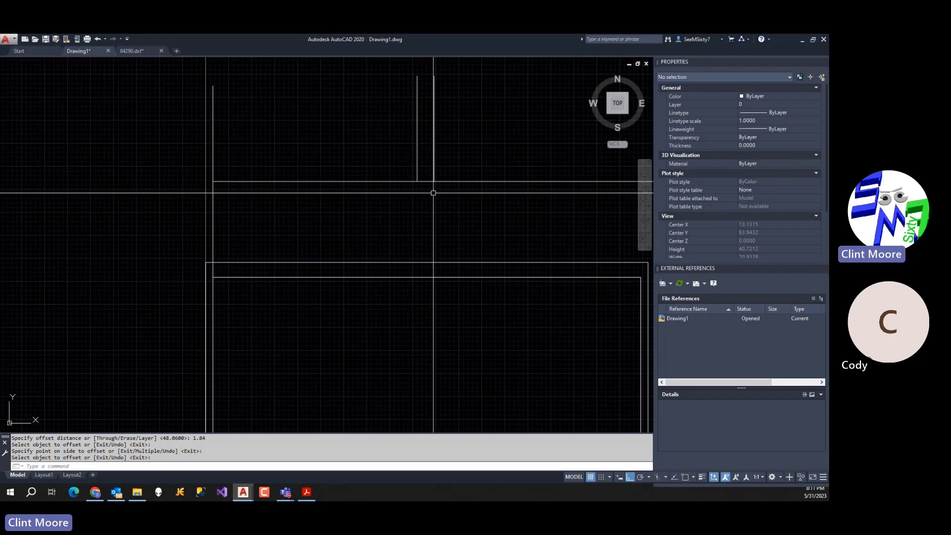
pyautogui.moveTo(436, 198); pyautogui.dragTo(387, 235, button='middle')
pyautogui.press('Escape')
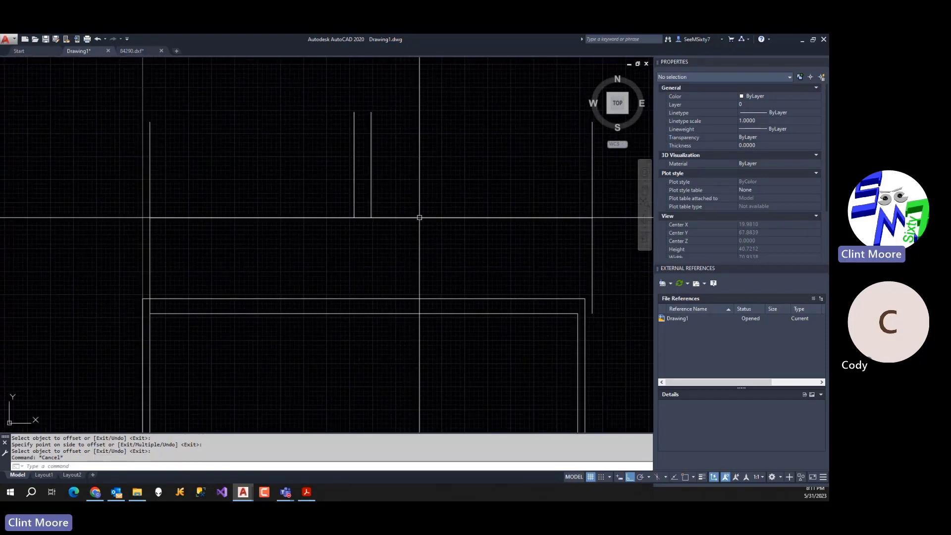
pyautogui.press('Escape')
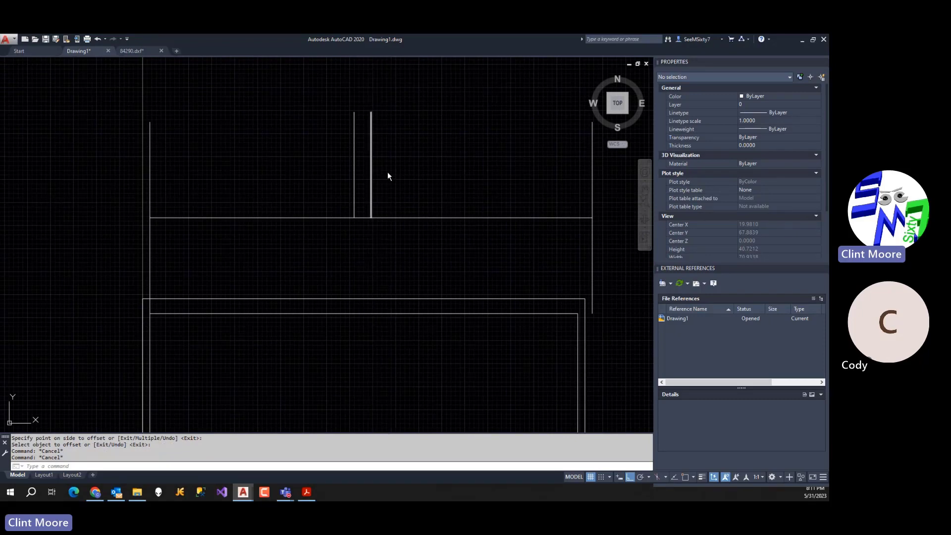
pyautogui.click(449, 181)
pyautogui.press('Escape')
pyautogui.press('Escape')
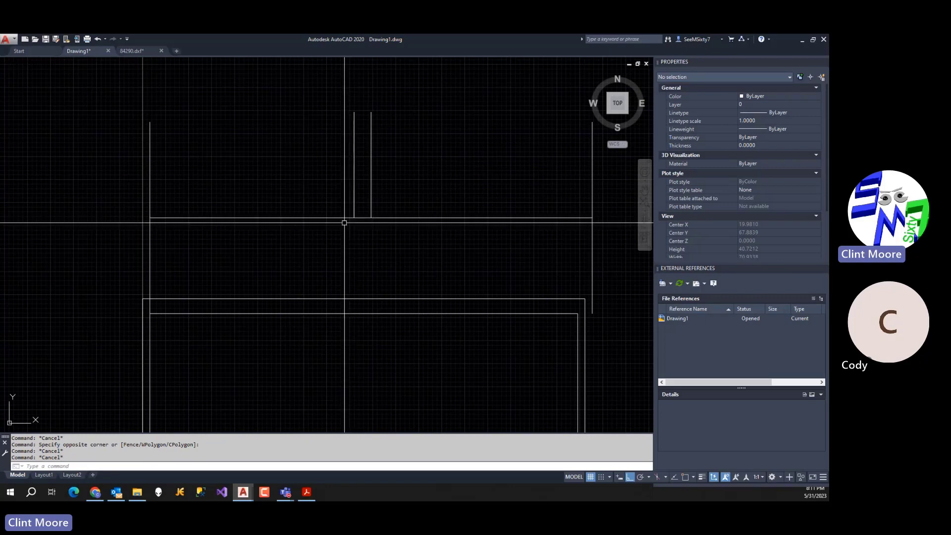
# Move the 1.84 offset line straight down into the inner door rectangle.
pyautogui.moveTo(357, 203); pyautogui.dragTo(351, 158, button='middle')
pyautogui.write('m')
pyautogui.press('Return')
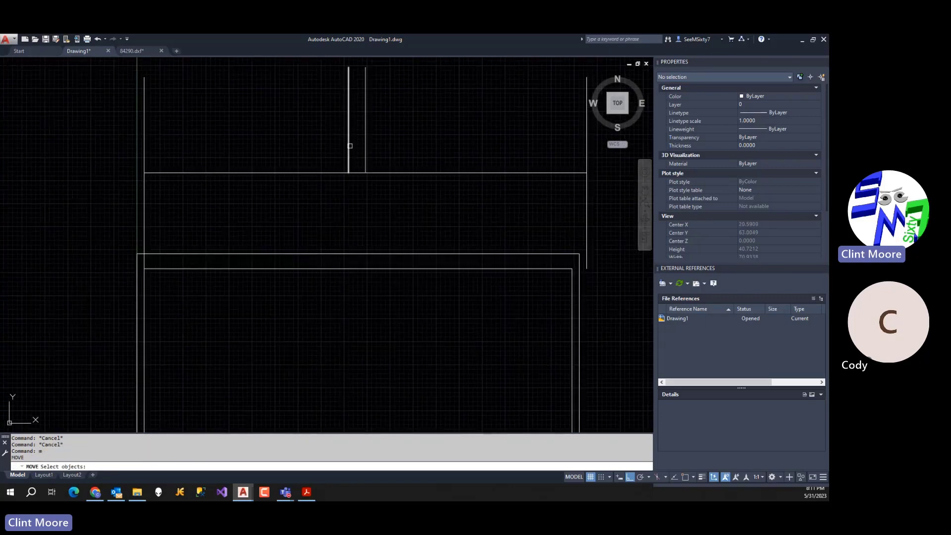
pyautogui.click(352, 158)
pyautogui.press('Return')
pyautogui.click(390, 142)
pyautogui.moveTo(425, 261); pyautogui.dragTo(417, 181, button='middle')
pyautogui.scroll(-6, 420, 213)
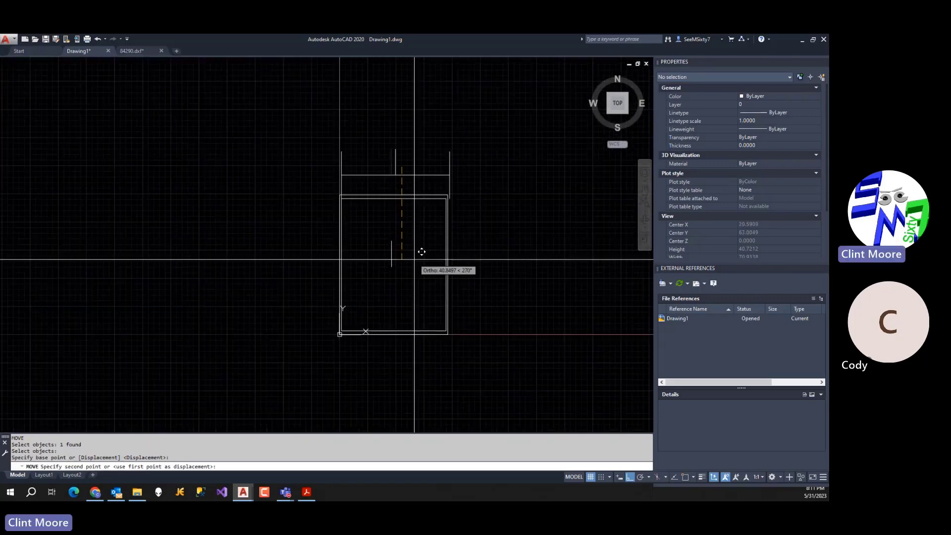
pyautogui.click(426, 262)
pyautogui.press('Return')
pyautogui.press('Escape')
# Extend the moved vertical line to the top and bottom edges of the inner rectangle.
pyautogui.write('ex')
pyautogui.press('Return')
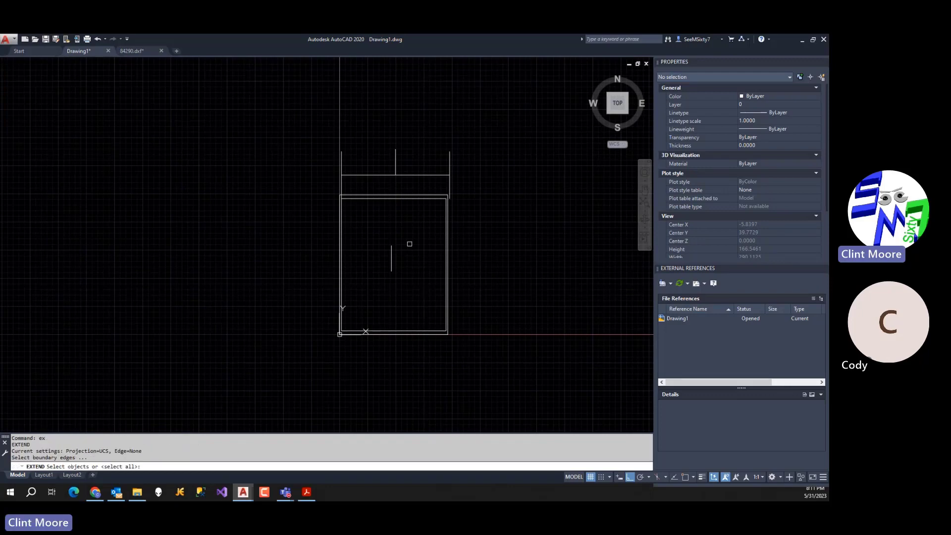
pyautogui.click(406, 200)
pyautogui.press('Return')
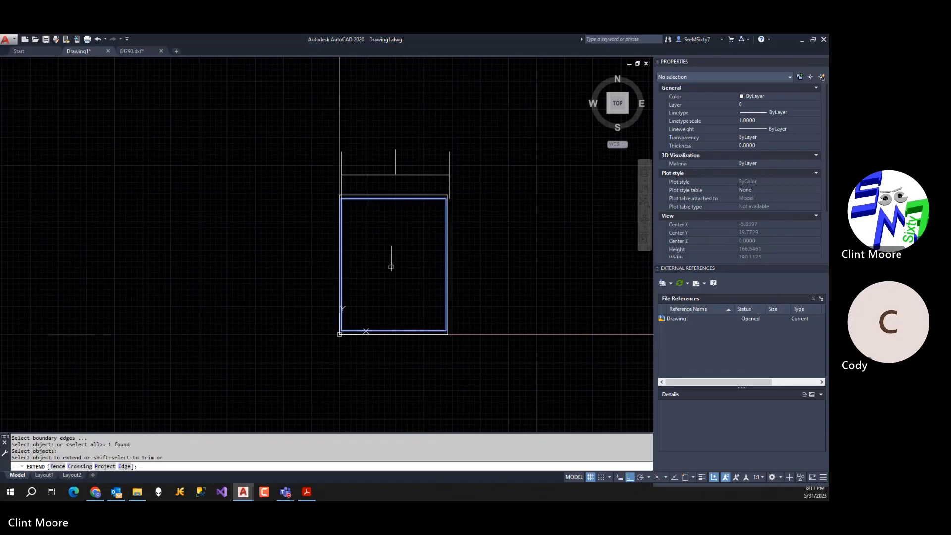
pyautogui.click(391, 250)
pyautogui.press('Return')
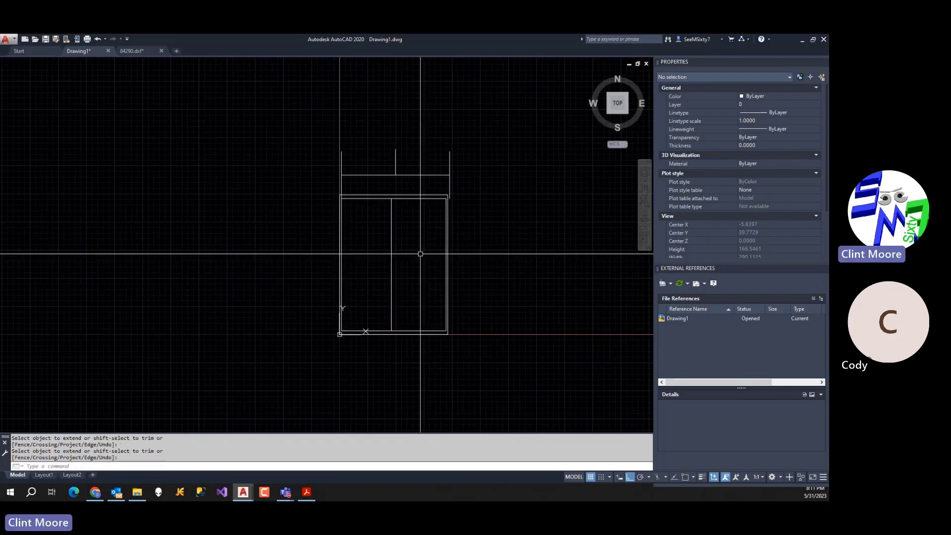
pyautogui.press('Escape')
pyautogui.press('Escape')
# Erase the three vertical construction lines and the horizontal construction line above the enclosure.
pyautogui.write('e')
pyautogui.press('Return')
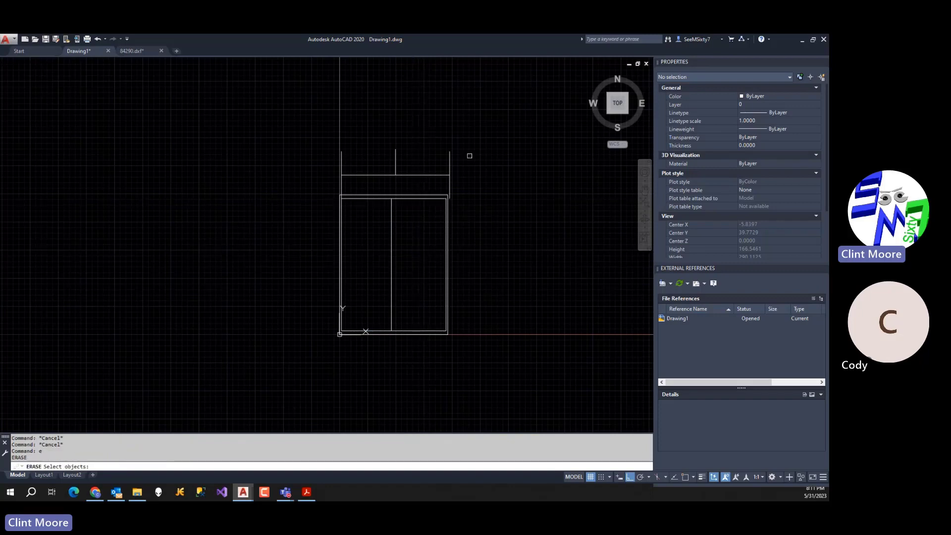
pyautogui.click(469, 156)
pyautogui.click(372, 169)
pyautogui.press('Return')
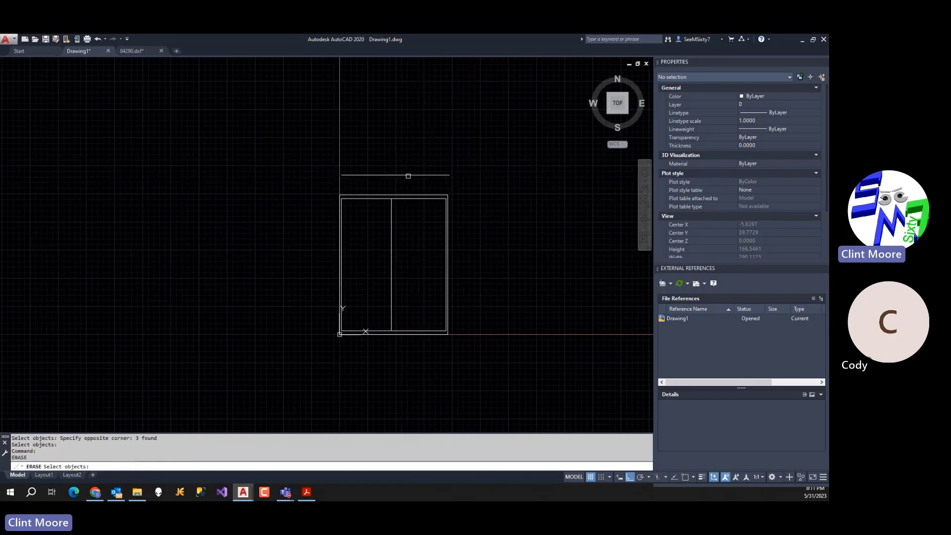
pyautogui.press('Return')
pyautogui.click(406, 175)
pyautogui.press('Return')
# Mirror the vertical door-edge line about a vertical axis through the inner rectangle's top-edge midpoint, keeping the original.
pyautogui.scroll(4, 421, 232)
pyautogui.write('mi')
pyautogui.press('Return')
pyautogui.click(379, 219)
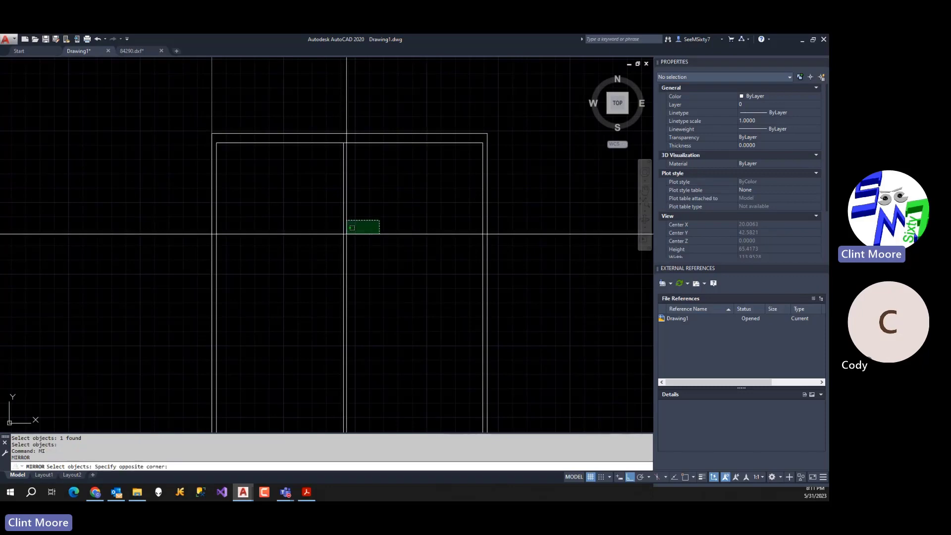
pyautogui.click(342, 232)
pyautogui.press('Return')
pyautogui.write('mid')
pyautogui.press('Return')
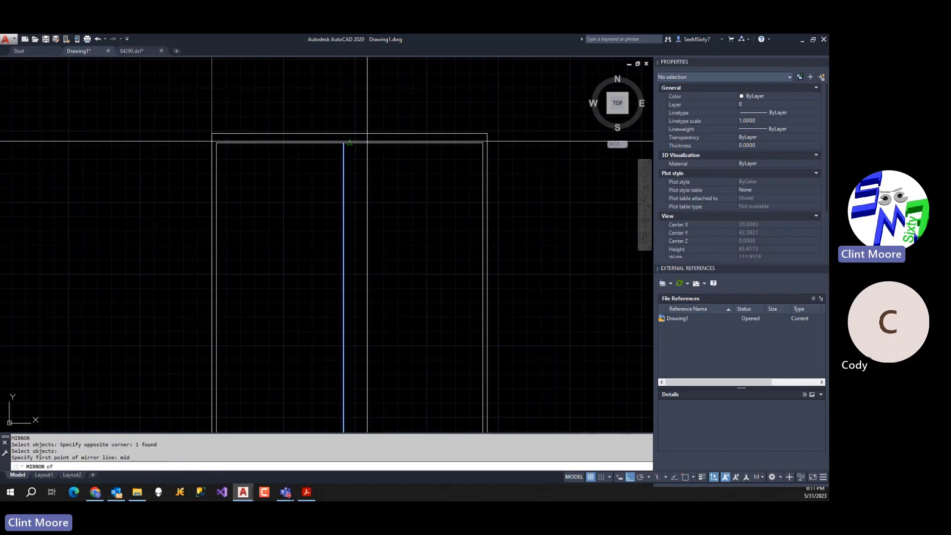
pyautogui.click(352, 144)
pyautogui.click(365, 203)
pyautogui.press('Return')
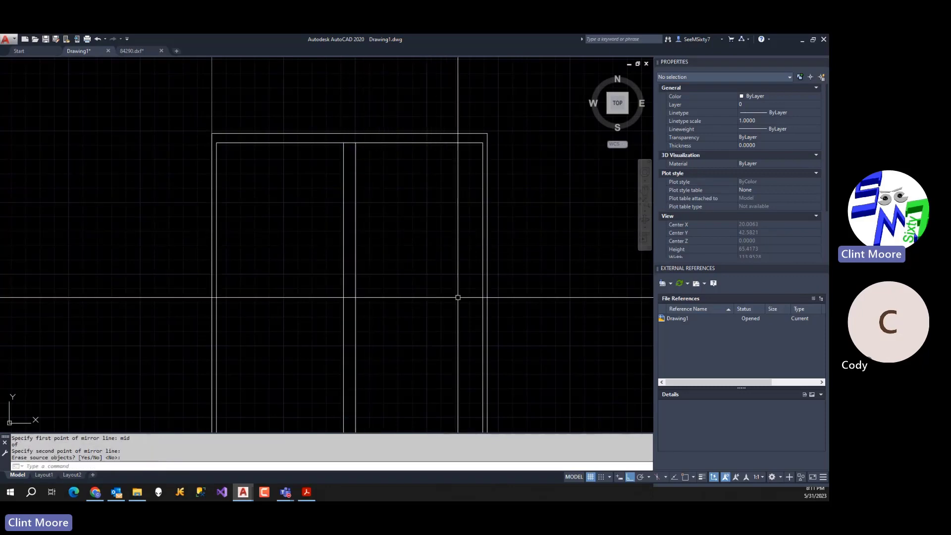
pyautogui.scroll(-2, 471, 307)
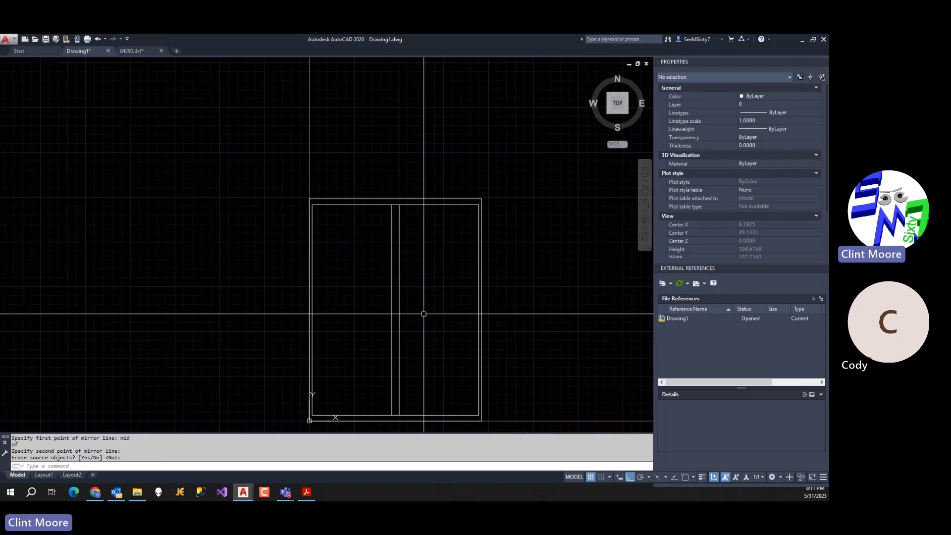
# Switch to the PDF specification and examine the front view's door gap, the floor-stand legs and the section view with the center post.
pyautogui.hotkey('alt', 'Tab')
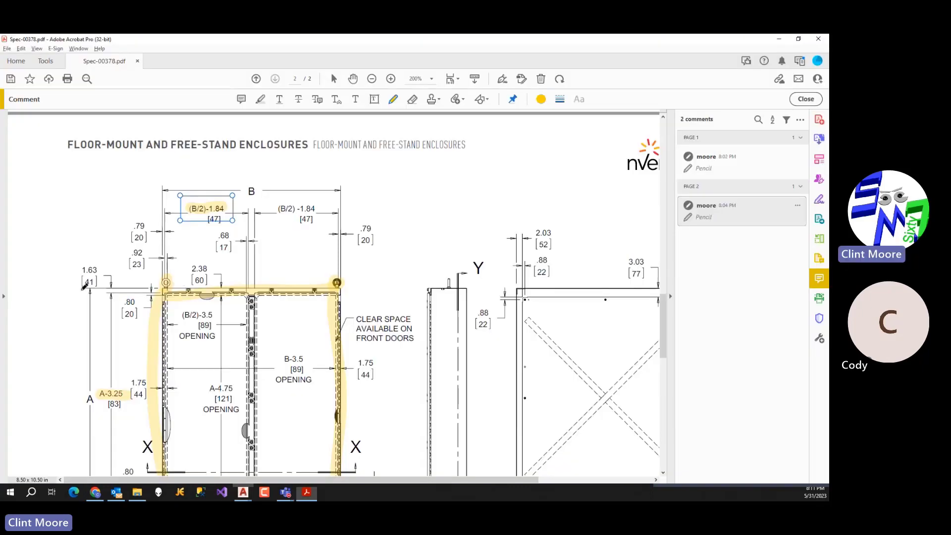
pyautogui.scroll(-1, 338, 293)
pyautogui.scroll(-2, 263, 436)
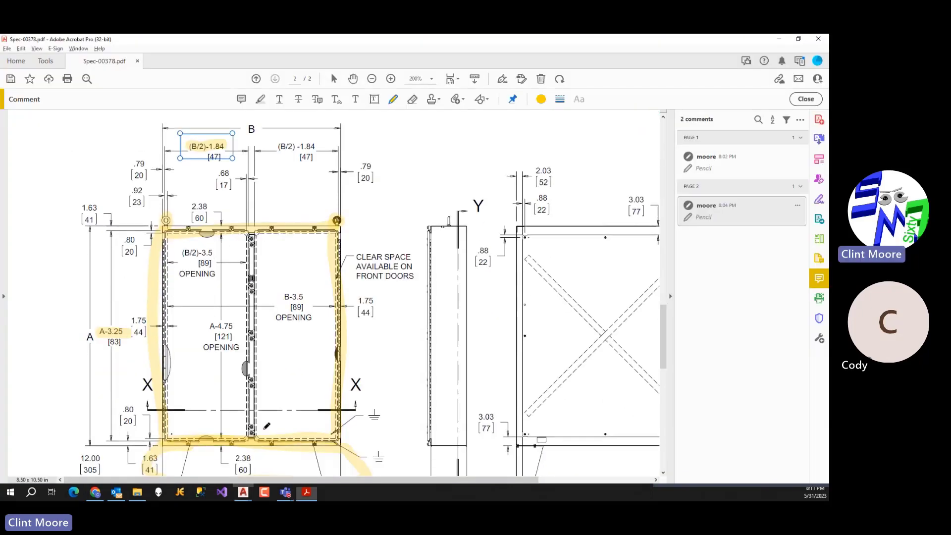
pyautogui.scroll(-3, 284, 409)
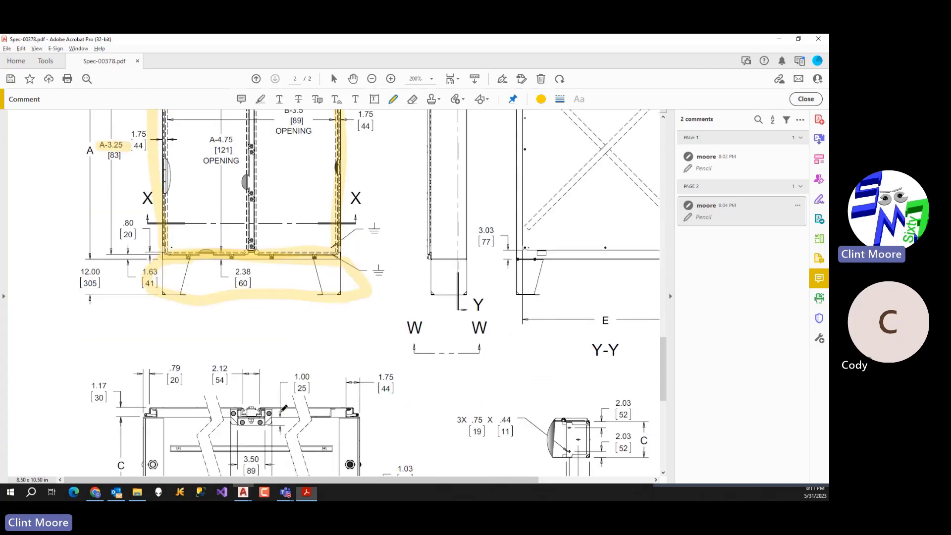
pyautogui.scroll(6, 277, 220)
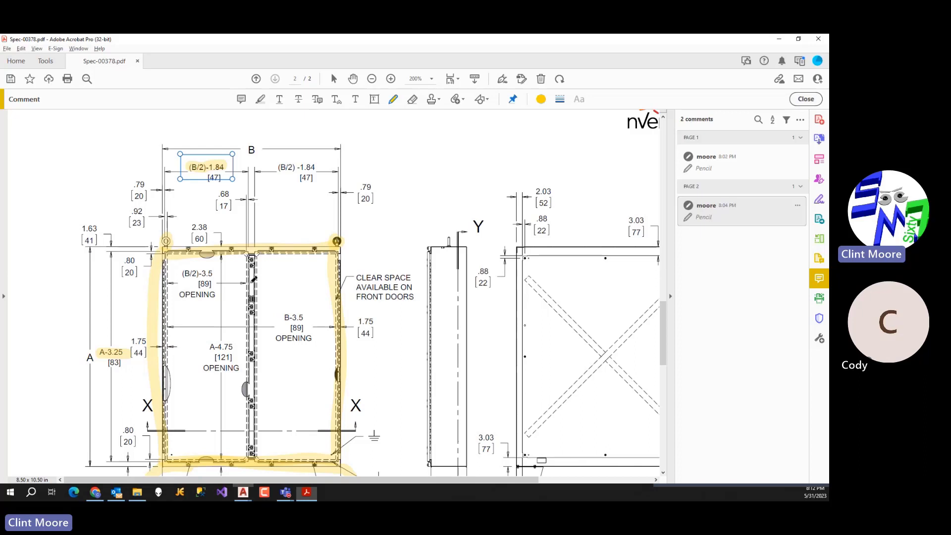
pyautogui.scroll(-3, 290, 332)
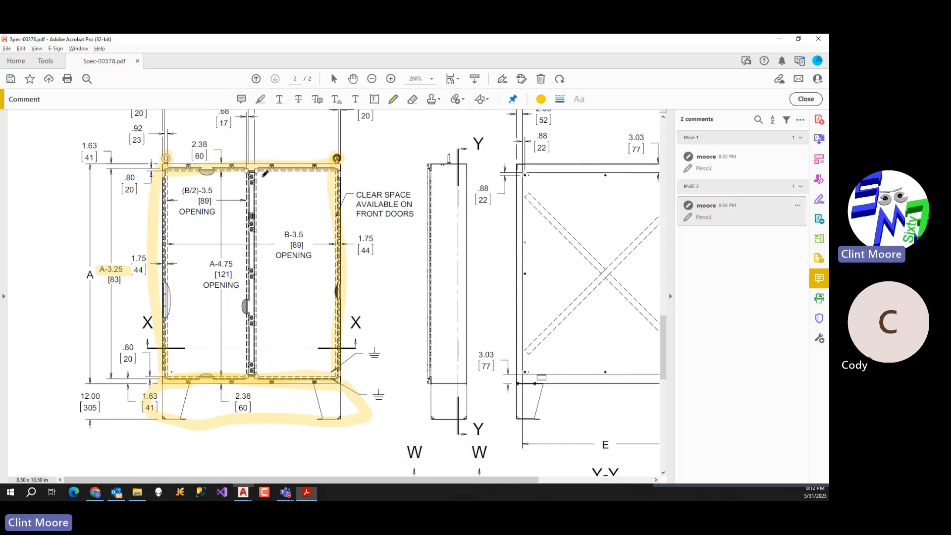
pyautogui.scroll(-2, 264, 419)
pyautogui.scroll(-10, 264, 419)
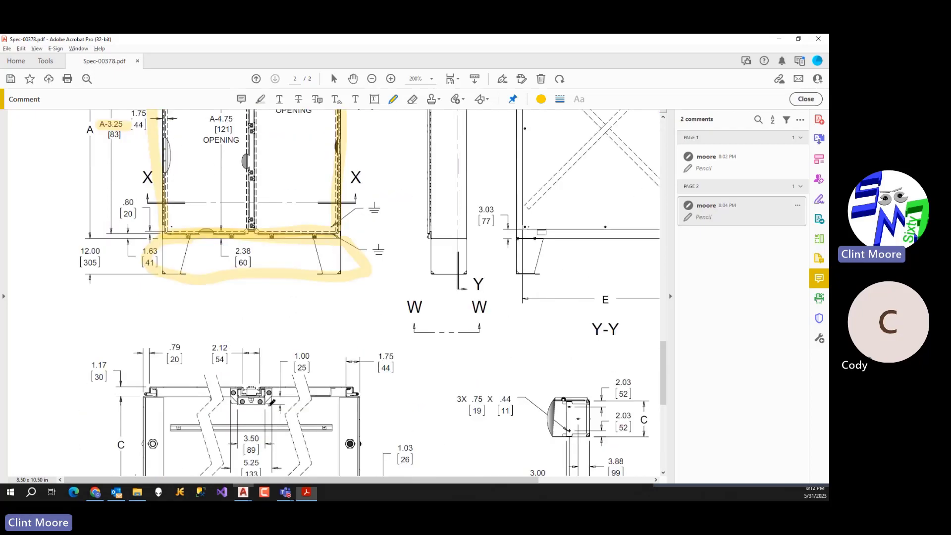
pyautogui.scroll(5, 272, 393)
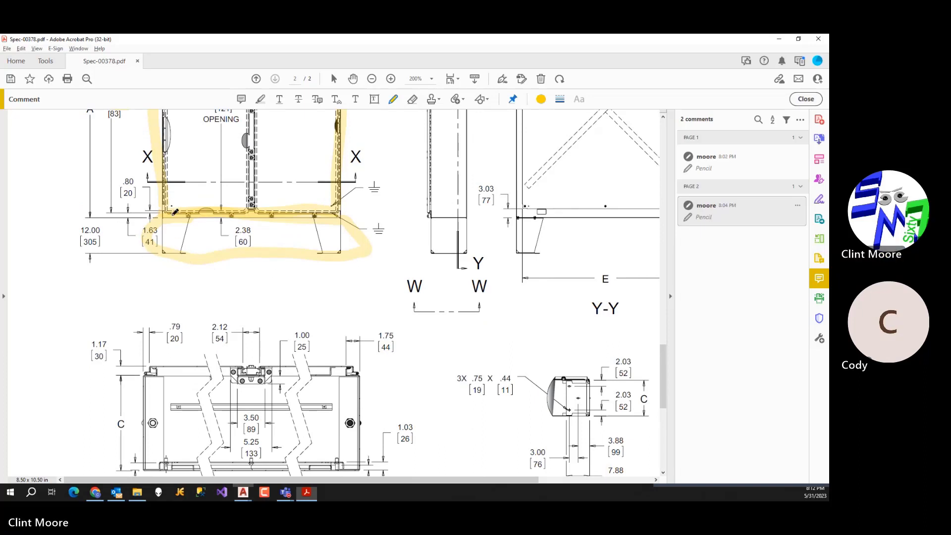
pyautogui.scroll(2, 321, 240)
pyautogui.scroll(6, 322, 240)
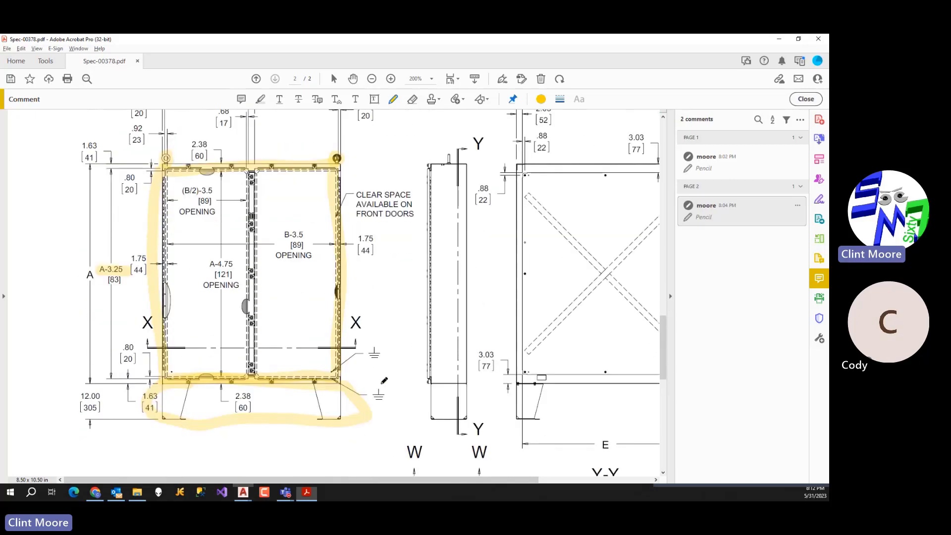
pyautogui.scroll(-2, 355, 403)
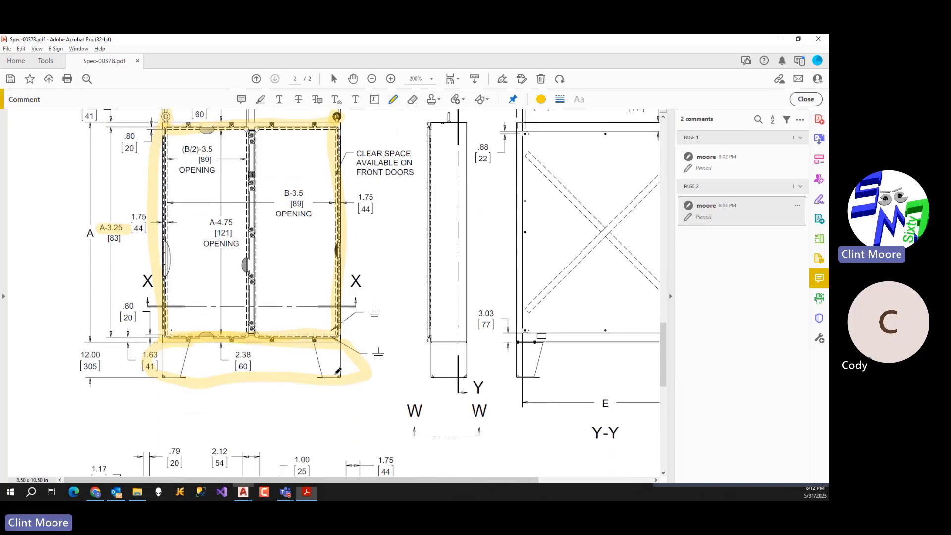
# Check the leg area of the PDF's front view, and switch to Drawing1 in AutoCAD at the enclosure's base.
pyautogui.scroll(-5, 342, 377)
pyautogui.moveTo(401, 479)
pyautogui.mouseDown()
pyautogui.moveTo(521, 486)
pyautogui.moveTo(392, 487)
pyautogui.mouseUp()
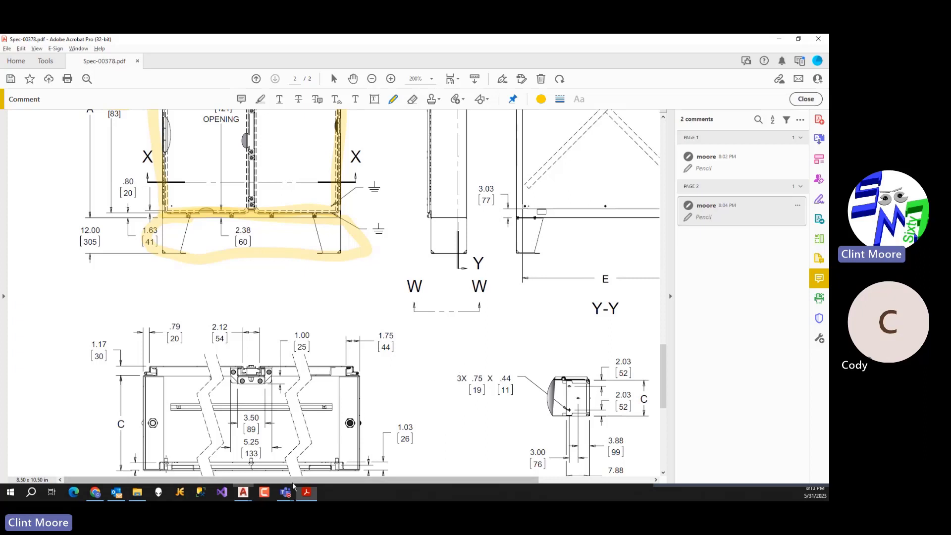
pyautogui.click(243, 492)
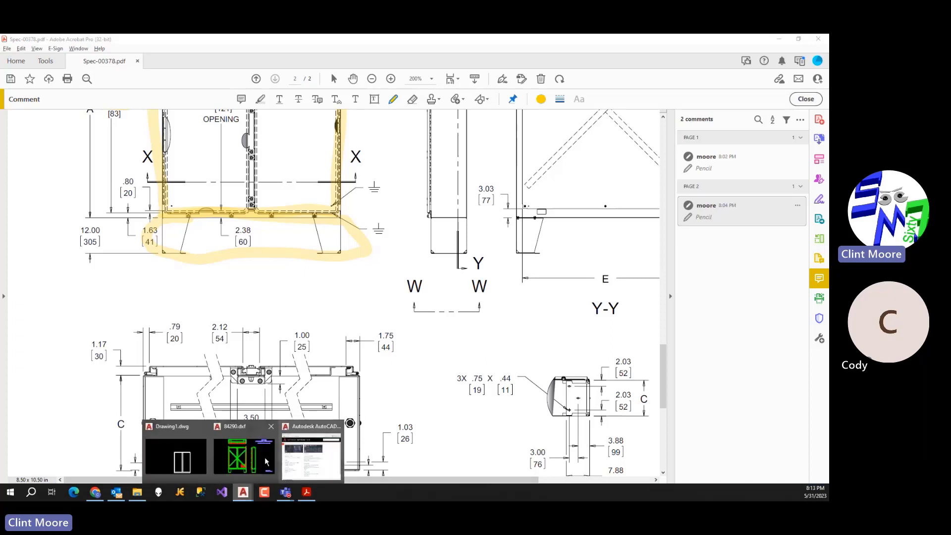
pyautogui.click(202, 459)
pyautogui.scroll(-2, 357, 397)
pyautogui.moveTo(358, 397); pyautogui.dragTo(336, 289, button='middle')
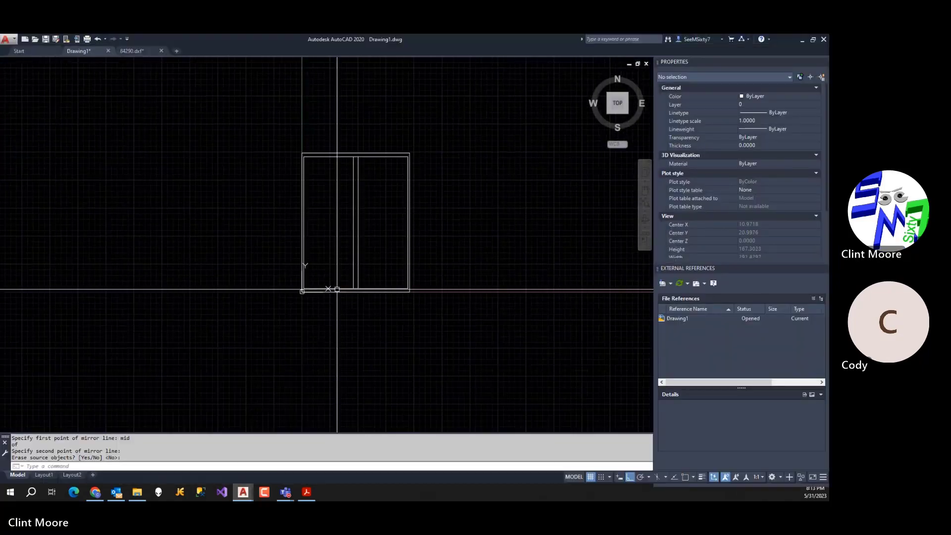
# Start the left leg as a polyline from the outer rectangle's lower-left corner, going 12 down and 8 to the right.
pyautogui.scroll(4, 340, 311)
pyautogui.write('PL')
pyautogui.press('Return')
pyautogui.write('ecify start point: e')
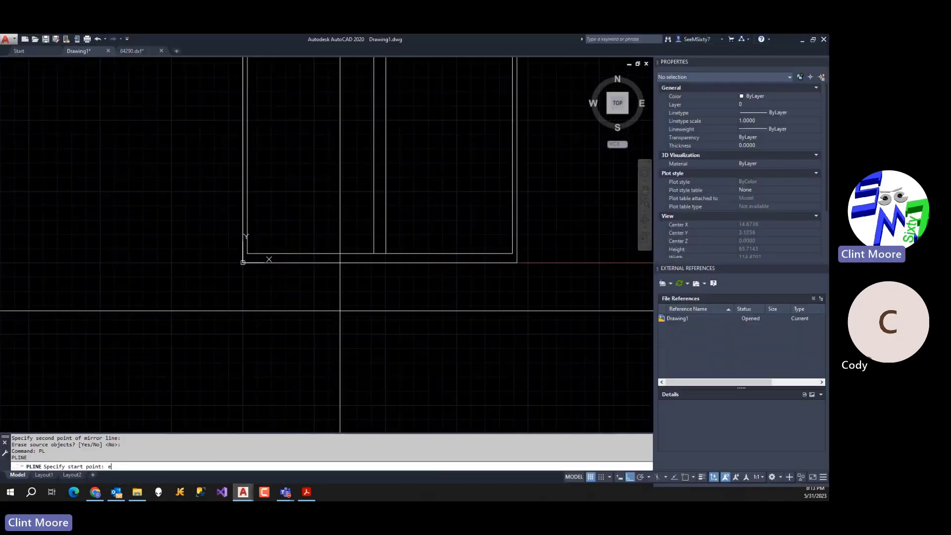
pyautogui.write('ndp')
pyautogui.press('Return')
pyautogui.click(243, 262)
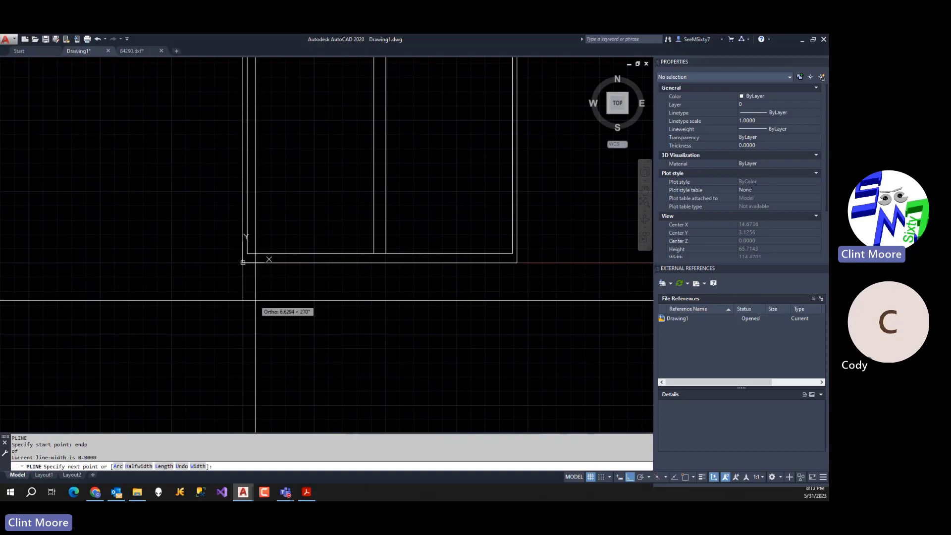
pyautogui.write('12')
pyautogui.press('Return')
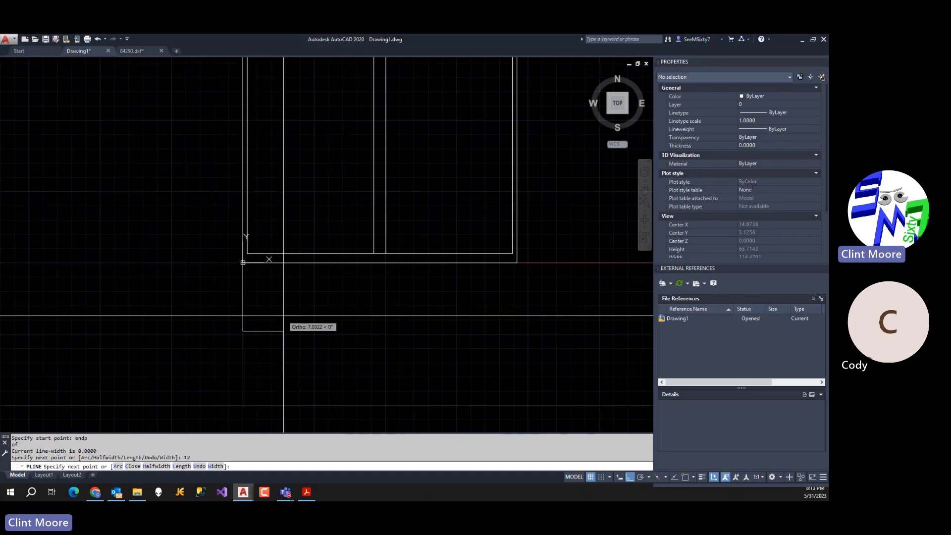
pyautogui.write('8')
pyautogui.press('Return')
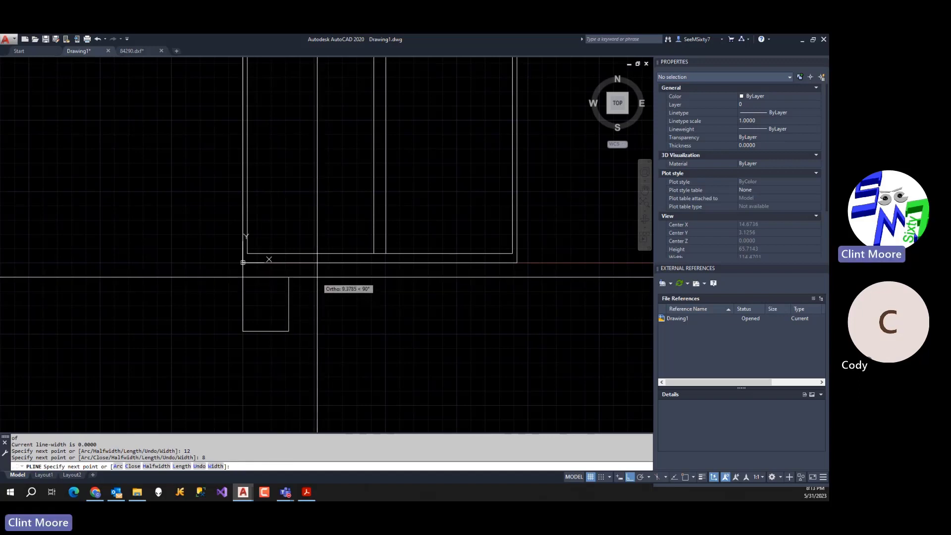
# With Ortho off, slope the leg's inner side up and outward to the enclosure's bottom edge and close the polyline.
pyautogui.press('F8')
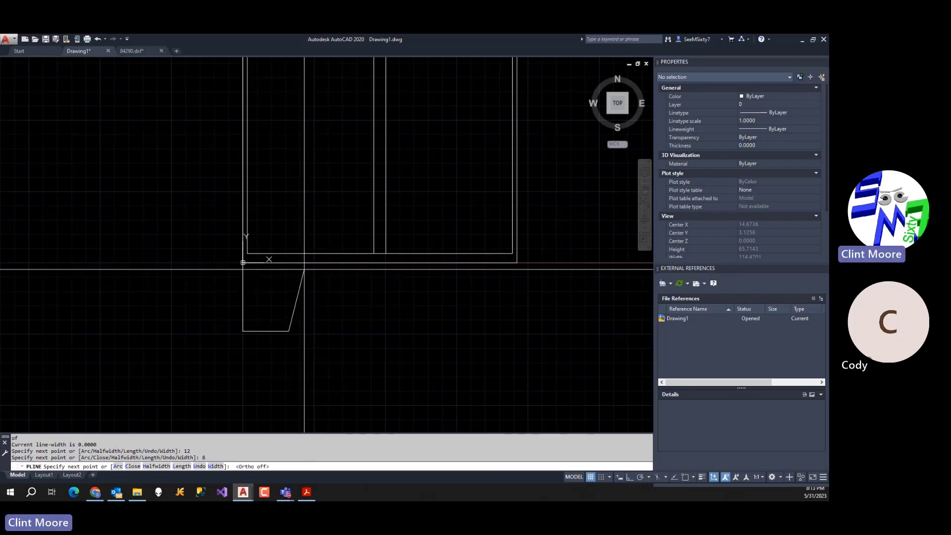
pyautogui.scroll(6, 304, 269)
pyautogui.write('ne')
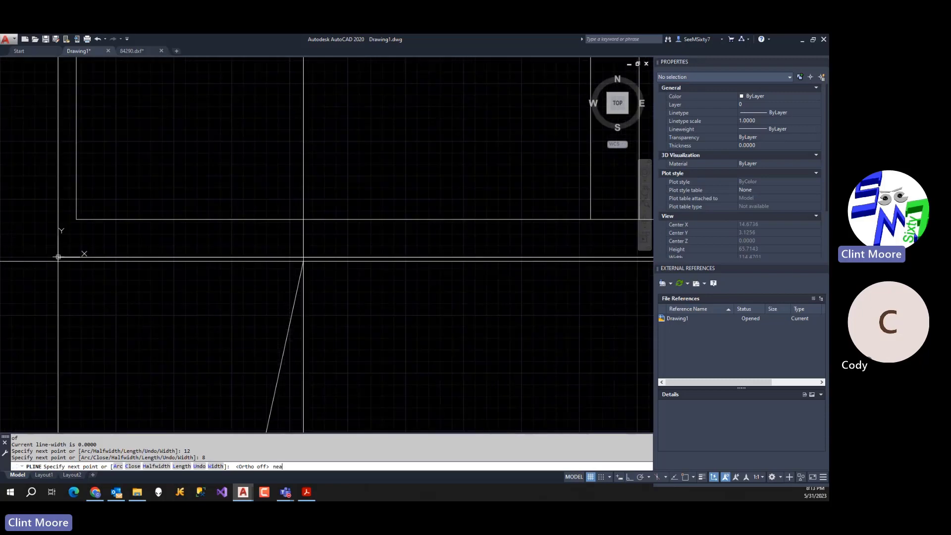
pyautogui.write('a')
pyautogui.press('Return')
pyautogui.click(310, 257)
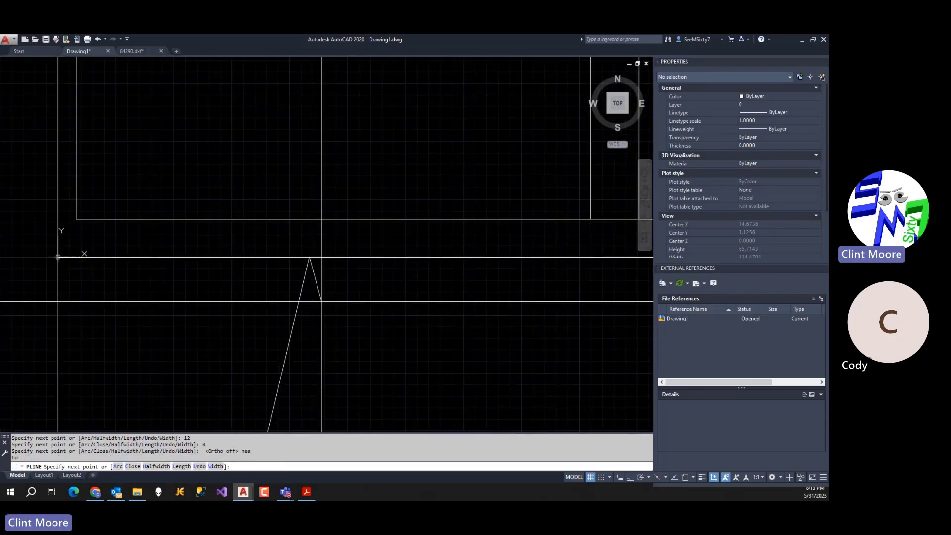
pyautogui.write('c')
pyautogui.press('Return')
# Mirror the left leg about a vertical axis through the midpoint of the enclosure's bottom edge, keeping the original.
pyautogui.scroll(-6, 406, 366)
pyautogui.moveTo(415, 368); pyautogui.dragTo(382, 342, button='middle')
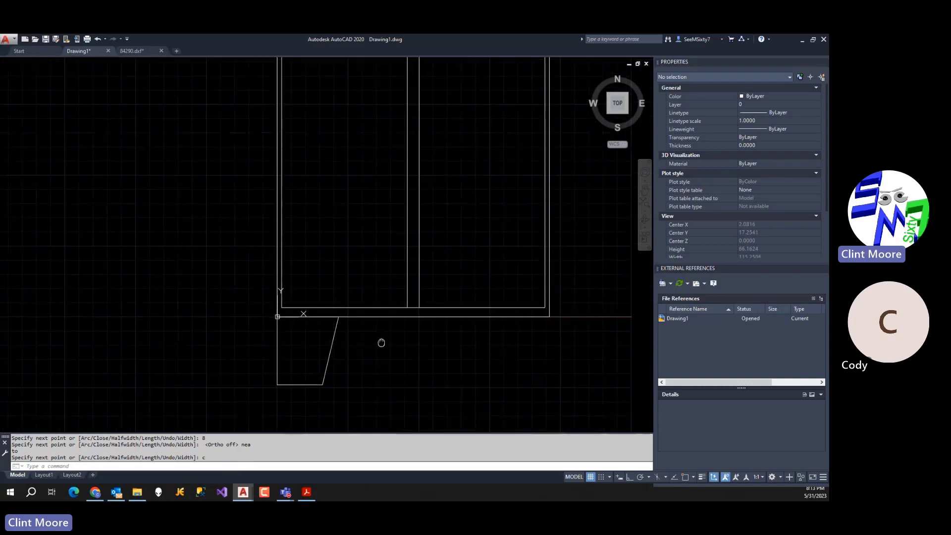
pyautogui.press('Escape')
pyautogui.press('Escape')
pyautogui.write('MI')
pyautogui.press('Return')
pyautogui.click(376, 340)
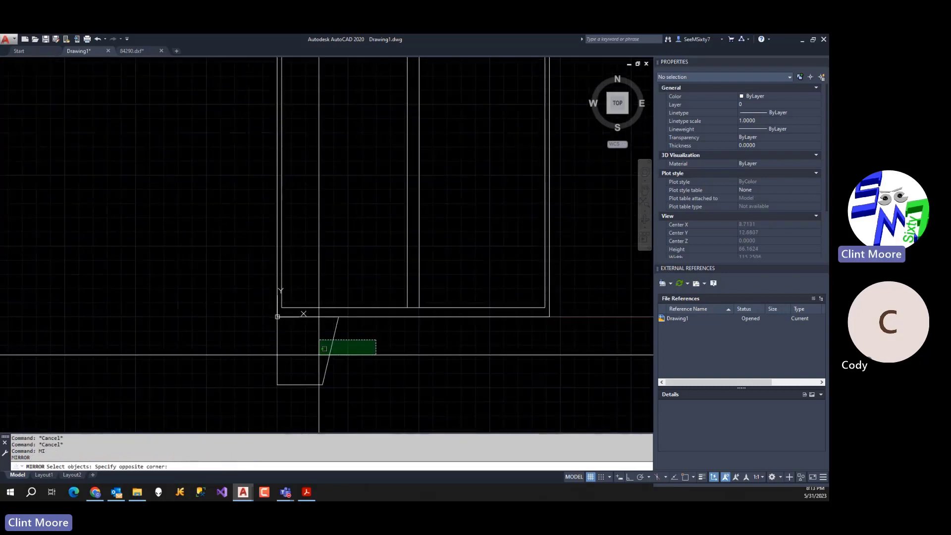
pyautogui.click(324, 349)
pyautogui.press('Return')
pyautogui.write('mid')
pyautogui.press('Return')
pyautogui.click(413, 317)
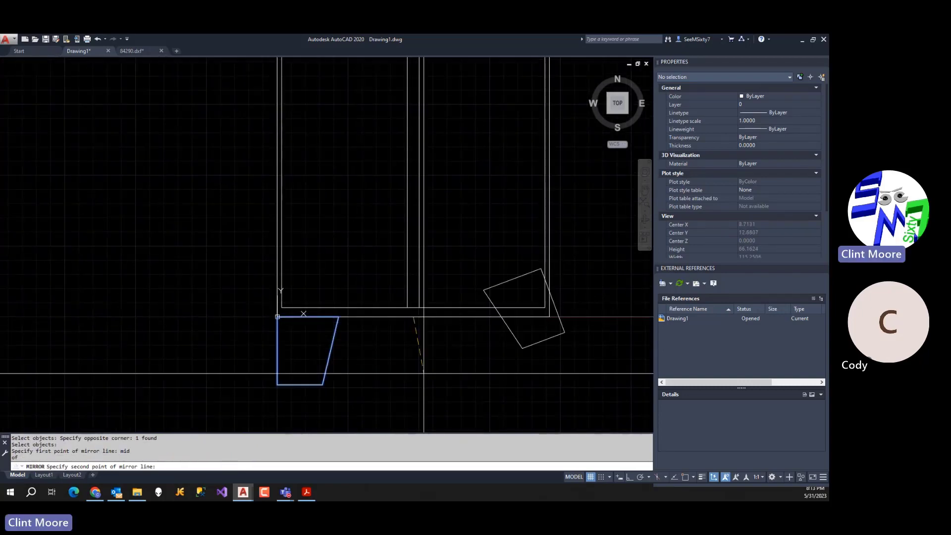
pyautogui.press('F8')
pyautogui.click(428, 376)
pyautogui.press('Return')
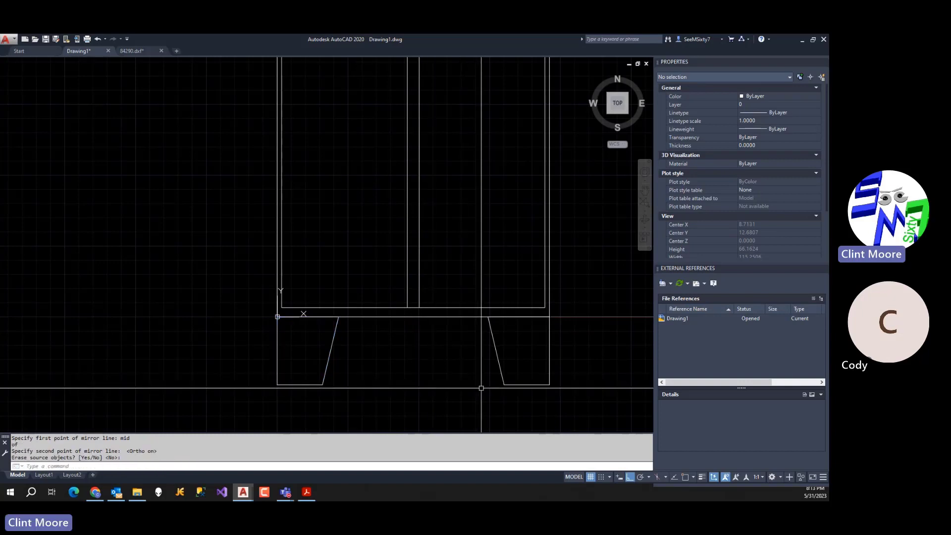
pyautogui.scroll(-3, 475, 369)
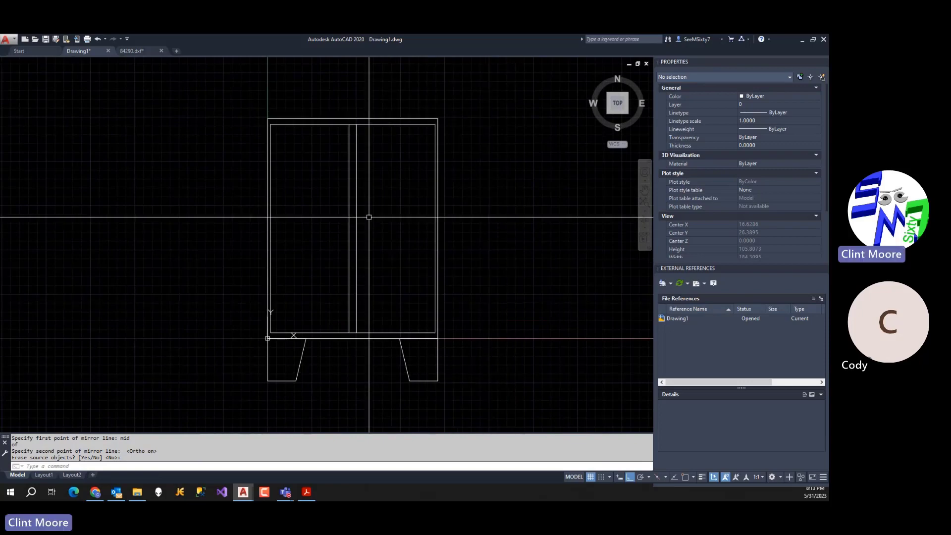
# Switch to the PDF specification and examine the front view's center post and its latch hardware up close.
pyautogui.hotkey('alt', 'Tab')
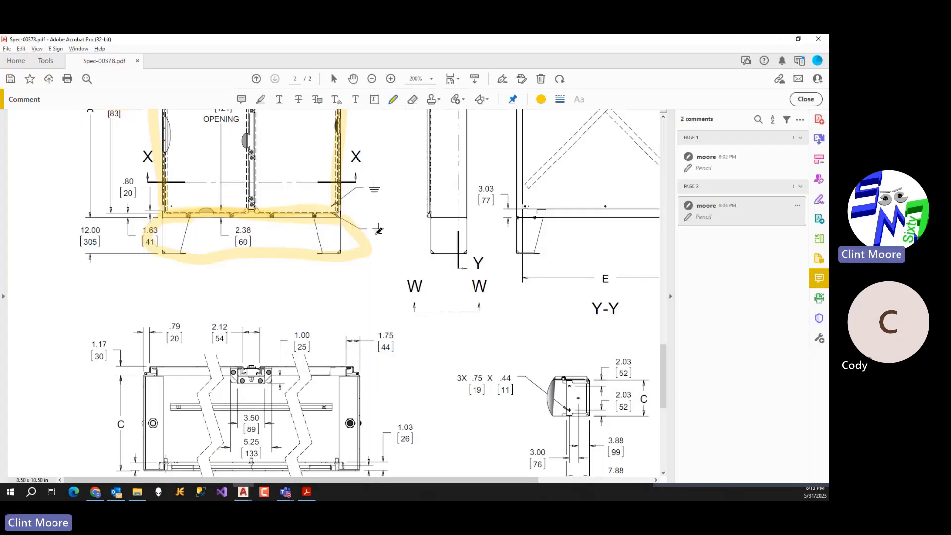
pyautogui.scroll(3, 299, 248)
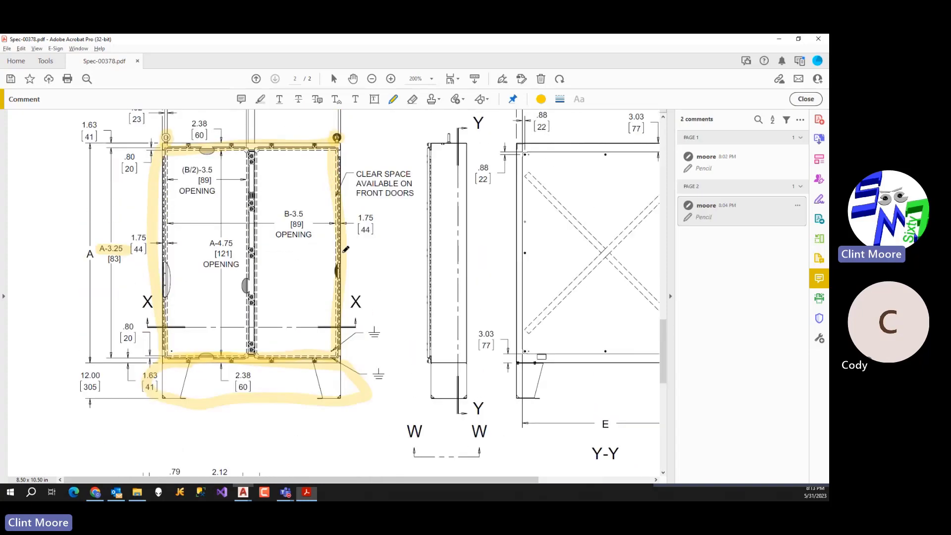
pyautogui.scroll(3, 250, 251)
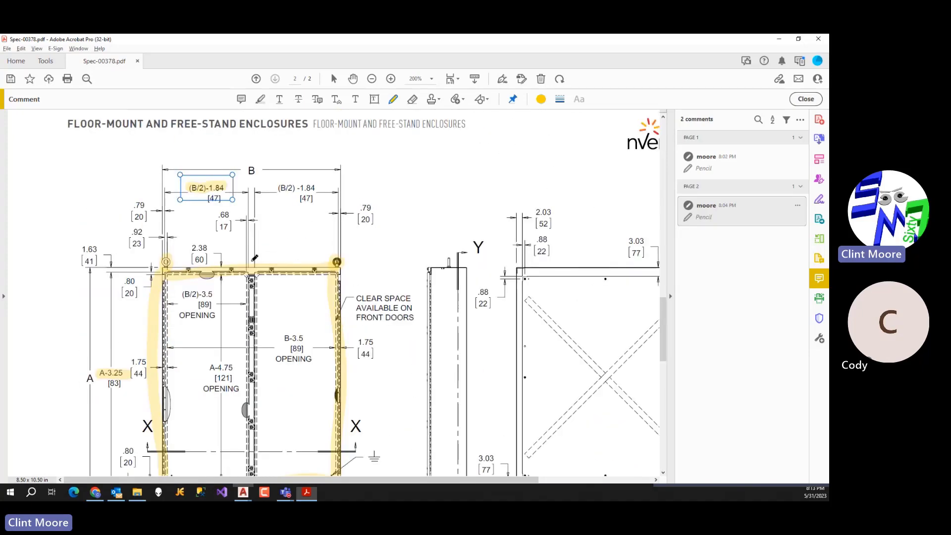
pyautogui.scroll(-3, 248, 248)
pyautogui.keyDown('ctrl'); pyautogui.scroll(2, 246, 242); pyautogui.keyUp('ctrl')
pyautogui.keyDown('ctrl'); pyautogui.scroll(5, 246, 242); pyautogui.keyUp('ctrl')
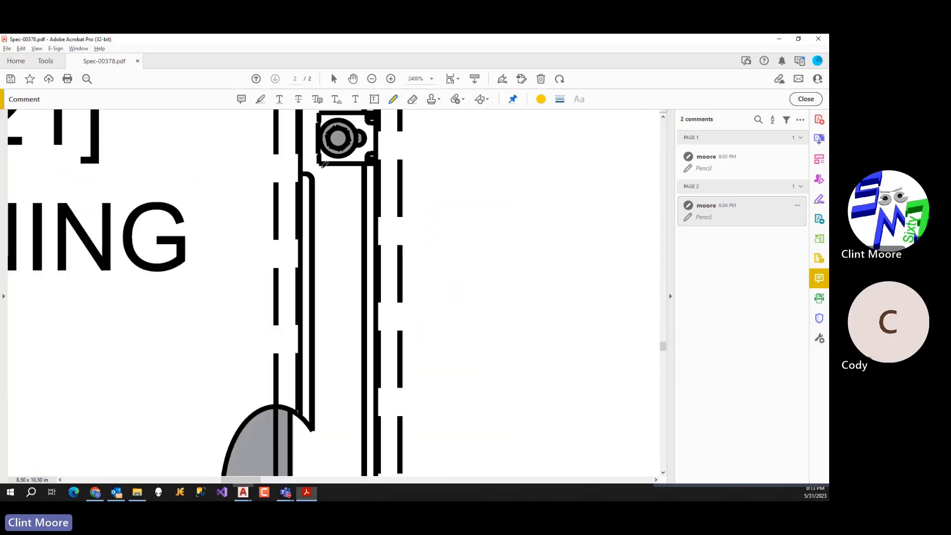
pyautogui.scroll(-1, 343, 148)
pyautogui.scroll(4, 340, 179)
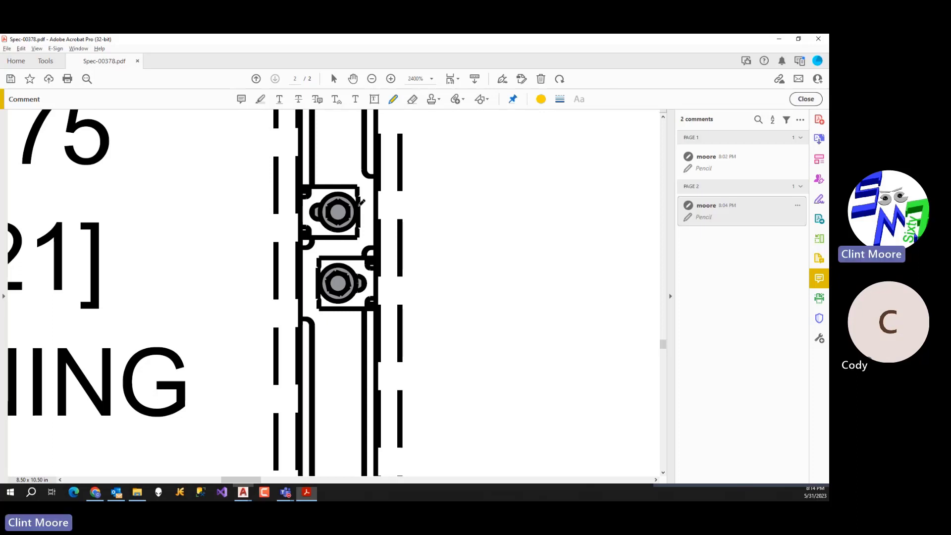
pyautogui.scroll(-2, 88, 169)
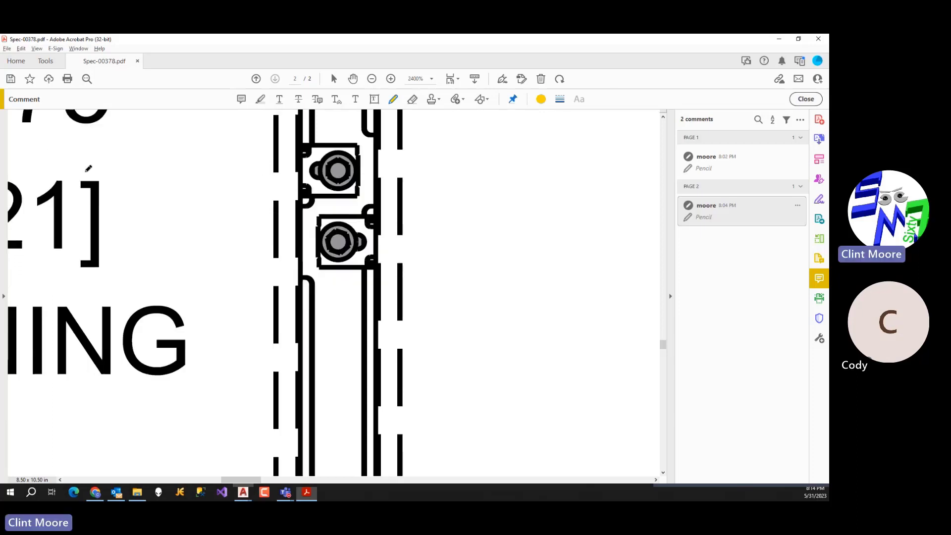
pyautogui.keyDown('ctrl'); pyautogui.scroll(-6, 88, 169); pyautogui.keyUp('ctrl')
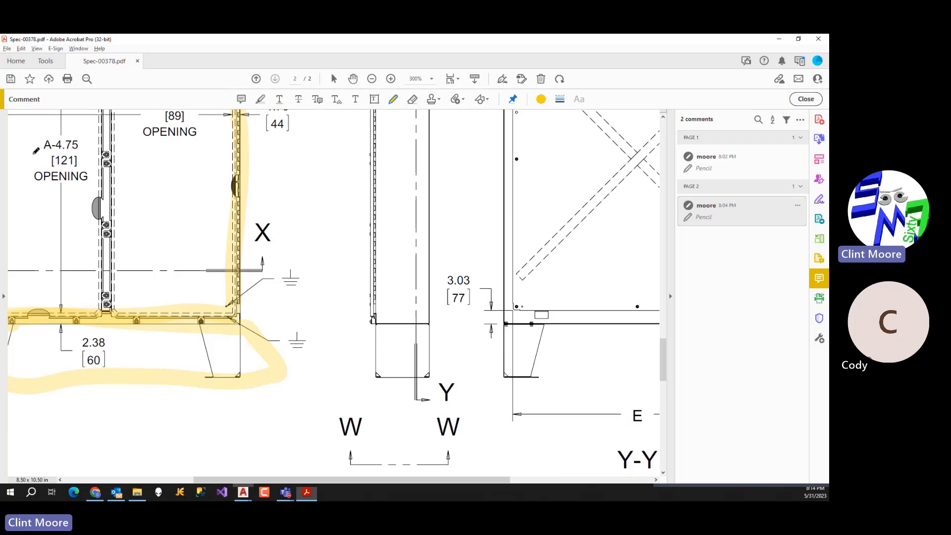
# Examine the door dimensions in the front view and the door edge and top corner profile in the side view.
pyautogui.scroll(-1, 36, 151)
pyautogui.moveTo(72, 180)
pyautogui.mouseDown(button='middle')
pyautogui.moveTo(111, 183)
pyautogui.moveTo(178, 258)
pyautogui.mouseUp(button='middle')
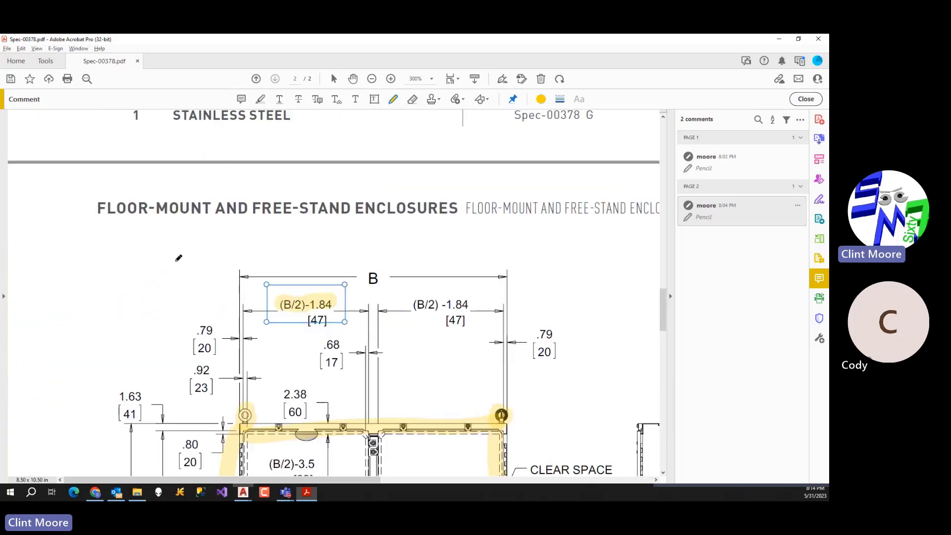
pyautogui.scroll(-5, 189, 268)
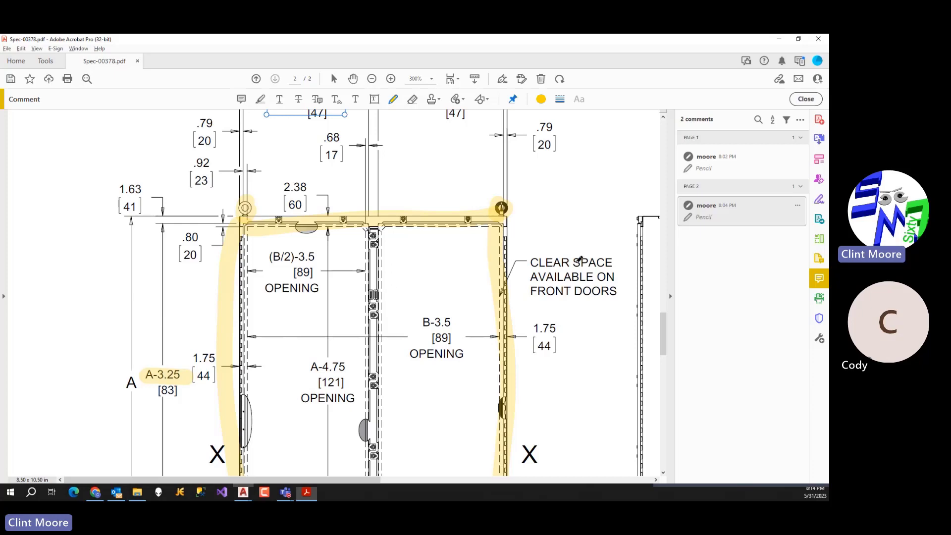
pyautogui.scroll(3, 616, 312)
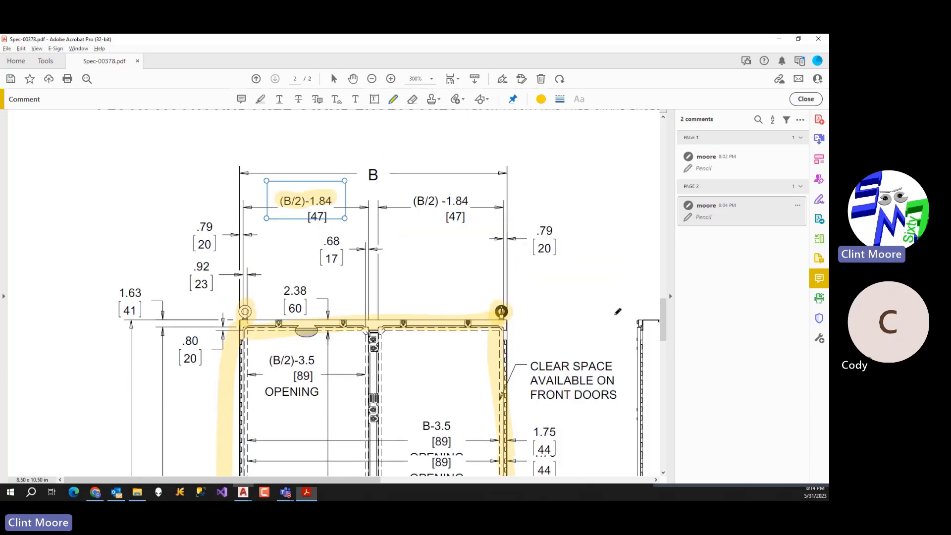
pyautogui.scroll(-3, 639, 315)
pyautogui.keyDown('ctrl'); pyautogui.scroll(6, 644, 232); pyautogui.keyUp('ctrl')
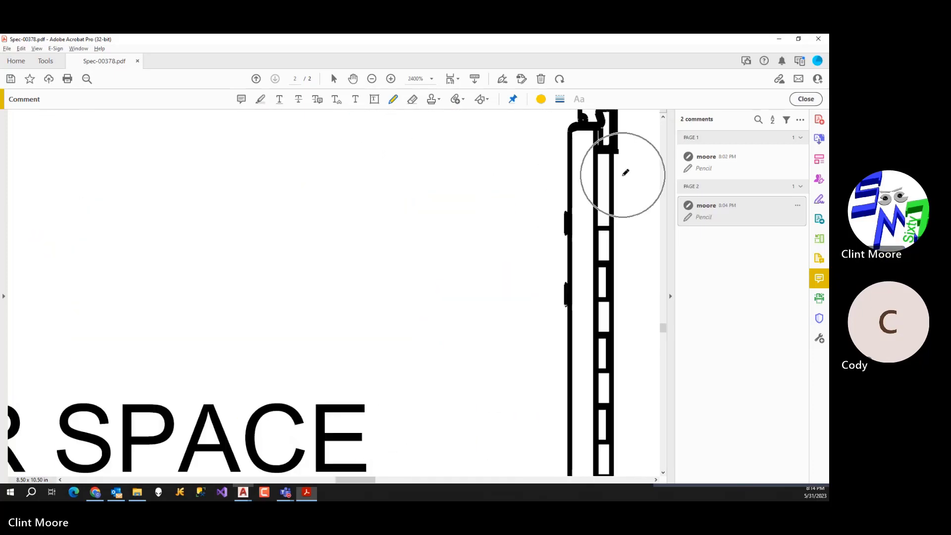
pyautogui.scroll(-9, 621, 183)
pyautogui.hscroll(-8, 620, 182)
pyautogui.hscroll(10, 637, 170)
pyautogui.scroll(6, 589, 161)
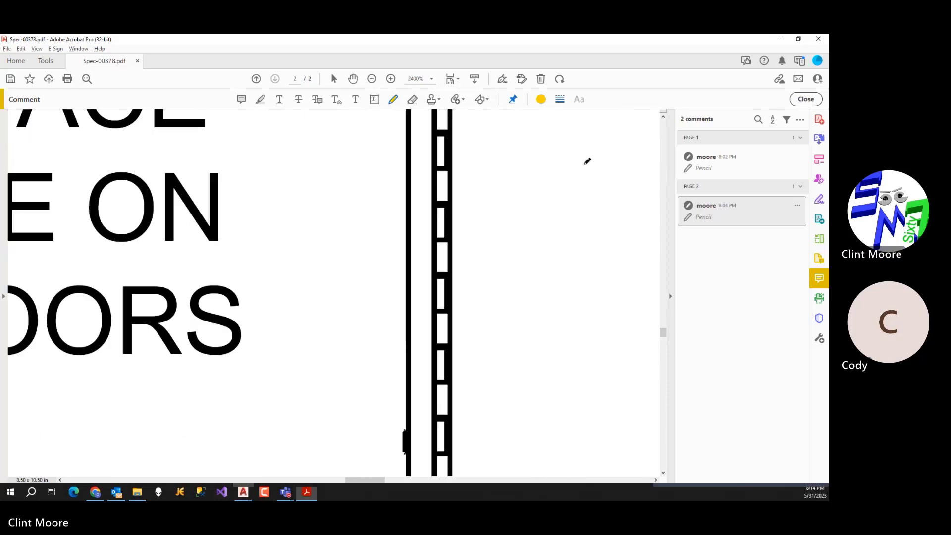
pyautogui.scroll(6, 587, 163)
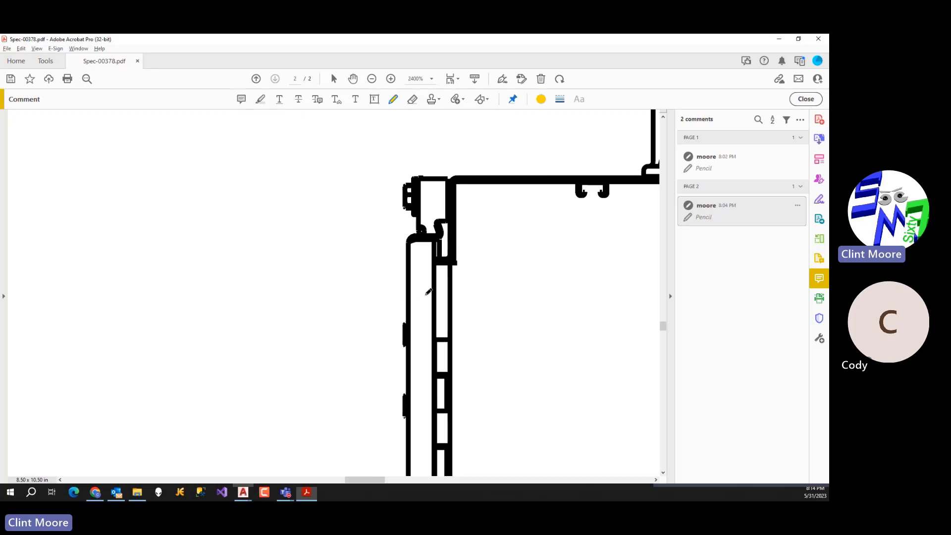
pyautogui.keyDown('ctrl'); pyautogui.scroll(-3, 429, 291); pyautogui.keyUp('ctrl')
pyautogui.keyDown('ctrl'); pyautogui.scroll(-3, 431, 300); pyautogui.keyUp('ctrl')
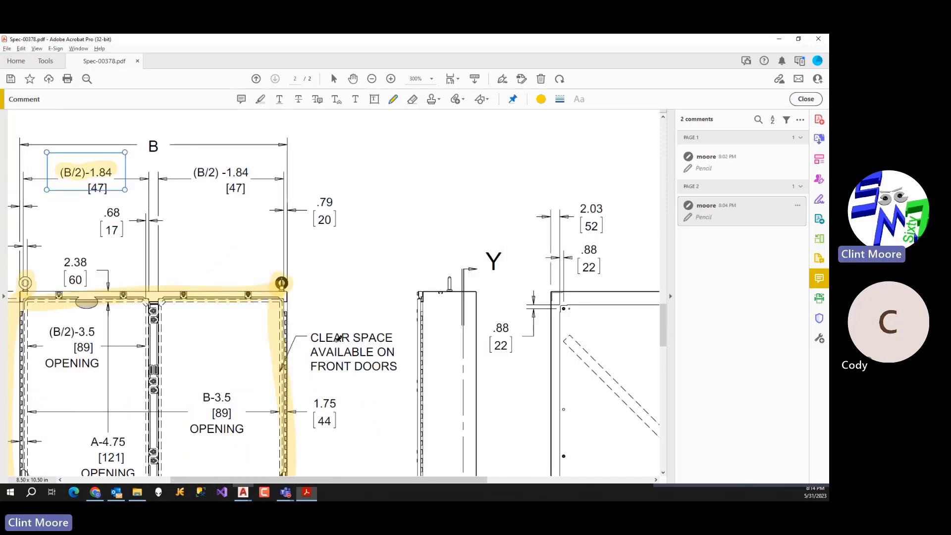
pyautogui.scroll(-3, 341, 364)
pyautogui.scroll(-2, 341, 364)
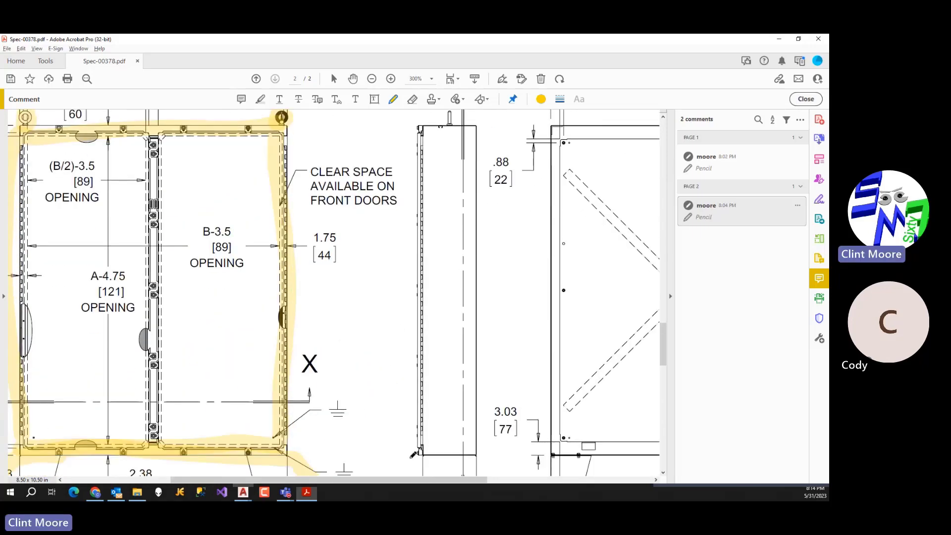
pyautogui.moveTo(408, 480); pyautogui.dragTo(330, 489)
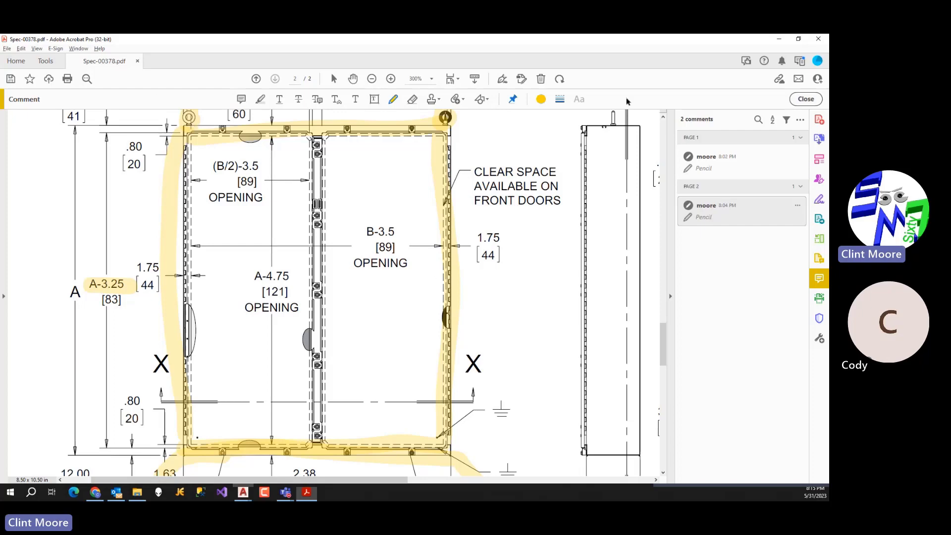
# Switch back to AutoCAD with the whole enclosure front view and free space beside it in view.
pyautogui.click(779, 41)
pyautogui.scroll(-2, 538, 252)
pyautogui.moveTo(502, 268); pyautogui.dragTo(377, 249, button='middle')
pyautogui.write('m,')
pyautogui.press('Return')
pyautogui.write('mi')
pyautogui.press('Return')
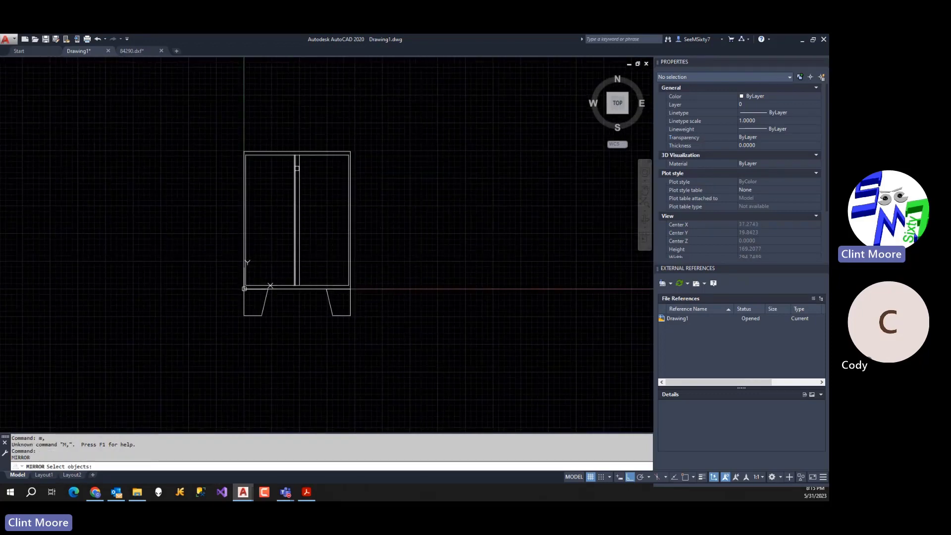
pyautogui.click(230, 132)
pyautogui.click(371, 315)
pyautogui.press('Return')
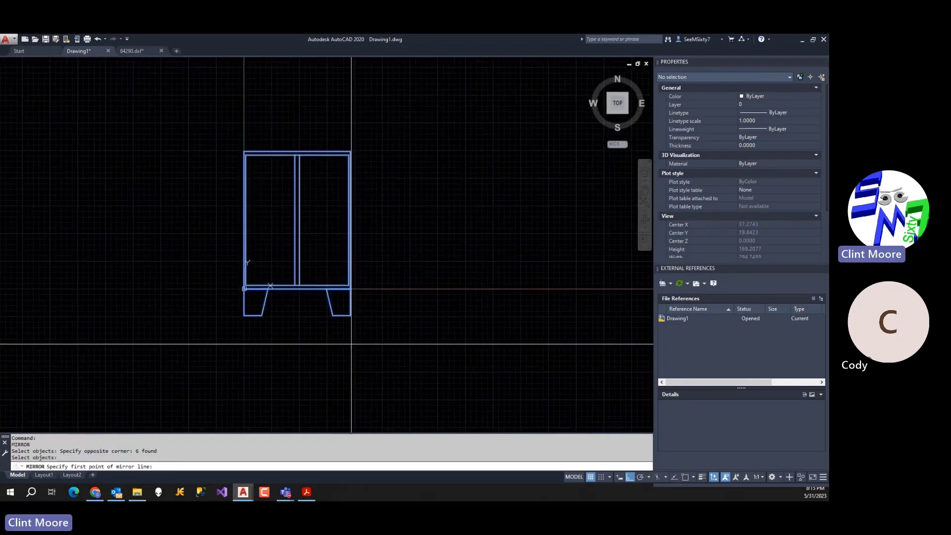
pyautogui.click(351, 344)
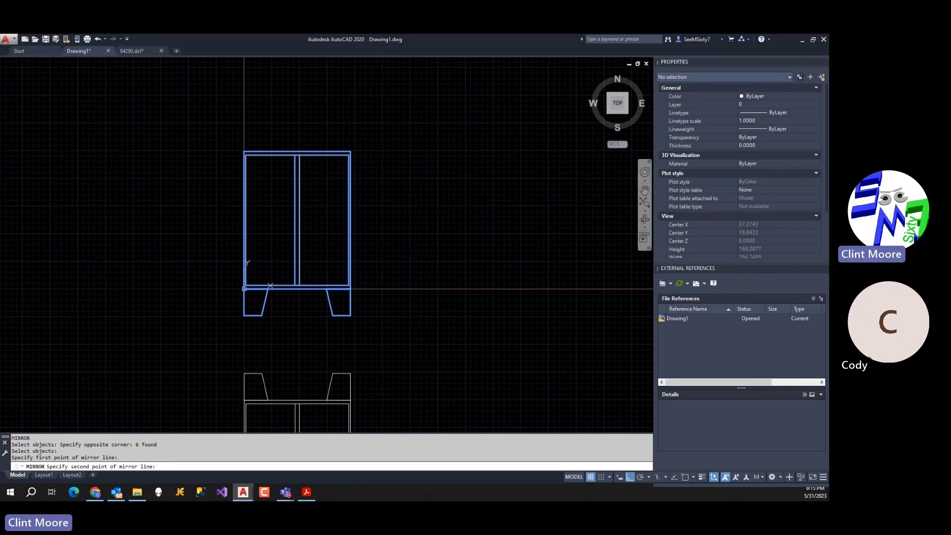
pyautogui.press('Escape')
pyautogui.press('Escape')
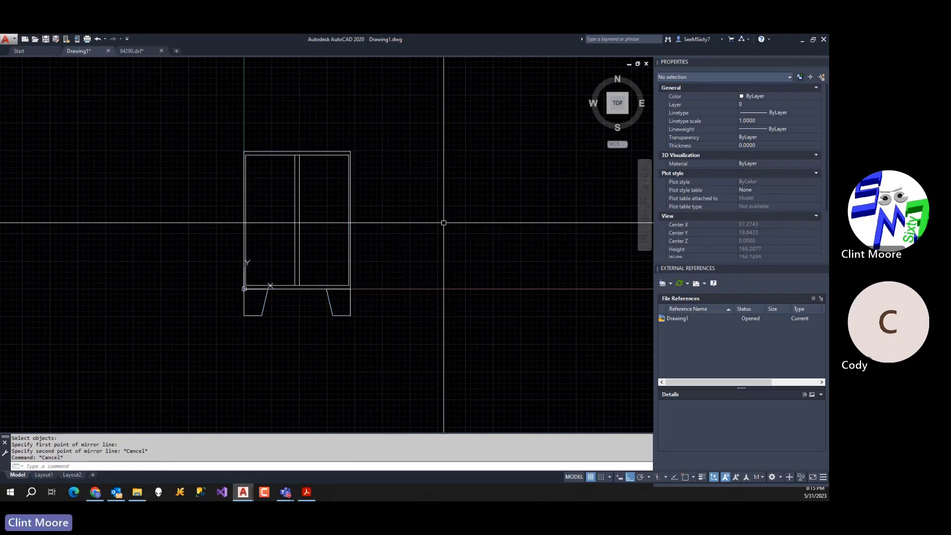
# Move the whole enclosure front view, including its legs, 60 units horizontally to the right.
pyautogui.write('m')
pyautogui.press('Return')
pyautogui.click(195, 128)
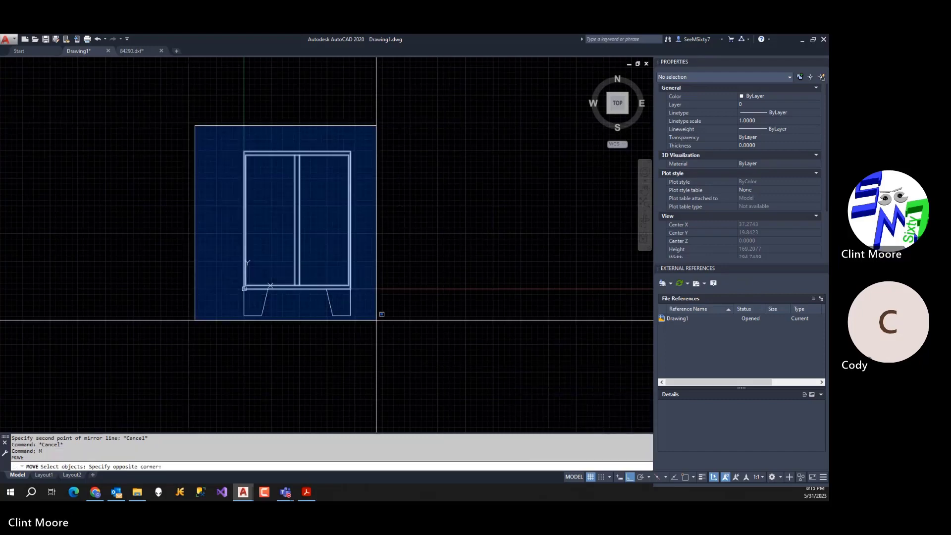
pyautogui.click(378, 318)
pyautogui.press('Return')
pyautogui.click(303, 356)
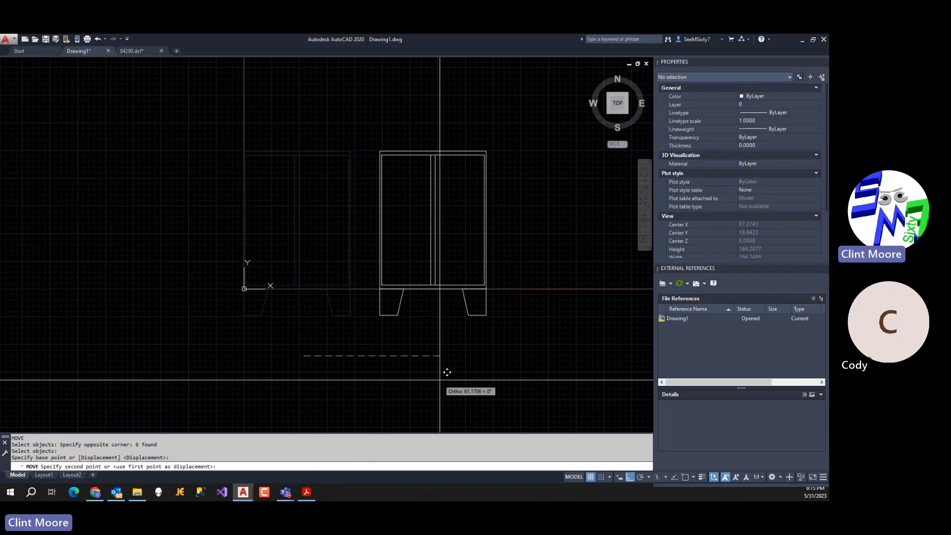
pyautogui.write('60')
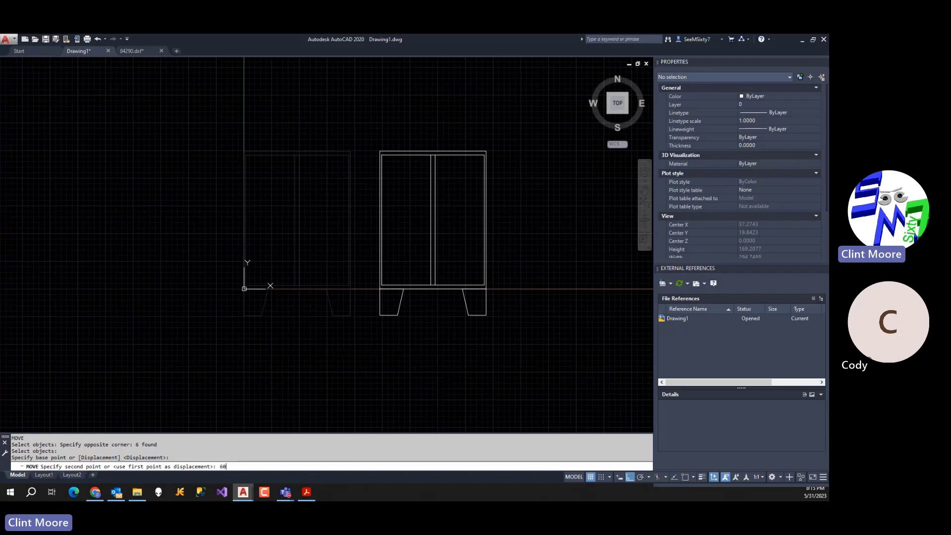
pyautogui.press('Return')
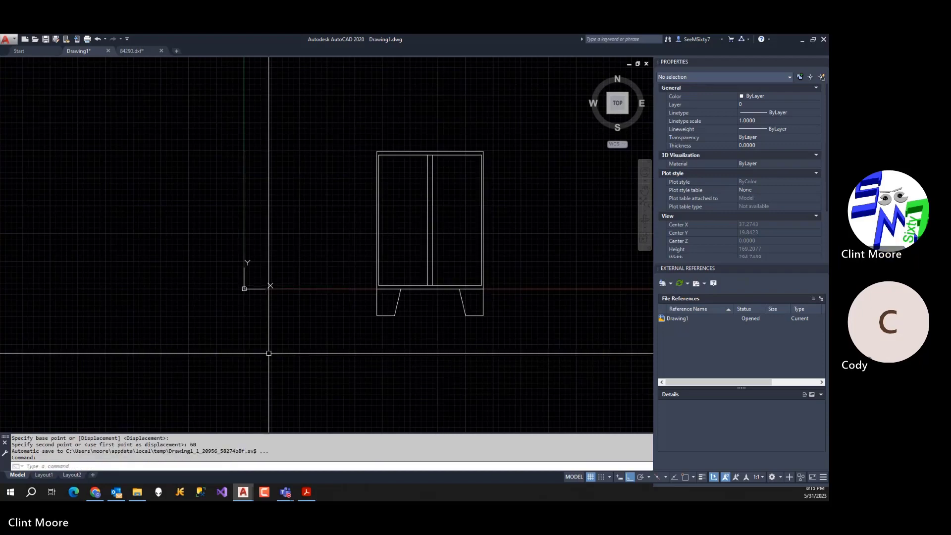
# Move the same enclosure objects again, 40 units straight up.
pyautogui.write('m')
pyautogui.press('Return')
pyautogui.write('p')
pyautogui.press('Return')
pyautogui.press('Return')
pyautogui.click(397, 401)
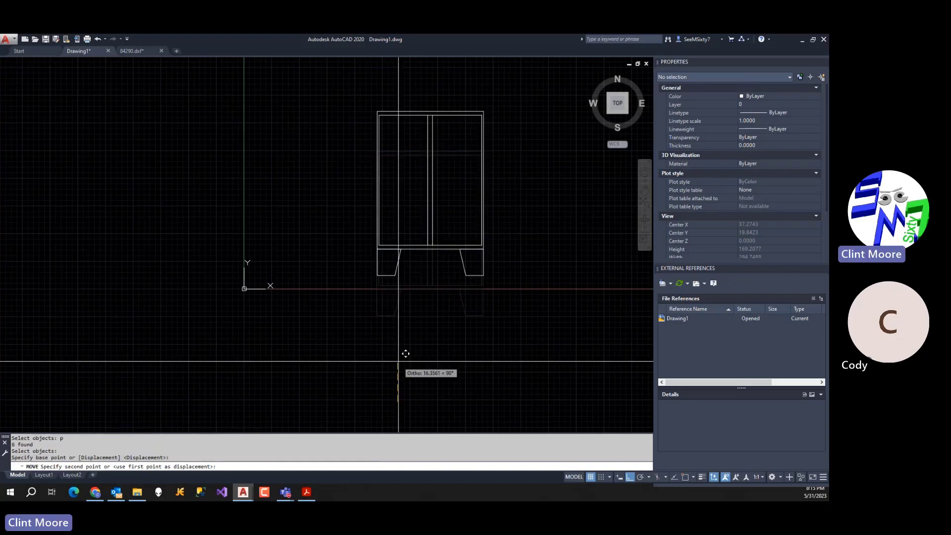
pyautogui.press('Return')
pyautogui.scroll(-4, 416, 339)
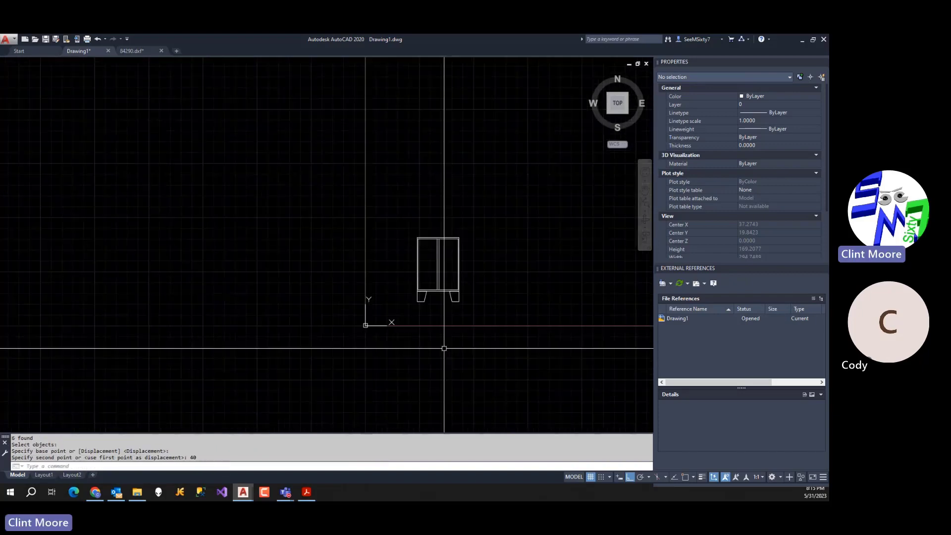
pyautogui.scroll(4, 404, 317)
pyautogui.scroll(2, 403, 318)
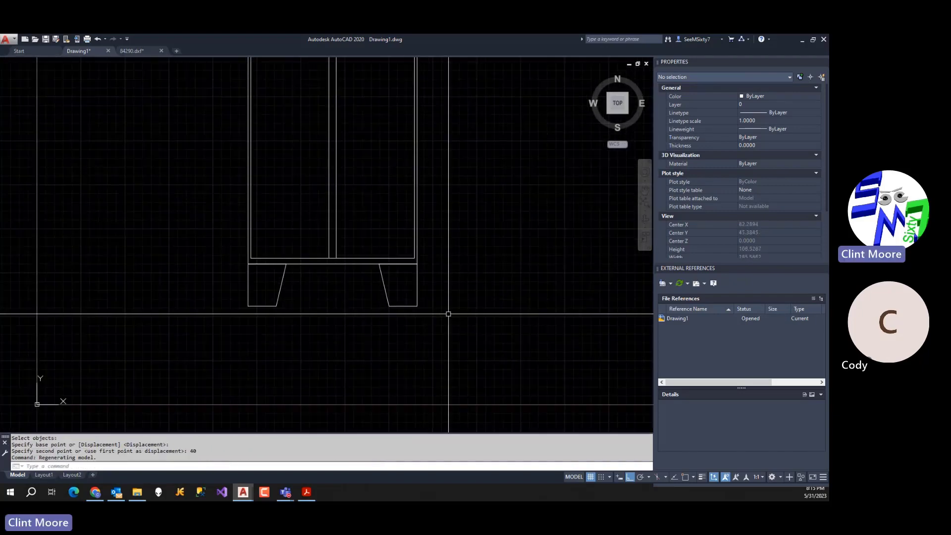
pyautogui.moveTo(446, 314); pyautogui.dragTo(454, 395, button='middle')
pyautogui.scroll(2, 456, 381)
pyautogui.write('ddim')
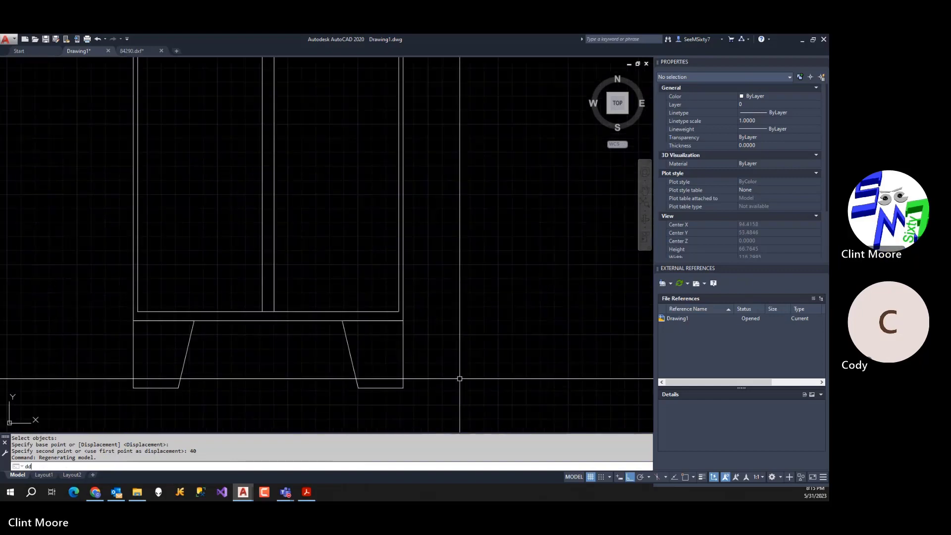
pyautogui.press('Return')
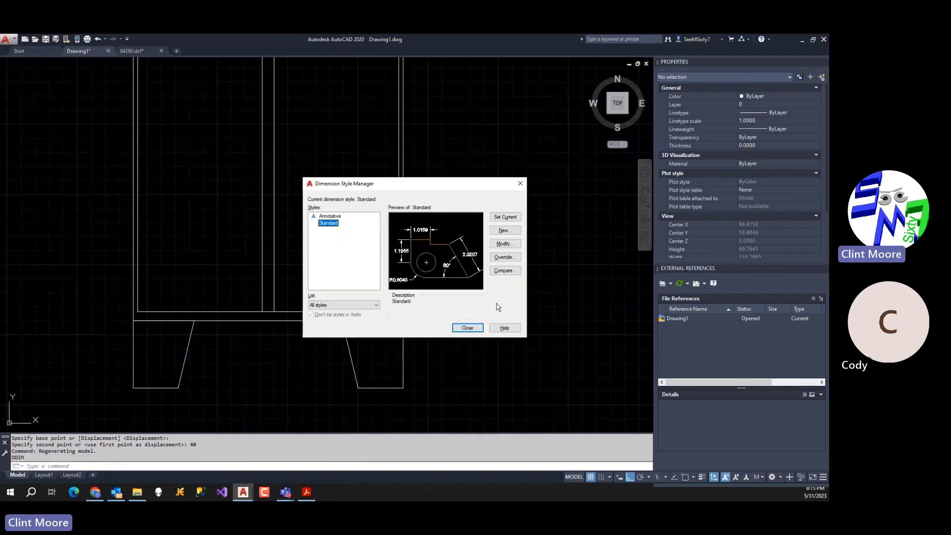
pyautogui.click(504, 329)
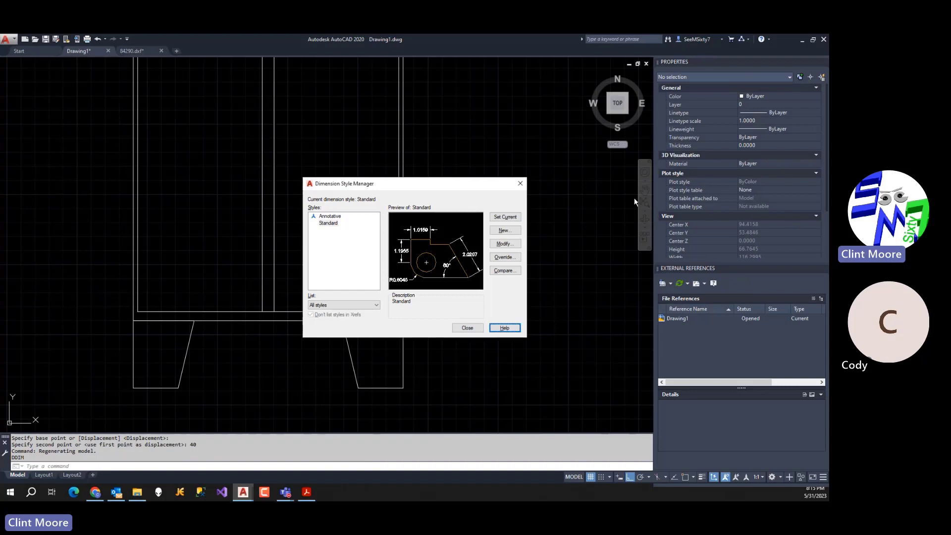
pyautogui.click(523, 184)
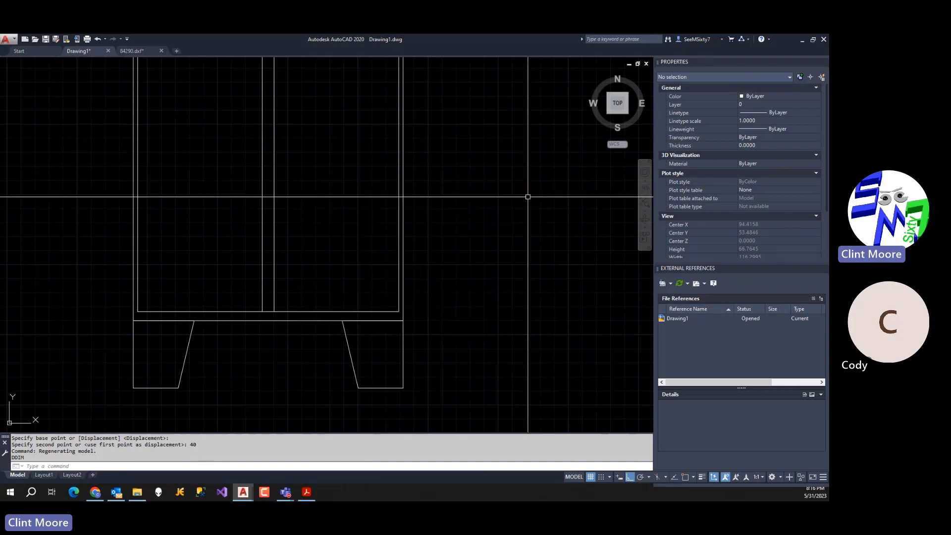
# Add a vertical dimension for the enclosure body's height between its right corners, placed just outside the right edge, and inspect its text size.
pyautogui.write('DIMver')
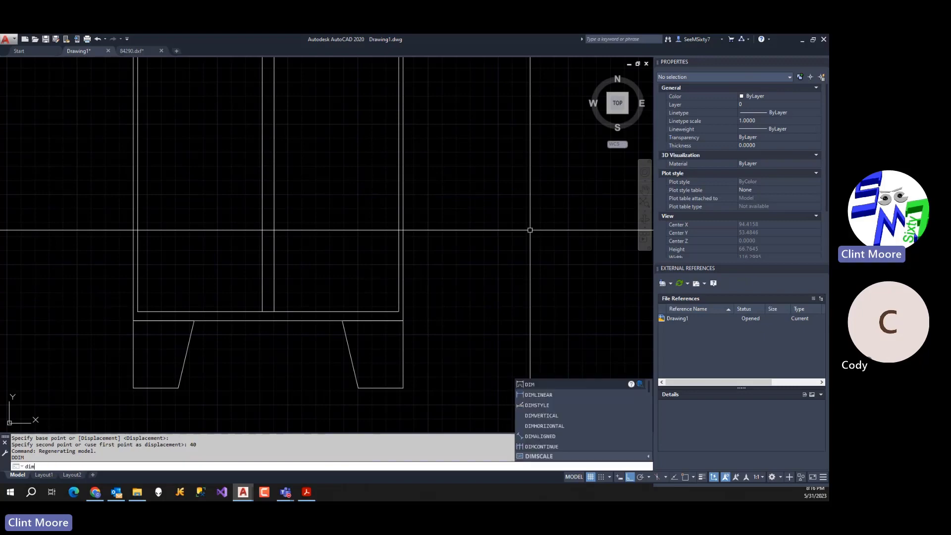
pyautogui.press('Return')
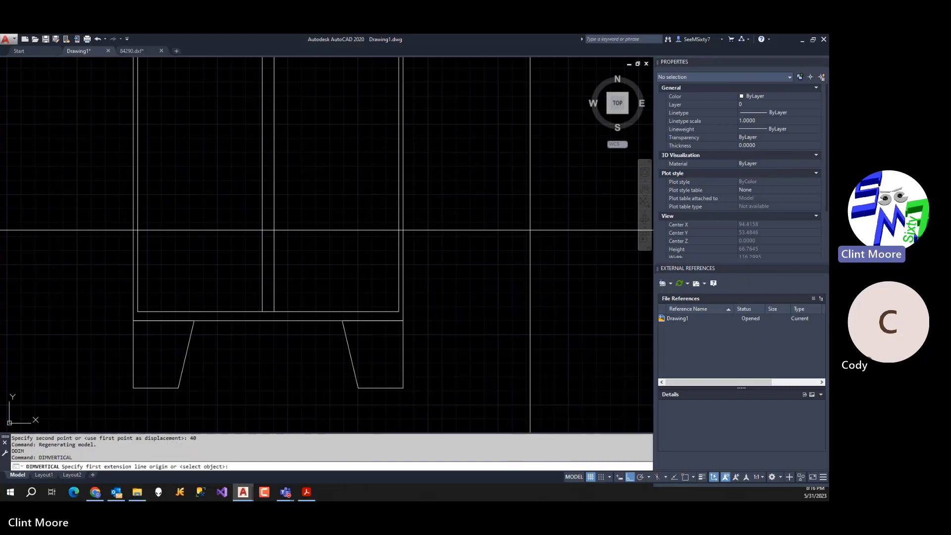
pyautogui.scroll(-2, 446, 213)
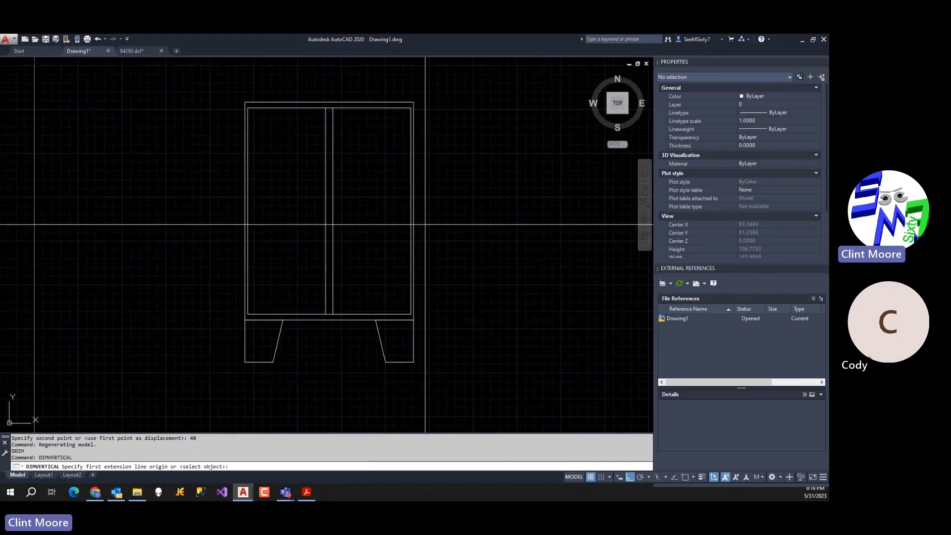
pyautogui.write('endp')
pyautogui.press('Return')
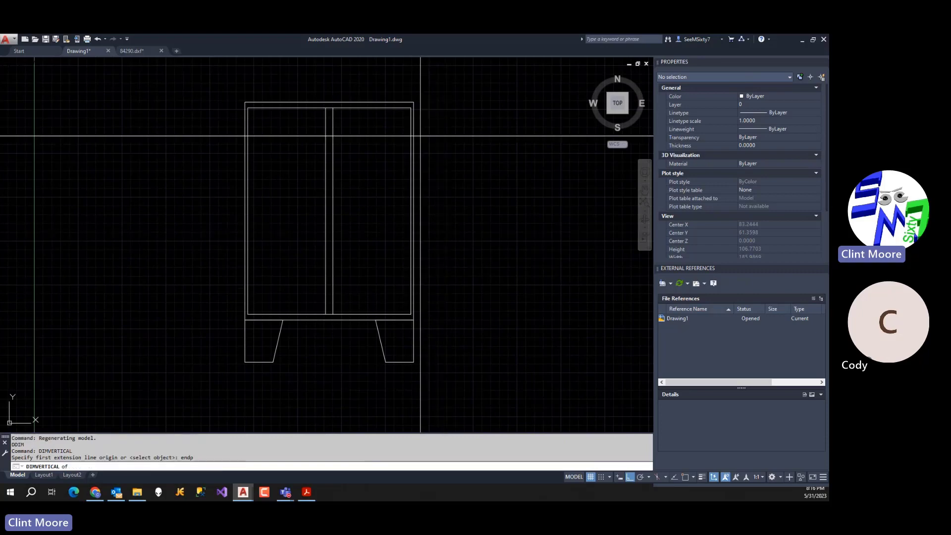
pyautogui.click(415, 107)
pyautogui.write('endp')
pyautogui.press('Return')
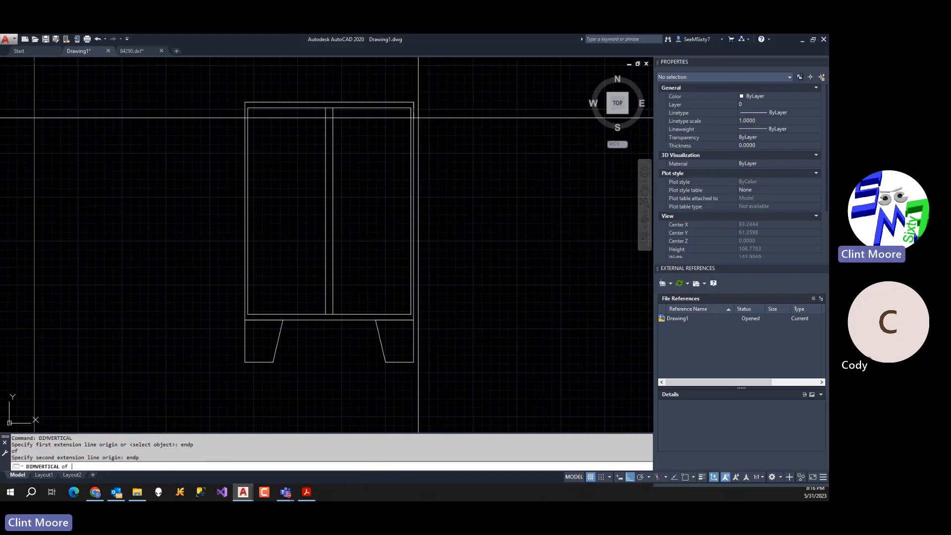
pyautogui.click(418, 313)
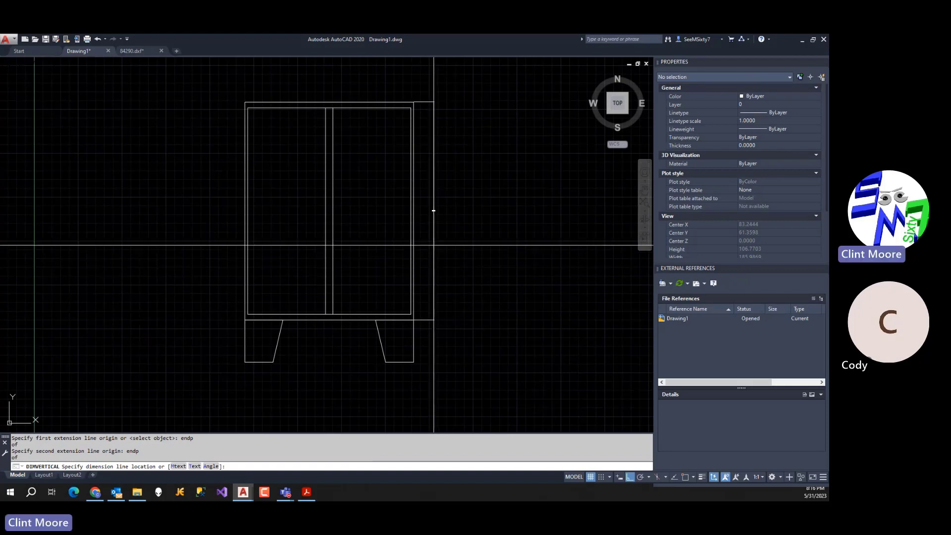
pyautogui.click(430, 244)
pyautogui.scroll(15, 435, 195)
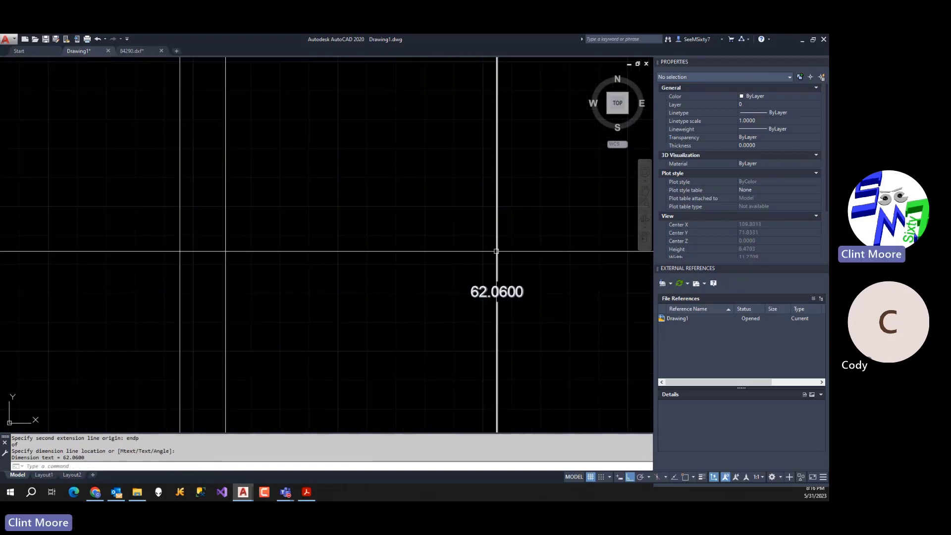
pyautogui.scroll(-12, 488, 295)
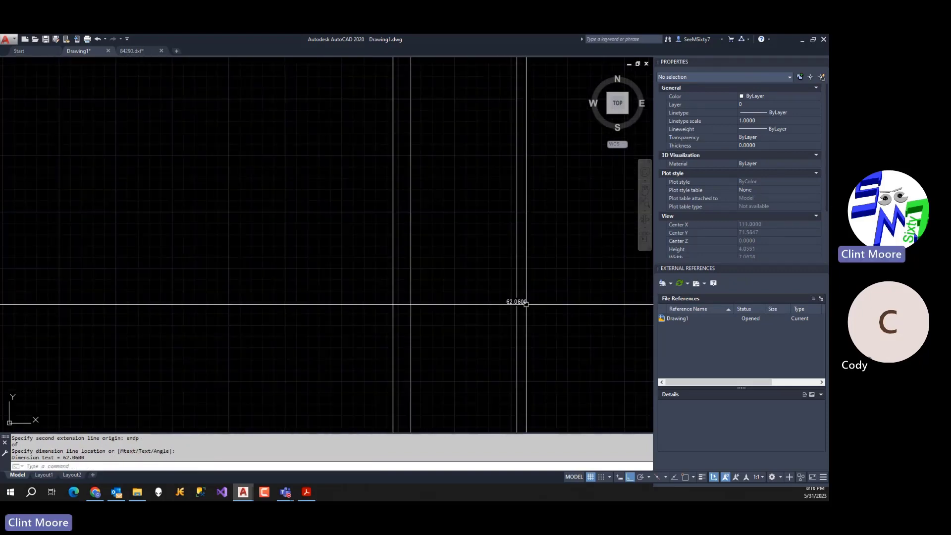
pyautogui.moveTo(540, 327); pyautogui.dragTo(474, 260, button='middle')
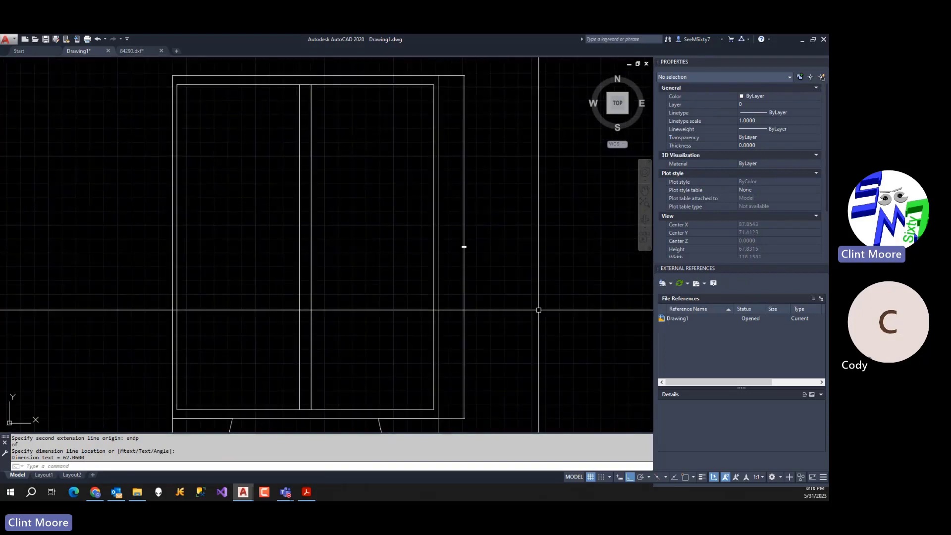
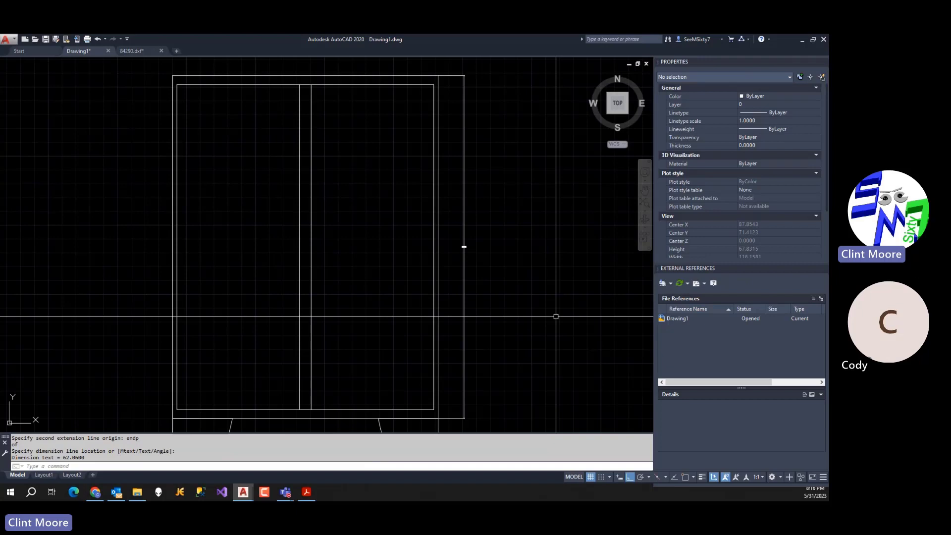
# Draw a closed polyline rectangle 36 units wide and 24 units high with its lower left corner at 0,0,0.
pyautogui.scroll(-2, 556, 316)
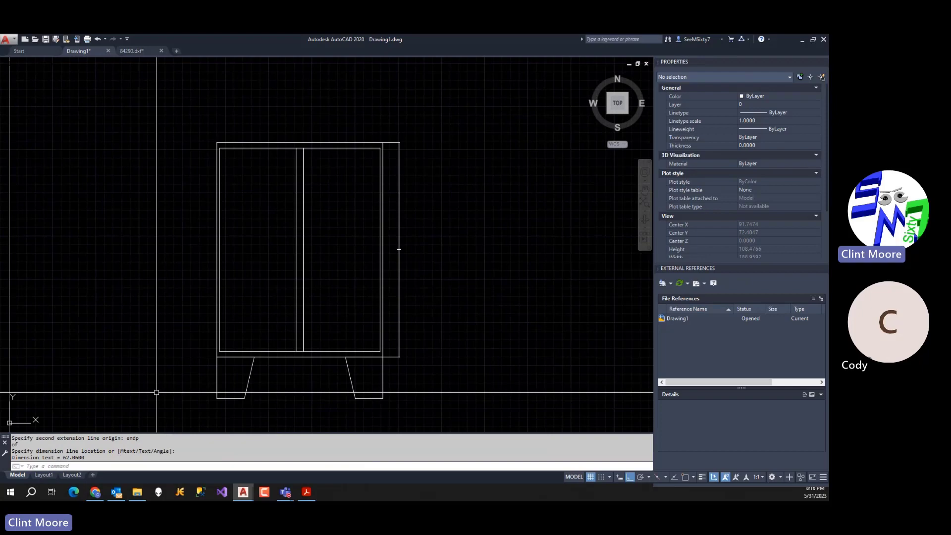
pyautogui.write('pline')
pyautogui.press('Return')
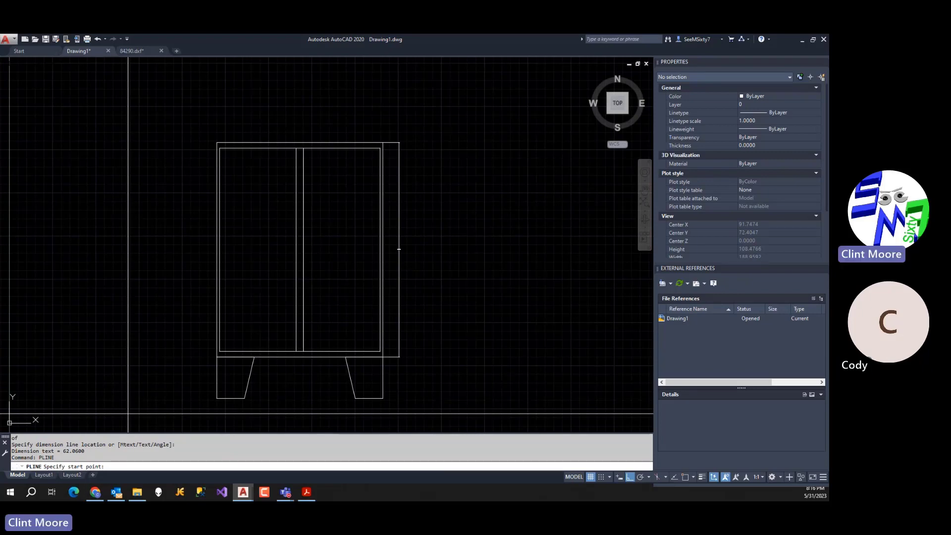
pyautogui.write('0,00')
pyautogui.press('Return')
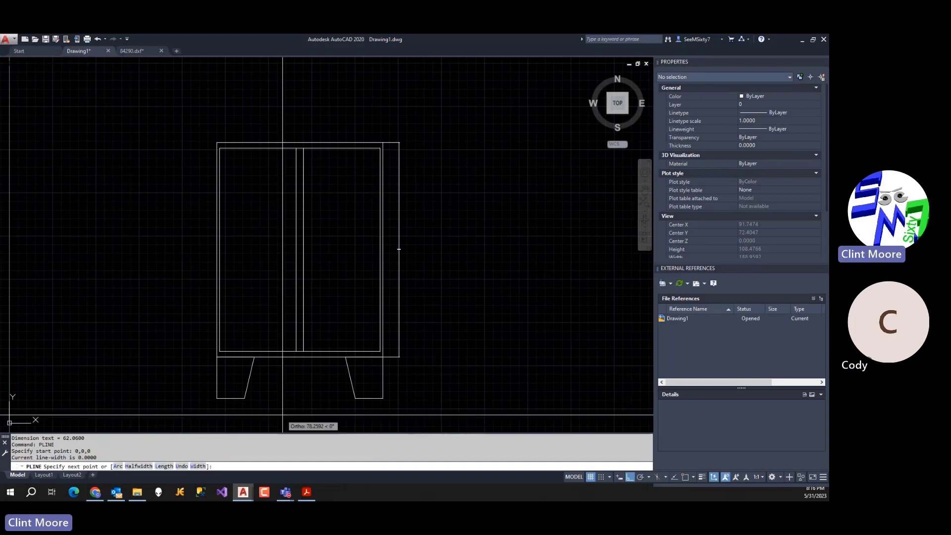
pyautogui.scroll(-6, 363, 411)
pyautogui.moveTo(448, 403); pyautogui.dragTo(376, 397, button='middle')
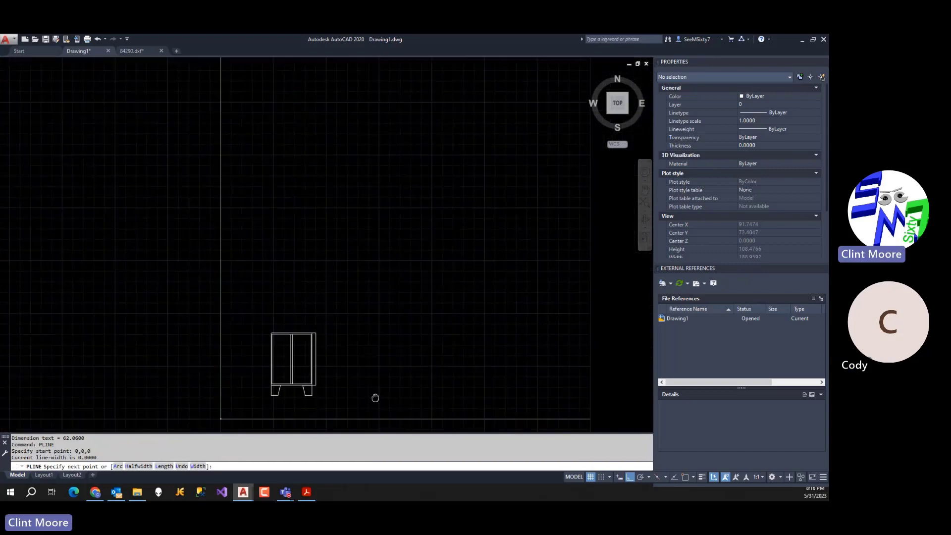
pyautogui.write('36')
pyautogui.press('Return')
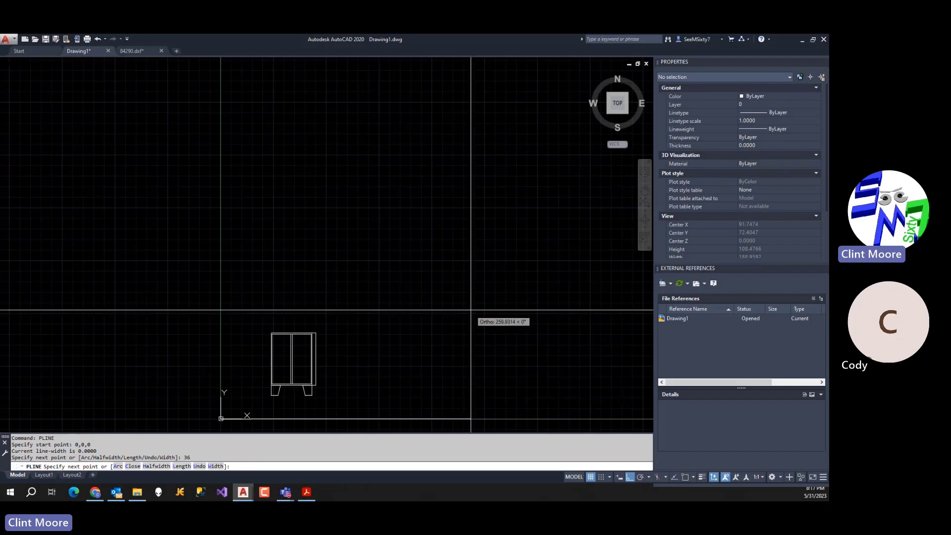
pyautogui.scroll(-2, 515, 240)
pyautogui.moveTo(432, 270); pyautogui.dragTo(418, 255, button='middle')
pyautogui.write('24')
pyautogui.press('Return')
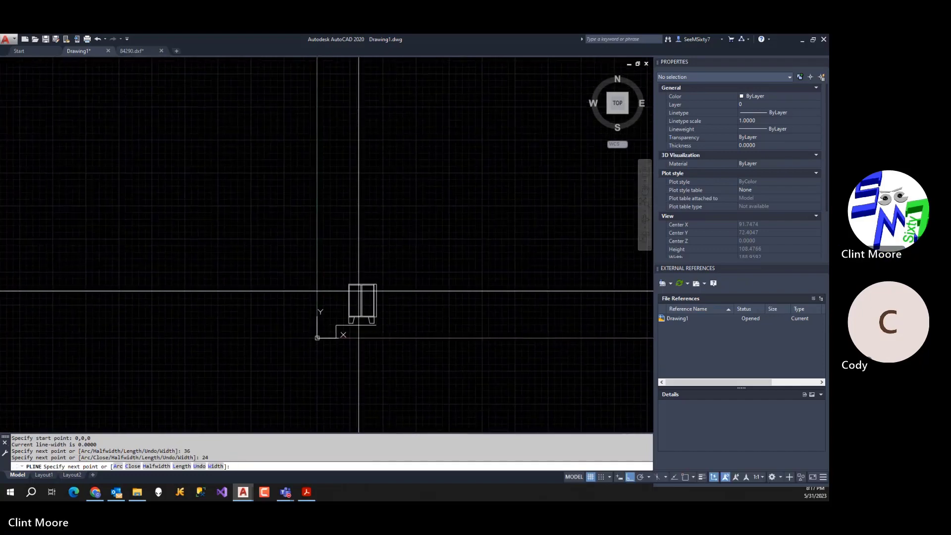
pyautogui.write('36')
pyautogui.press('Return')
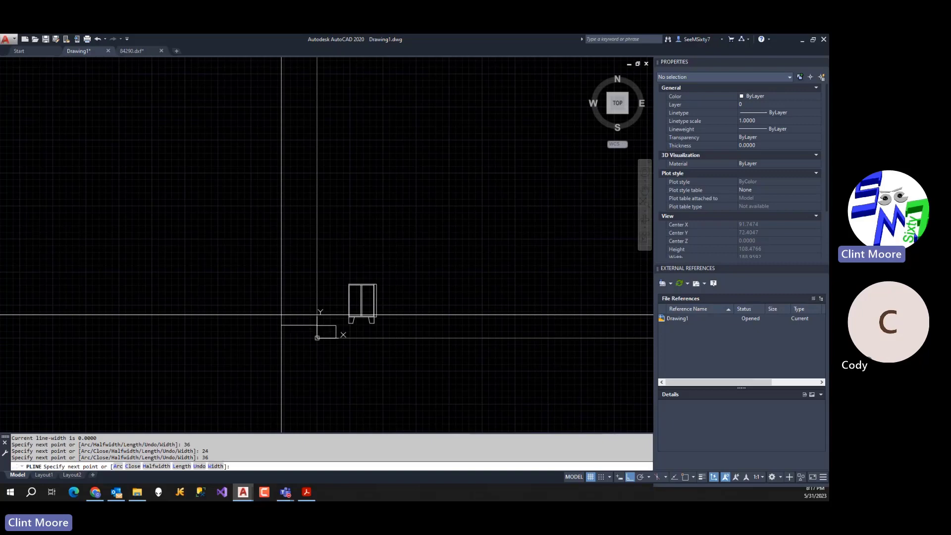
pyautogui.write('c')
pyautogui.press('Return')
pyautogui.scroll(8, 330, 362)
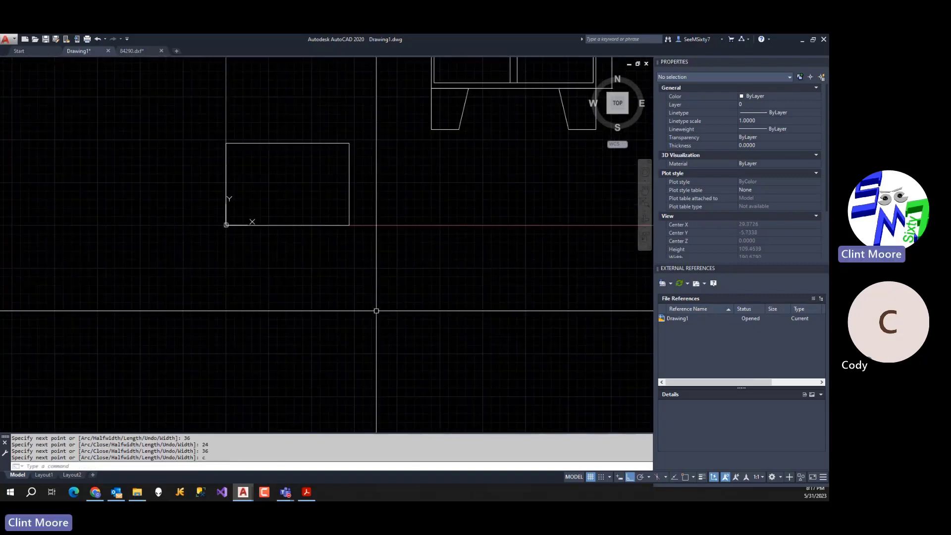
pyautogui.press('Escape')
# Offset the 36 by 24 rectangle inward by 1 unit to form an inner border.
pyautogui.write('o')
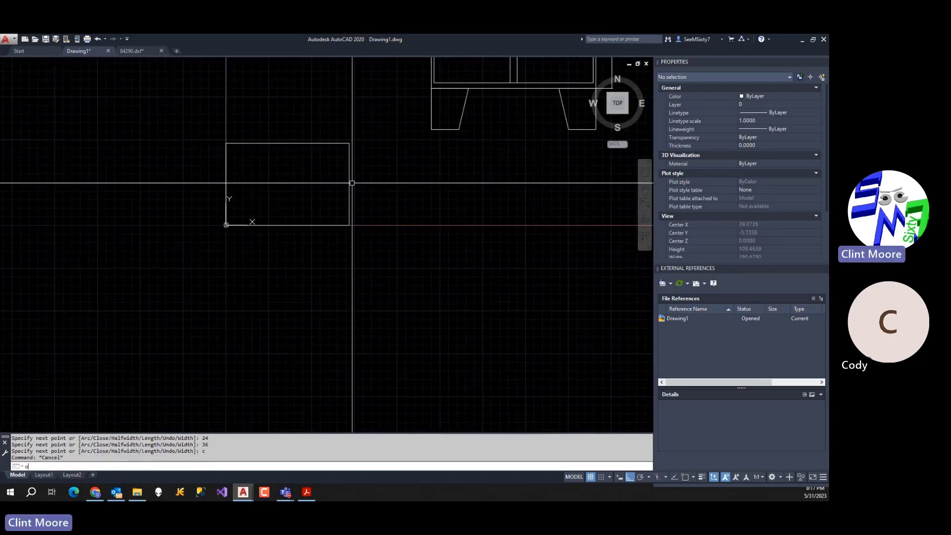
pyautogui.press('Return')
pyautogui.write('1')
pyautogui.press('Return')
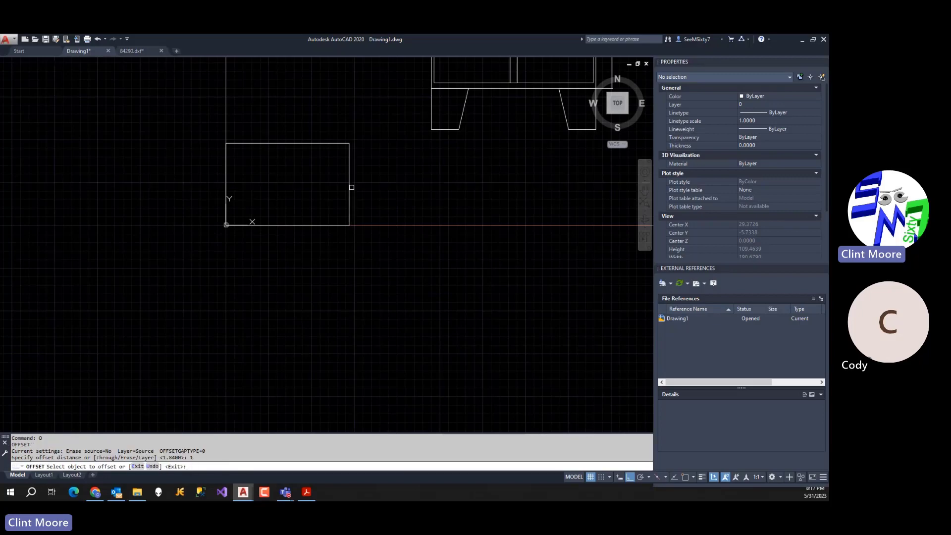
pyautogui.click(351, 185)
pyautogui.click(320, 177)
pyautogui.press('Return')
# Scale both border rectangles by a factor of 12 about the base point 0,0,0.
pyautogui.write('scale')
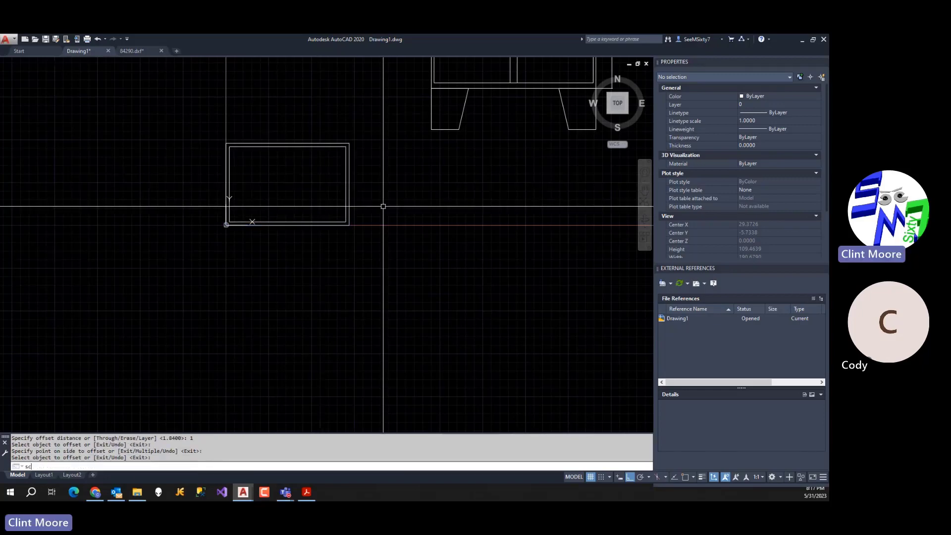
pyautogui.press('Return')
pyautogui.click(384, 198)
pyautogui.click(337, 214)
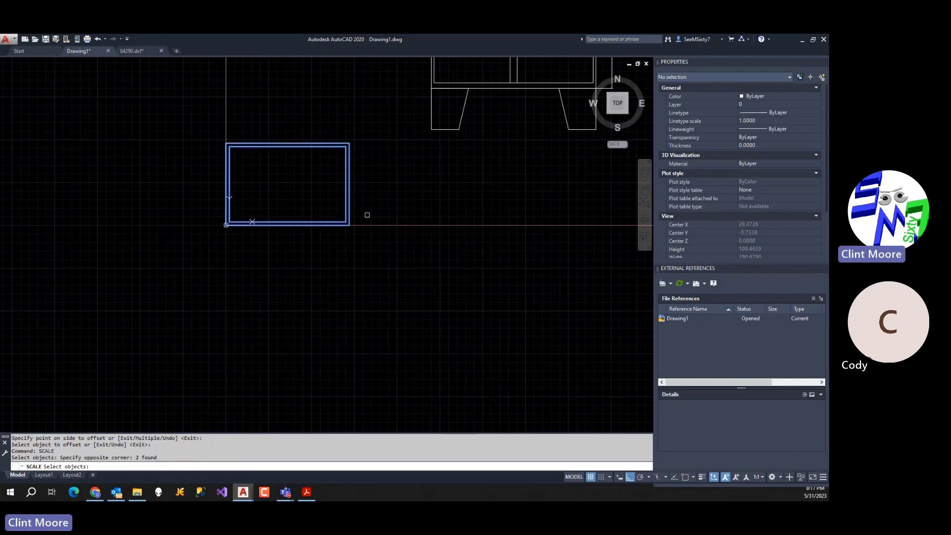
pyautogui.press('Return')
pyautogui.write('0,0,0')
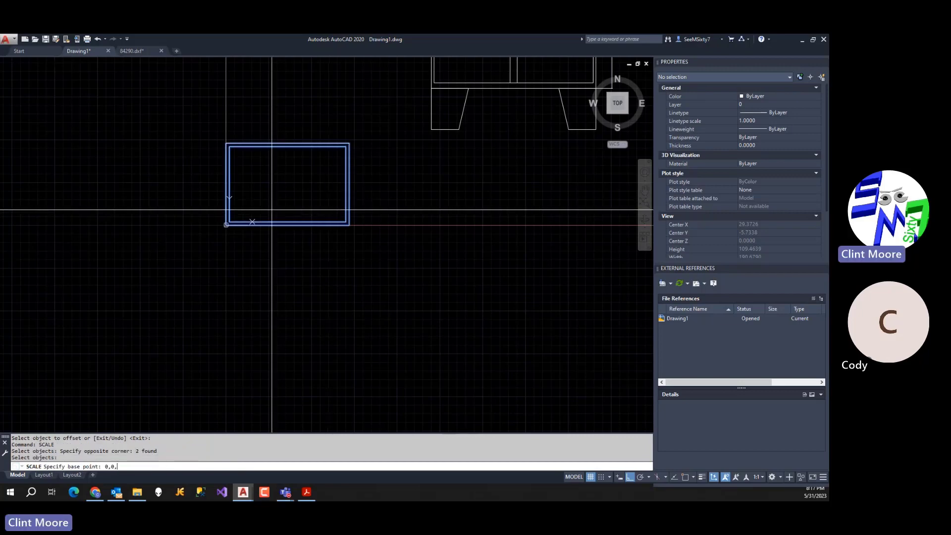
pyautogui.press('Return')
pyautogui.write('12')
pyautogui.press('Return')
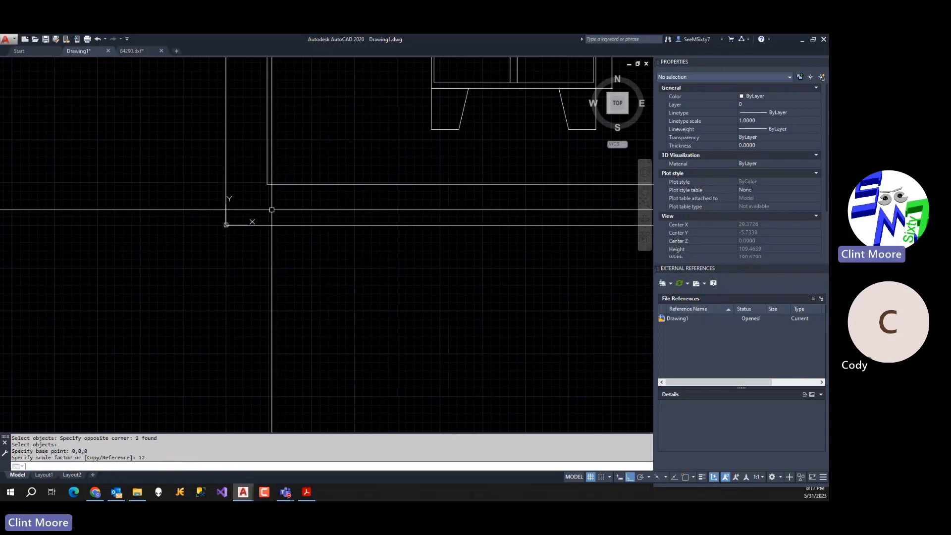
# Move the whole enclosure front view, including its height dimension, straight up about 70 units inside the sheet border.
pyautogui.scroll(-5, 374, 231)
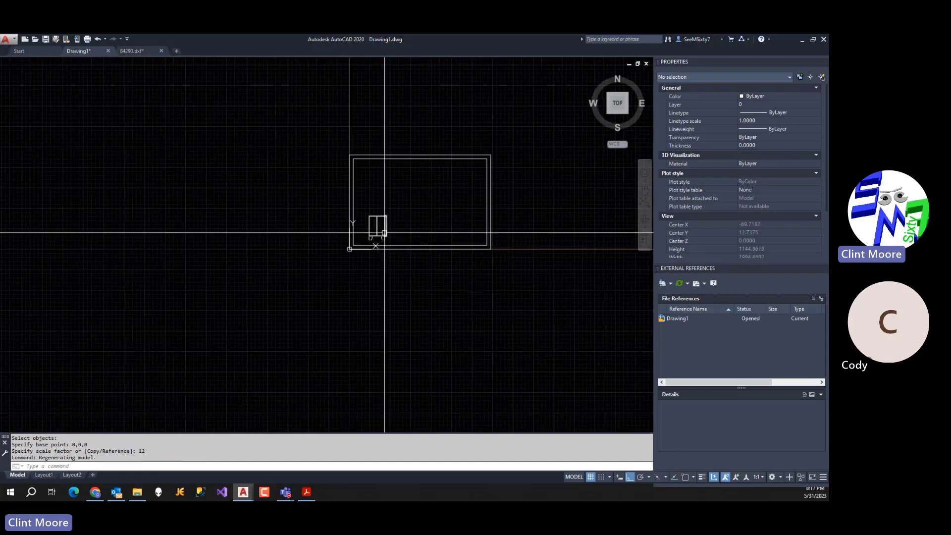
pyautogui.write('m')
pyautogui.press('Return')
pyautogui.click(394, 209)
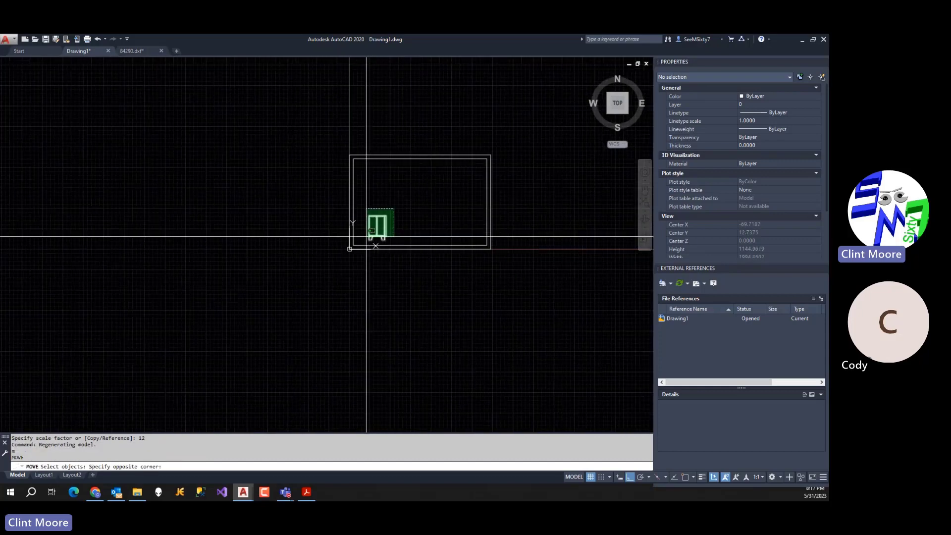
pyautogui.click(369, 234)
pyautogui.press('Return')
pyautogui.click(381, 246)
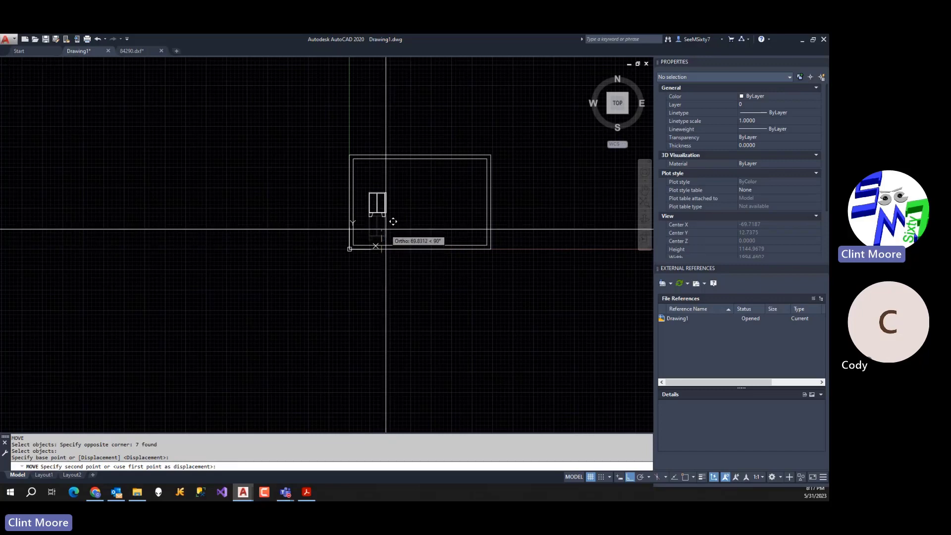
pyautogui.click(386, 228)
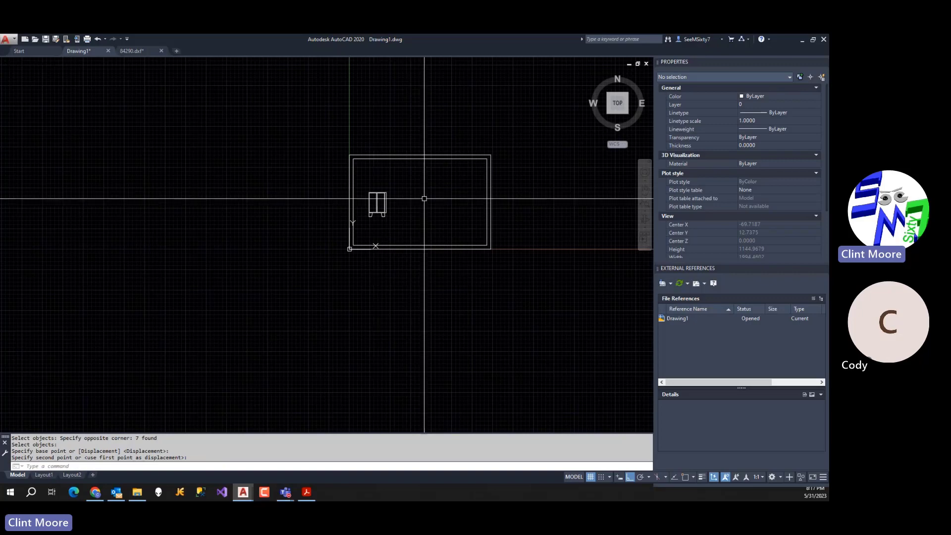
# Set the overall scale of the Standard dimension style to 12 and inspect the height dimension's text size.
pyautogui.moveTo(429, 200); pyautogui.dragTo(378, 183, button='middle')
pyautogui.scroll(8, 330, 180)
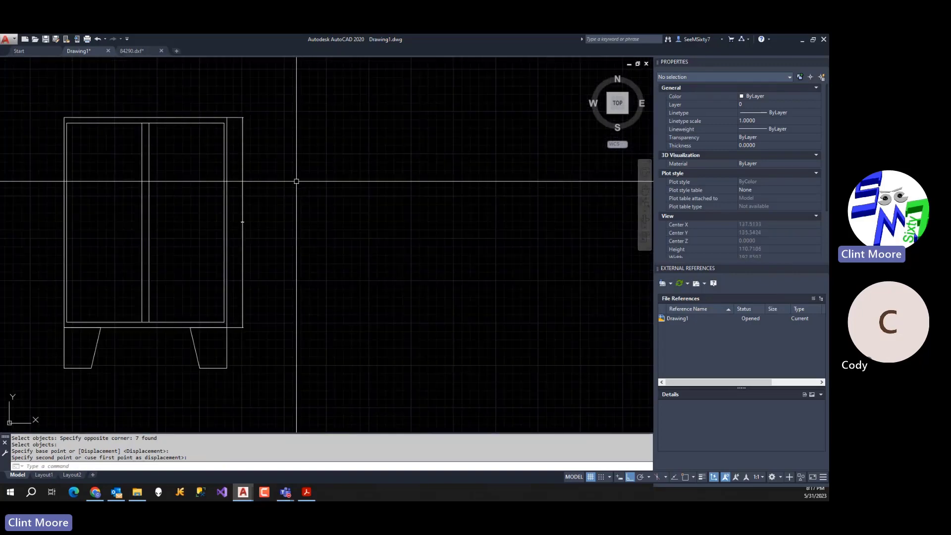
pyautogui.scroll(-2, 315, 219)
pyautogui.click(300, 222)
pyautogui.click(269, 208)
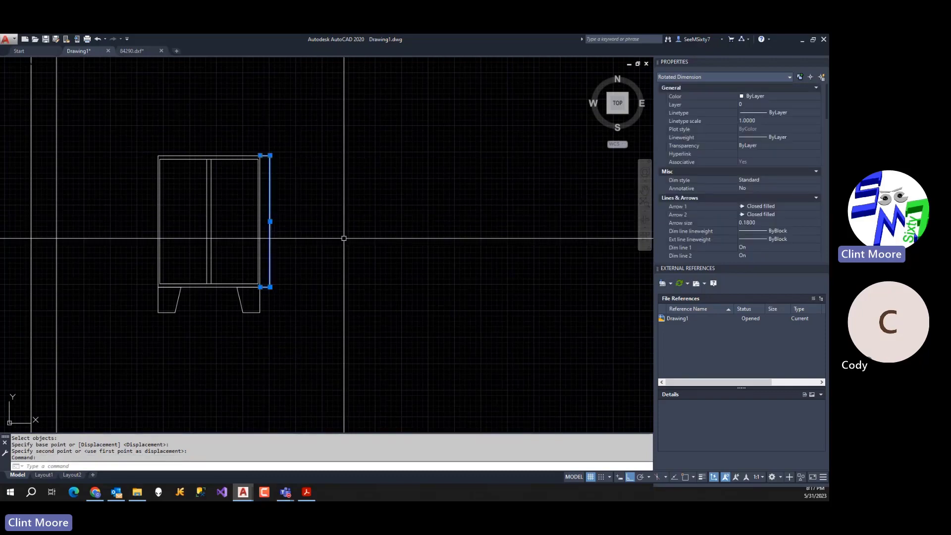
pyautogui.write('ddim')
pyautogui.press('Return')
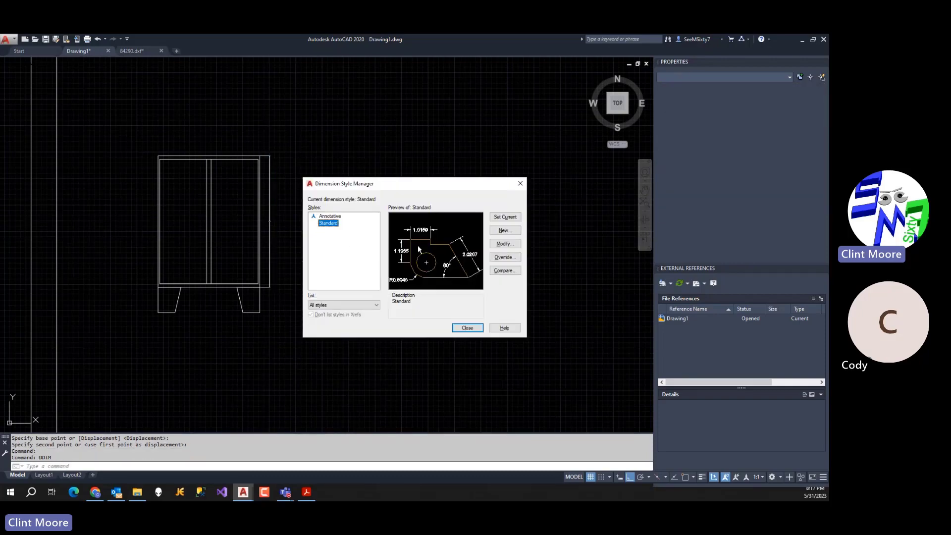
pyautogui.click(503, 244)
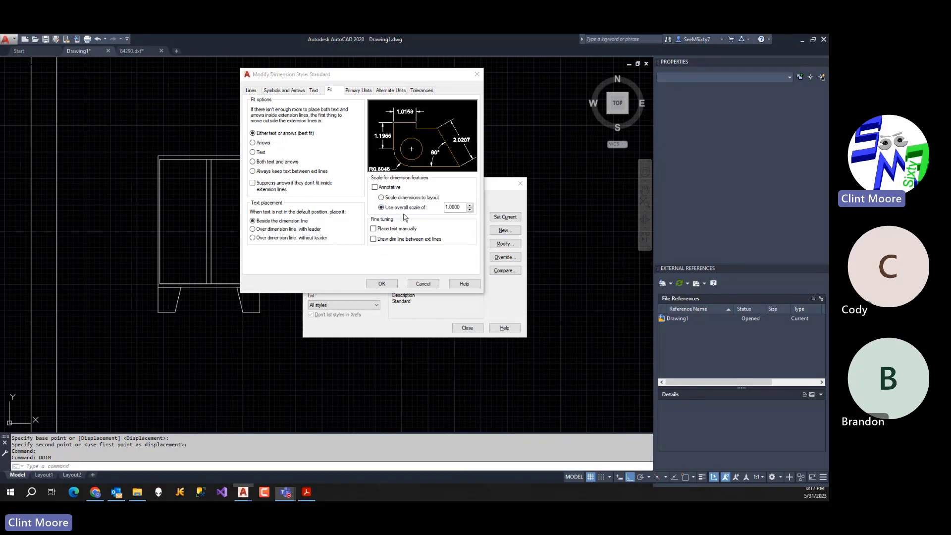
pyautogui.moveTo(463, 207); pyautogui.dragTo(413, 207)
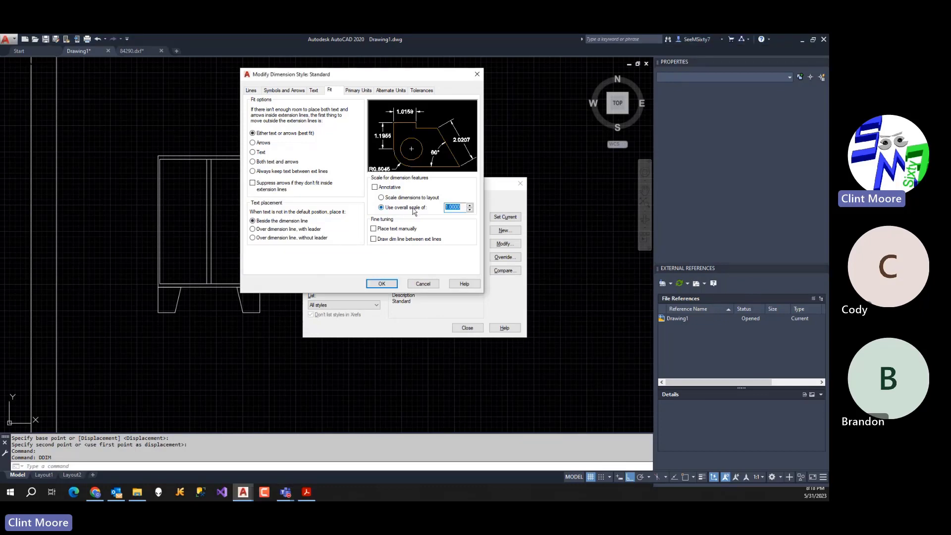
pyautogui.write('12')
pyautogui.click(382, 284)
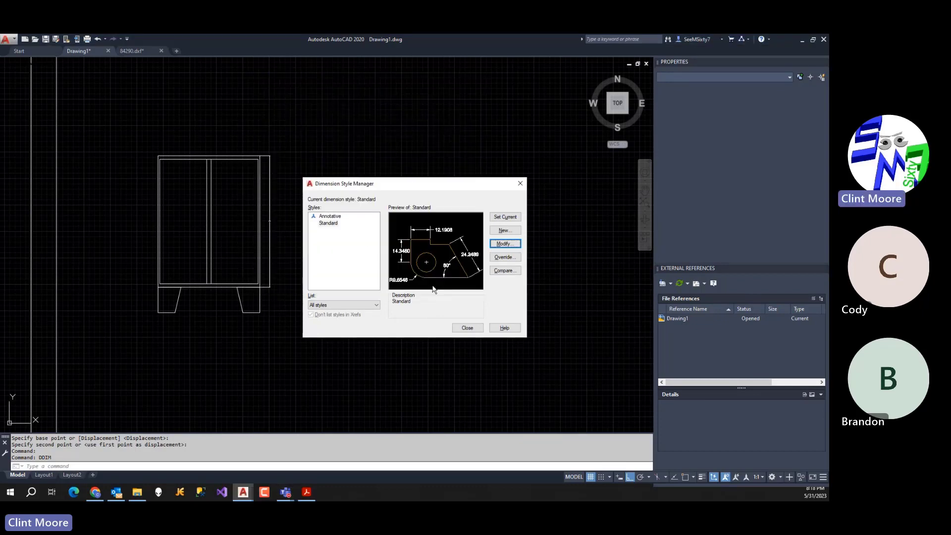
pyautogui.click(467, 327)
pyautogui.scroll(5, 275, 227)
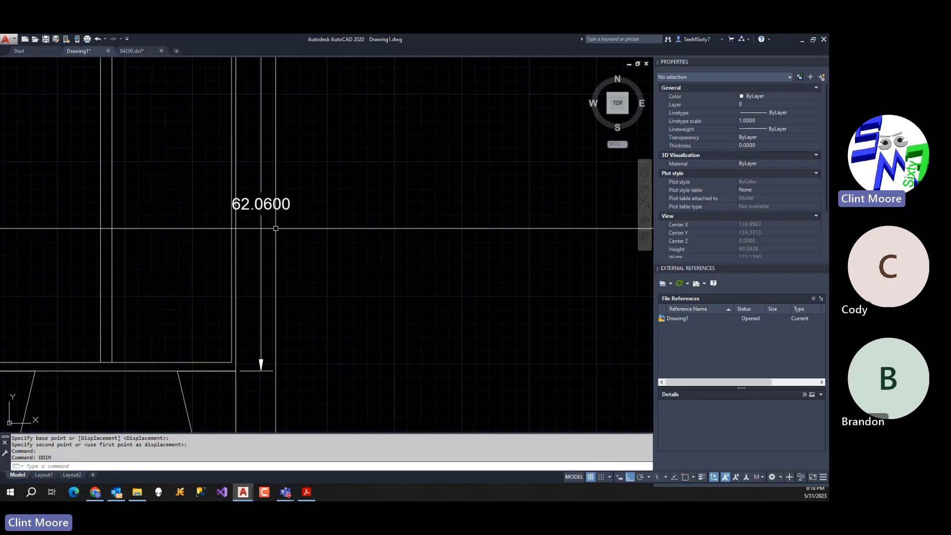
pyautogui.scroll(-3, 347, 218)
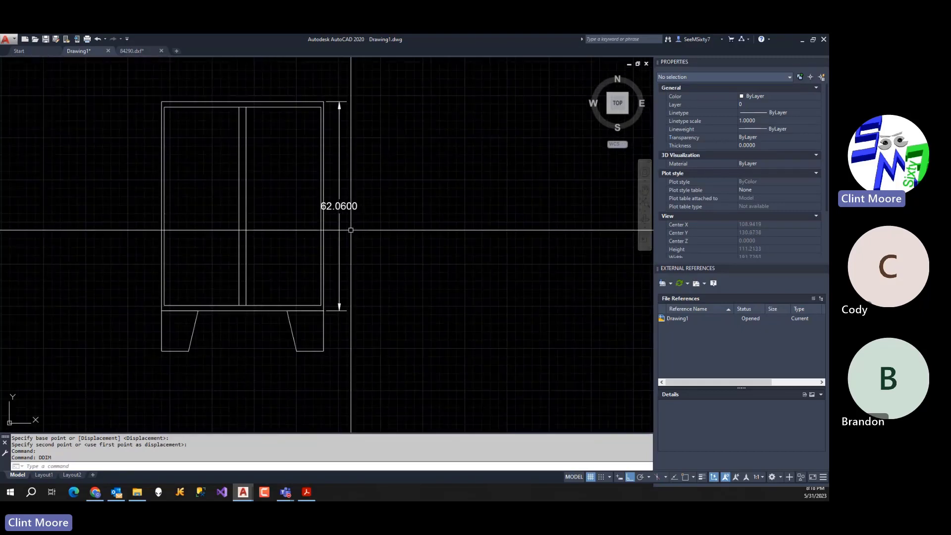
# Set Standard dimension text aligned with the dimension line, vertically Above and horizontally Centered, with displaced text over the dimension line with leader.
pyautogui.write('ddim')
pyautogui.press('Return')
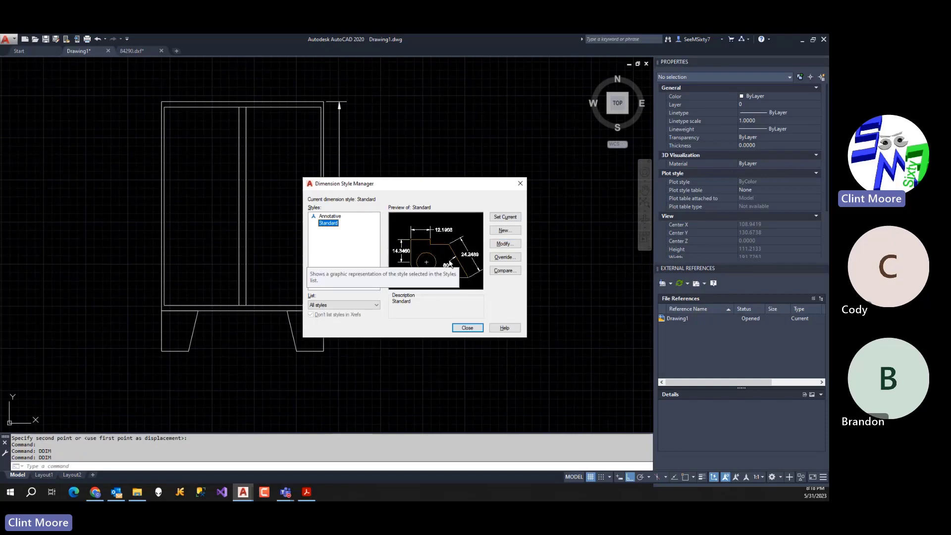
pyautogui.click(506, 243)
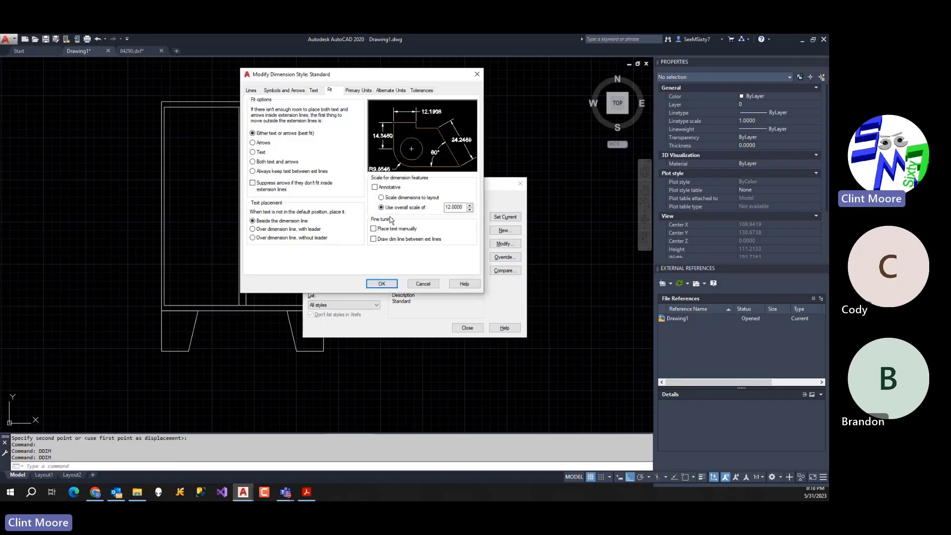
pyautogui.click(272, 230)
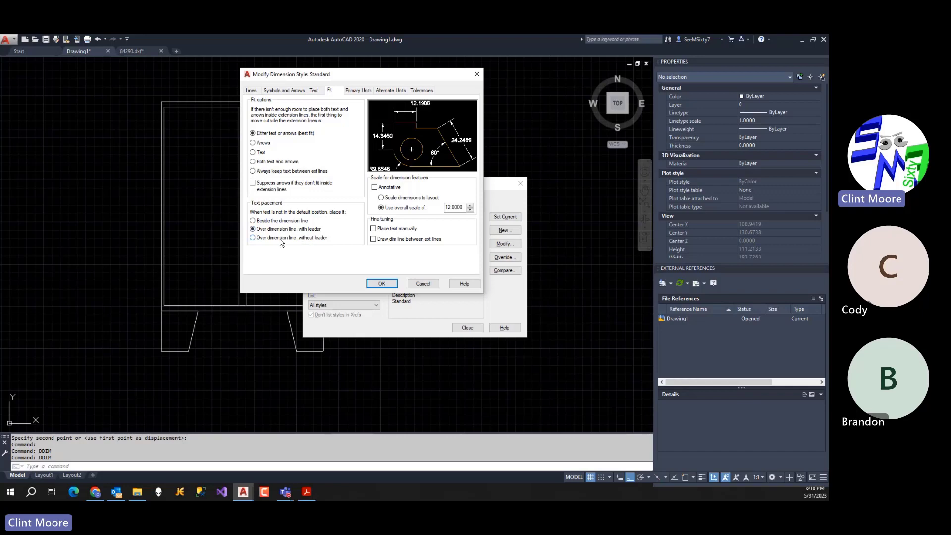
pyautogui.click(313, 90)
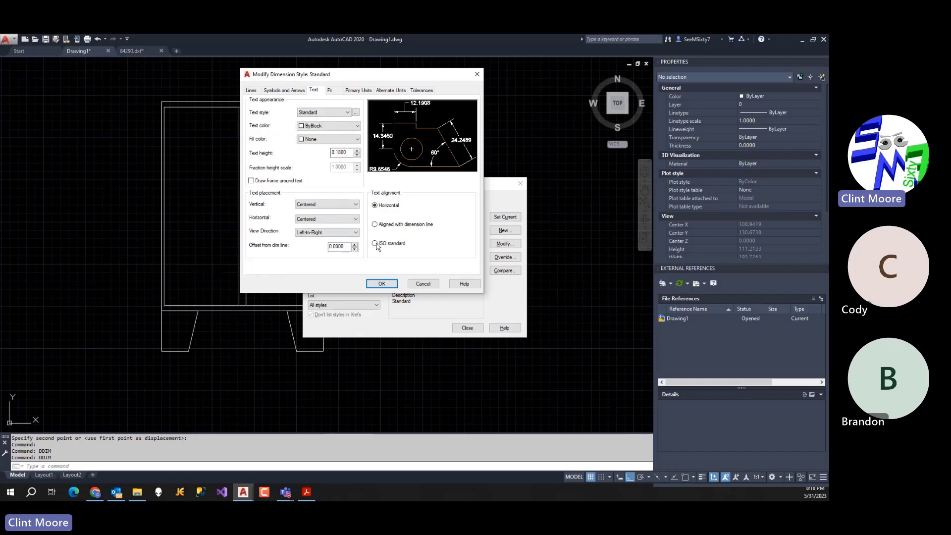
pyautogui.click(374, 225)
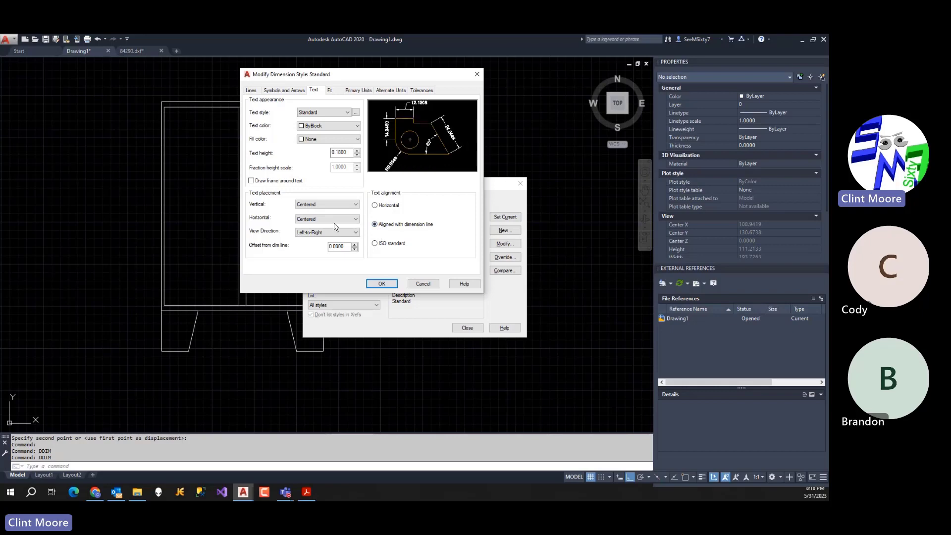
pyautogui.click(327, 204)
pyautogui.click(319, 218)
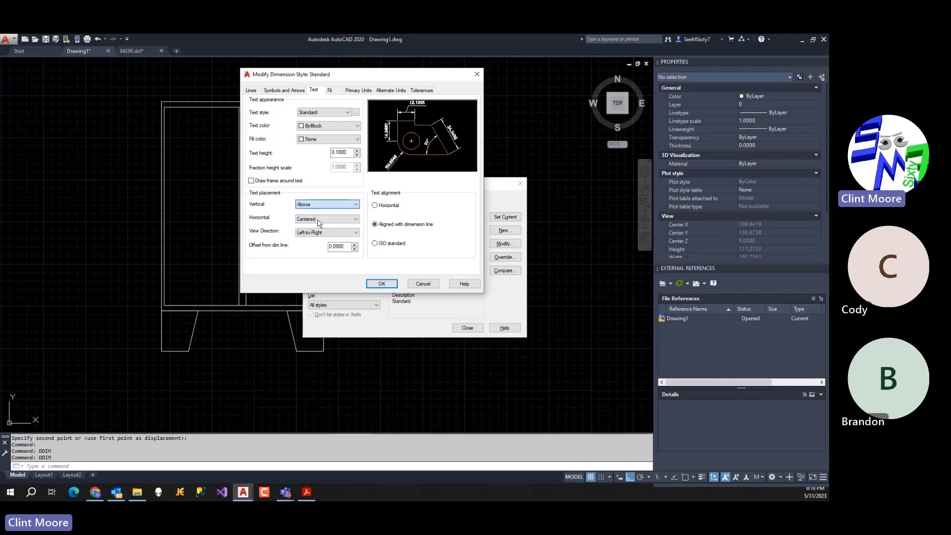
pyautogui.click(326, 219)
pyautogui.click(326, 224)
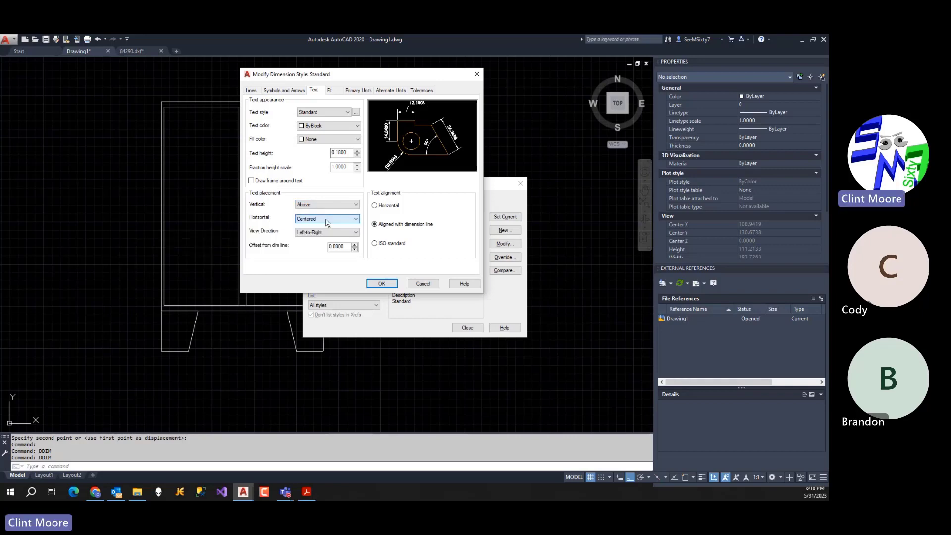
pyautogui.click(347, 246)
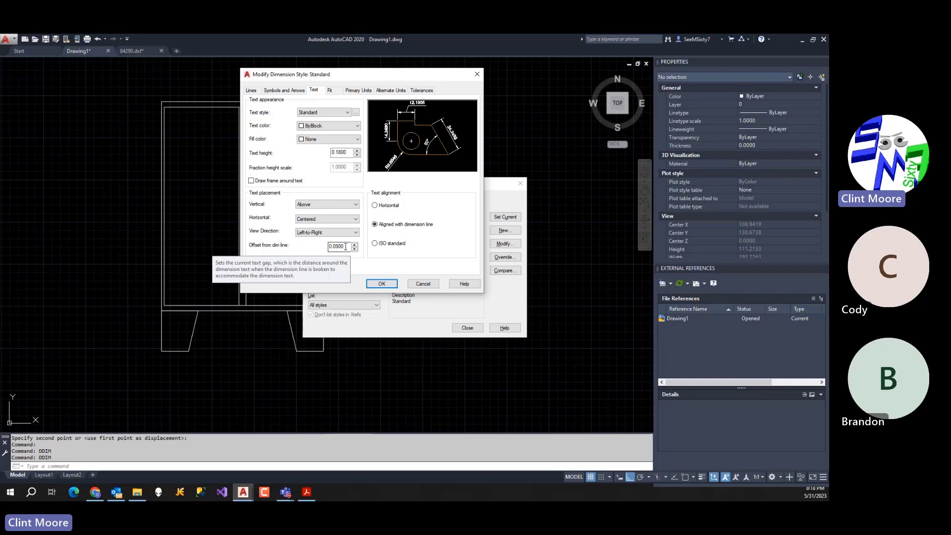
# Set the Standard dimension style's arrow size to 0.1875 and its dimension break size to .0625.
pyautogui.click(290, 90)
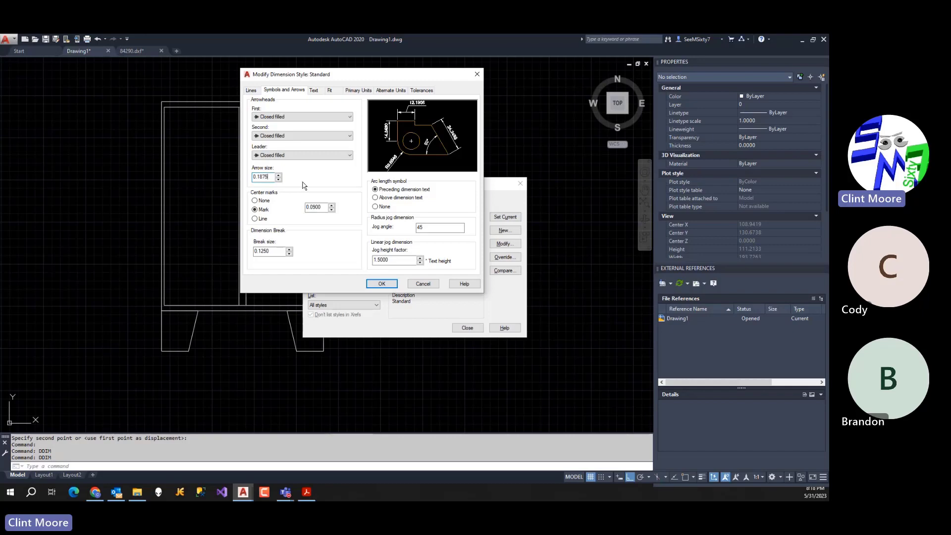
pyautogui.doubleClick(276, 252)
pyautogui.press('BackSpace')
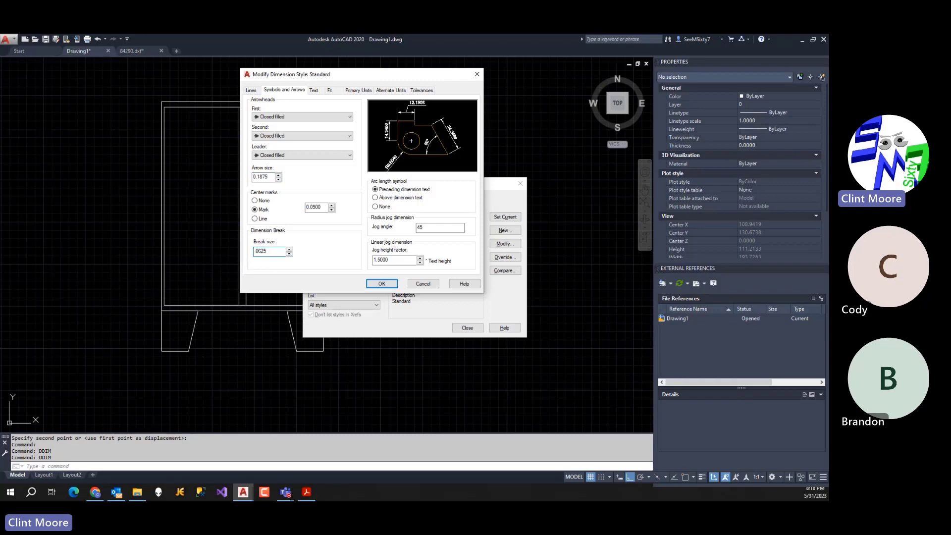
pyautogui.click(382, 284)
pyautogui.click(467, 327)
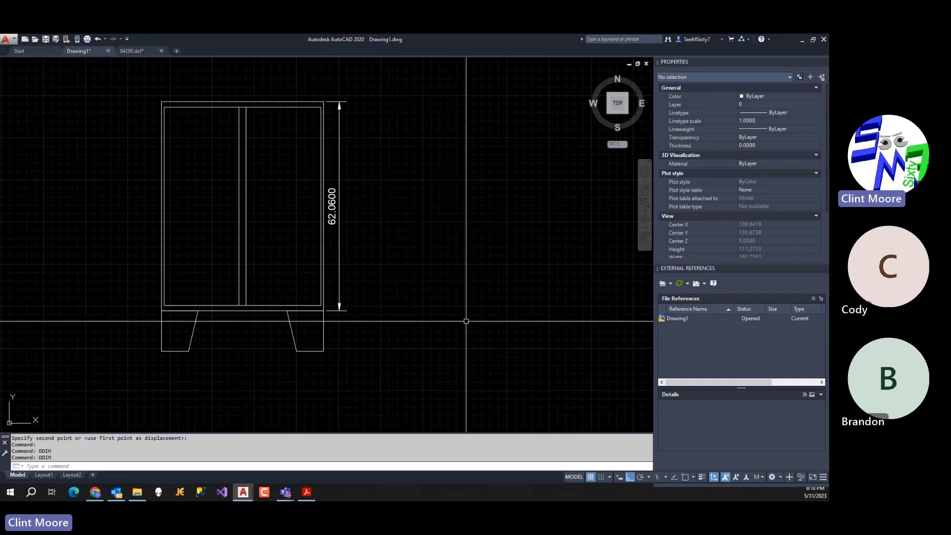
pyautogui.scroll(3, 363, 219)
pyautogui.scroll(-3, 325, 213)
# Stretch the enclosure's height dimension line farther out from the body's right edge.
pyautogui.moveTo(329, 219); pyautogui.dragTo(335, 213, button='middle')
pyautogui.click(324, 179)
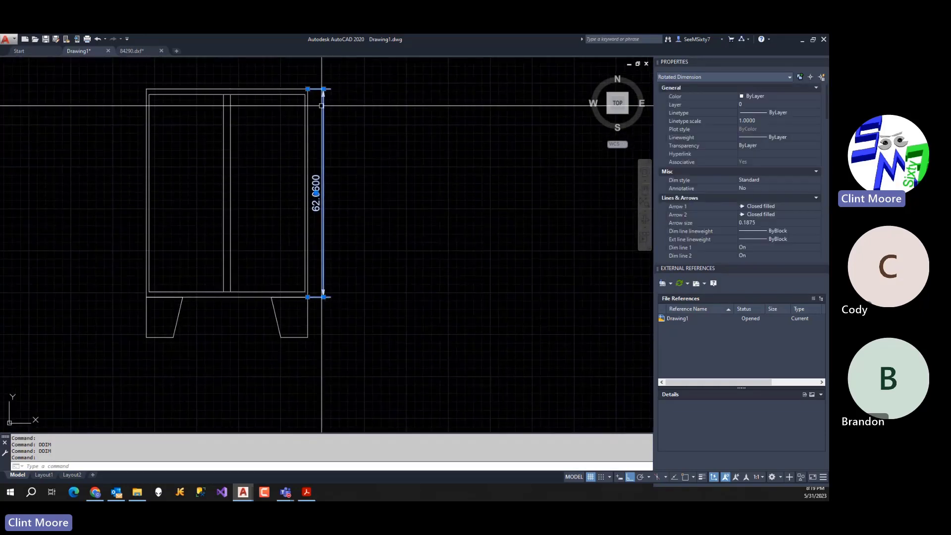
pyautogui.click(323, 89)
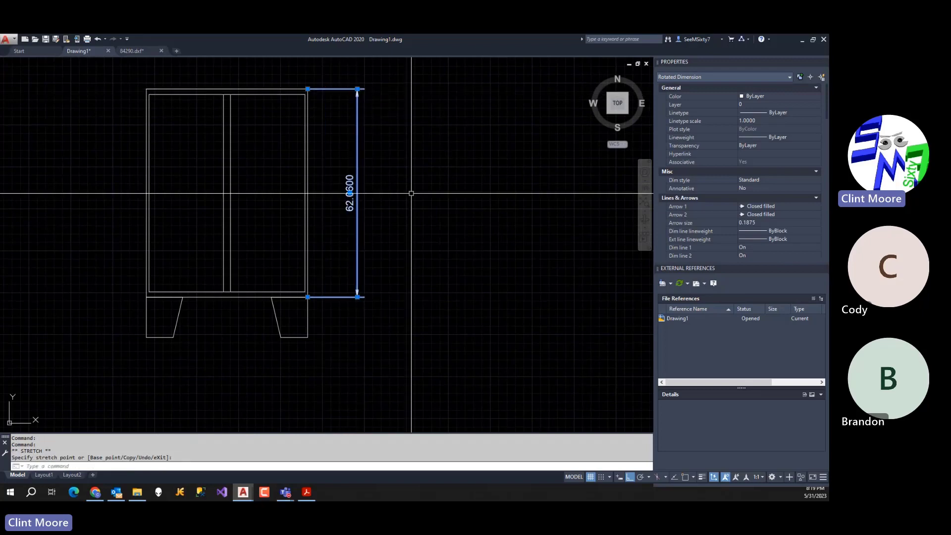
pyautogui.press('Escape')
pyautogui.press('Escape')
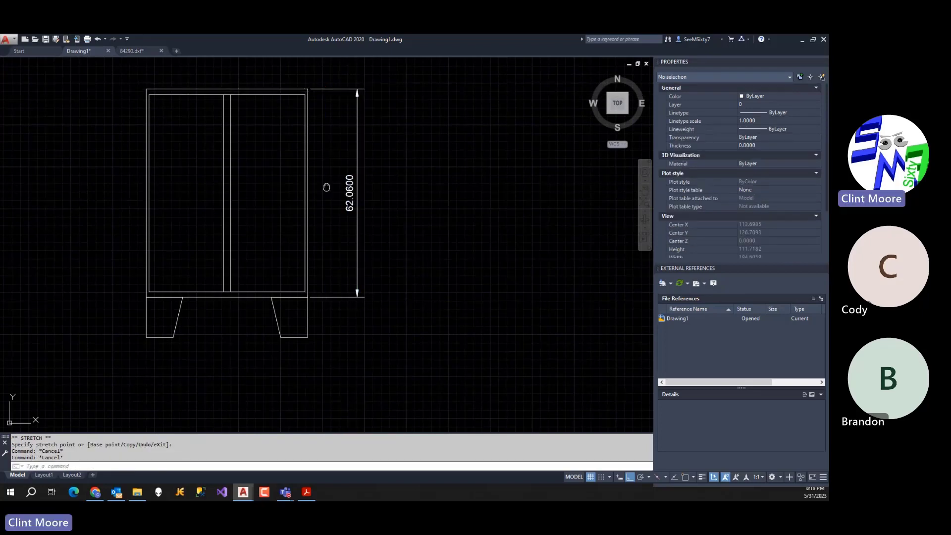
# Add a horizontal dimension for the enclosure body's width between its upper corner endpoints, placed just above the top edge.
pyautogui.moveTo(234, 162); pyautogui.dragTo(328, 177, button='middle')
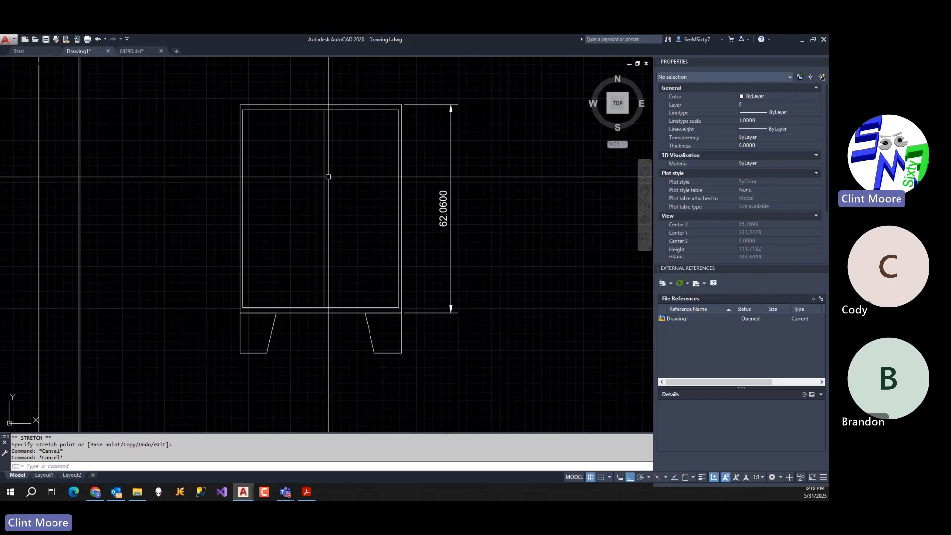
pyautogui.moveTo(319, 121); pyautogui.dragTo(323, 168, button='middle')
pyautogui.write('d')
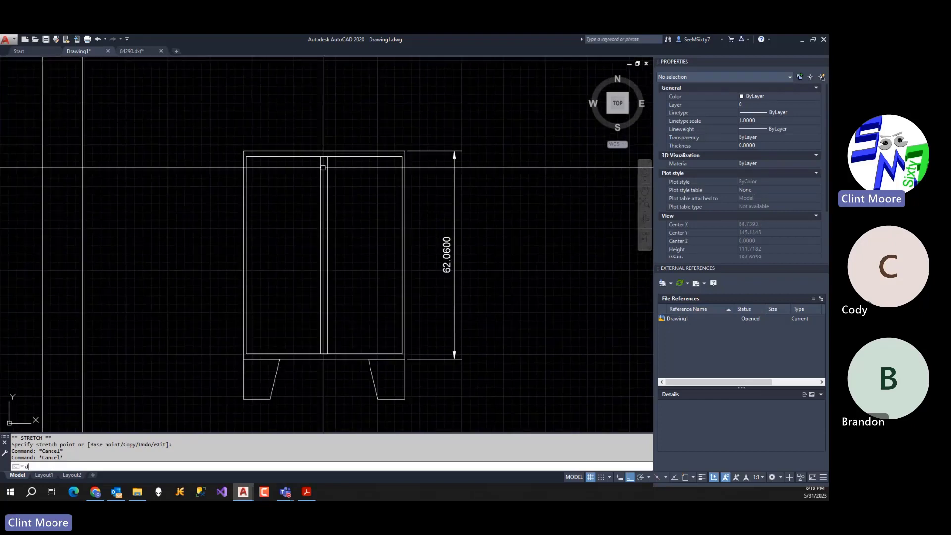
pyautogui.write('imhor')
pyautogui.press('Return')
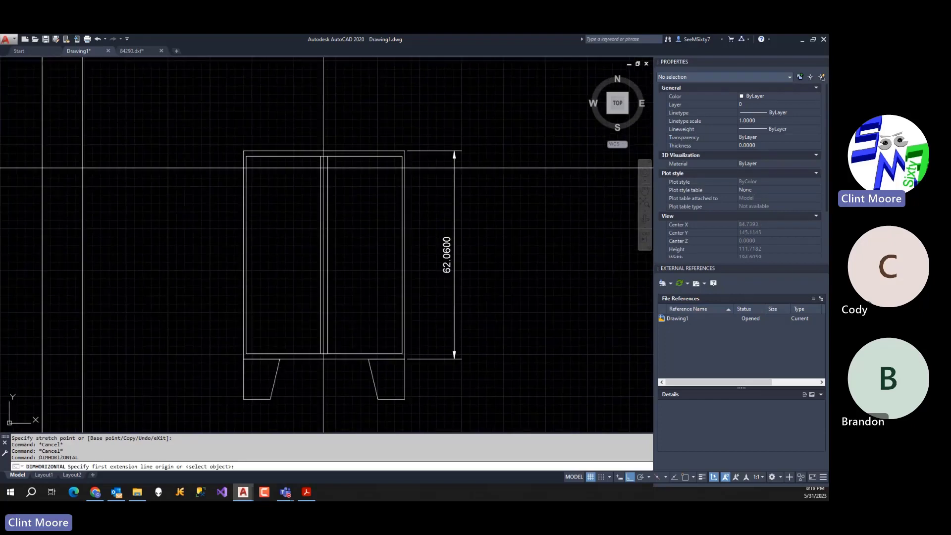
pyautogui.write('endp')
pyautogui.press('Return')
pyautogui.click(243, 151)
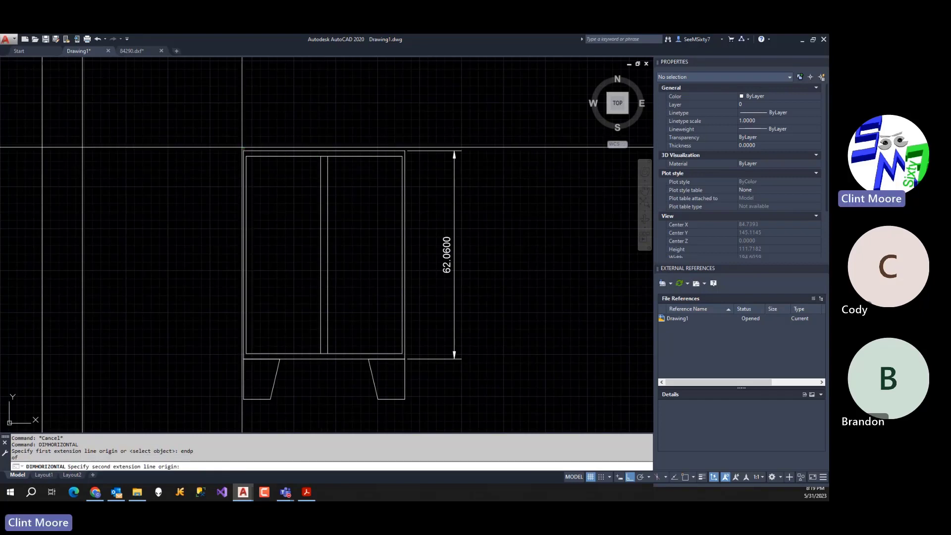
pyautogui.press('Return')
pyautogui.click(405, 151)
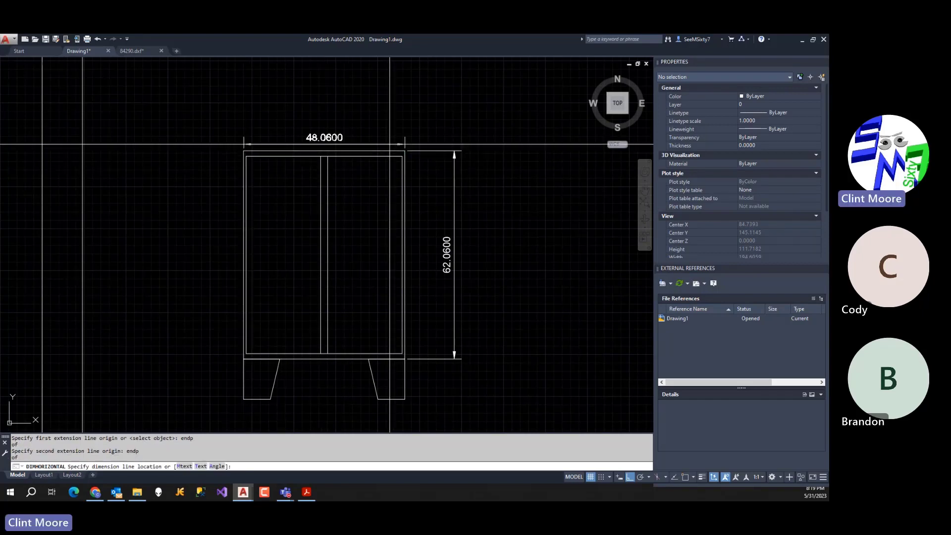
pyautogui.click(384, 128)
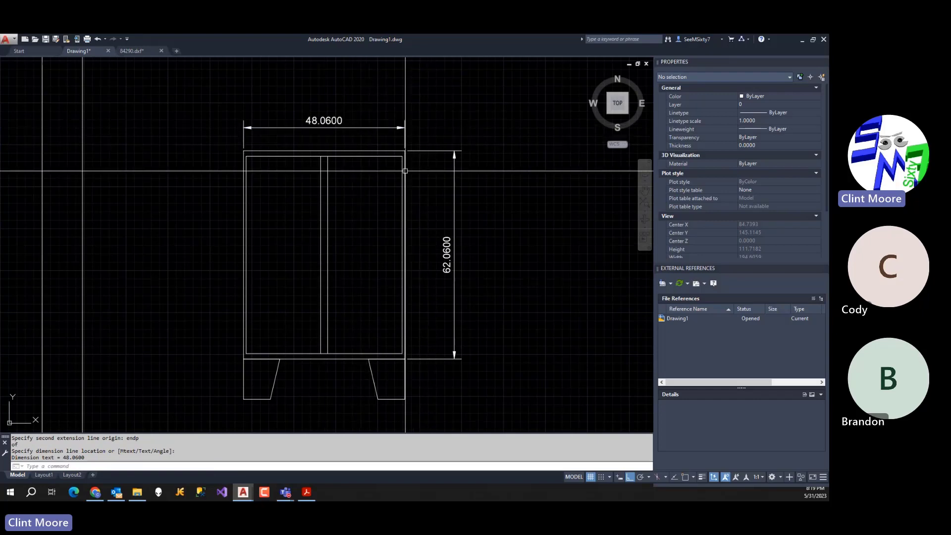
# Add a vertical dimension for the leg stand's height at the enclosure's right side, aligned with the body's height dimension line.
pyautogui.moveTo(437, 329); pyautogui.dragTo(454, 265, button='middle')
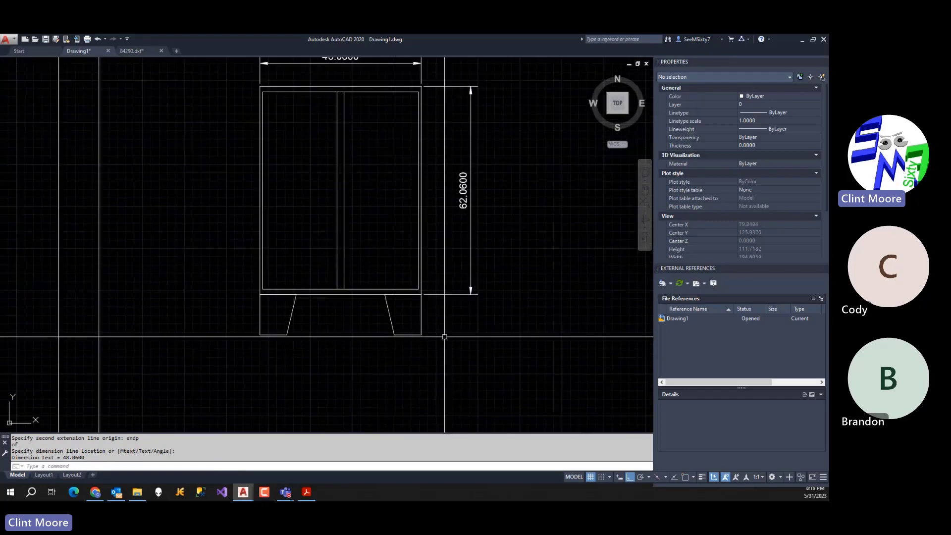
pyautogui.write('dim')
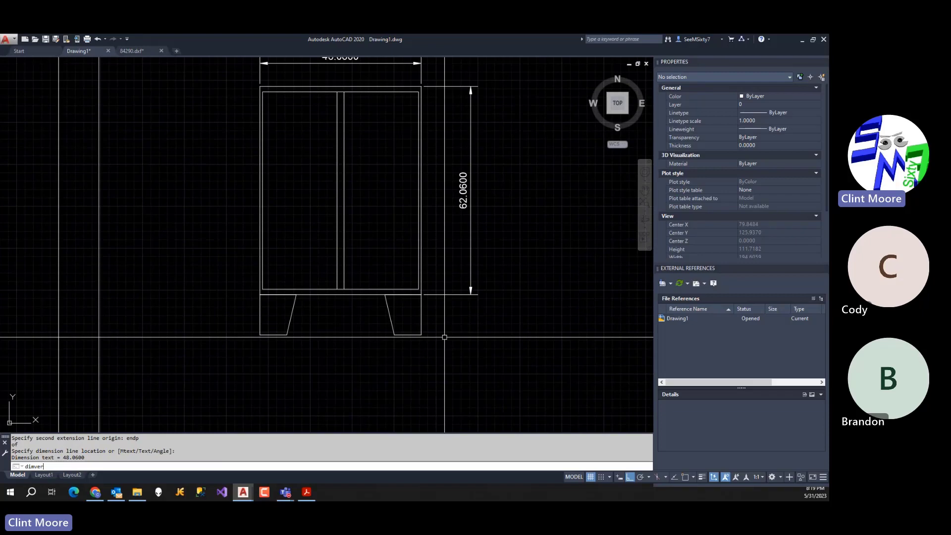
pyautogui.write('ver')
pyautogui.press('Return')
pyautogui.write('endp')
pyautogui.press('Return')
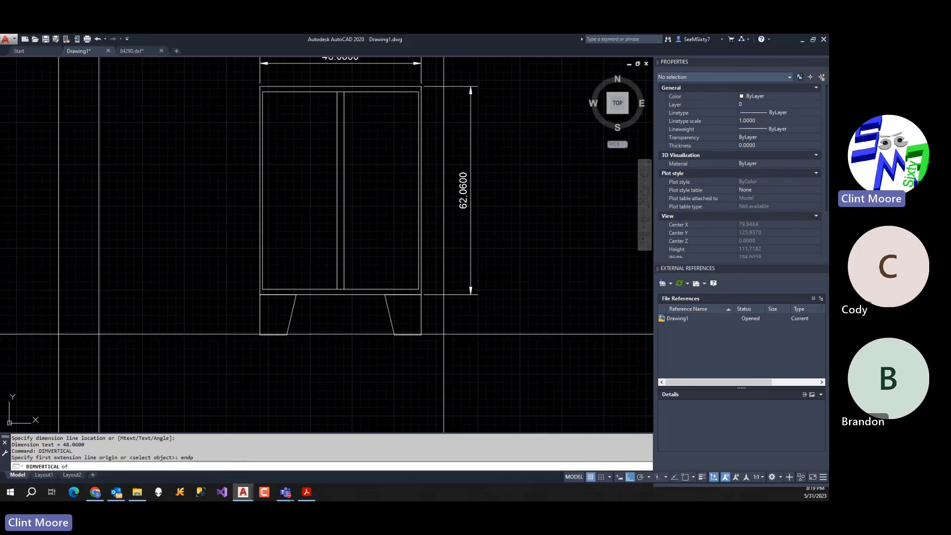
pyautogui.click(422, 335)
pyautogui.write('endp')
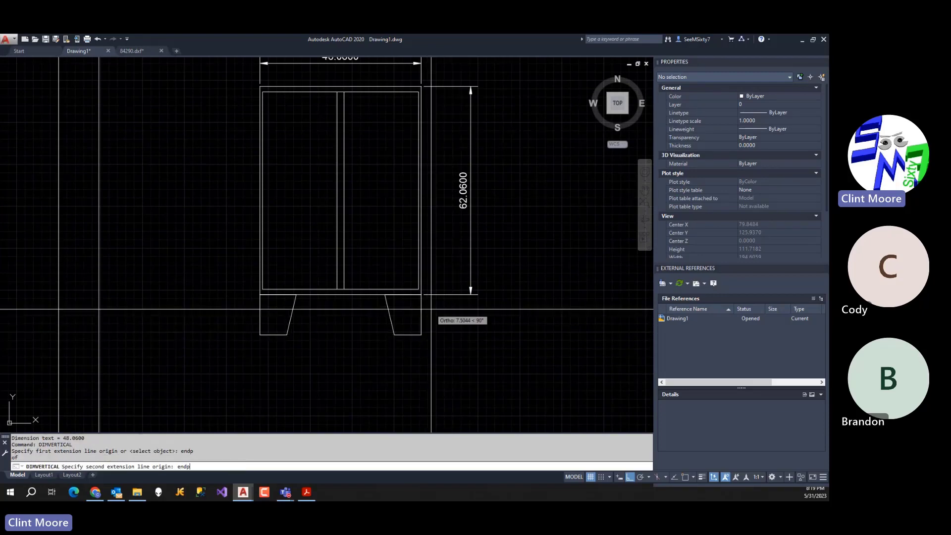
pyautogui.press('Return')
pyautogui.click(421, 295)
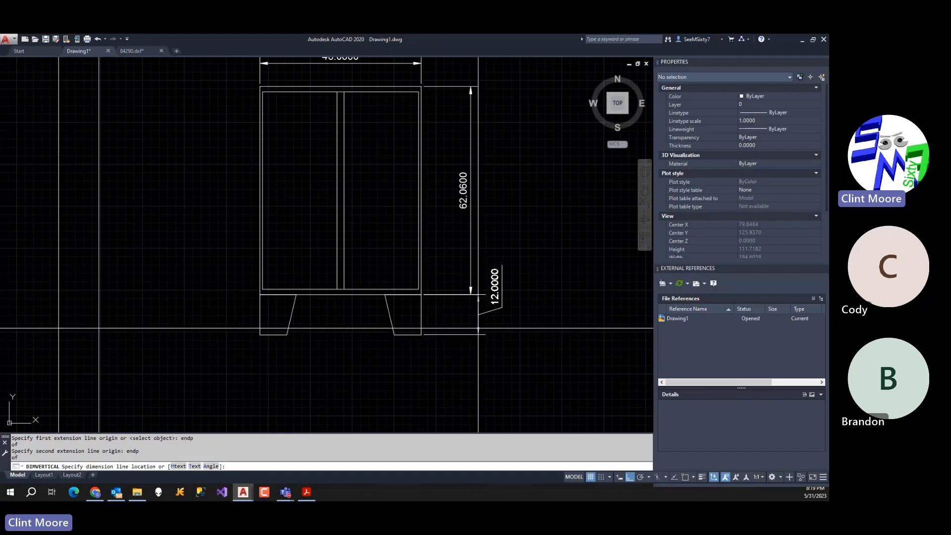
pyautogui.write('nea')
pyautogui.press('Return')
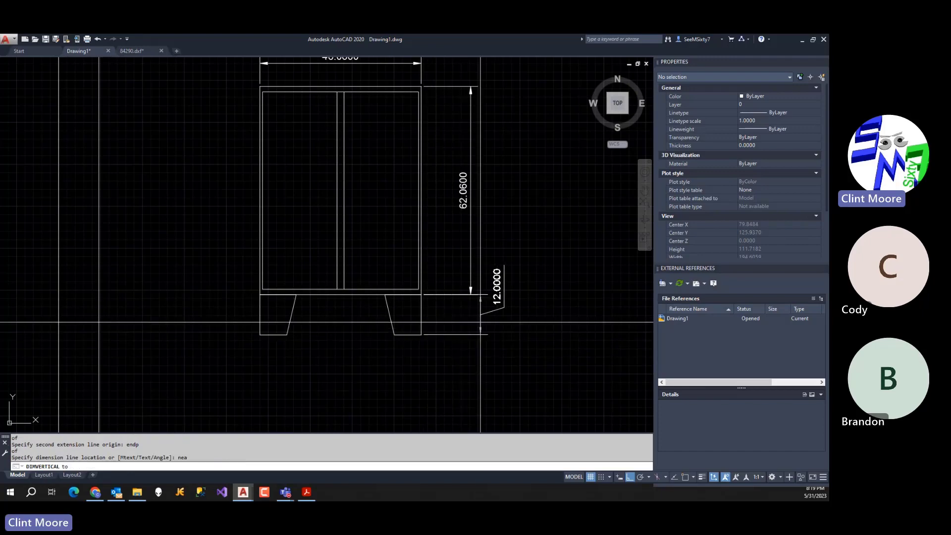
pyautogui.click(470, 273)
pyautogui.scroll(4, 509, 322)
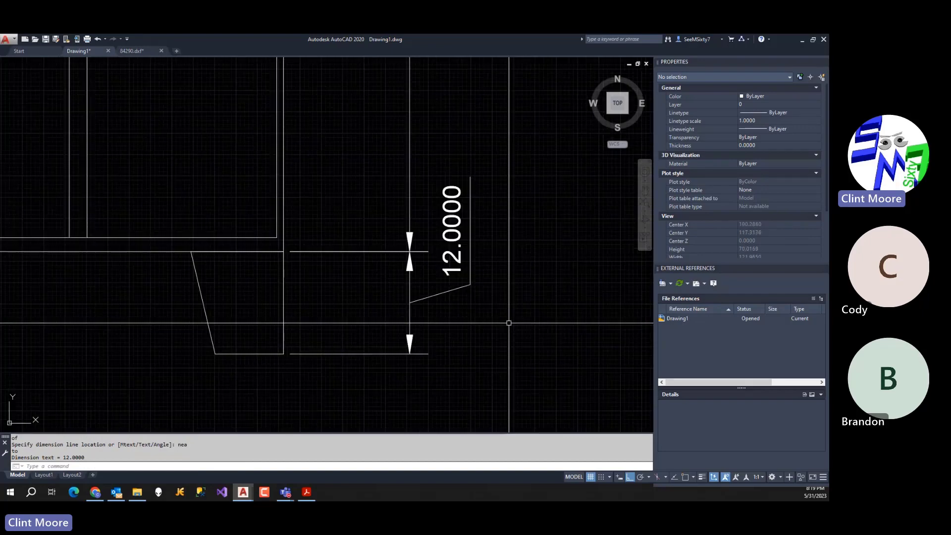
pyautogui.scroll(-6, 484, 287)
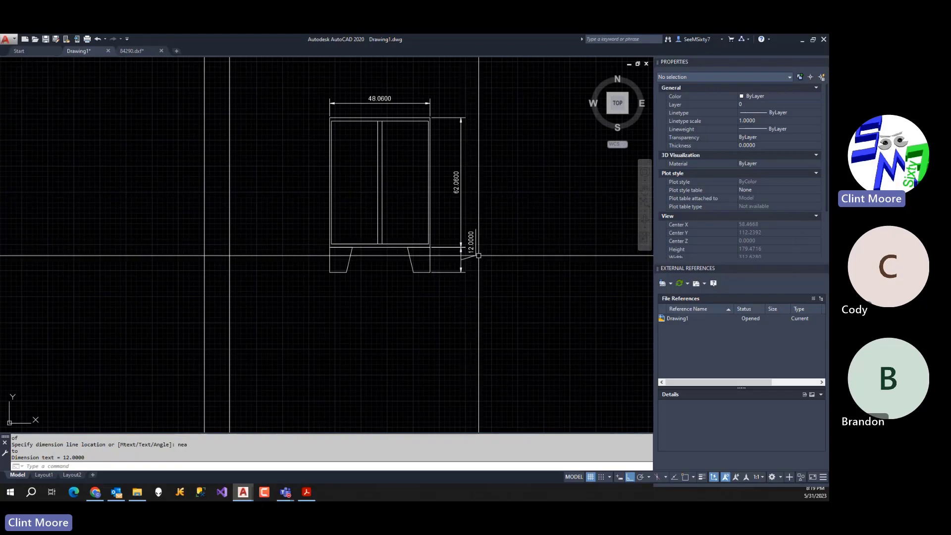
# Open the Standard dimension style for modification at its primary units settings.
pyautogui.write('ddim')
pyautogui.press('Return')
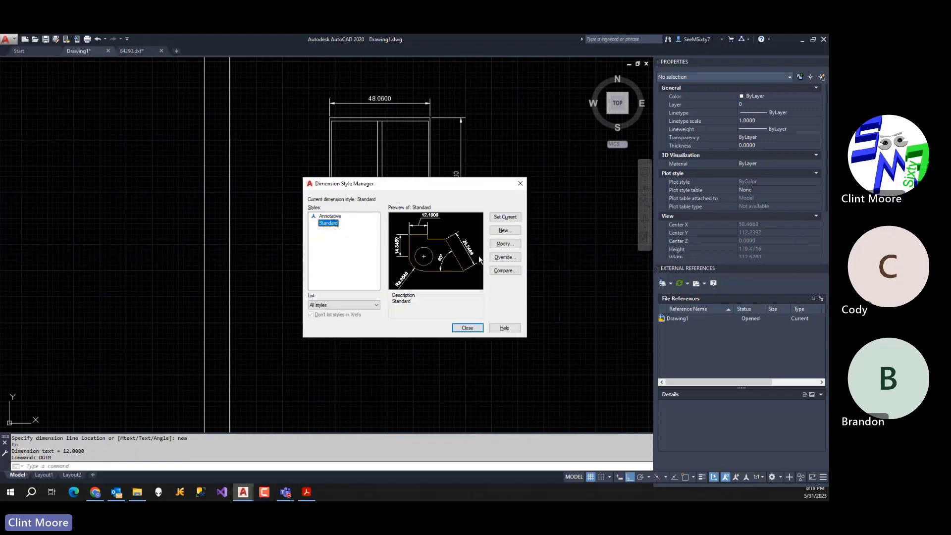
pyautogui.click(511, 244)
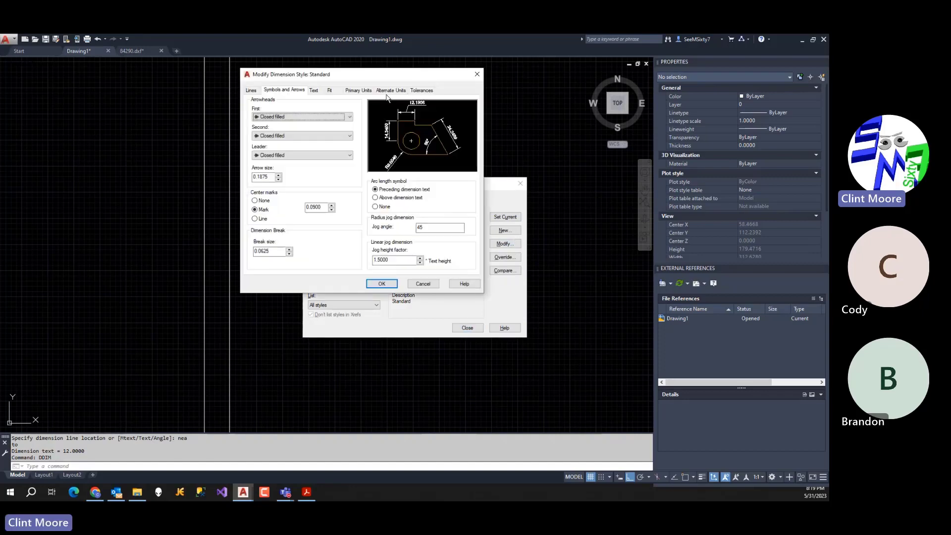
pyautogui.click(359, 90)
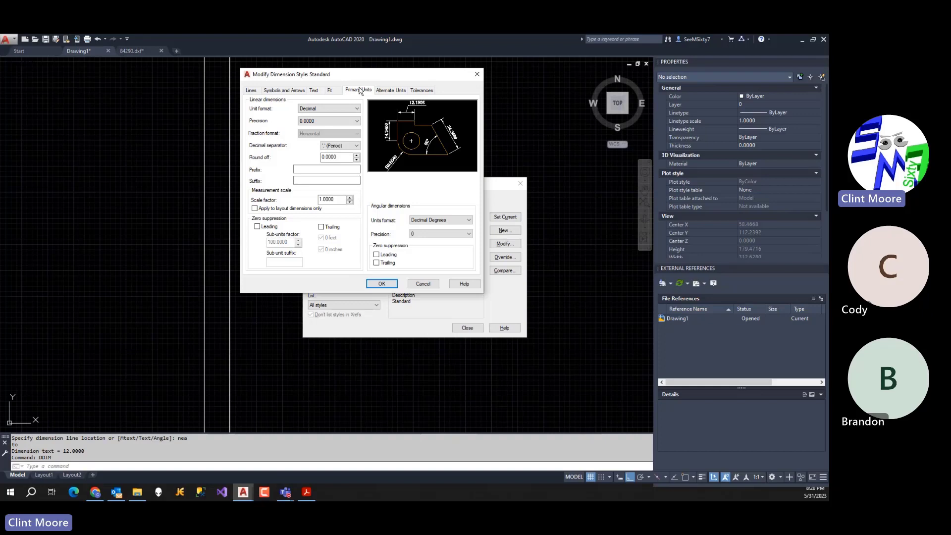
pyautogui.click(379, 91)
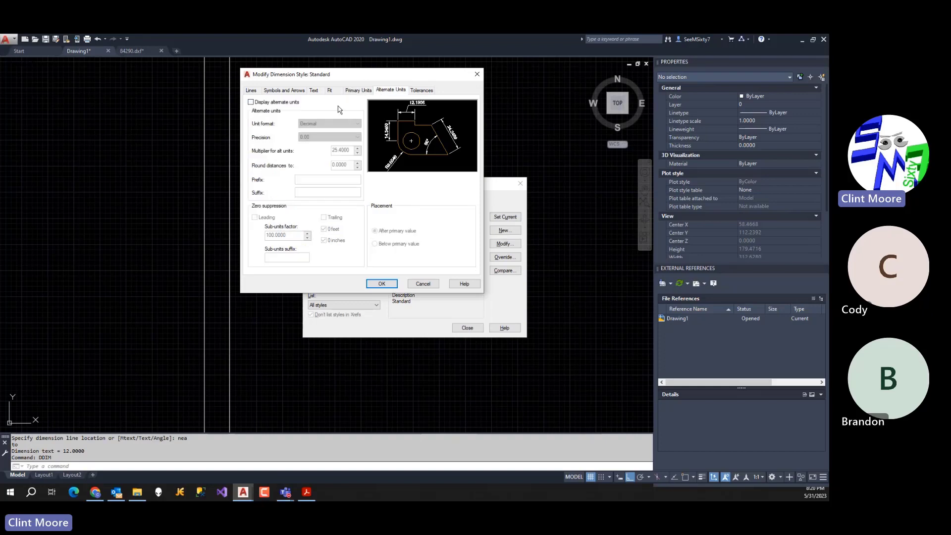
pyautogui.click(251, 102)
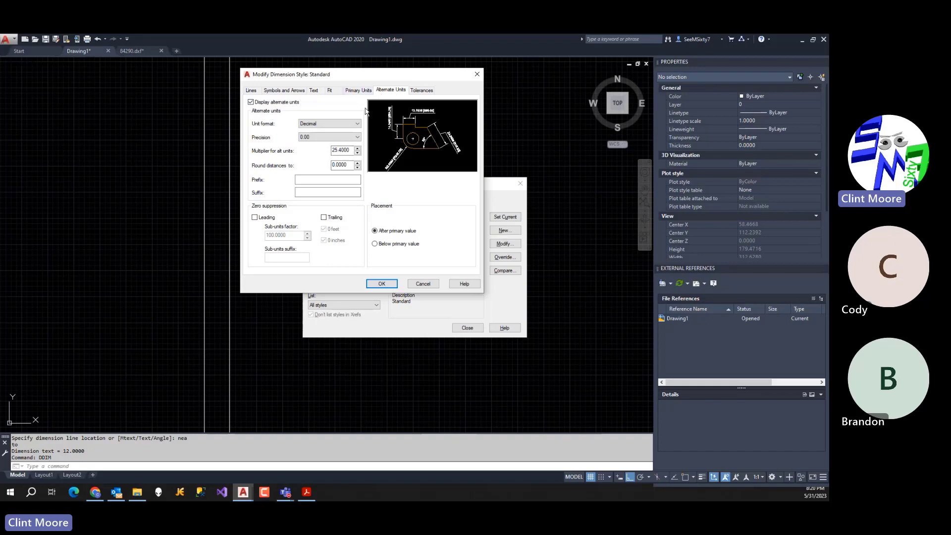
pyautogui.click(251, 103)
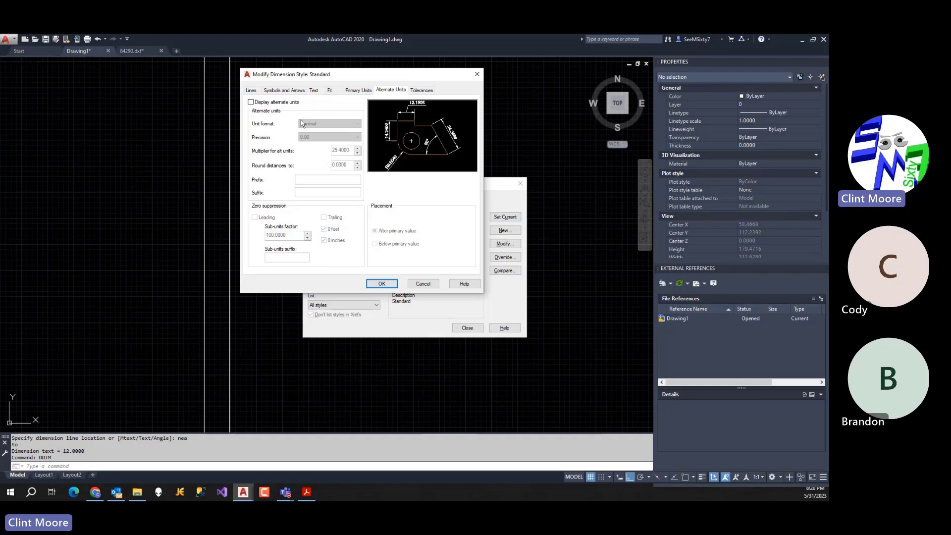
# Set the Standard dimension style's primary linear precision to 0.00 and save the style.
pyautogui.click(363, 92)
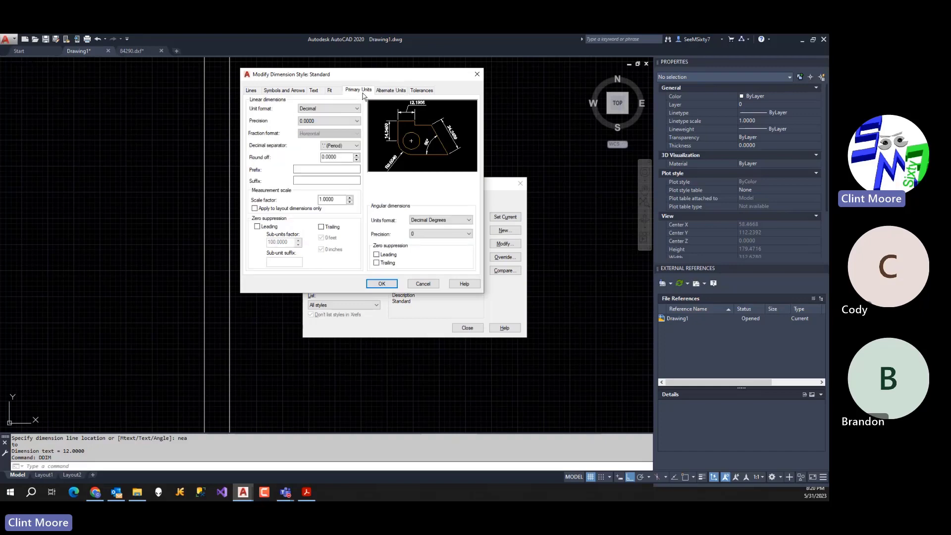
pyautogui.click(347, 122)
pyautogui.click(322, 140)
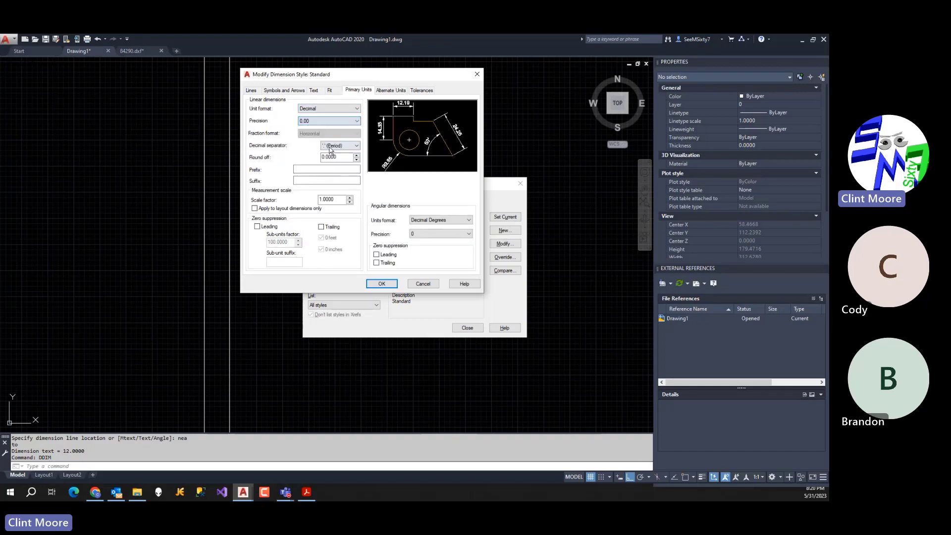
pyautogui.click(388, 288)
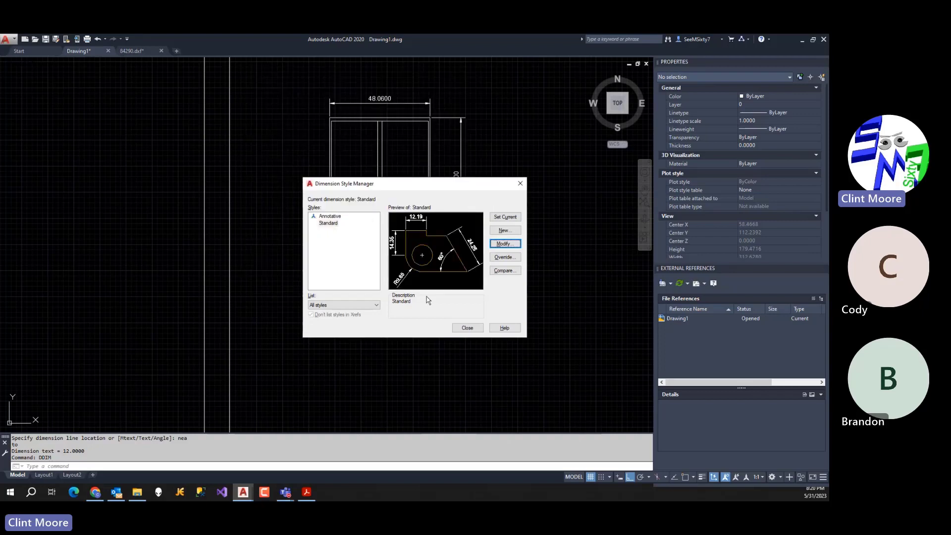
pyautogui.click(467, 328)
# Check the front view's dimension text and its fit, and compare with the view layout in the 84290.dxf reference drawing.
pyautogui.scroll(2, 463, 237)
pyautogui.scroll(3, 464, 244)
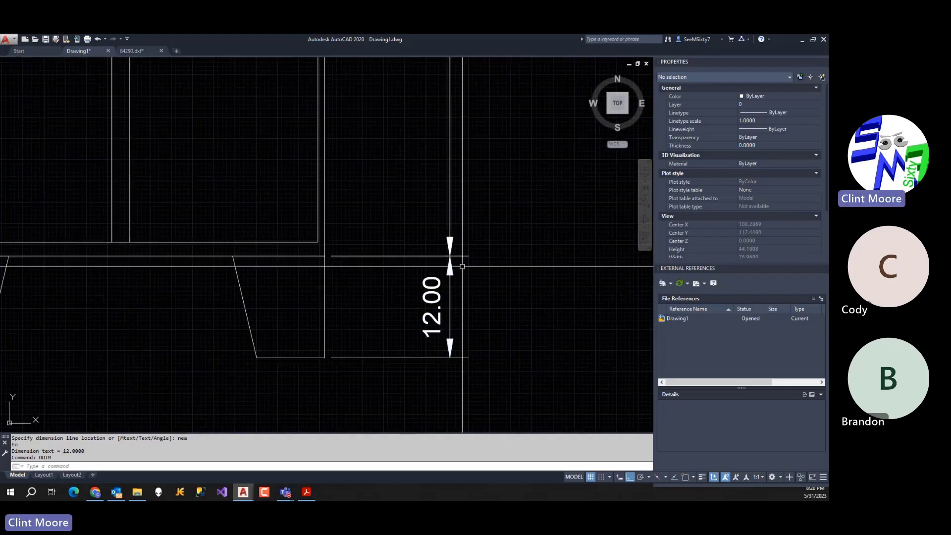
pyautogui.scroll(-3, 463, 260)
pyautogui.moveTo(466, 174); pyautogui.dragTo(485, 254, button='middle')
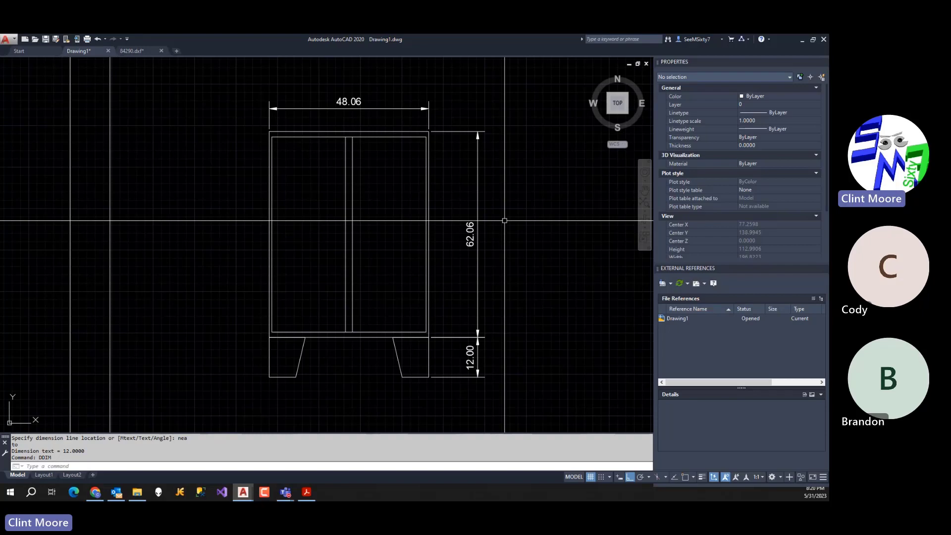
pyautogui.scroll(-2, 448, 256)
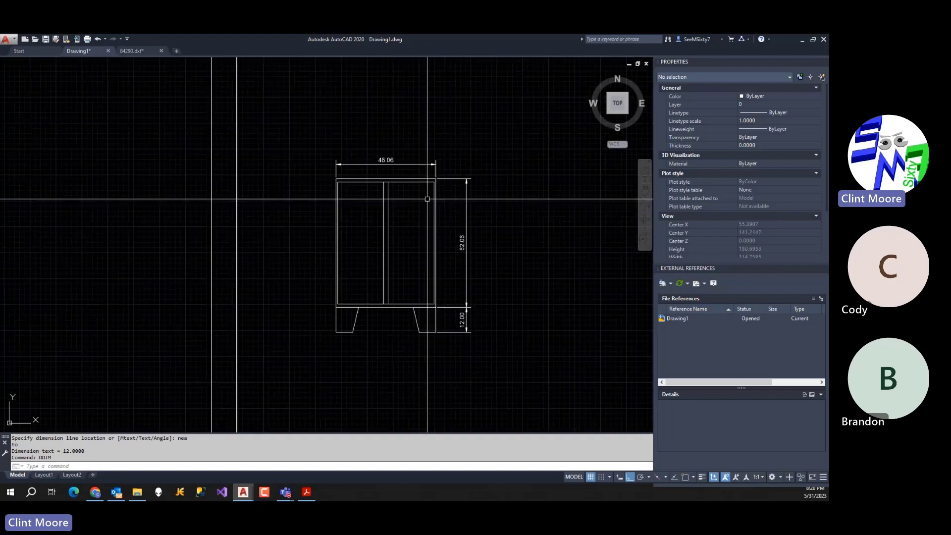
pyautogui.click(131, 52)
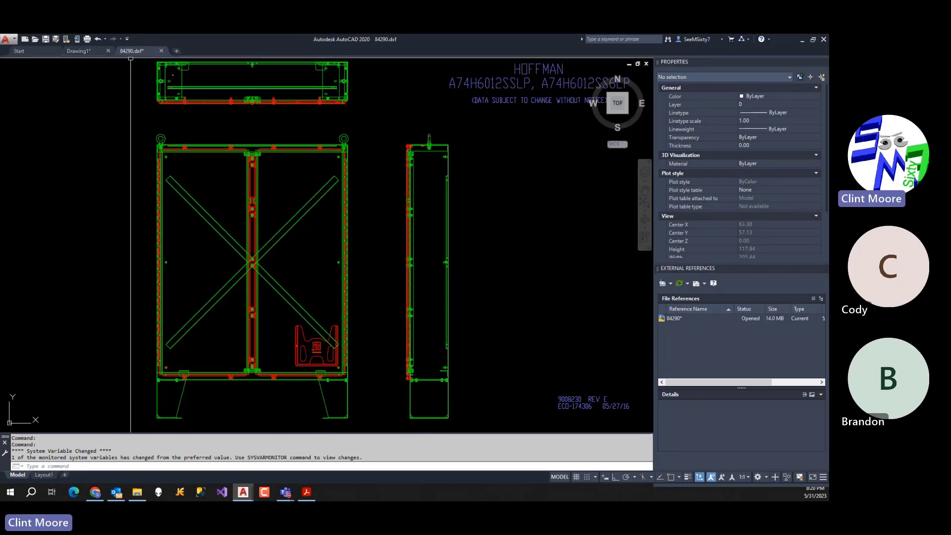
pyautogui.click(91, 50)
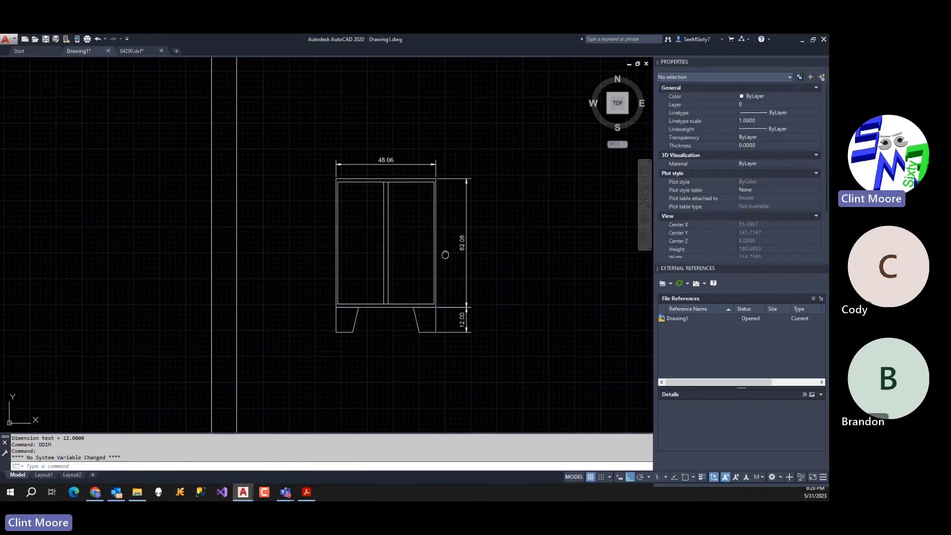
# Draw a horizontal projection line rightward from the enclosure body's upper-right corner endpoint, well past the height dimension.
pyautogui.moveTo(446, 255); pyautogui.dragTo(369, 245, button='middle')
pyautogui.scroll(4, 336, 180)
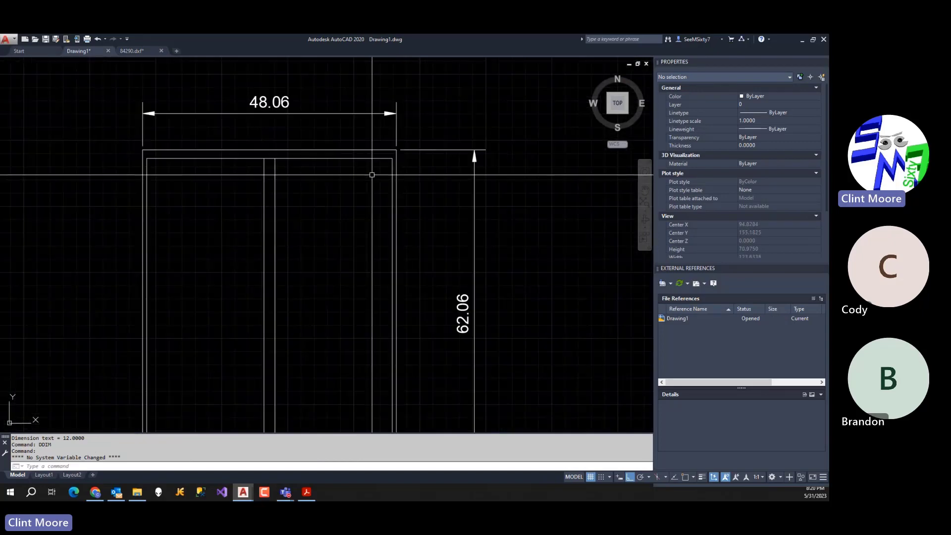
pyautogui.moveTo(546, 155); pyautogui.dragTo(395, 149, button='middle')
pyautogui.write('l')
pyautogui.press('Return')
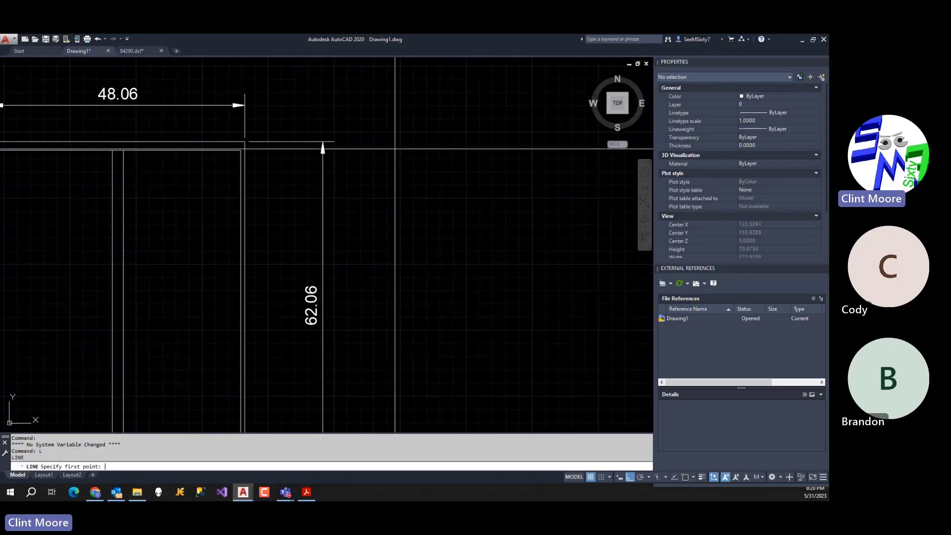
pyautogui.write('endp')
pyautogui.press('Return')
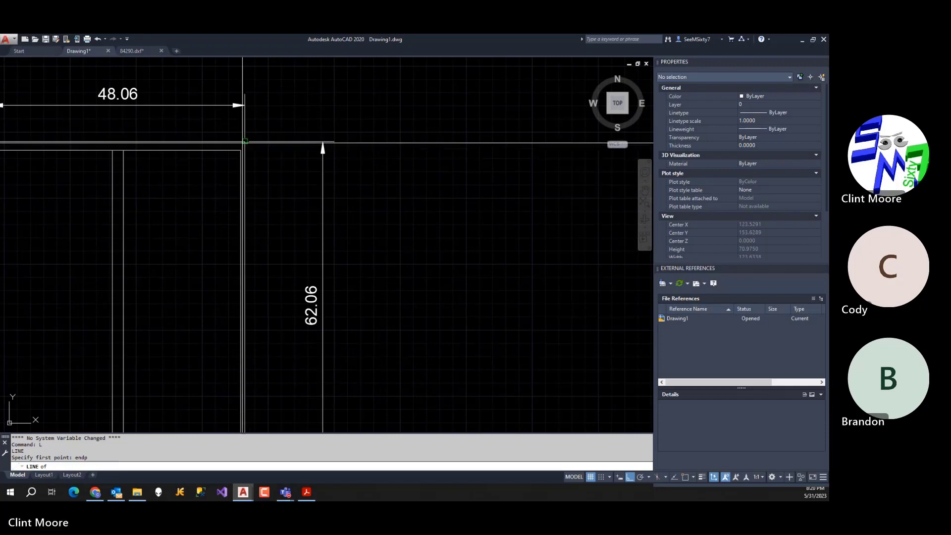
pyautogui.click(244, 142)
pyautogui.scroll(-4, 429, 166)
pyautogui.moveTo(429, 166); pyautogui.dragTo(288, 160, button='middle')
pyautogui.click(425, 170)
pyautogui.press('Return')
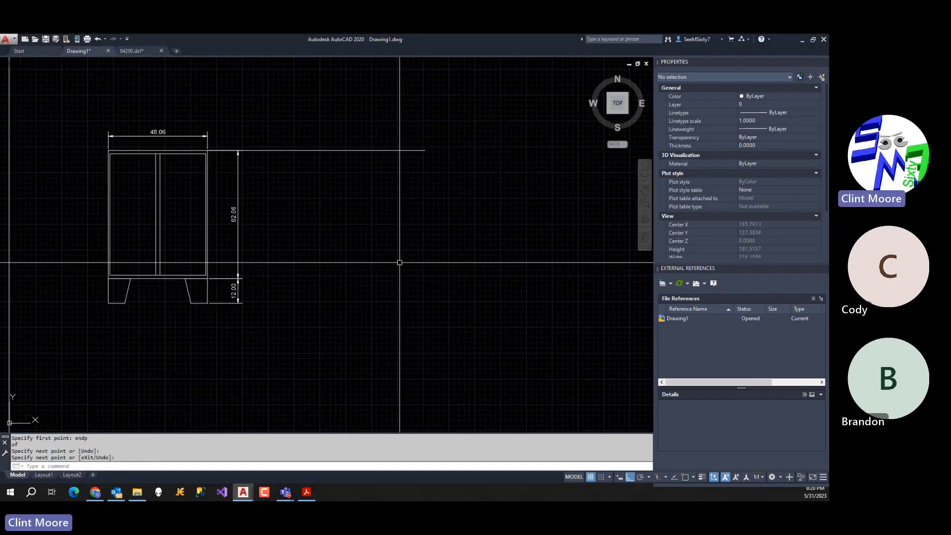
# Draw a matching horizontal projection line rightward from the enclosure body's lower-right corner endpoint.
pyautogui.press('Return')
pyautogui.write('endp')
pyautogui.press('Return')
pyautogui.scroll(4, 235, 301)
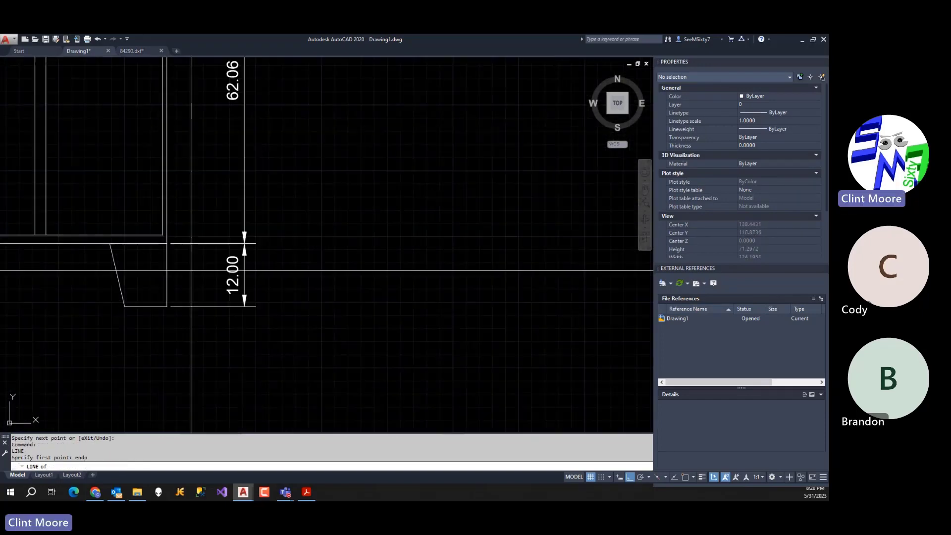
pyautogui.click(166, 244)
pyautogui.scroll(-4, 456, 279)
pyautogui.scroll(-2, 456, 279)
pyautogui.click(519, 279)
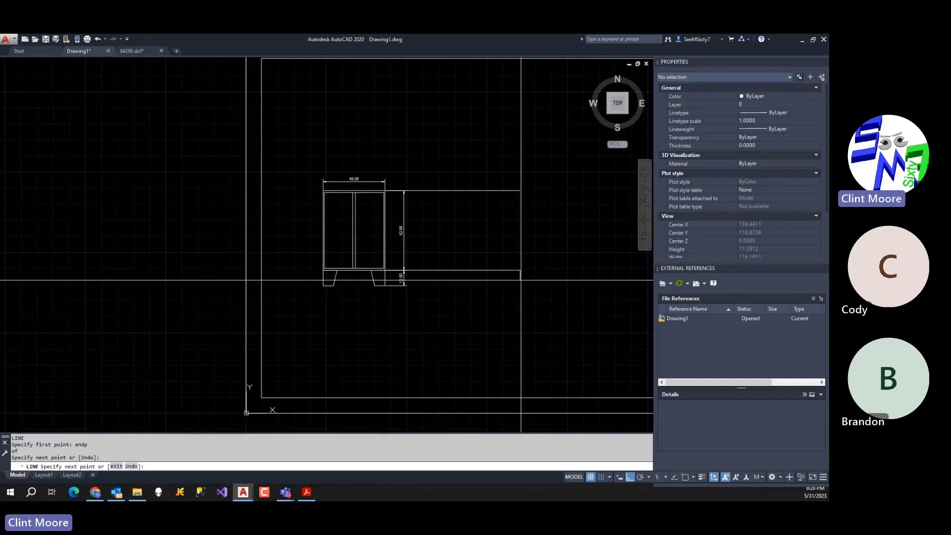
pyautogui.press('Return')
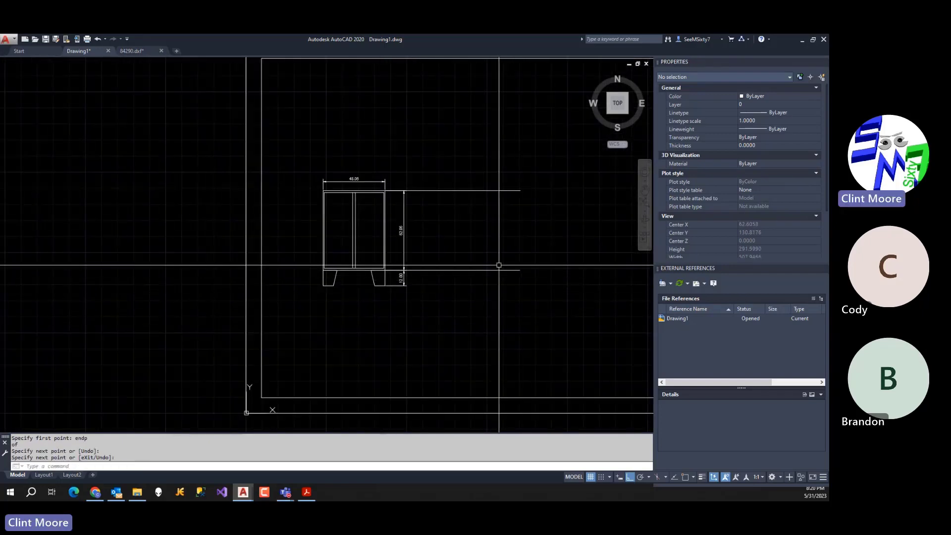
# Draw a vertical line from the lower projection line's midpoint perpendicular to the upper projection line for the side view.
pyautogui.write('L')
pyautogui.press('Return')
pyautogui.write('mid')
pyautogui.press('Return')
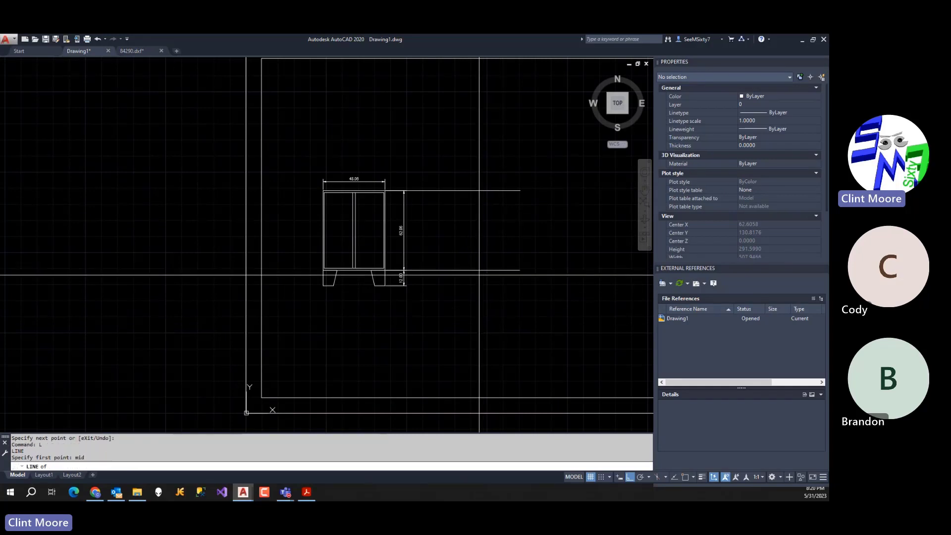
pyautogui.click(470, 270)
pyautogui.write('pe')
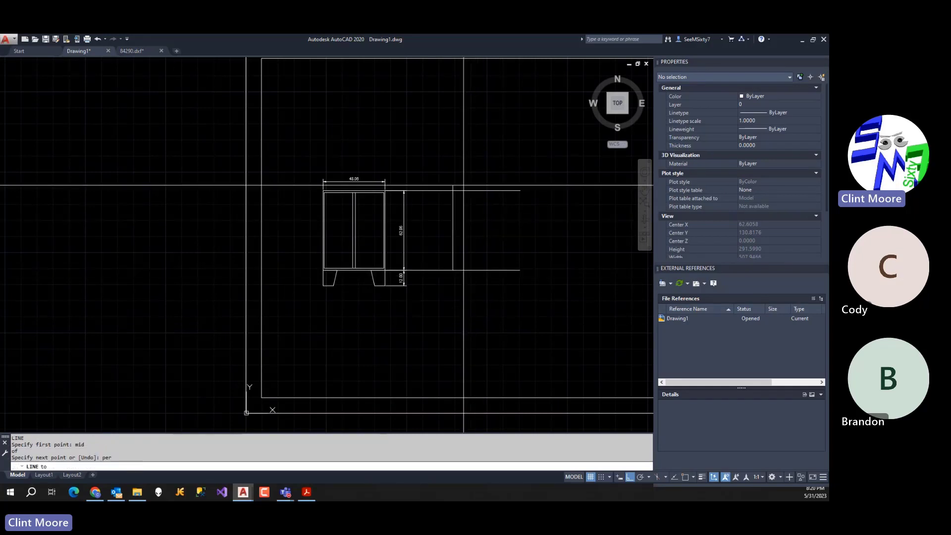
pyautogui.write('r')
pyautogui.press('Return')
pyautogui.click(484, 208)
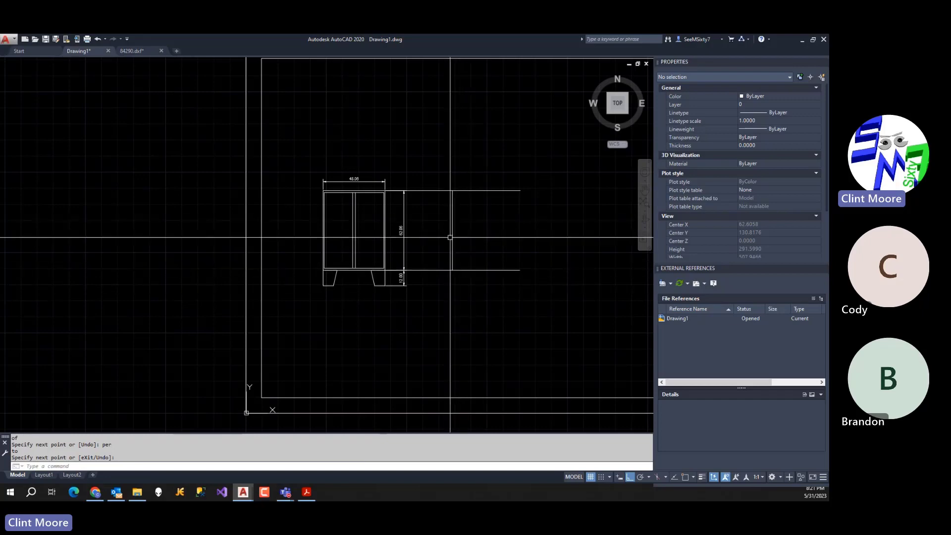
# Switch to Spec-00378.pdf in Acrobat and examine the side view and its neighbouring dimensions on page 2.
pyautogui.scroll(4, 450, 236)
pyautogui.scroll(2, 456, 198)
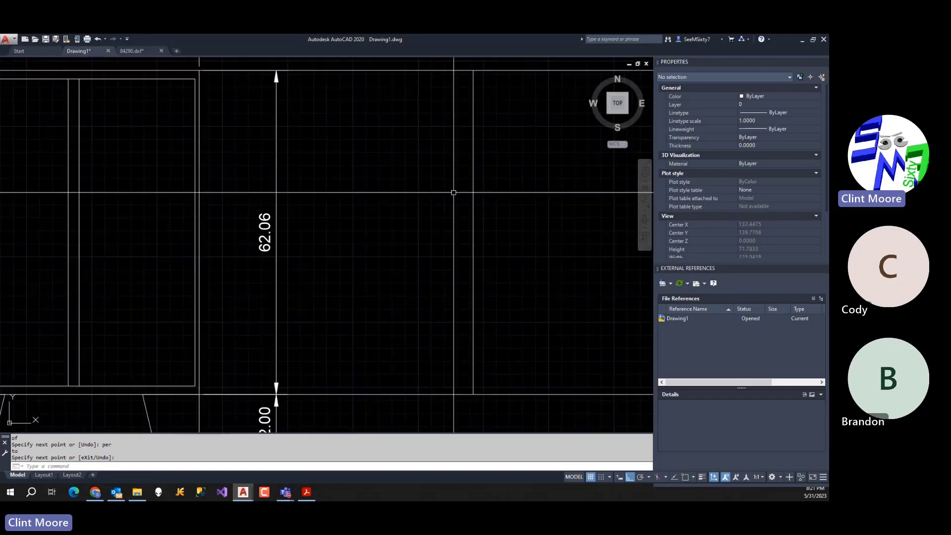
pyautogui.click(307, 491)
pyautogui.scroll(-1, 578, 304)
pyautogui.scroll(-3, 581, 302)
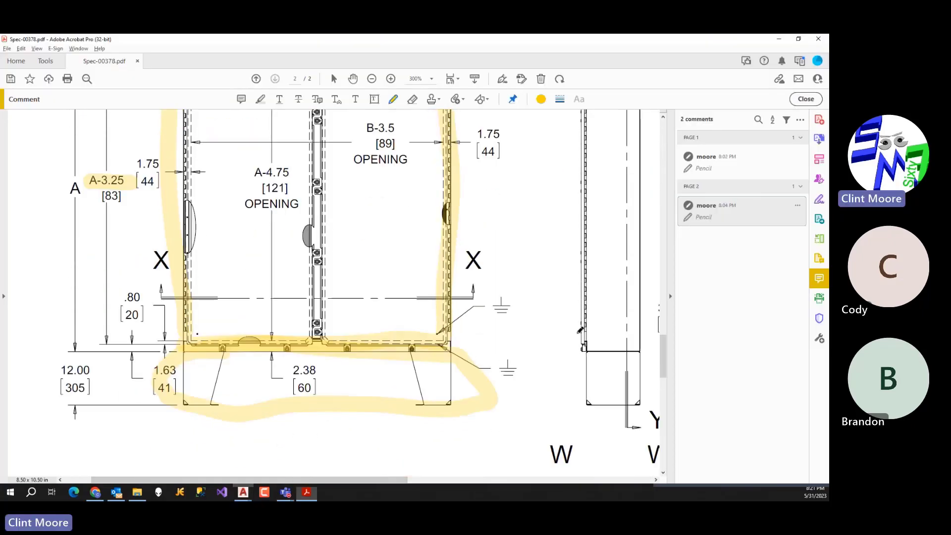
pyautogui.moveTo(399, 481); pyautogui.dragTo(468, 482)
pyautogui.scroll(-2, 488, 376)
pyautogui.scroll(3, 488, 366)
pyautogui.hotkey('ctrl', '2')
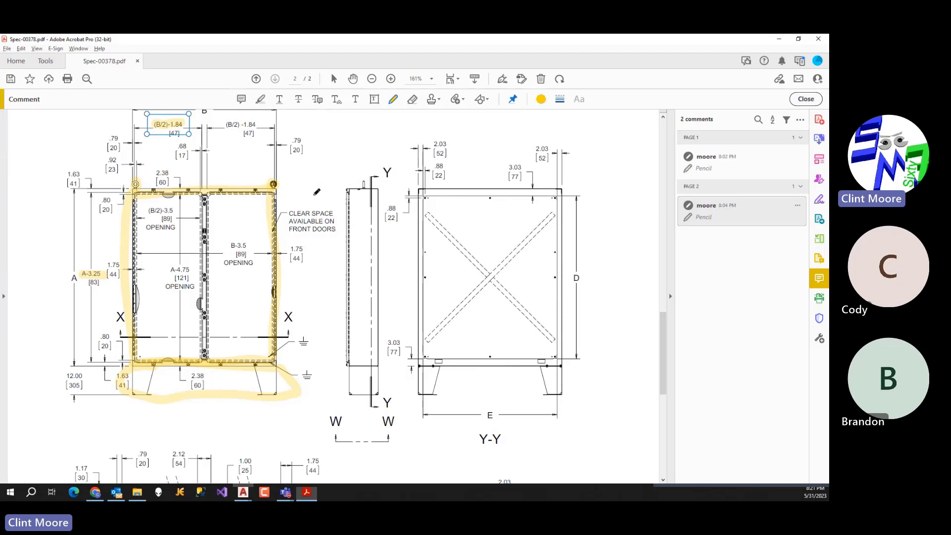
# Examine the C depth and 1.17 dimensions in section X-X, and the AxBxC sizes listed for A62H4812SSLP on page 1 of the specification.
pyautogui.scroll(5, 283, 151)
pyautogui.scroll(4, 283, 151)
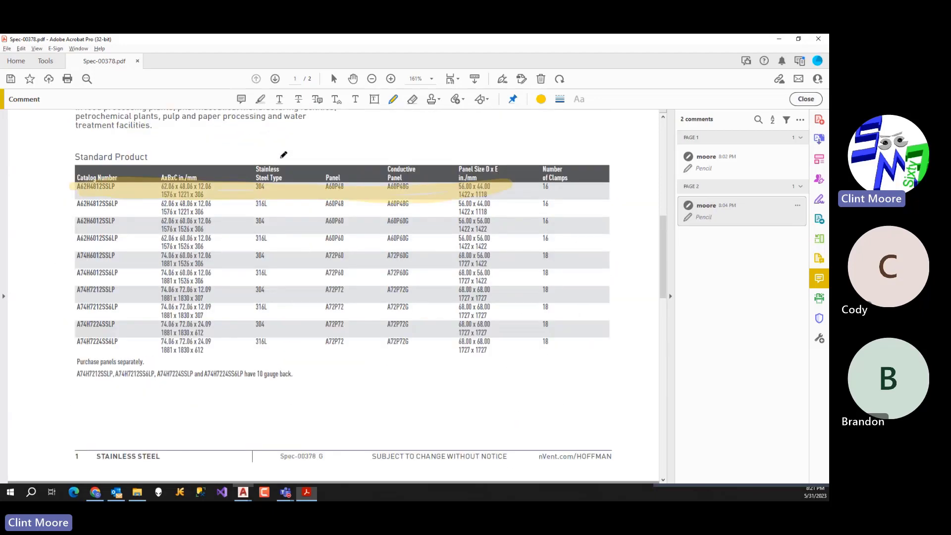
pyautogui.scroll(-9, 209, 209)
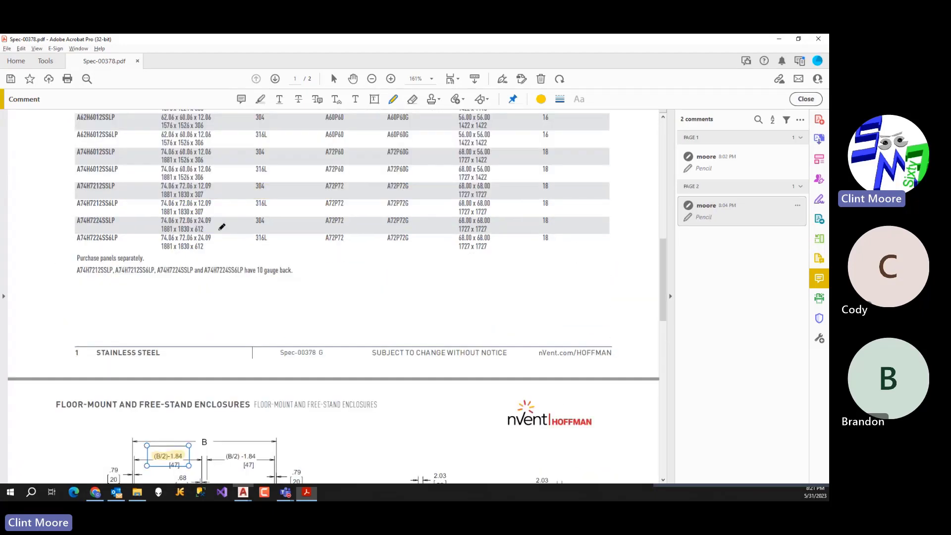
pyautogui.scroll(-1, 357, 298)
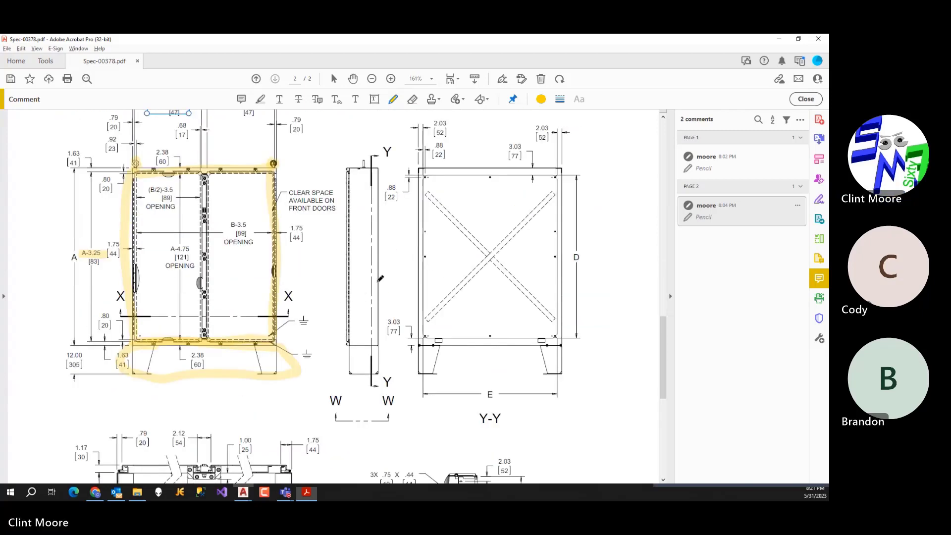
pyautogui.scroll(-3, 380, 303)
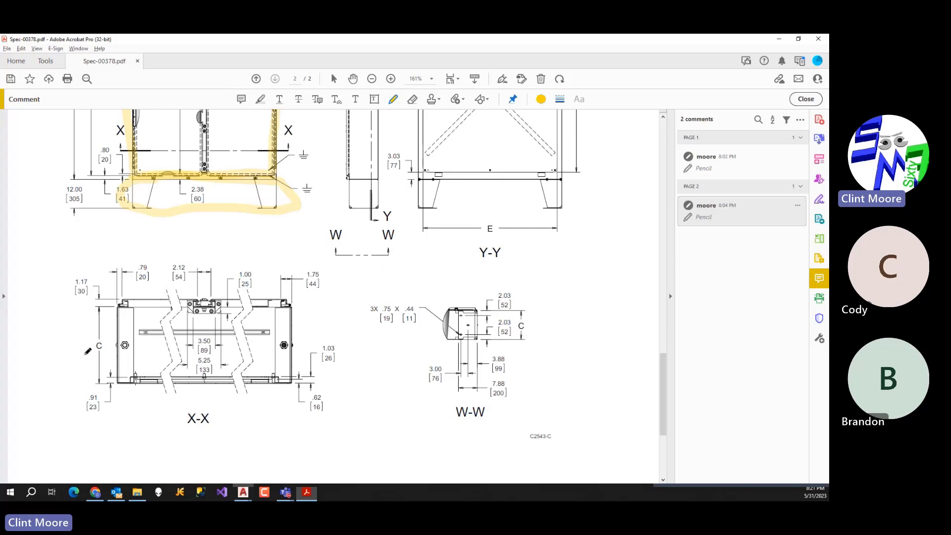
pyautogui.keyDown('ctrl'); pyautogui.scroll(3, 88, 351); pyautogui.keyUp('ctrl')
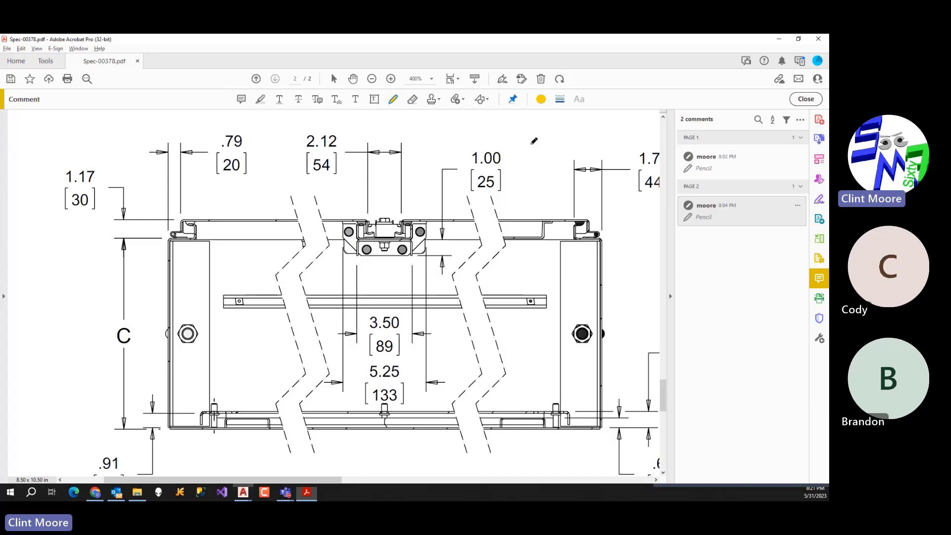
pyautogui.click(781, 42)
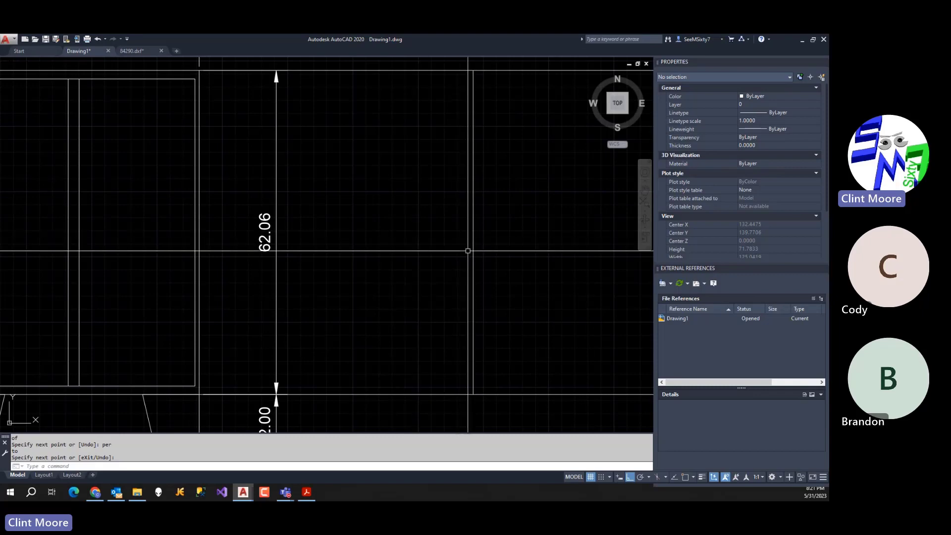
pyautogui.hotkey('alt', 'Tab')
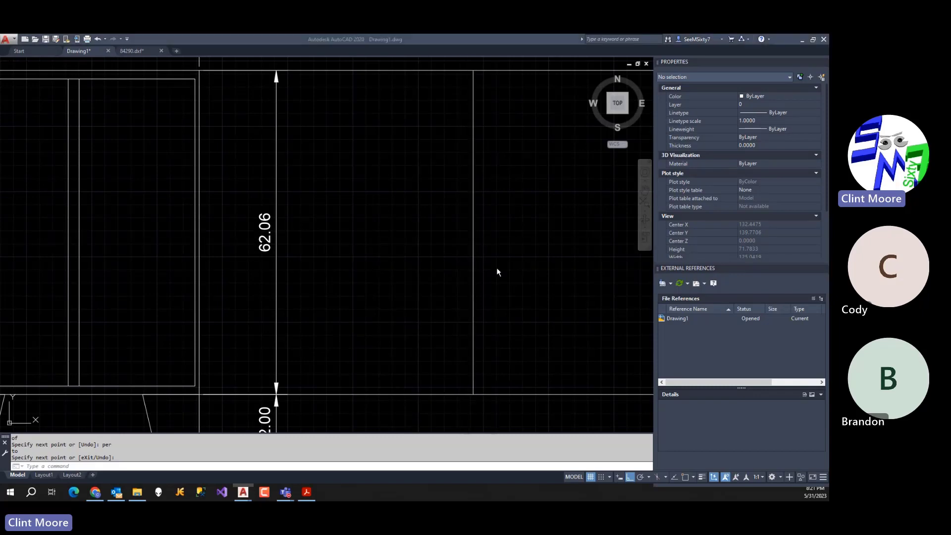
pyautogui.scroll(15, 229, 219)
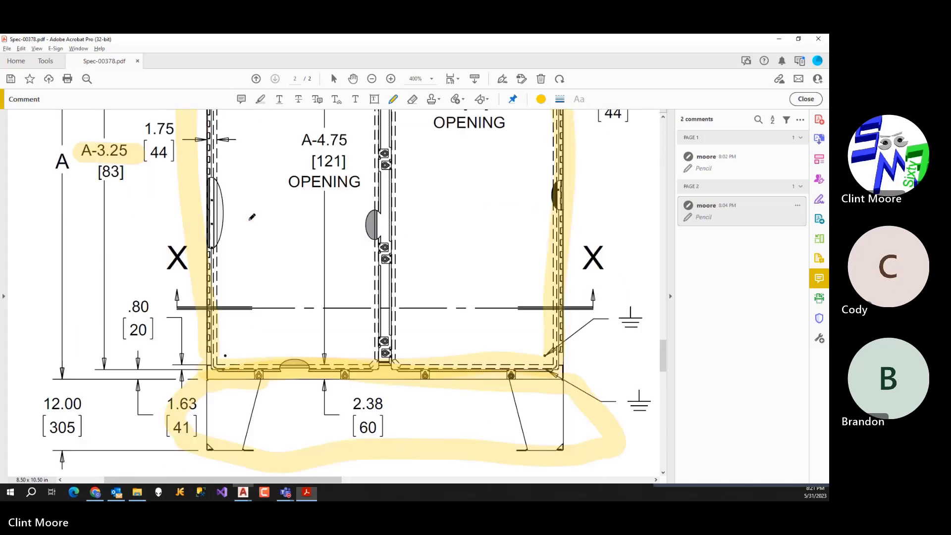
pyautogui.scroll(15, 262, 220)
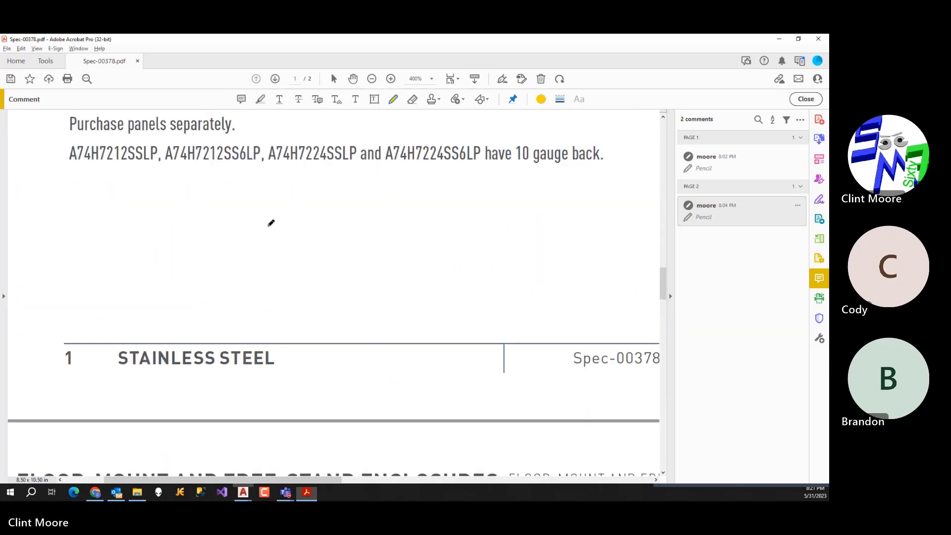
pyautogui.keyDown('ctrl'); pyautogui.scroll(-2, 275, 223); pyautogui.keyUp('ctrl')
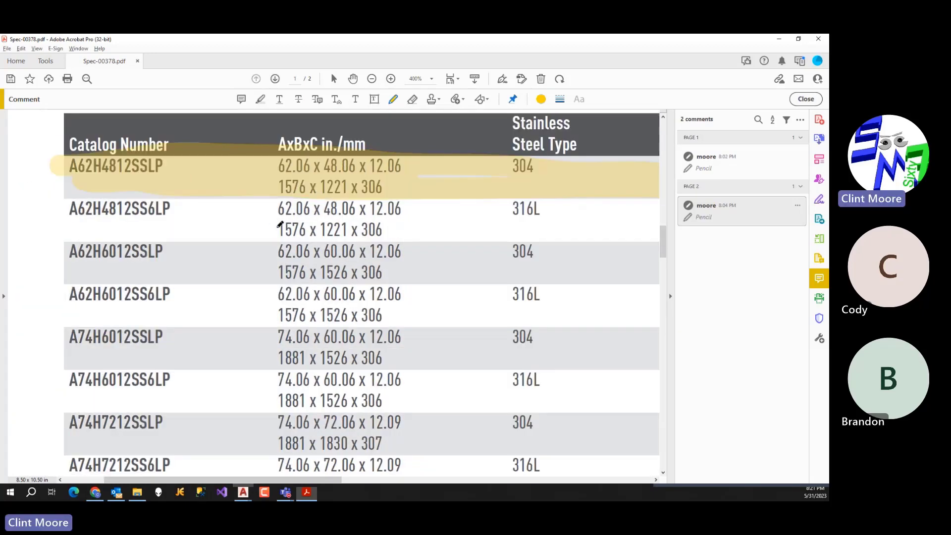
pyautogui.keyDown('ctrl'); pyautogui.scroll(-2, 281, 225); pyautogui.keyUp('ctrl')
# Switch back to AutoCAD and offset the side view's vertical line 12.06 toward the front view for the enclosure depth.
pyautogui.hotkey('alt', 'Tab')
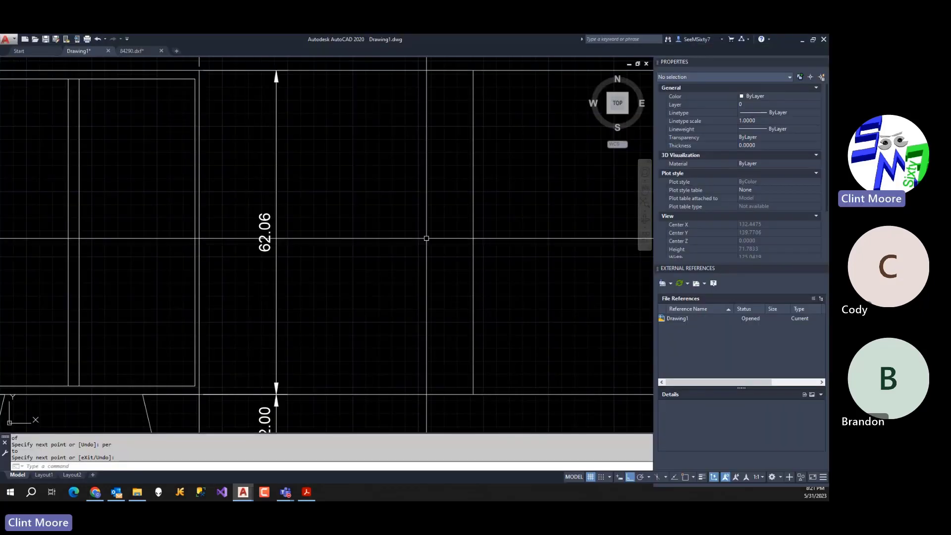
pyautogui.press('Return')
pyautogui.write('o')
pyautogui.press('Return')
pyautogui.write('12.06')
pyautogui.press('Return')
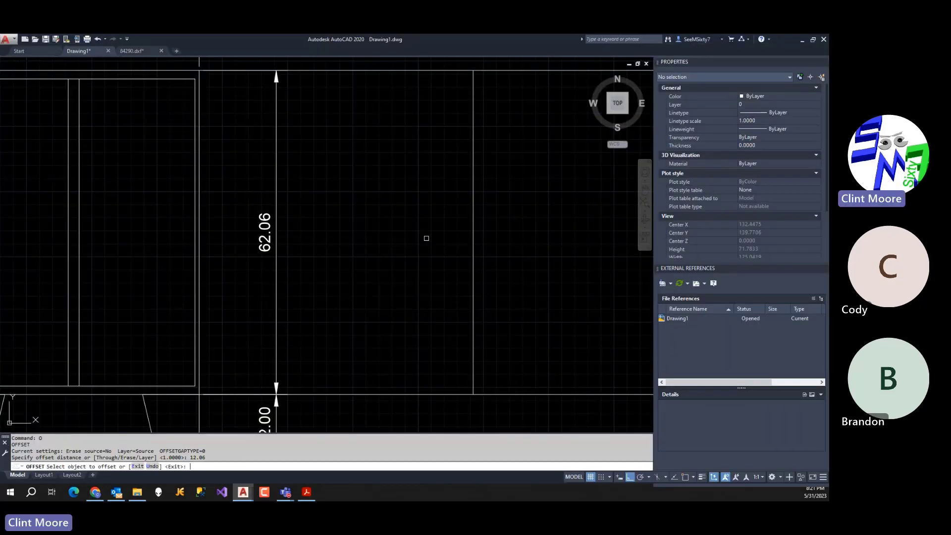
pyautogui.click(475, 266)
pyautogui.click(460, 270)
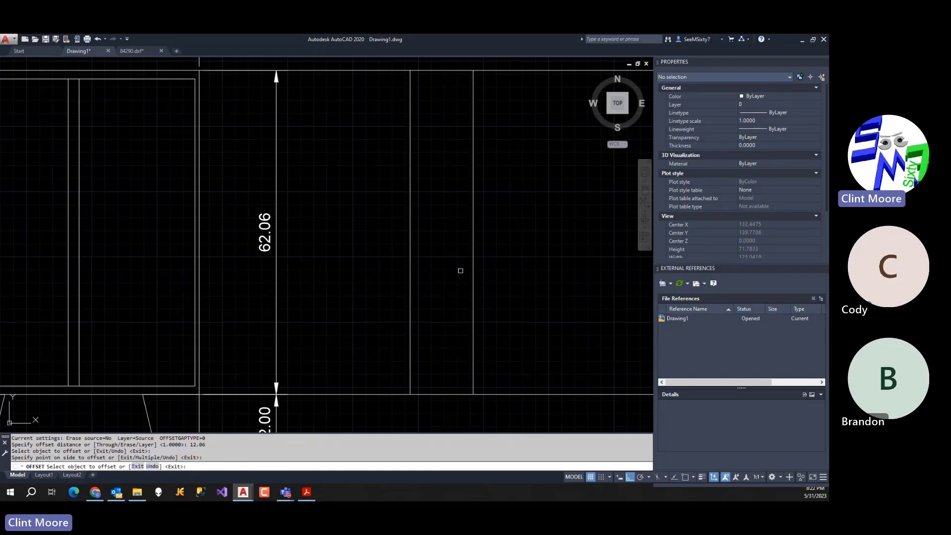
pyautogui.press('Return')
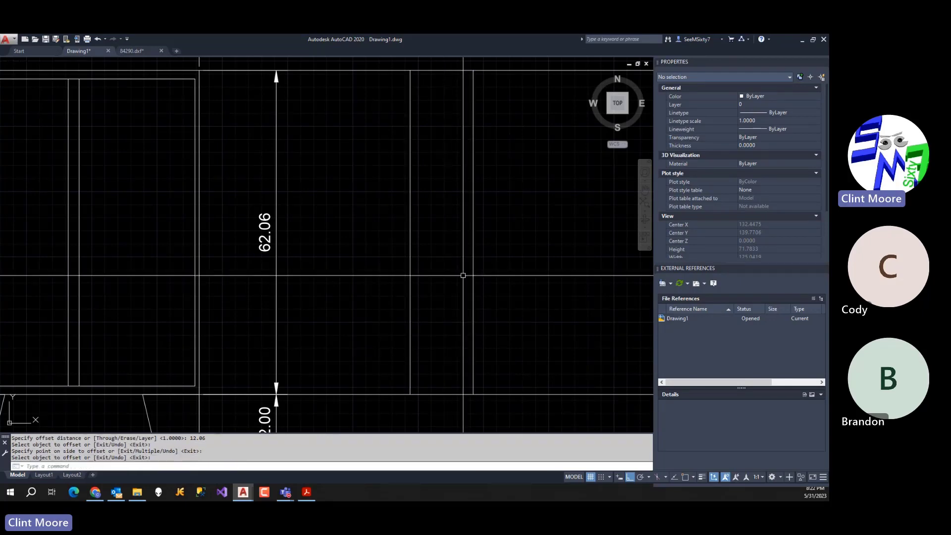
# Check section X-X in the specification, and offset the side view's left vertical line 1.17 further left in AutoCAD for the door thickness.
pyautogui.scroll(-15, 275, 345)
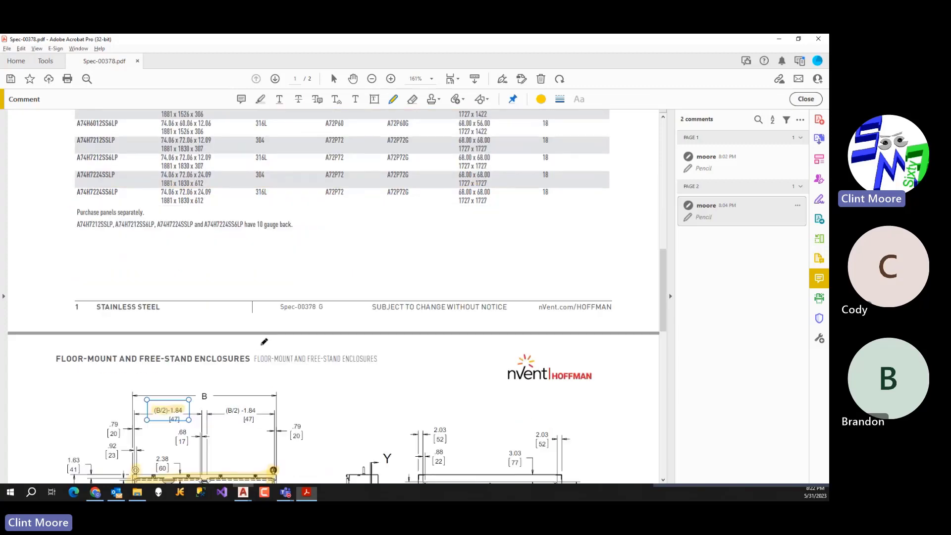
pyautogui.scroll(-4, 274, 347)
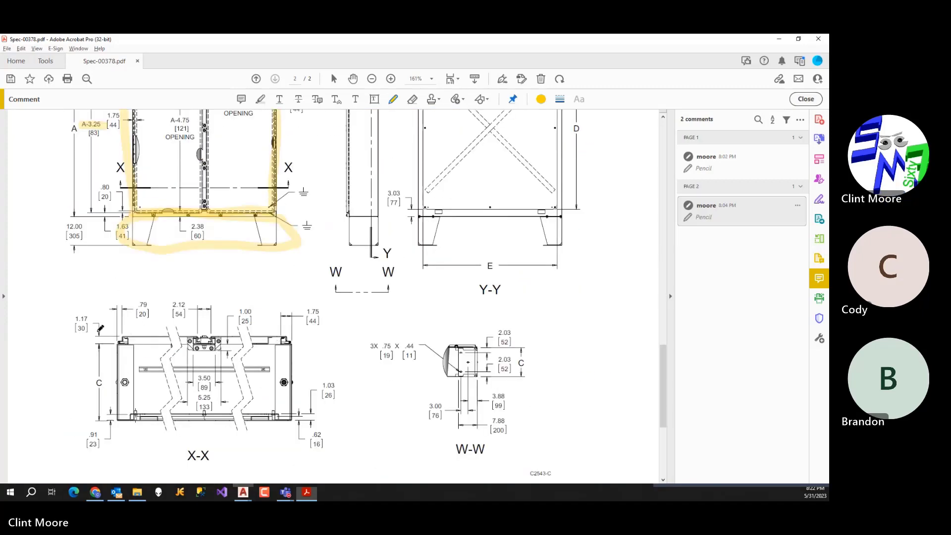
pyautogui.hotkey('alt', 'Tab')
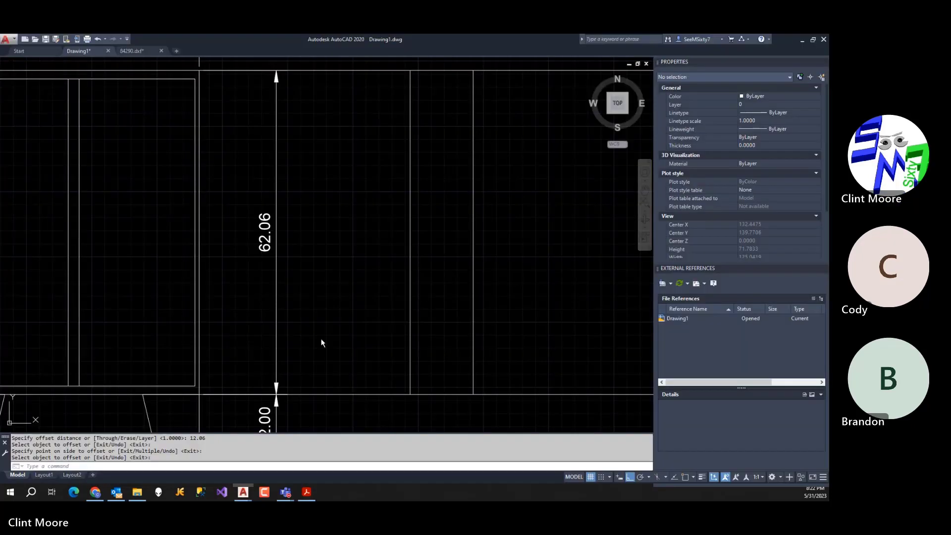
pyautogui.write('o')
pyautogui.press('Return')
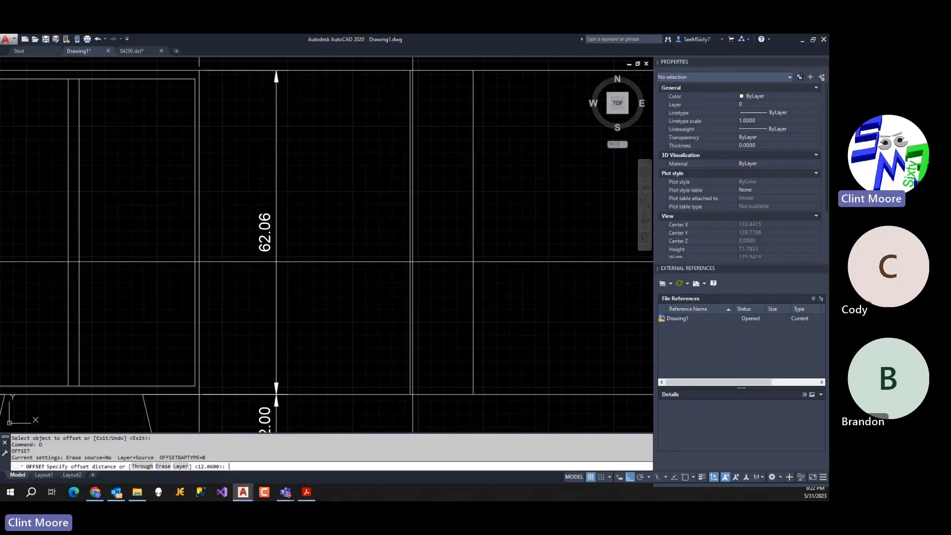
pyautogui.press('Return')
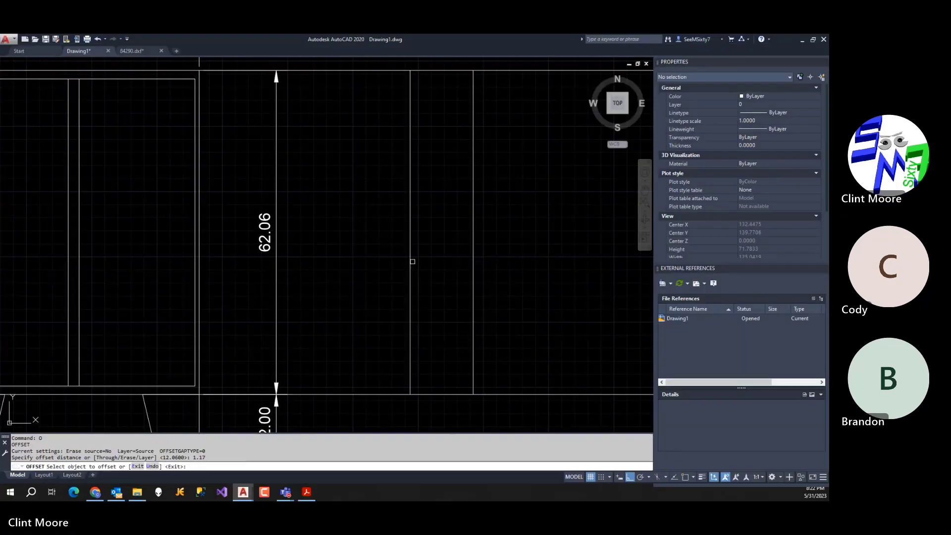
pyautogui.click(410, 260)
pyautogui.click(400, 257)
pyautogui.press('Return')
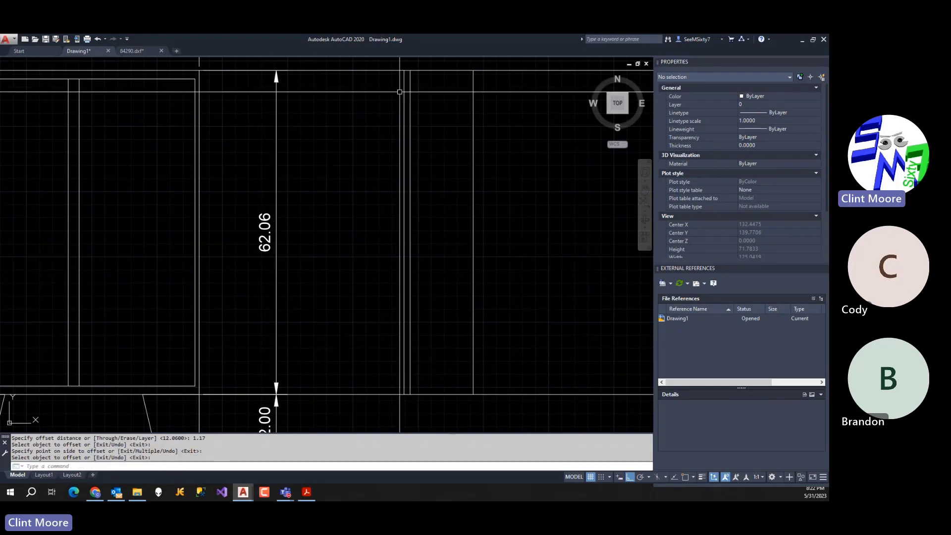
# Draw a horizontal projection line from the front view door's upper-right corner endpoint to just past the side view.
pyautogui.write('l')
pyautogui.press('Return')
pyautogui.write('endp')
pyautogui.press('Return')
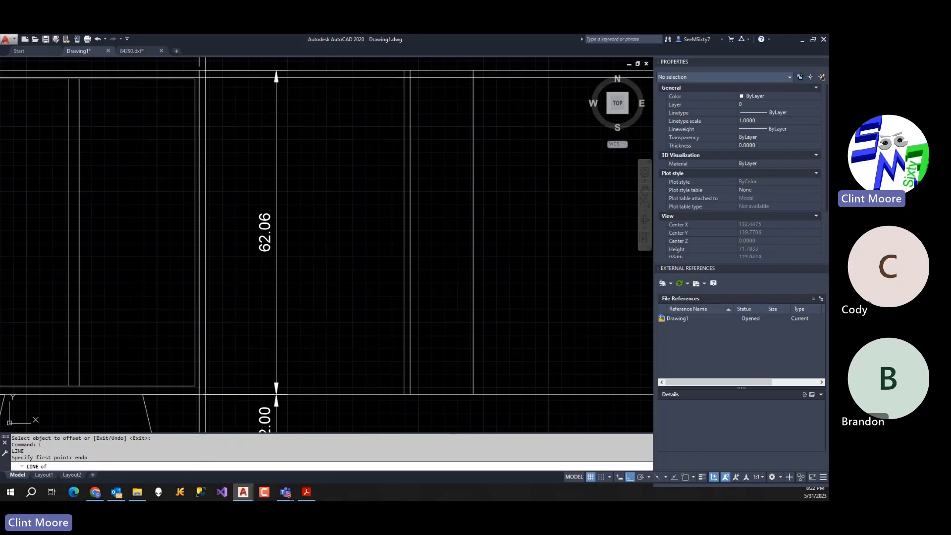
pyautogui.click(199, 78)
pyautogui.click(502, 124)
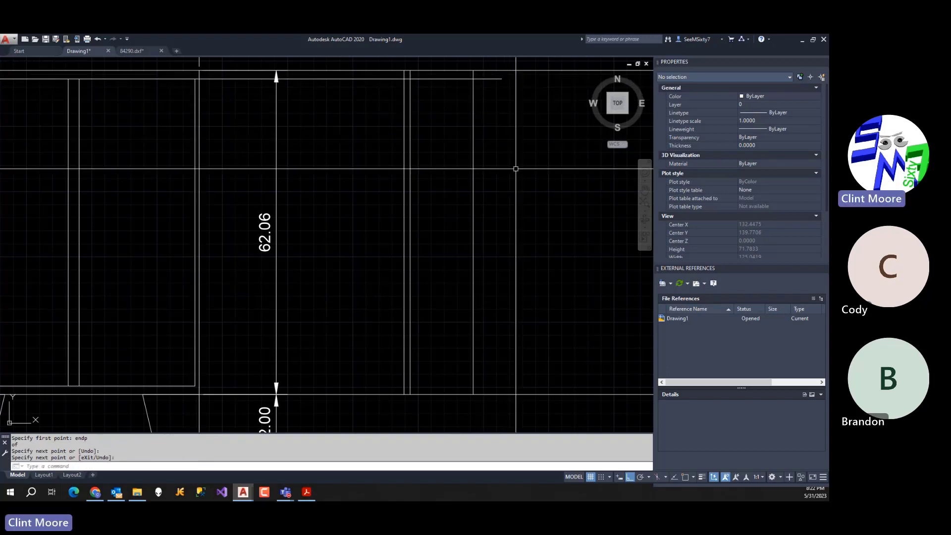
pyautogui.press('Return')
# Draw a horizontal projection line from the front view door's lower-right corner endpoint to just past the side view.
pyautogui.press('Return')
pyautogui.write('endp')
pyautogui.press('Return')
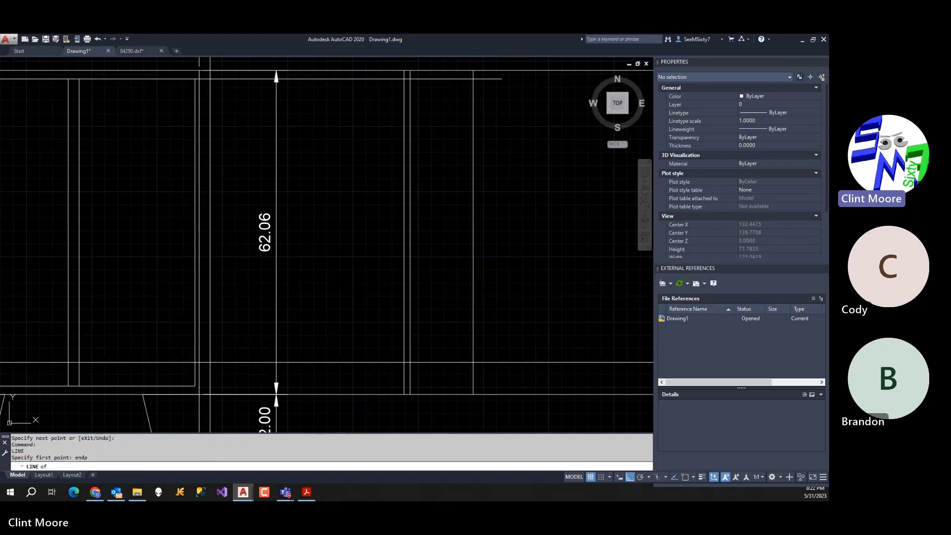
pyautogui.write('l')
pyautogui.press('Return')
pyautogui.write('endp')
pyautogui.press('Return')
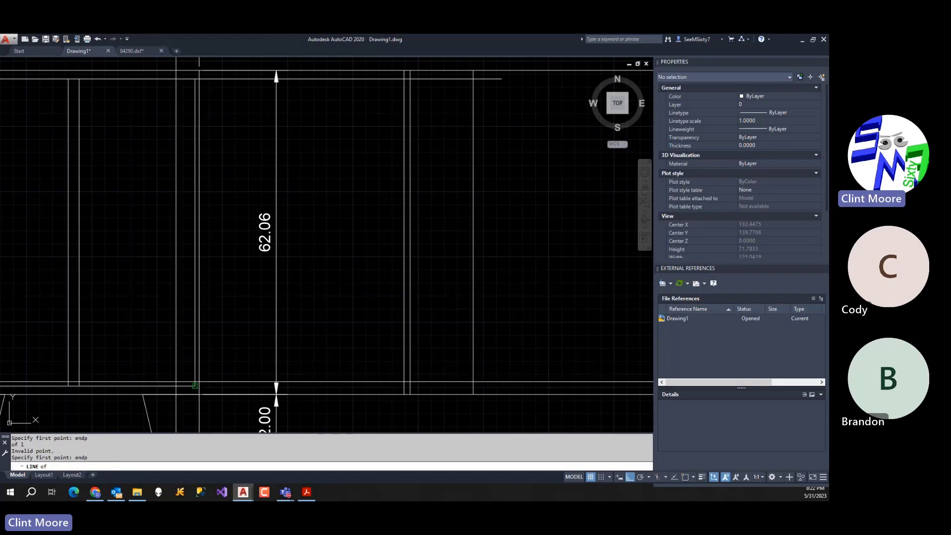
pyautogui.click(196, 387)
pyautogui.click(480, 389)
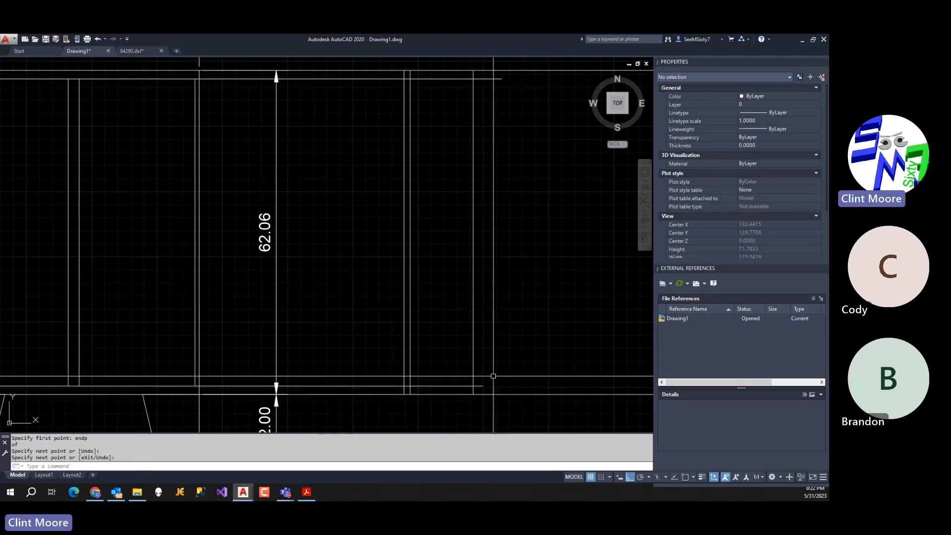
pyautogui.press('Escape')
pyautogui.press('Escape')
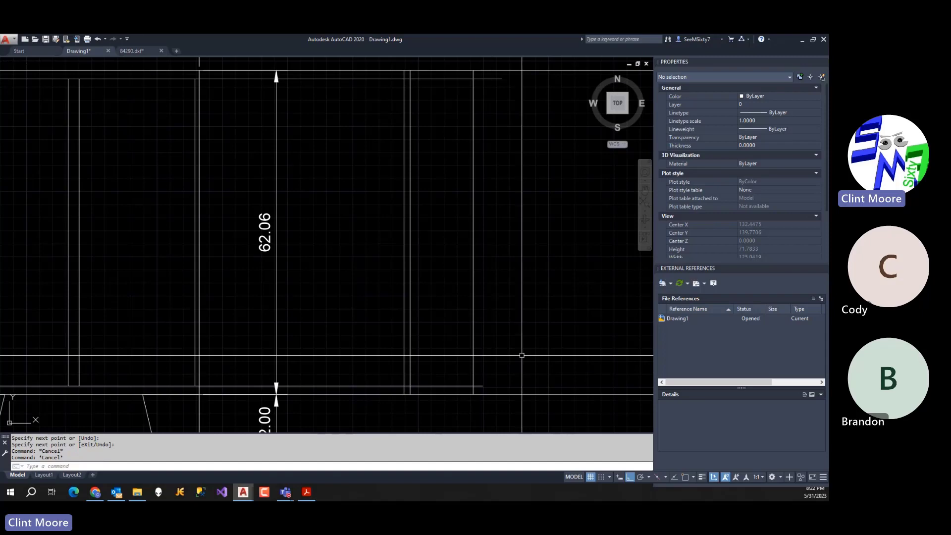
# Fillet the side view's outermost left line with the upper and lower door projection lines at zero radius to form square door corners.
pyautogui.write('Fill')
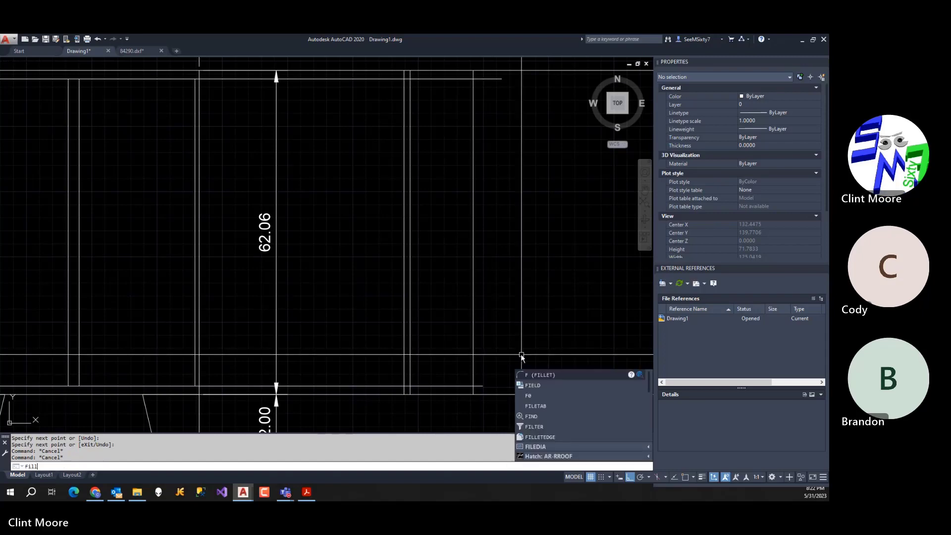
pyautogui.press('Return')
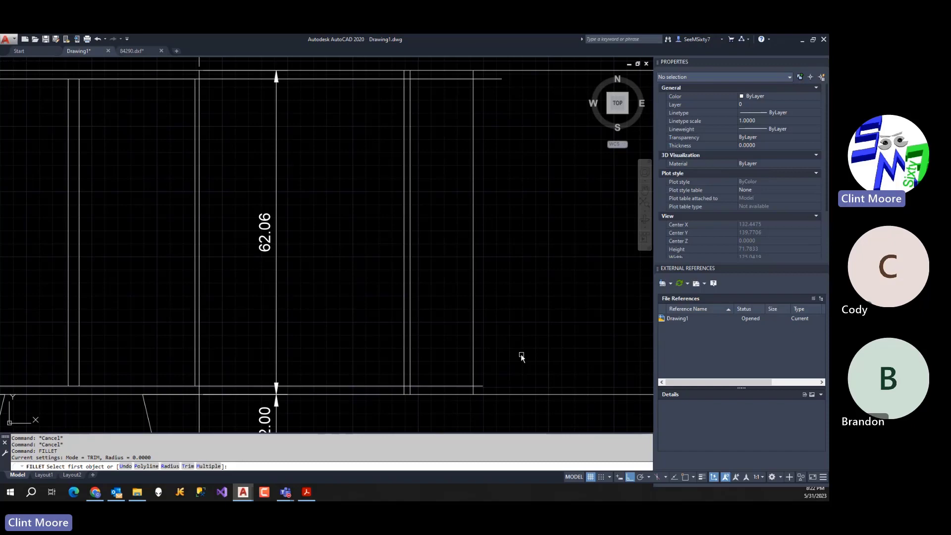
pyautogui.click(403, 86)
pyautogui.scroll(4, 426, 114)
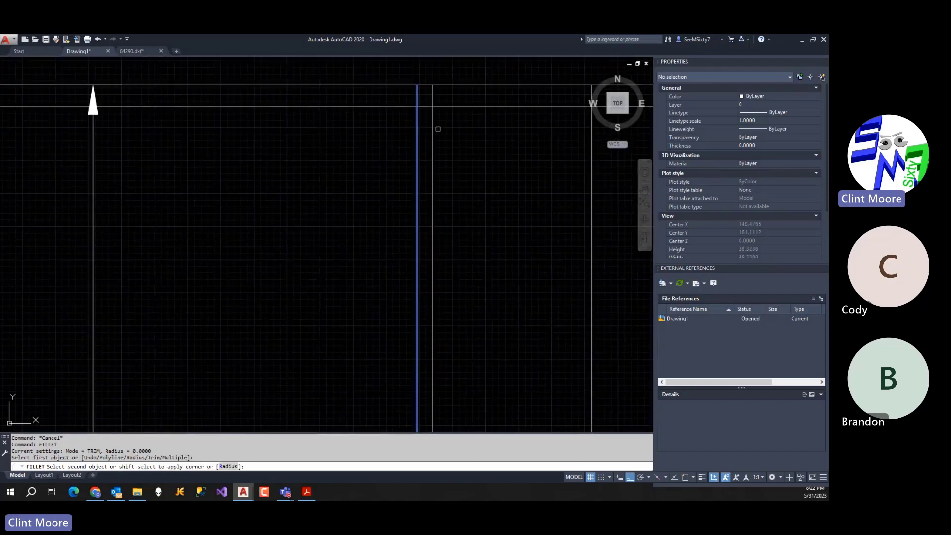
pyautogui.click(446, 107)
pyautogui.scroll(-5, 440, 210)
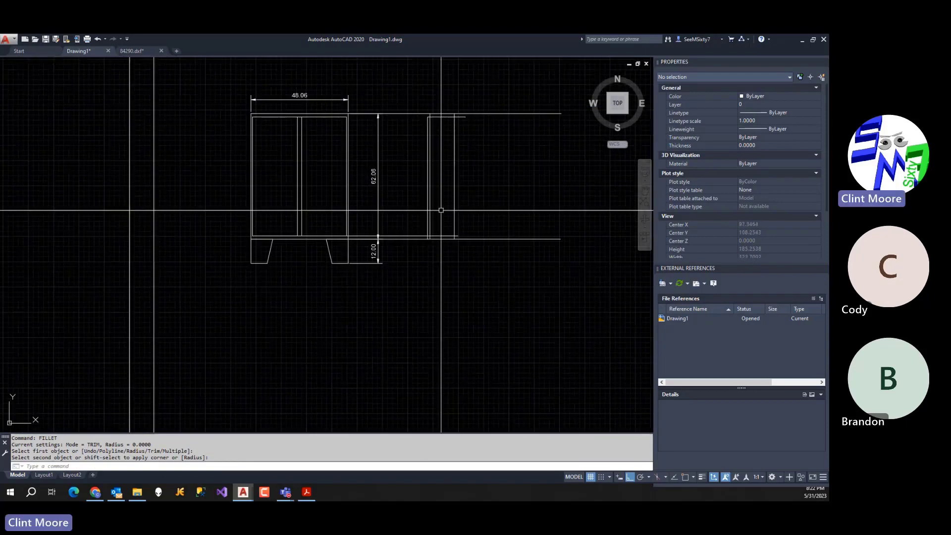
pyautogui.scroll(4, 433, 236)
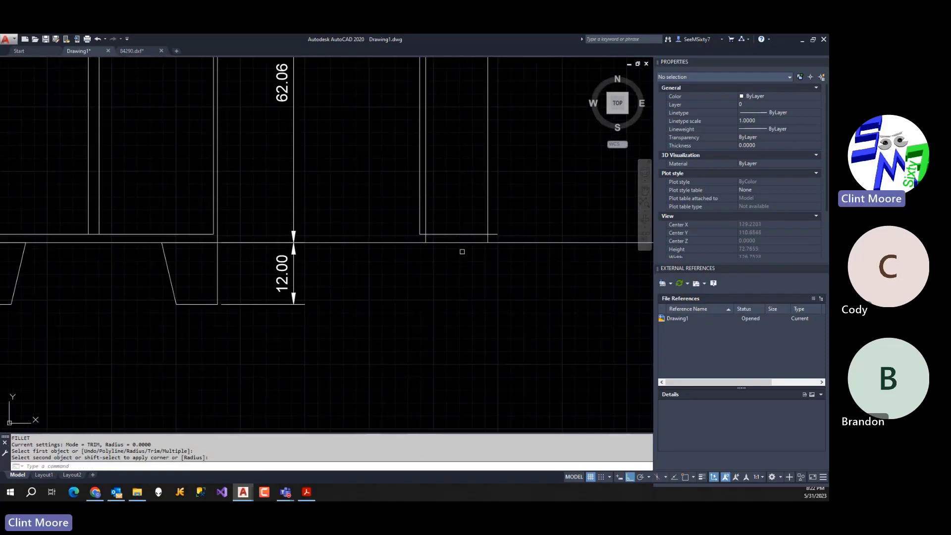
# Fillet the lower body projection line with the side view body's left and right verticals at zero radius to close both bottom corners.
pyautogui.press('Return')
pyautogui.click(435, 243)
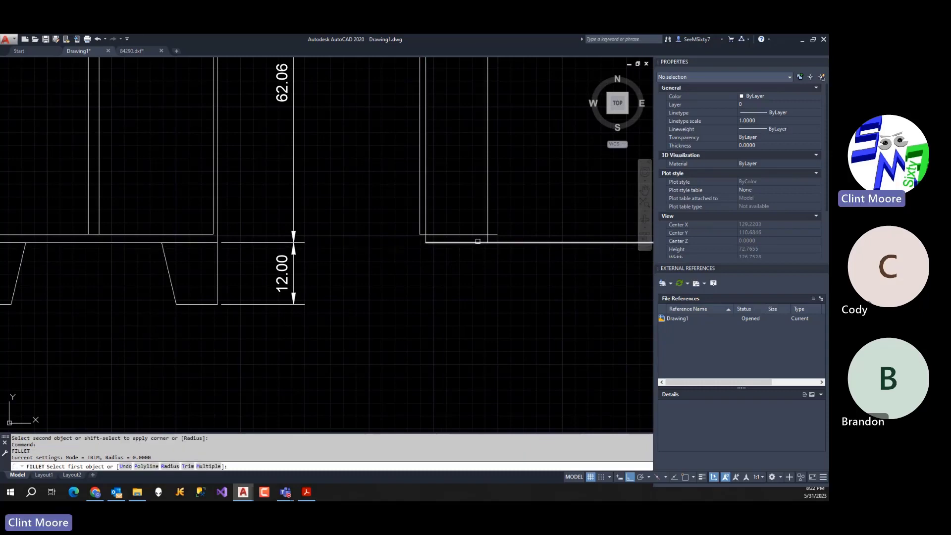
pyautogui.click(489, 229)
pyautogui.scroll(-3, 471, 167)
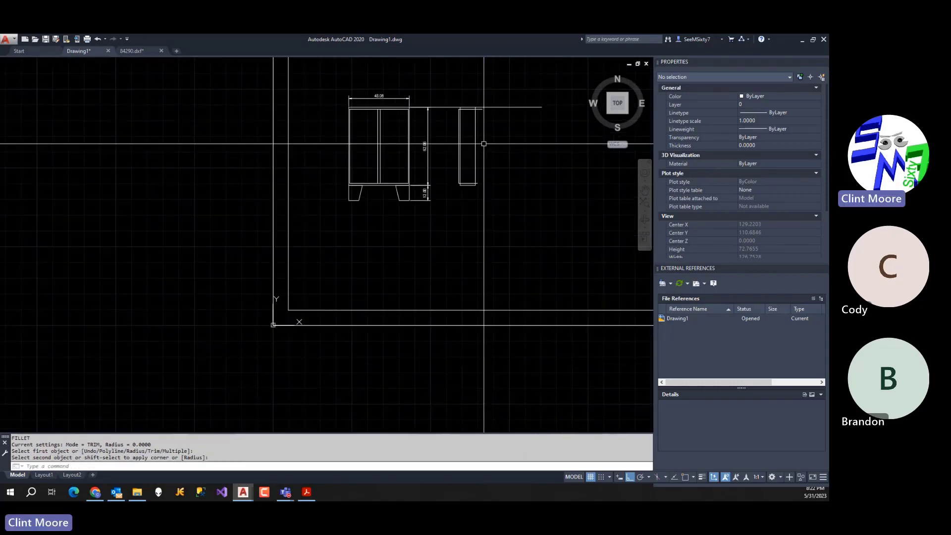
# Fillet the upper body projection line with the side view body's left and right verticals at zero radius to close both top corners.
pyautogui.scroll(4, 480, 95)
pyautogui.press('Return')
pyautogui.click(355, 189)
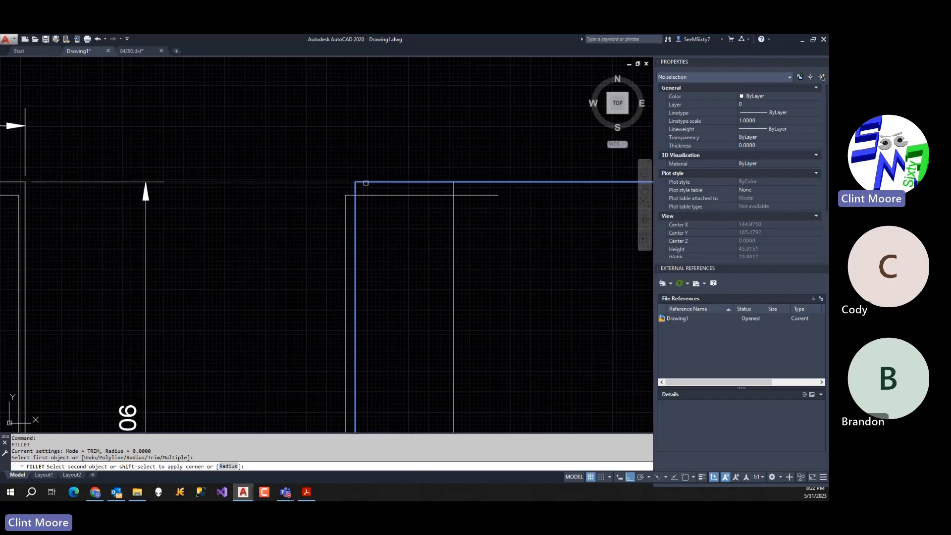
pyautogui.click(365, 182)
pyautogui.press('Return')
pyautogui.click(436, 181)
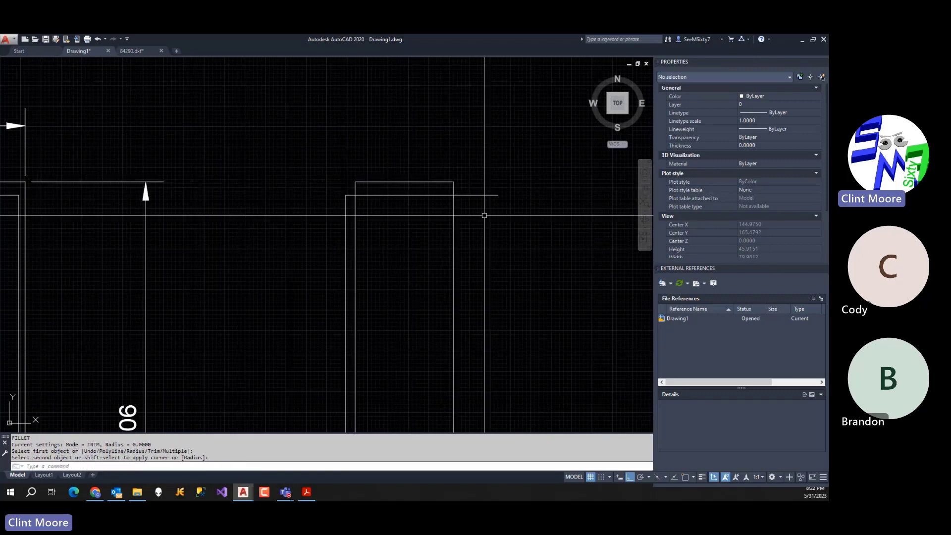
# Trim the upper and lower door projection lines back to the side view body's left vertical, removing everything inside and beyond the body.
pyautogui.scroll(-4, 488, 250)
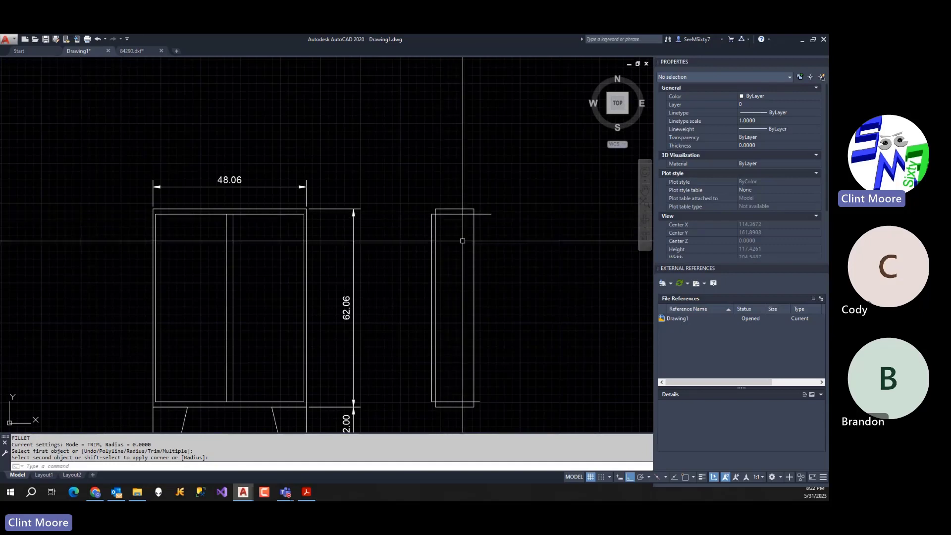
pyautogui.write('tr')
pyautogui.press('Return')
pyautogui.press('Return')
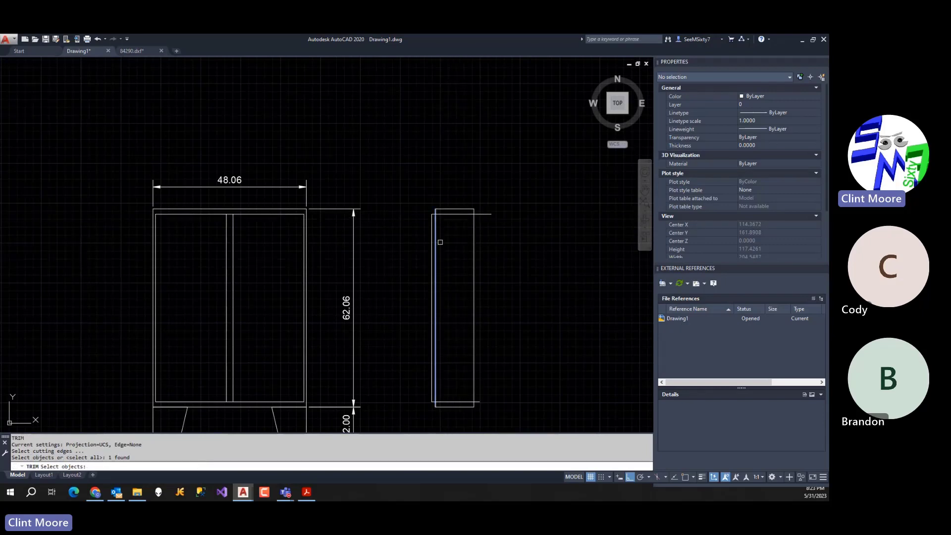
pyautogui.click(451, 215)
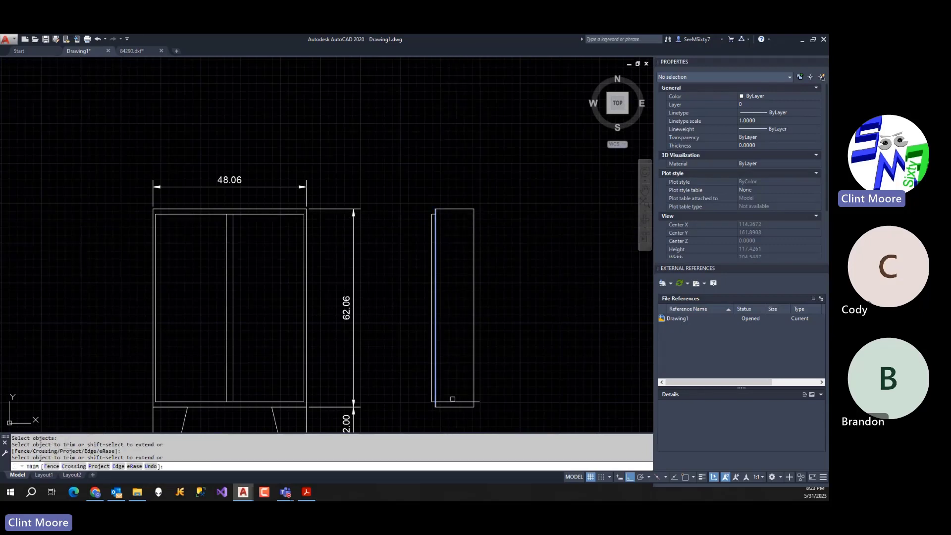
pyautogui.click(453, 399)
pyautogui.click(448, 405)
pyautogui.press('Return')
pyautogui.scroll(-1, 479, 406)
pyautogui.moveTo(479, 405); pyautogui.dragTo(482, 277, button='middle')
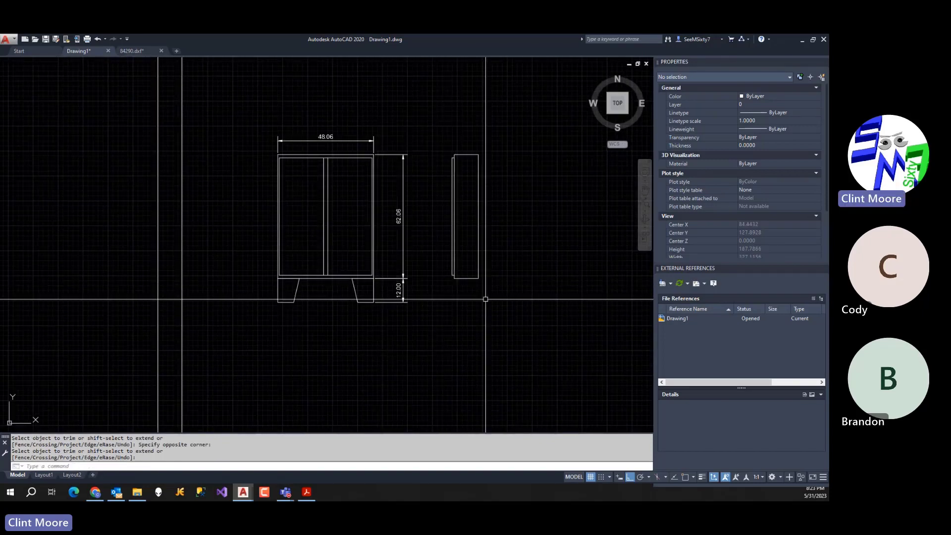
pyautogui.scroll(4, 460, 297)
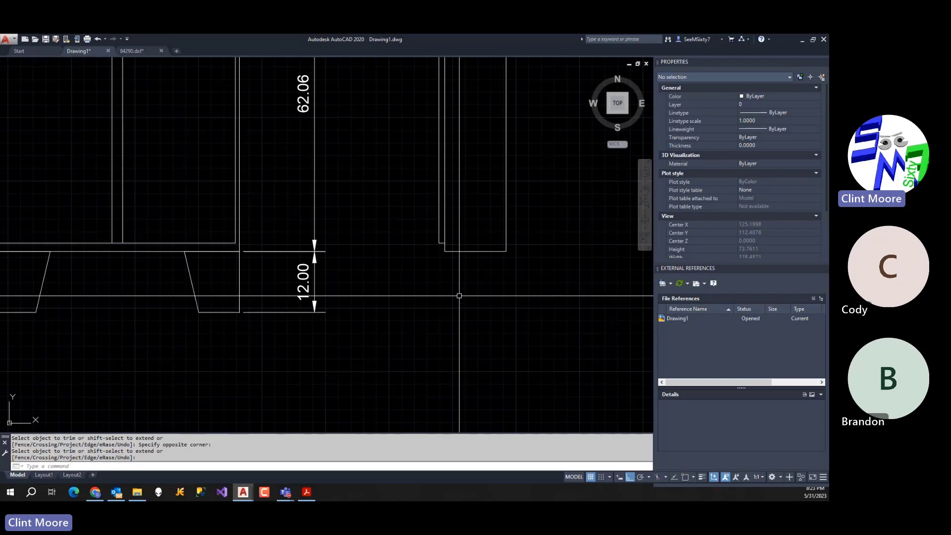
pyautogui.write('SPLKNOTS')
pyautogui.press('Return')
pyautogui.write('end')
pyautogui.press('Return')
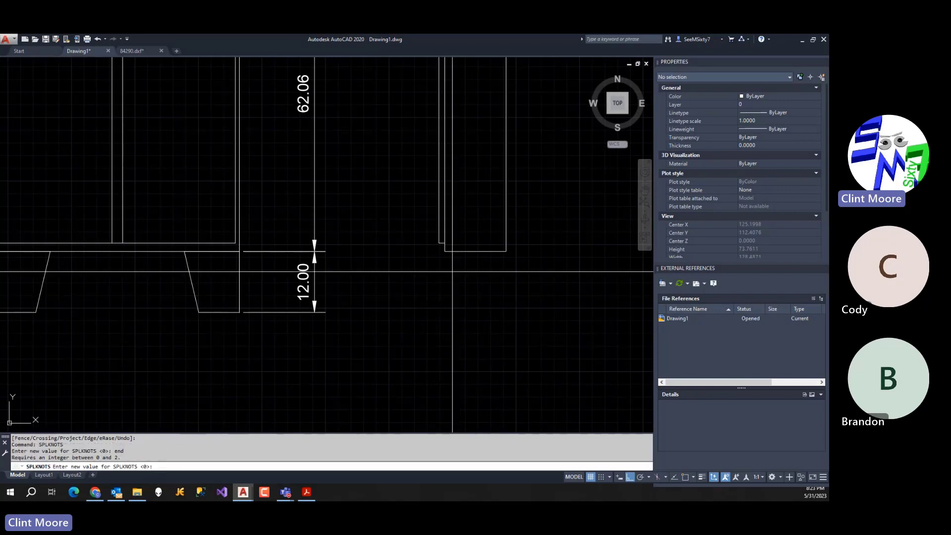
pyautogui.press('Escape')
# Start a polyline at the side view body's lower-left corner endpoint and draw its first segment 12 straight down.
pyautogui.write('pl')
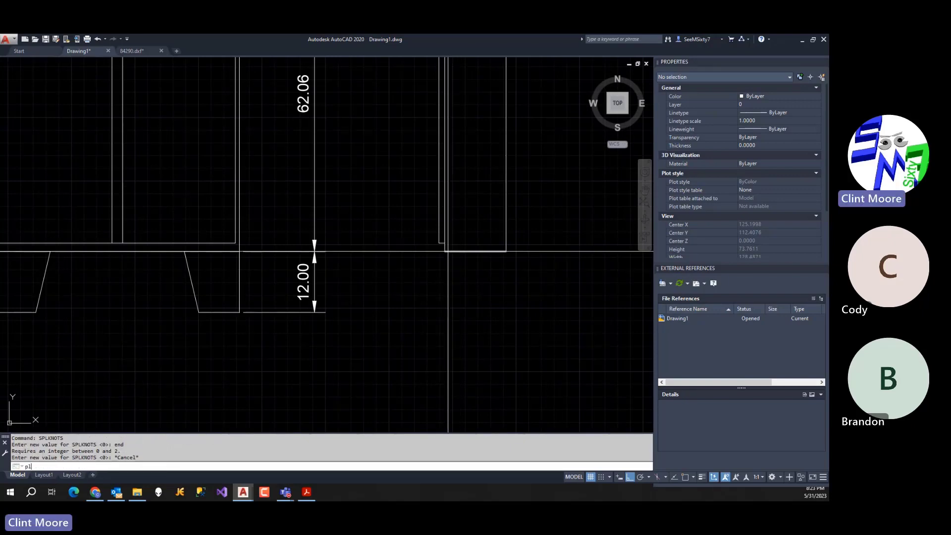
pyautogui.press('Return')
pyautogui.write('endp')
pyautogui.press('Return')
pyautogui.click(446, 251)
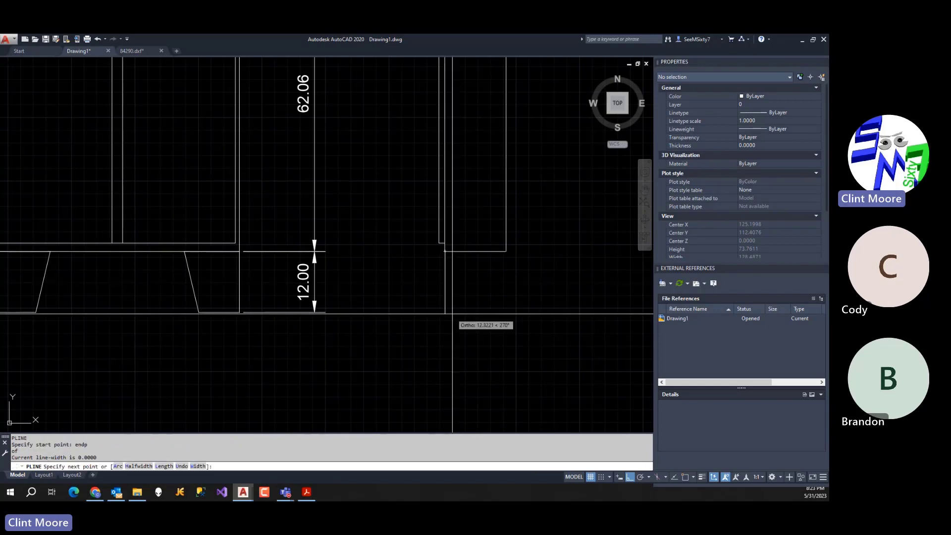
pyautogui.write('12')
pyautogui.press('Return')
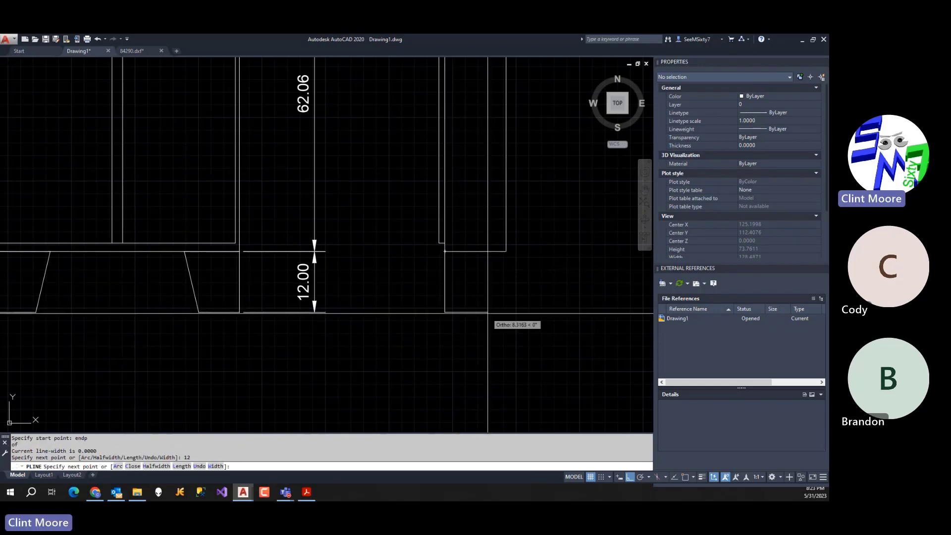
# Continue the stand polyline perpendicular to the body's right vertical, up to the body's lower-right corner endpoint, and close it.
pyautogui.write('pert')
pyautogui.press('Return')
pyautogui.write('per')
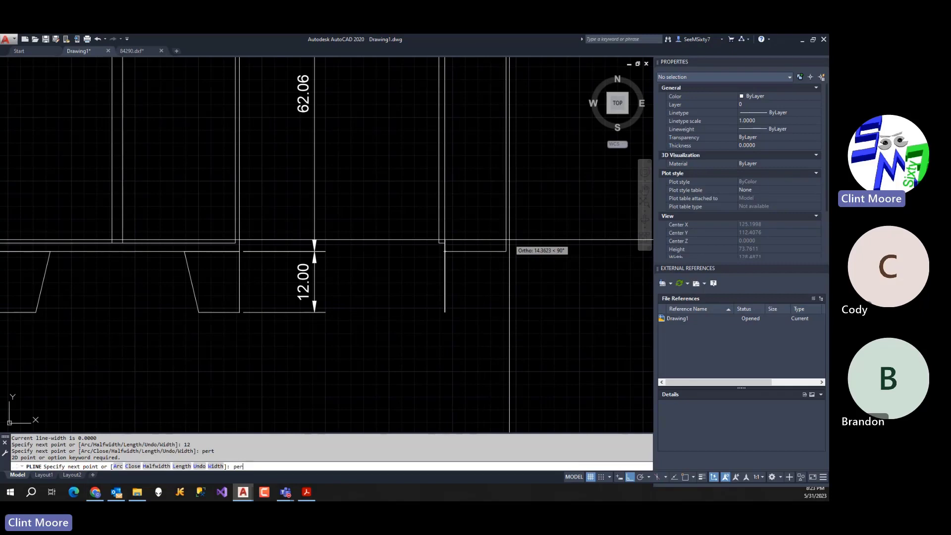
pyautogui.press('Return')
pyautogui.click(507, 247)
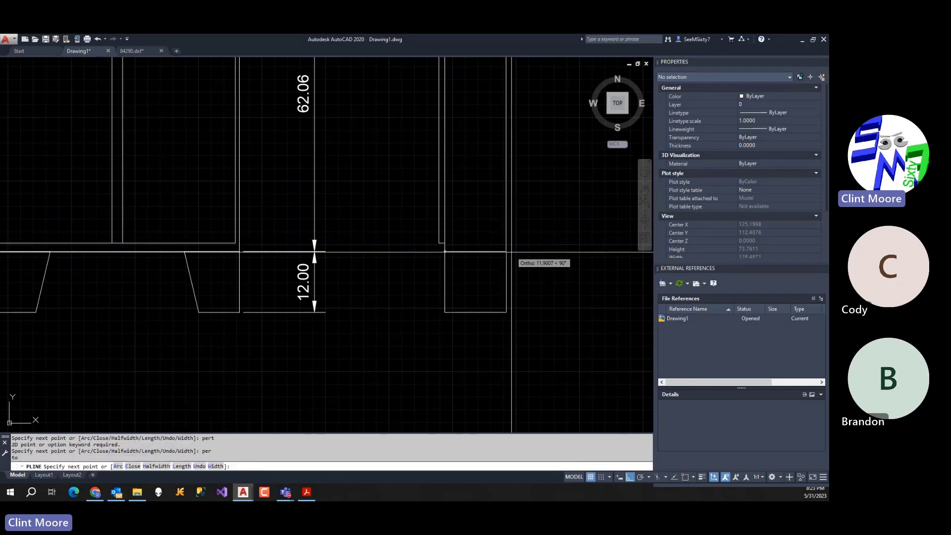
pyautogui.write('endp')
pyautogui.press('Return')
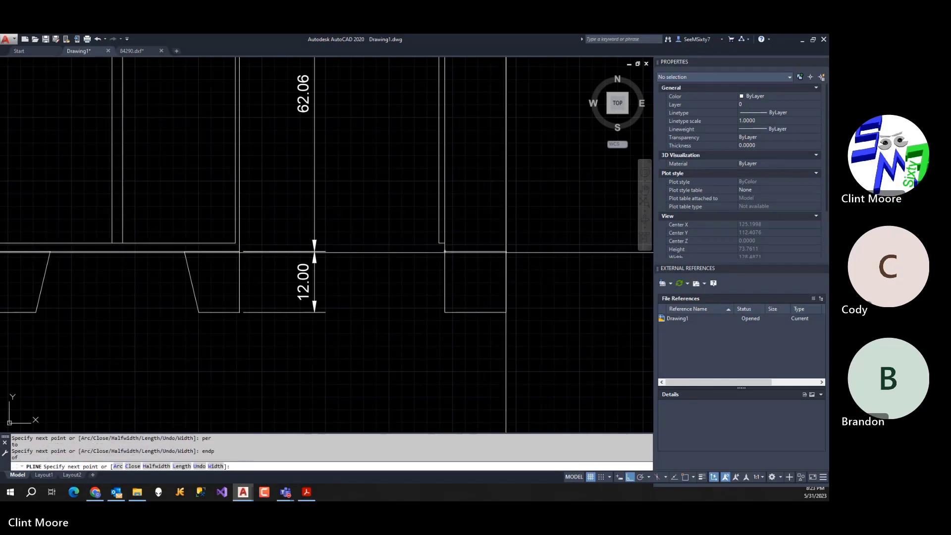
pyautogui.click(510, 252)
pyautogui.write('c')
pyautogui.press('Return')
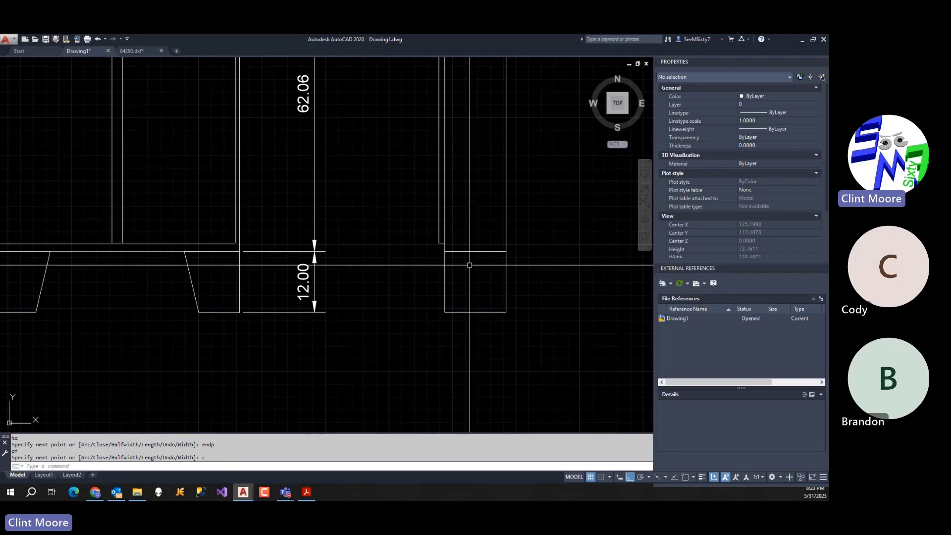
# Start single-line text for the front view's title, and multiply 0.1875 by 12 in Calculator to work out the text height.
pyautogui.scroll(-2, 500, 321)
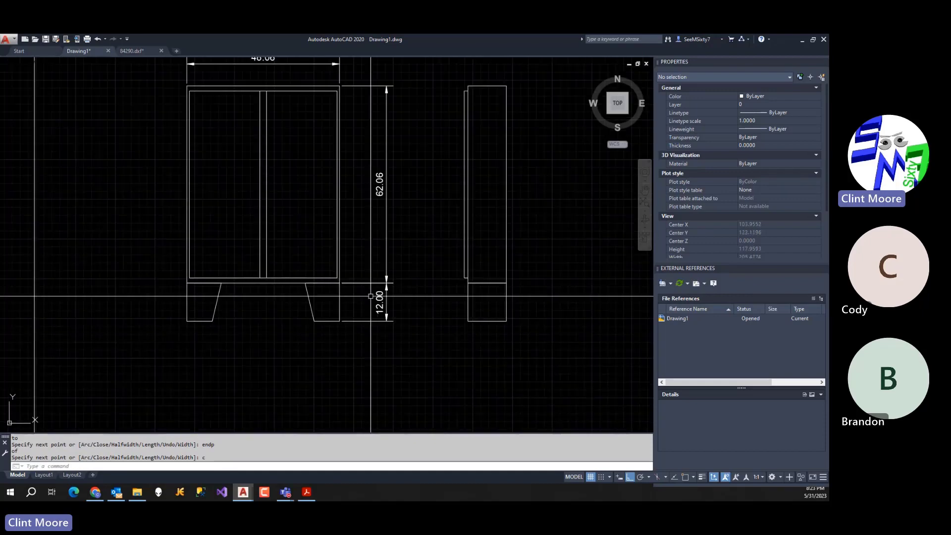
pyautogui.moveTo(306, 190); pyautogui.dragTo(310, 241, button='middle')
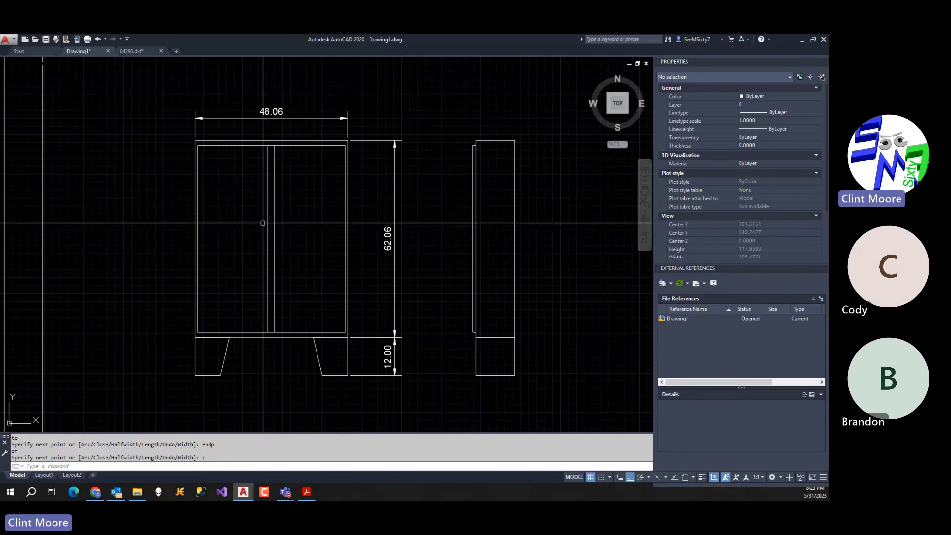
pyautogui.scroll(-2, 287, 218)
pyautogui.moveTo(287, 218); pyautogui.dragTo(298, 191, button='middle')
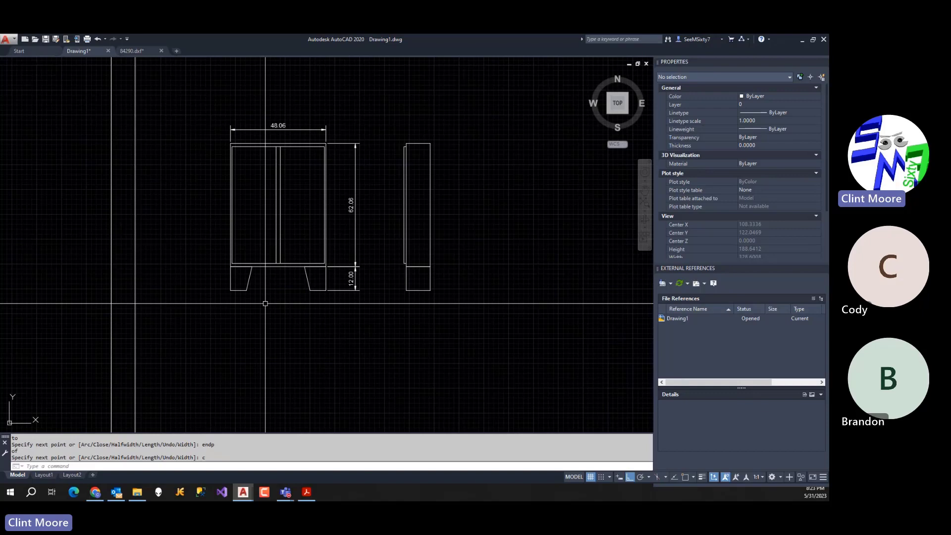
pyautogui.write('text')
pyautogui.press('Return')
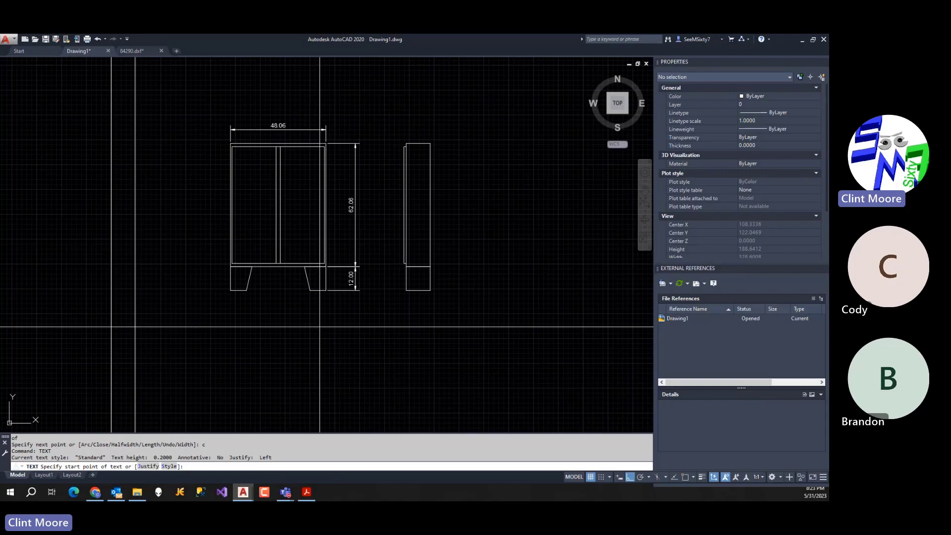
pyautogui.press('super+r')
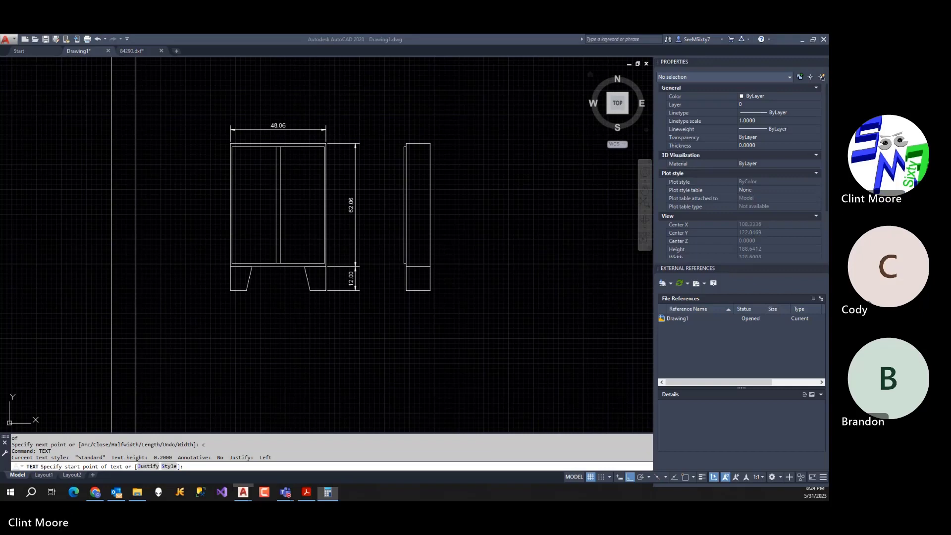
pyautogui.moveTo(791, 48); pyautogui.dragTo(289, 67)
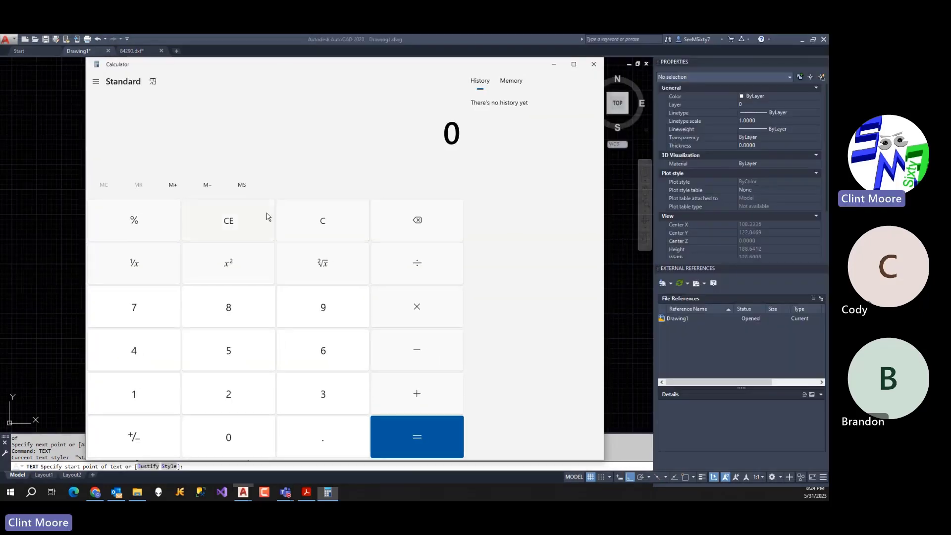
pyautogui.click(297, 425)
pyautogui.click(151, 403)
pyautogui.click(238, 322)
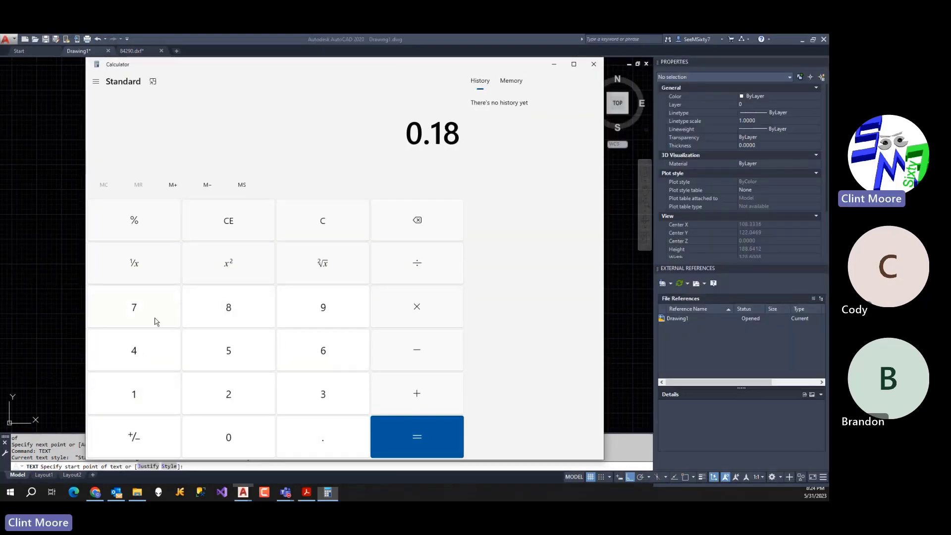
pyautogui.click(153, 321)
pyautogui.click(224, 358)
pyautogui.click(417, 307)
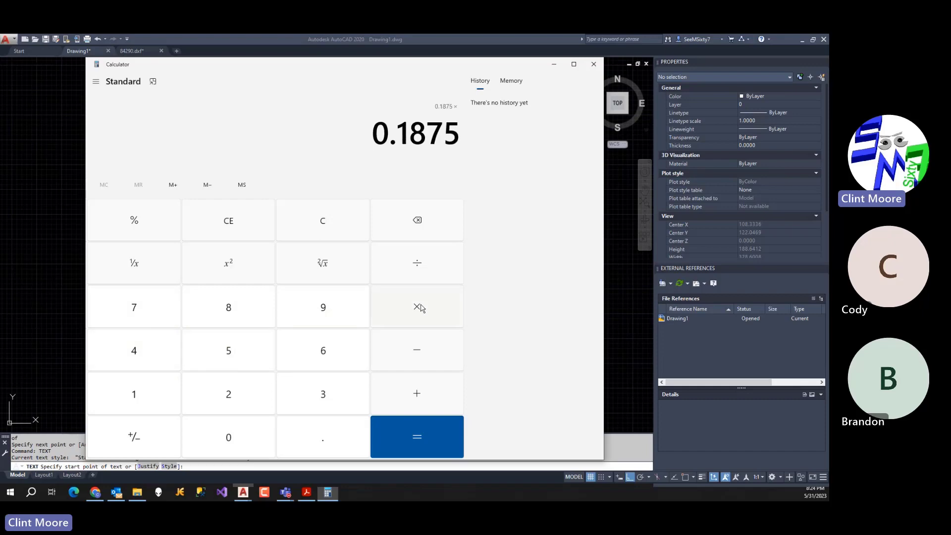
pyautogui.click(139, 392)
pyautogui.click(228, 393)
pyautogui.click(419, 439)
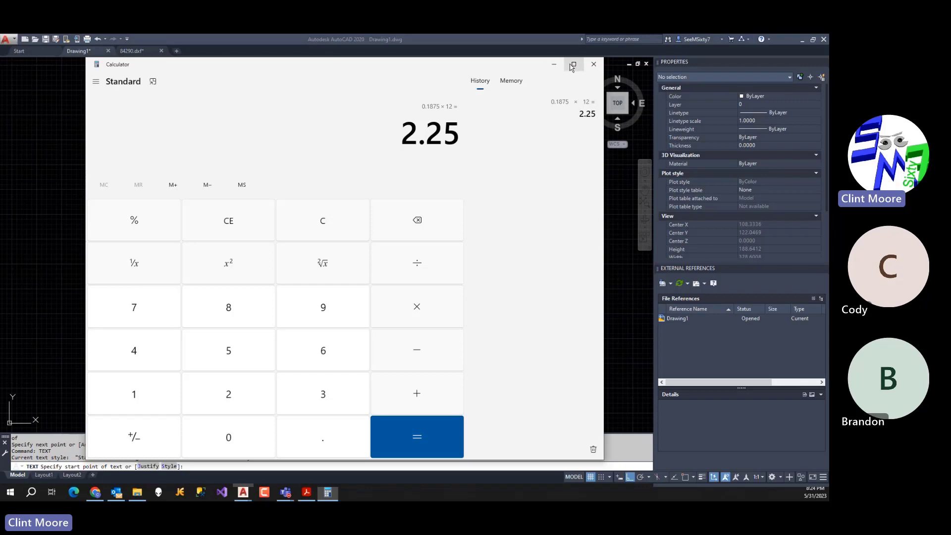
pyautogui.click(554, 65)
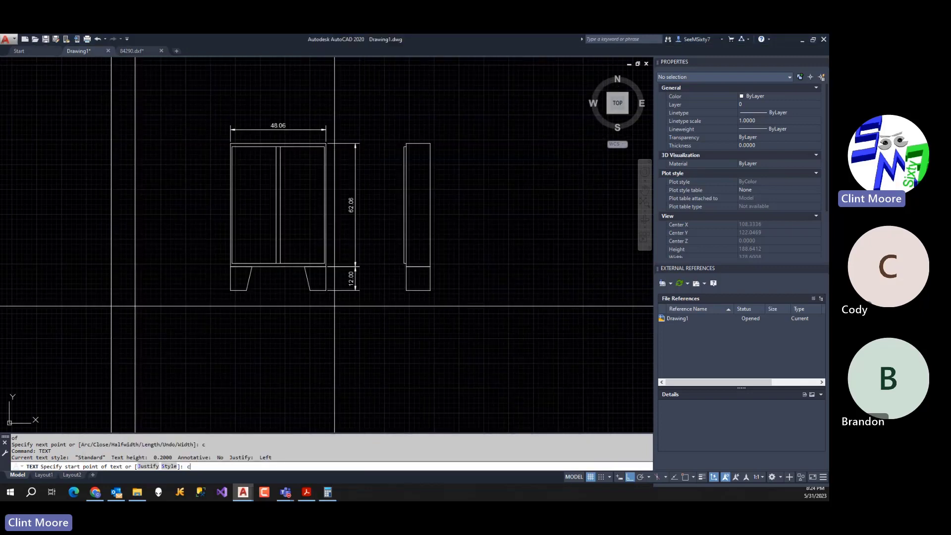
pyautogui.press('Return')
pyautogui.write('mid')
pyautogui.press('Return')
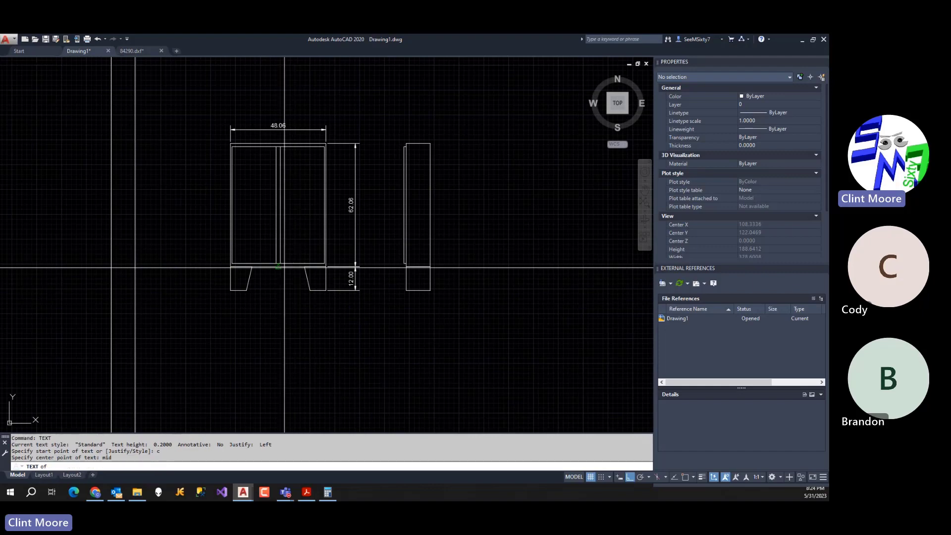
pyautogui.scroll(6, 294, 267)
pyautogui.click(278, 267)
pyautogui.scroll(-4, 265, 319)
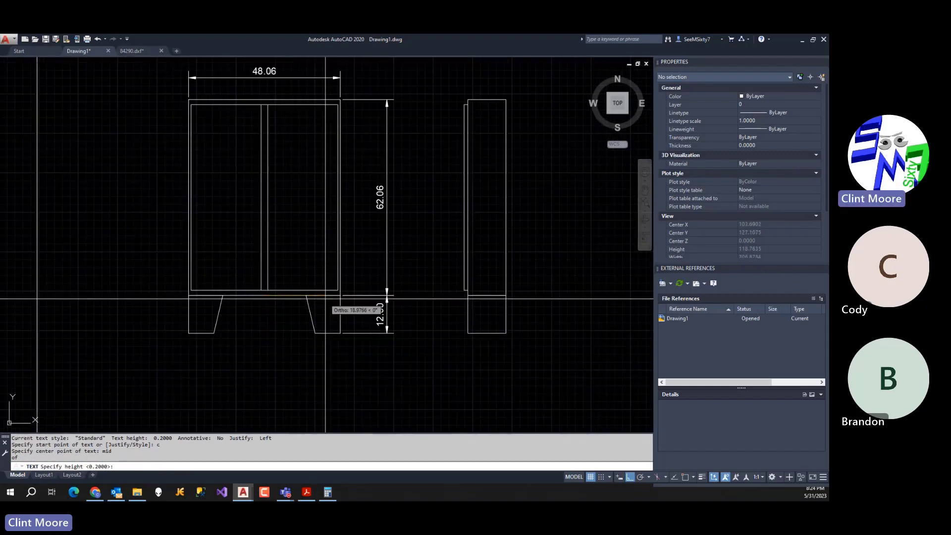
pyautogui.press('Return')
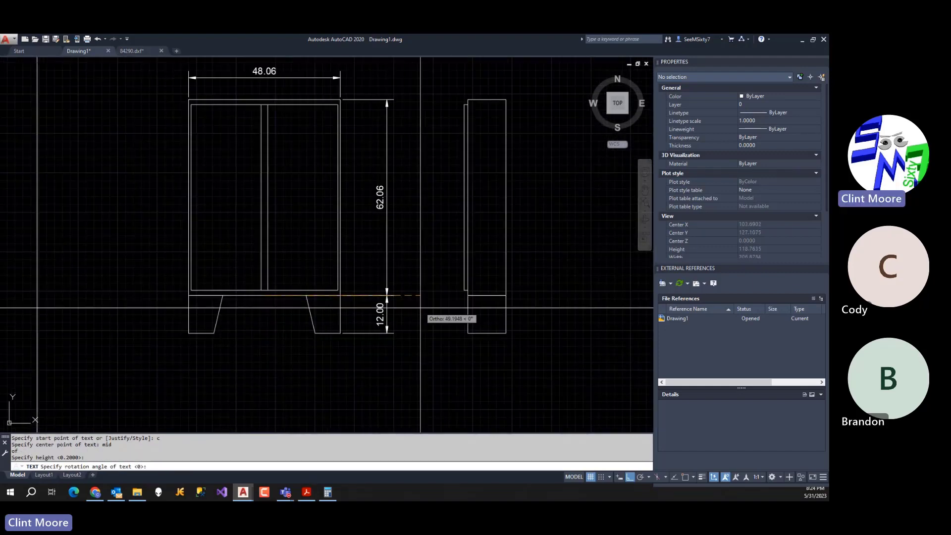
pyautogui.write('2.25')
pyautogui.press('Return')
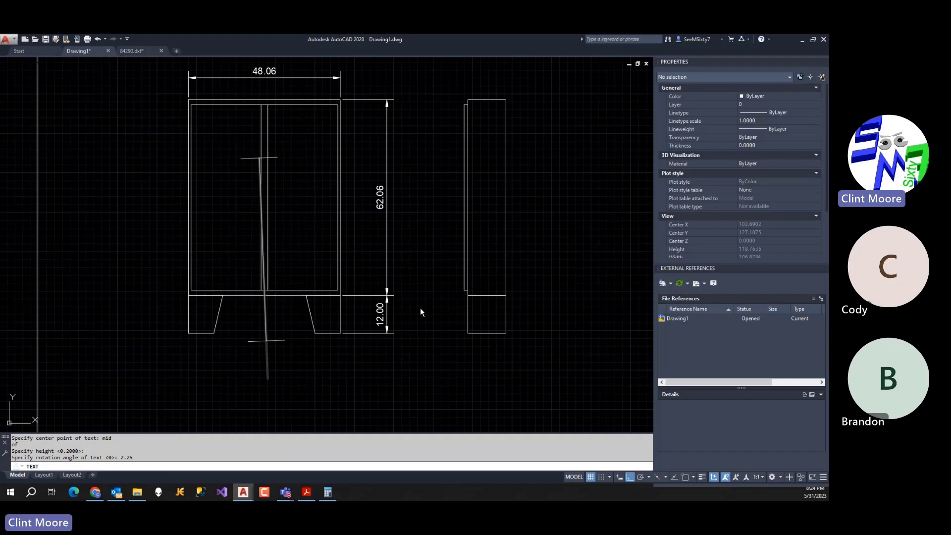
pyautogui.press('Escape')
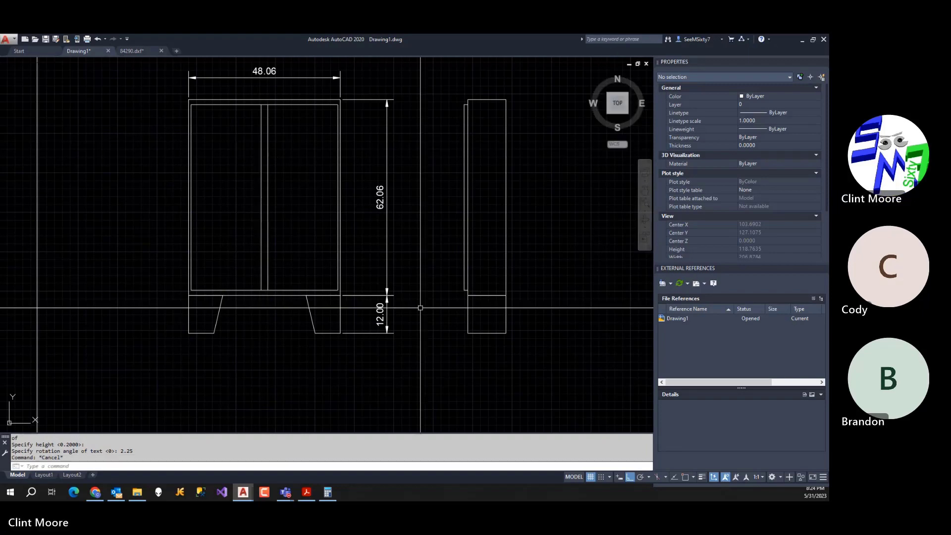
# Place centre-justified single-line text at the midpoint of the cabinet body's lower edge, with height 2.25 and rotation 0.
pyautogui.press('Return')
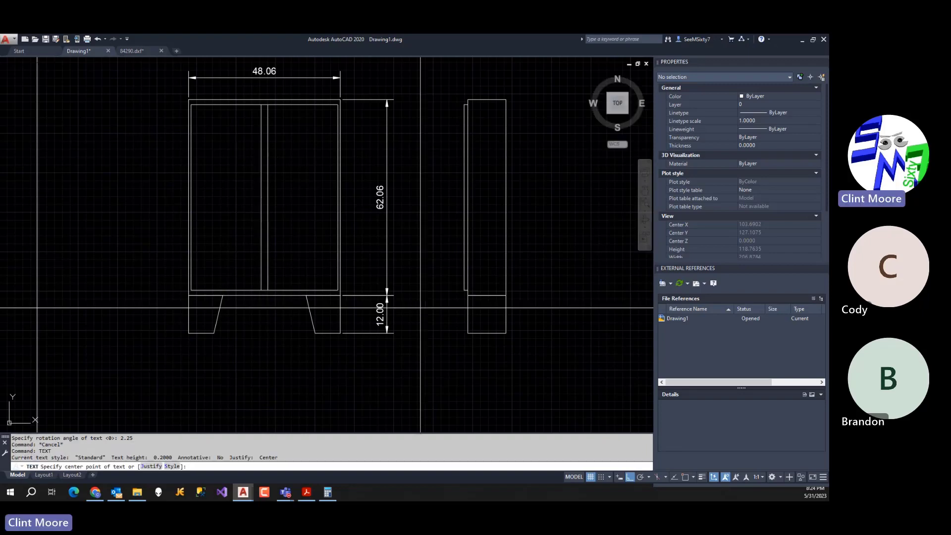
pyautogui.write('c')
pyautogui.press('Return')
pyautogui.write('mid')
pyautogui.press('Return')
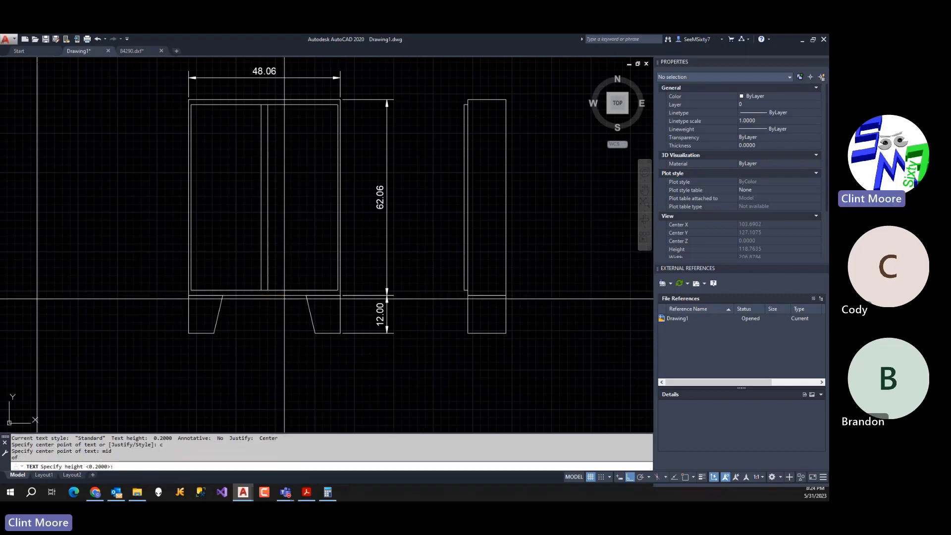
pyautogui.write('2.25')
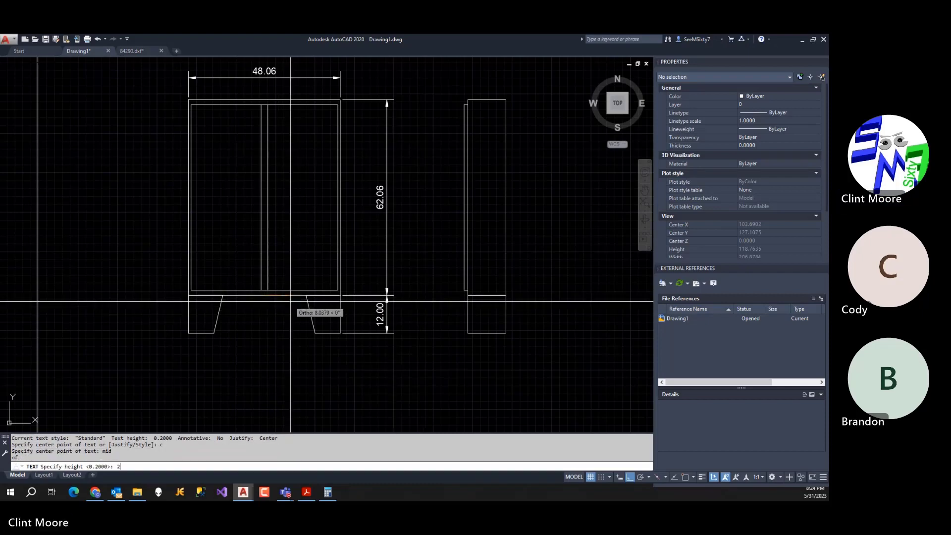
pyautogui.press('Return')
pyautogui.press('Return')
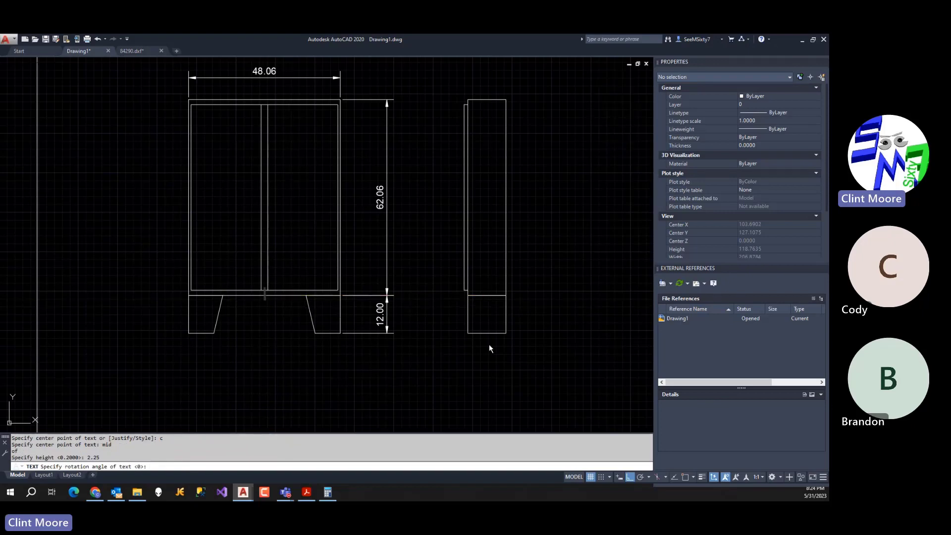
# Enter FRONT ELEVATION as the title text of the cabinet's front view and finish the text.
pyautogui.write('Base')
pyautogui.press('BackSpace')
pyautogui.press('BackSpace')
pyautogui.press('BackSpace')
pyautogui.press('BackSpace')
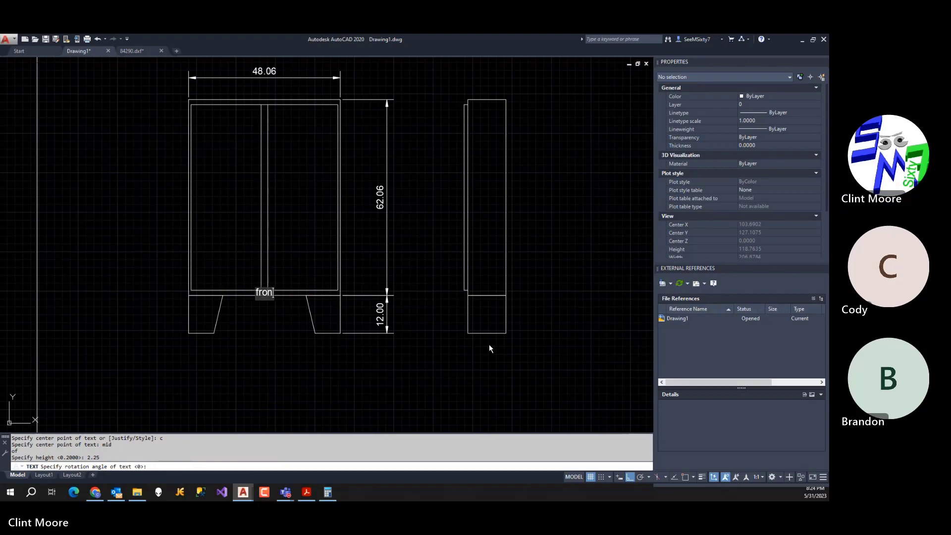
pyautogui.write('FRONT ')
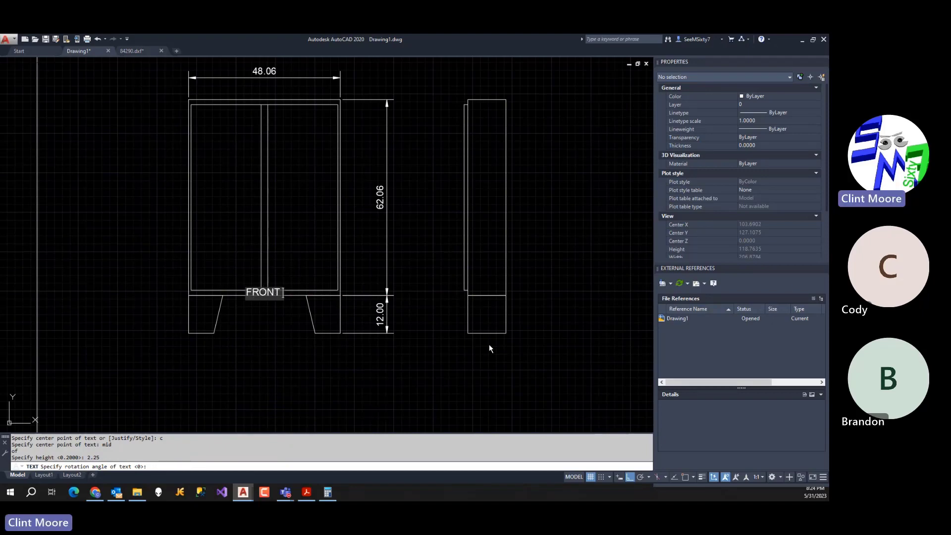
pyautogui.write('ELEVATION')
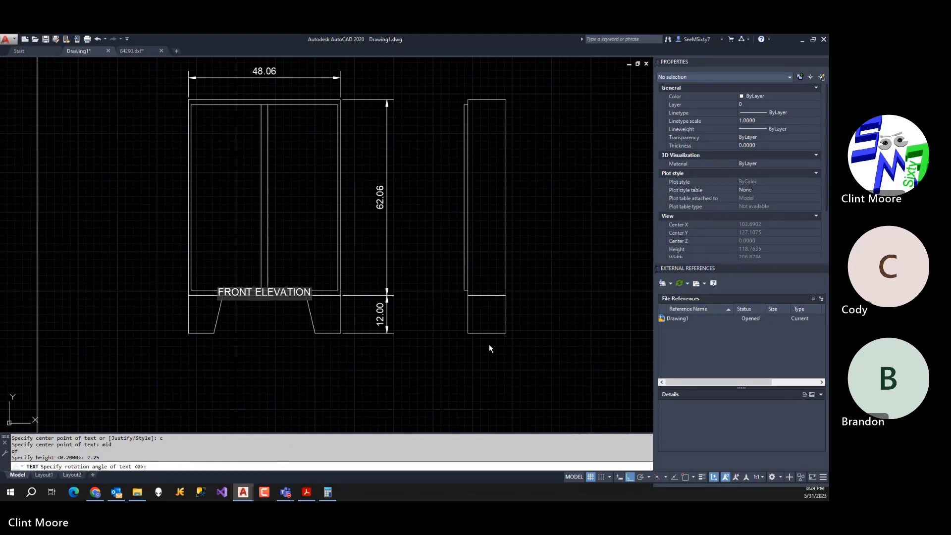
pyautogui.press('Return')
pyautogui.press('Return')
# Move the FRONT ELEVATION title straight down so it sits below the cabinet legs.
pyautogui.write('m')
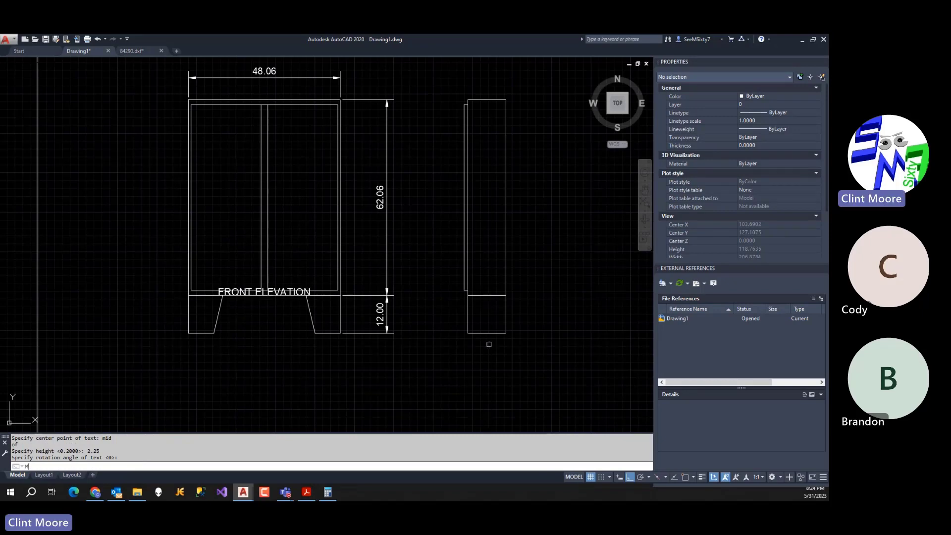
pyautogui.press('Return')
pyautogui.click(305, 291)
pyautogui.press('Return')
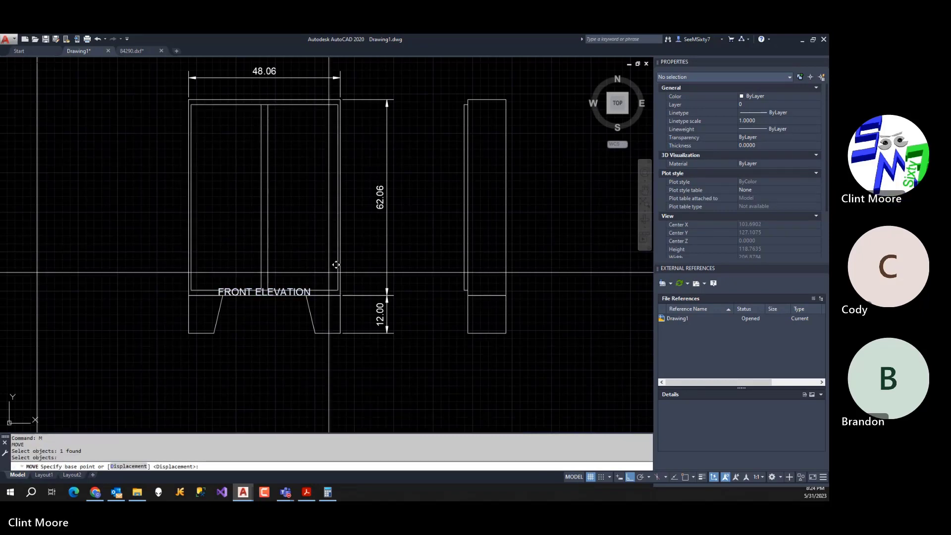
pyautogui.click(328, 273)
pyautogui.click(364, 336)
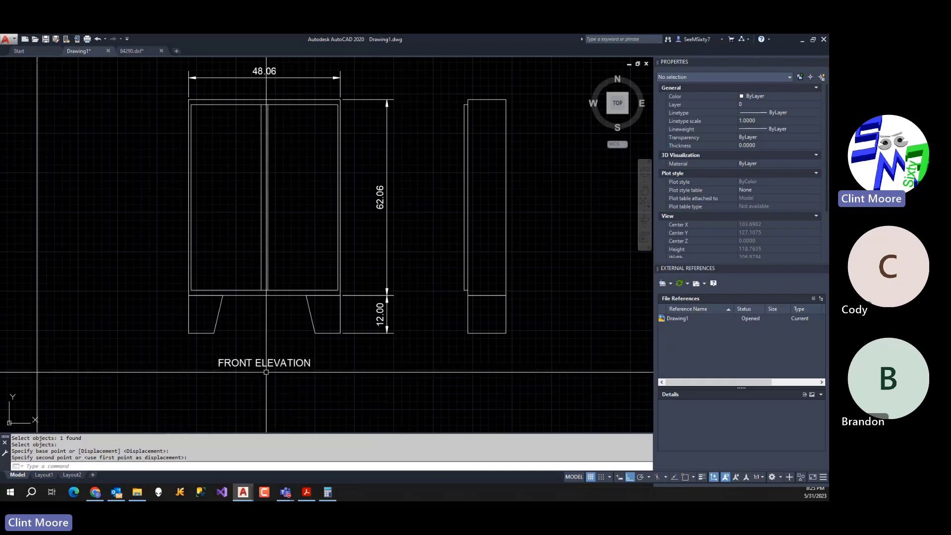
# Copy the FRONT ELEVATION title 3 units straight down to make a second line of text.
pyautogui.scroll(2, 266, 372)
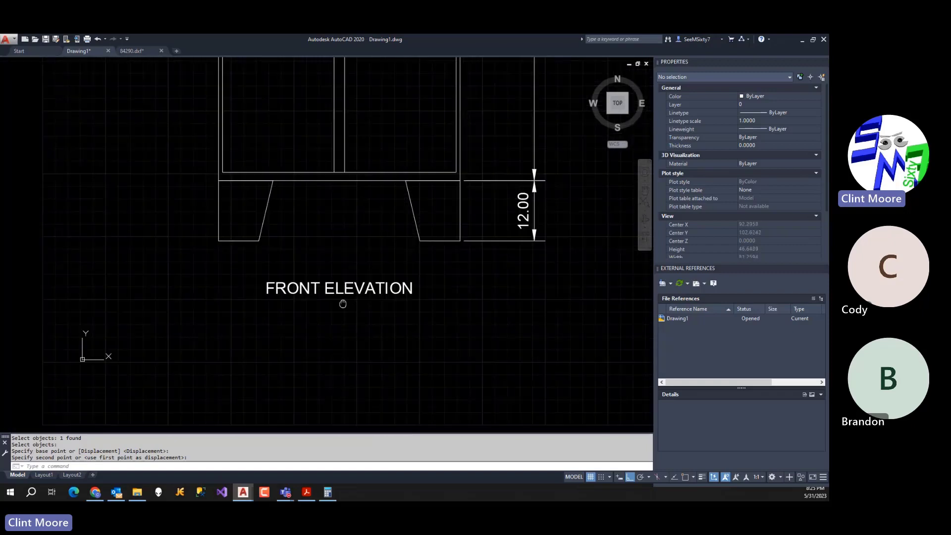
pyautogui.click(374, 330)
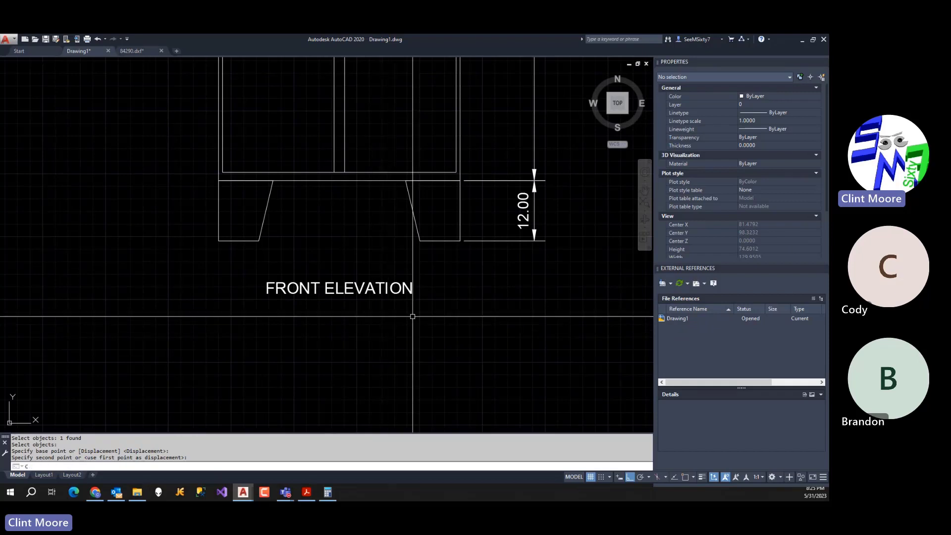
pyautogui.write('c')
pyautogui.press('Return')
pyautogui.click(393, 289)
pyautogui.press('Return')
pyautogui.click(413, 316)
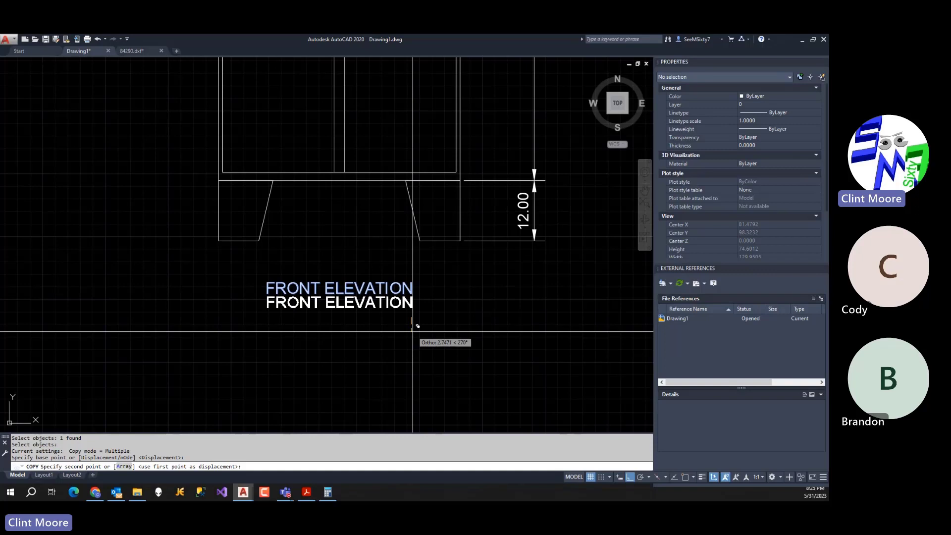
pyautogui.write('3')
pyautogui.press('Return')
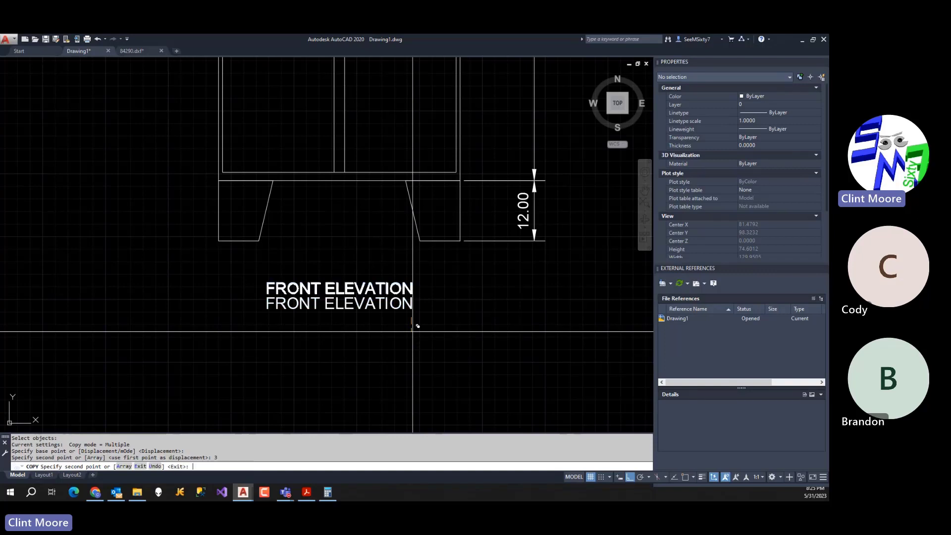
pyautogui.press('Return')
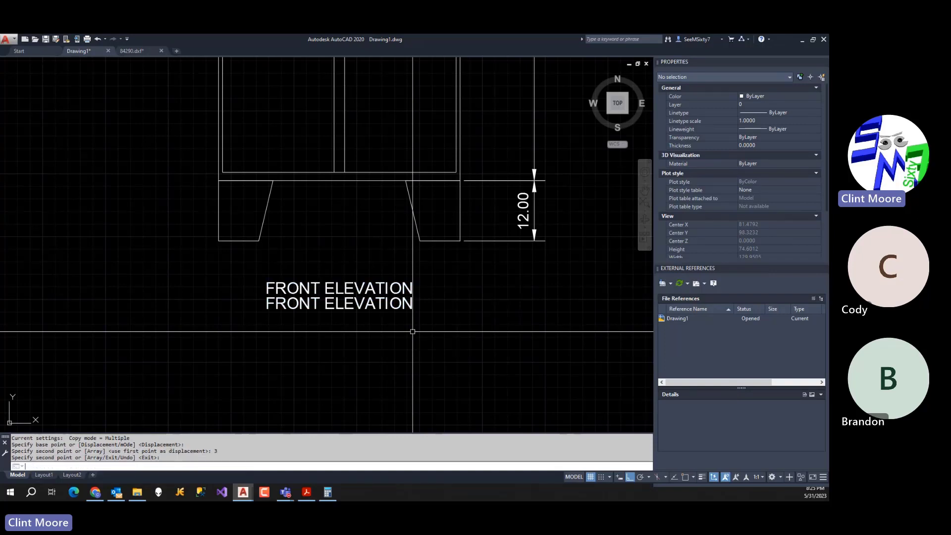
# Select the lower FRONT ELEVATION copy and multiply 0.125 by 12 in Calculator to work out its text height.
pyautogui.click(394, 305)
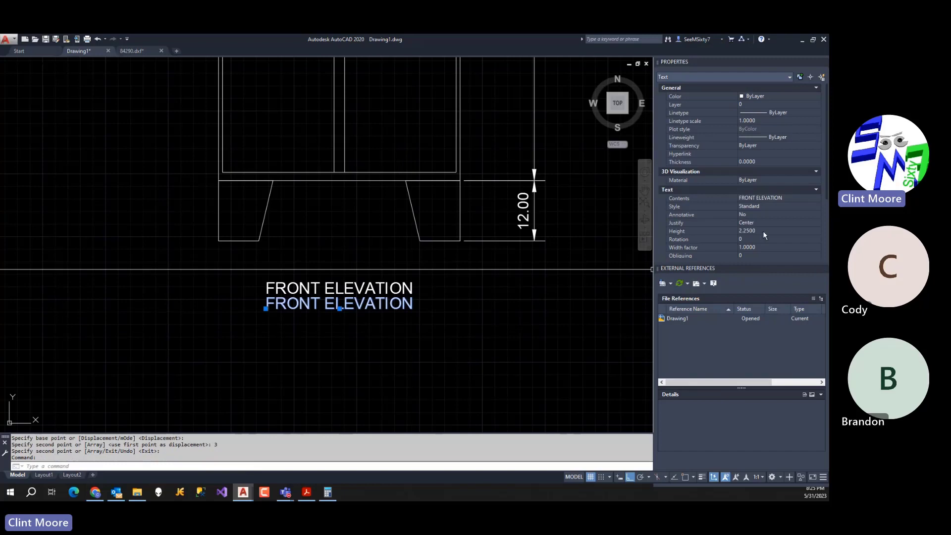
pyautogui.click(330, 492)
pyautogui.click(292, 438)
pyautogui.click(174, 403)
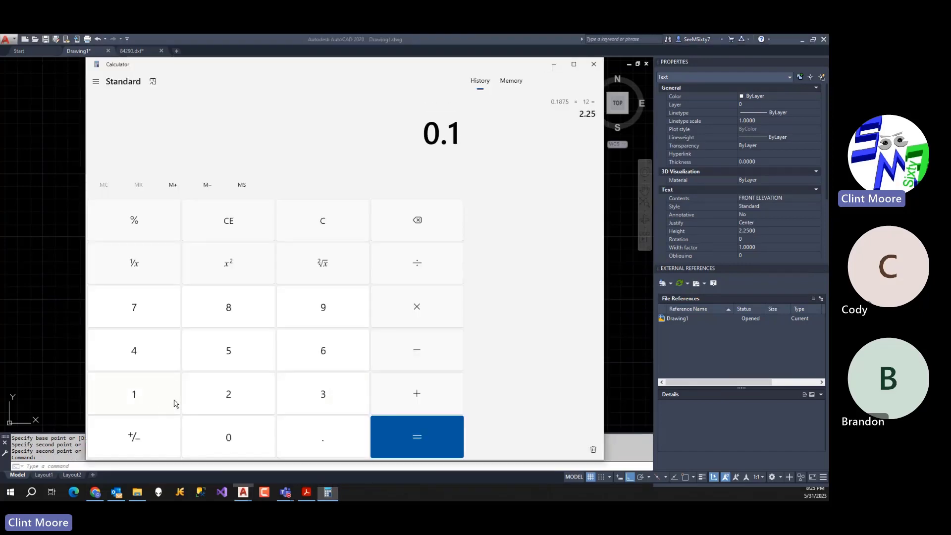
pyautogui.click(208, 389)
pyautogui.click(223, 362)
pyautogui.click(437, 313)
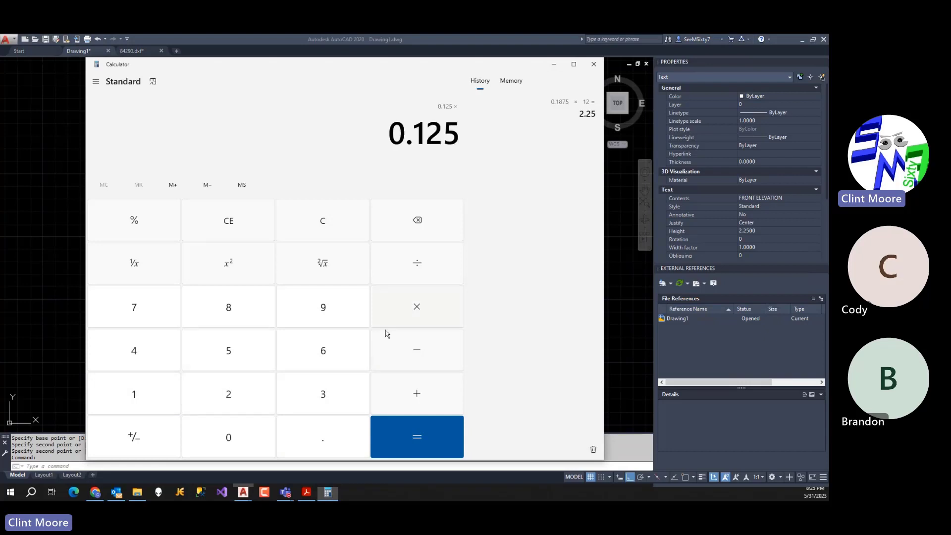
pyautogui.click(157, 398)
pyautogui.click(226, 394)
pyautogui.click(427, 439)
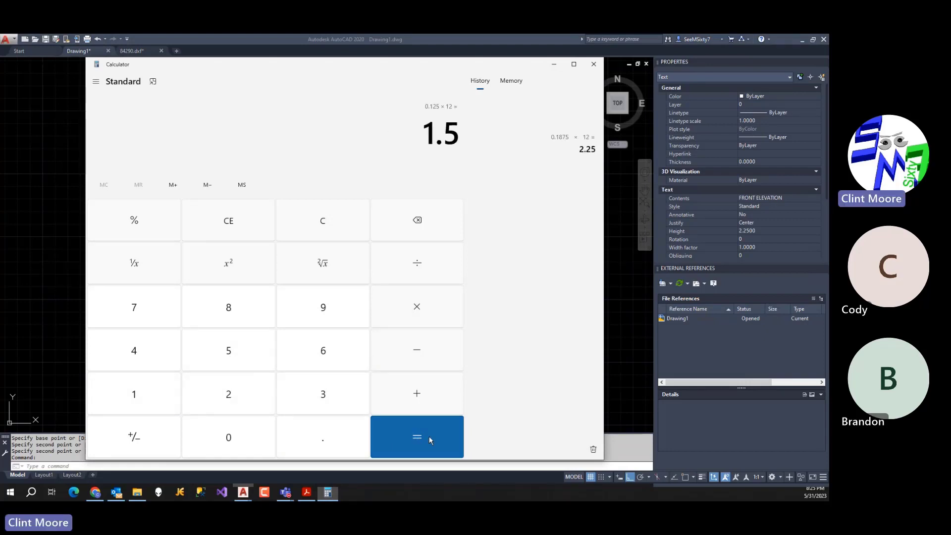
pyautogui.click(554, 64)
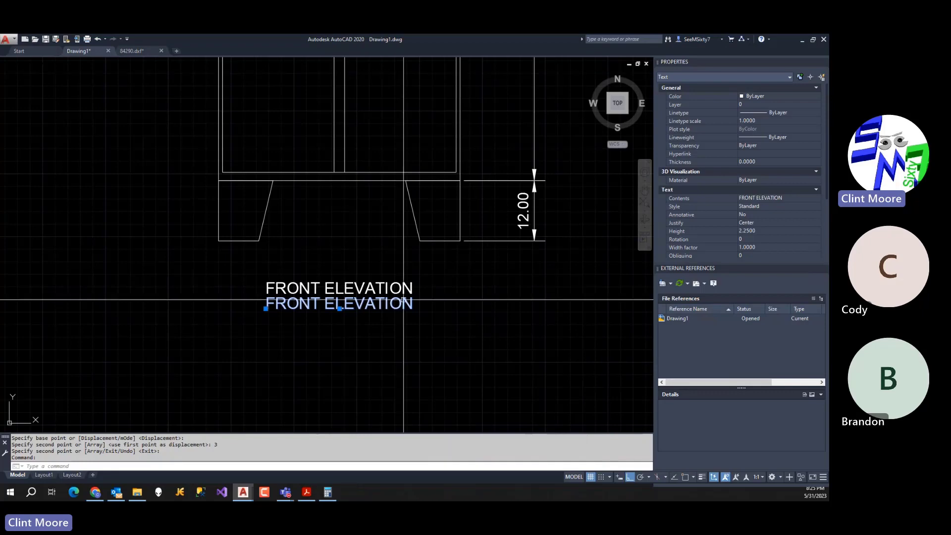
# Set the text height of the lower FRONT ELEVATION line to 1.5 and clear the selection.
pyautogui.click(763, 232)
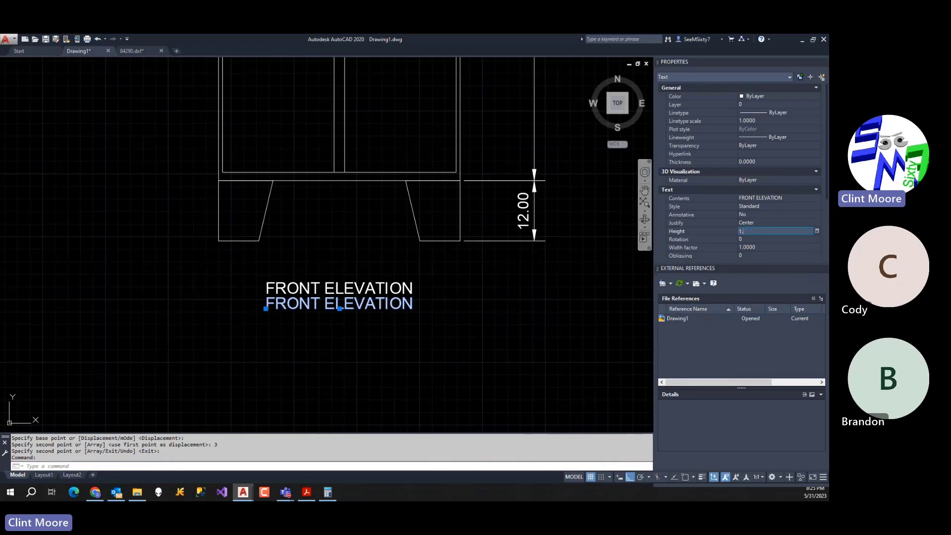
pyautogui.press('Tab')
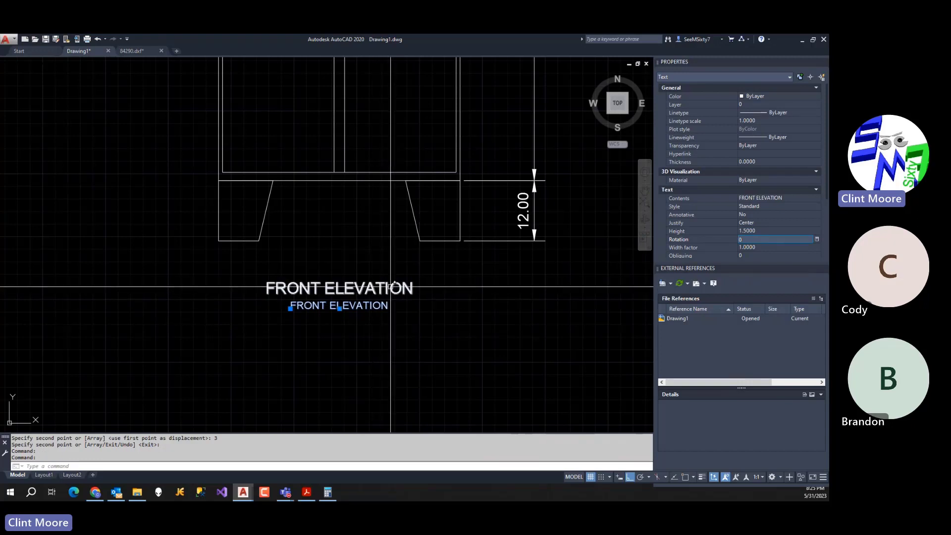
pyautogui.press('Escape')
pyautogui.press('Escape')
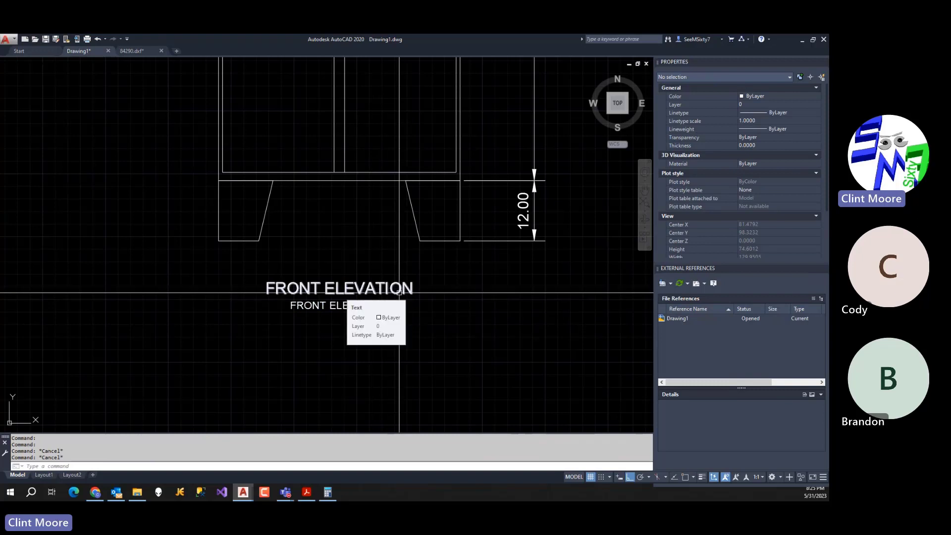
# Underline the upper FRONT ELEVATION title by adding the %%u control code before its text.
pyautogui.doubleClick(399, 292)
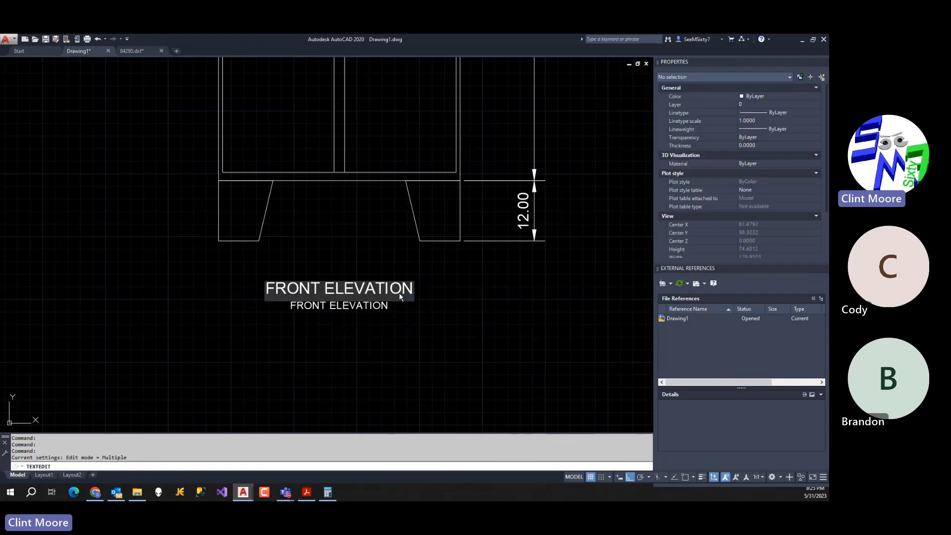
pyautogui.press('Home')
pyautogui.write('%%u')
pyautogui.press('Return')
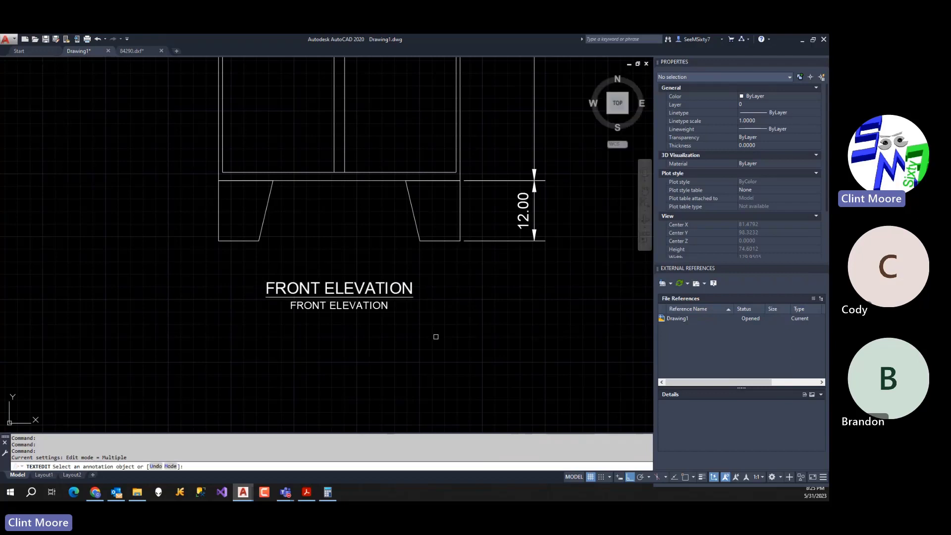
pyautogui.scroll(-2, 464, 334)
pyautogui.press('Escape')
pyautogui.press('Escape')
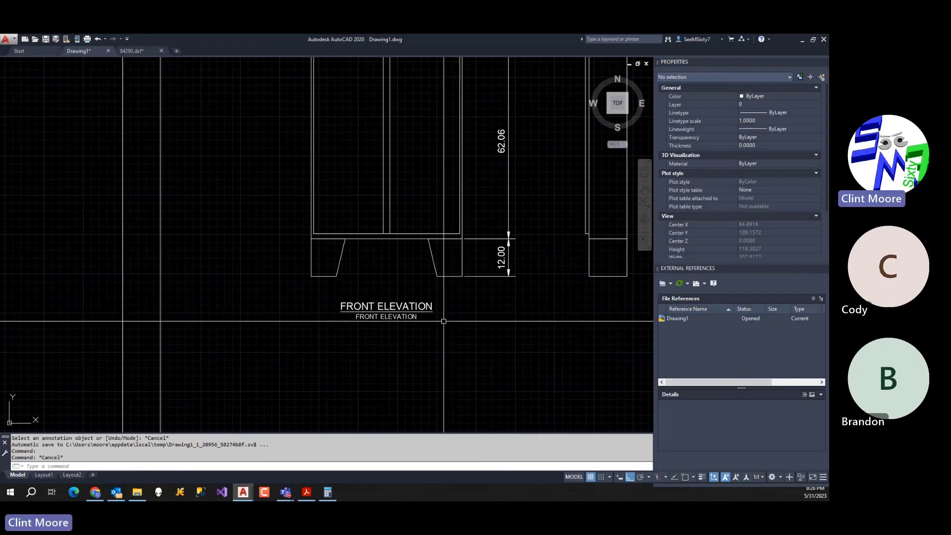
# Search the Help for TEXT CODES and look through the Format Codes for Alternate Text Editor Reference article.
pyautogui.click(232, 466)
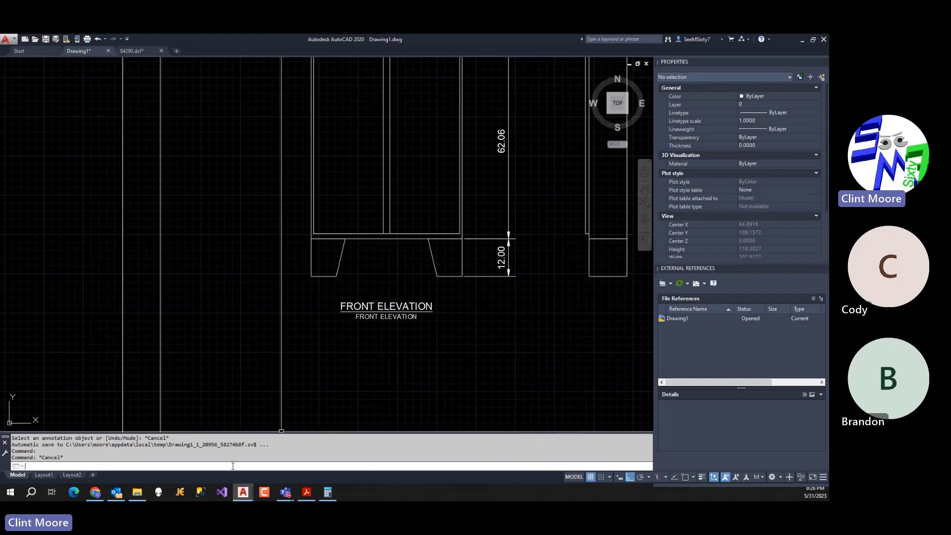
pyautogui.write('HELP')
pyautogui.press('Return')
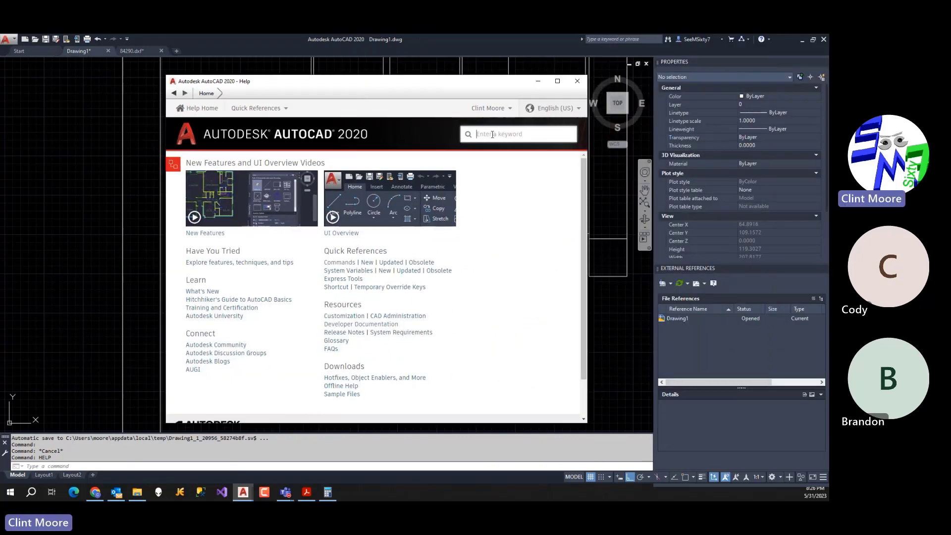
pyautogui.write('TEXT CODES')
pyautogui.press('Return')
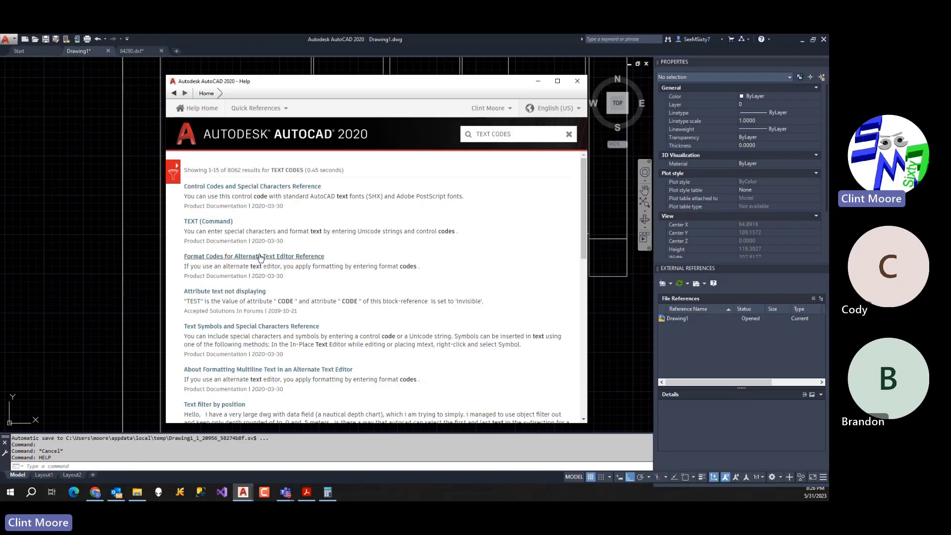
pyautogui.click(261, 256)
pyautogui.scroll(-5, 248, 294)
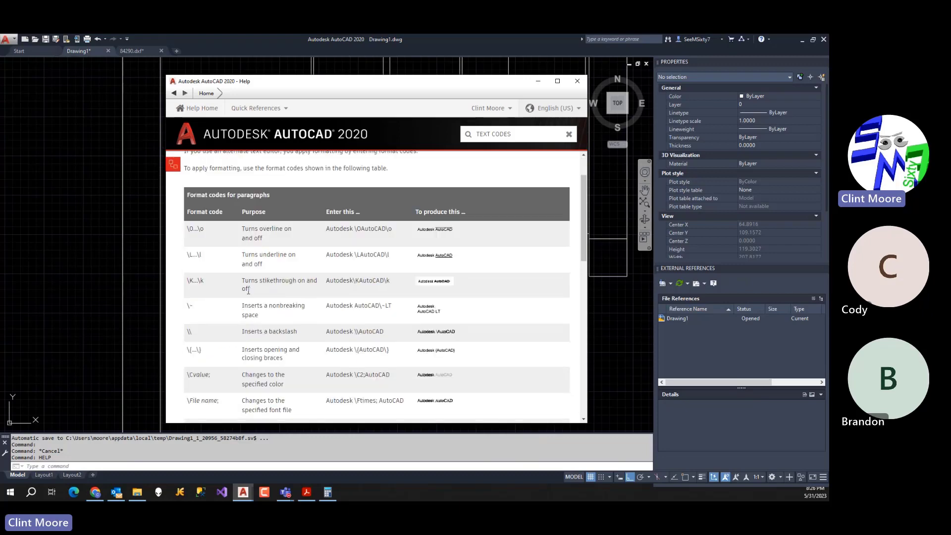
pyautogui.scroll(-6, 248, 295)
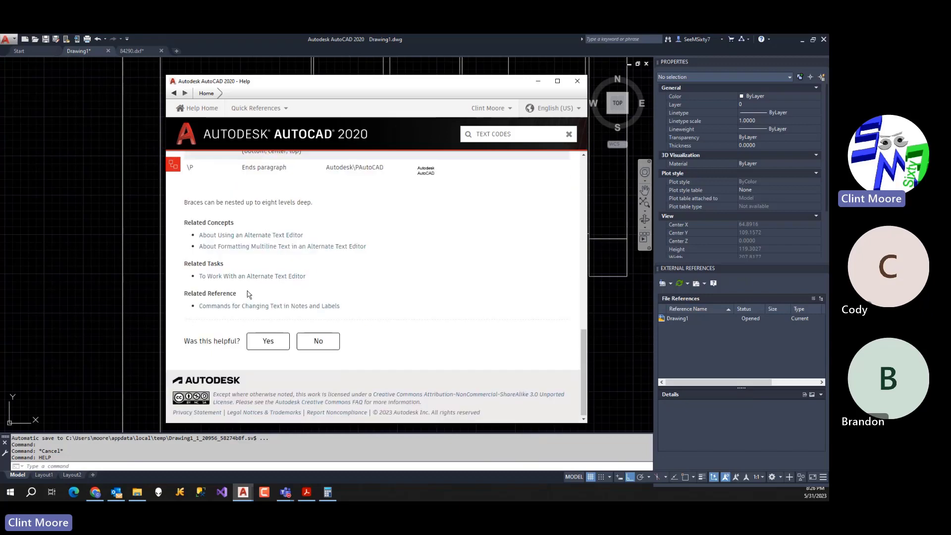
pyautogui.scroll(7, 190, 159)
pyautogui.click(173, 93)
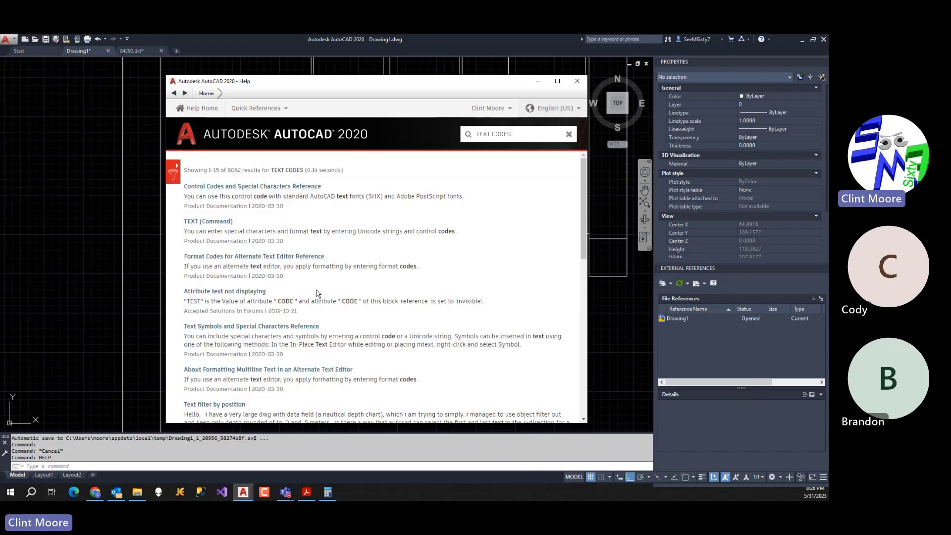
# Review the control codes and Unicode symbol tables in the Text Symbols and Special Characters Reference article, and close the Help.
pyautogui.scroll(-2, 285, 294)
pyautogui.click(258, 245)
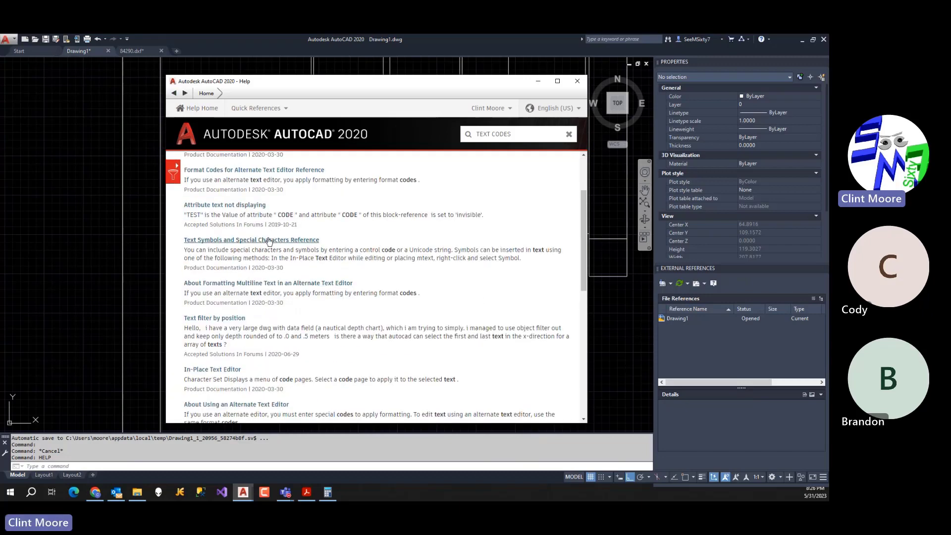
pyautogui.scroll(-1, 302, 306)
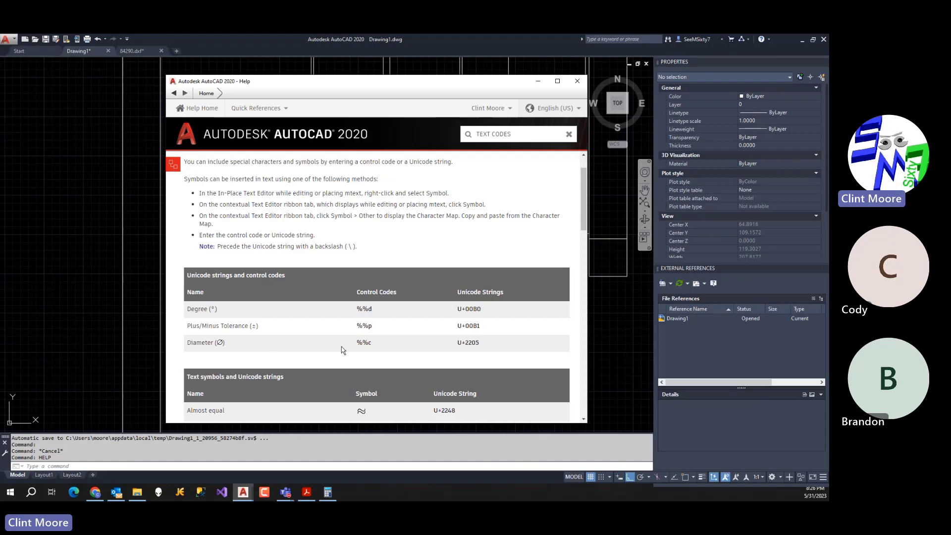
pyautogui.scroll(-4, 367, 342)
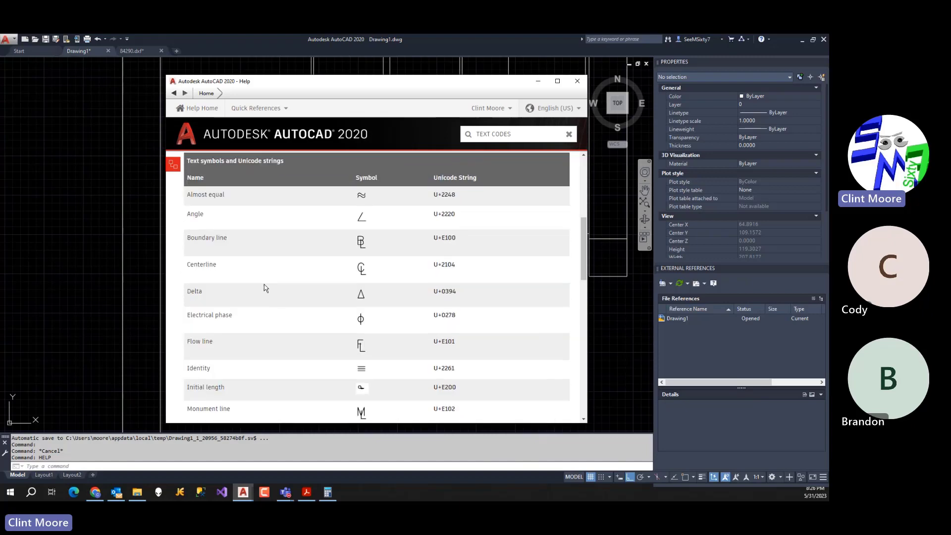
pyautogui.scroll(1, 303, 233)
pyautogui.scroll(-3, 362, 255)
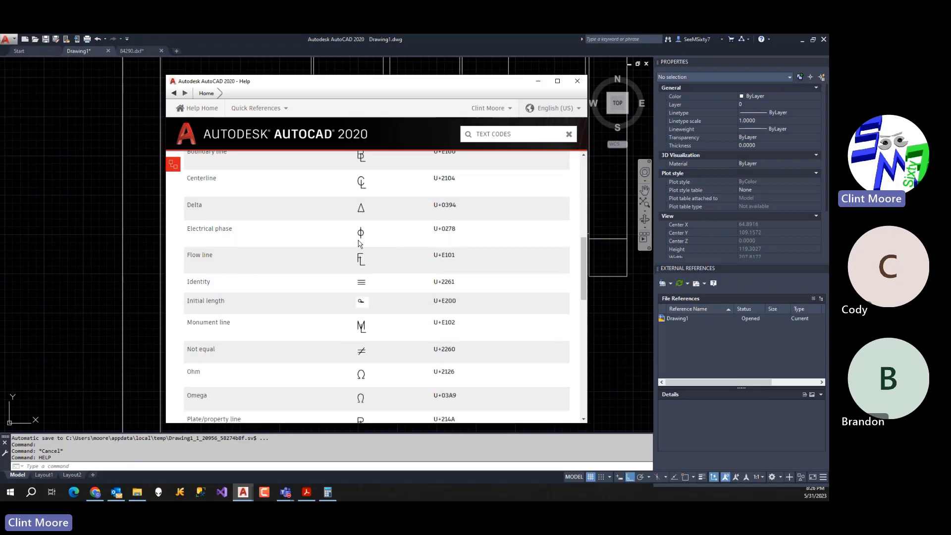
pyautogui.scroll(-6, 361, 256)
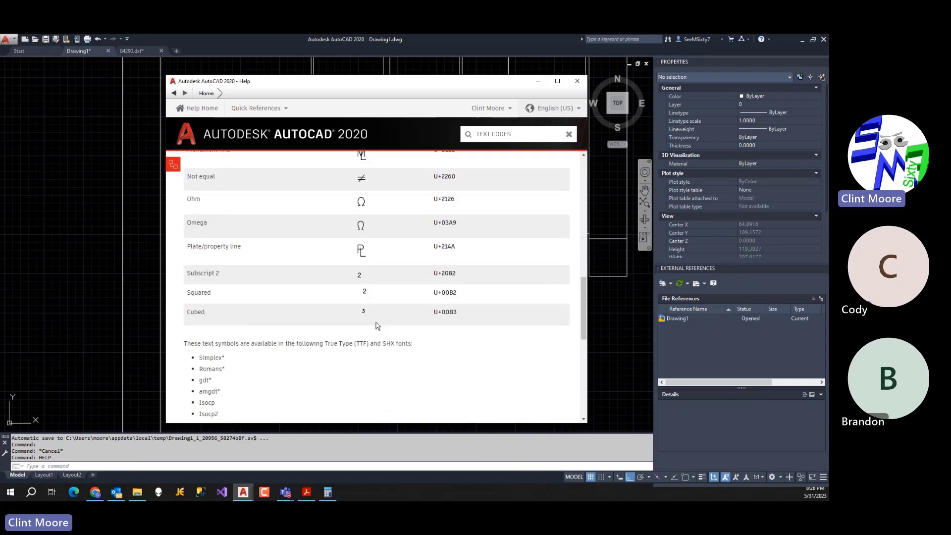
pyautogui.scroll(10, 376, 322)
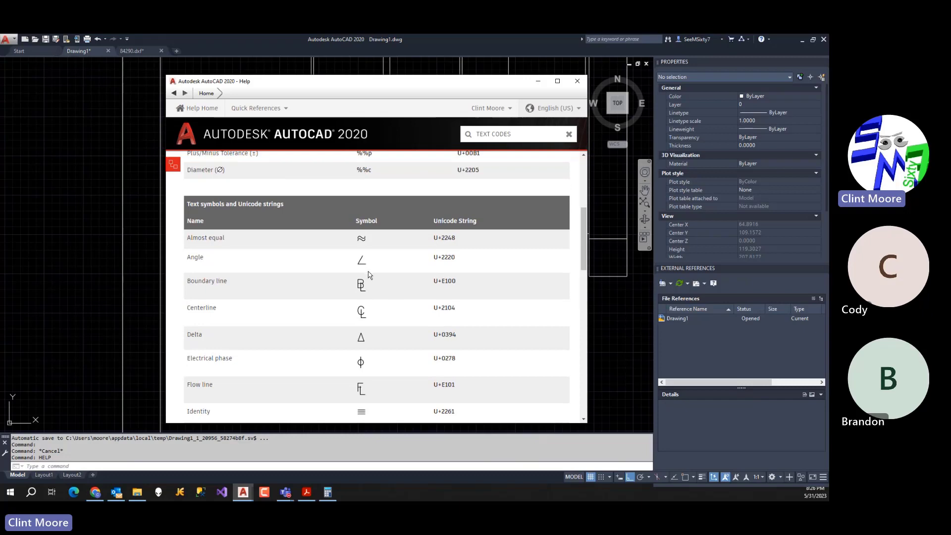
pyautogui.scroll(3, 323, 233)
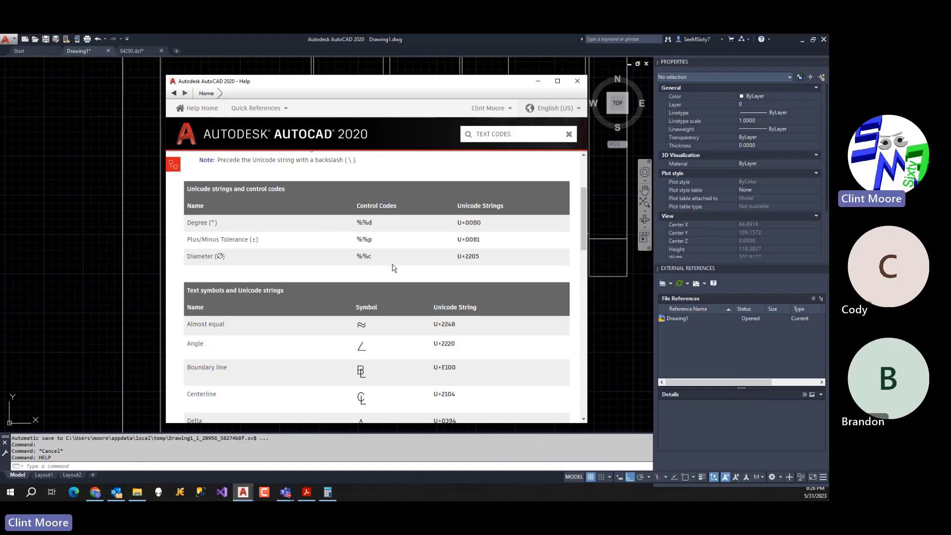
pyautogui.scroll(4, 392, 266)
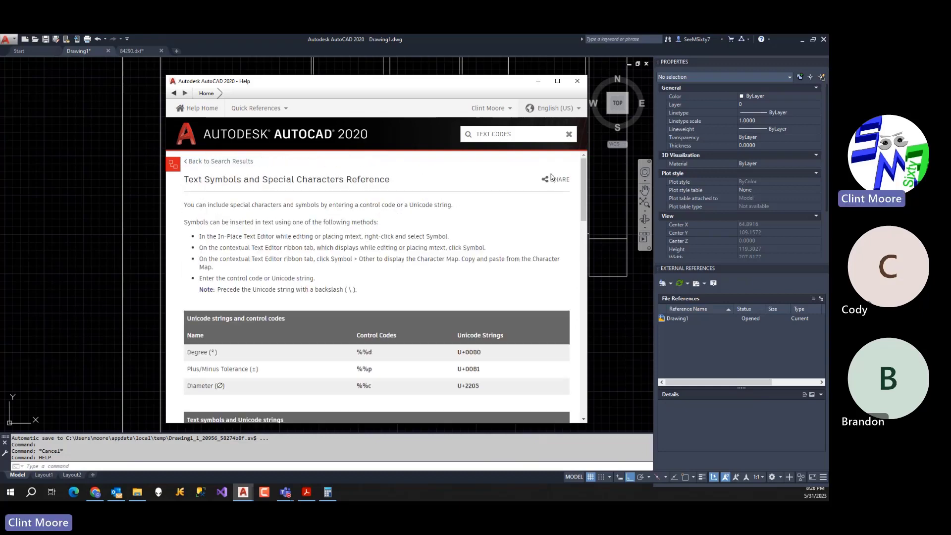
pyautogui.click(577, 81)
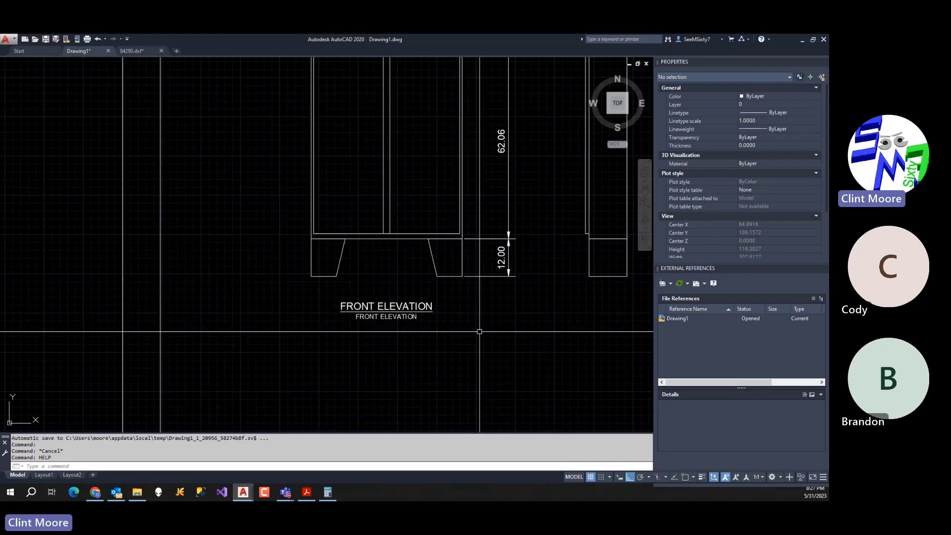
# Copy both text lines under the front view straight across to below the cabinet's side view.
pyautogui.moveTo(480, 332); pyautogui.dragTo(291, 334, button='middle')
pyautogui.scroll(-2, 346, 323)
pyautogui.moveTo(346, 323); pyautogui.dragTo(305, 303, button='middle')
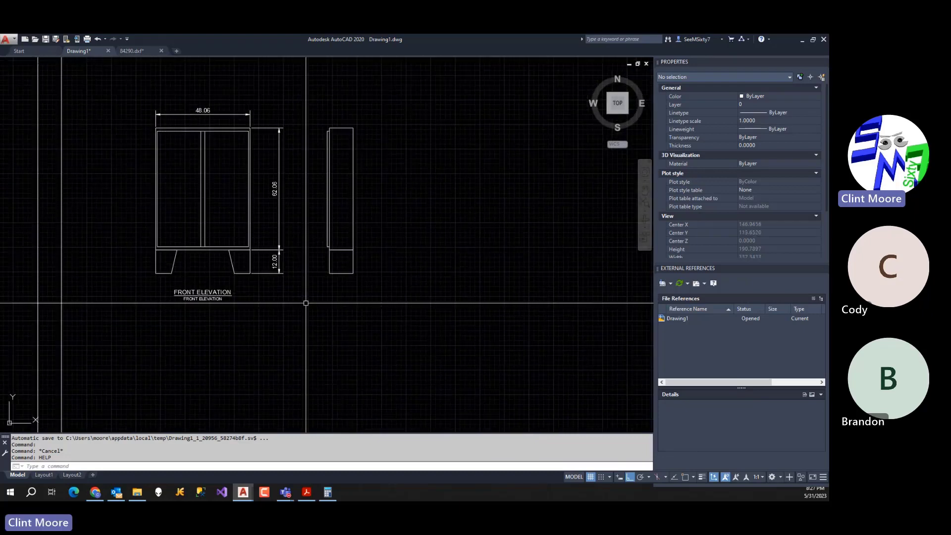
pyautogui.write('c')
pyautogui.press('Return')
pyautogui.click(241, 284)
pyautogui.click(196, 317)
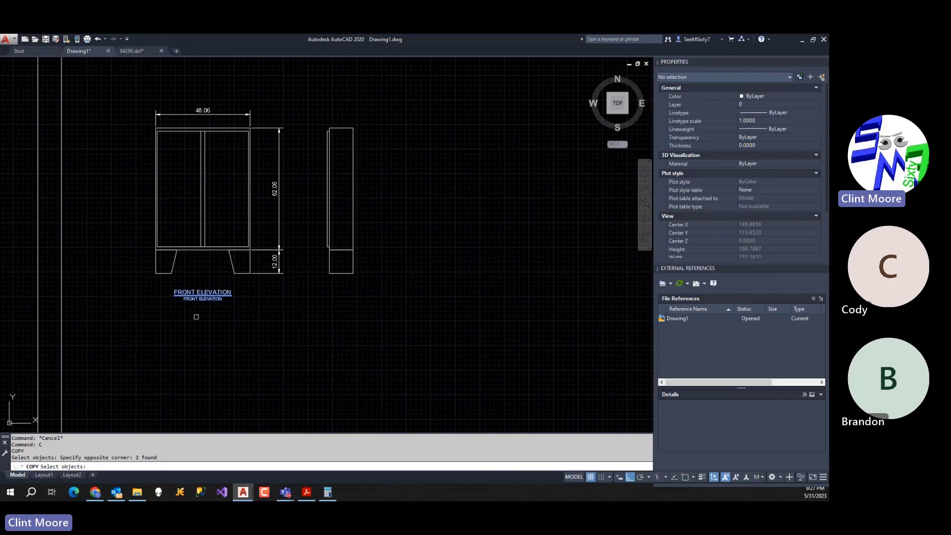
pyautogui.press('Return')
pyautogui.click(214, 326)
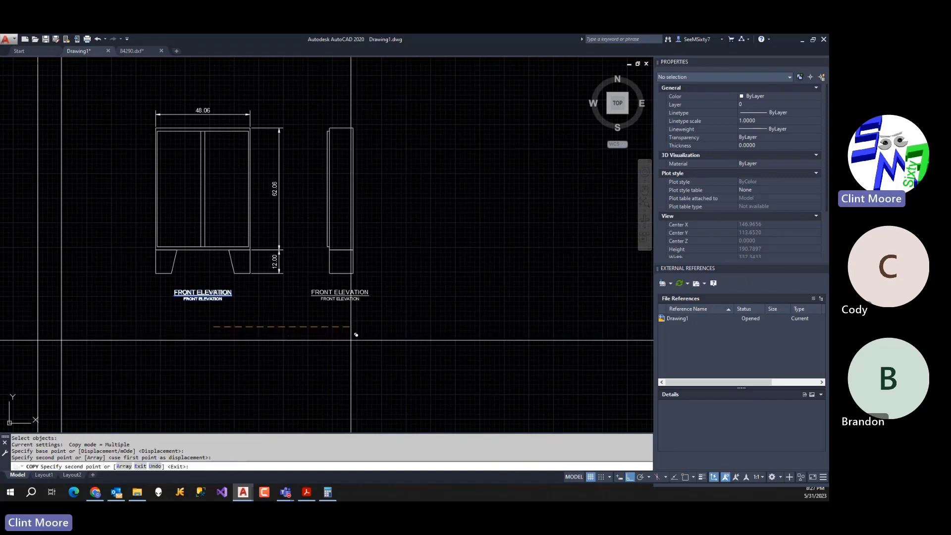
pyautogui.click(355, 335)
pyautogui.press('Escape')
# Change the underlined title below the side view to SIDE ELEVATION.
pyautogui.doubleClick(327, 293)
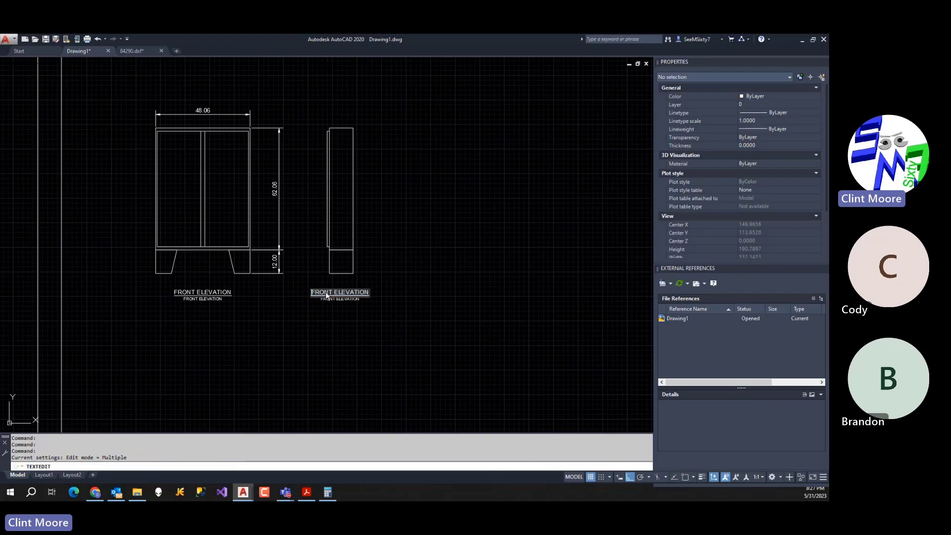
pyautogui.write('SIDE ELEVATION')
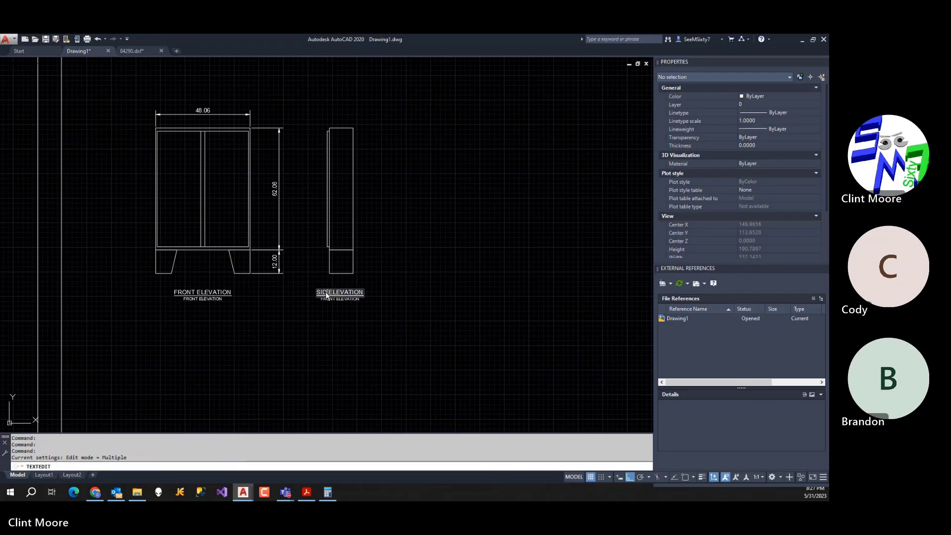
pyautogui.write('E')
pyautogui.press('Return')
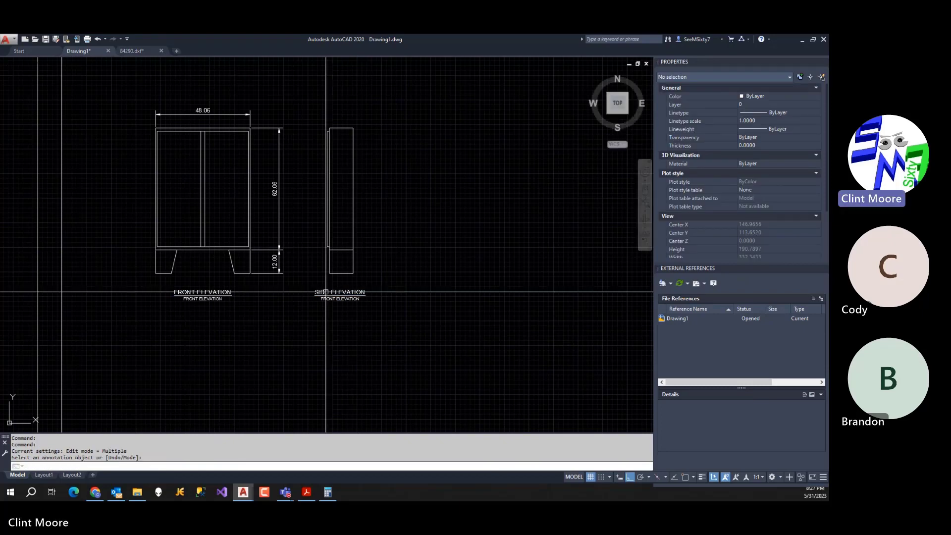
# Replace the small second line under the FRONT ELEVATION title with SCALE: 1"=1'-0".
pyautogui.scroll(4, 213, 303)
pyautogui.click(216, 293)
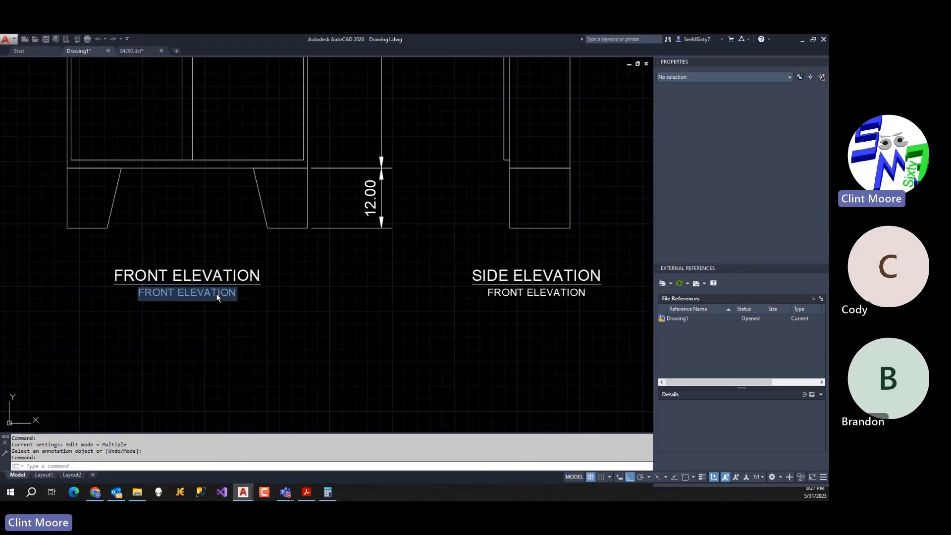
pyautogui.write('SCALE')
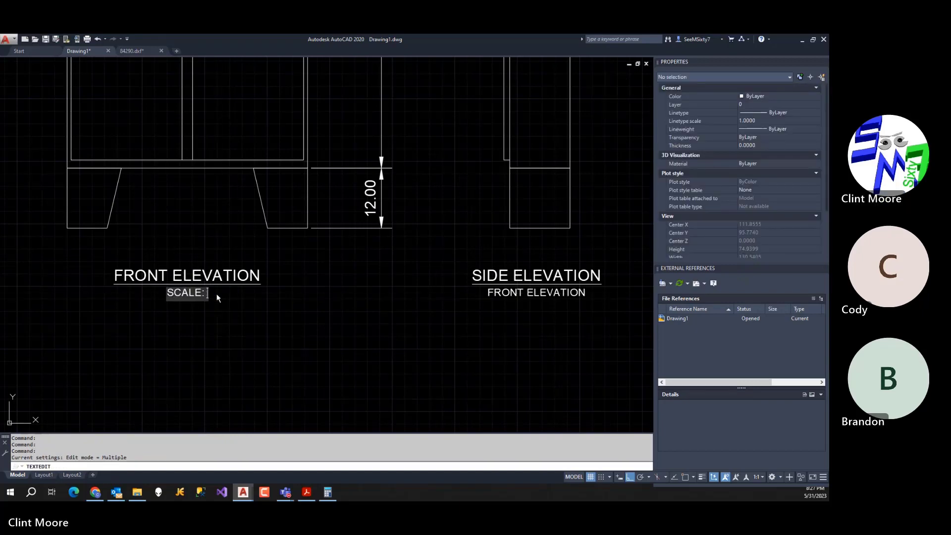
pyautogui.write(': 1"=')
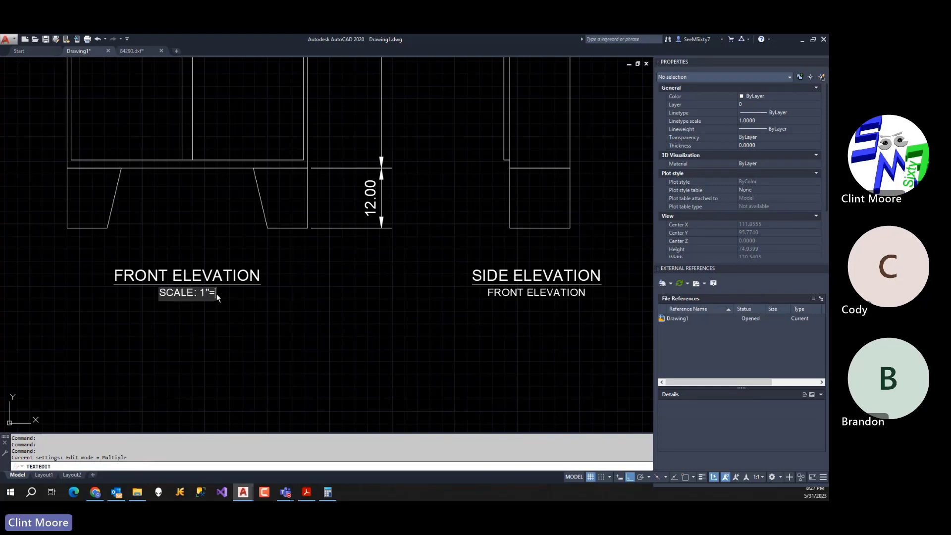
pyautogui.write('1\'-0"')
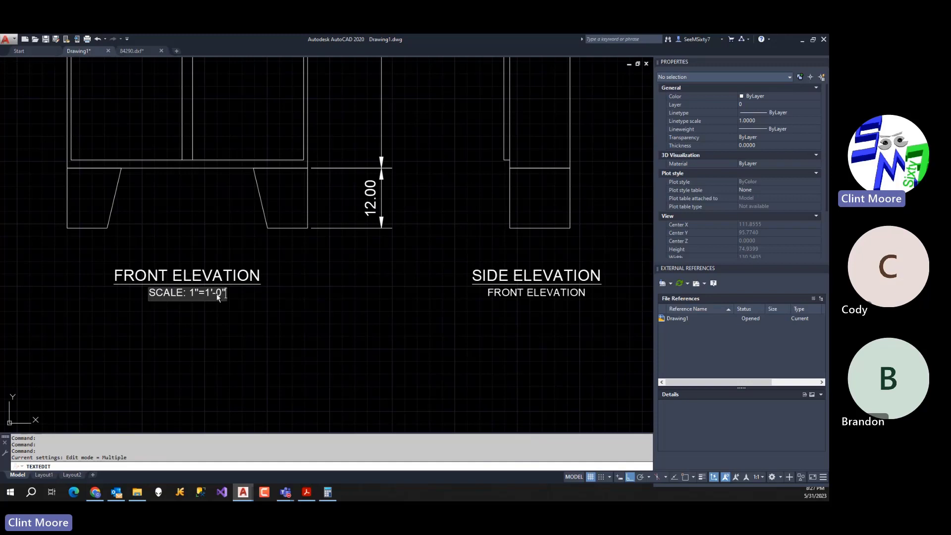
pyautogui.press('Return')
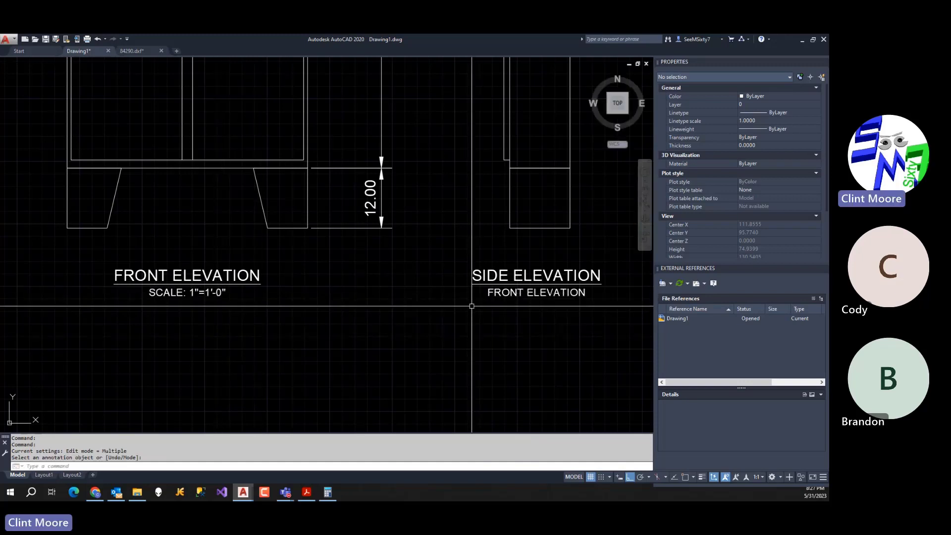
# Replace the small second line under the SIDE ELEVATION title with SCALE: 1"=1'-0", copied from the front view's scale line.
pyautogui.click(221, 292)
pyautogui.hotkey('ctrl', 'c')
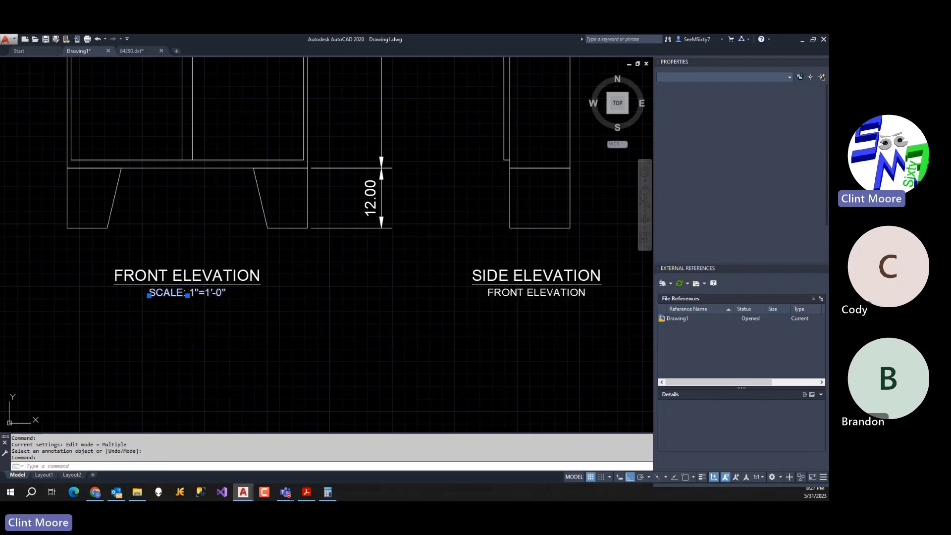
pyautogui.click(517, 302)
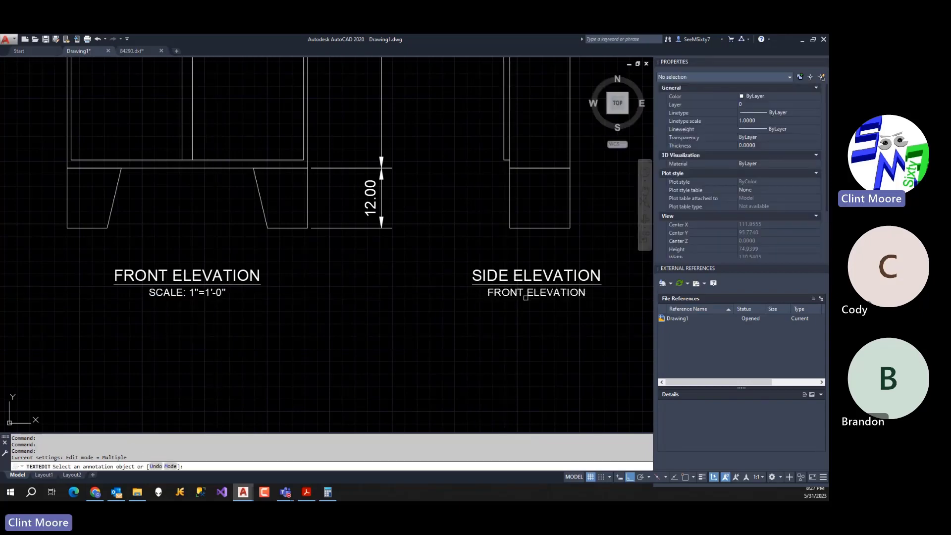
pyautogui.click(534, 302)
pyautogui.hotkey('ctrl', 'v')
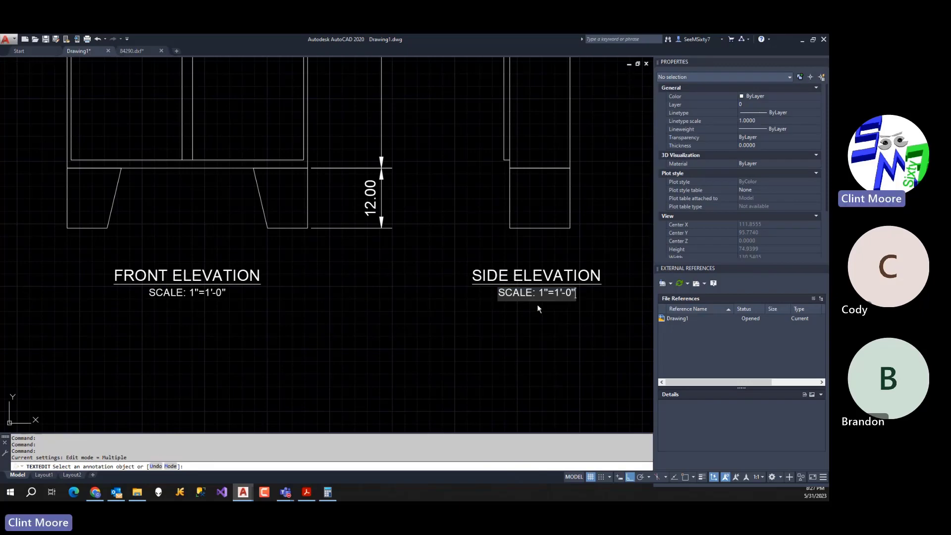
pyautogui.click(550, 322)
pyautogui.press('Escape')
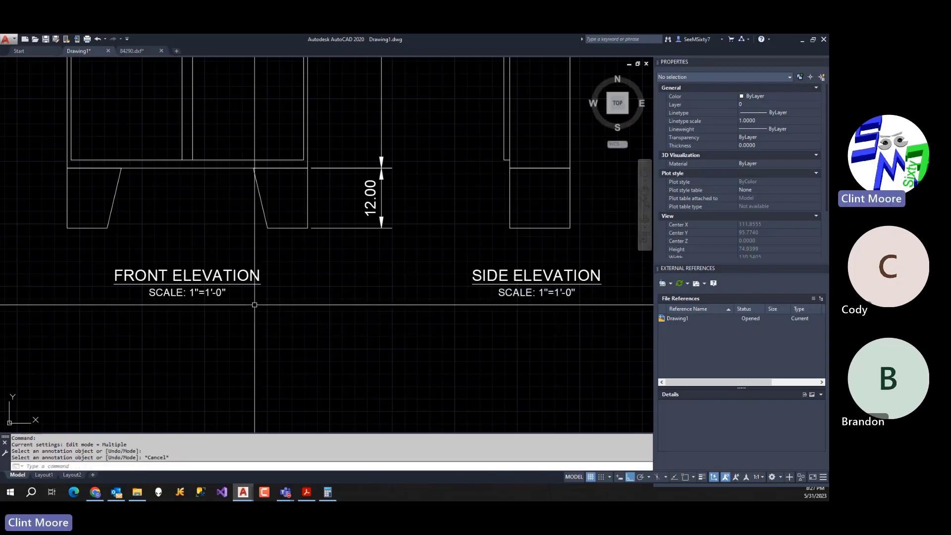
pyautogui.click(216, 293)
pyautogui.doubleClick(209, 293)
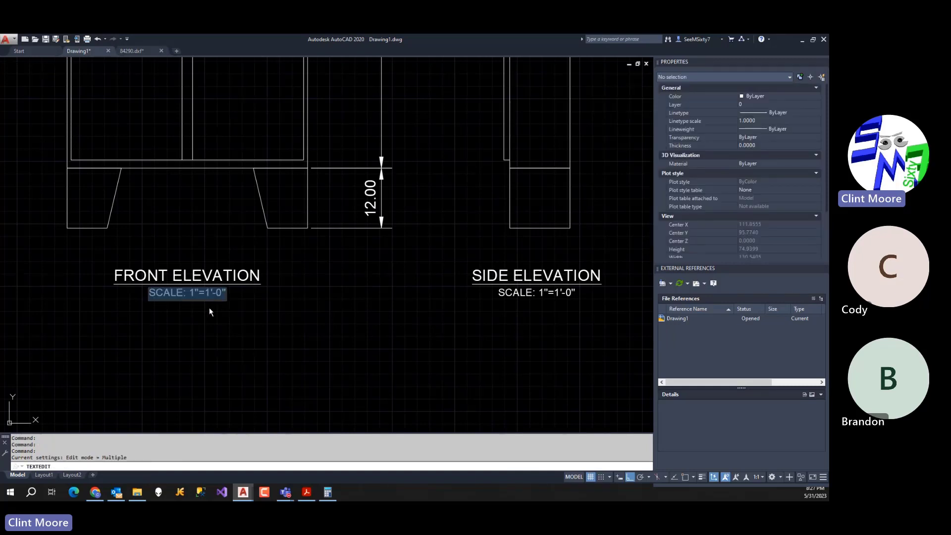
pyautogui.write('U')
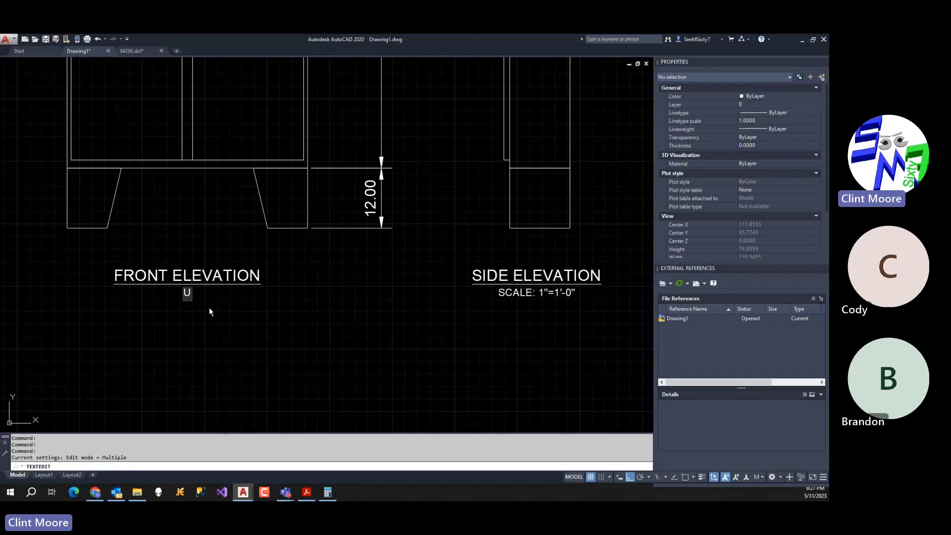
pyautogui.press('Escape')
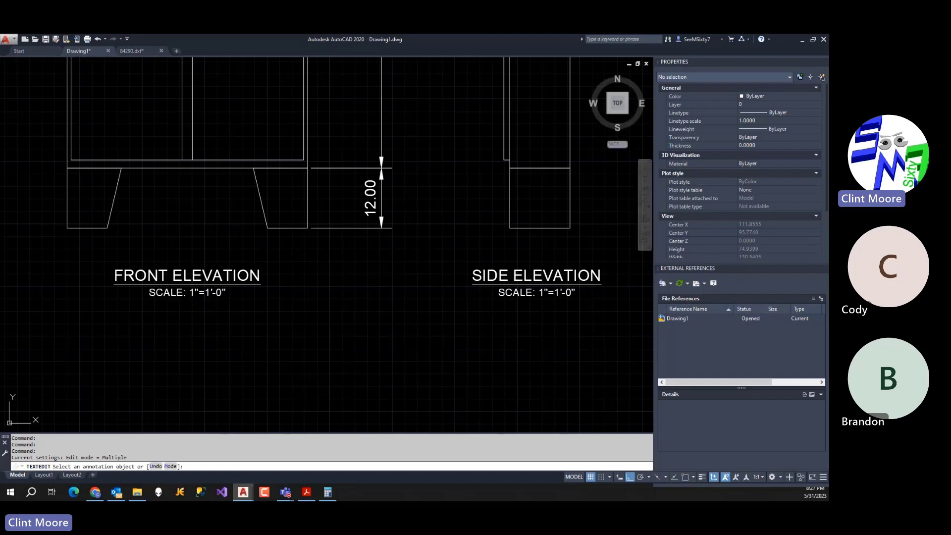
pyautogui.click(197, 294)
pyautogui.click(192, 296)
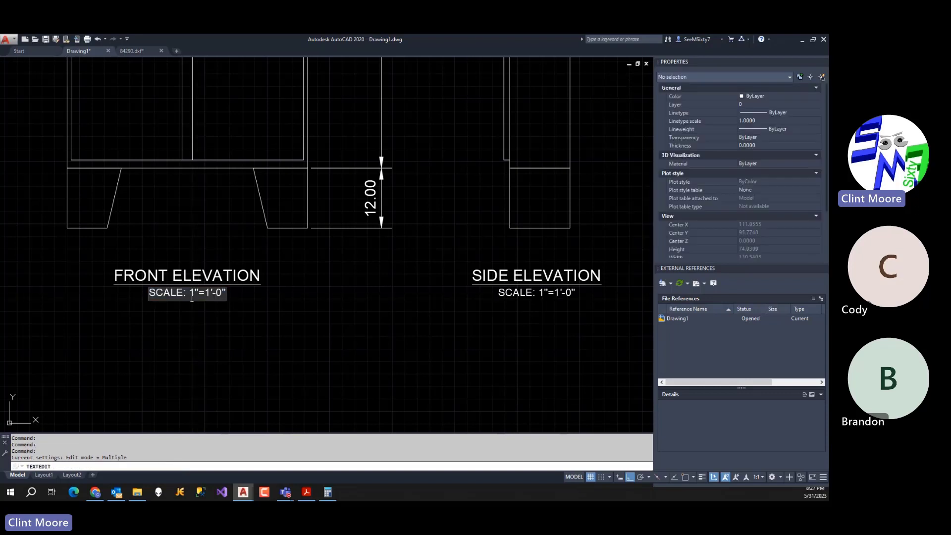
pyautogui.moveTo(189, 294); pyautogui.dragTo(109, 291)
pyautogui.press('Delete')
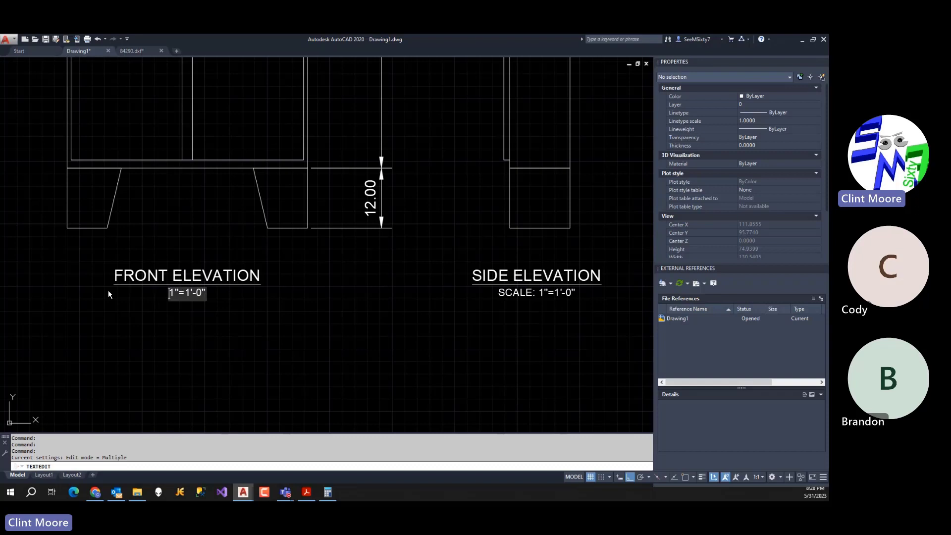
pyautogui.press('Escape')
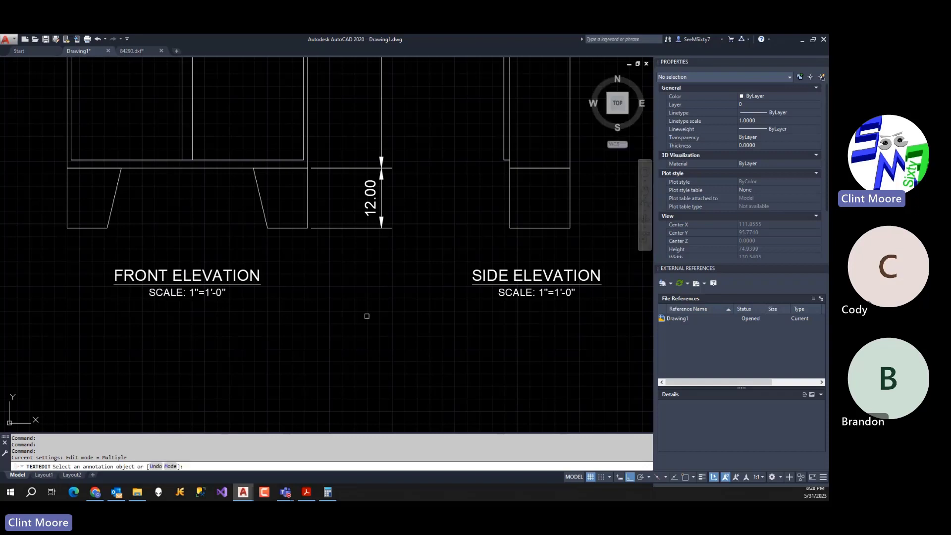
pyautogui.press('Escape')
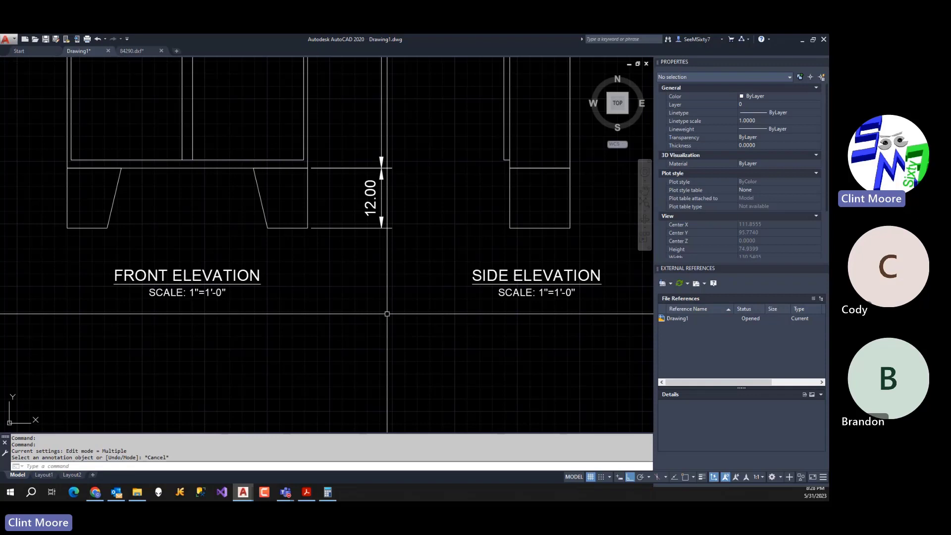
# Turn ortho mode off, turn grid snap on, and switch the grid display off.
pyautogui.press('F8')
pyautogui.press('F9')
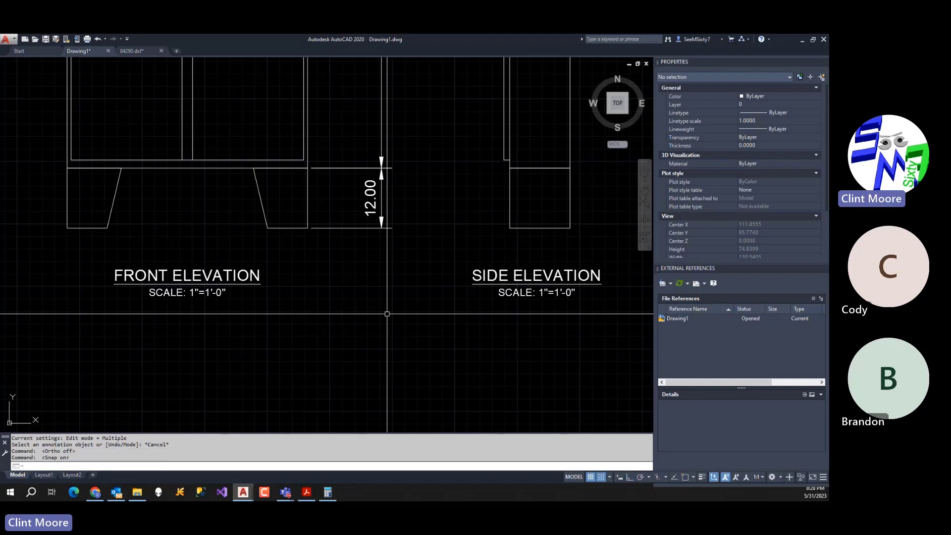
pyautogui.press('F7')
pyautogui.press('F7')
pyautogui.press('F7')
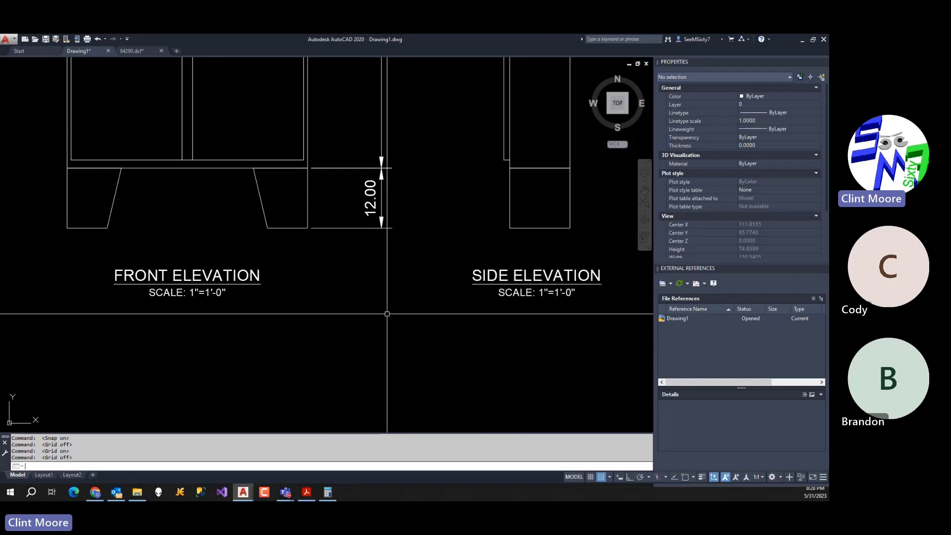
pyautogui.write('os')
pyautogui.press('Return')
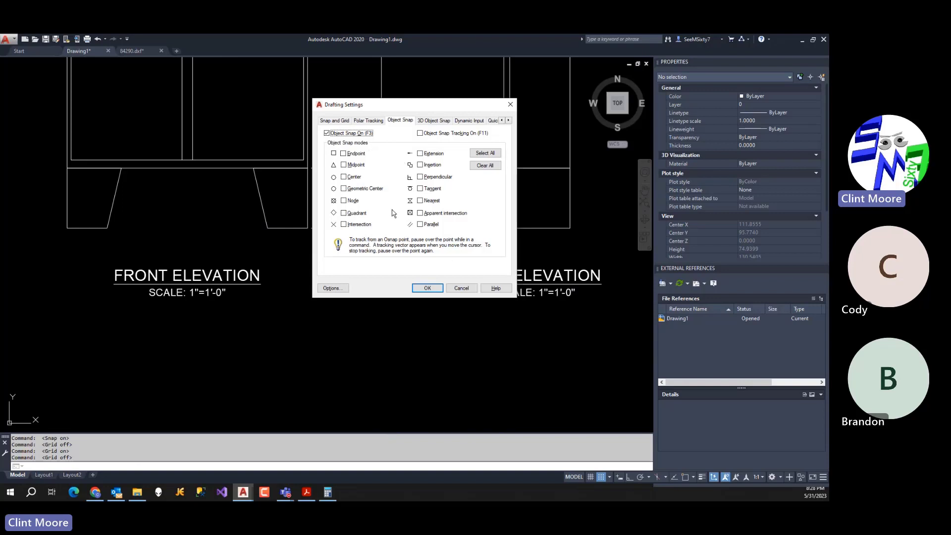
pyautogui.click(327, 134)
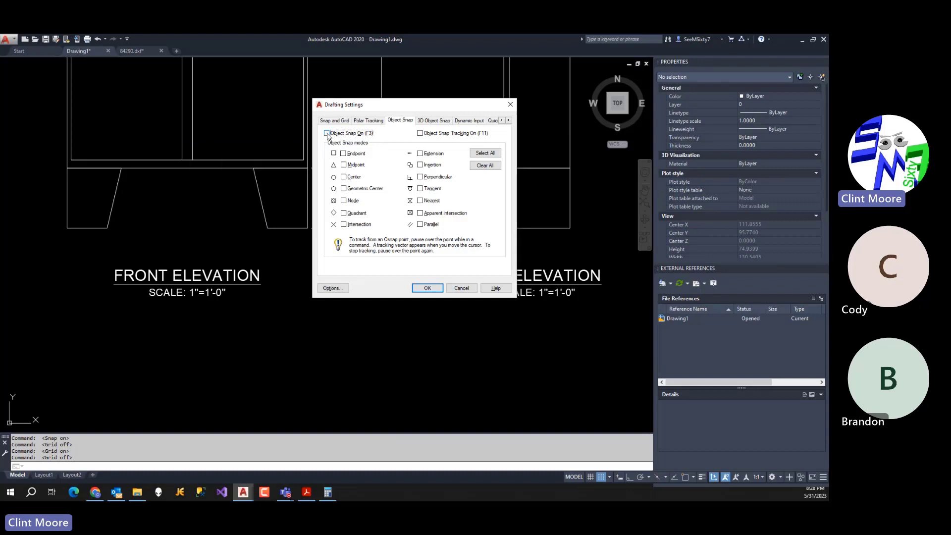
pyautogui.click(462, 289)
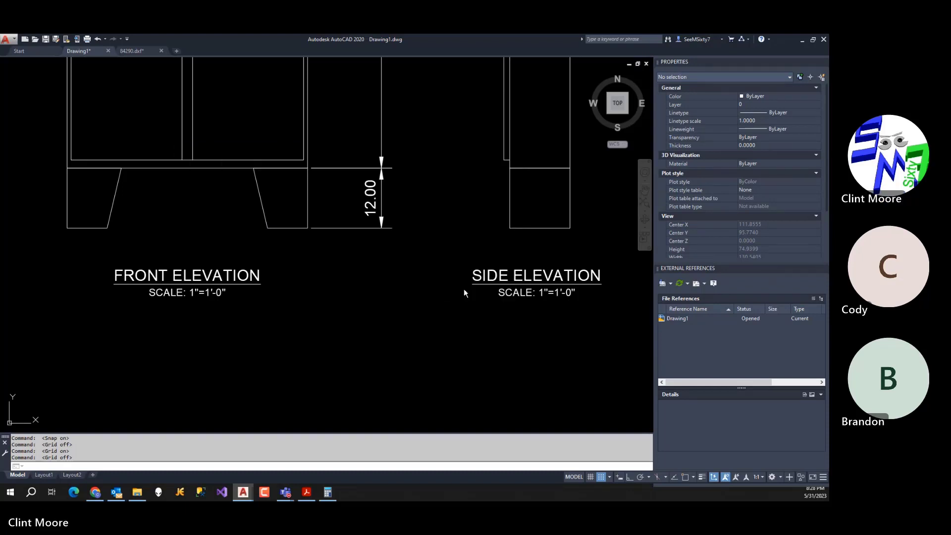
# Copy the side view's upper cabinet body and door, without the base, straight up above the side view with ortho on.
pyautogui.scroll(-4, 446, 295)
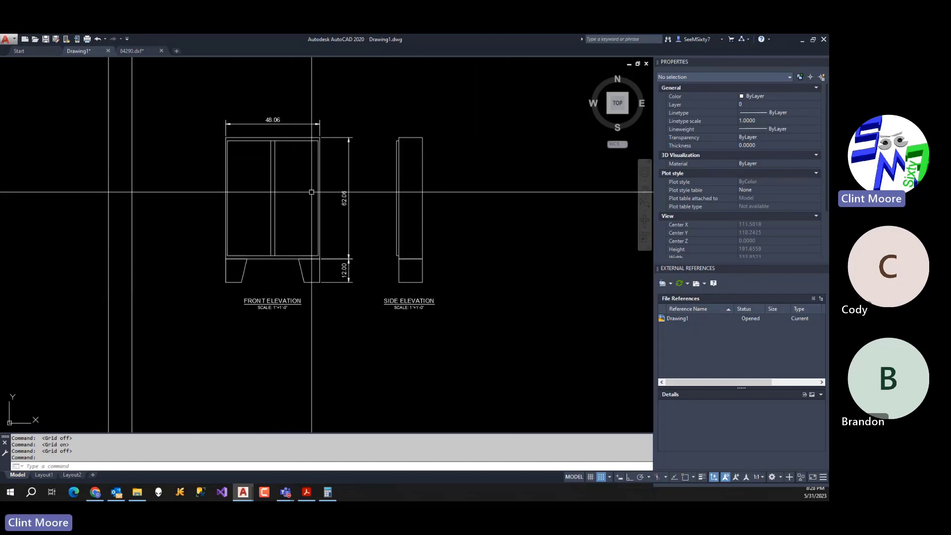
pyautogui.moveTo(252, 150); pyautogui.dragTo(311, 211, button='middle')
pyautogui.scroll(5, 317, 210)
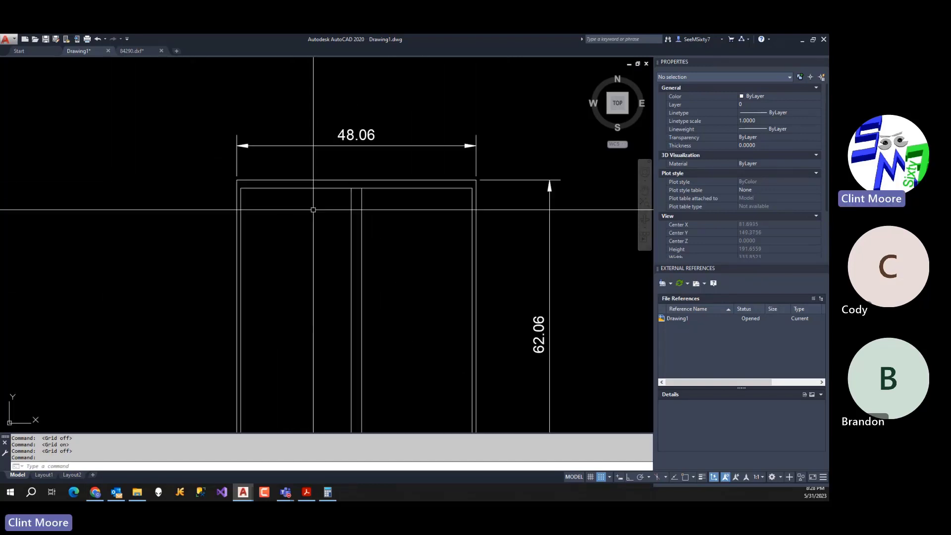
pyautogui.scroll(-5, 347, 211)
pyautogui.moveTo(371, 233); pyautogui.dragTo(335, 235, button='middle')
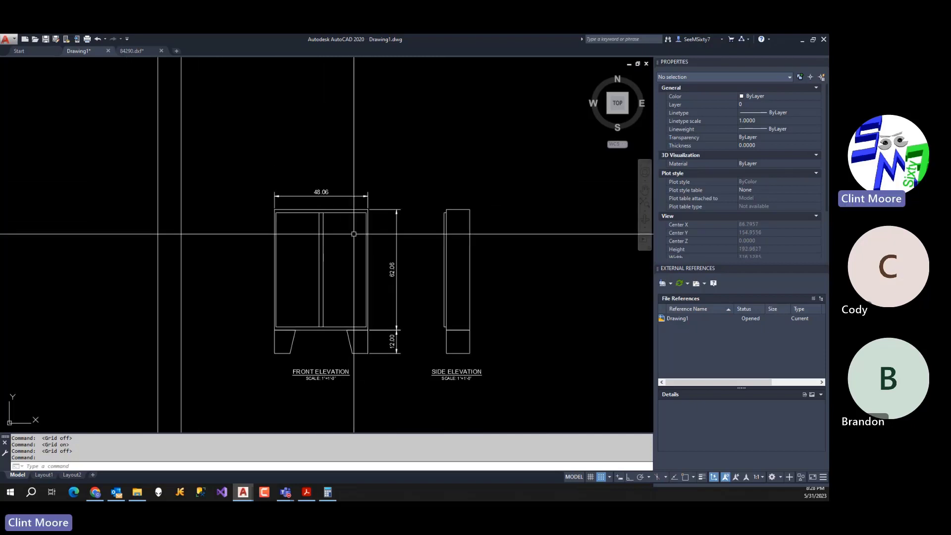
pyautogui.write('c')
pyautogui.press('Return')
pyautogui.click(491, 198)
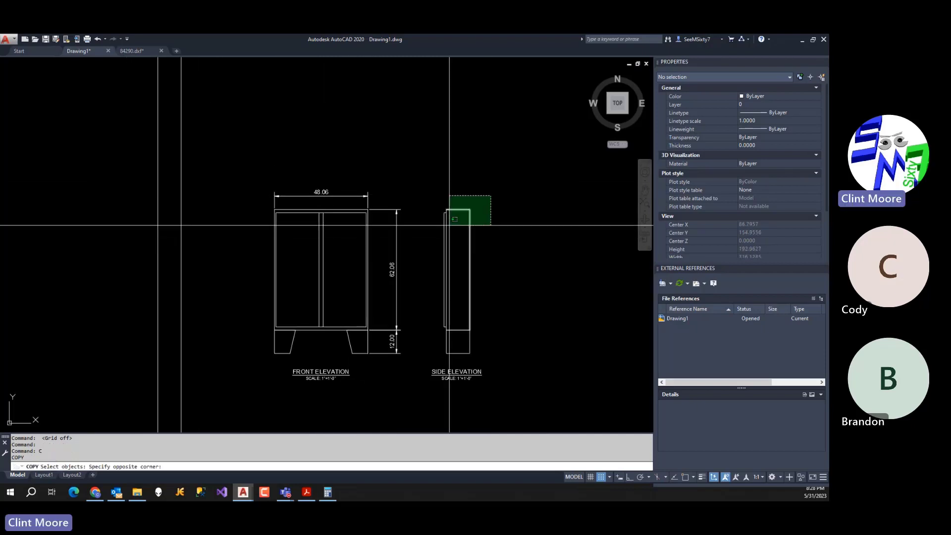
pyautogui.click(434, 238)
pyautogui.press('Return')
pyautogui.click(499, 269)
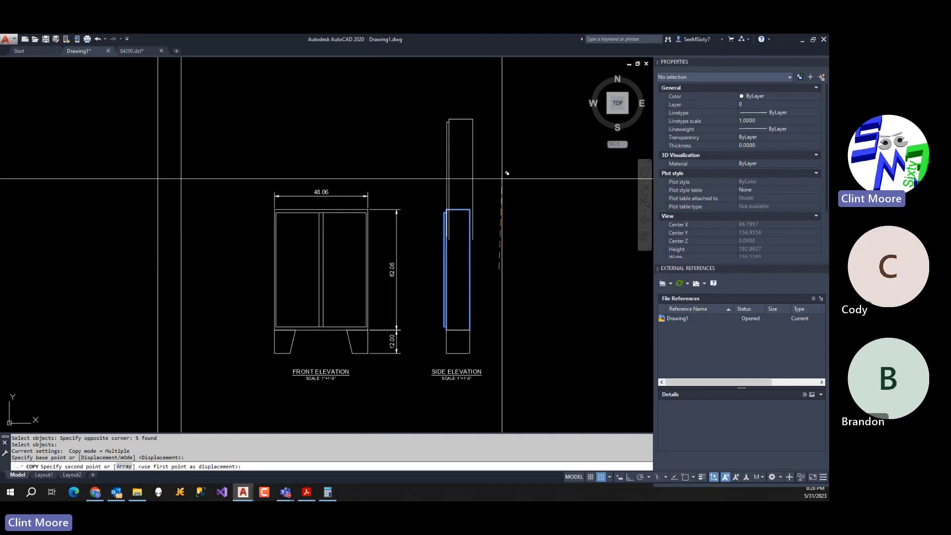
pyautogui.press('F8')
pyautogui.click(514, 156)
# Rotate the copied cabinet body and door outline above the side view 90° counterclockwise.
pyautogui.write('r')
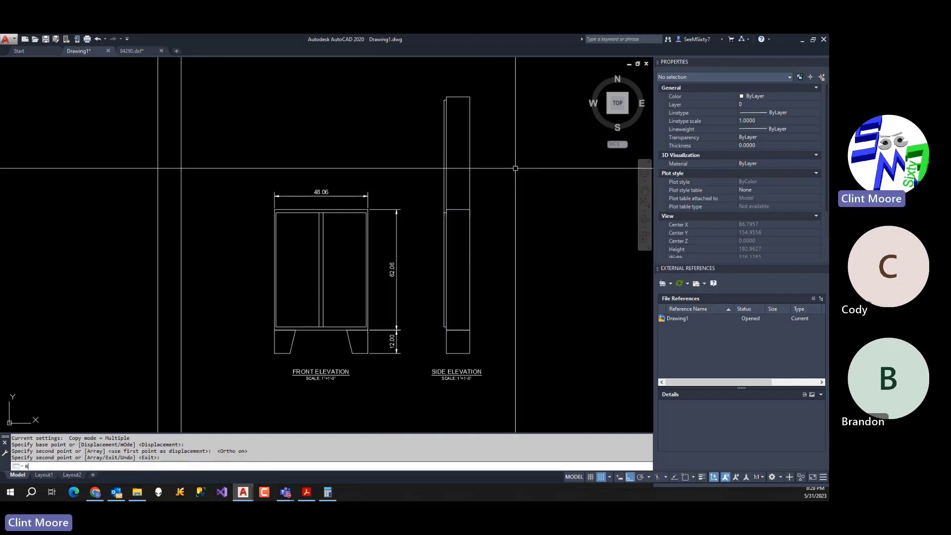
pyautogui.write('o')
pyautogui.press('Return')
pyautogui.click(499, 87)
pyautogui.click(437, 158)
pyautogui.press('Return')
pyautogui.click(463, 144)
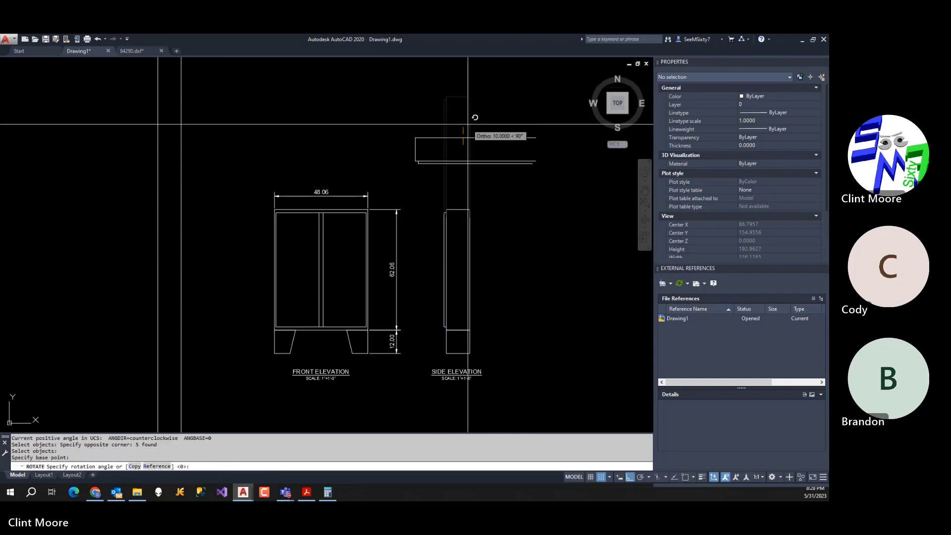
pyautogui.click(468, 124)
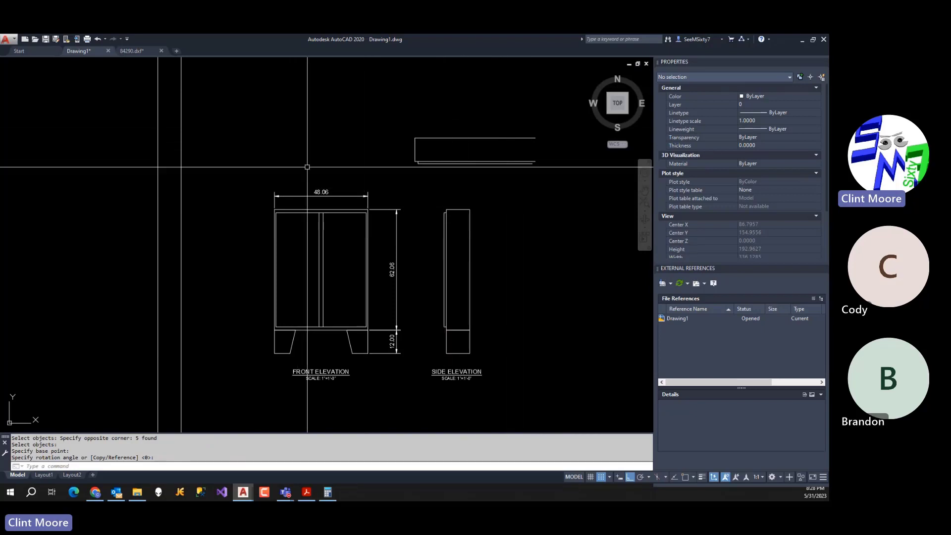
pyautogui.scroll(3, 307, 167)
pyautogui.write('l')
pyautogui.press('Return')
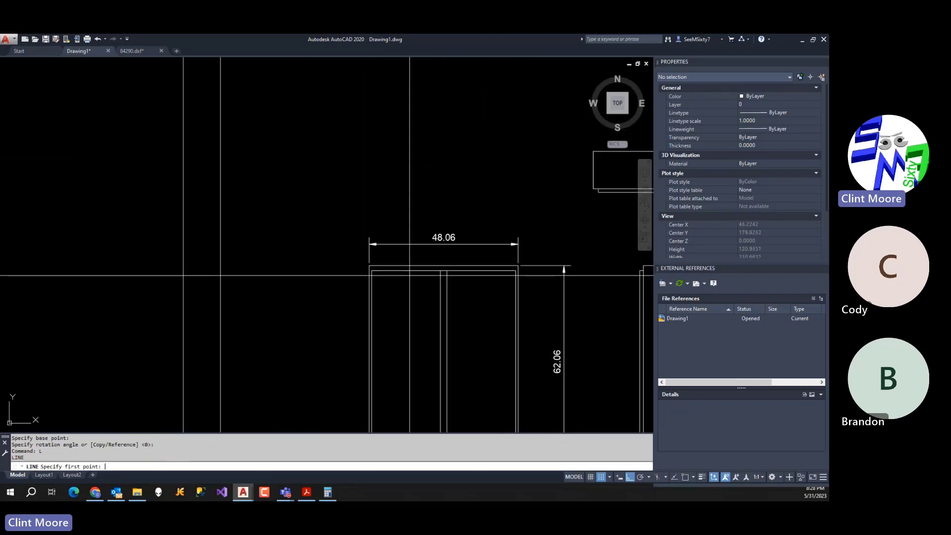
pyautogui.moveTo(458, 298); pyautogui.dragTo(389, 299, button='middle')
pyautogui.press('Escape')
pyautogui.press('Escape')
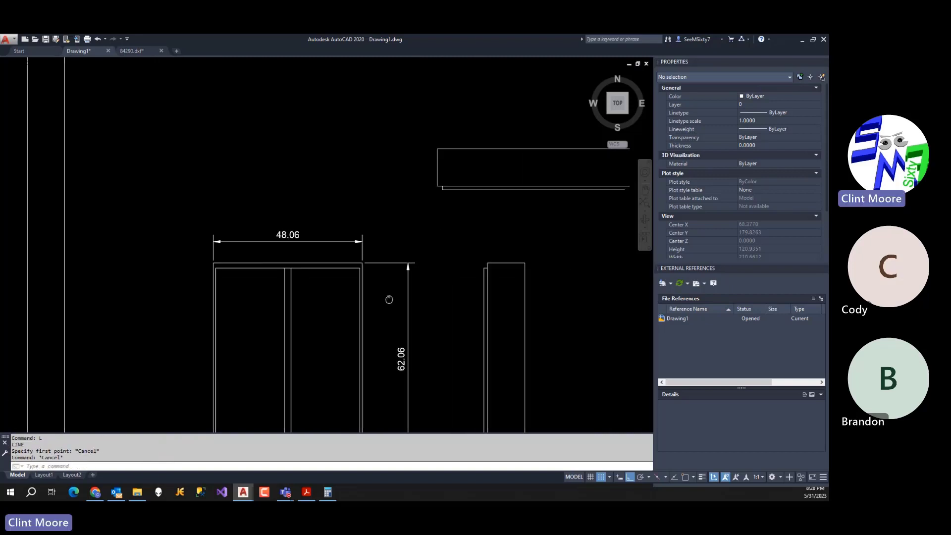
# Move the rotated outline horizontally above the front view, aligning its left end with the cabinet's left edge using nearest and perpendicular snaps.
pyautogui.write('m')
pyautogui.press('Return')
pyautogui.click(530, 143)
pyautogui.click(495, 176)
pyautogui.press('Return')
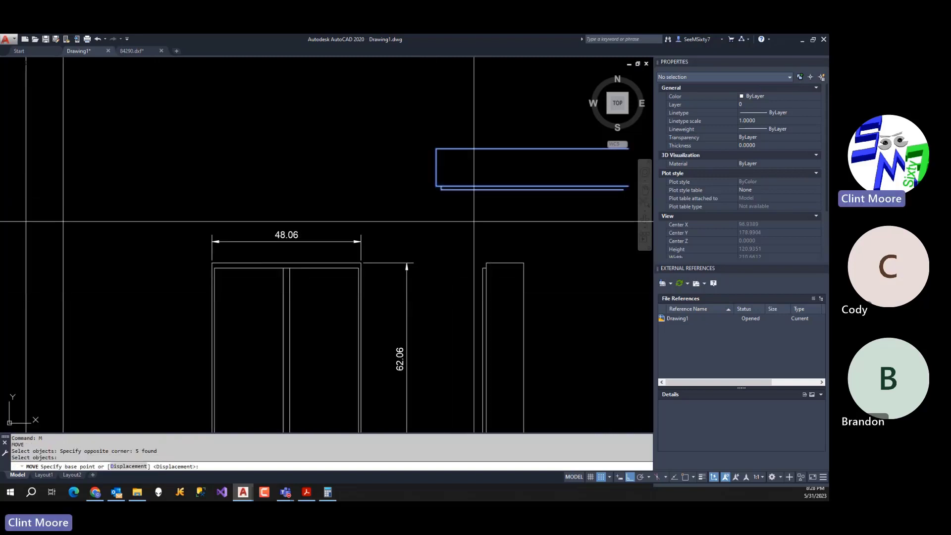
pyautogui.write('nea')
pyautogui.press('Return')
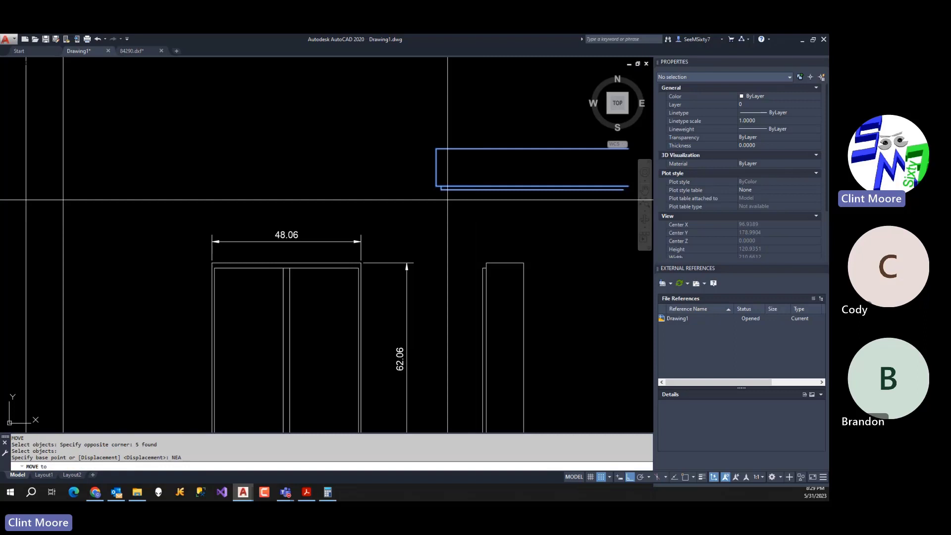
pyautogui.click(436, 166)
pyautogui.press('Return')
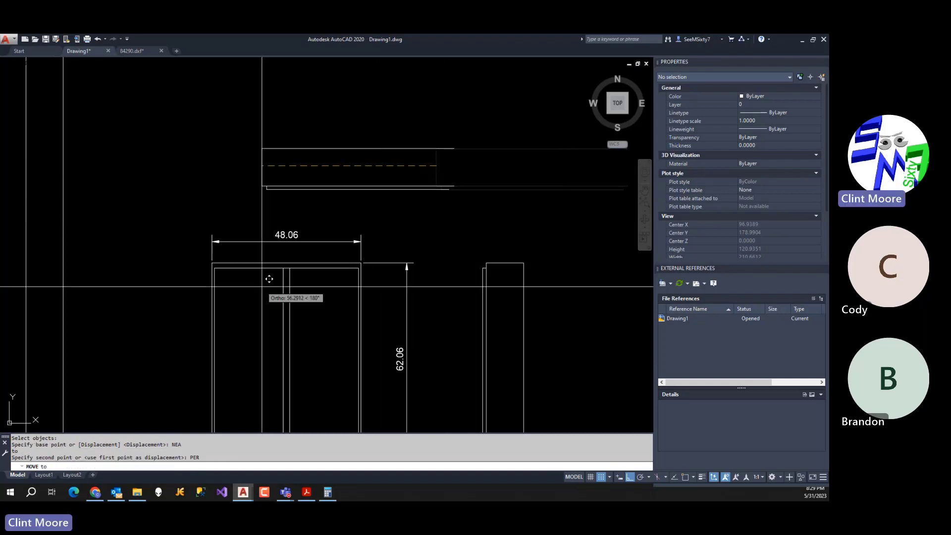
pyautogui.scroll(4, 215, 282)
pyautogui.click(207, 274)
pyautogui.scroll(-5, 277, 276)
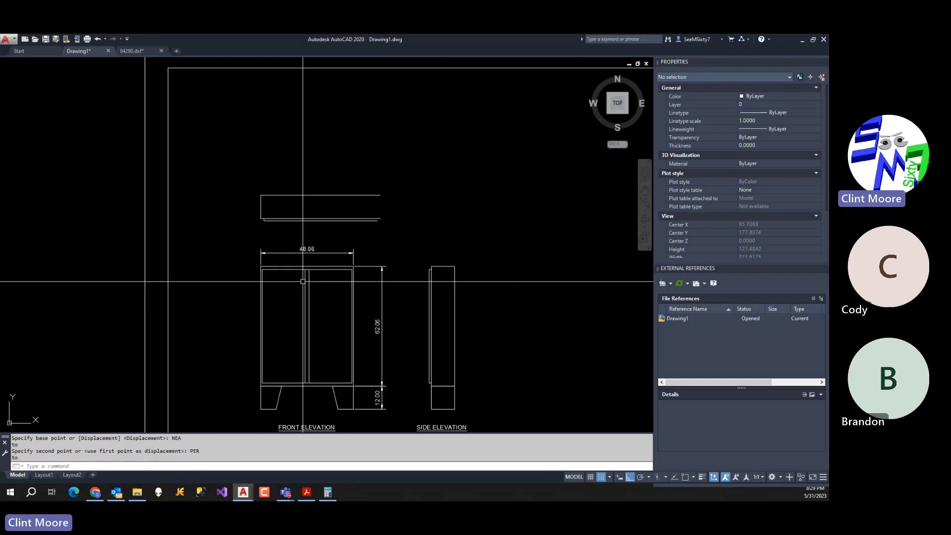
# Mirror the rotated outline's two short left end lines about a vertical axis through the front view's top edge midpoint, keeping the originals.
pyautogui.scroll(4, 308, 243)
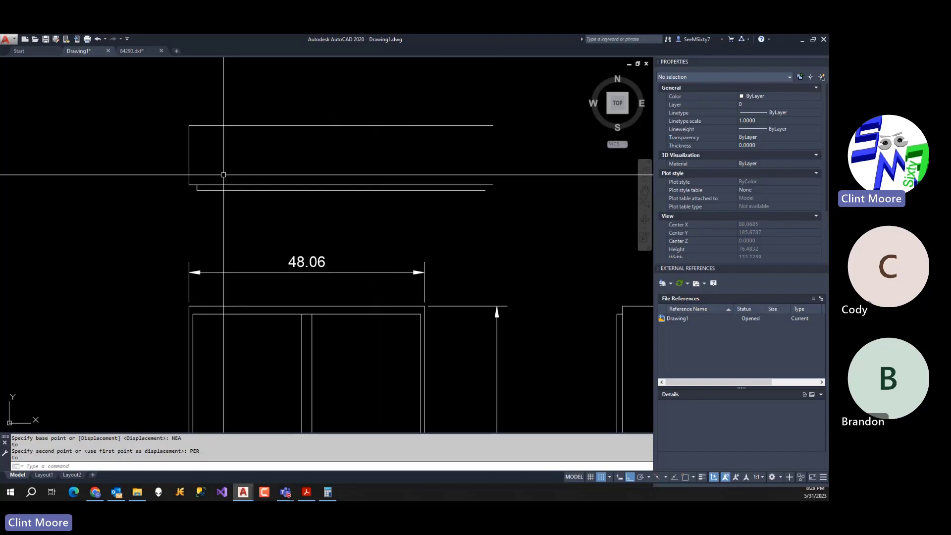
pyautogui.write('MI')
pyautogui.press('Return')
pyautogui.click(174, 117)
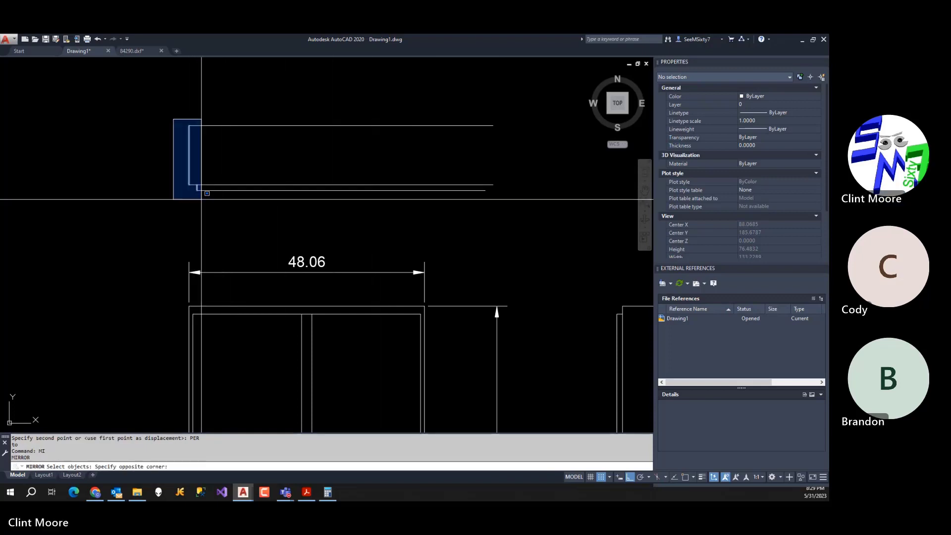
pyautogui.click(209, 202)
pyautogui.press('Return')
pyautogui.write('MID')
pyautogui.press('Return')
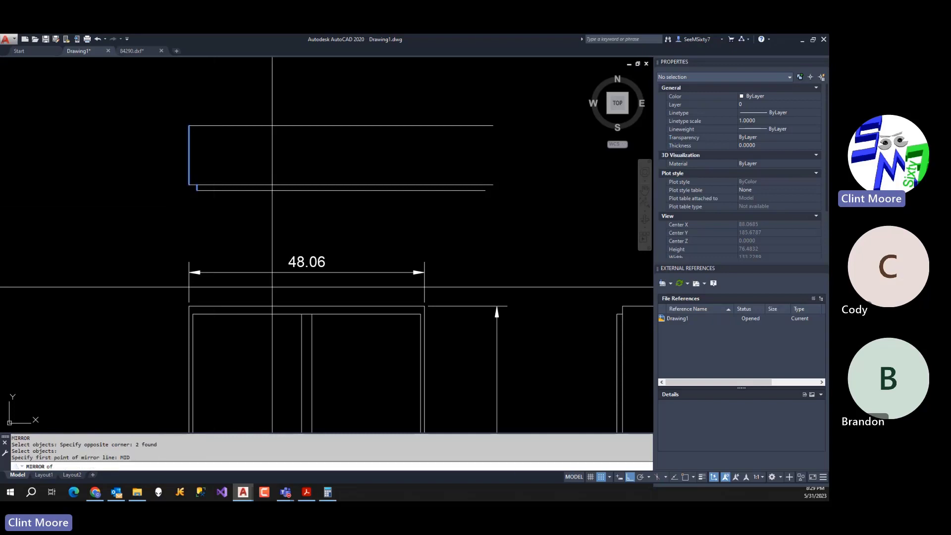
pyautogui.click(307, 304)
pyautogui.click(355, 207)
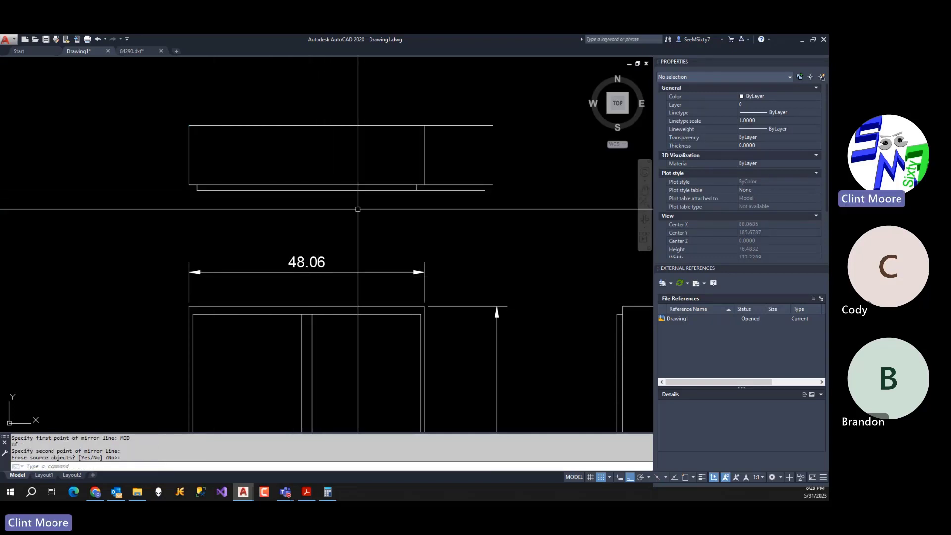
# Trim the top view's cabinet and door lines where they extend past the mirrored right end lines.
pyautogui.write('TR')
pyautogui.press('Return')
pyautogui.click(445, 154)
pyautogui.click(407, 163)
pyautogui.click(406, 165)
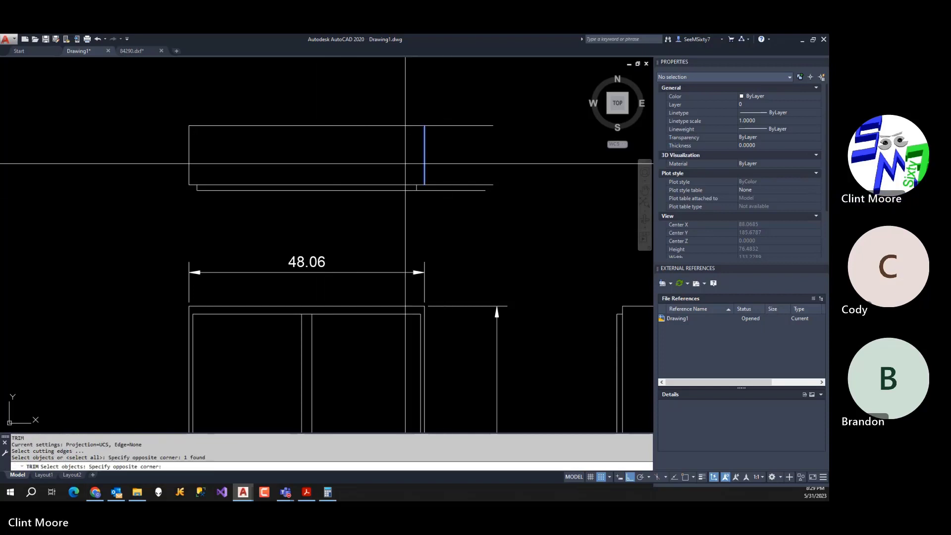
pyautogui.click(422, 194)
pyautogui.press('Return')
pyautogui.click(498, 113)
pyautogui.click(477, 236)
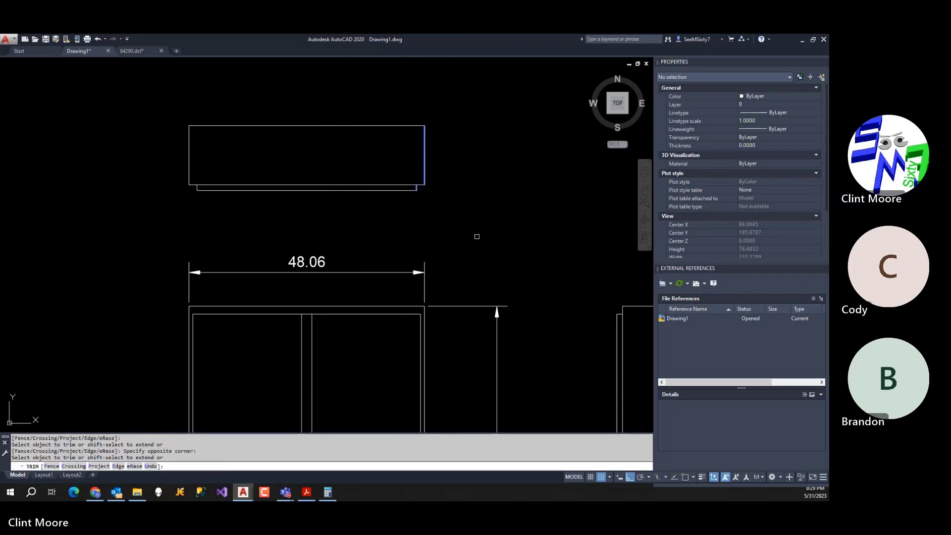
pyautogui.press('Return')
# Move the whole top view outline straight up to leave more space above the front view's width dimension.
pyautogui.scroll(-4, 476, 236)
pyautogui.write('M')
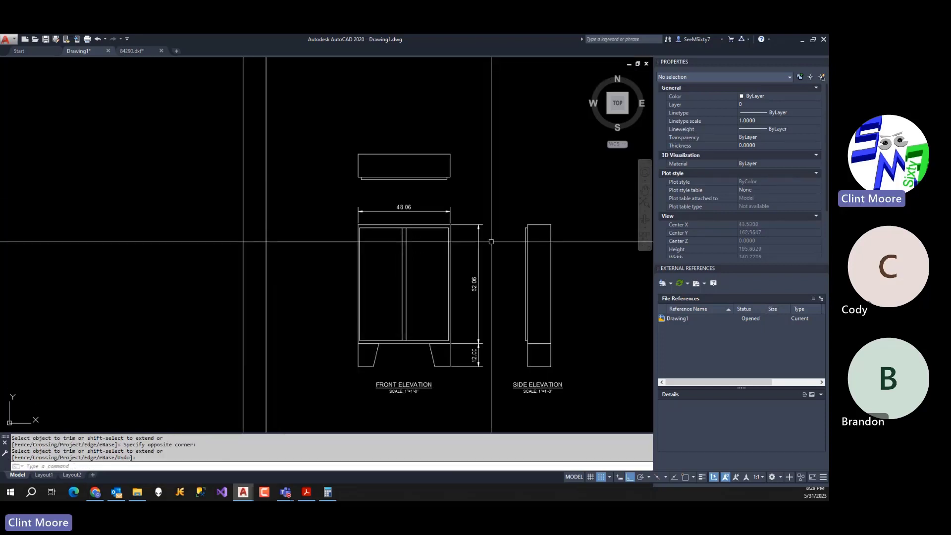
pyautogui.press('Return')
pyautogui.click(343, 136)
pyautogui.click(473, 188)
pyautogui.press('Return')
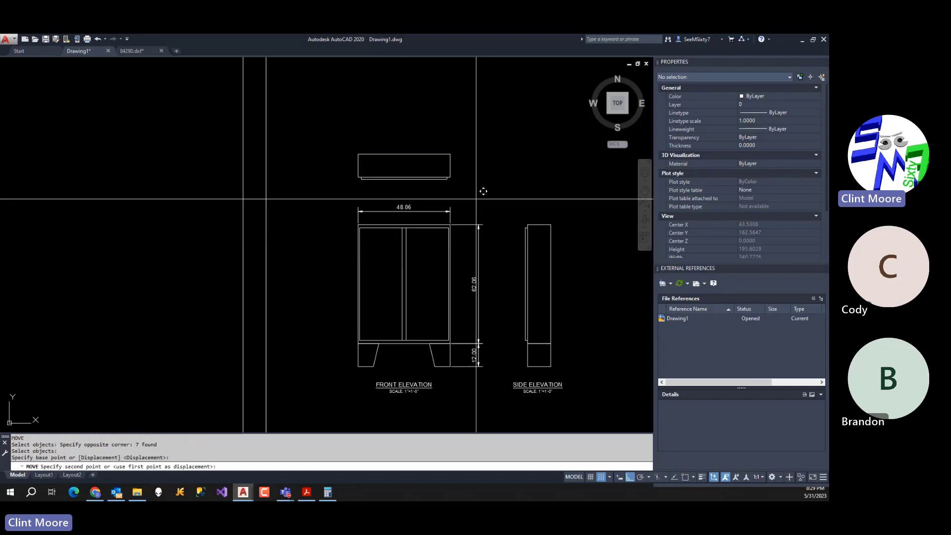
pyautogui.click(476, 199)
pyautogui.click(493, 155)
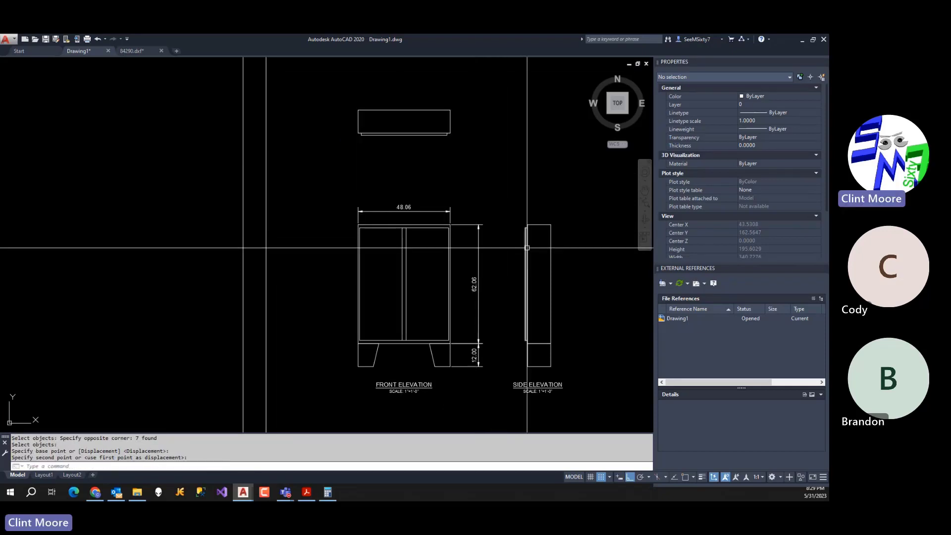
# Copy the FRONT ELEVATION title and its scale line straight up to just below the top view.
pyautogui.write('CO')
pyautogui.press('Return')
pyautogui.click(415, 373)
pyautogui.click(394, 400)
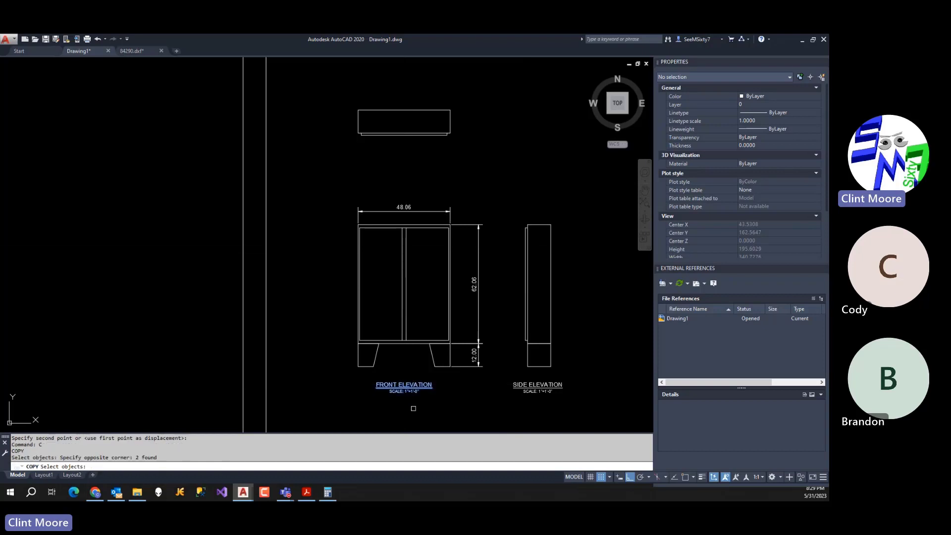
pyautogui.press('Return')
pyautogui.click(424, 411)
pyautogui.click(439, 182)
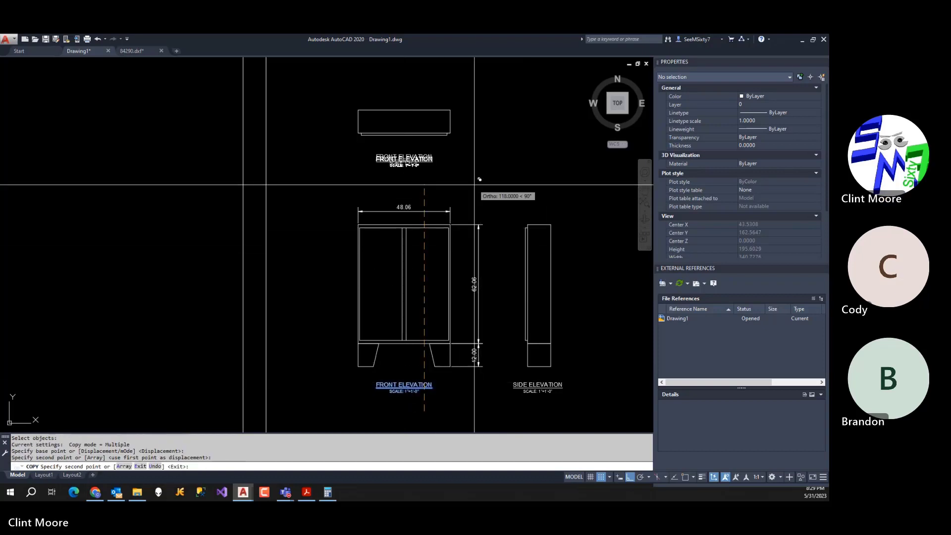
pyautogui.press('Return')
# Change the copied title below the top view to read TOP VIEW.
pyautogui.scroll(4, 413, 156)
pyautogui.doubleClick(411, 161)
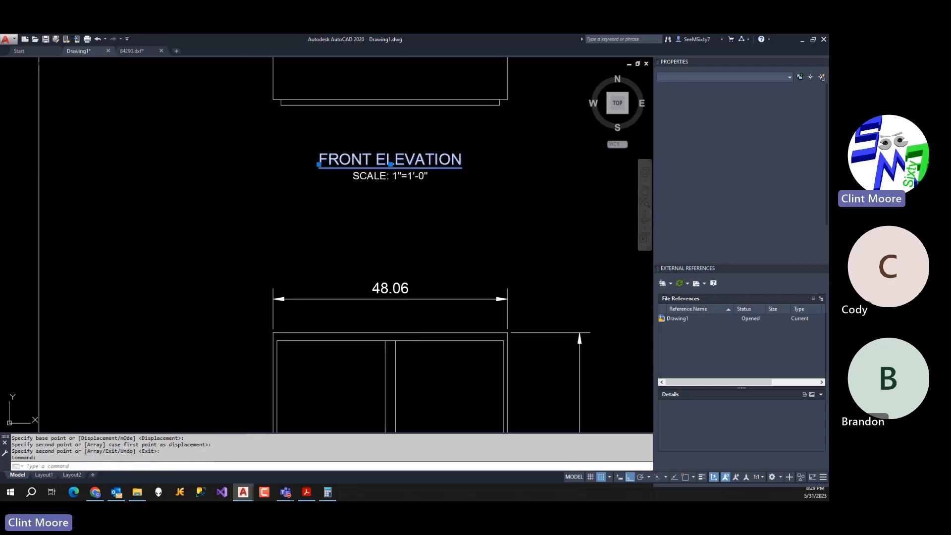
pyautogui.press('BackSpace')
pyautogui.write('TOP V')
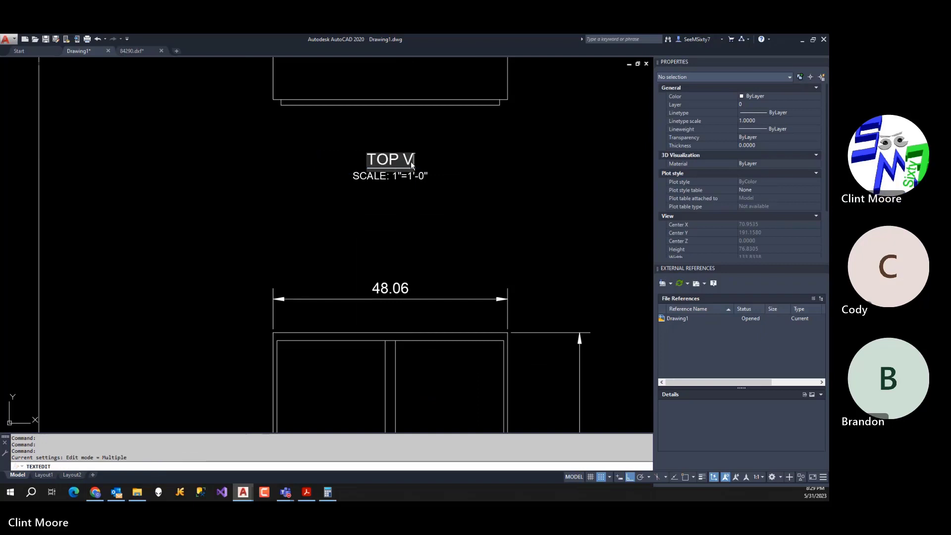
pyautogui.write('IEW')
pyautogui.press('Return')
pyautogui.press('Return')
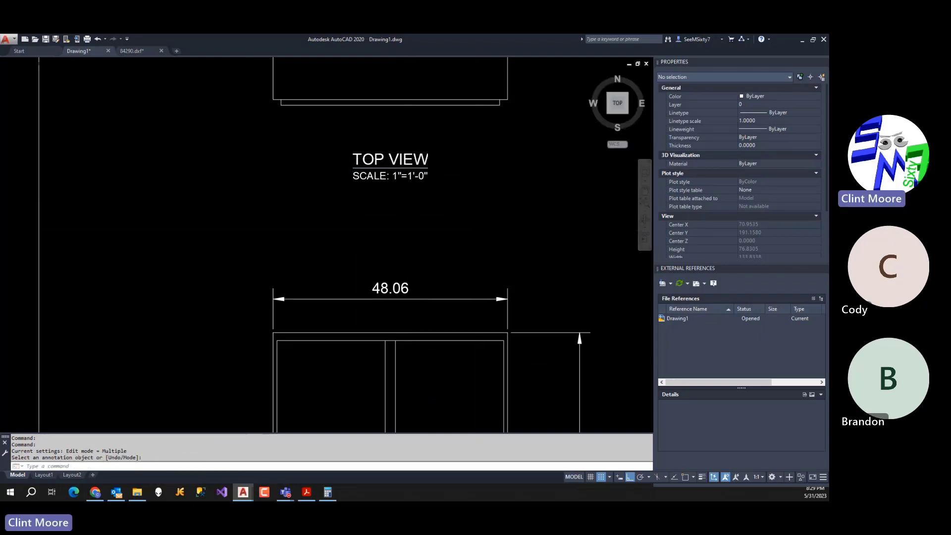
pyautogui.scroll(-5, 489, 261)
pyautogui.moveTo(489, 261); pyautogui.dragTo(452, 238, button='middle')
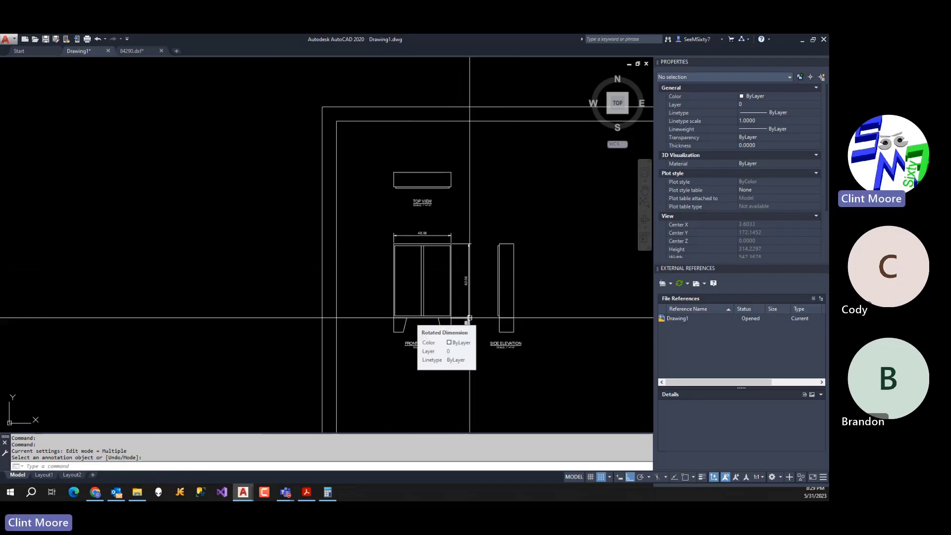
pyautogui.scroll(6, 426, 278)
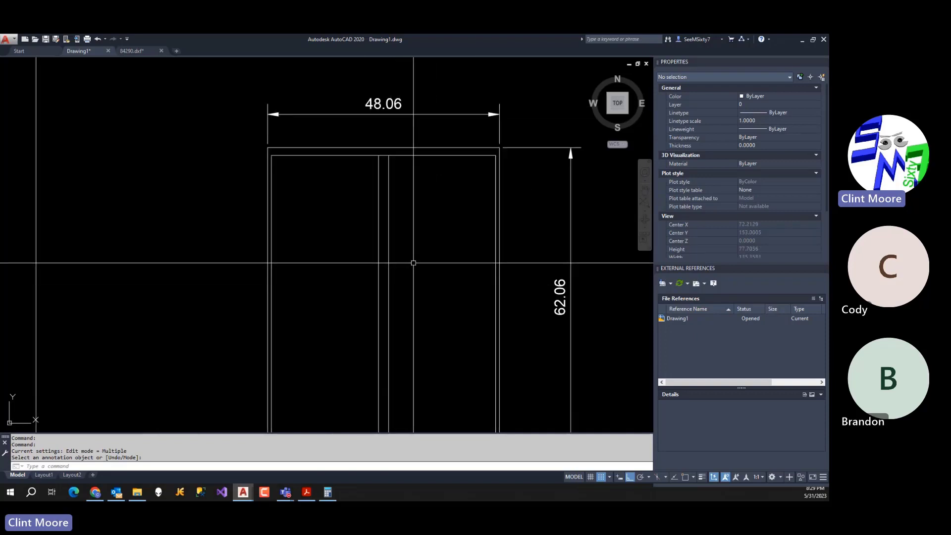
pyautogui.scroll(-2, 430, 250)
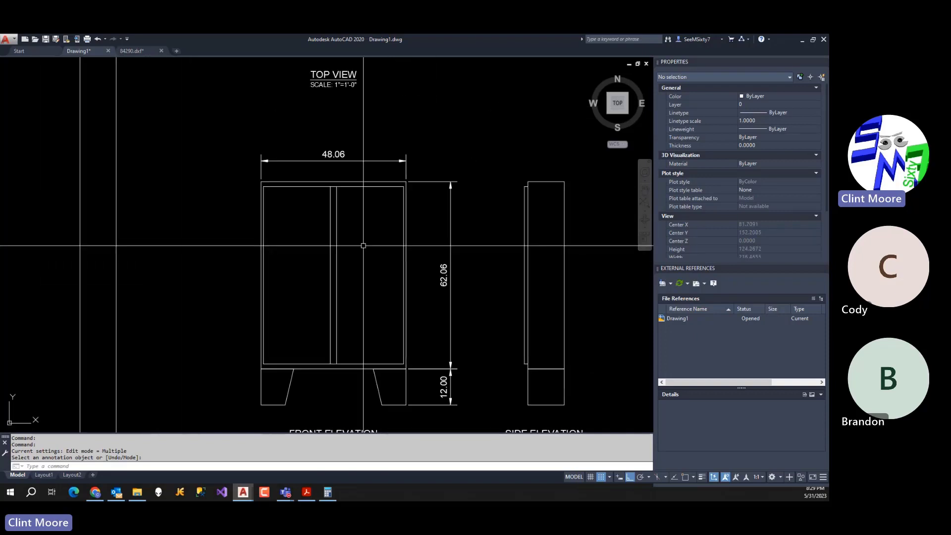
pyautogui.scroll(-2, 383, 185)
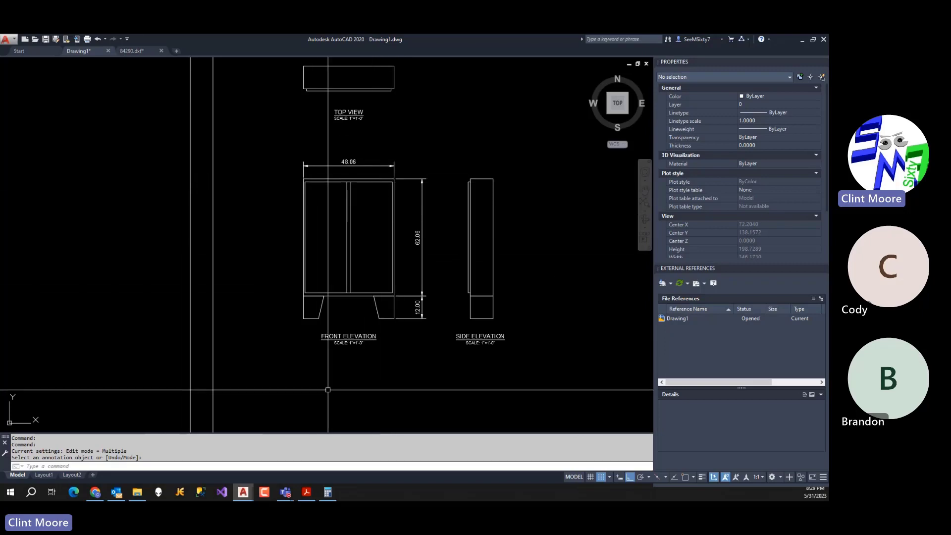
# Switch to Spec-00378.pdf in Acrobat and examine the front view's hinge and door edge details and the page 1 enclosure photo.
pyautogui.click(306, 492)
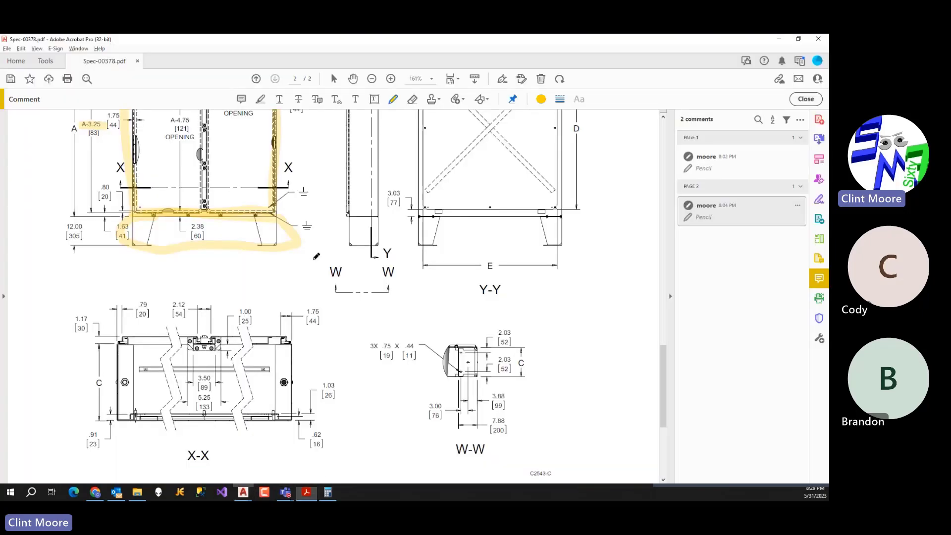
pyautogui.scroll(5, 262, 159)
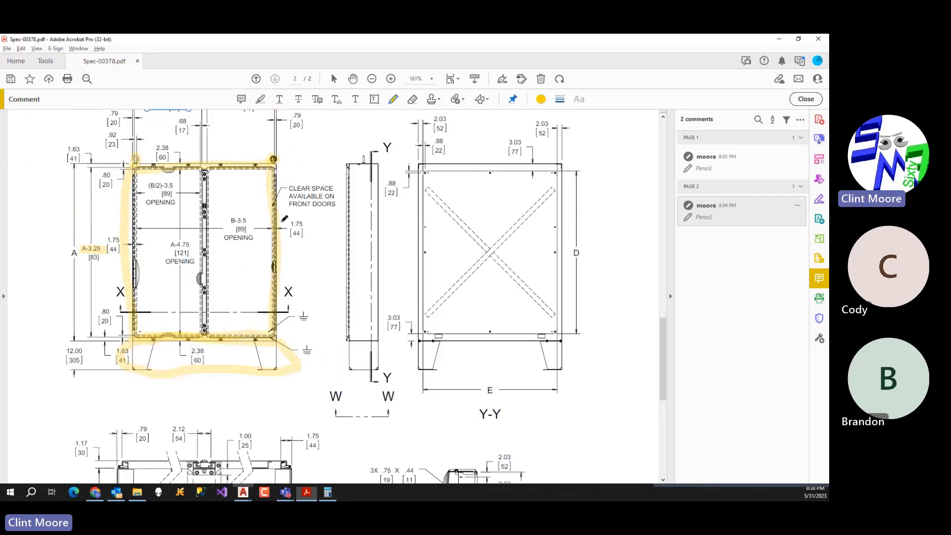
pyautogui.keyDown('ctrl'); pyautogui.scroll(8, 332, 152); pyautogui.keyUp('ctrl')
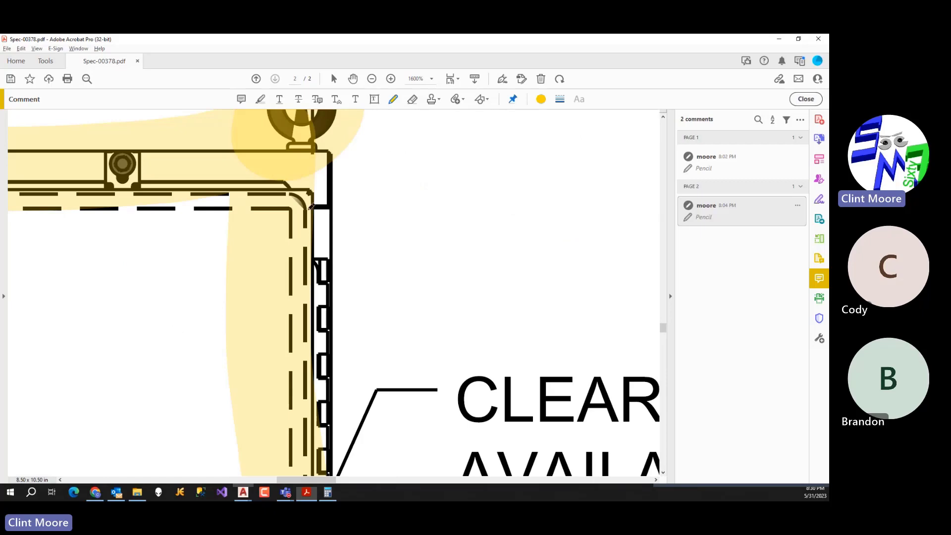
pyautogui.scroll(-1, 327, 192)
pyautogui.keyDown('ctrl'); pyautogui.scroll(-3, 315, 205); pyautogui.keyUp('ctrl')
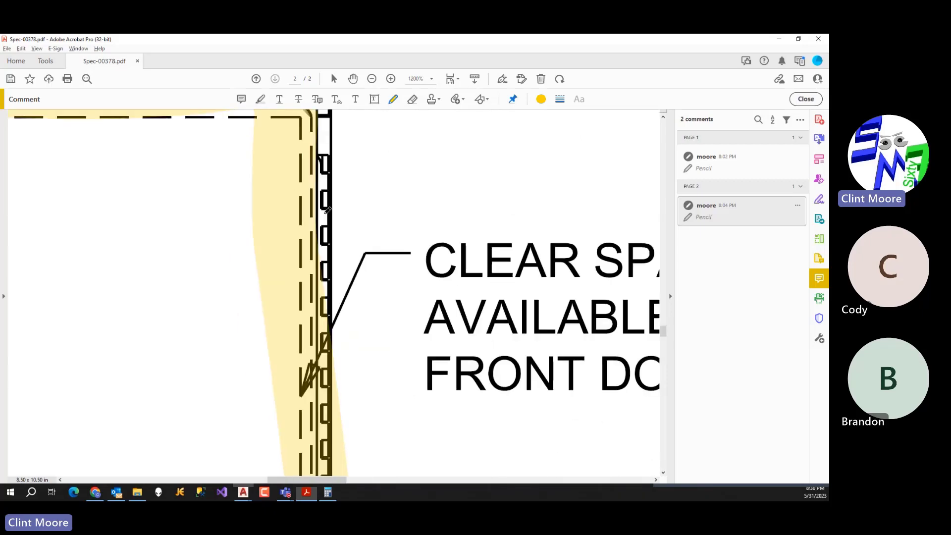
pyautogui.keyDown('ctrl'); pyautogui.scroll(-3, 327, 210); pyautogui.keyUp('ctrl')
pyautogui.scroll(5, 331, 222)
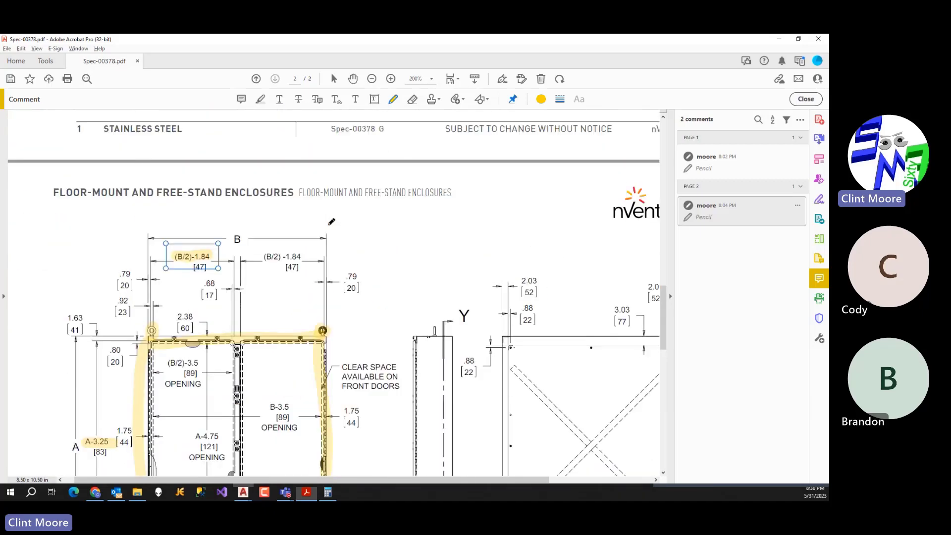
pyautogui.scroll(10, 331, 222)
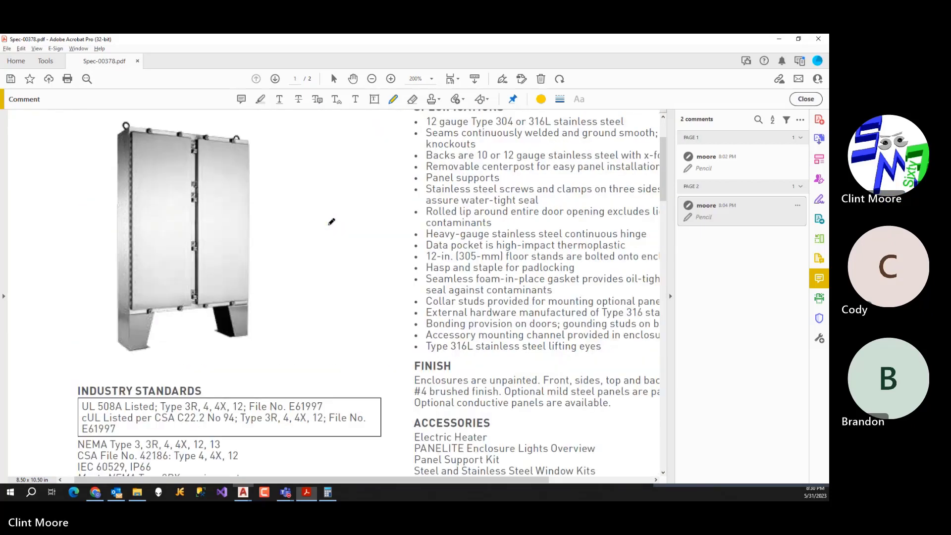
pyautogui.keyDown('ctrl'); pyautogui.scroll(3, 213, 233); pyautogui.keyUp('ctrl')
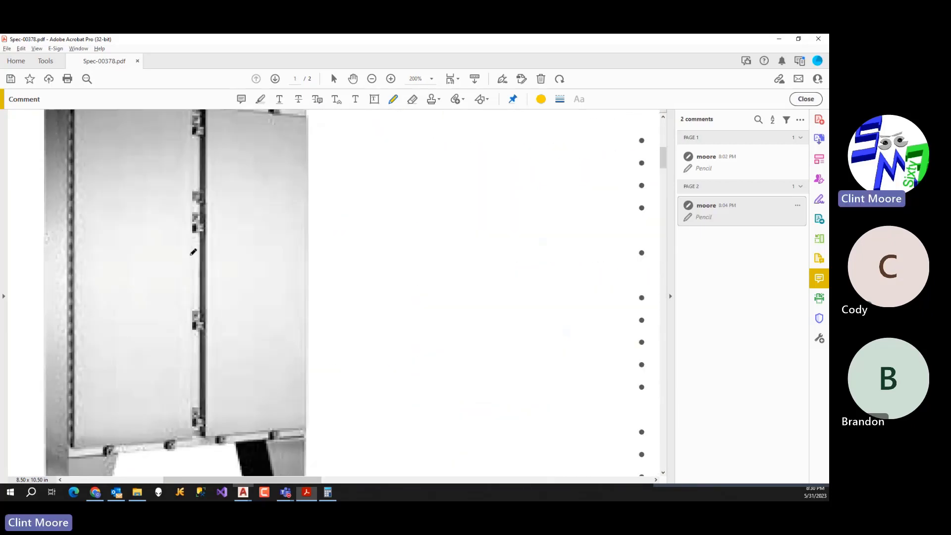
pyautogui.keyDown('ctrl'); pyautogui.scroll(-4, 213, 207); pyautogui.keyUp('ctrl')
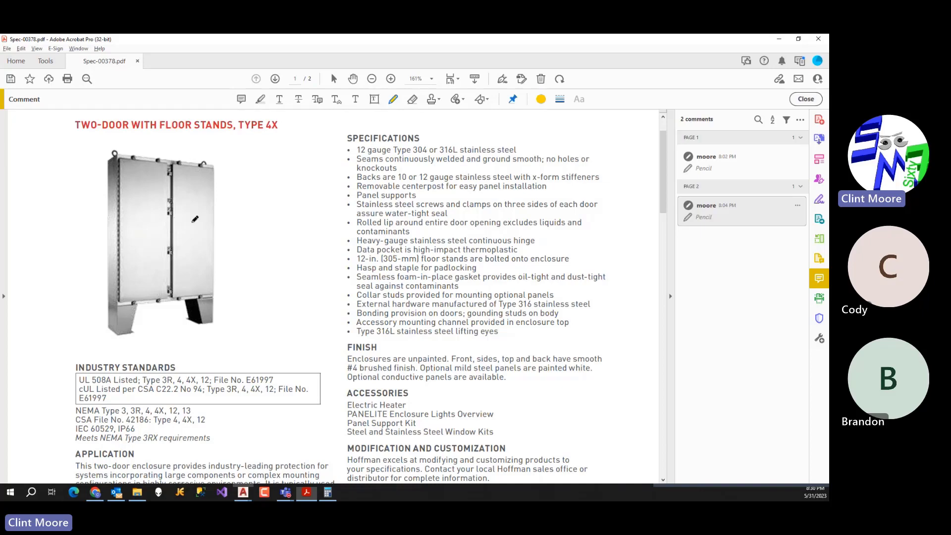
pyautogui.scroll(2, 268, 242)
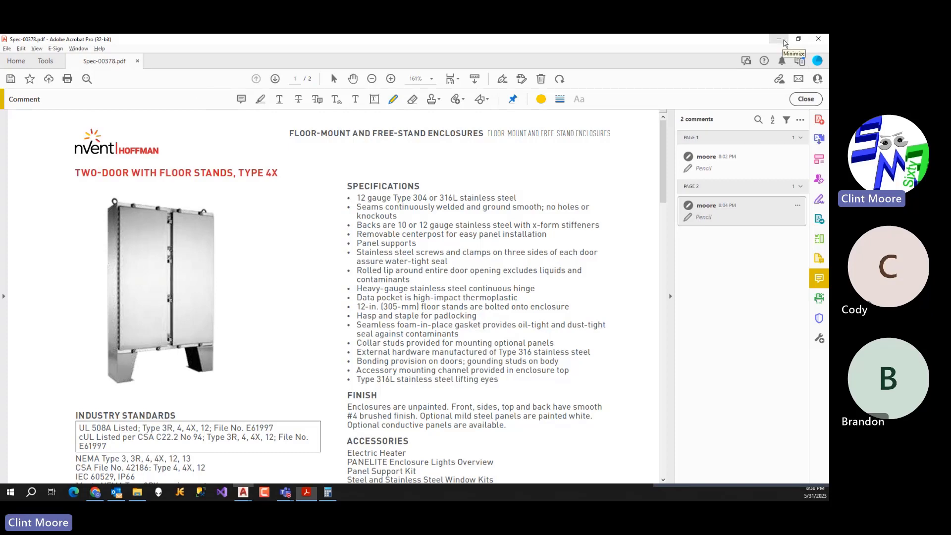
# Return to the AutoCAD drawing and bring the whole sheet border with the three cabinet views into view.
pyautogui.click(779, 40)
pyautogui.scroll(-3, 553, 240)
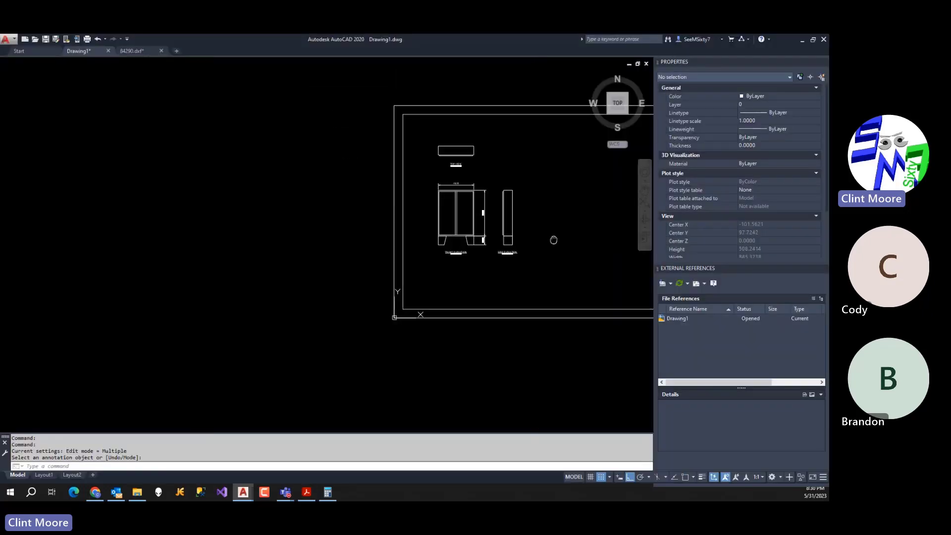
pyautogui.moveTo(553, 240); pyautogui.dragTo(358, 252, button='middle')
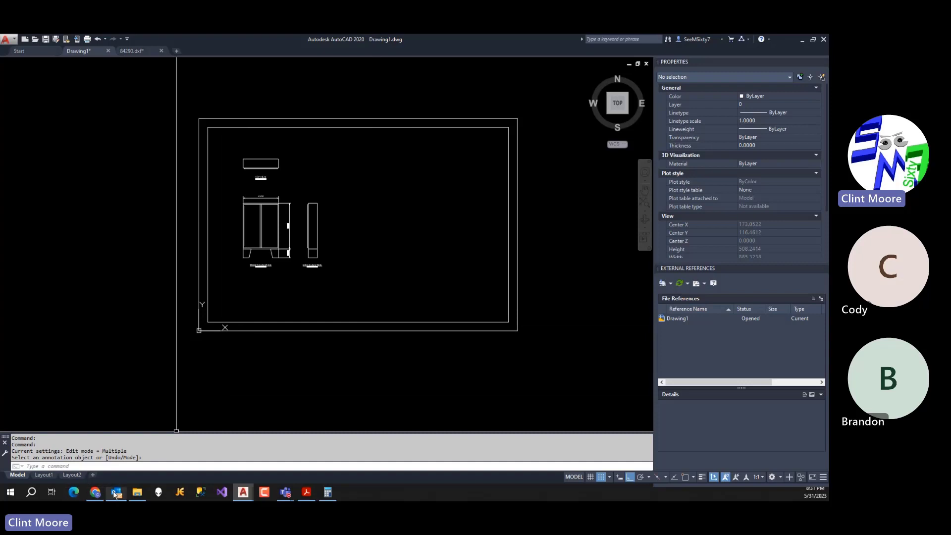
# Switch to 6000 Layout1 (1).pdf in Acrobat and examine the sheet's title block, revision table and release approval block.
pyautogui.click(137, 493)
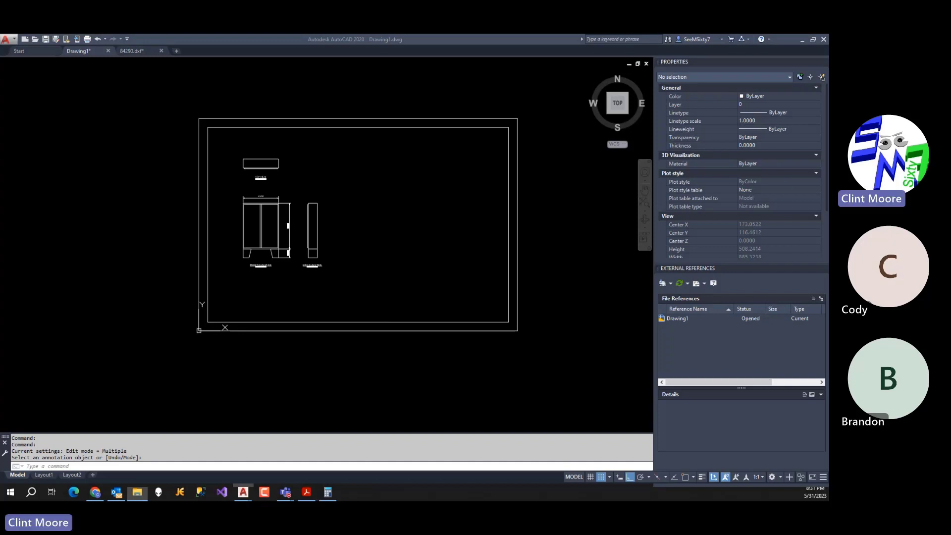
pyautogui.hotkey('alt', 'Tab')
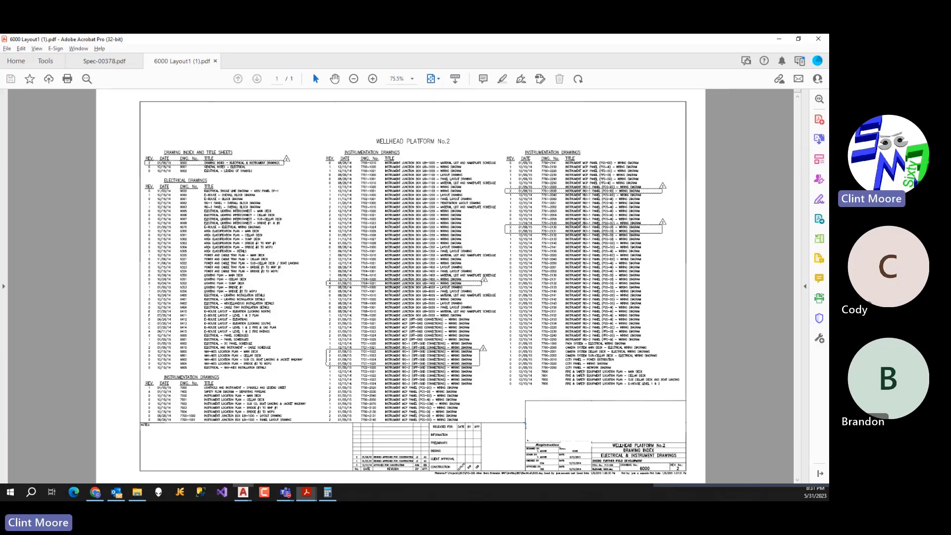
pyautogui.click(721, 464)
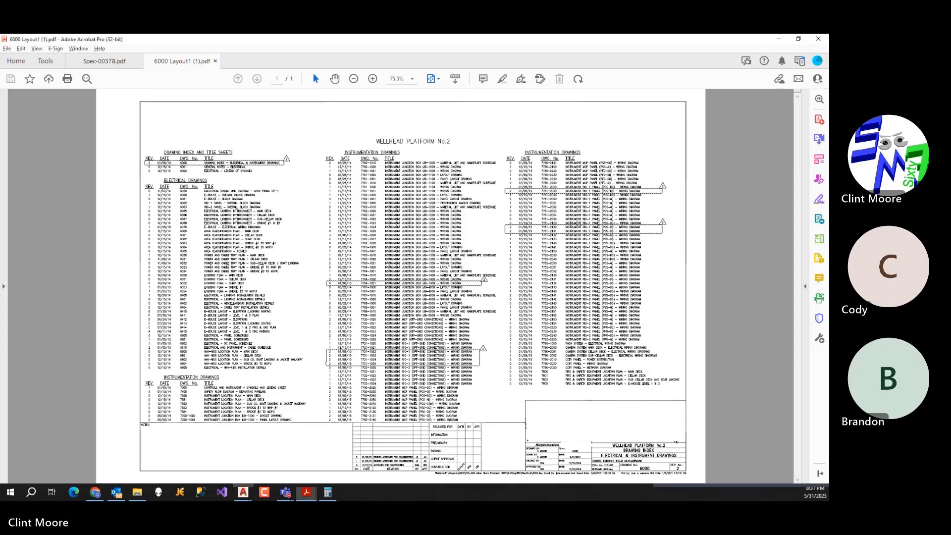
pyautogui.press('alt')
pyautogui.click(325, 53)
pyautogui.keyDown('ctrl'); pyautogui.scroll(3, 638, 464); pyautogui.keyUp('ctrl')
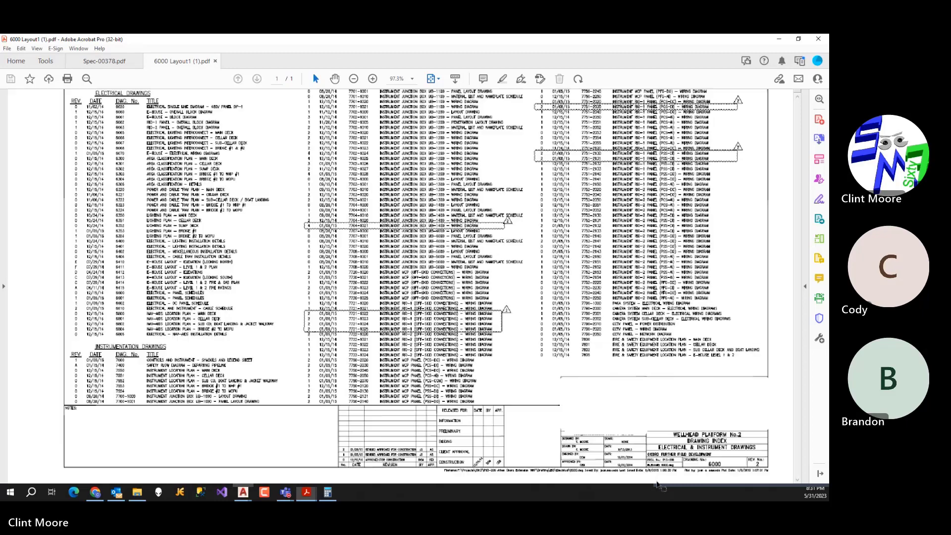
pyautogui.moveTo(693, 480); pyautogui.dragTo(721, 481)
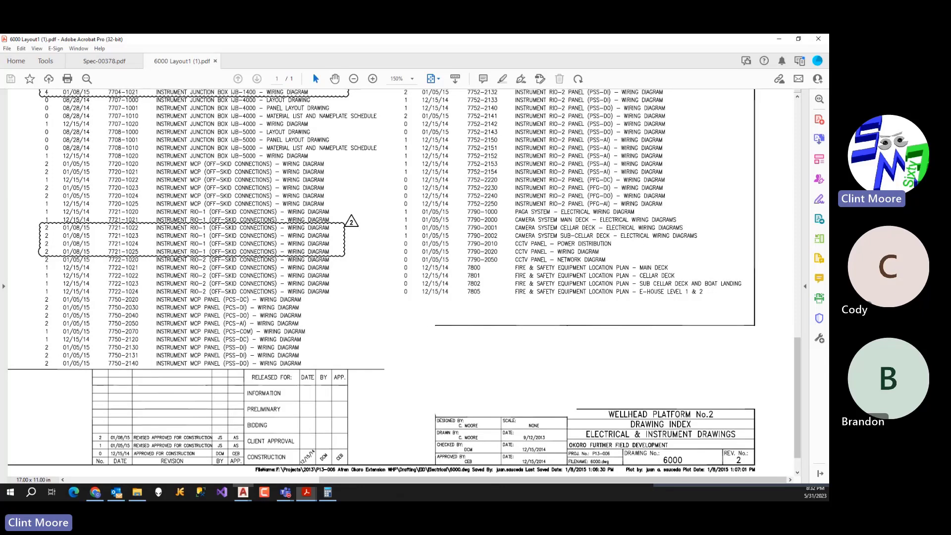
pyautogui.keyDown('ctrl'); pyautogui.scroll(2, 701, 382); pyautogui.keyUp('ctrl')
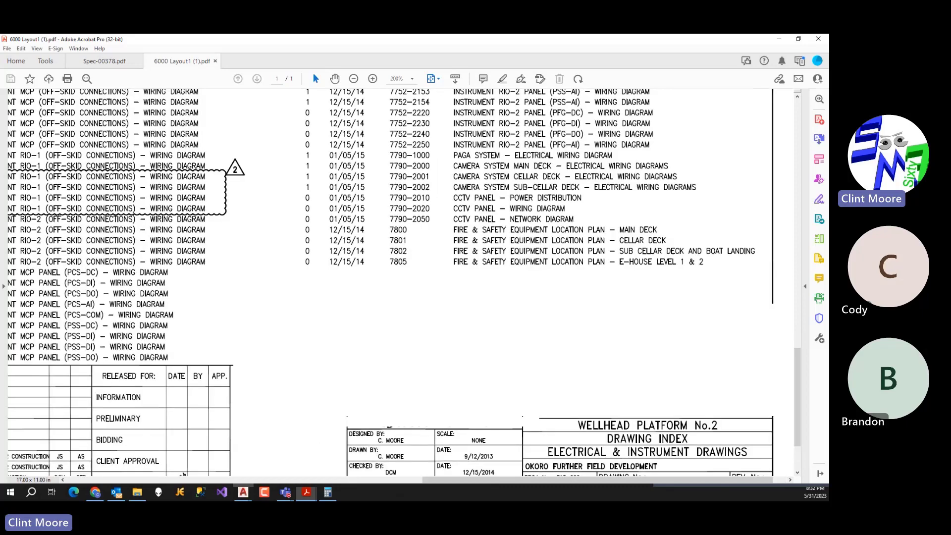
pyautogui.scroll(-1, 701, 381)
pyautogui.scroll(-3, 617, 397)
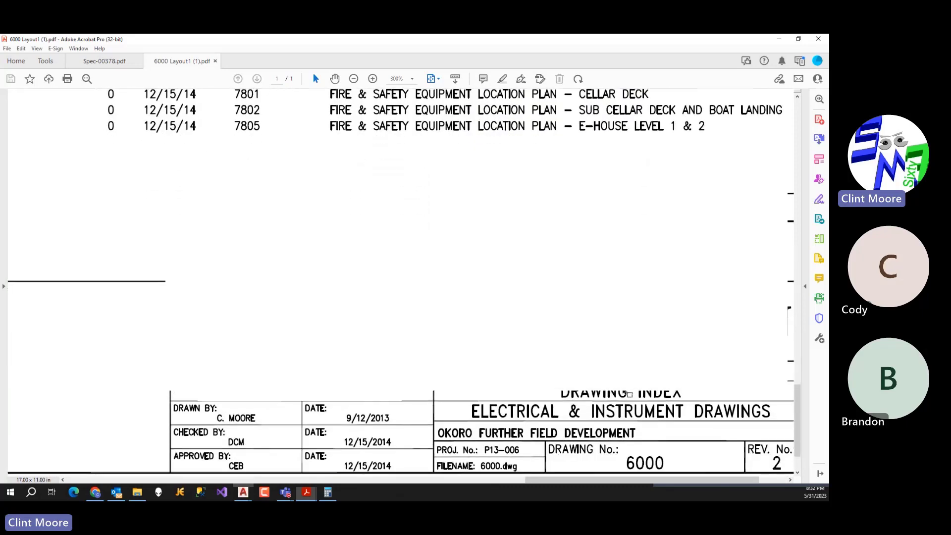
pyautogui.keyDown('ctrl'); pyautogui.scroll(-1, 617, 396); pyautogui.keyUp('ctrl')
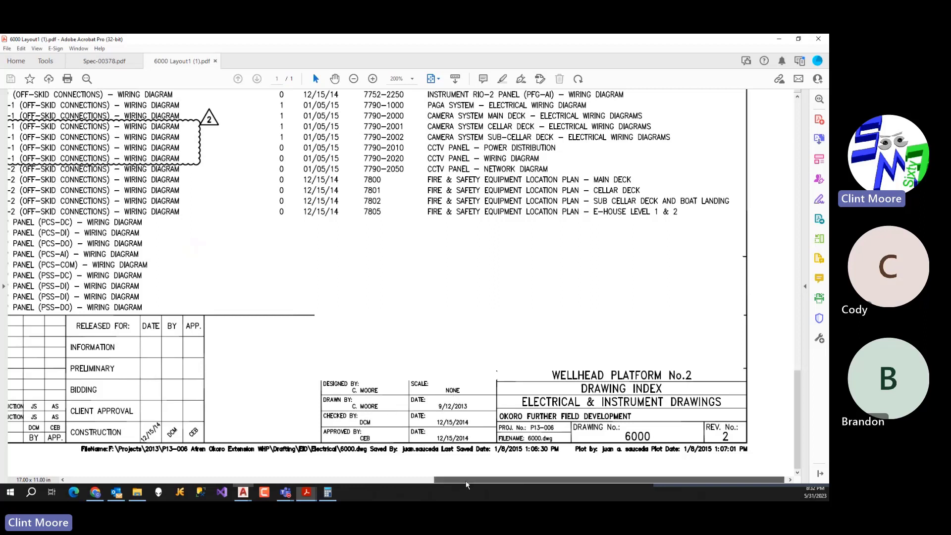
pyautogui.hscroll(-5, 465, 481)
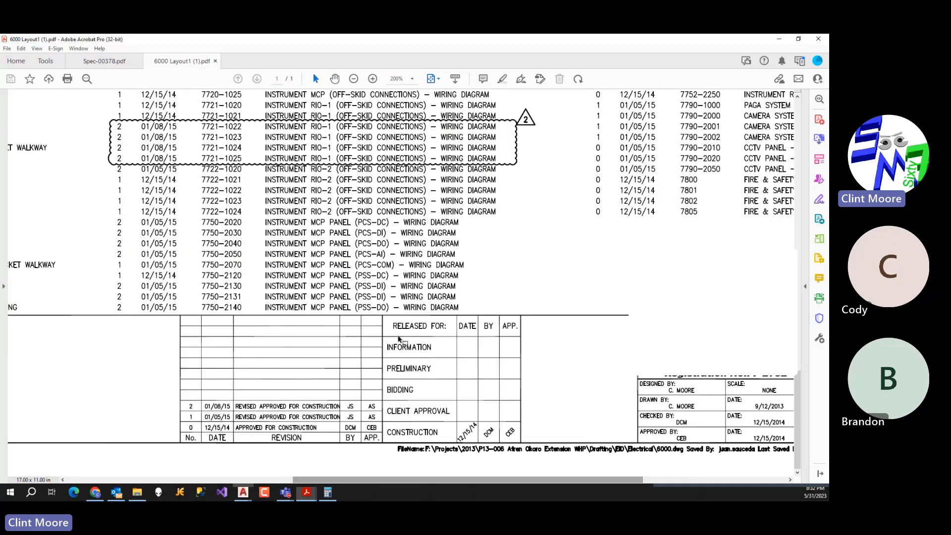
pyautogui.hscroll(-5, 446, 479)
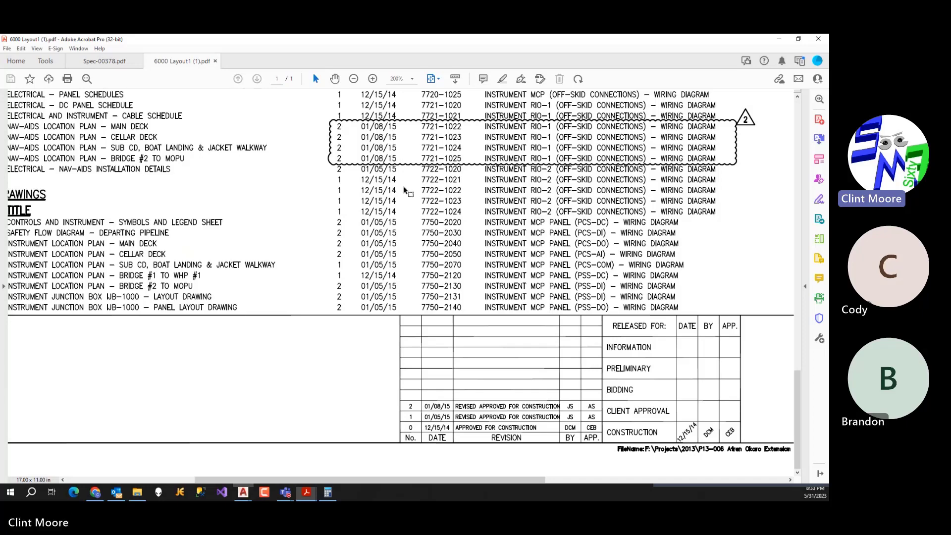
# Examine the sheet's drawing index lists for the electrical and instrumentation drawings, including the clouded revision 2 entries.
pyautogui.moveTo(464, 479); pyautogui.dragTo(327, 465)
pyautogui.scroll(3, 406, 301)
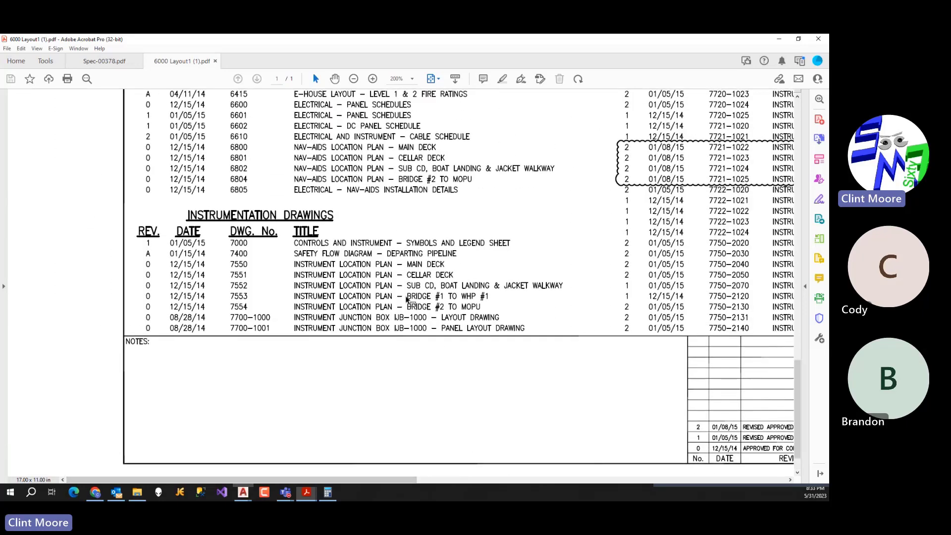
pyautogui.scroll(2, 406, 301)
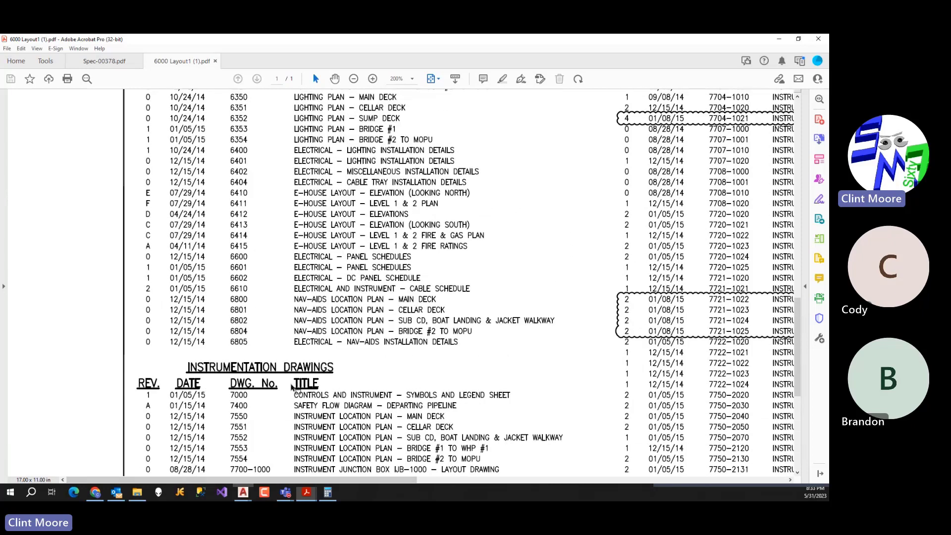
pyautogui.scroll(2, 217, 357)
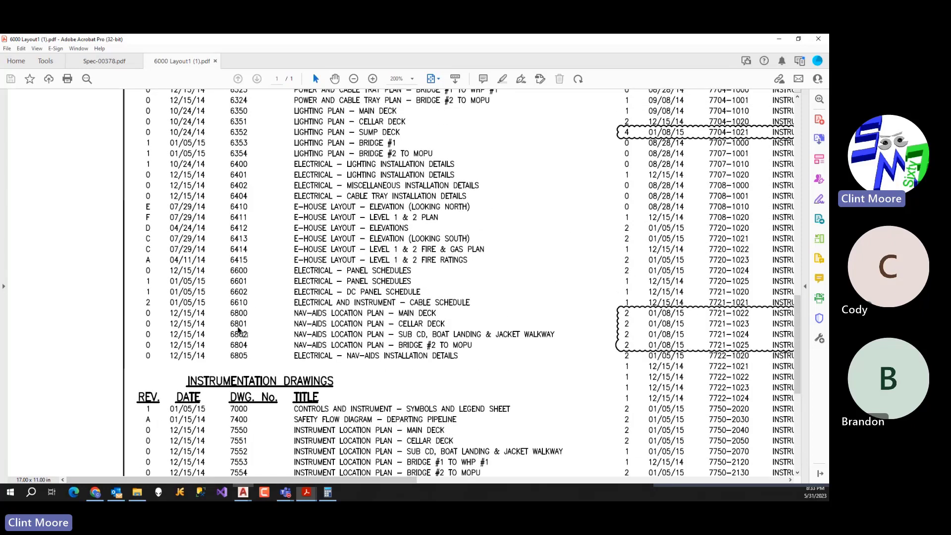
pyautogui.scroll(3, 253, 268)
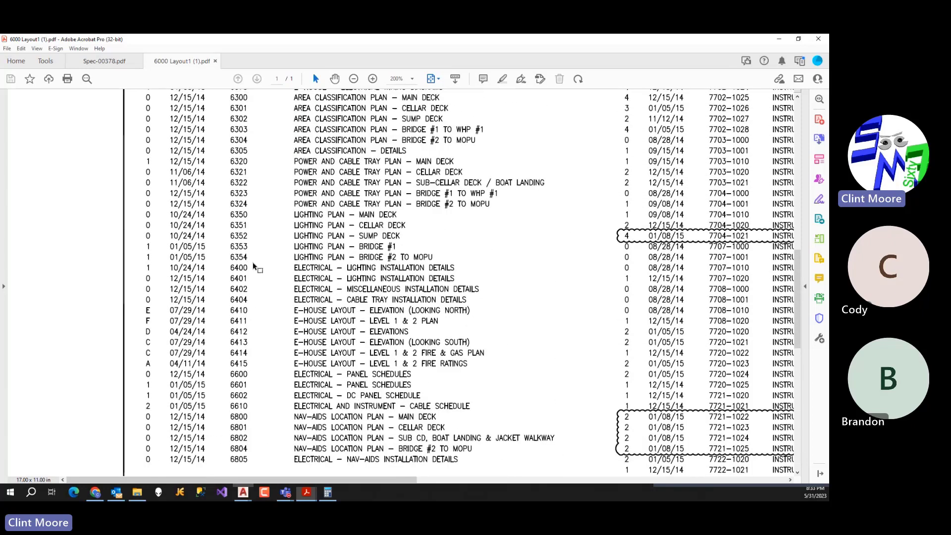
pyautogui.scroll(1, 397, 302)
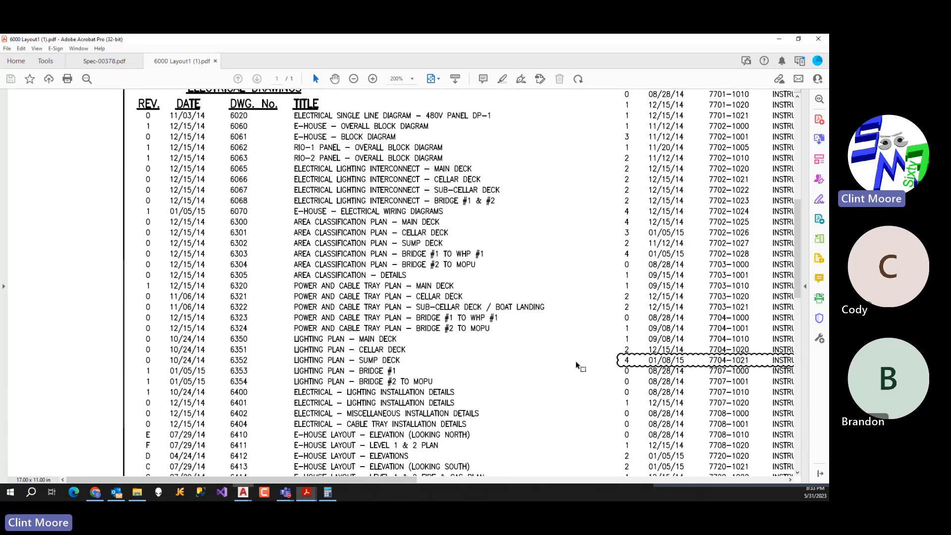
pyautogui.scroll(-1, 577, 365)
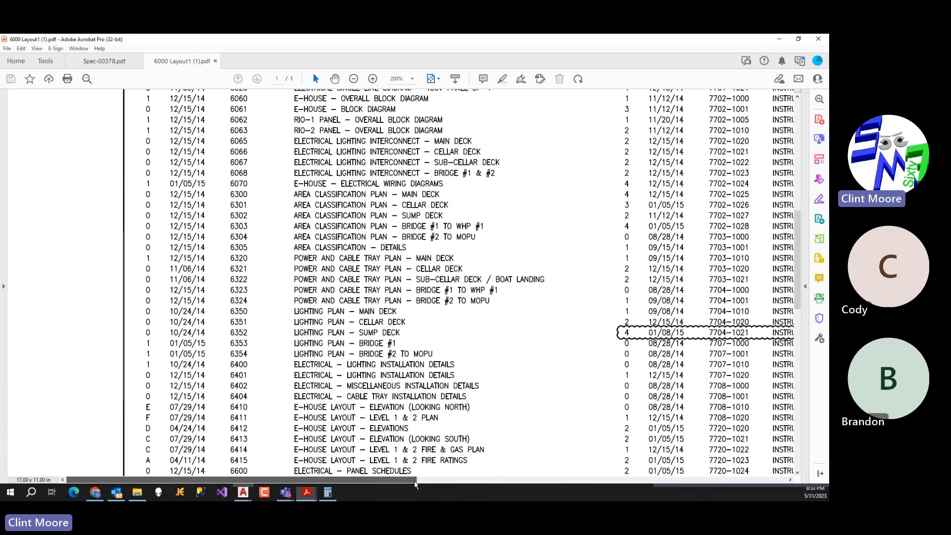
pyautogui.moveTo(414, 481); pyautogui.dragTo(612, 482)
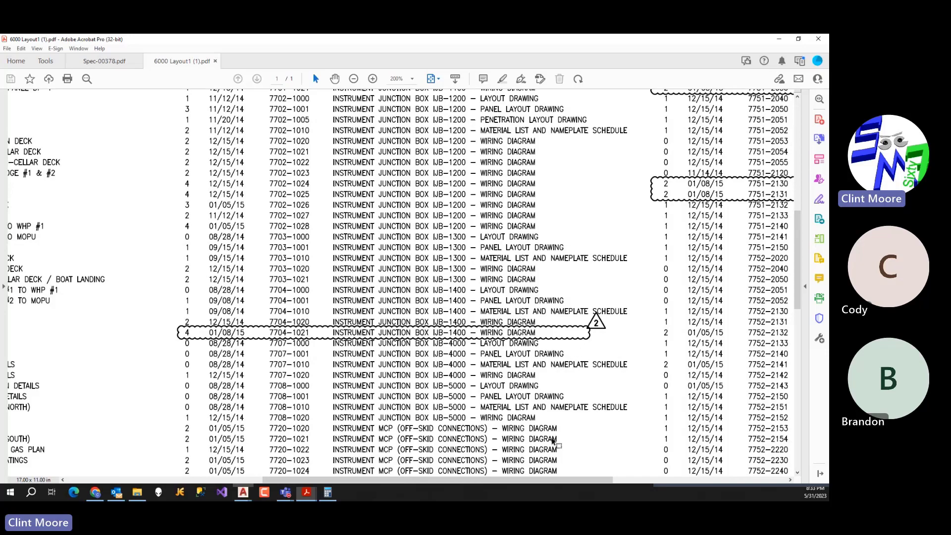
pyautogui.moveTo(541, 481); pyautogui.dragTo(684, 482)
pyautogui.scroll(3, 690, 344)
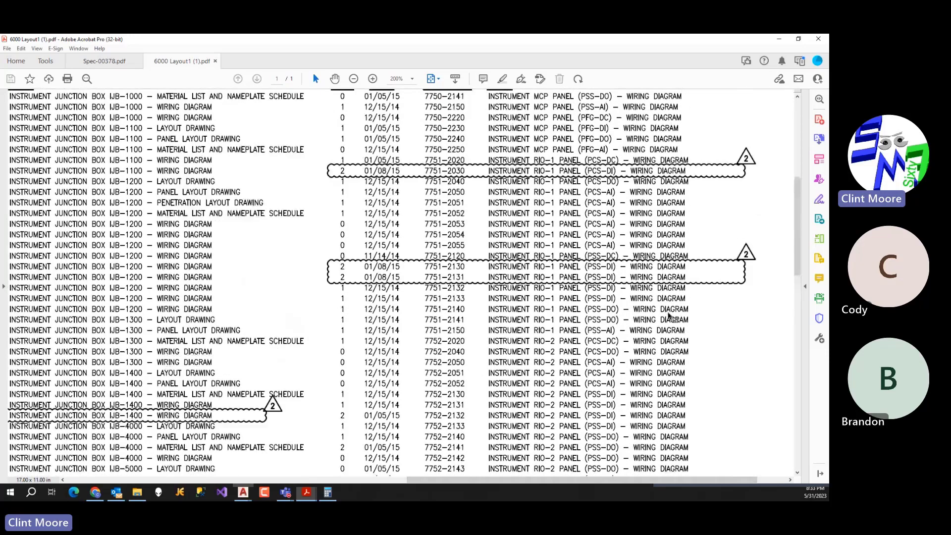
pyautogui.scroll(1, 669, 315)
pyautogui.scroll(-4, 669, 312)
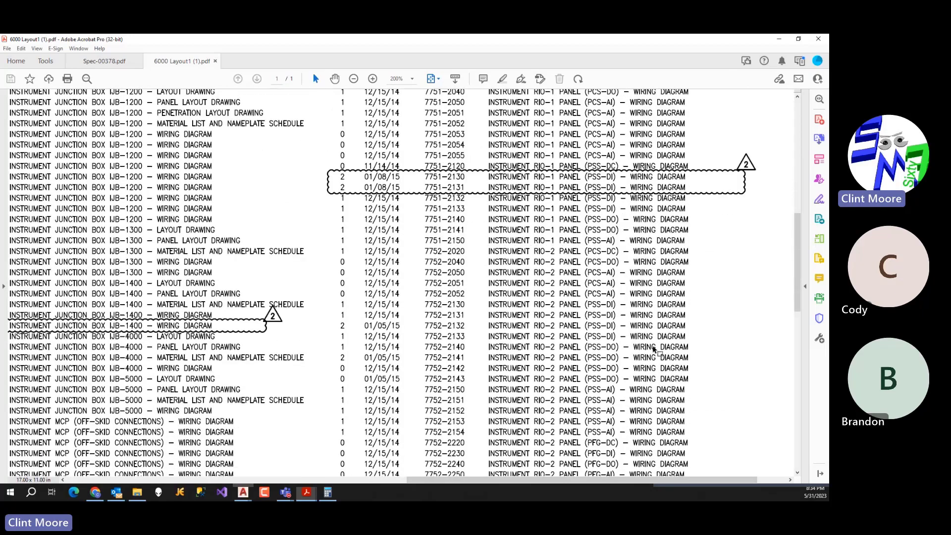
# Review the overall sheet layout and the position of its revision table, release block and title block.
pyautogui.keyDown('ctrl'); pyautogui.scroll(-3, 644, 356); pyautogui.keyUp('ctrl')
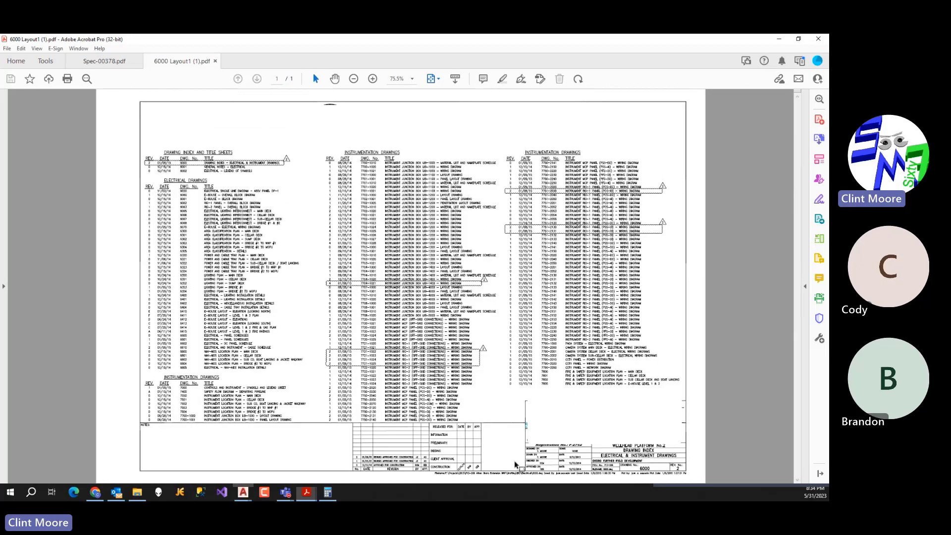
pyautogui.keyDown('ctrl'); pyautogui.scroll(2, 515, 466); pyautogui.keyUp('ctrl')
pyautogui.keyDown('ctrl'); pyautogui.scroll(2, 515, 465); pyautogui.keyUp('ctrl')
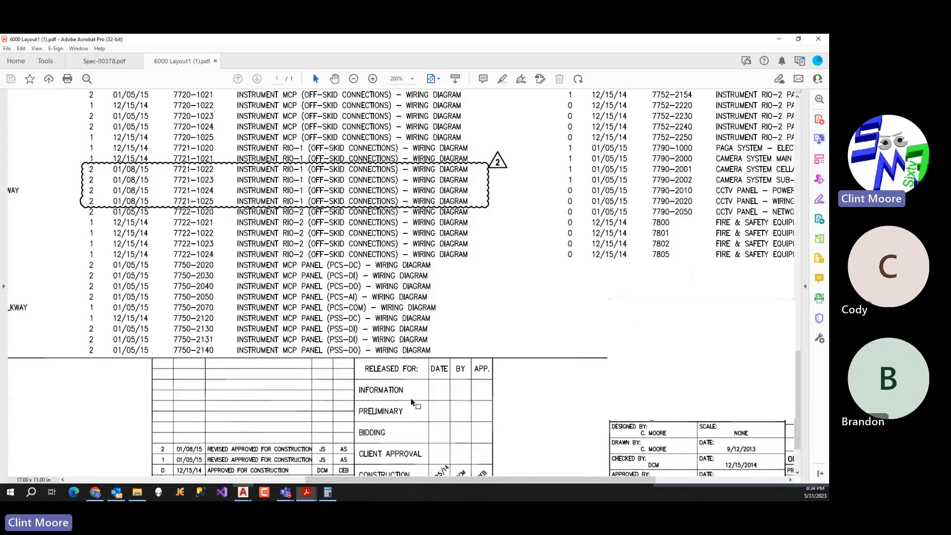
pyautogui.keyDown('ctrl'); pyautogui.scroll(-1, 412, 403); pyautogui.keyUp('ctrl')
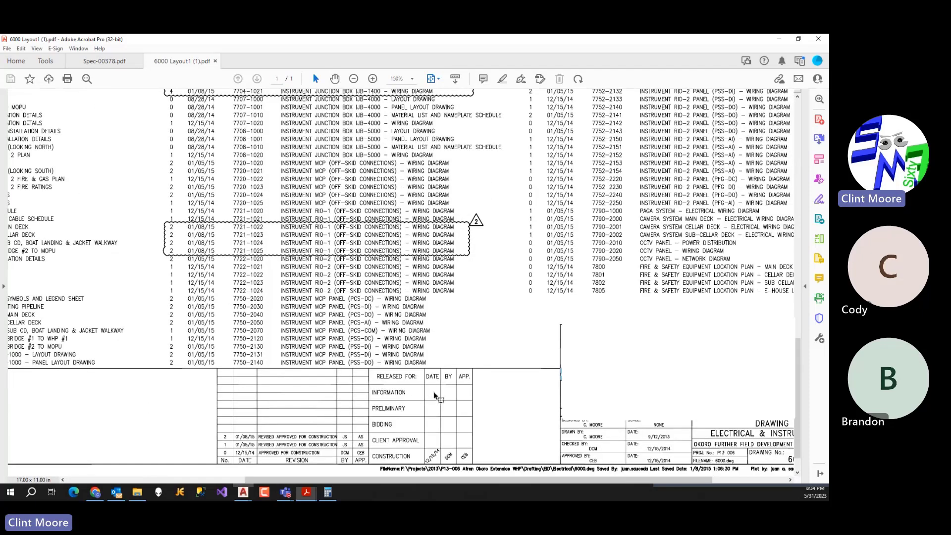
pyautogui.keyDown('ctrl'); pyautogui.scroll(-2, 441, 386); pyautogui.keyUp('ctrl')
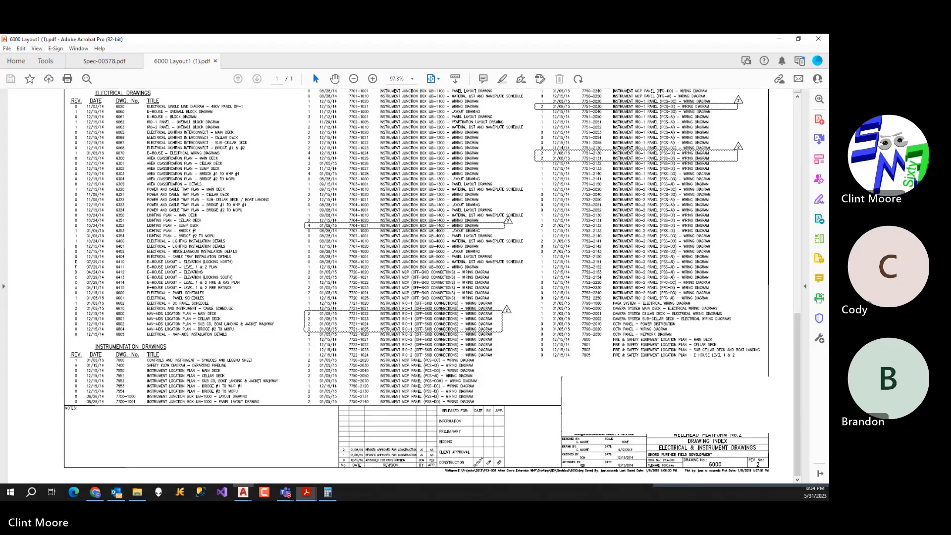
# Switch to AutoCAD, open 5950-59-4.000-COVER.dwg and examine its title block and revision table.
pyautogui.hotkey('alt', 'Tab')
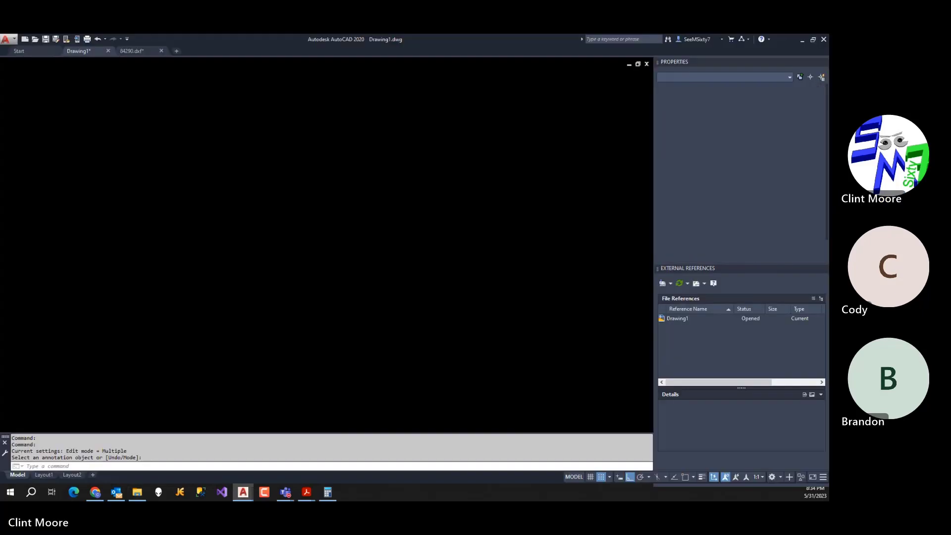
pyautogui.click(467, 279)
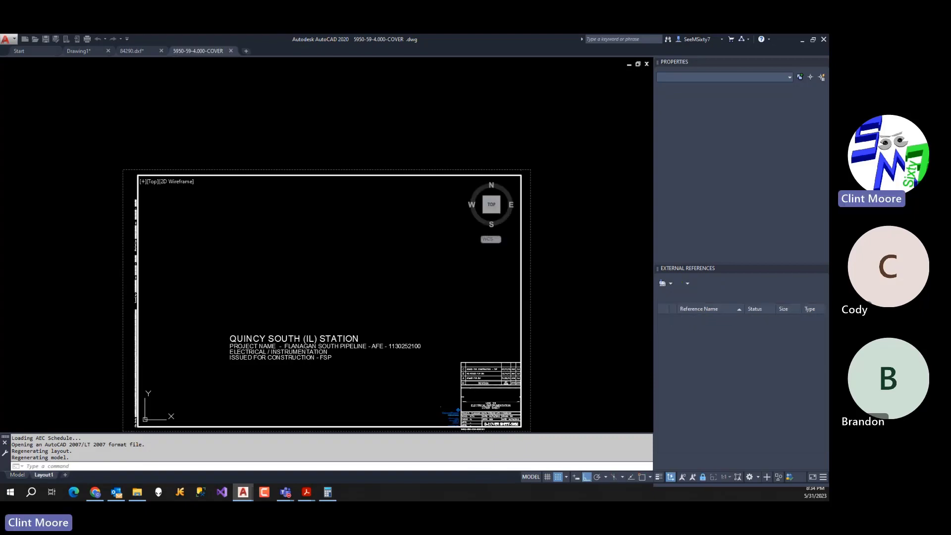
pyautogui.scroll(6, 506, 407)
pyautogui.moveTo(505, 407); pyautogui.dragTo(486, 302, button='middle')
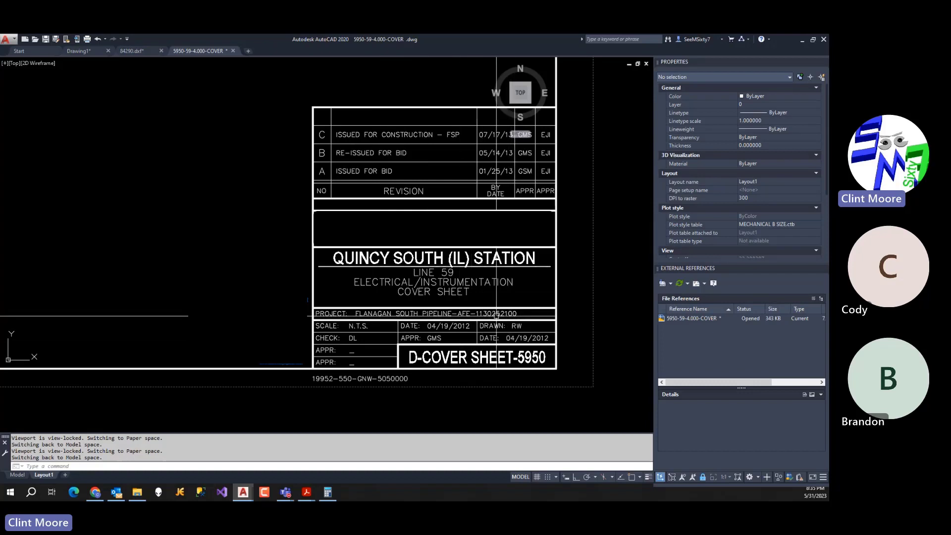
pyautogui.moveTo(364, 202); pyautogui.dragTo(368, 261, button='middle')
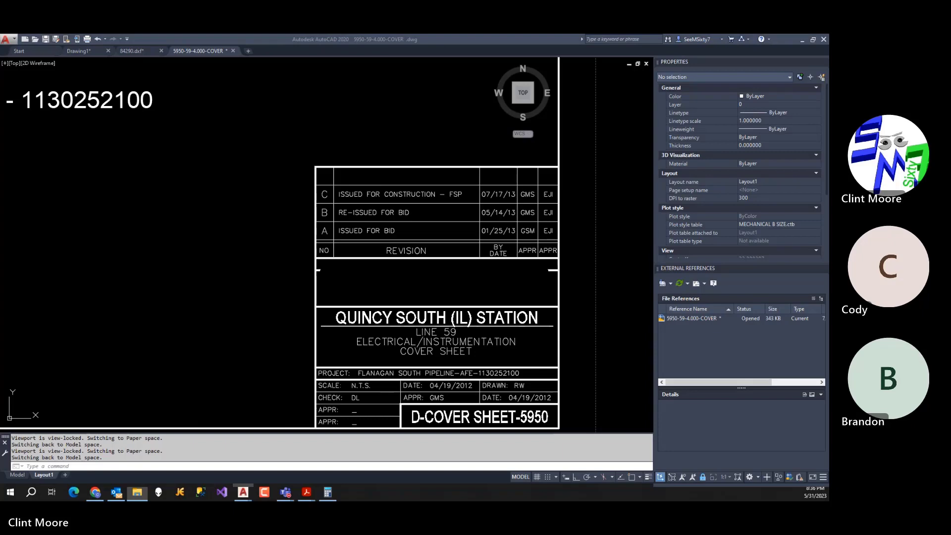
# Switch to AllDwgs.pdf in Acrobat and examine the page 1 drawing index and the page 2 legend sheet.
pyautogui.hotkey('alt', 'Tab')
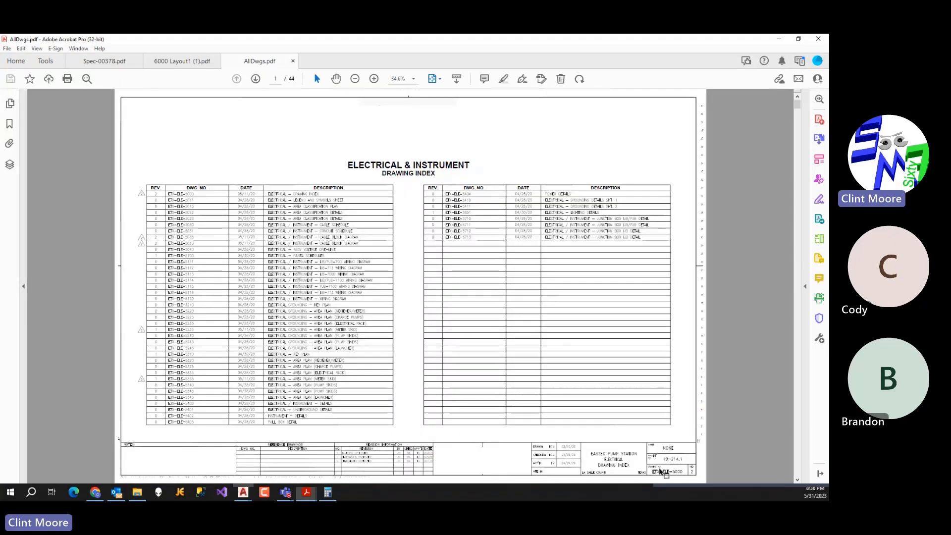
pyautogui.keyDown('ctrl'); pyautogui.scroll(1, 652, 476); pyautogui.keyUp('ctrl')
pyautogui.scroll(4, 668, 429)
pyautogui.hscroll(-2, 669, 429)
pyautogui.scroll(-2, 669, 429)
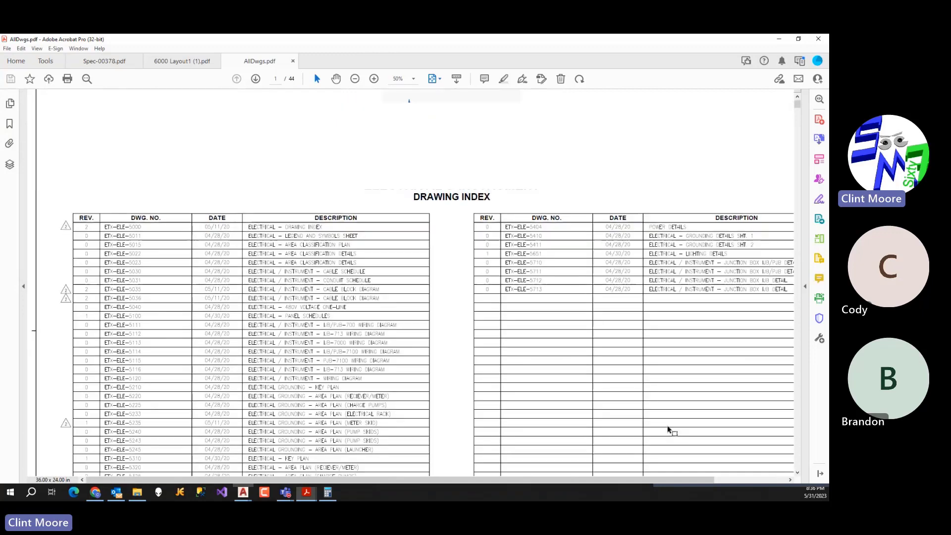
pyautogui.scroll(-12, 679, 438)
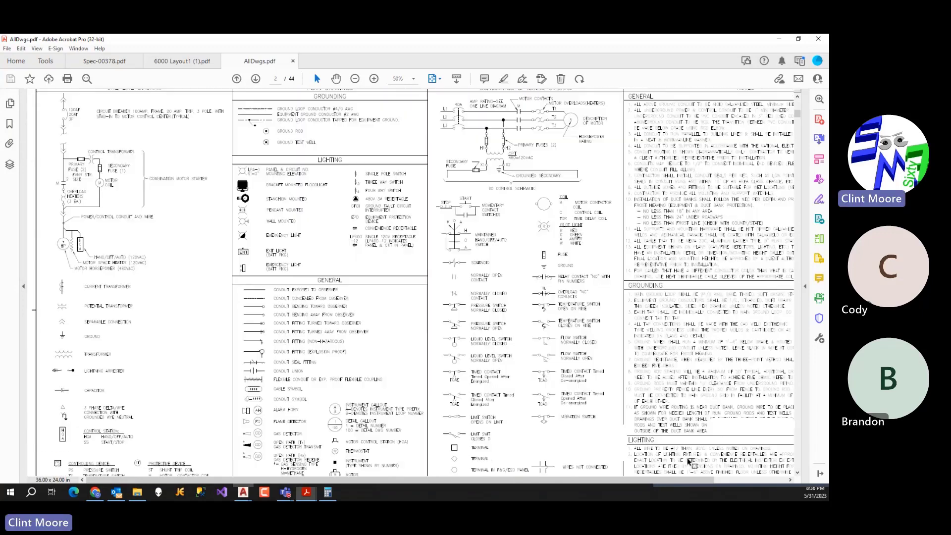
pyautogui.scroll(10, 676, 448)
pyautogui.scroll(-3, 676, 451)
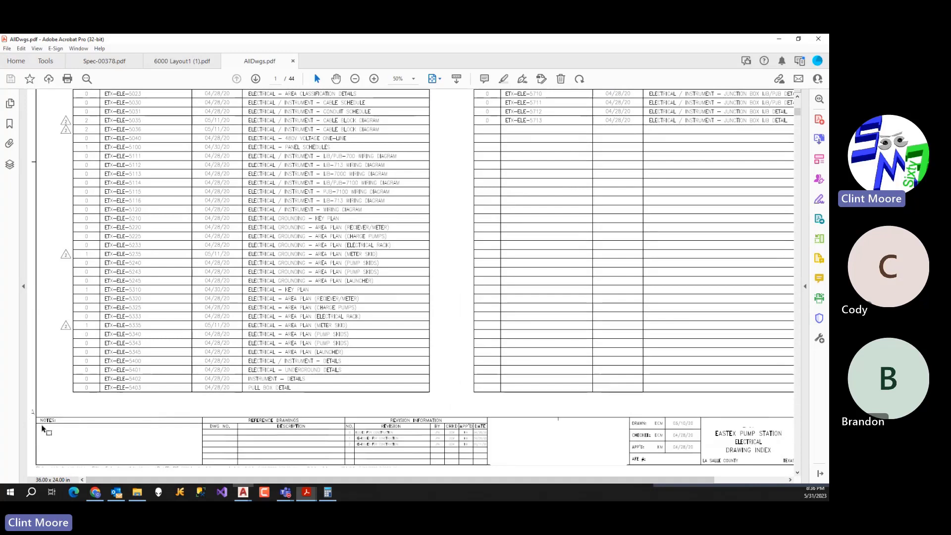
# Examine the title block, reference drawings and revision information tables on page 1 of AllDwgs.pdf.
pyautogui.moveTo(664, 480); pyautogui.dragTo(745, 479)
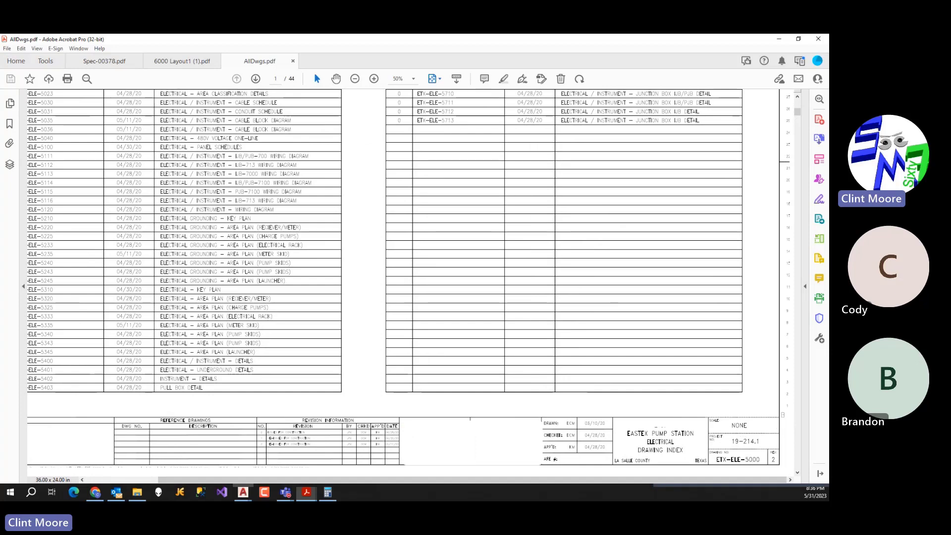
pyautogui.moveTo(472, 480); pyautogui.dragTo(400, 480)
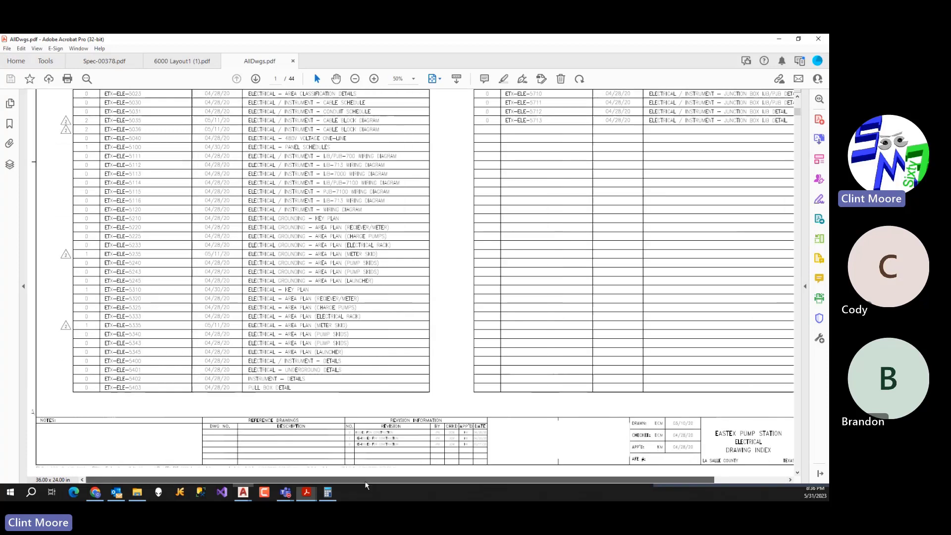
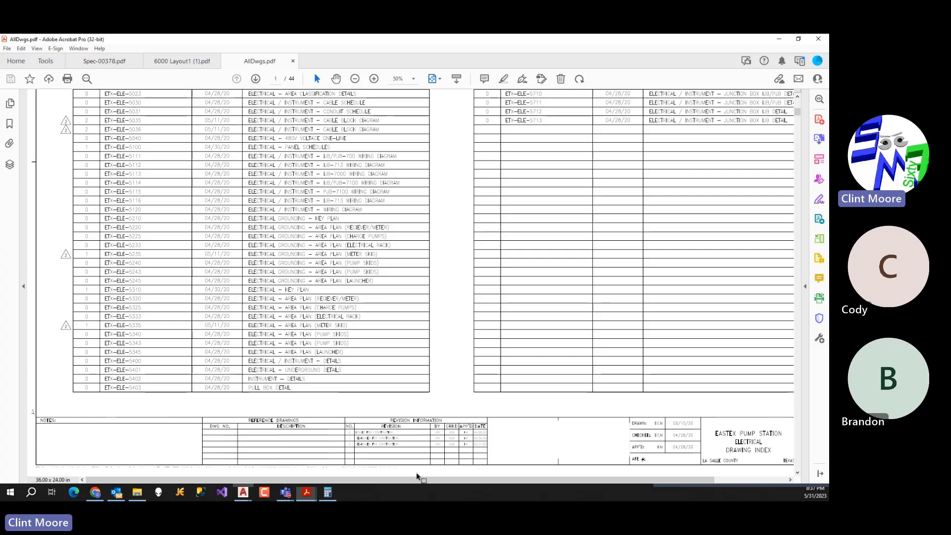
pyautogui.keyDown('ctrl'); pyautogui.scroll(3, 419, 474); pyautogui.keyUp('ctrl')
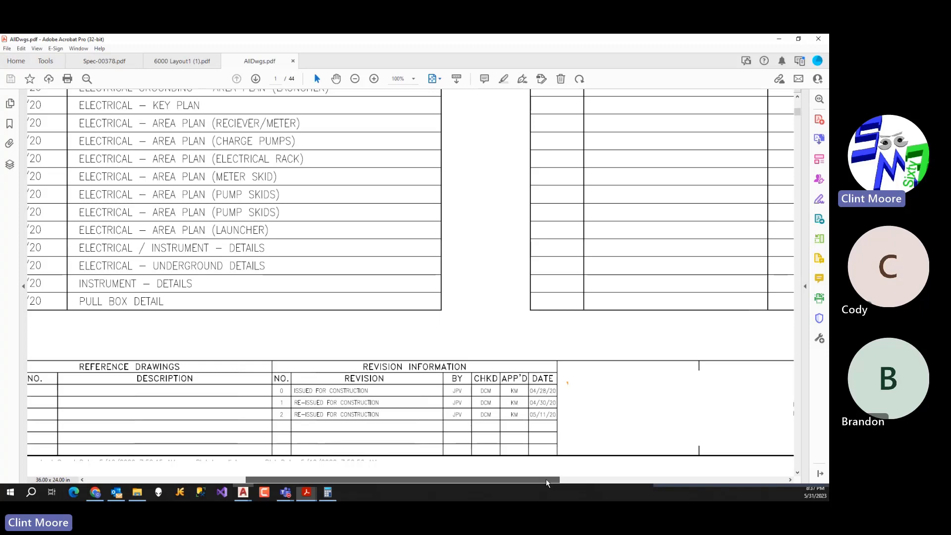
pyautogui.moveTo(546, 479); pyautogui.dragTo(548, 478)
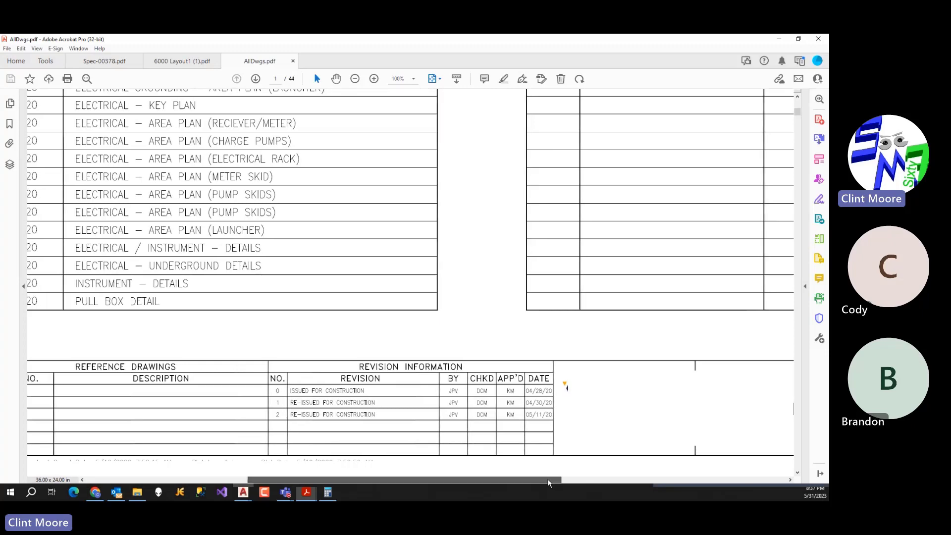
# Return to the cover sheet drawing in AutoCAD and check its model space against Layout1.
pyautogui.click(245, 493)
pyautogui.click(291, 462)
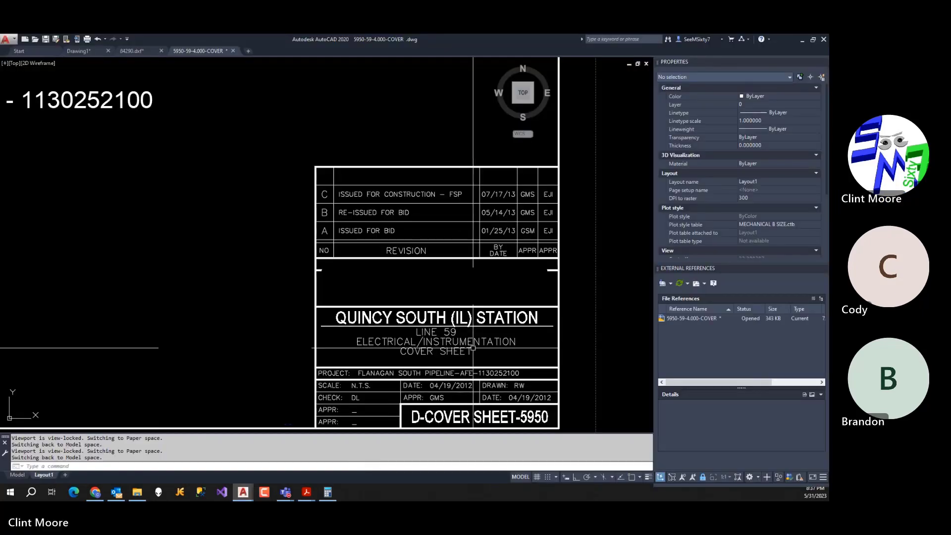
pyautogui.click(391, 216)
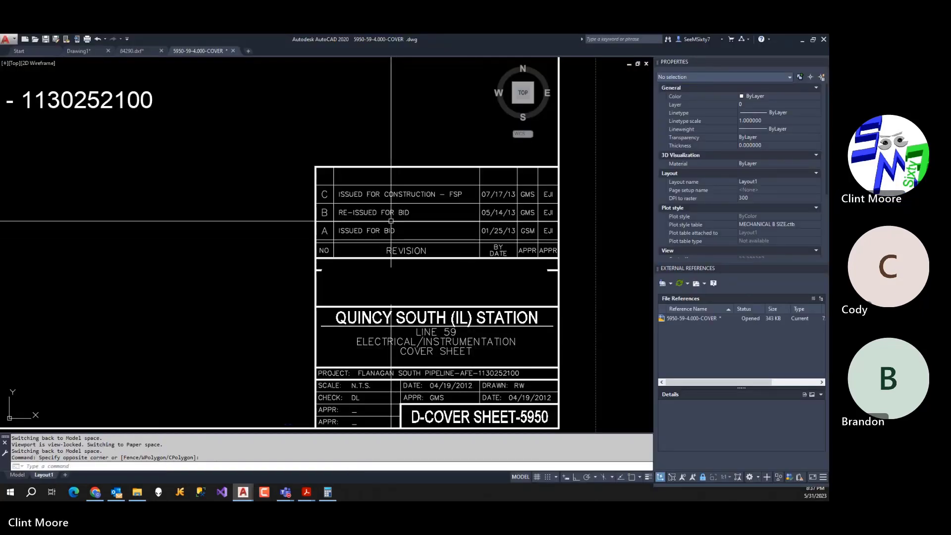
pyautogui.press('Escape')
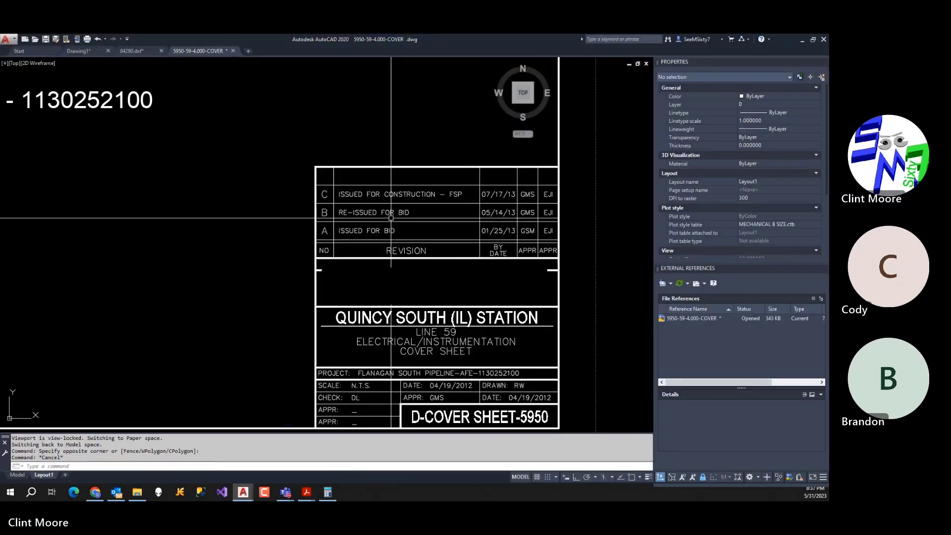
pyautogui.click(17, 475)
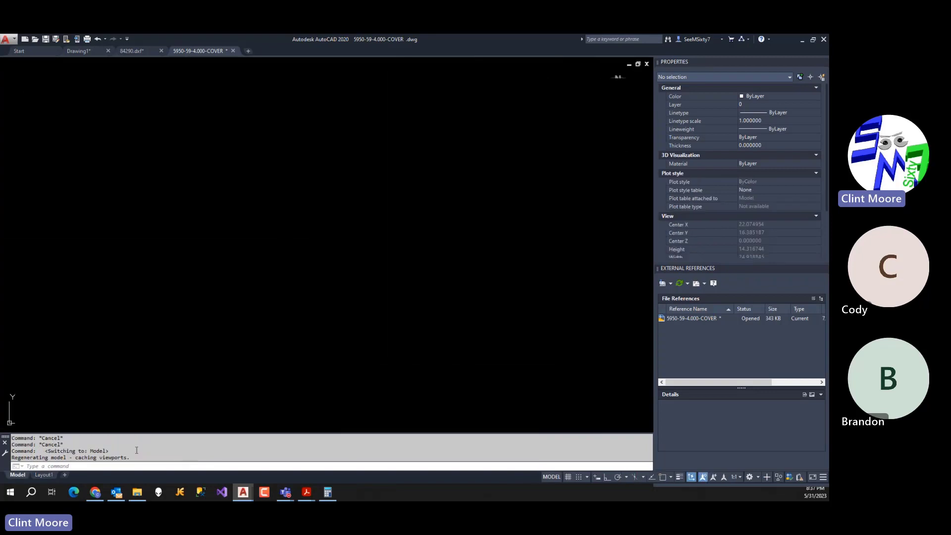
pyautogui.click(44, 476)
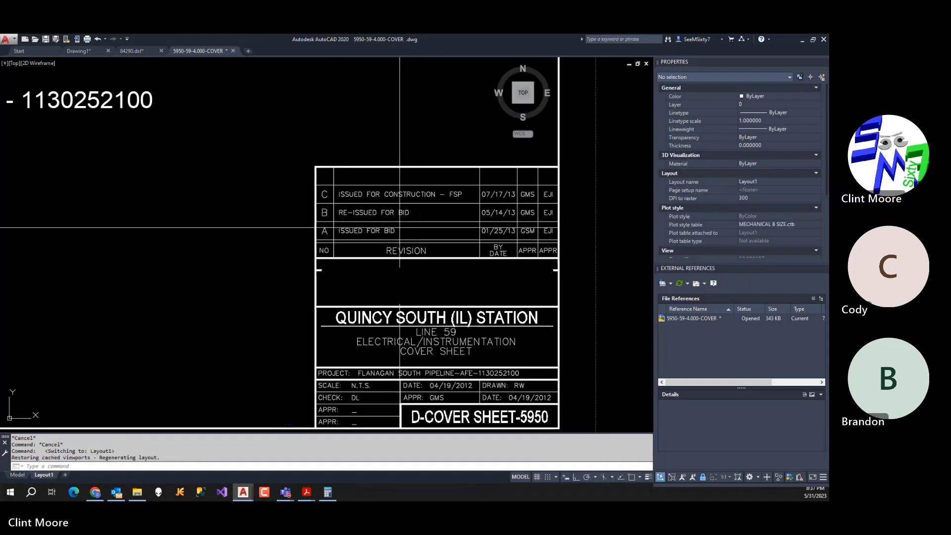
# Open the title block's attributes from the ISSUED FOR BID revision row and examine the tags of the successive revisions.
pyautogui.click(391, 230)
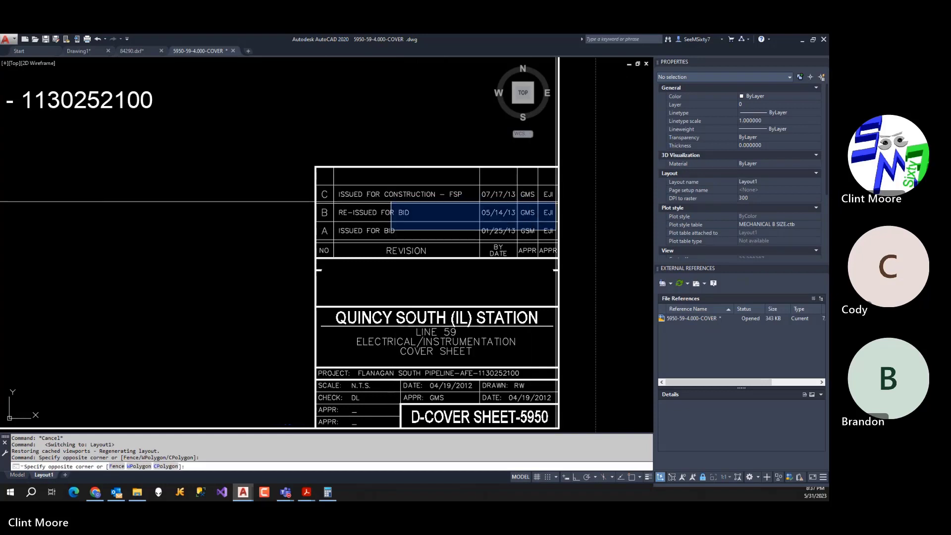
pyautogui.doubleClick(614, 203)
pyautogui.doubleClick(394, 226)
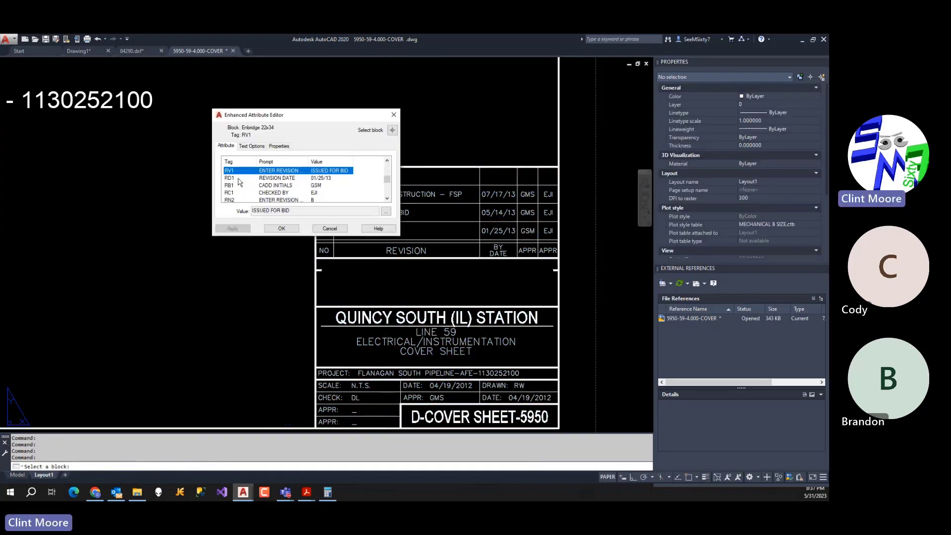
pyautogui.click(235, 201)
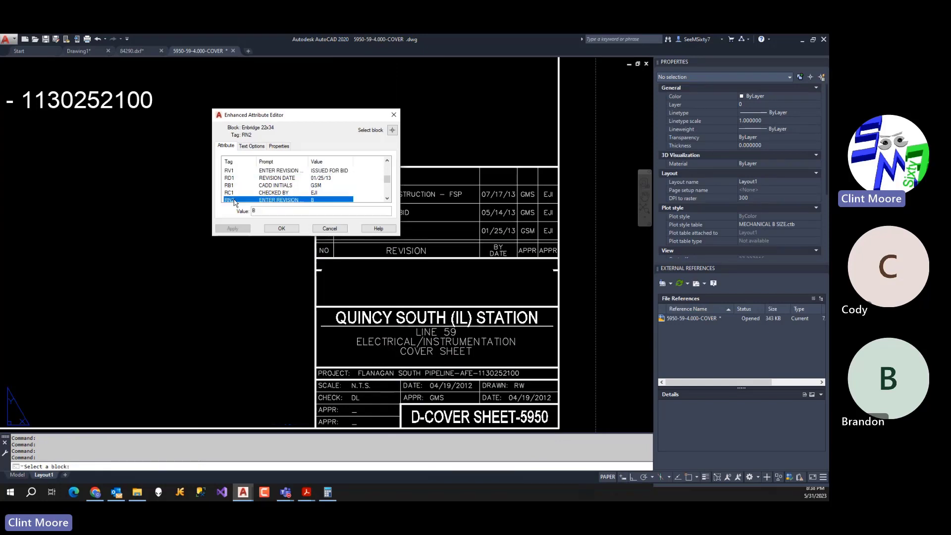
pyautogui.scroll(-5, 237, 196)
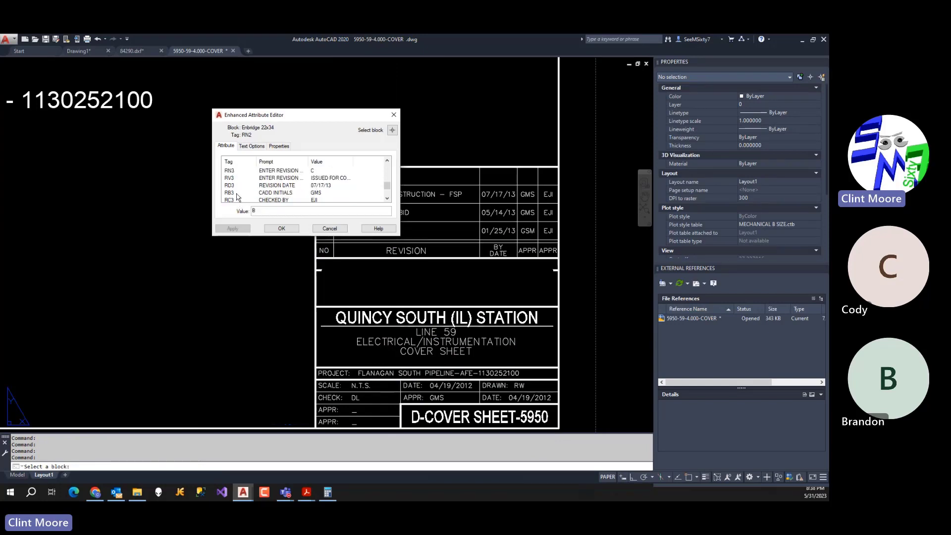
pyautogui.scroll(6, 238, 195)
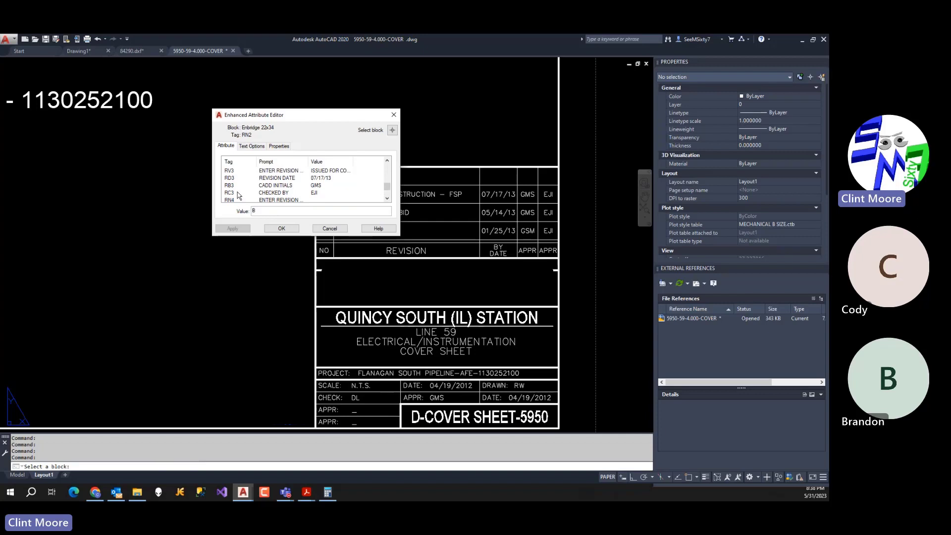
# Compare revision tags RN1 and RN2, review the remaining attributes through DWGNO, and close the Enhanced Attribute Editor.
pyautogui.click(234, 178)
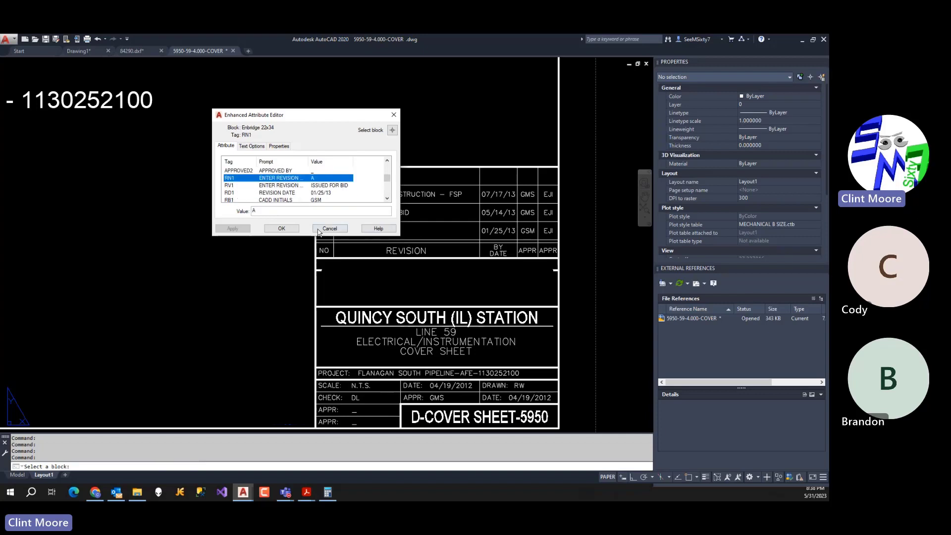
pyautogui.scroll(-1, 232, 196)
pyautogui.click(230, 194)
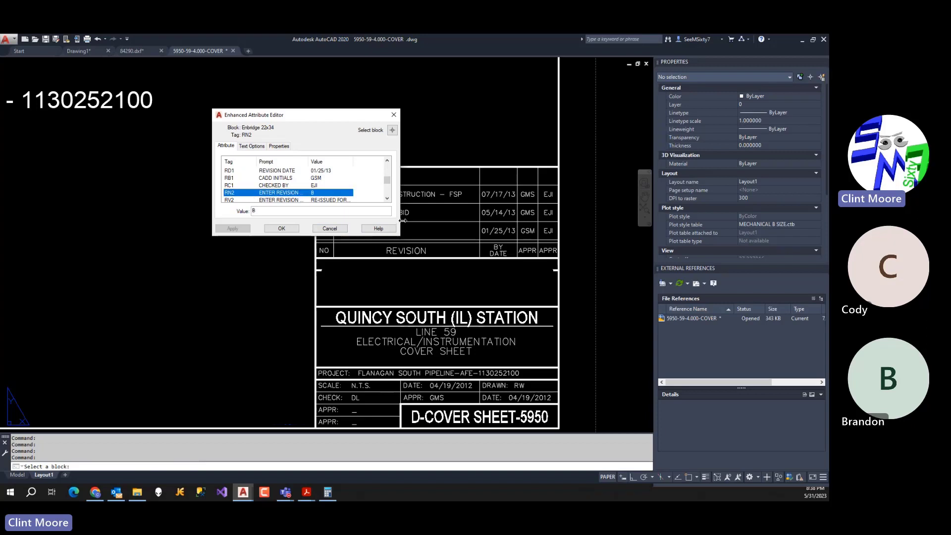
pyautogui.scroll(-1, 233, 196)
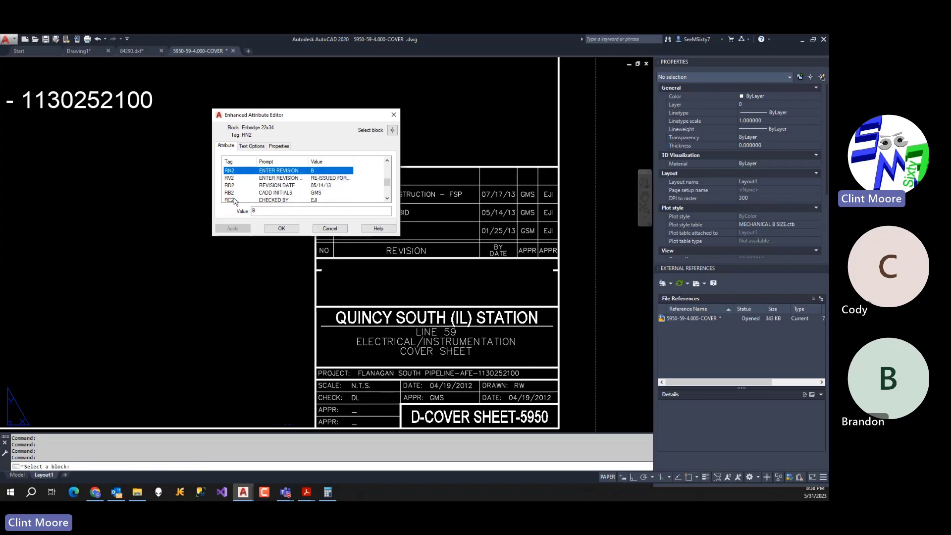
pyautogui.scroll(-2, 236, 199)
pyautogui.scroll(-2, 239, 202)
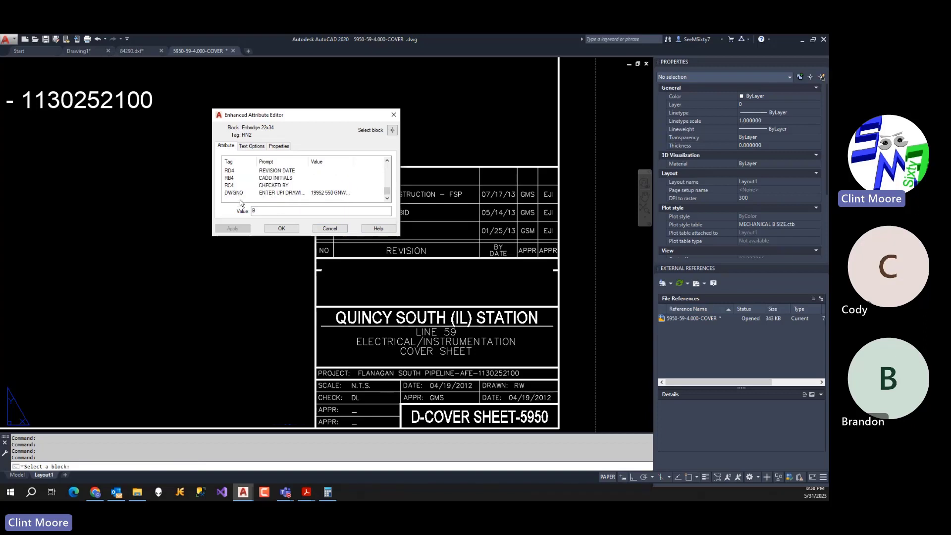
pyautogui.click(394, 115)
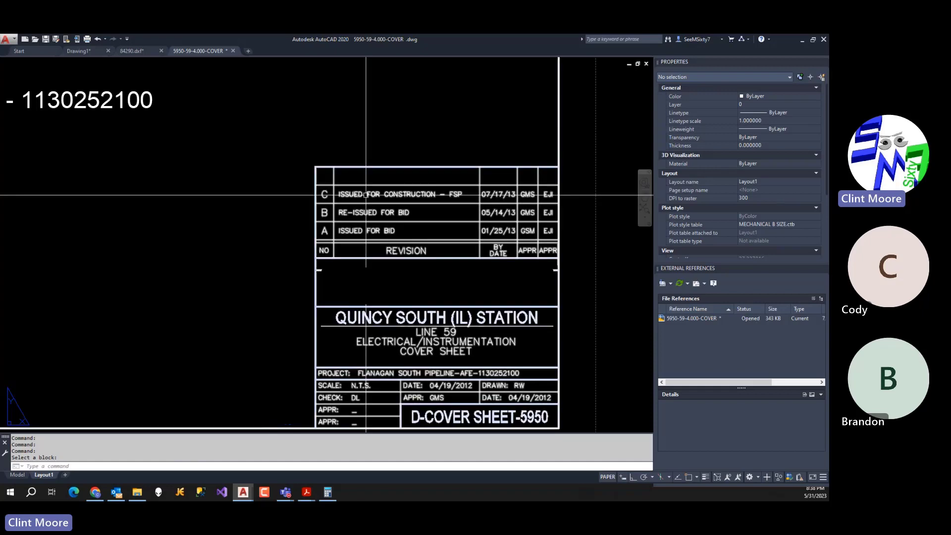
# Reopen the block's attributes from the ISSUED FOR CONSTRUCTION - FSP row, enlarge the editor to read the longer attribute list, and close it.
pyautogui.press('Escape')
pyautogui.doubleClick(386, 194)
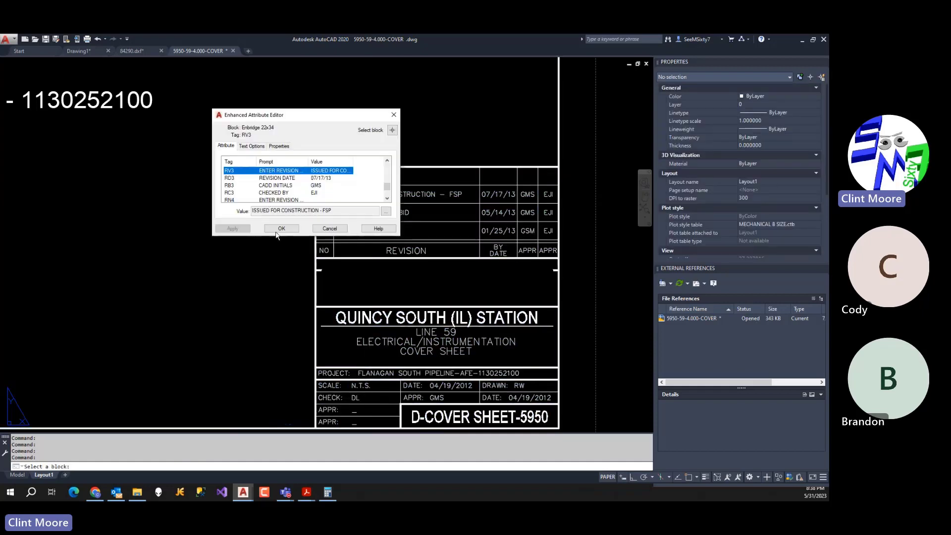
pyautogui.moveTo(278, 237); pyautogui.dragTo(278, 420)
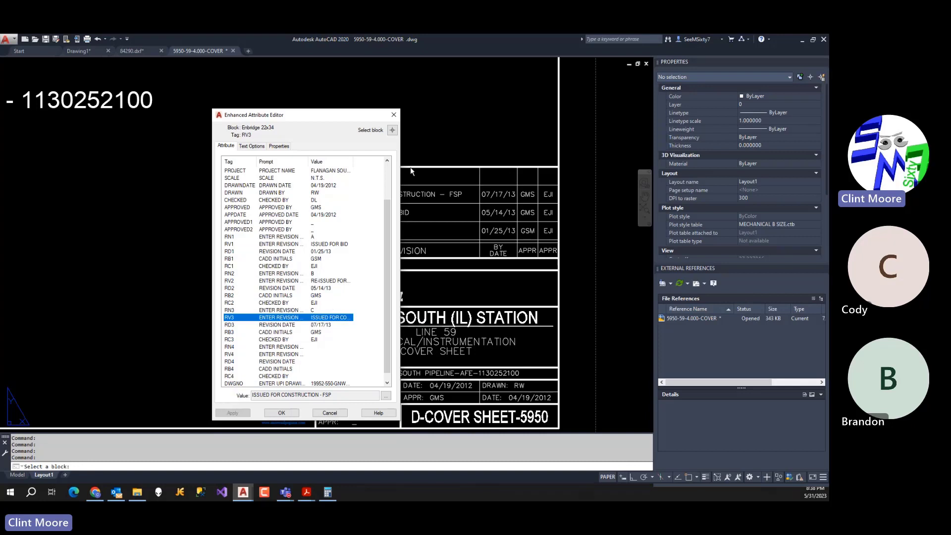
pyautogui.click(393, 115)
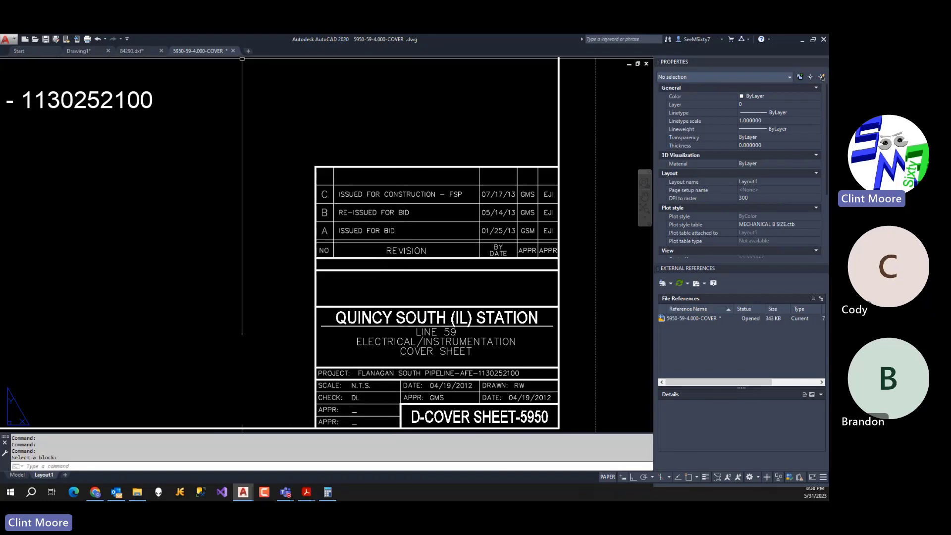
# Switch to AllDwgs.pdf in Acrobat and view the part of page 1 beyond the revision information table.
pyautogui.hotkey('alt', 'Tab')
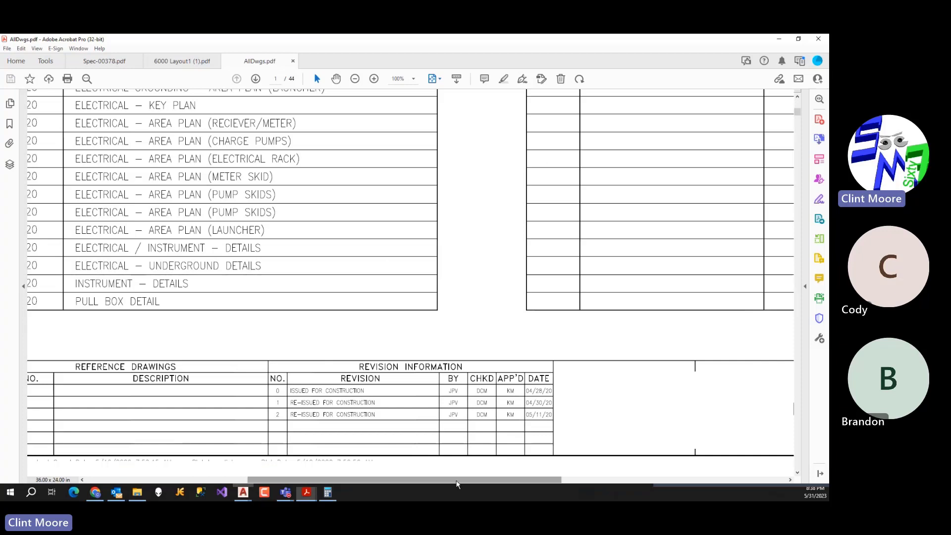
pyautogui.moveTo(456, 480); pyautogui.dragTo(681, 480)
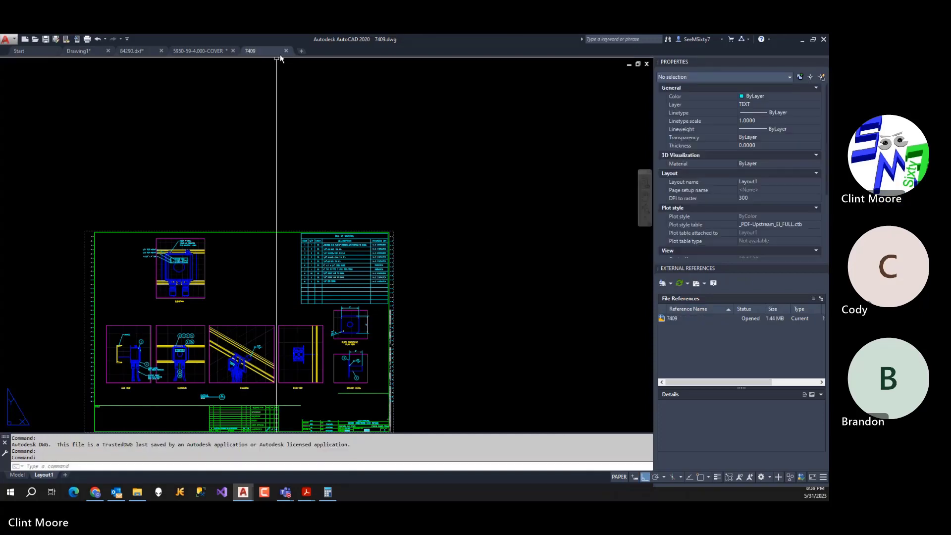
# Close the 7409, 5950-59-4.000-COVER and 84290.dxf drawings in AutoCAD without saving changes.
pyautogui.click(283, 51)
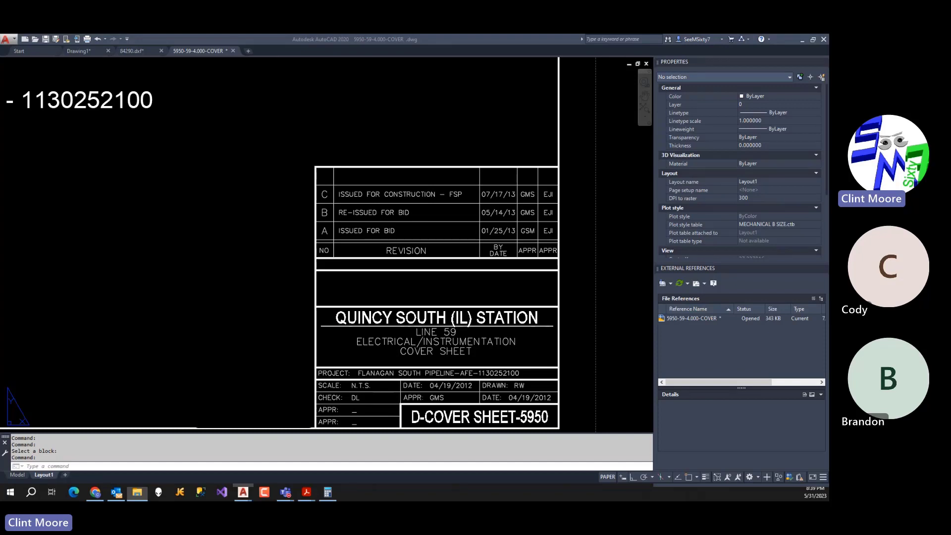
pyautogui.scroll(-6, 629, 248)
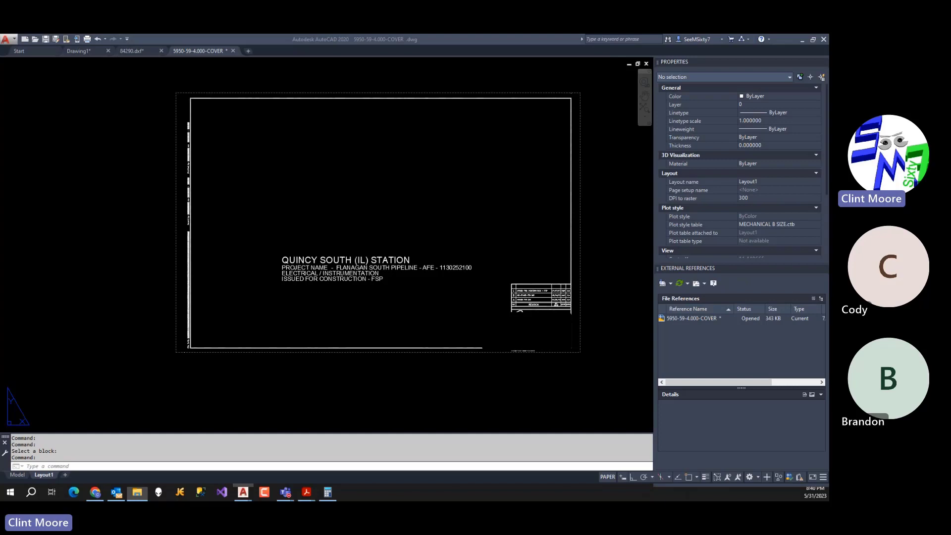
pyautogui.click(233, 50)
pyautogui.click(444, 282)
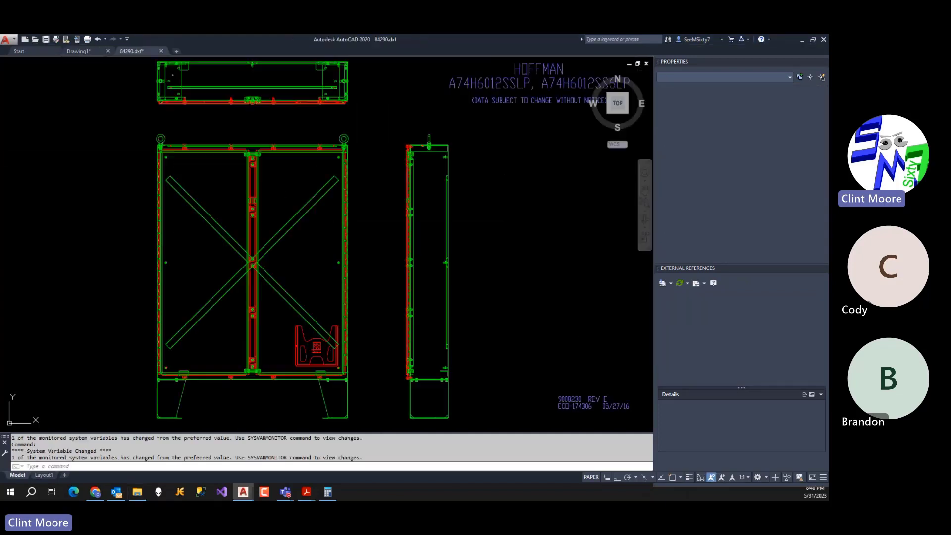
pyautogui.click(162, 51)
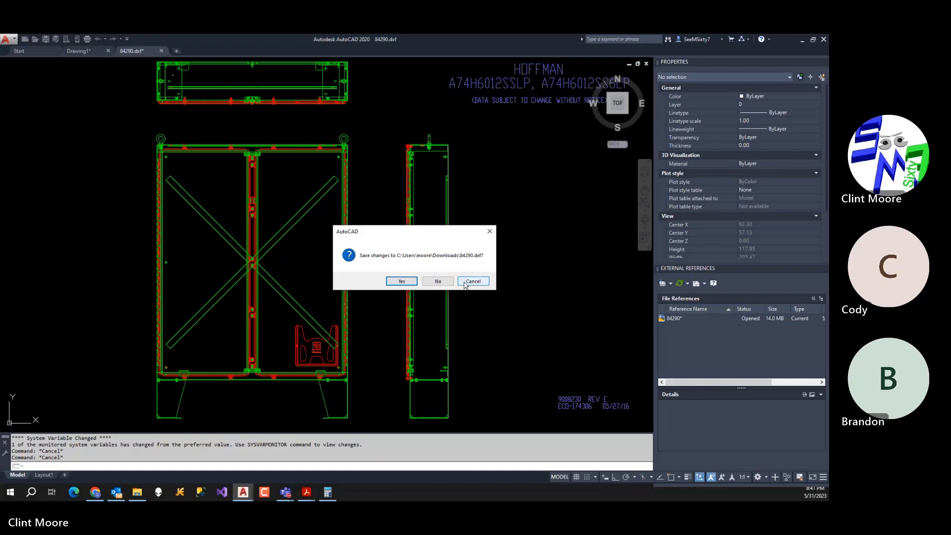
pyautogui.click(438, 281)
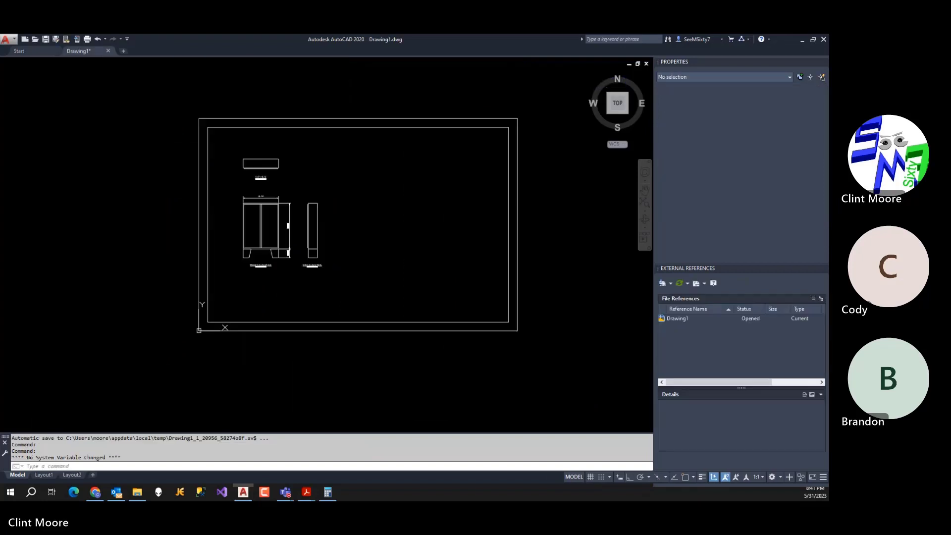
# Try to save Drawing1 under the file name HOFFMANENCLOSURE in the Documents library.
pyautogui.click(108, 51)
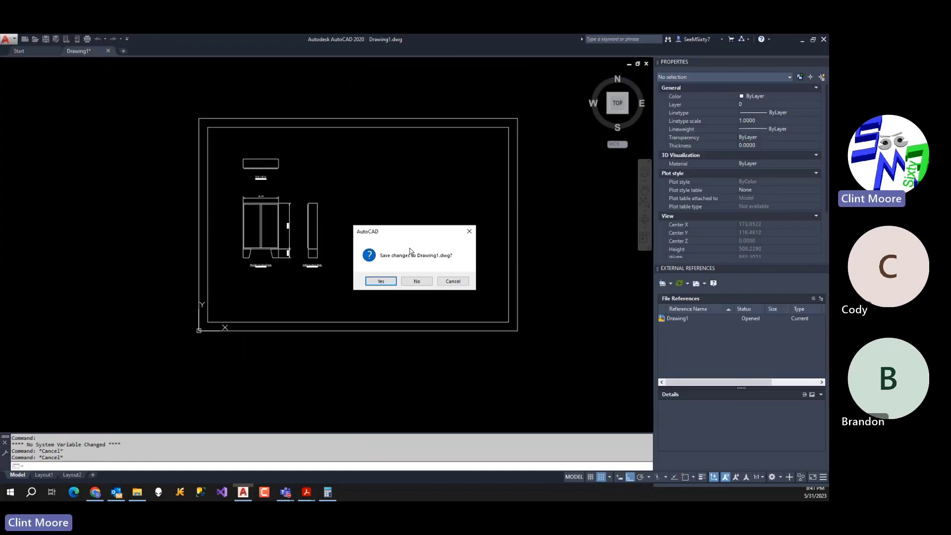
pyautogui.click(417, 280)
pyautogui.hotkey('ctrl', 'shift', 's')
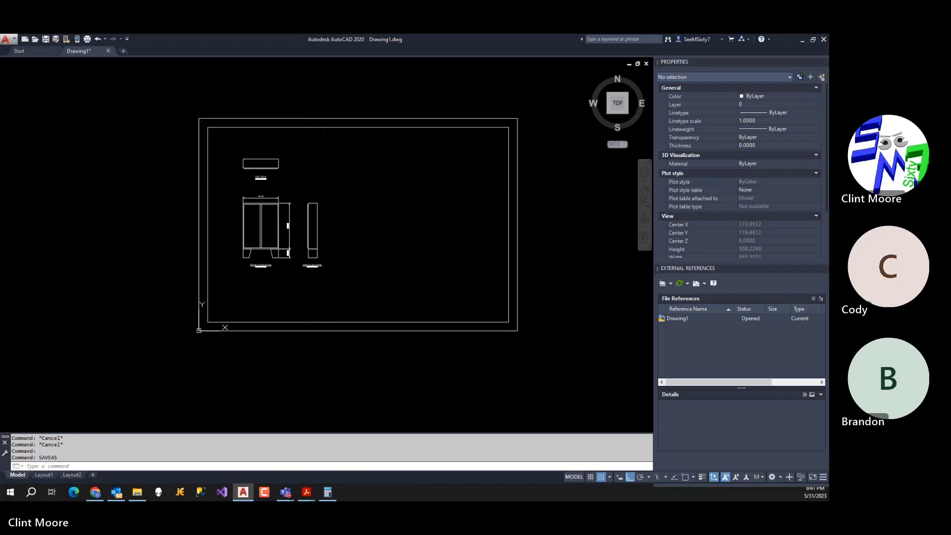
pyautogui.click(293, 115)
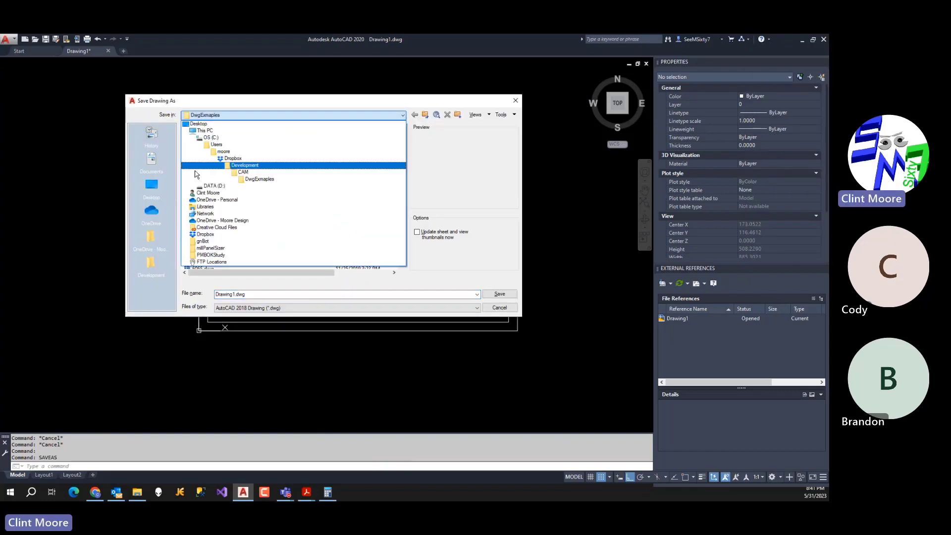
pyautogui.click(245, 166)
pyautogui.click(272, 115)
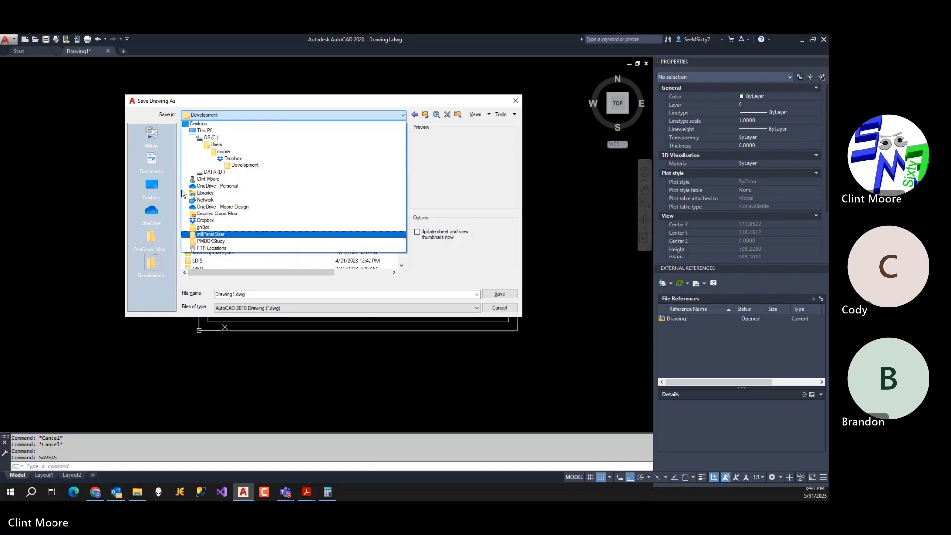
pyautogui.click(210, 196)
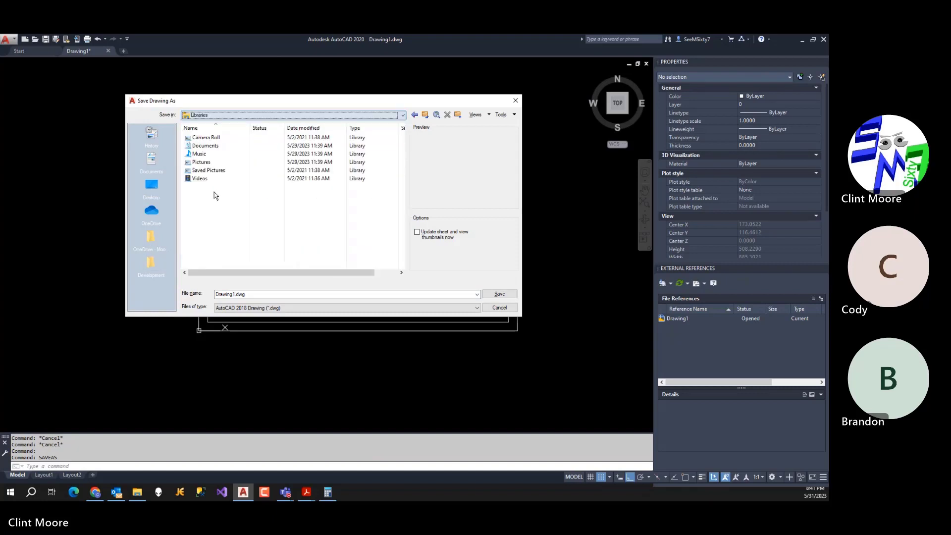
pyautogui.doubleClick(212, 155)
pyautogui.doubleClick(230, 294)
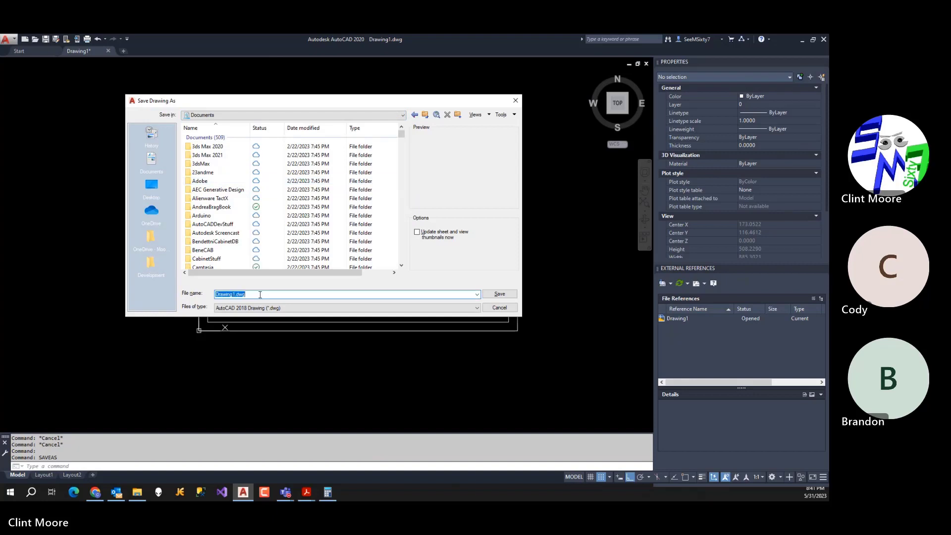
pyautogui.write('HOFFMANENCLOSURE')
pyautogui.press('Return')
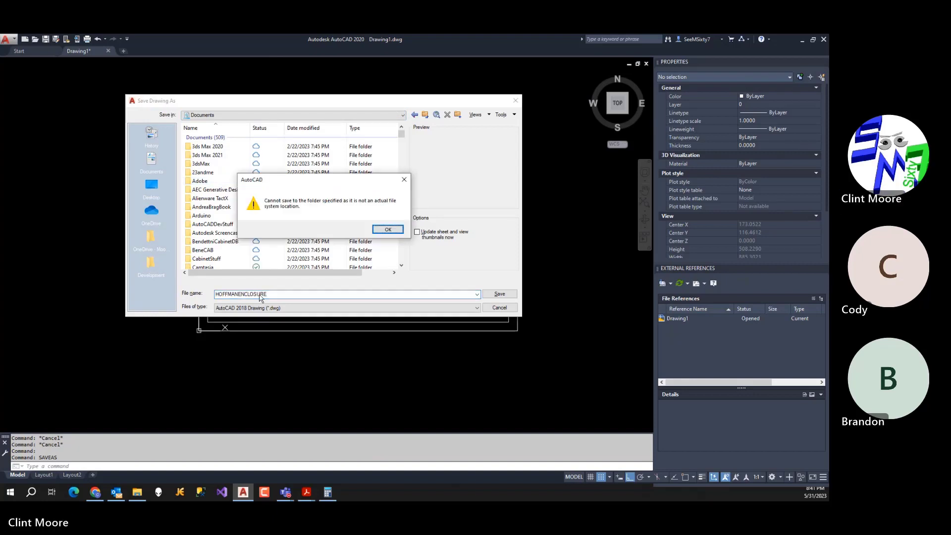
pyautogui.click(388, 230)
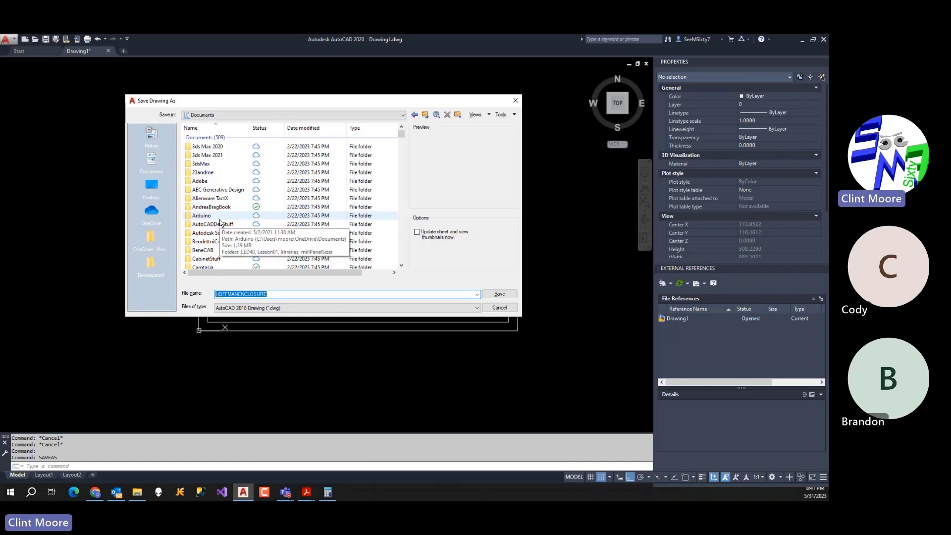
# Choose the actual Documents folder as the location and save the drawing there as HOFFMANENCLOSURE.
pyautogui.scroll(-2, 220, 224)
pyautogui.scroll(-3, 221, 223)
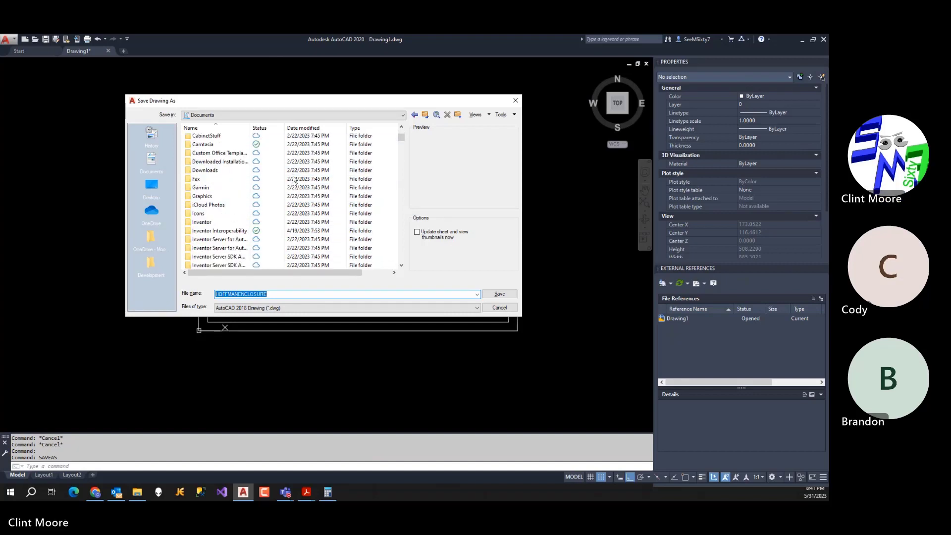
pyautogui.click(425, 114)
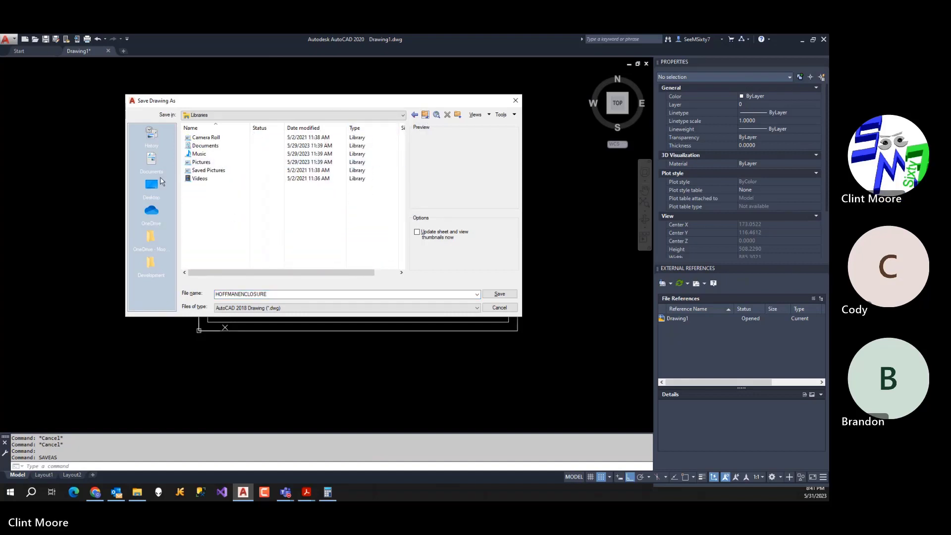
pyautogui.click(152, 160)
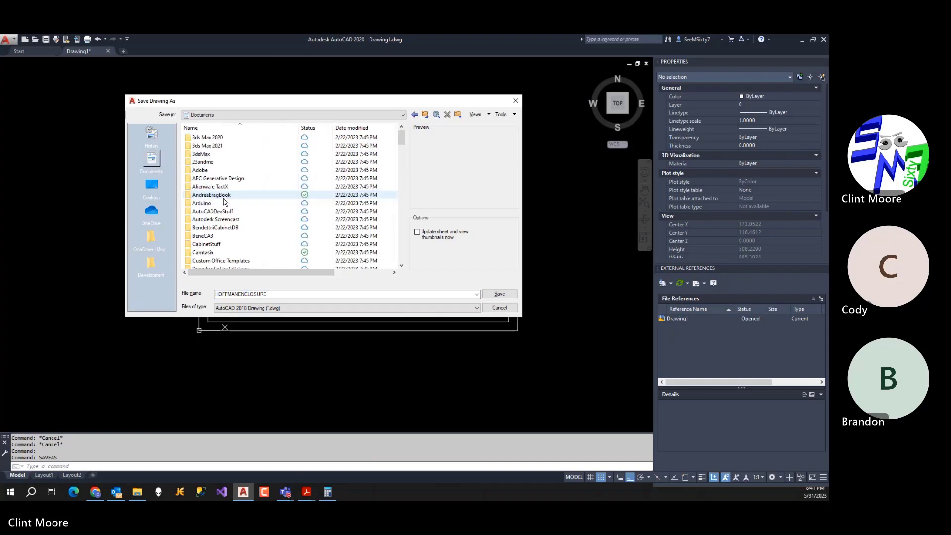
pyautogui.click(498, 295)
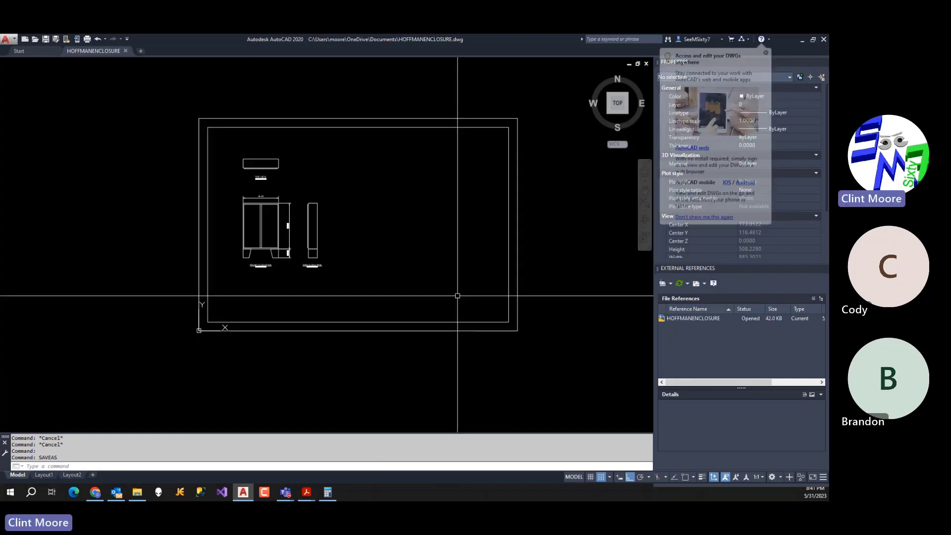
# Close the enclosure drawing and reopen HOFFMANENCLOSURE.dwg from the Documents folder.
pyautogui.click(124, 51)
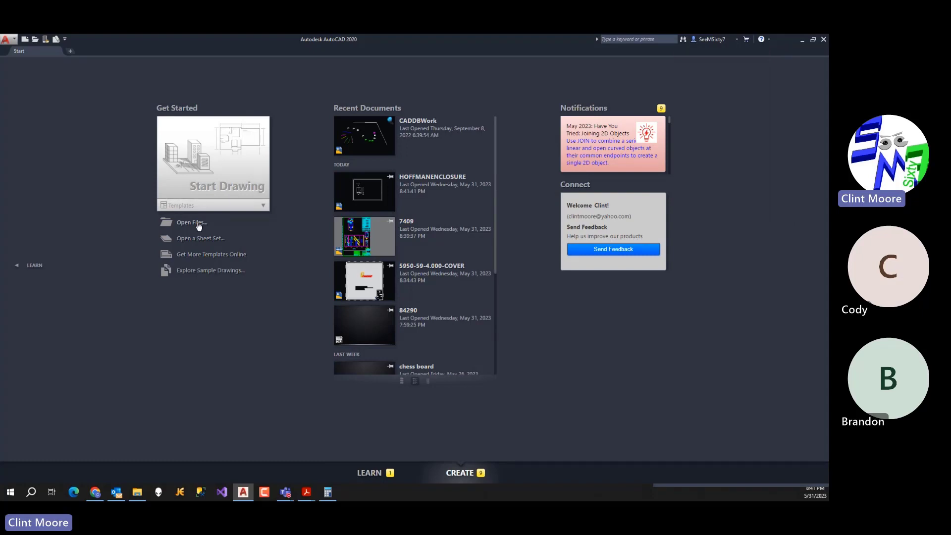
pyautogui.click(197, 223)
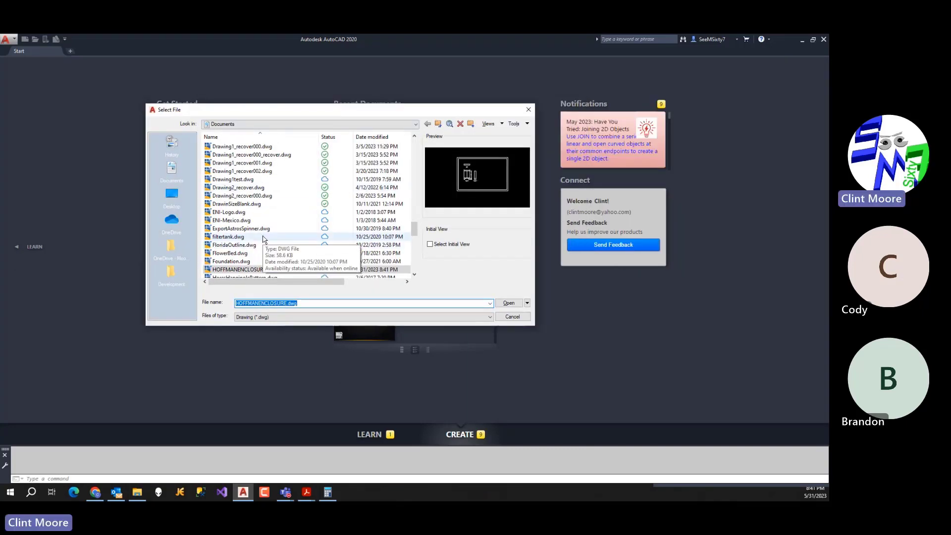
pyautogui.doubleClick(244, 270)
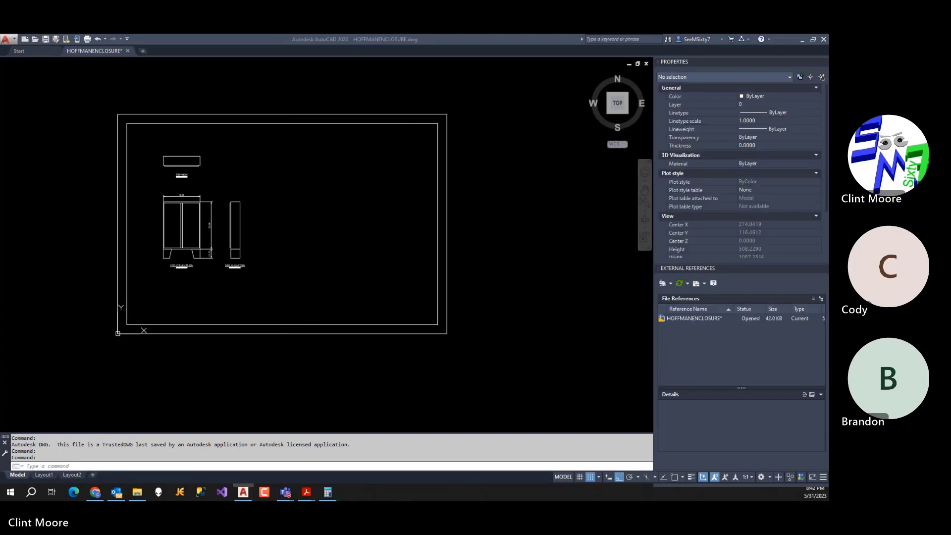
# Open a second, read-only copy of HOFFMANENCLOSURE.dwg from the Documents folder in File Explorer into AutoCAD.
pyautogui.moveTo(828, 106); pyautogui.dragTo(162, 107)
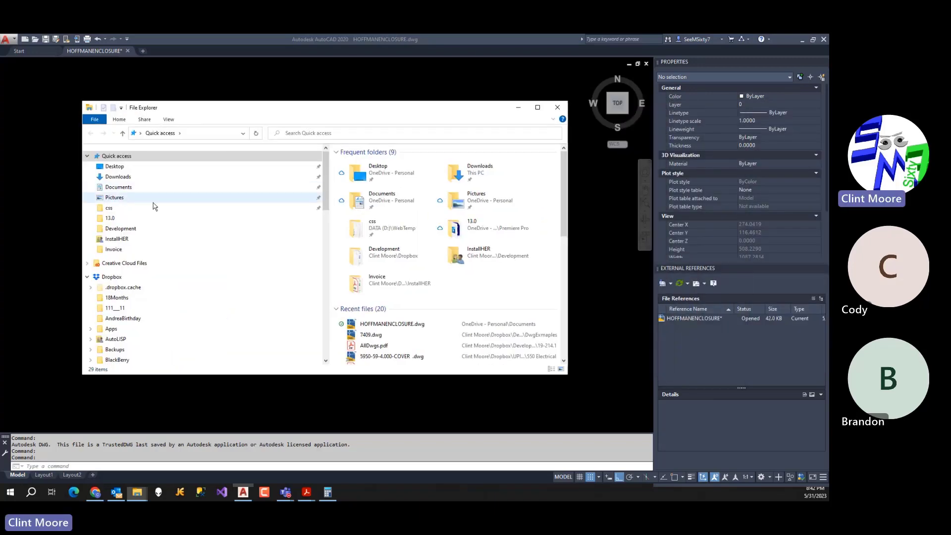
pyautogui.click(119, 187)
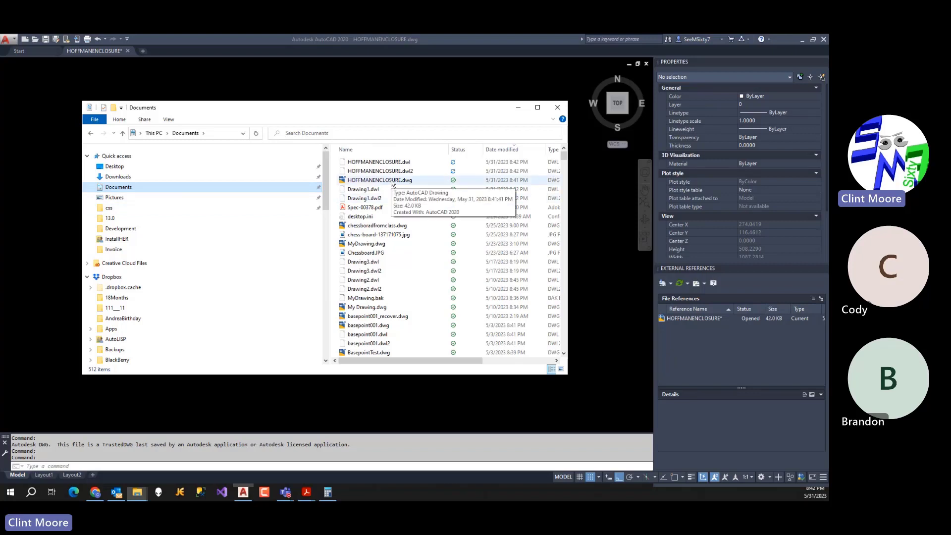
pyautogui.moveTo(391, 181); pyautogui.dragTo(204, 97)
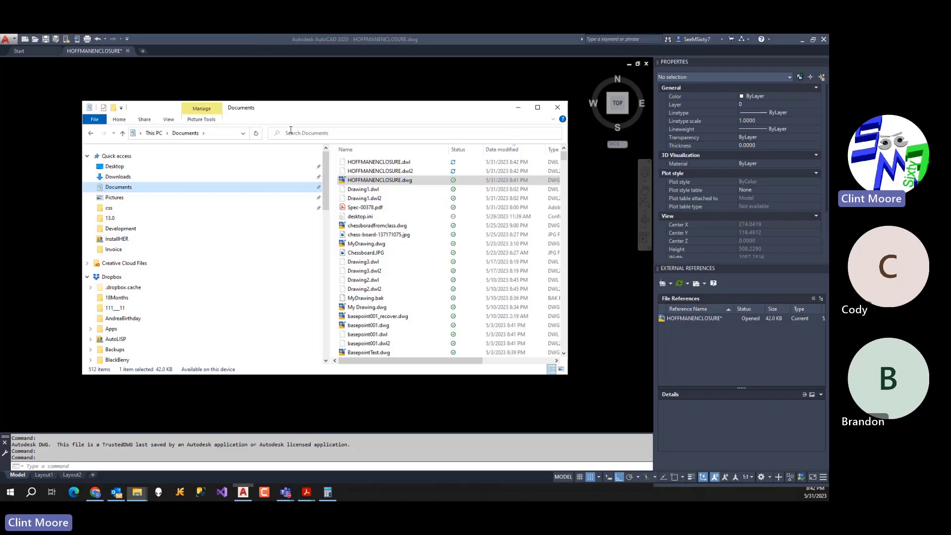
pyautogui.moveTo(308, 111); pyautogui.dragTo(459, 162)
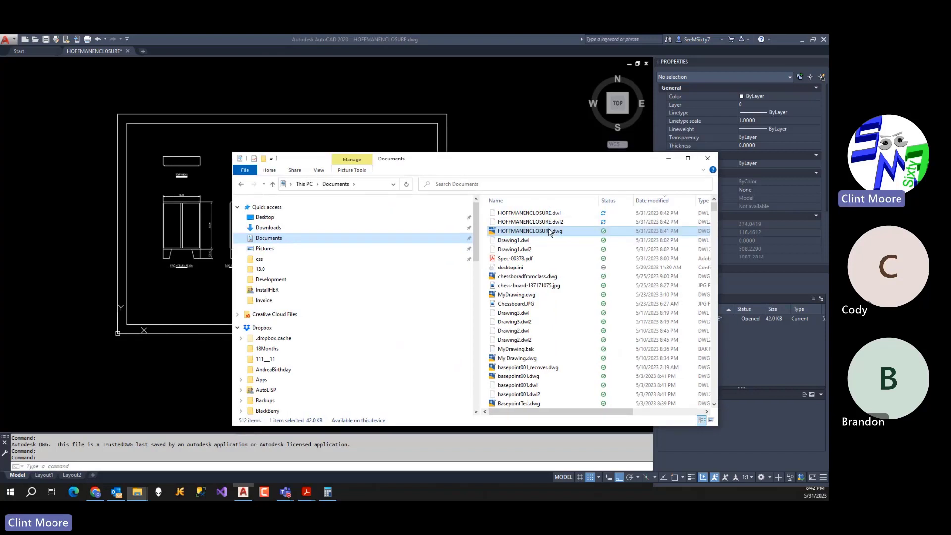
pyautogui.moveTo(548, 235); pyautogui.dragTo(355, 125)
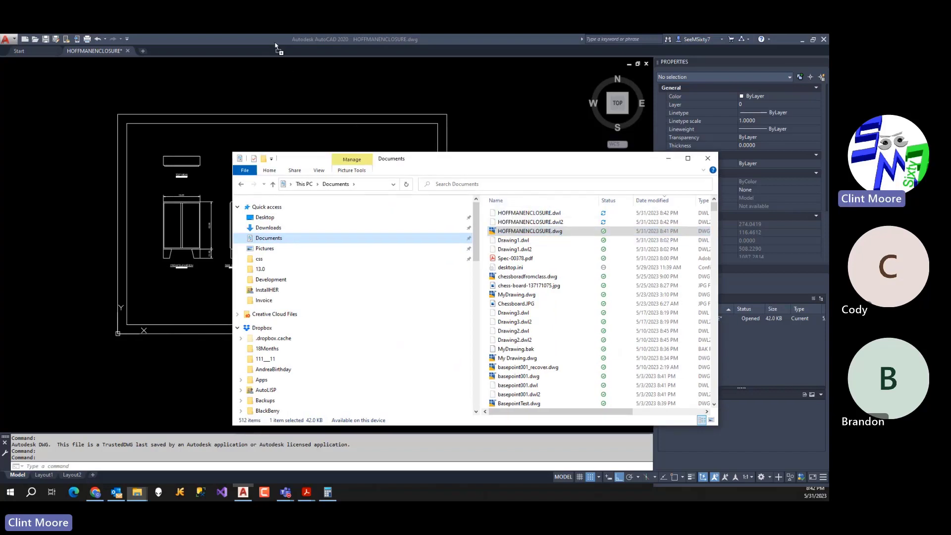
pyautogui.moveTo(276, 39); pyautogui.dragTo(276, 40)
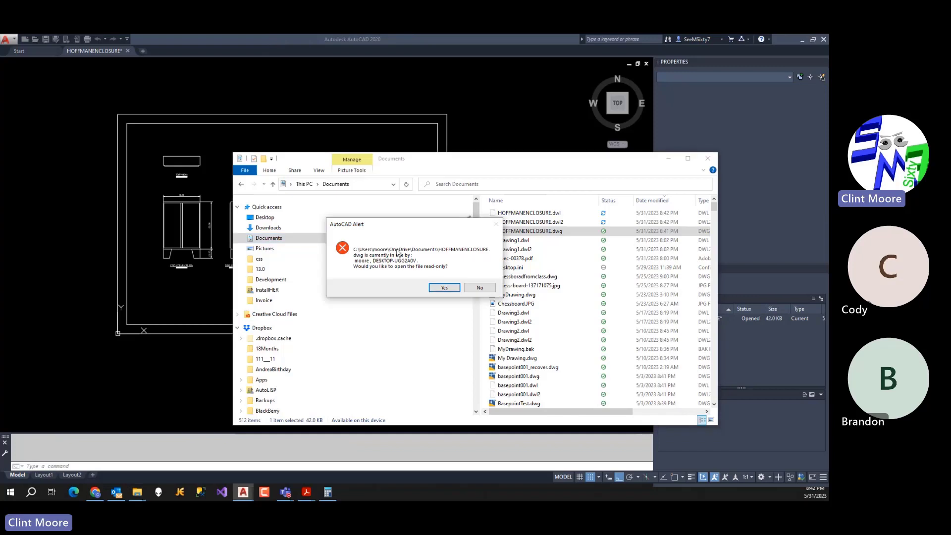
pyautogui.click(445, 288)
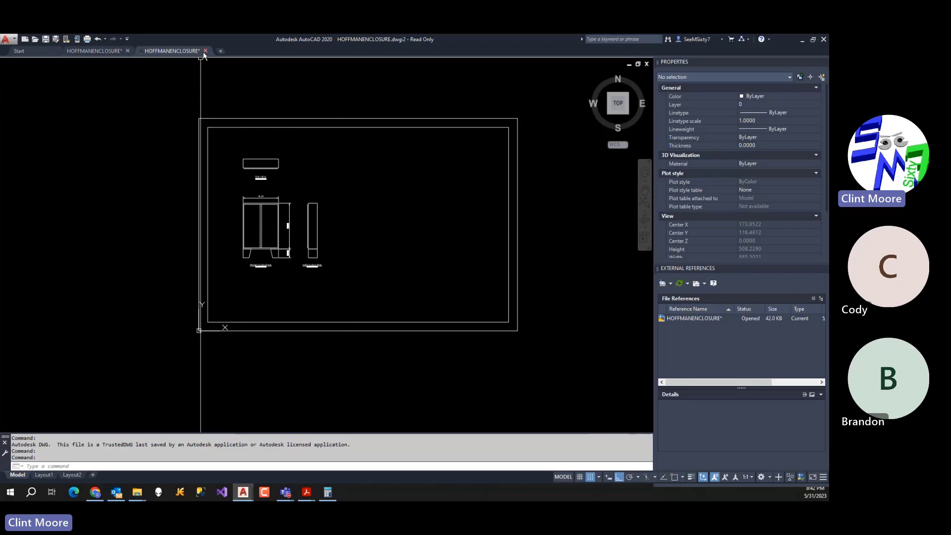
# Erase the cabinet's front and side views with their dimensions from the original, editable enclosure drawing.
pyautogui.click(115, 50)
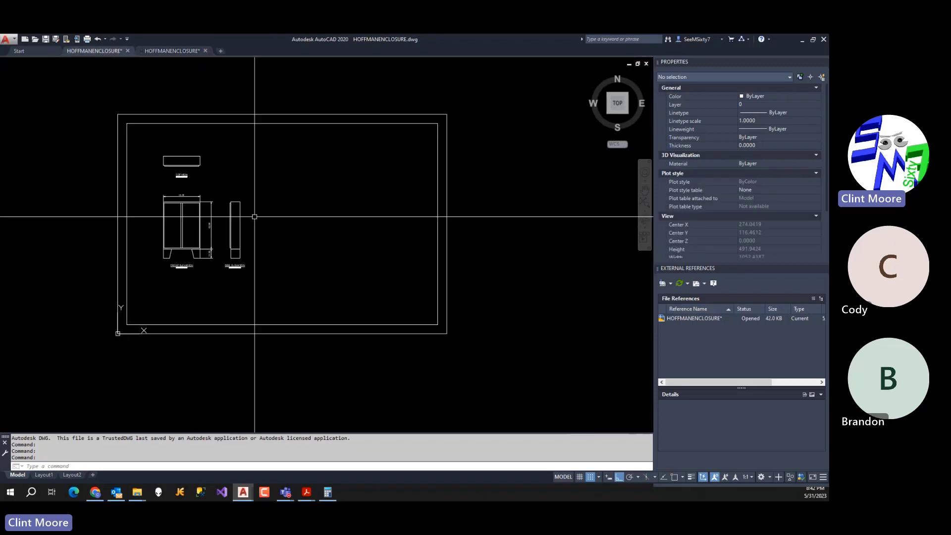
pyautogui.click(254, 217)
pyautogui.click(154, 252)
pyautogui.press('Delete')
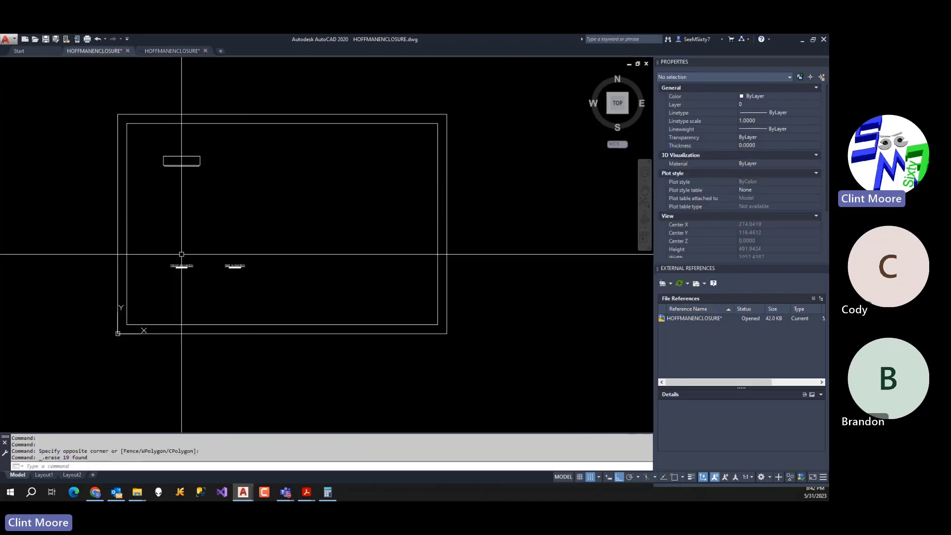
# Copy all three cabinet views with their labels and dimensions from the read-only copy, using base point 0,0,0.
pyautogui.click(172, 50)
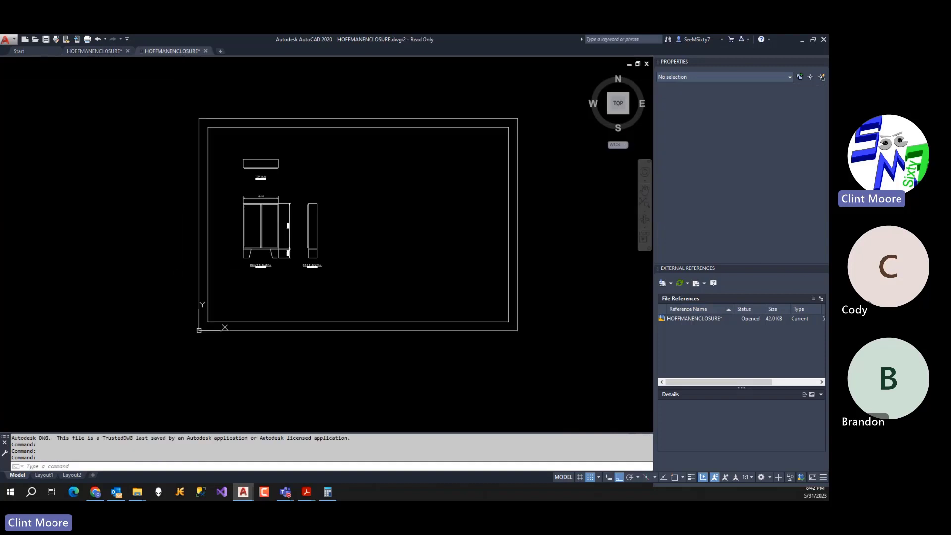
pyautogui.click(356, 149)
pyautogui.click(229, 276)
pyautogui.hotkey('ctrl', 'shift', 'c')
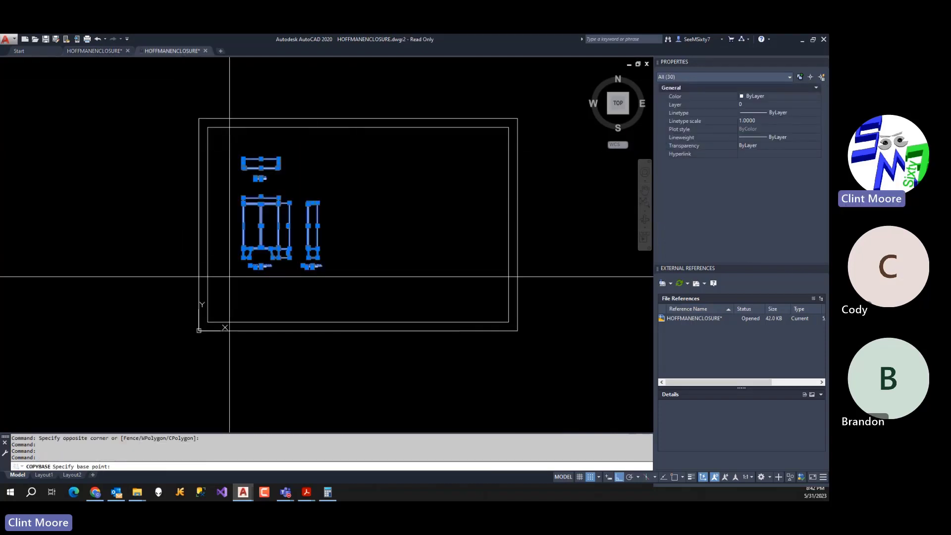
pyautogui.write('0,0,0')
pyautogui.press('Return')
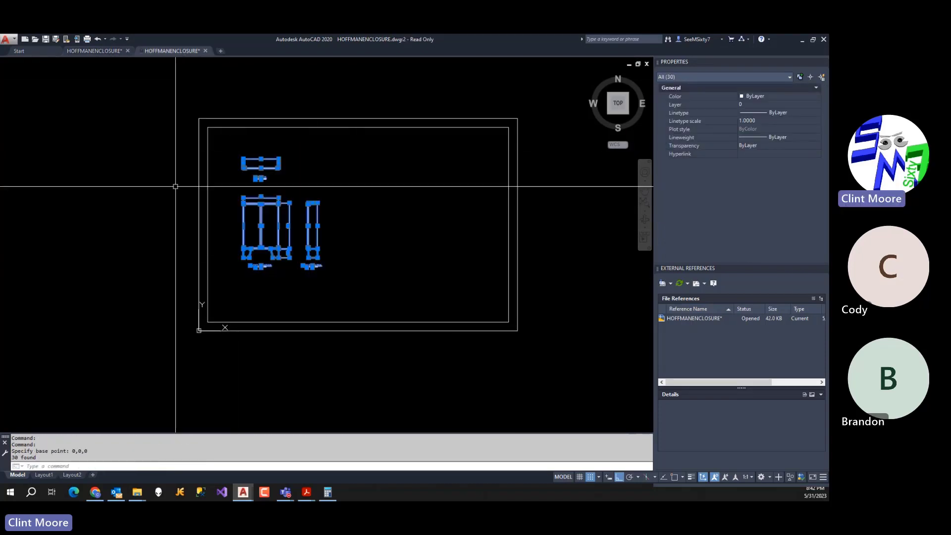
# Erase the leftover top view and labels in the original drawing and paste the copied views at 0,0,0.
pyautogui.click(99, 52)
pyautogui.click(265, 148)
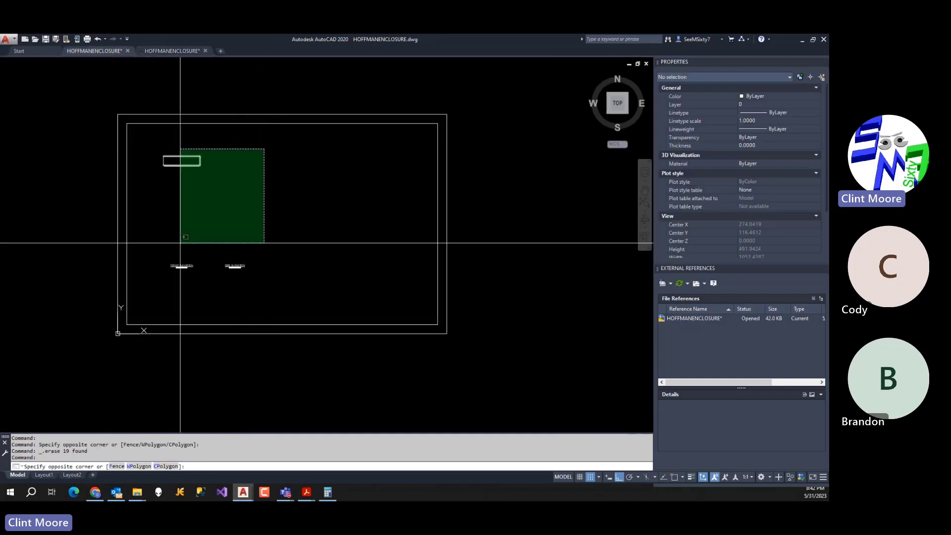
pyautogui.click(153, 276)
pyautogui.press('Delete')
pyautogui.hotkey('ctrl', 'v')
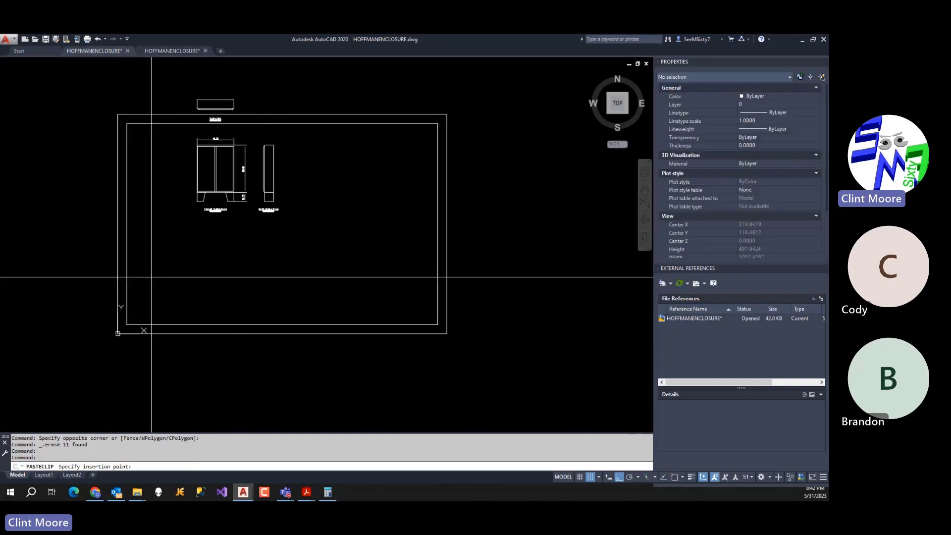
pyautogui.write('00,0,0')
pyautogui.press('Return')
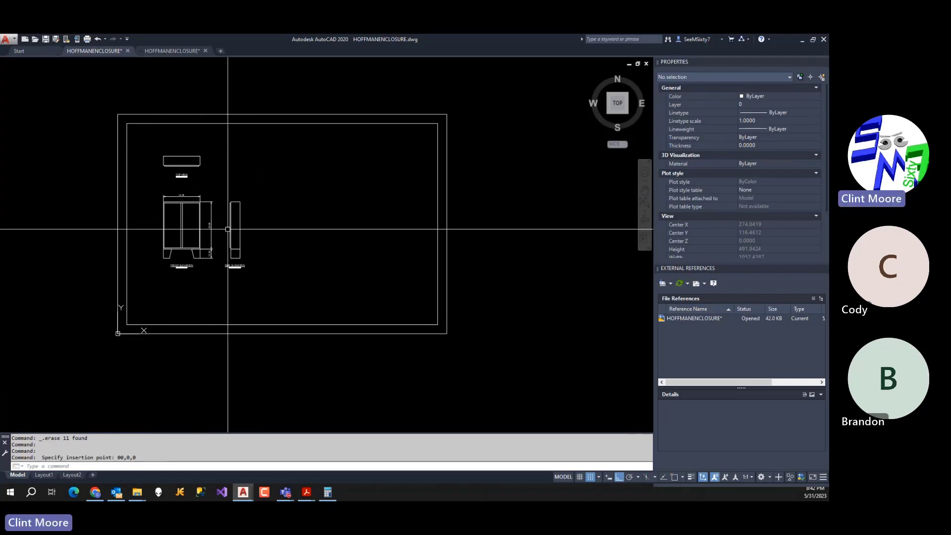
# Save the restored original drawing and close both enclosure drawings, discarding the changes in the read-only copy.
pyautogui.click(180, 52)
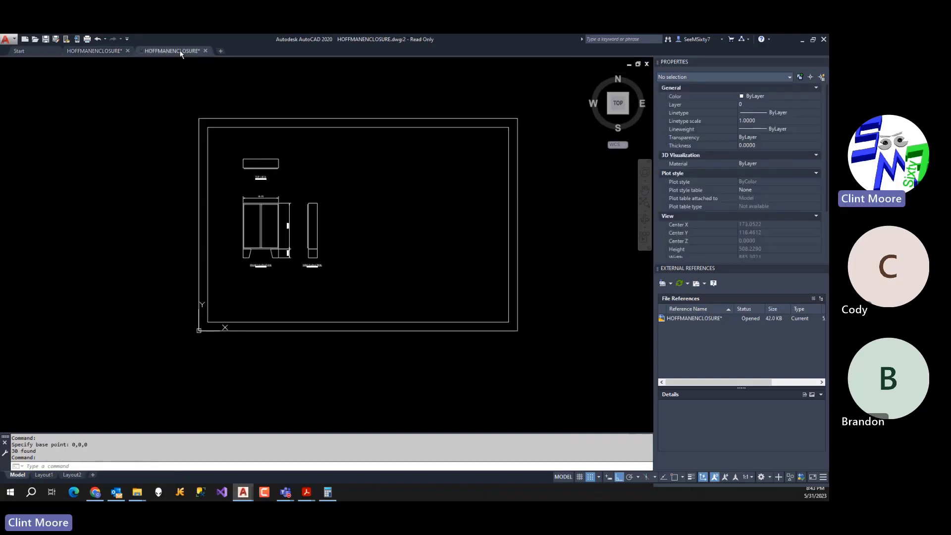
pyautogui.click(108, 50)
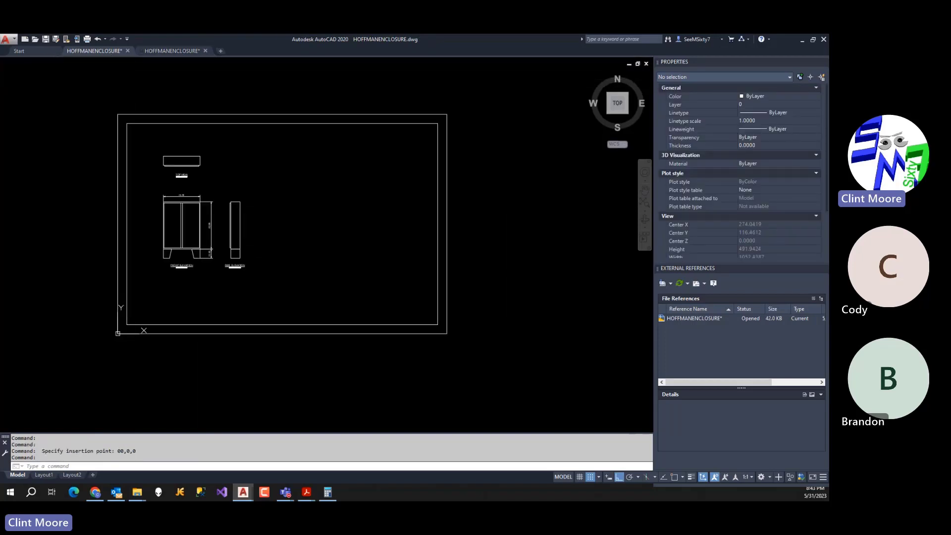
pyautogui.click(168, 51)
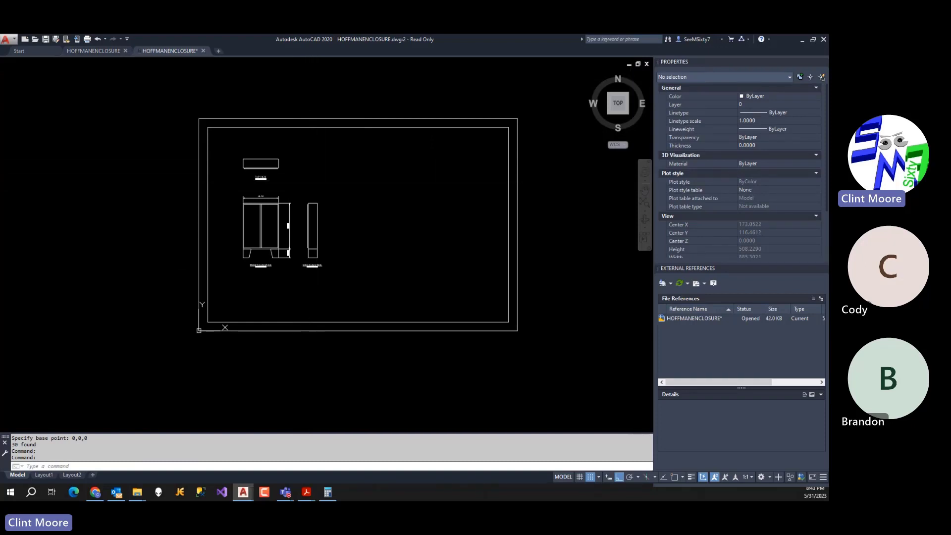
pyautogui.click(203, 51)
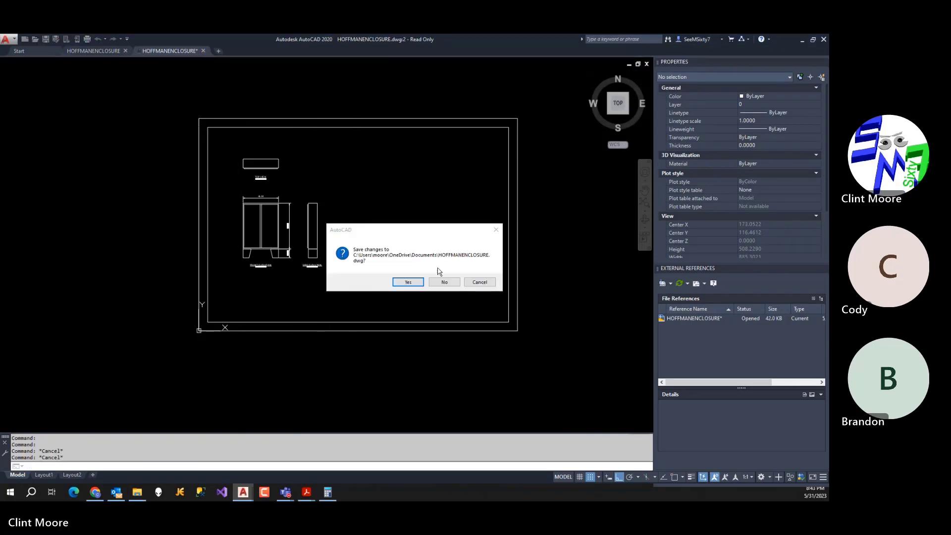
pyautogui.click(443, 280)
pyautogui.click(126, 51)
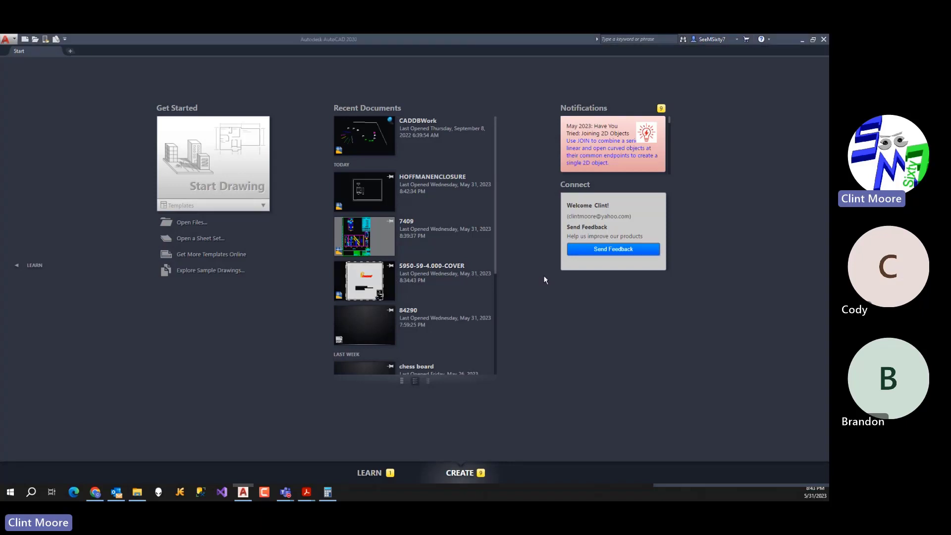
# Reopen HOFFMANENCLOSURE.dwg from the Documents folder in File Explorer to check the saved views, and close it.
pyautogui.hotkey('alt', 'Tab')
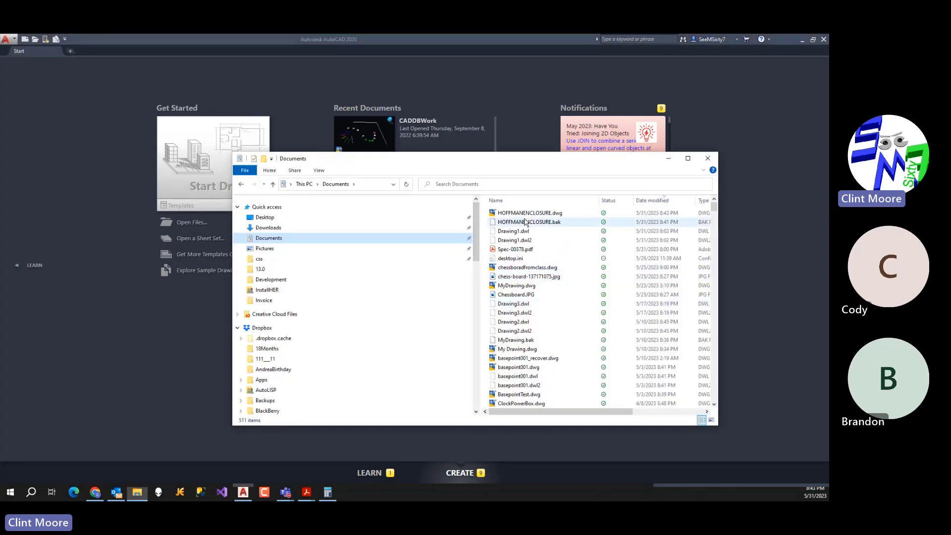
pyautogui.doubleClick(529, 213)
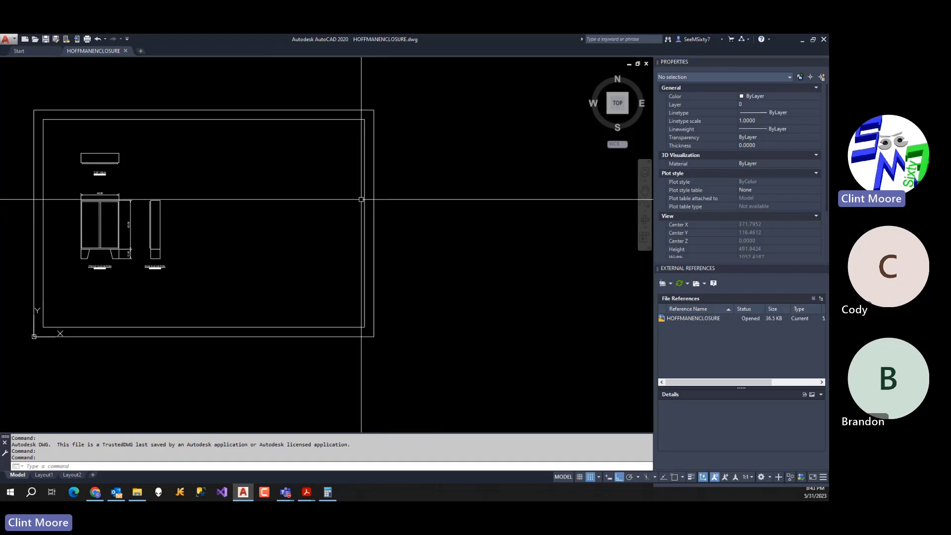
pyautogui.hotkey('ctrl', 'F4')
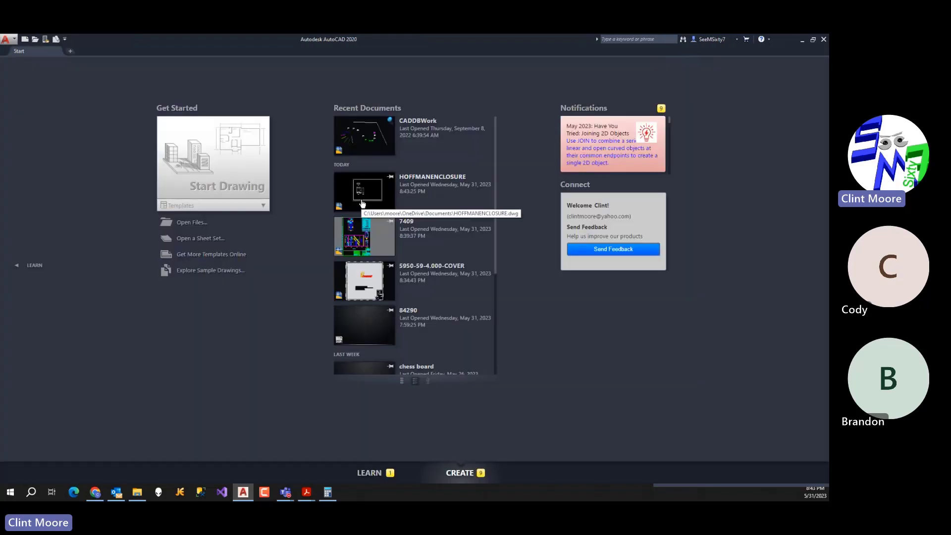
# Start opening a file, look through the Documents, History and Desktop places, and remove the OneDrive shortcut from Places.
pyautogui.click(192, 223)
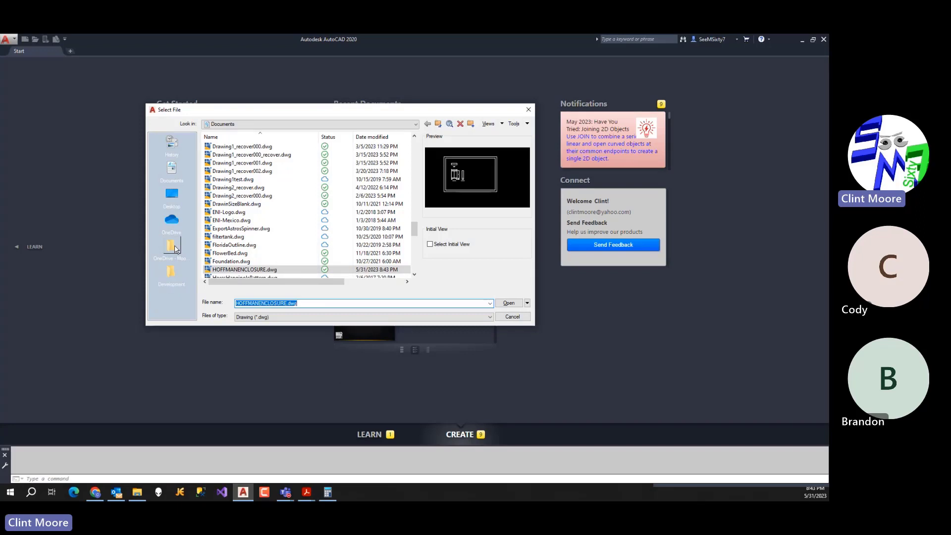
pyautogui.click(183, 178)
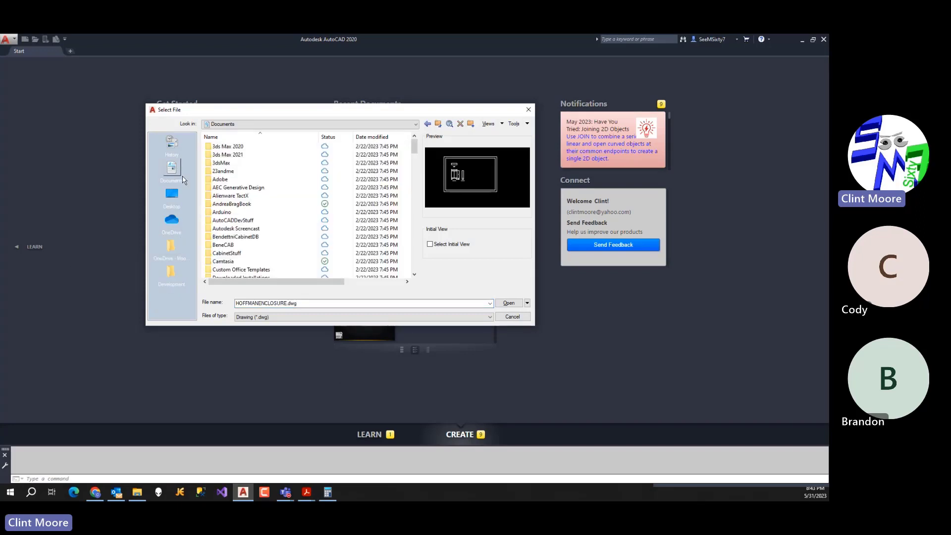
pyautogui.click(177, 150)
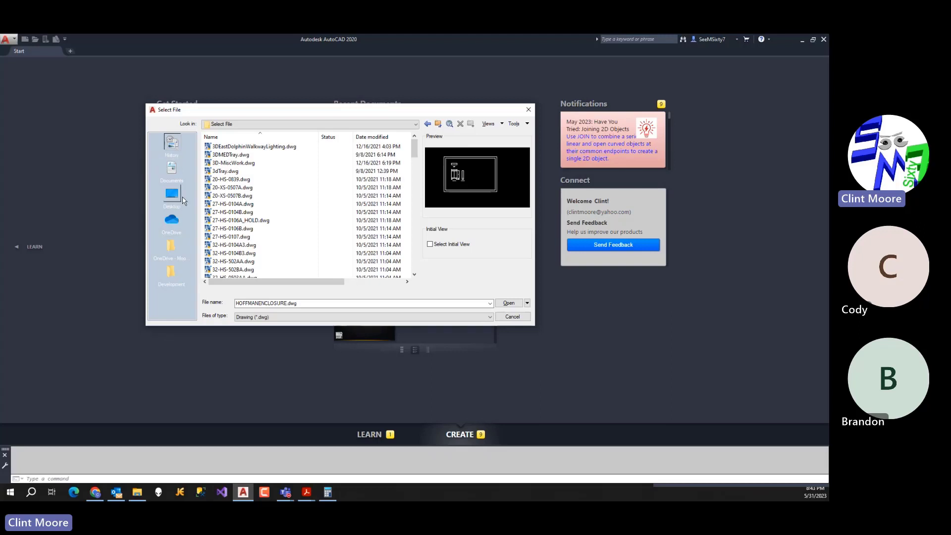
pyautogui.click(175, 198)
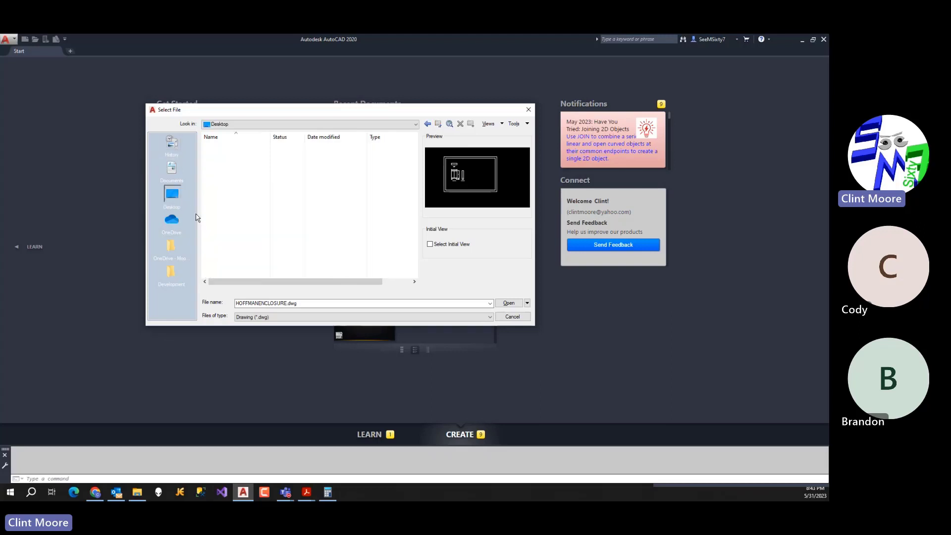
pyautogui.rightClick(172, 225)
pyautogui.click(198, 227)
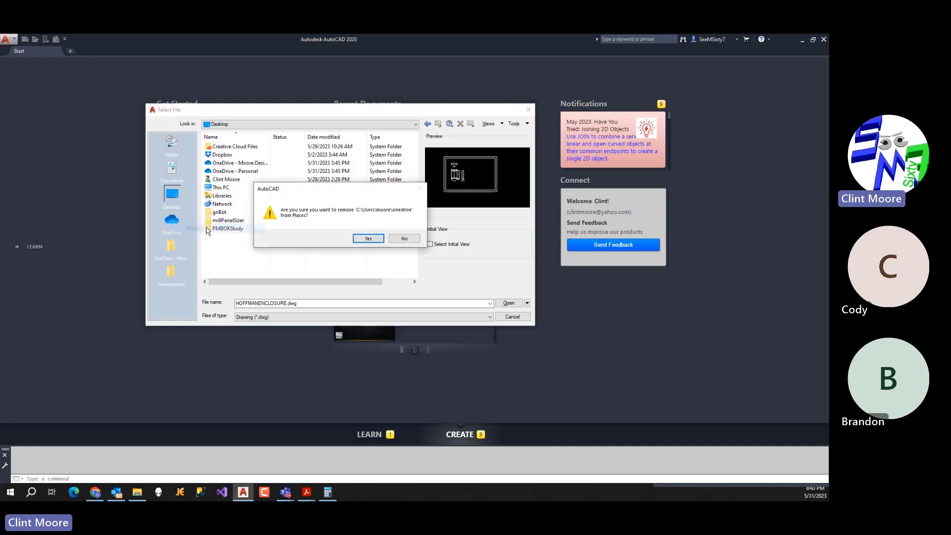
pyautogui.click(366, 239)
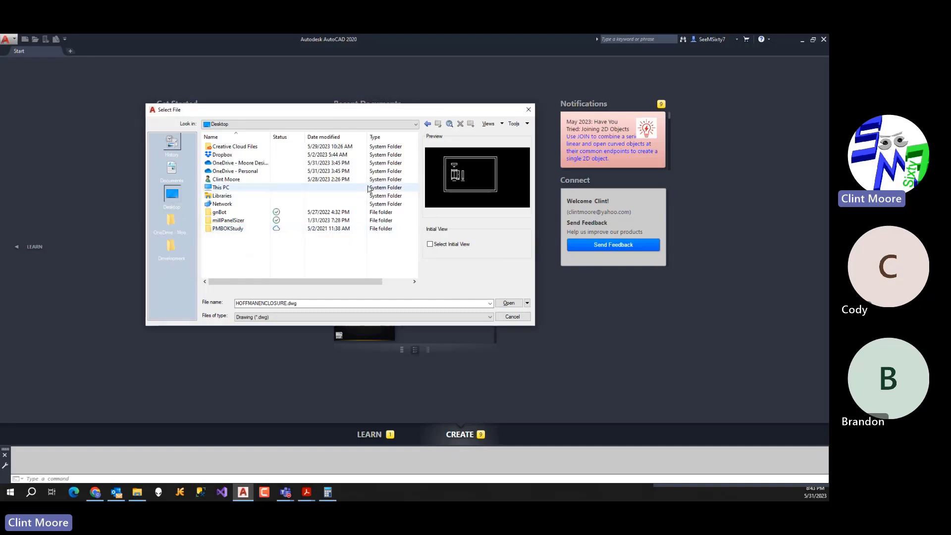
# Browse through Dropbox, Development and LDIS to the CAD folder to examine its drawing files.
pyautogui.click(416, 124)
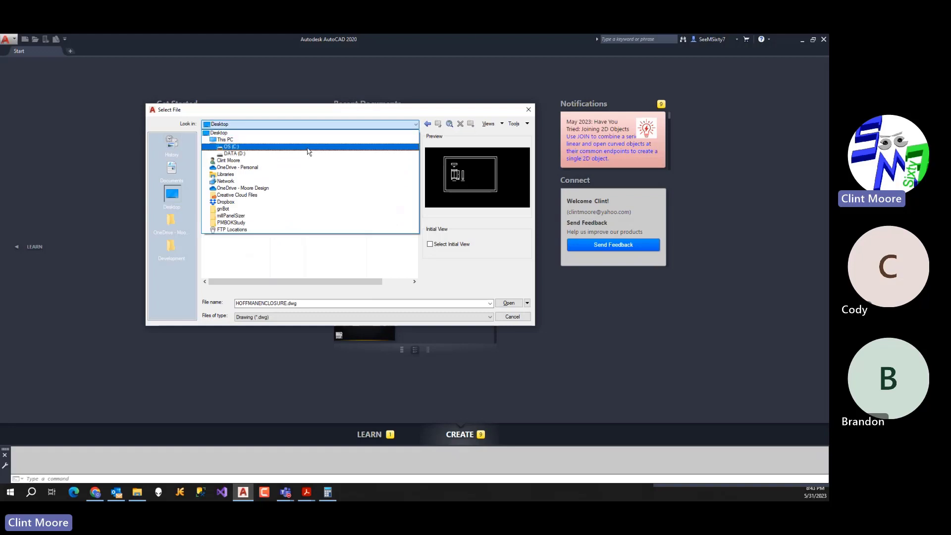
pyautogui.click(227, 201)
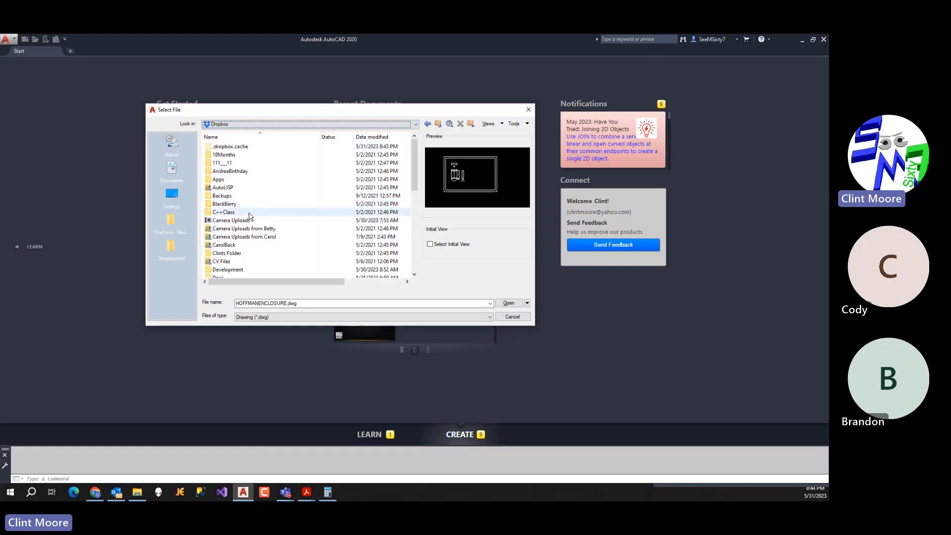
pyautogui.scroll(-3, 251, 217)
pyautogui.doubleClick(233, 196)
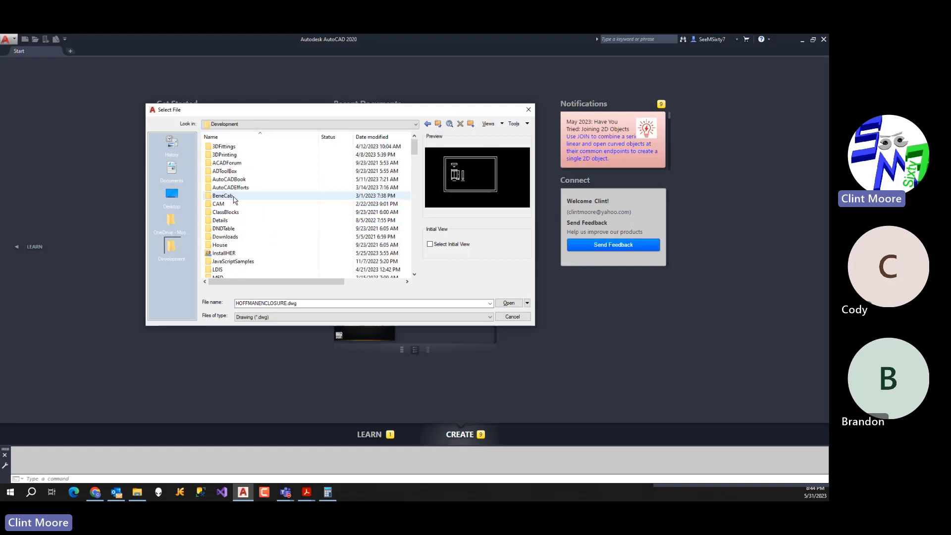
pyautogui.scroll(-2, 233, 218)
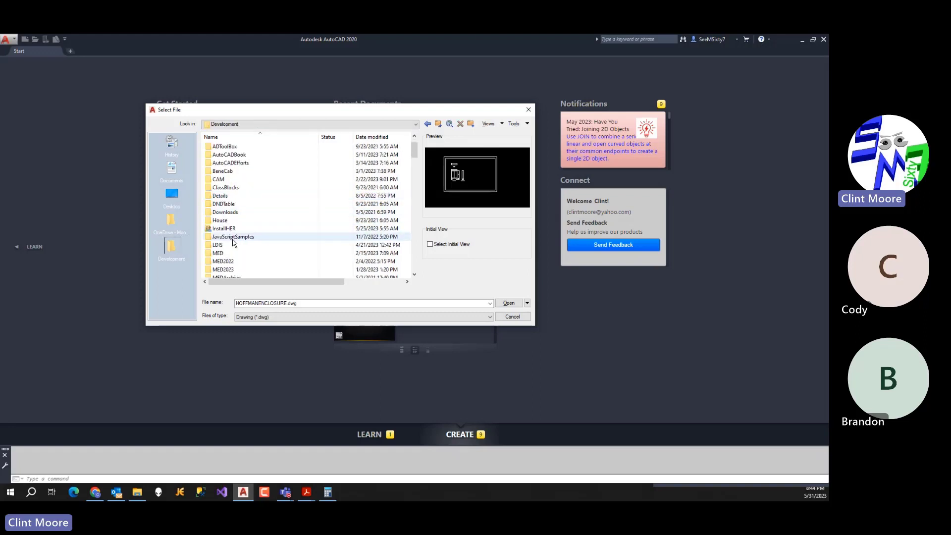
pyautogui.doubleClick(218, 221)
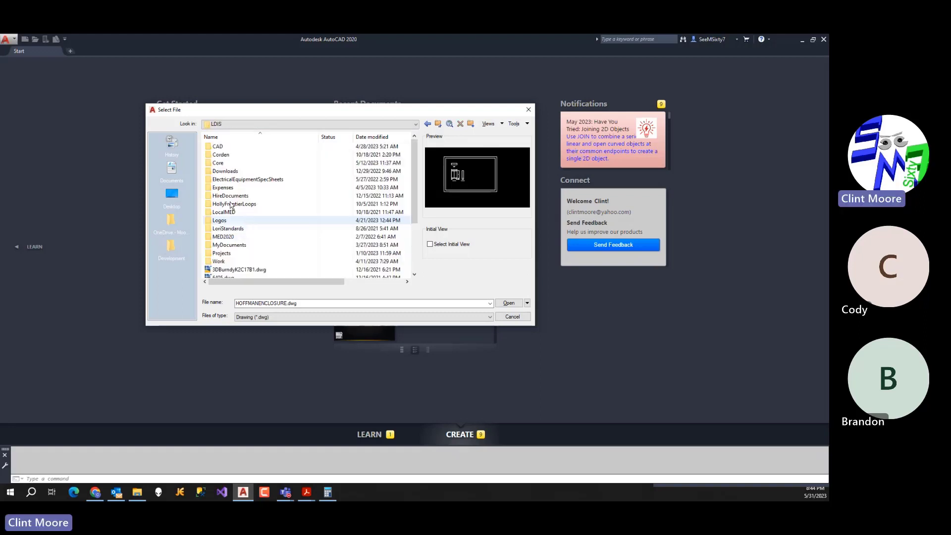
pyautogui.doubleClick(218, 146)
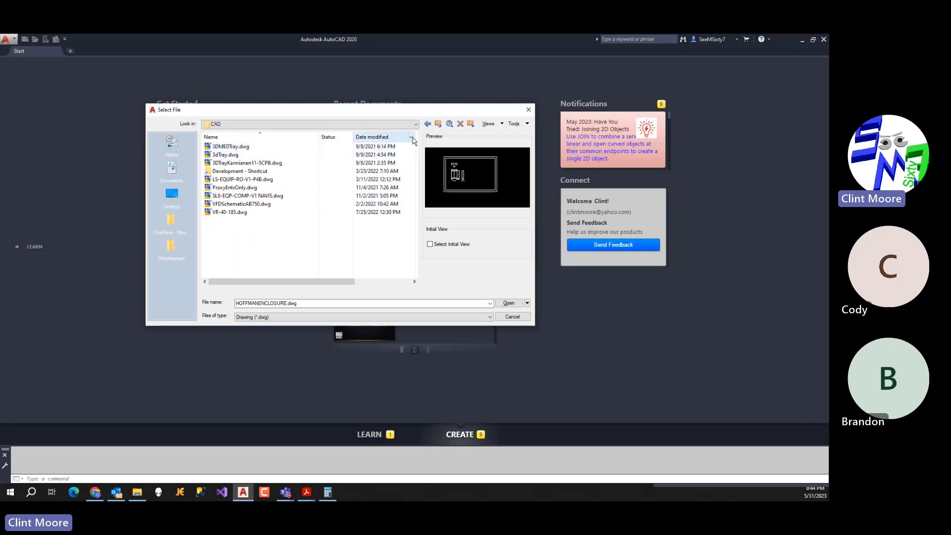
# Add the CAD folder inside LDIS to the Places list and leave the file dialog, keeping the Places changes.
pyautogui.click(438, 125)
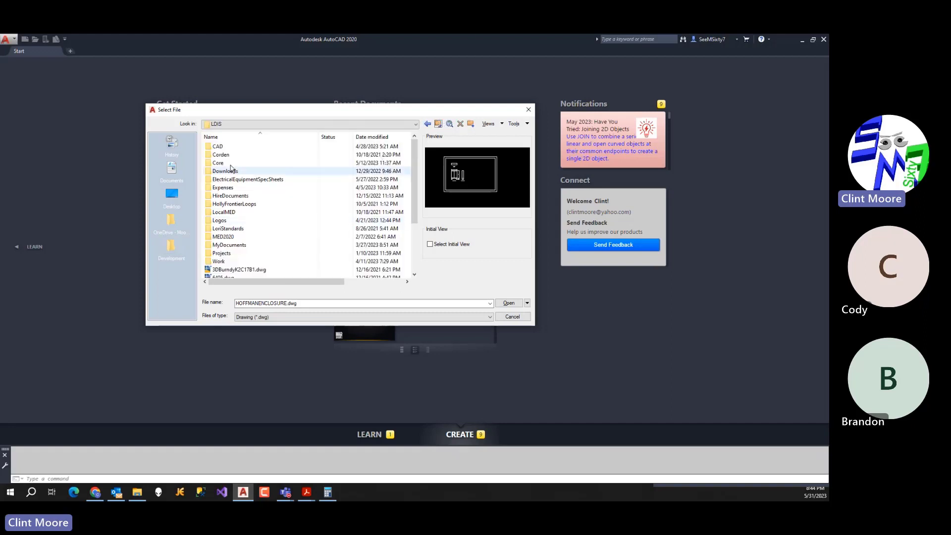
pyautogui.moveTo(214, 147); pyautogui.dragTo(171, 274)
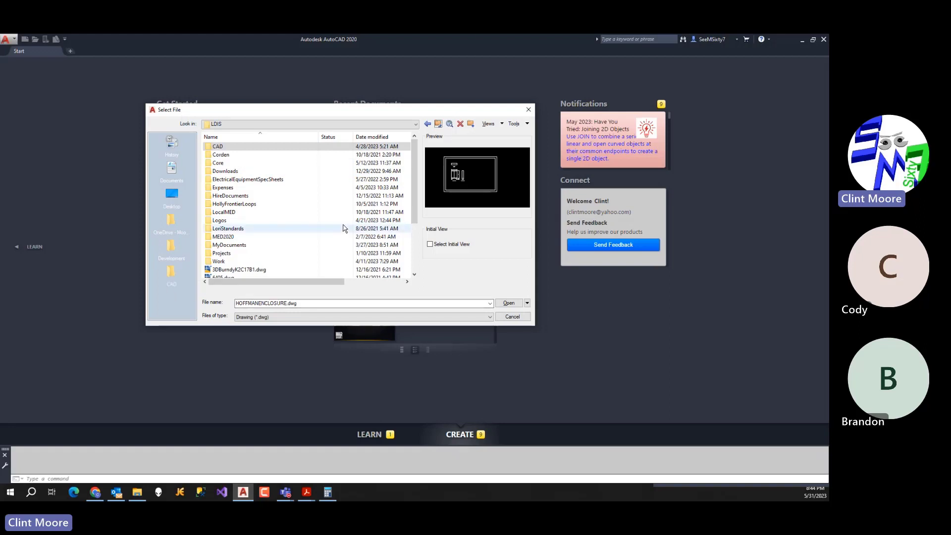
pyautogui.click(512, 314)
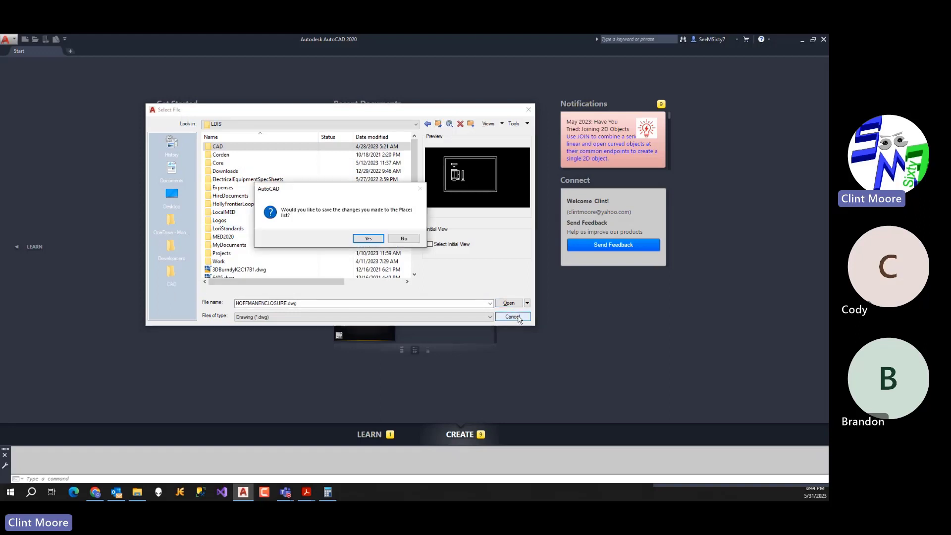
pyautogui.click(402, 239)
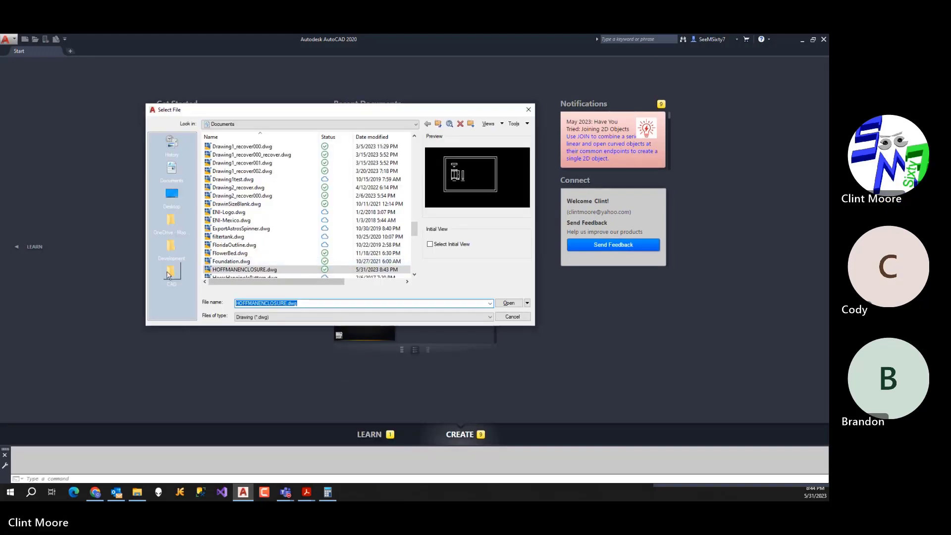
# Open 3DMEDTray.dwg through the CAD shortcut in Places and look at the cable tray up close.
pyautogui.click(170, 274)
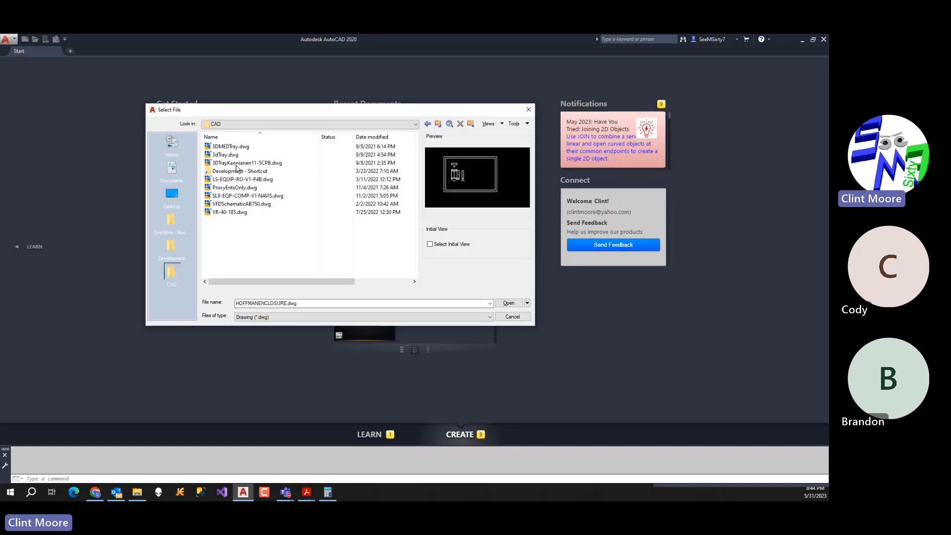
pyautogui.doubleClick(230, 147)
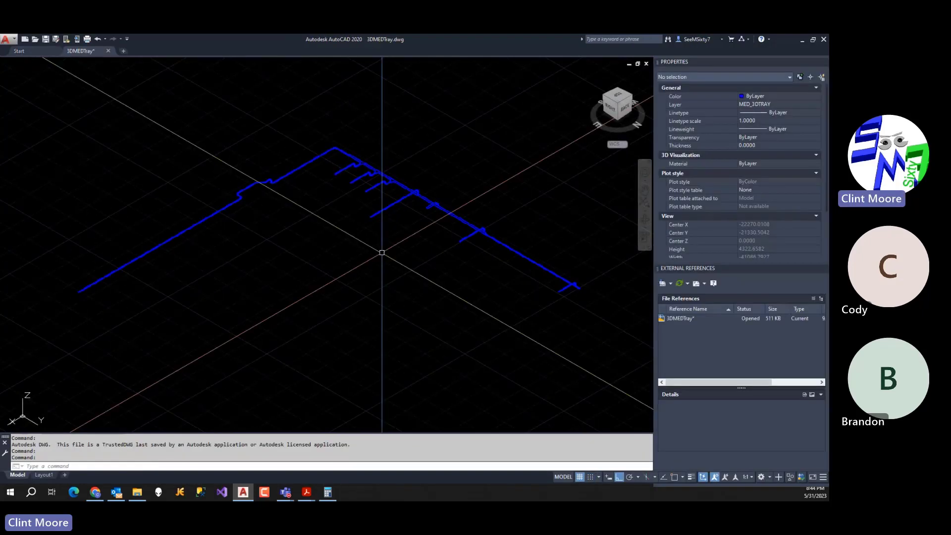
pyautogui.scroll(5, 382, 253)
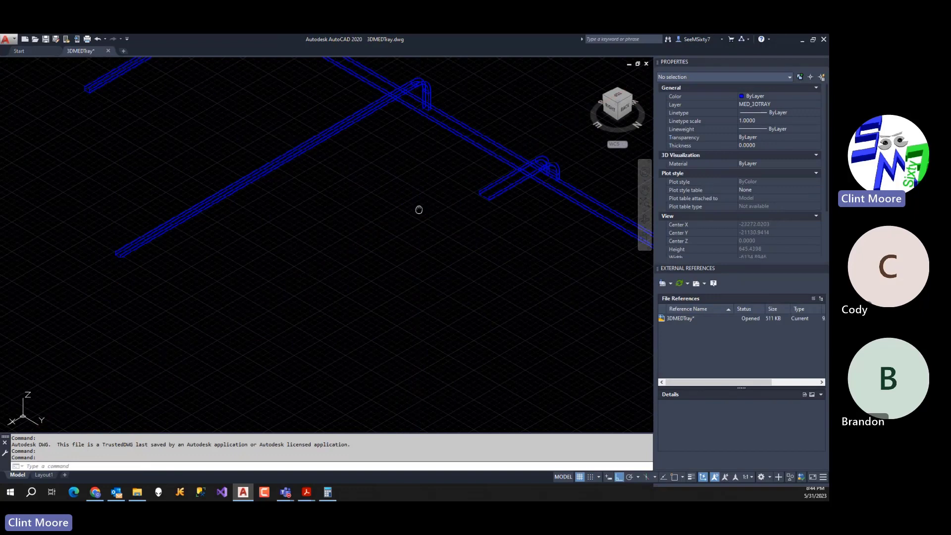
# Move the CAD shortcut in the file dialog's Places list to directly below History and save the Places changes.
pyautogui.hotkey('ctrl', 'o')
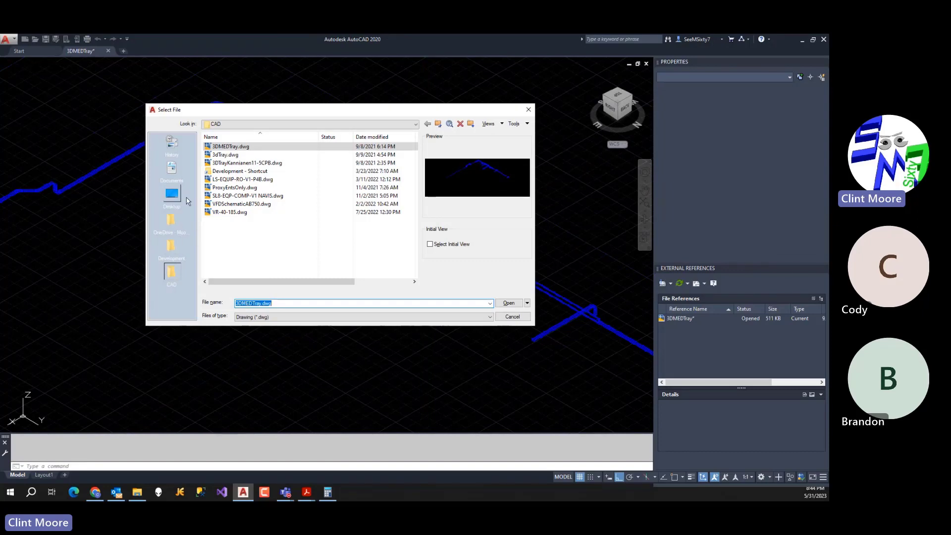
pyautogui.moveTo(169, 270); pyautogui.dragTo(188, 203)
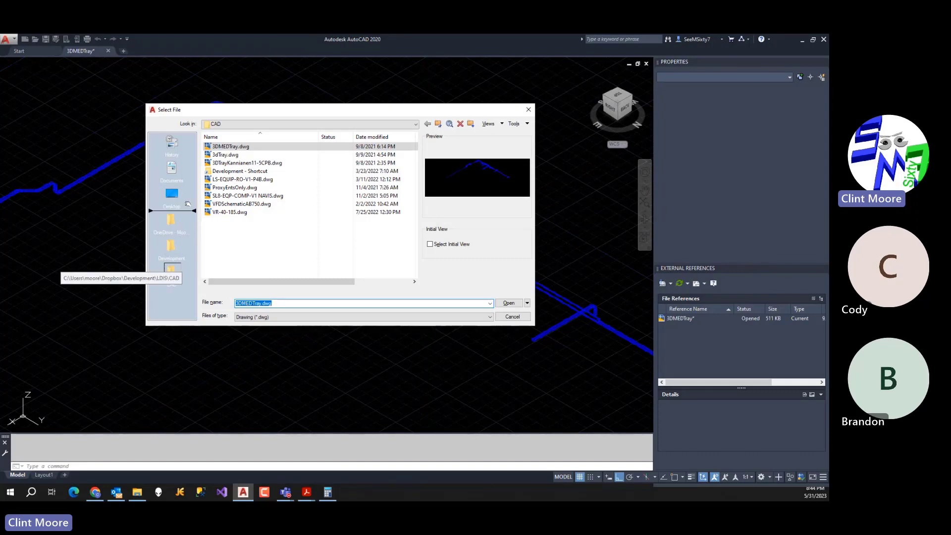
pyautogui.moveTo(179, 171); pyautogui.dragTo(178, 160)
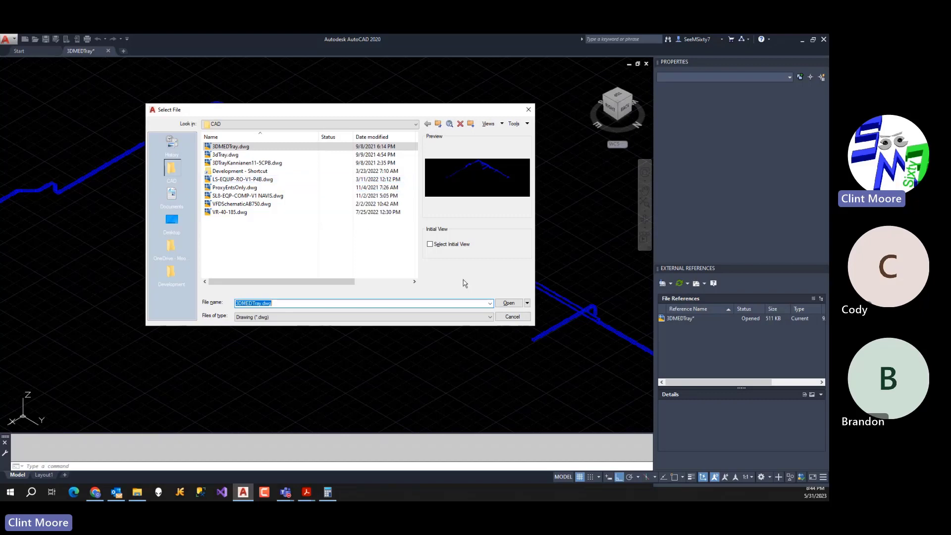
pyautogui.click(512, 316)
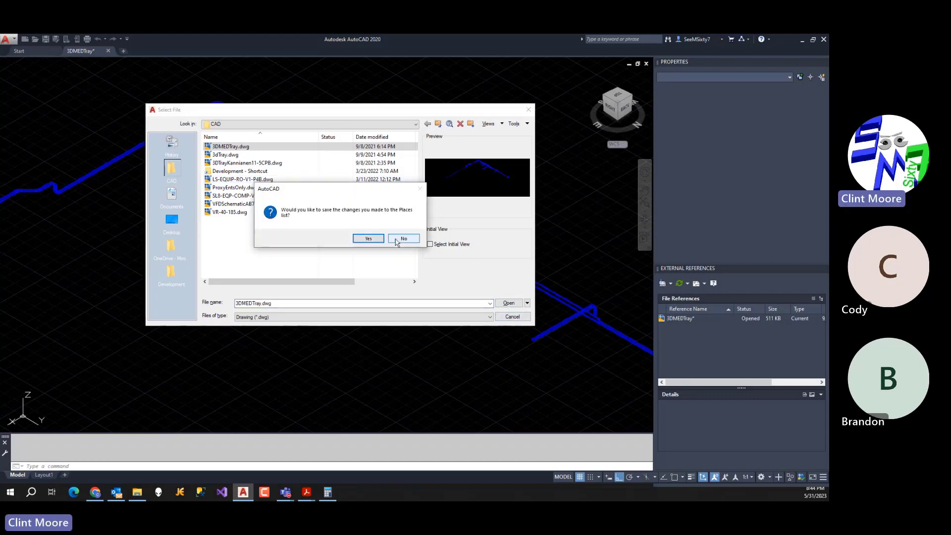
pyautogui.click(368, 238)
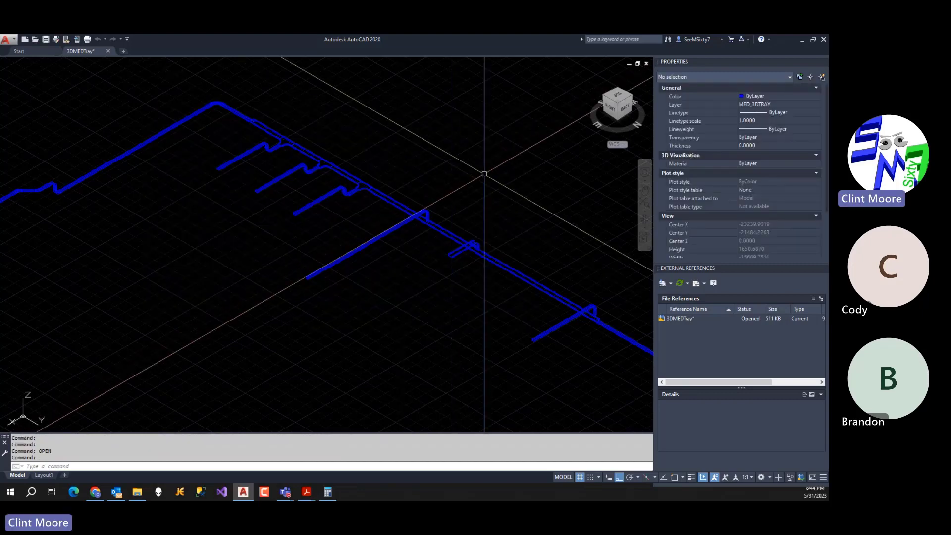
# Close the 3DMEDTray drawing without saving its changes.
pyautogui.write('close')
pyautogui.press('Return')
pyautogui.press('n')
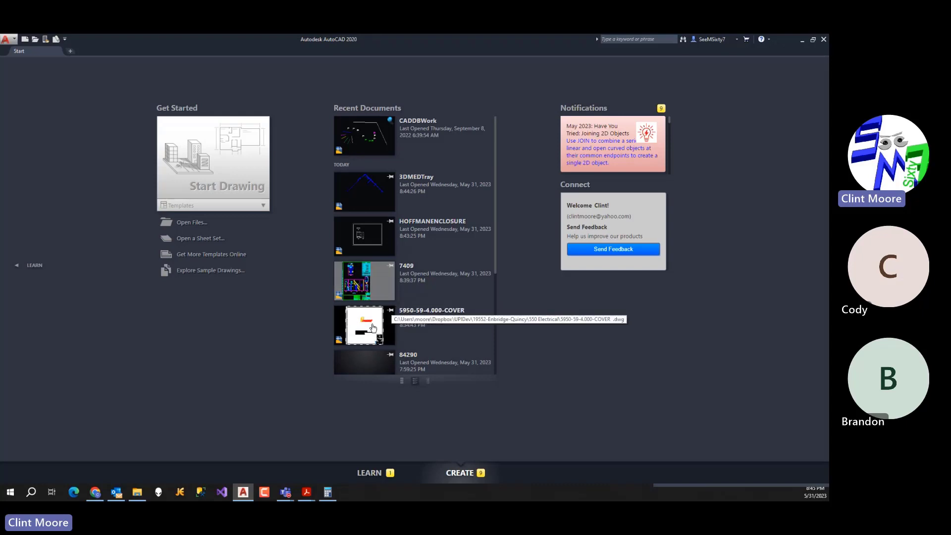
# Switch to the Chrome browser and search DuckDuckGo for USA MAP.
pyautogui.click(95, 492)
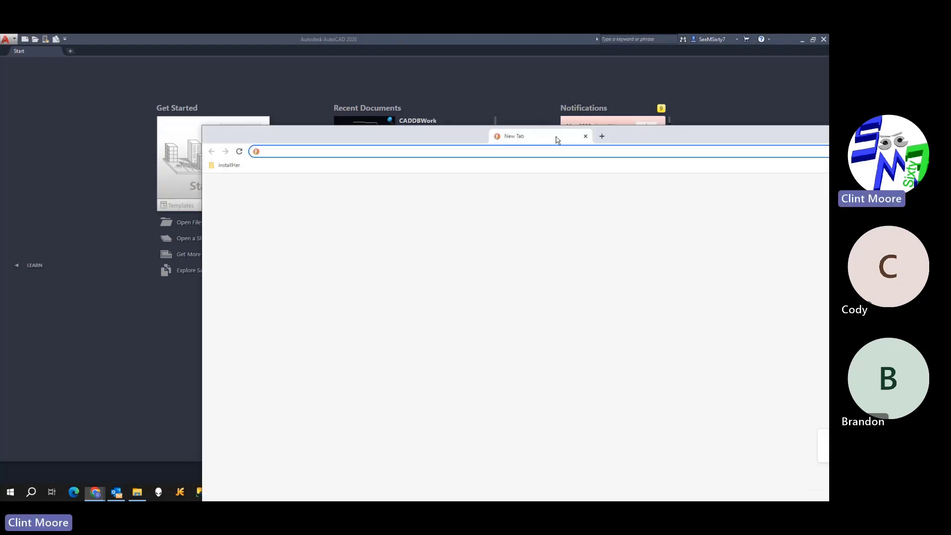
pyautogui.click(329, 307)
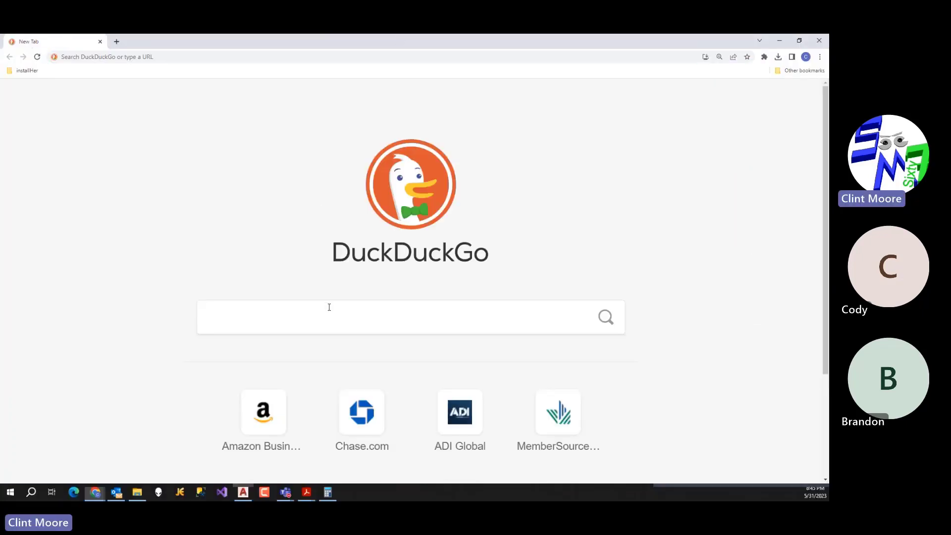
pyautogui.write('US')
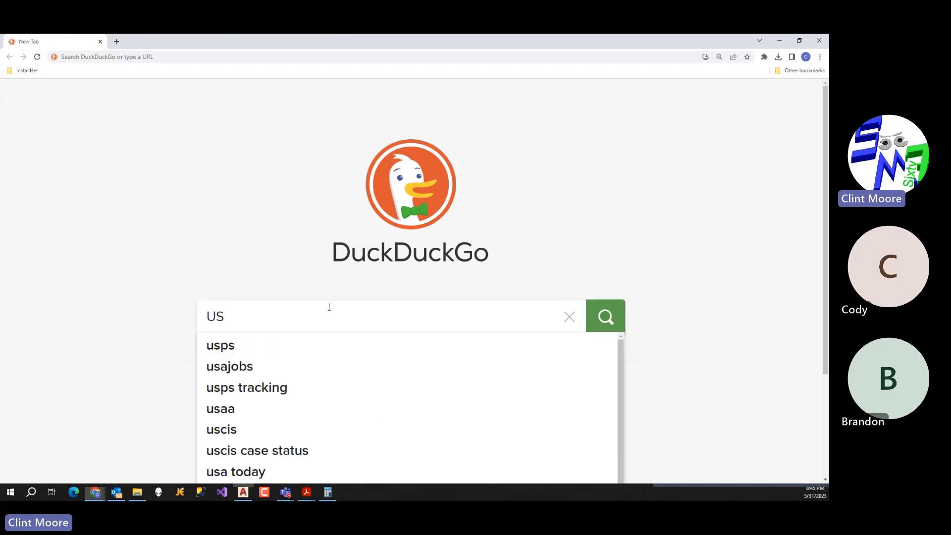
pyautogui.write('A MAP')
pyautogui.press('Return')
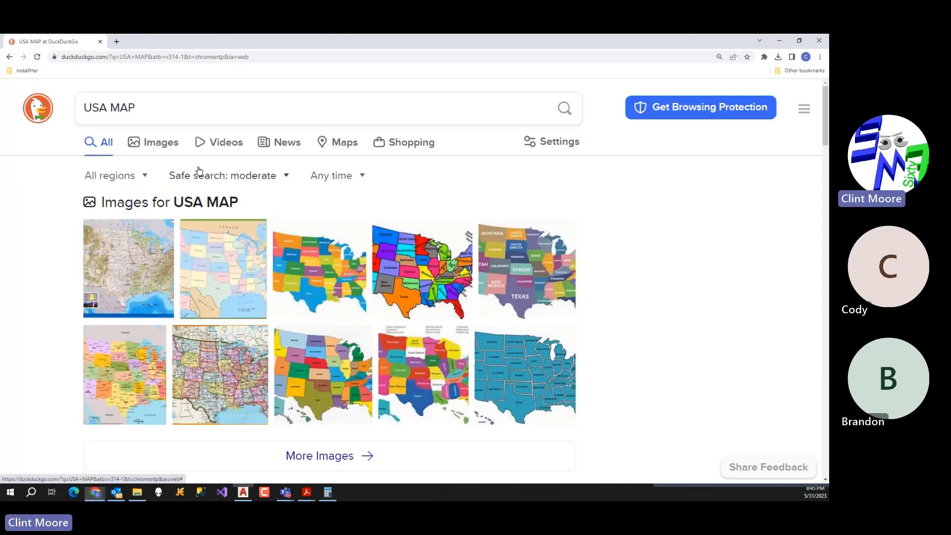
# Look through the image results and open the Political Map of USA (Colored State Map) from mappr.co.
pyautogui.click(182, 152)
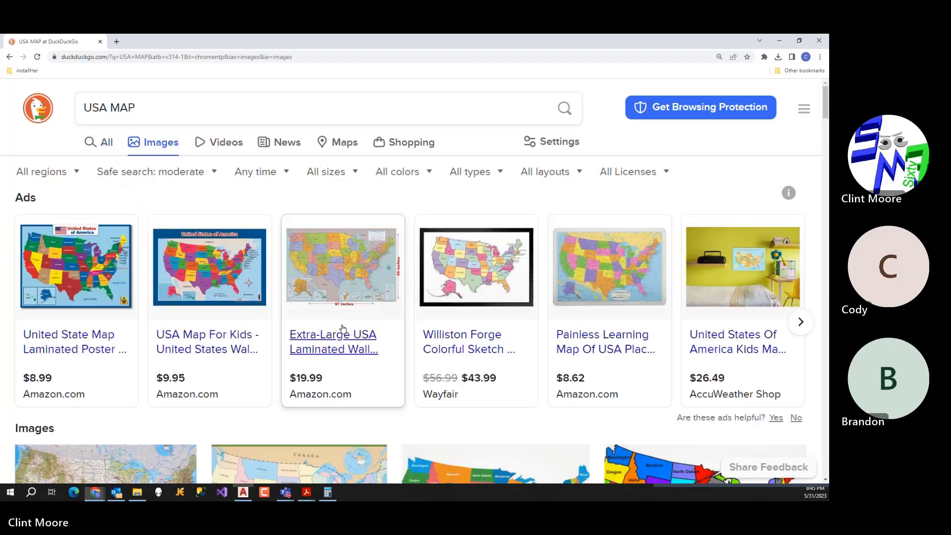
pyautogui.scroll(-2, 341, 327)
pyautogui.scroll(-2, 343, 326)
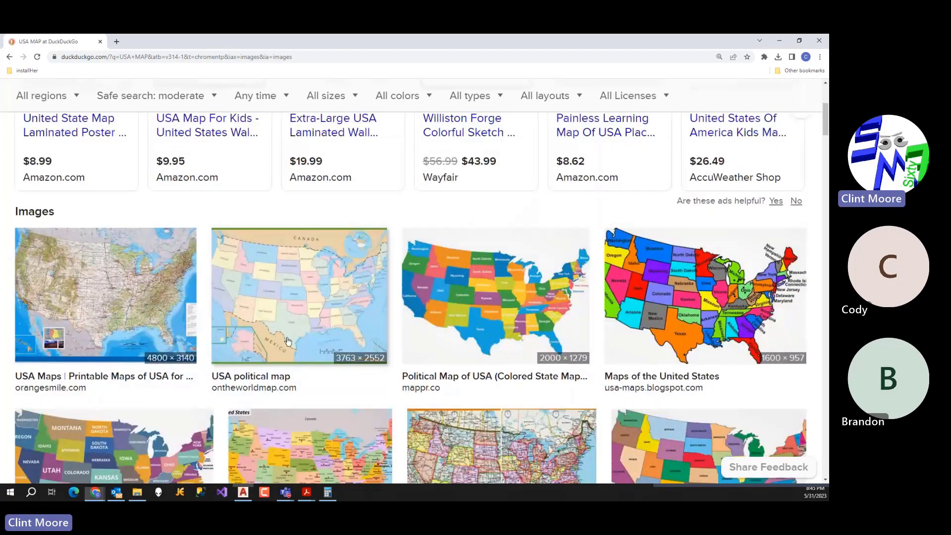
pyautogui.scroll(-1, 333, 320)
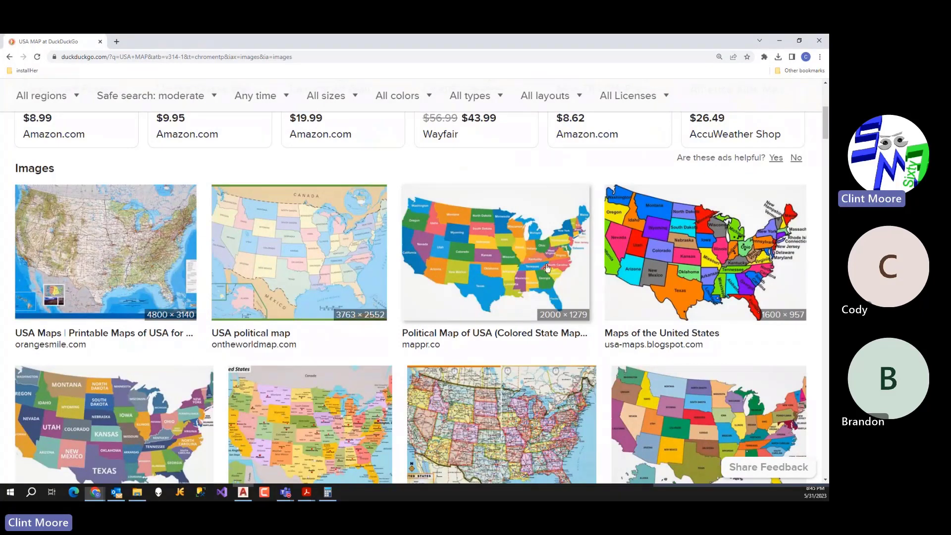
pyautogui.click(514, 268)
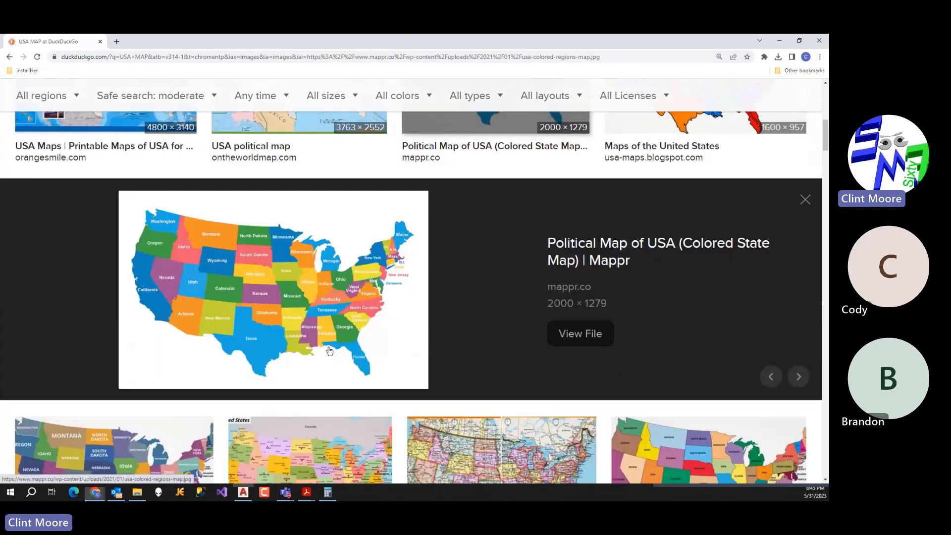
# Save the map image to the Documents folder as usa-colored-regions-map-945225261.JPG.
pyautogui.rightClick(334, 312)
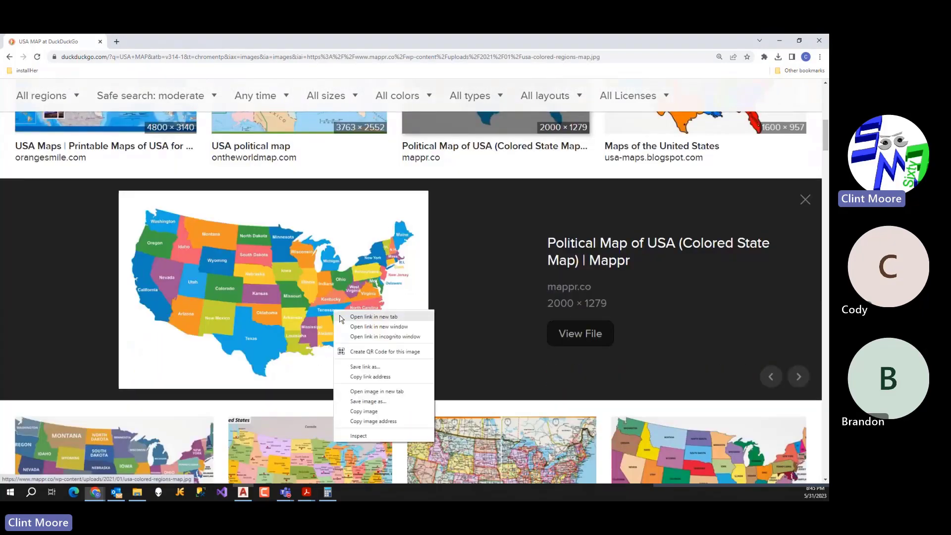
pyautogui.click(377, 402)
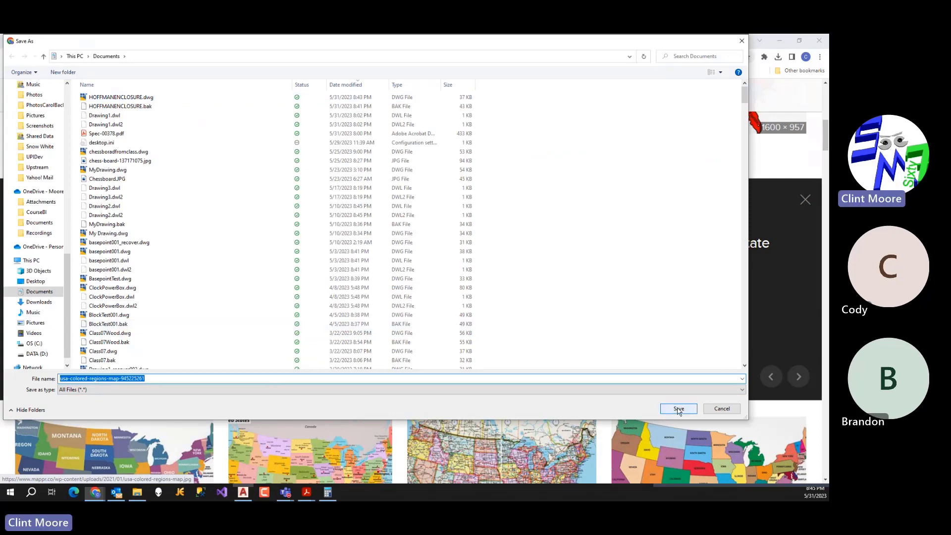
pyautogui.click(176, 378)
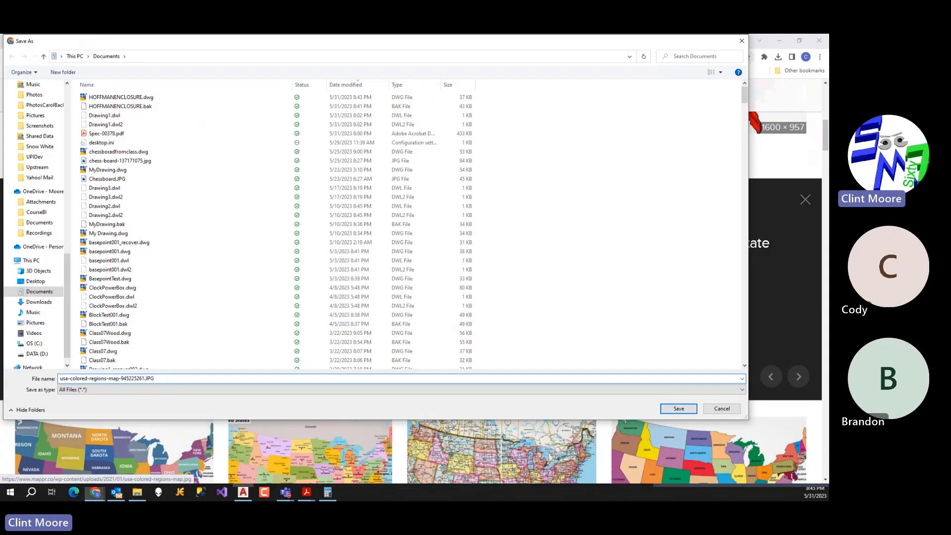
pyautogui.press('Return')
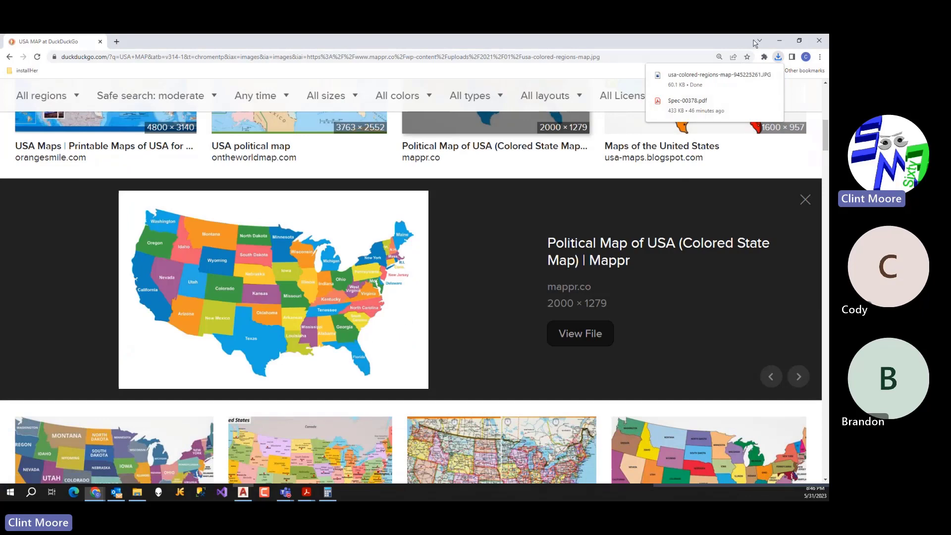
# Return to AutoCAD, start a new drawing and call up its External References palette with XR.
pyautogui.click(779, 40)
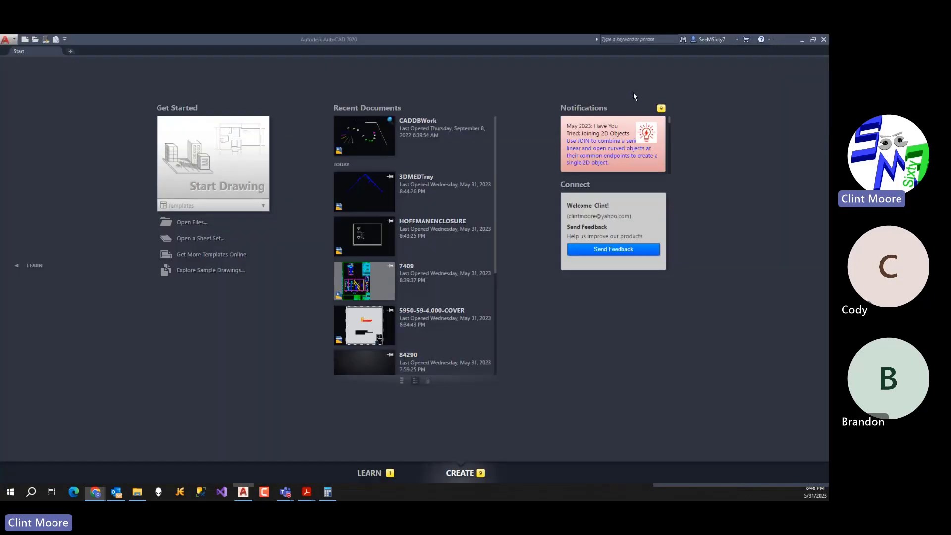
pyautogui.click(233, 163)
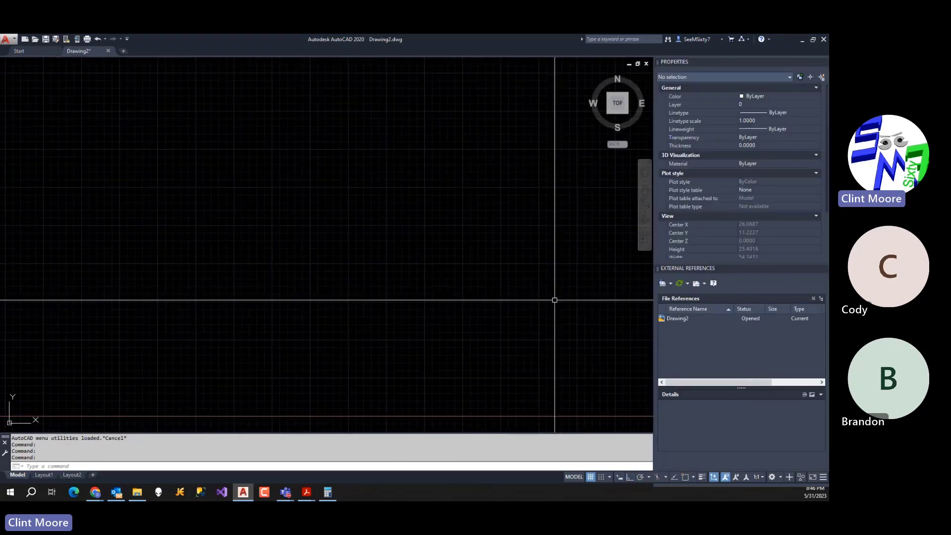
pyautogui.write('xr')
pyautogui.press('Return')
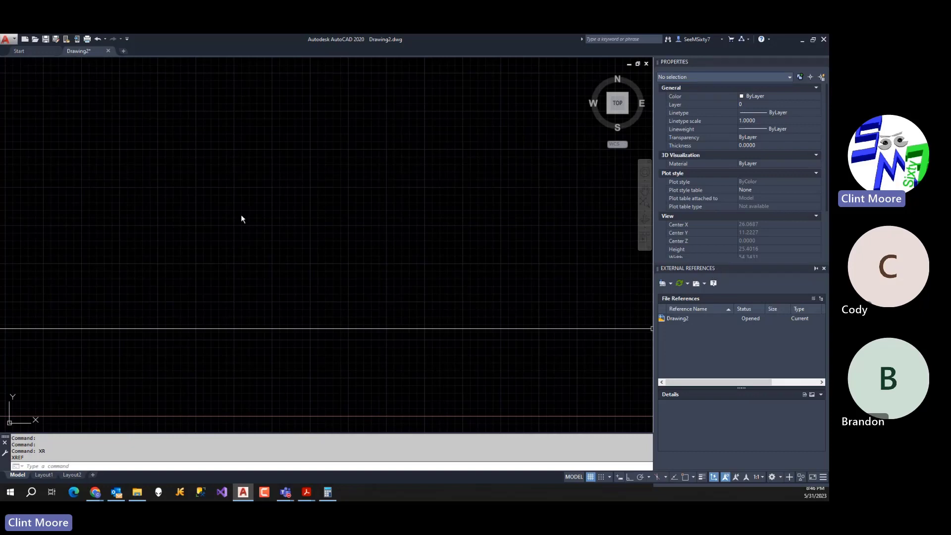
# Undock the External References palette, widen it to show more columns, and close it.
pyautogui.moveTo(241, 216); pyautogui.dragTo(241, 214)
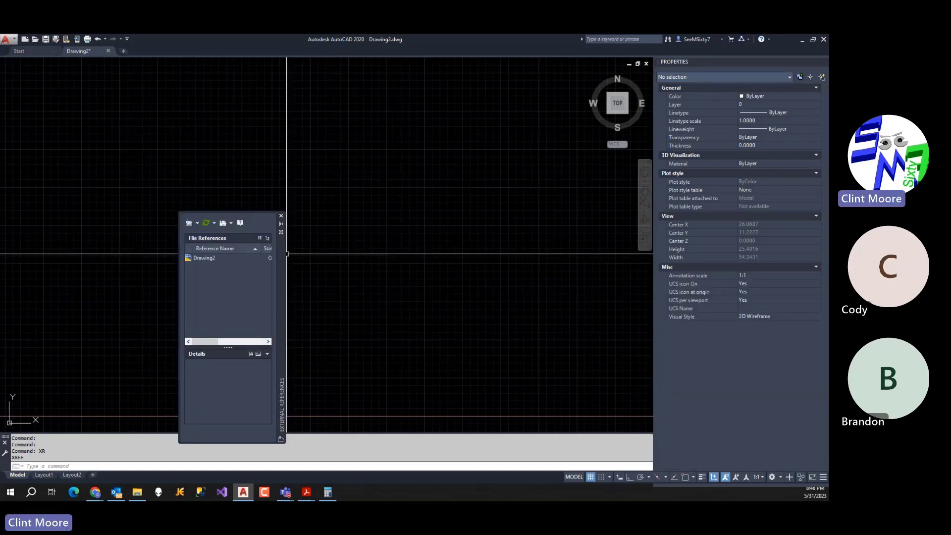
pyautogui.moveTo(179, 270); pyautogui.dragTo(57, 270)
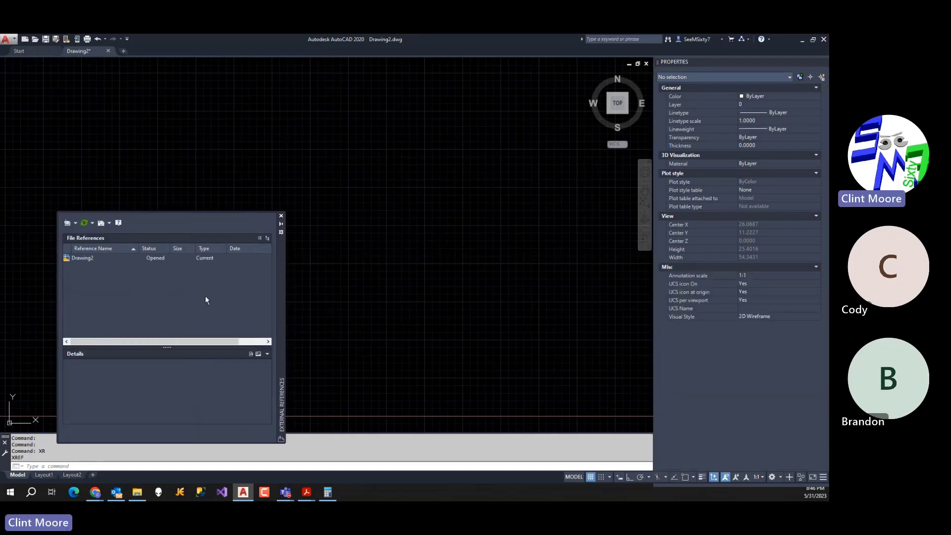
pyautogui.moveTo(280, 284); pyautogui.dragTo(348, 226)
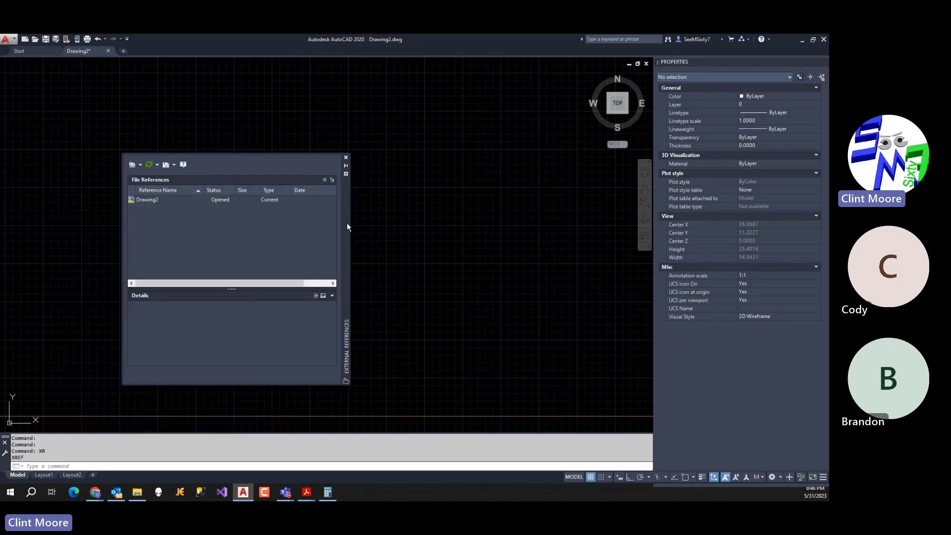
pyautogui.click(346, 157)
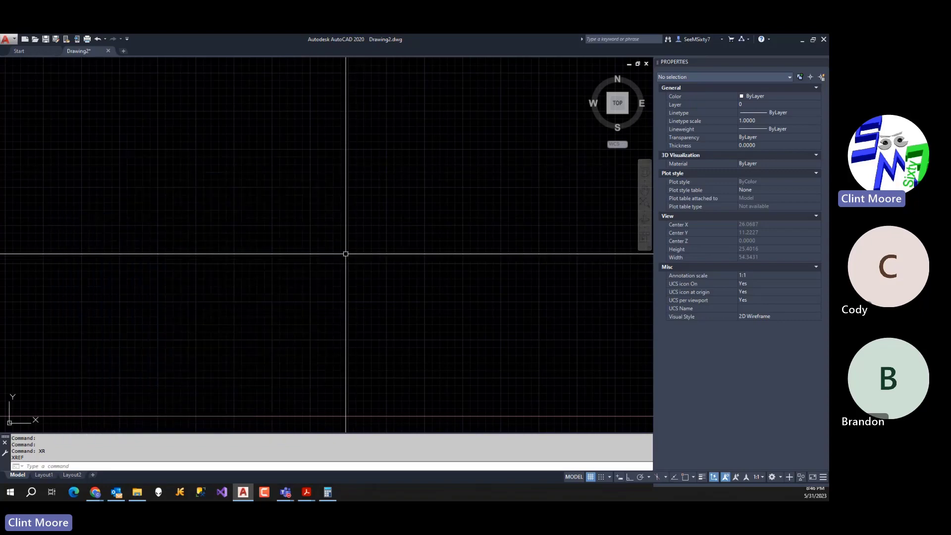
# Reopen the External References palette with XREF and dock it beneath the Properties palette.
pyautogui.write('XREF')
pyautogui.press('Return')
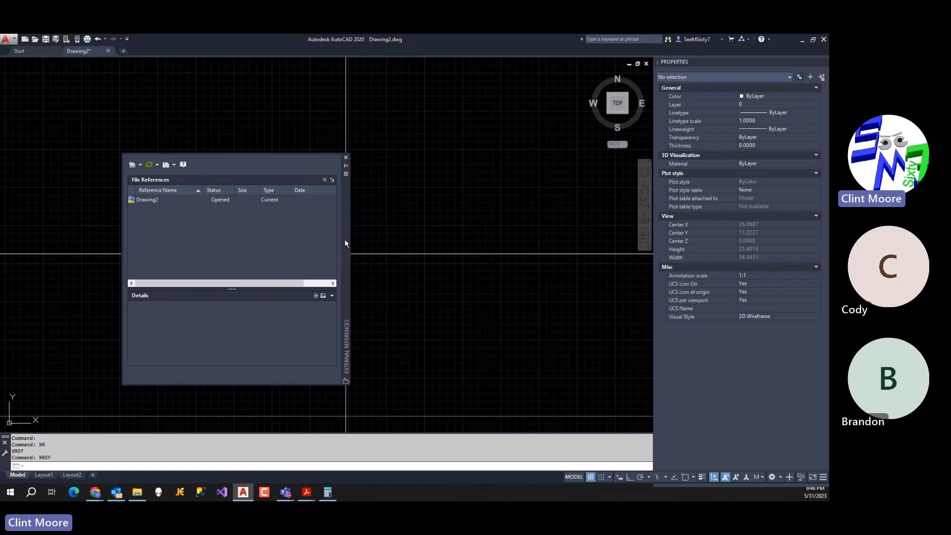
pyautogui.moveTo(347, 240); pyautogui.dragTo(669, 340)
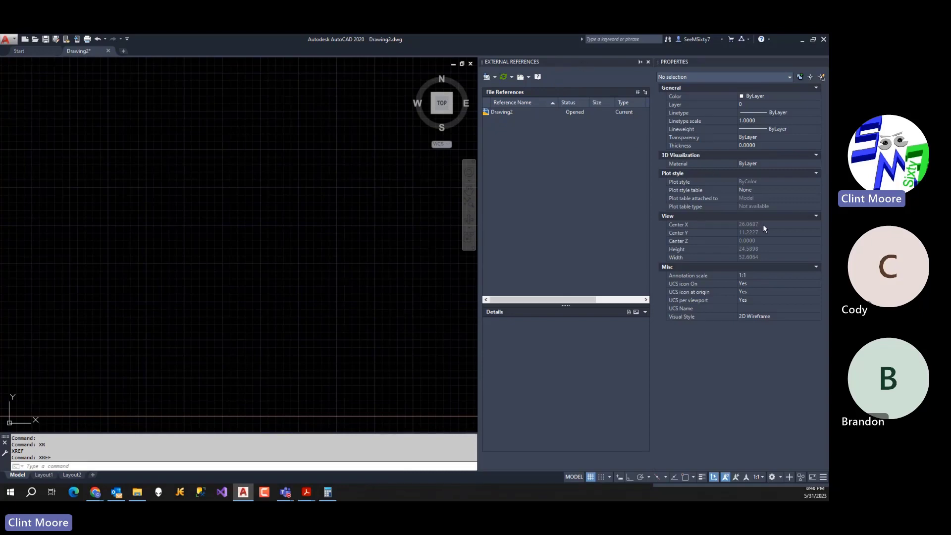
pyautogui.moveTo(773, 253); pyautogui.dragTo(776, 255)
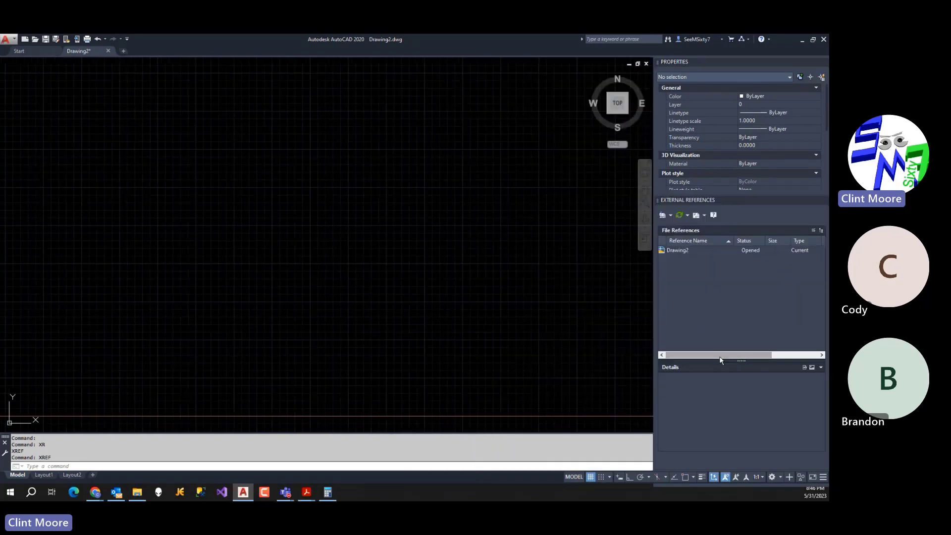
# Choose usa-colored-regions-map-945225261.JPG from the Documents folder as an image reference to attach.
pyautogui.click(670, 215)
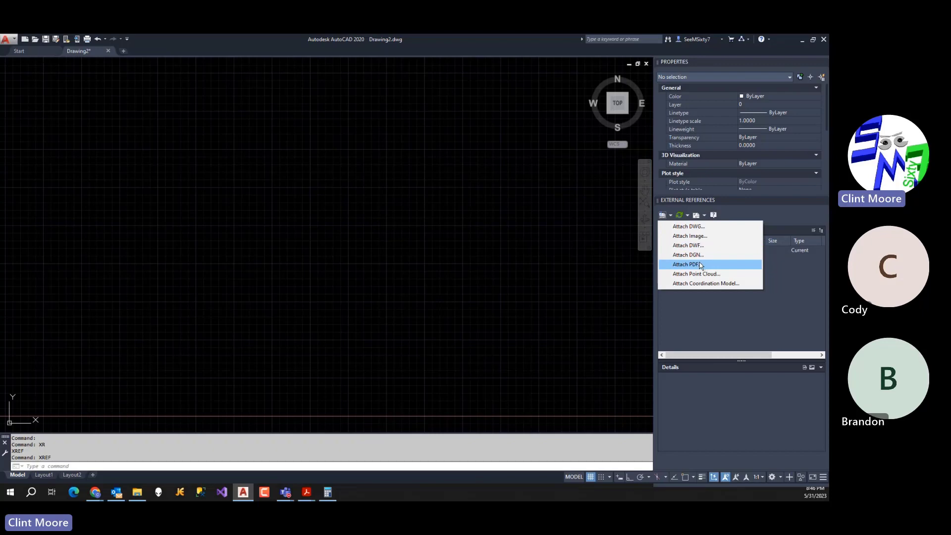
pyautogui.click(690, 236)
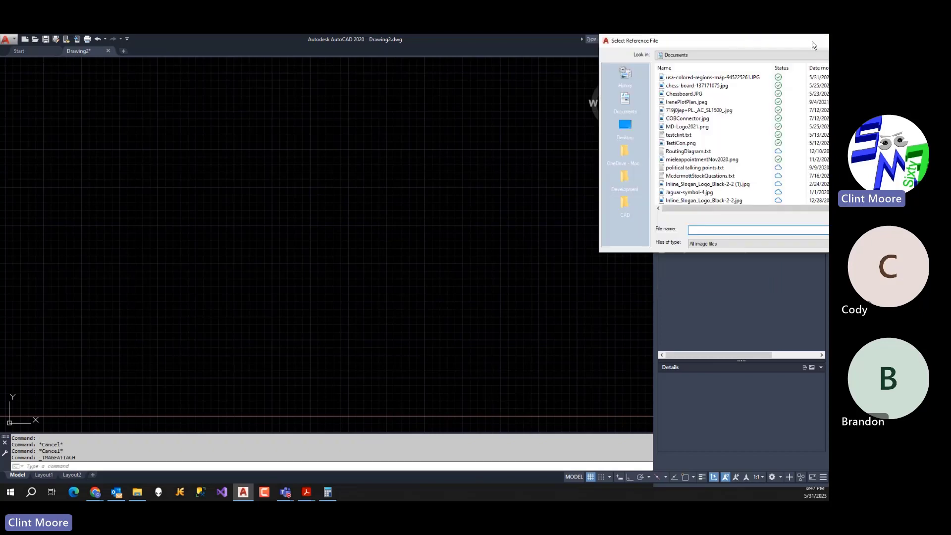
pyautogui.moveTo(812, 42); pyautogui.dragTo(411, 97)
pyautogui.click(292, 133)
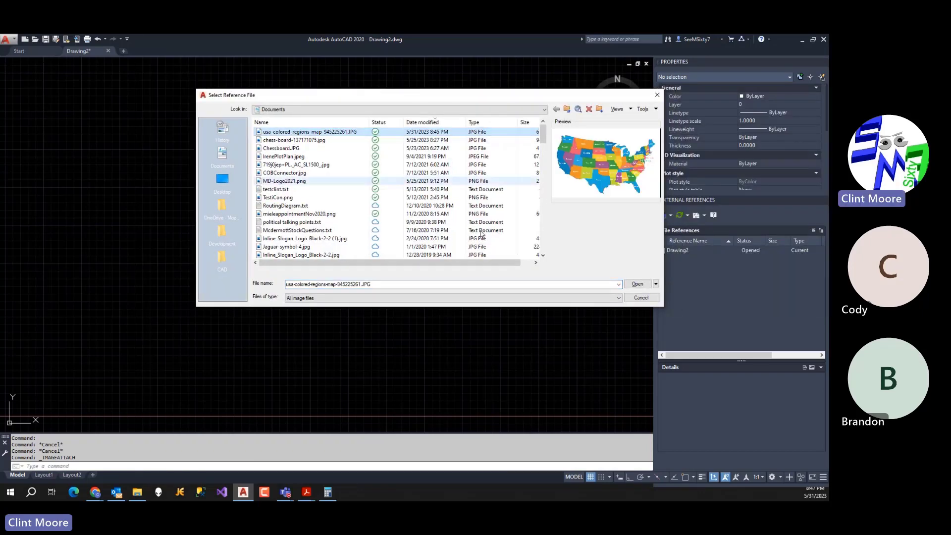
pyautogui.click(638, 284)
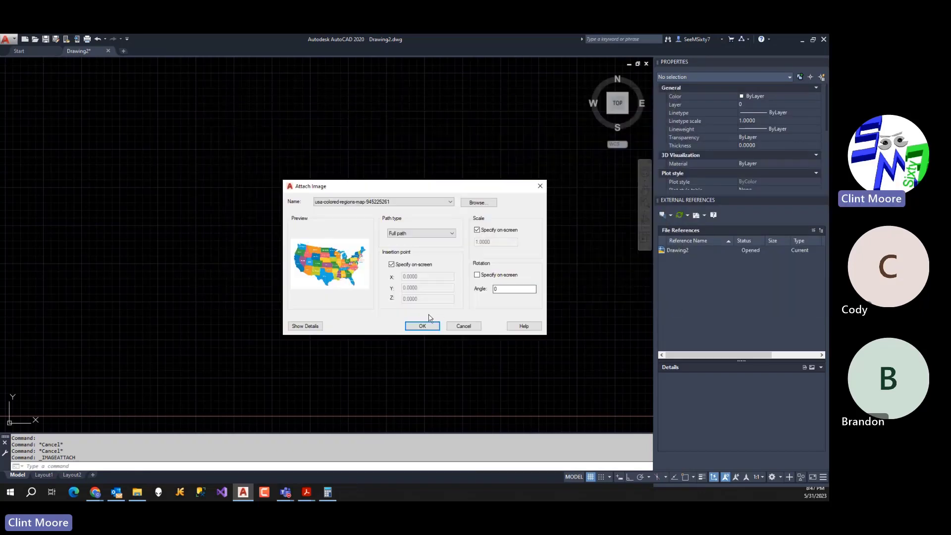
# Insert the map image at 0,0,0 with the default scale factor of 1 and zoom to the drawing extents.
pyautogui.click(425, 326)
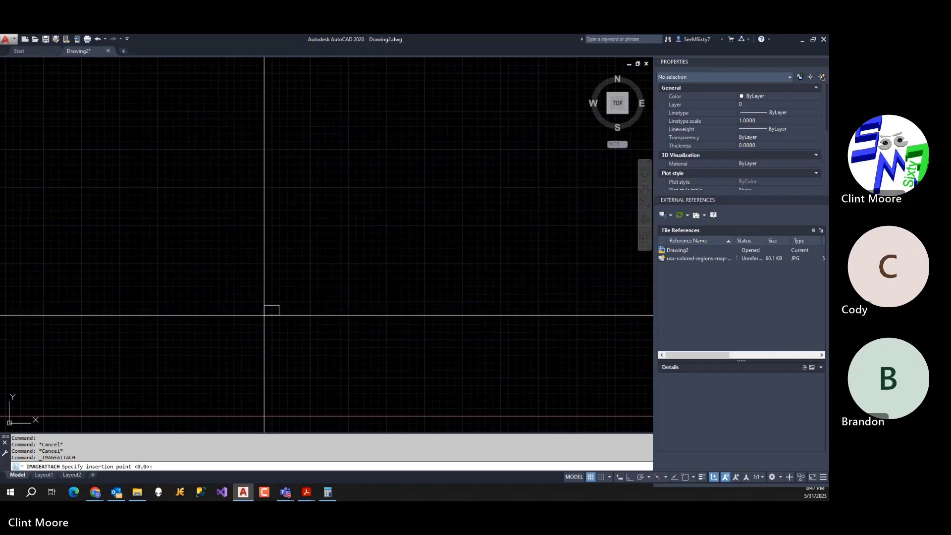
pyautogui.write('0,0,0')
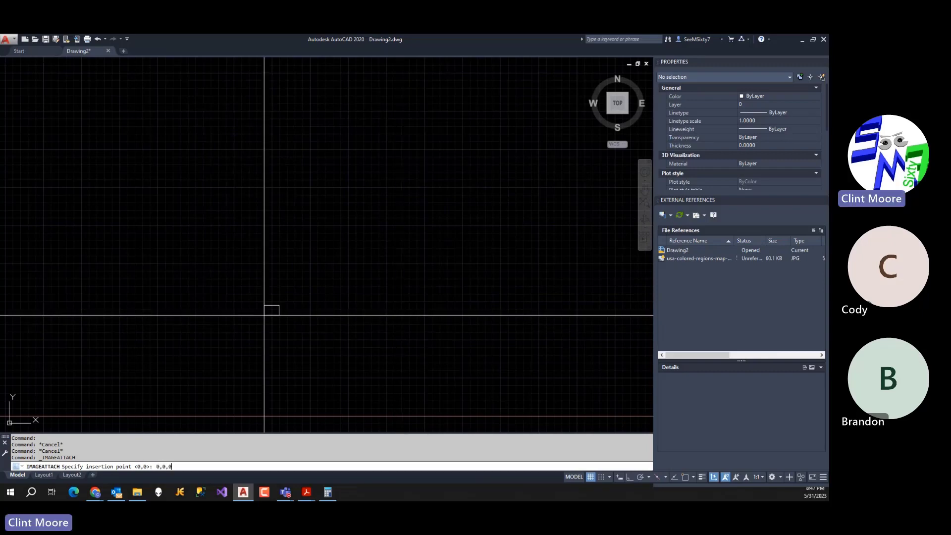
pyautogui.press('Return')
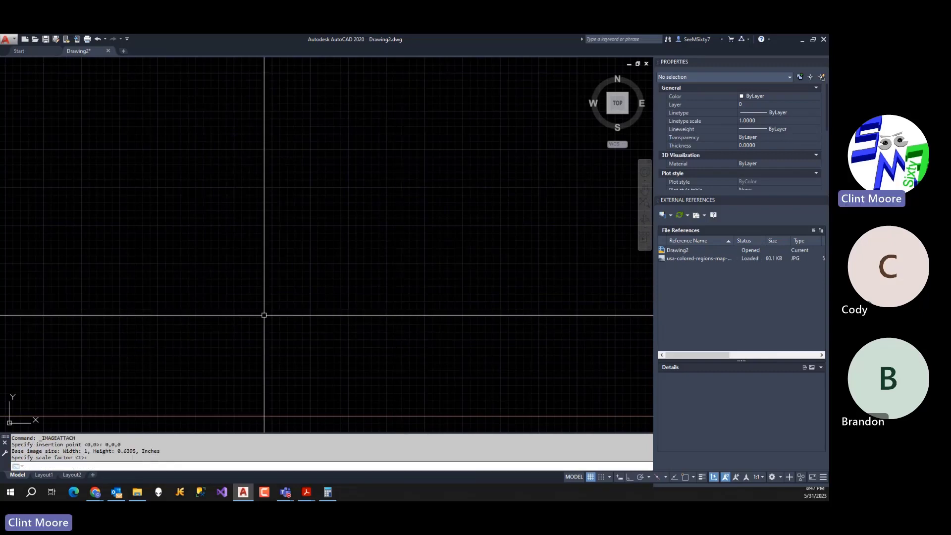
pyautogui.press('Return')
pyautogui.write('Z')
pyautogui.press('Return')
pyautogui.write('E')
pyautogui.press('Return')
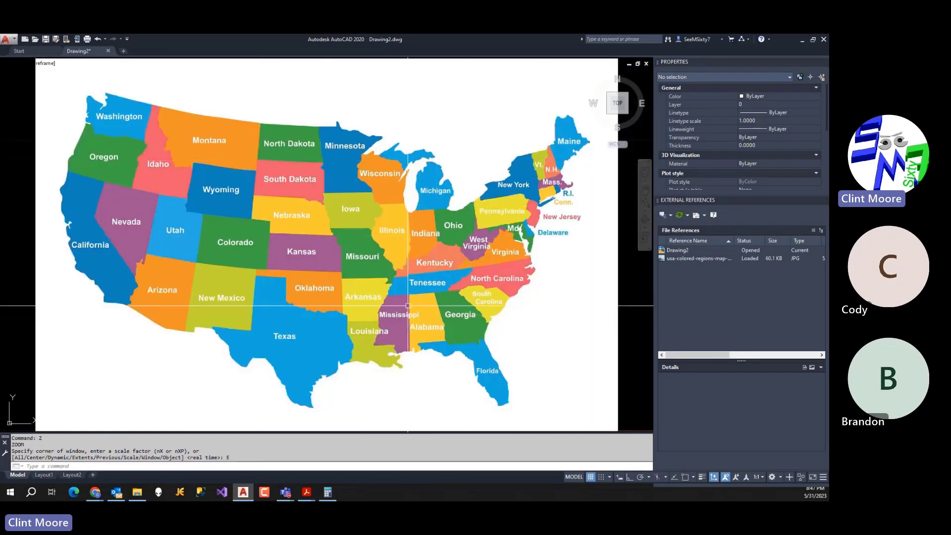
# Draw a freehand chain of connected line segments over the white area of the map south of Alabama.
pyautogui.moveTo(417, 363); pyautogui.dragTo(438, 266, button='middle')
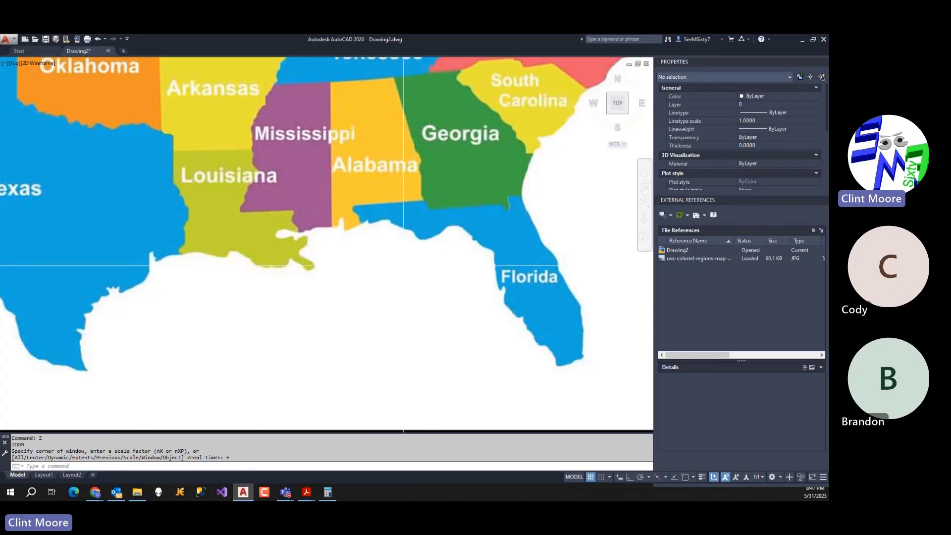
pyautogui.write('L')
pyautogui.press('Return')
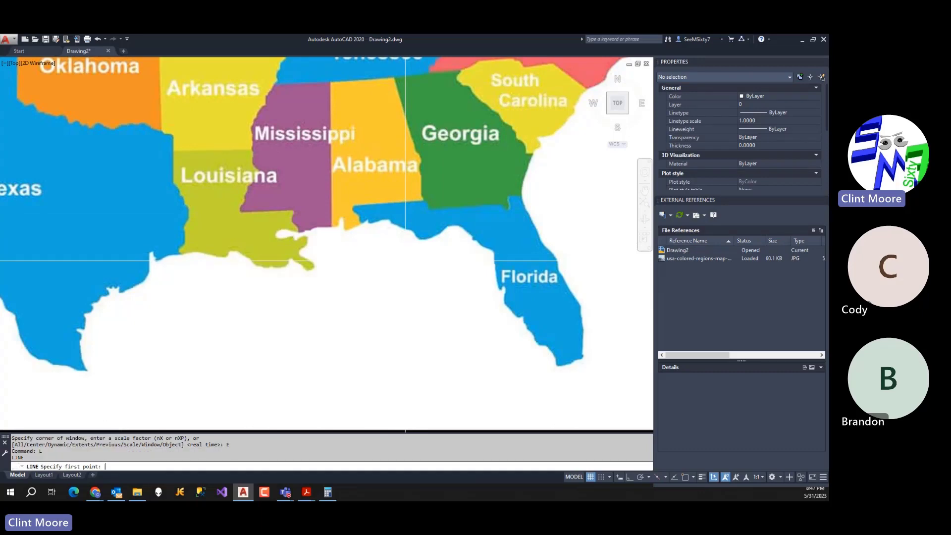
pyautogui.click(405, 284)
pyautogui.click(429, 286)
pyautogui.click(398, 244)
pyautogui.click(371, 298)
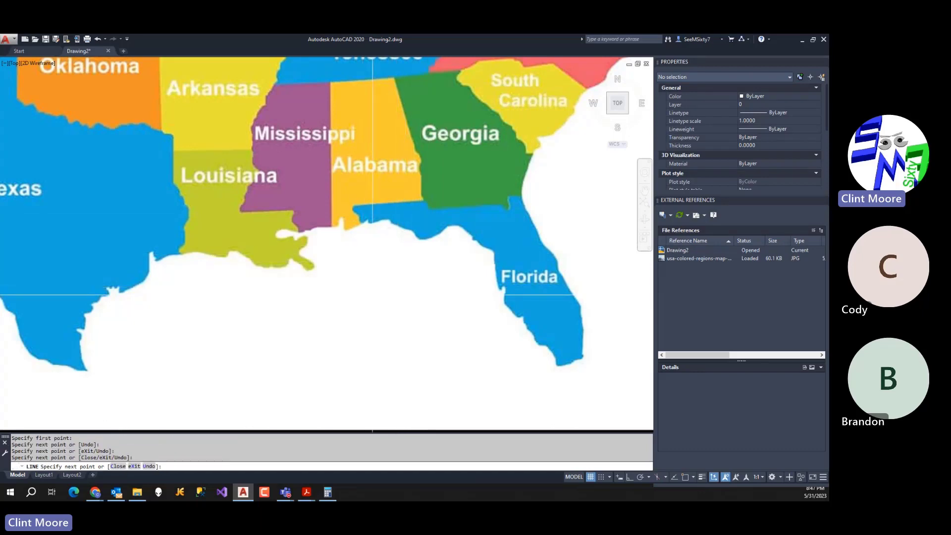
pyautogui.click(427, 287)
pyautogui.click(414, 285)
pyautogui.click(375, 275)
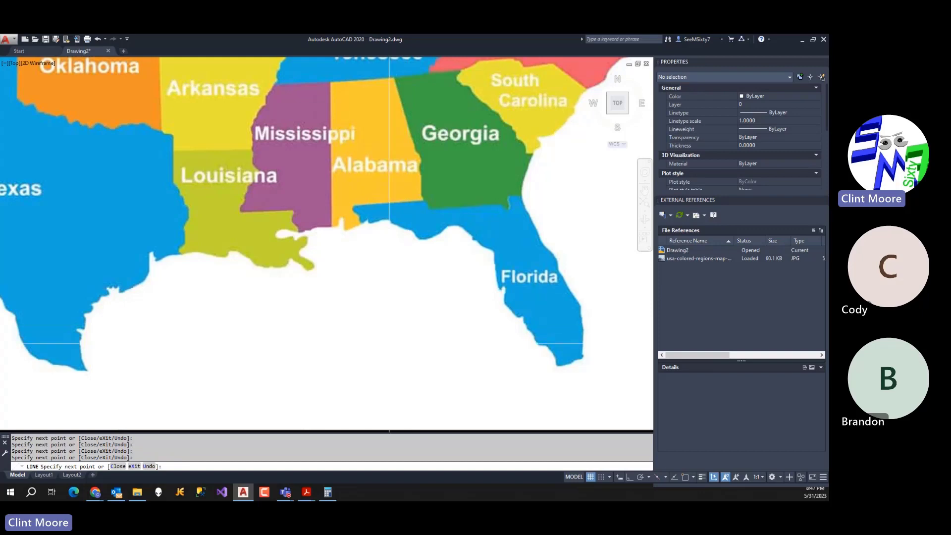
pyautogui.press('Escape')
# Erase the map image by its frame and undo the erasure.
pyautogui.click(463, 429)
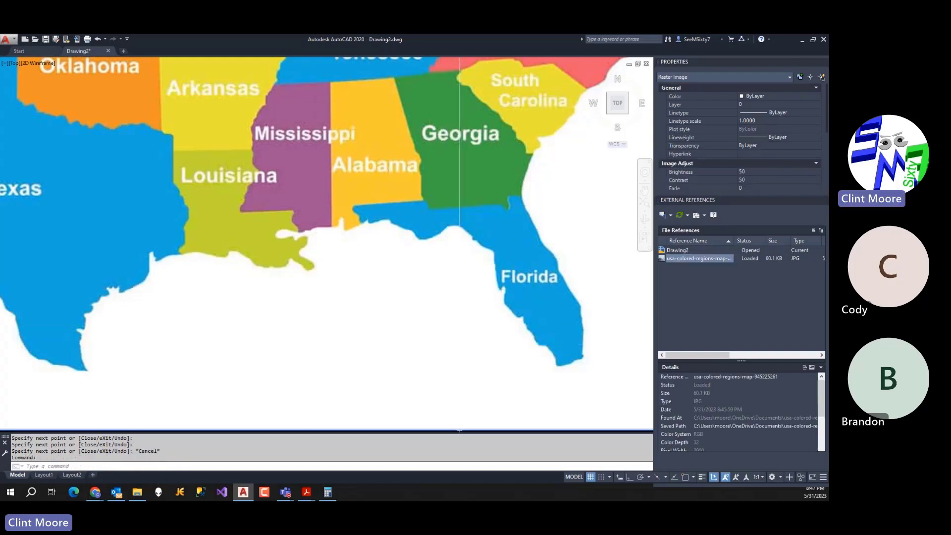
pyautogui.press('Delete')
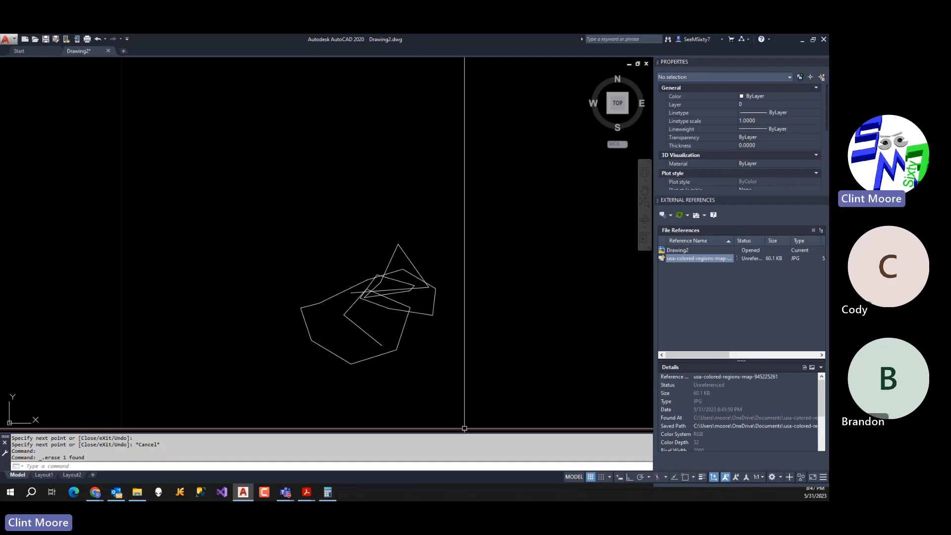
pyautogui.write('u')
pyautogui.press('Return')
# Erase the line segments hidden over the map's Gulf area with a selection window that excludes the image.
pyautogui.scroll(-2, 464, 406)
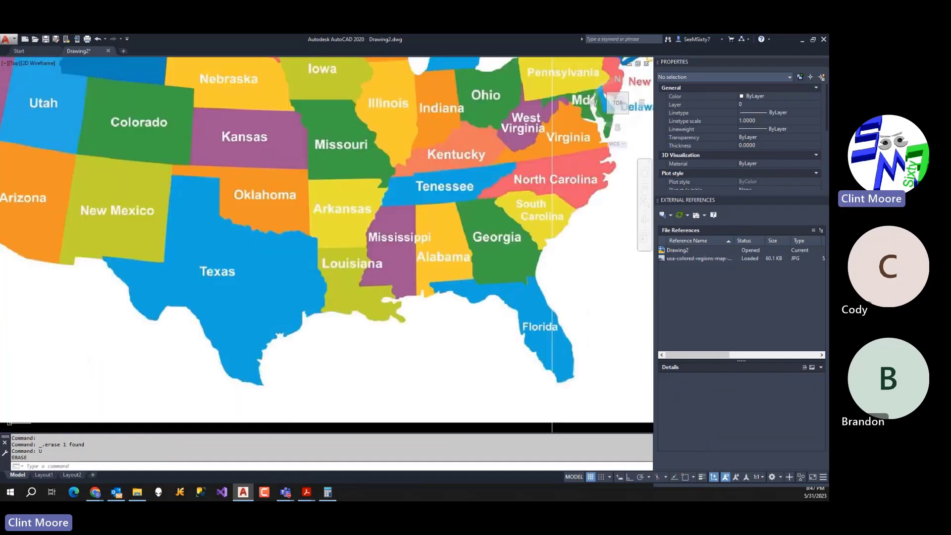
pyautogui.moveTo(509, 406); pyautogui.dragTo(486, 347, button='middle')
pyautogui.click(317, 259)
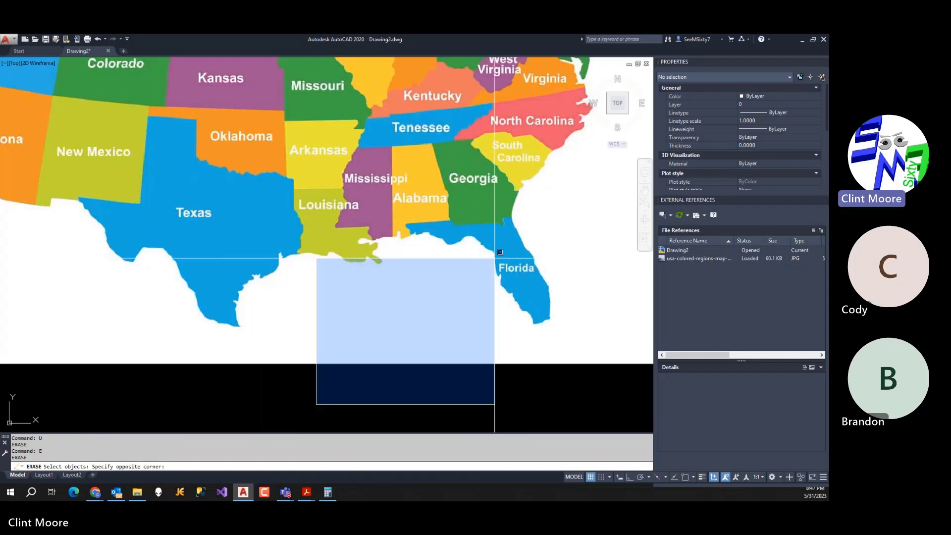
pyautogui.click(503, 403)
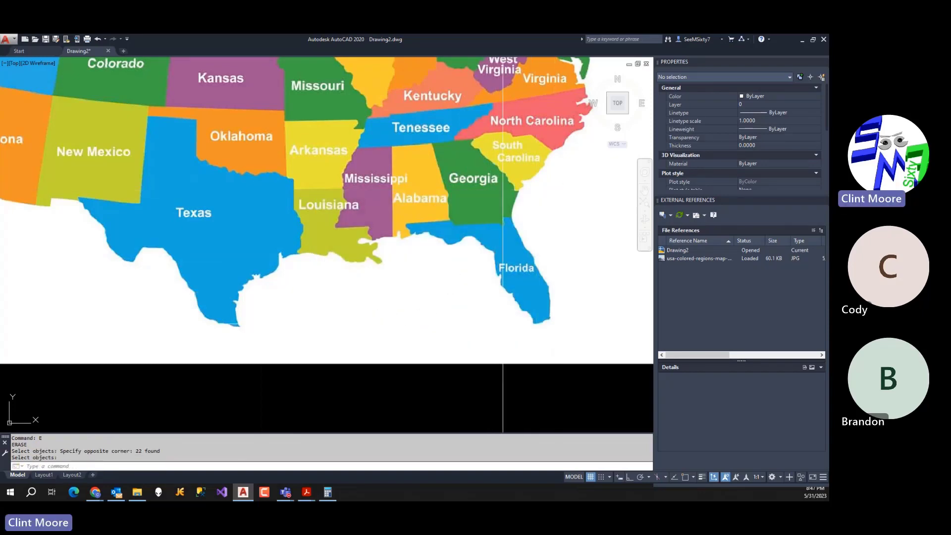
pyautogui.press('Return')
# Create a new layer named Image and close the layer manager.
pyautogui.write('LA')
pyautogui.press('Return')
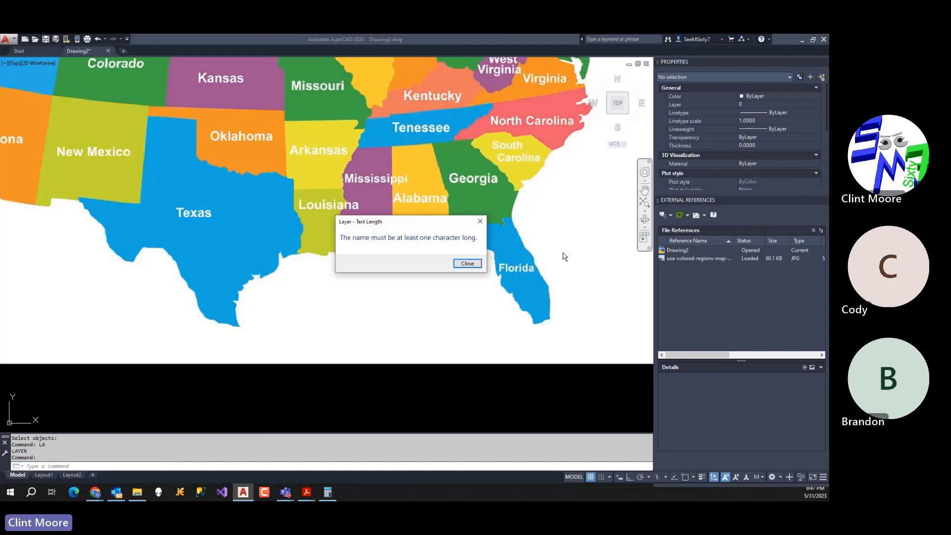
pyautogui.click(470, 265)
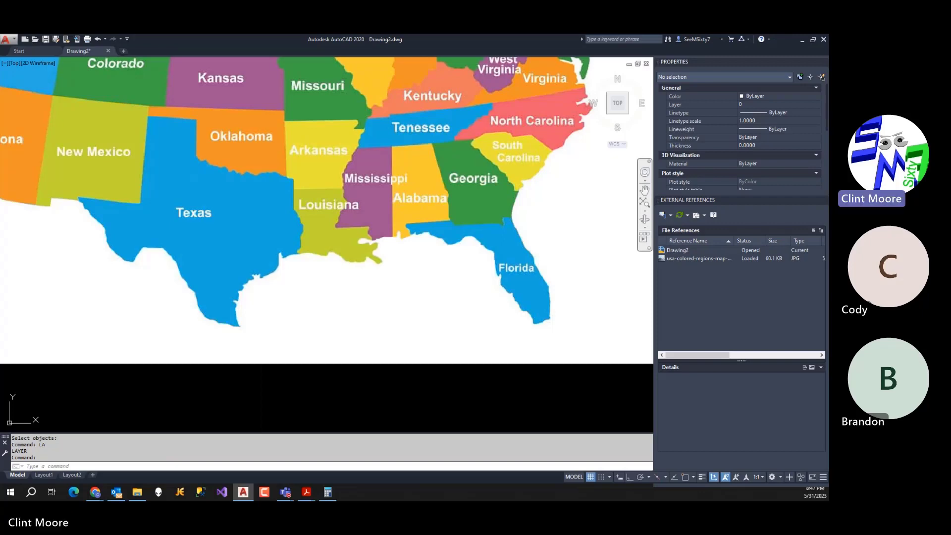
pyautogui.press('Escape')
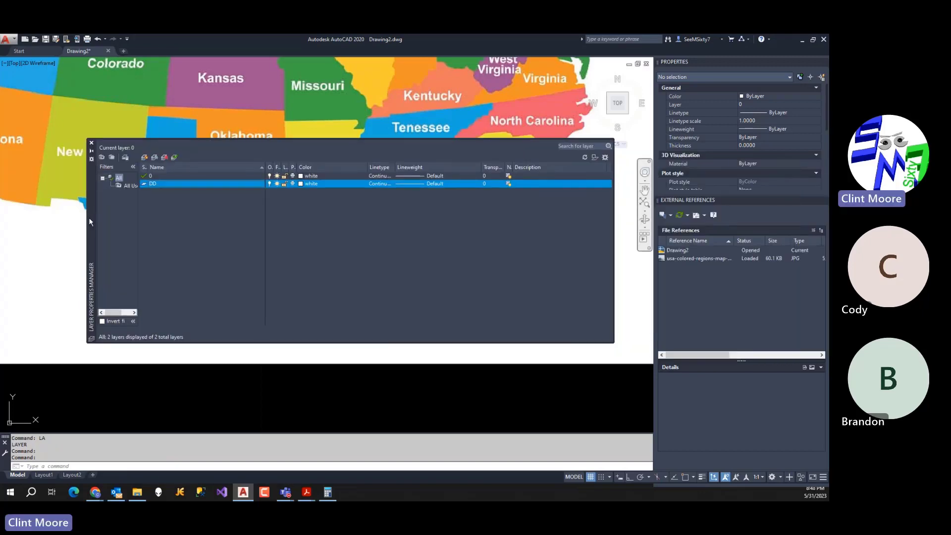
pyautogui.click(168, 182)
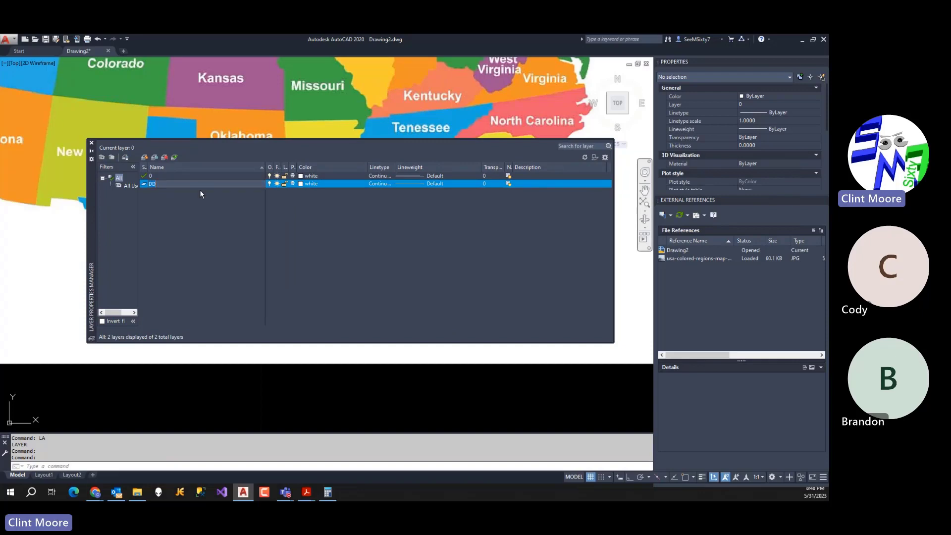
pyautogui.write('iMAGE')
pyautogui.press('Return')
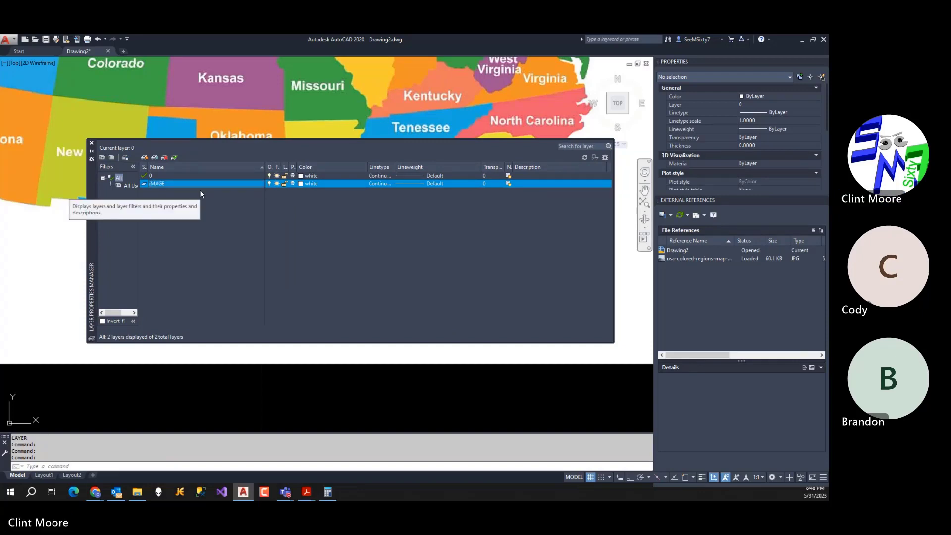
pyautogui.press('F2')
pyautogui.write('Image')
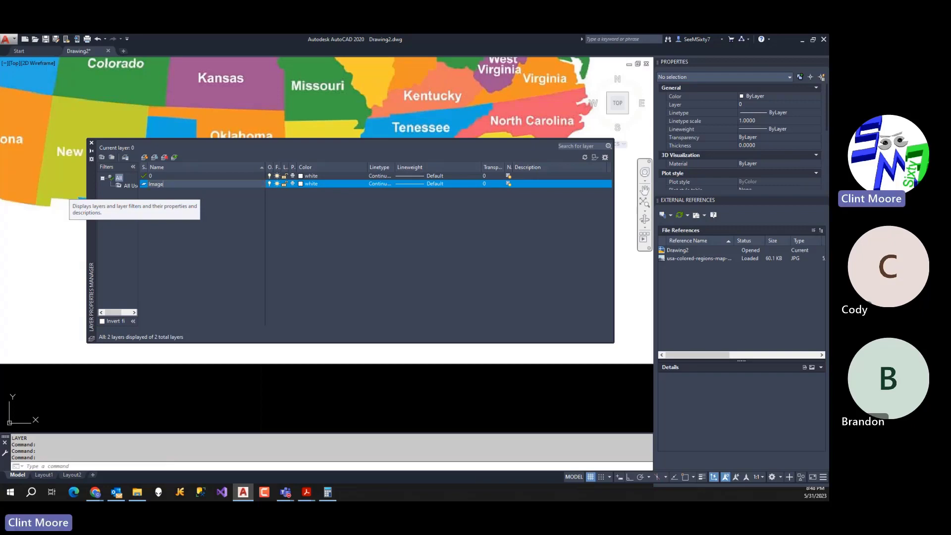
pyautogui.press('Return')
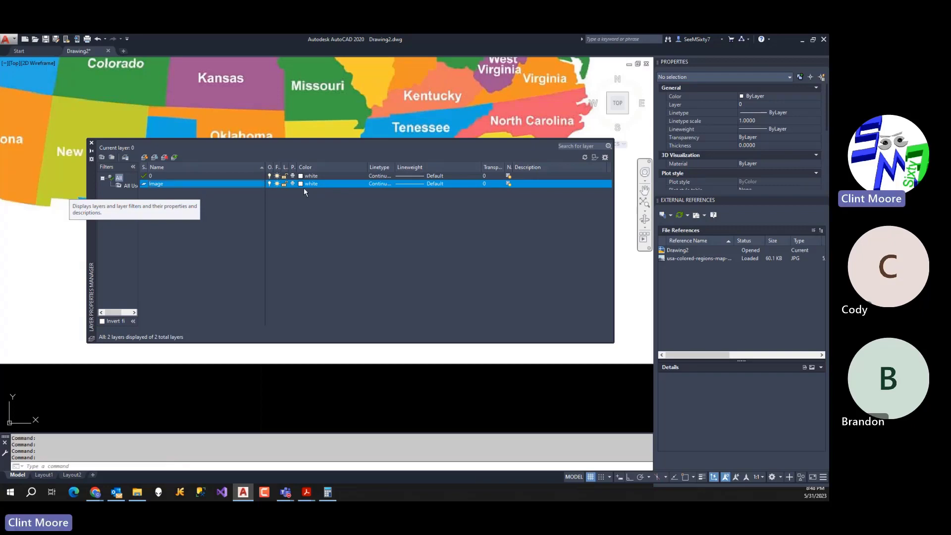
pyautogui.click(91, 143)
# Move the map image to the Image layer.
pyautogui.click(340, 386)
pyautogui.click(280, 323)
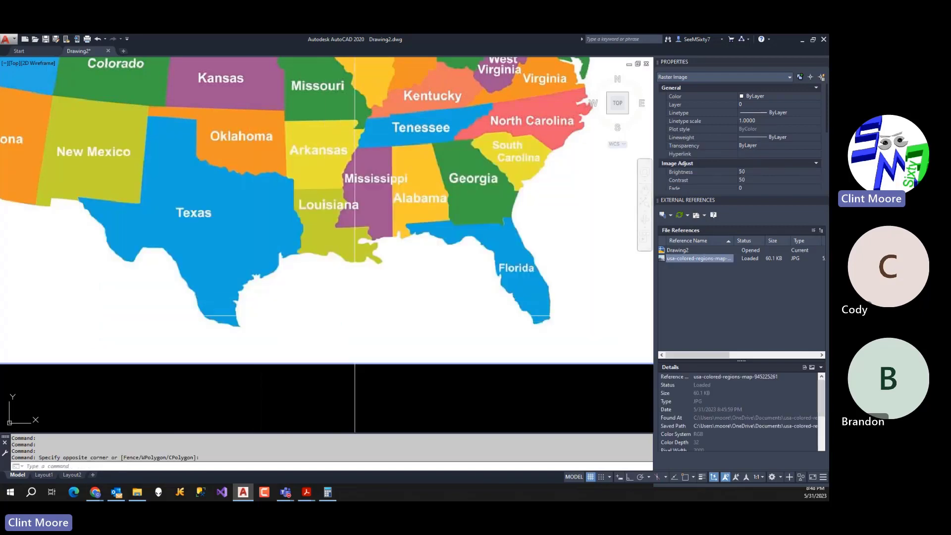
pyautogui.click(771, 105)
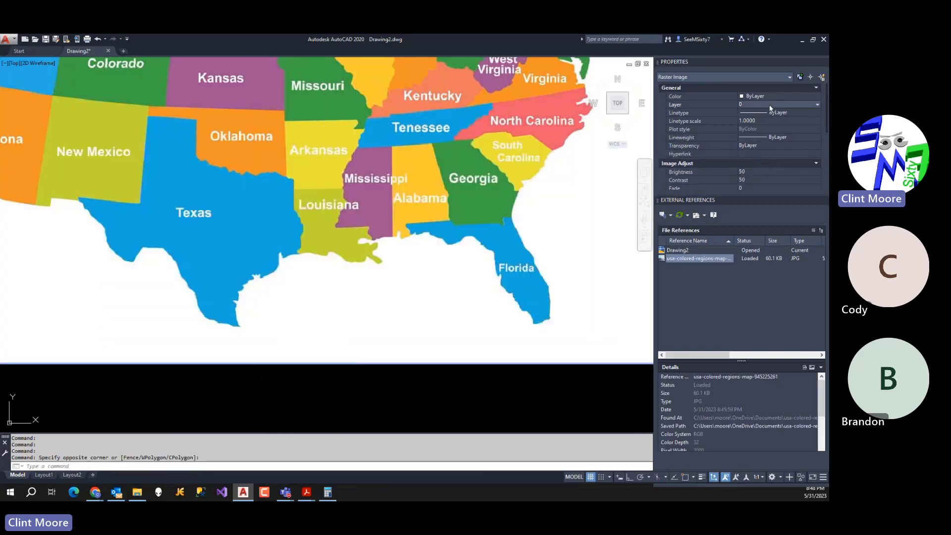
pyautogui.click(754, 122)
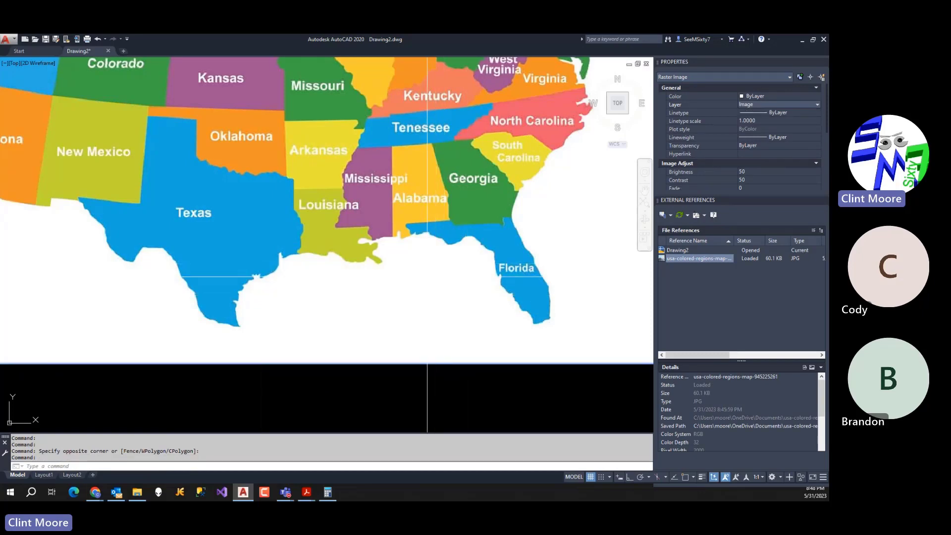
# Unload the usa-colored-regions-map image reference and reload it.
pyautogui.rightClick(698, 259)
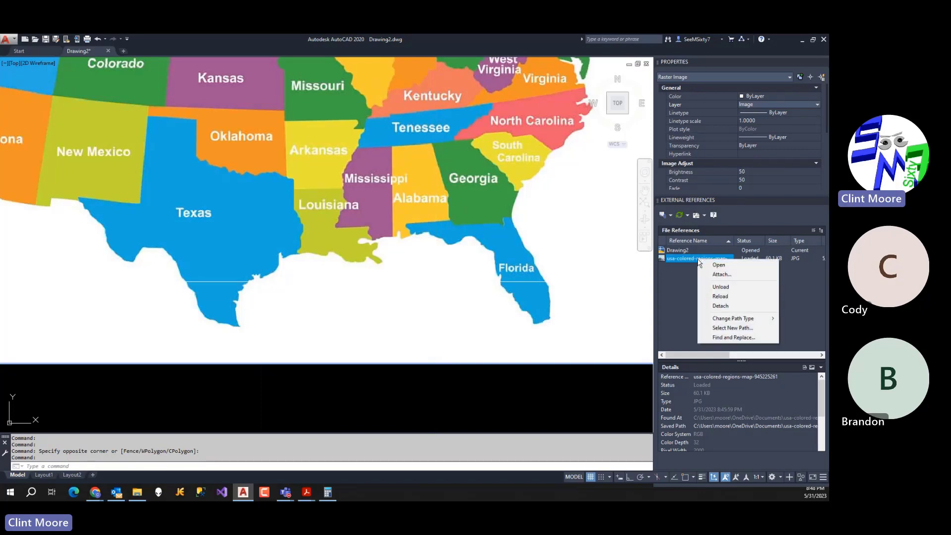
pyautogui.click(714, 287)
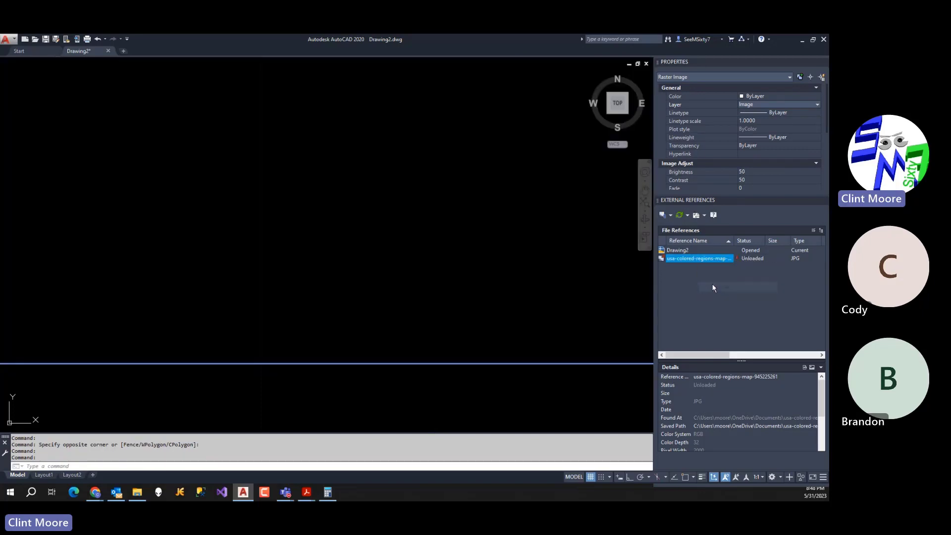
pyautogui.rightClick(713, 258)
pyautogui.click(736, 297)
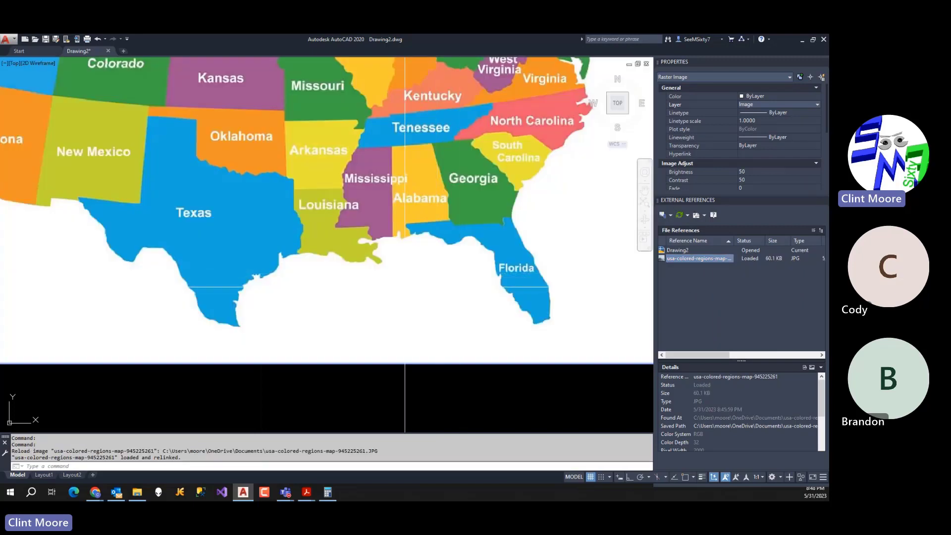
# Add another new layer named Outline to the drawing.
pyautogui.write('la')
pyautogui.press('Return')
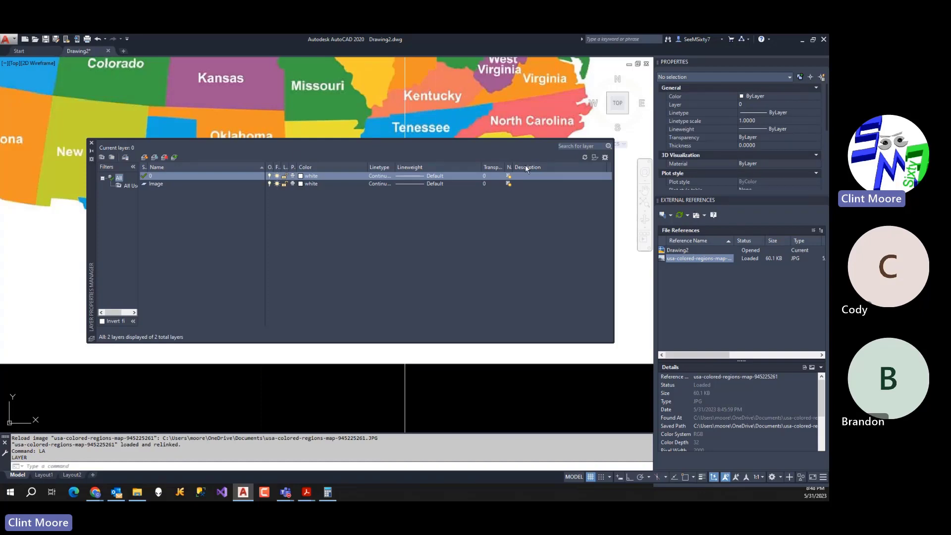
pyautogui.click(144, 157)
pyautogui.write('Out')
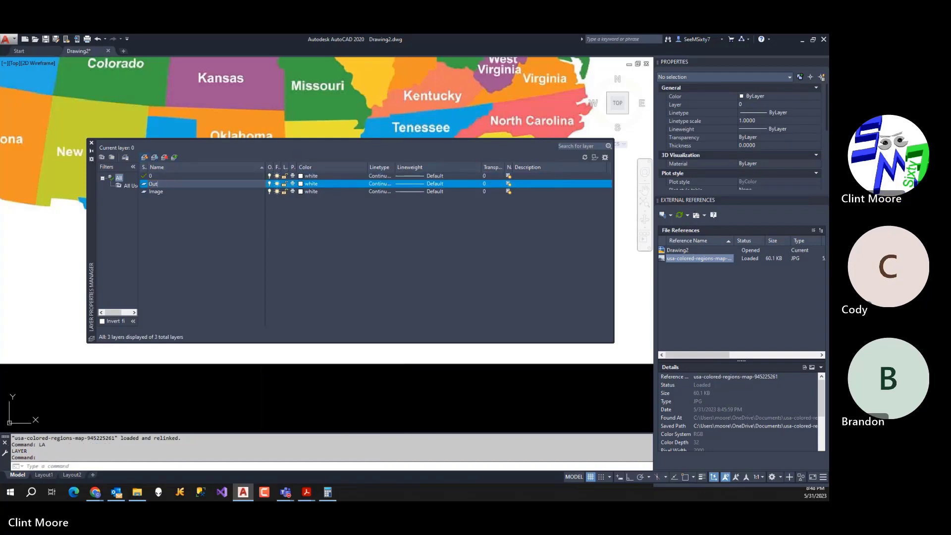
pyautogui.write('line')
pyautogui.press('Return')
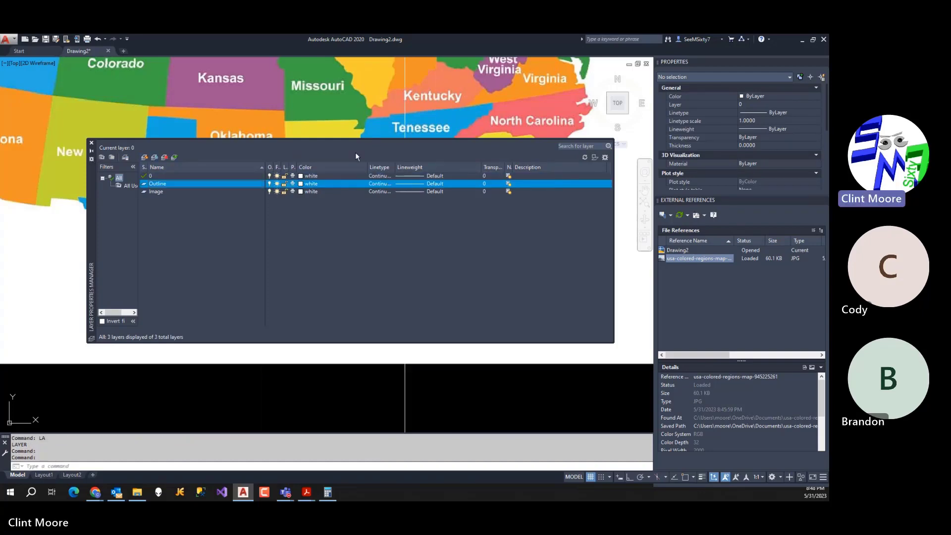
# Set the Outline layer's color to 172, make it the current layer and close the layer manager.
pyautogui.click(301, 186)
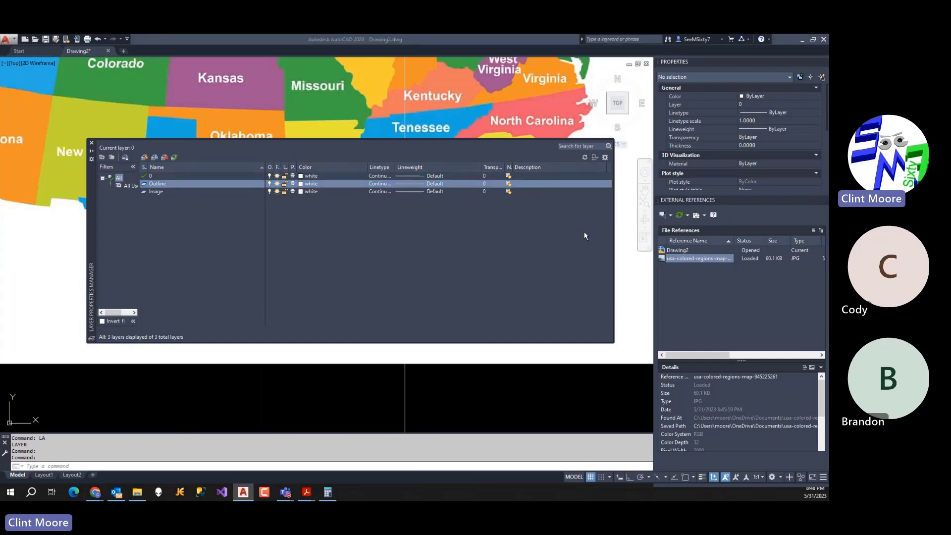
pyautogui.moveTo(773, 131); pyautogui.dragTo(329, 168)
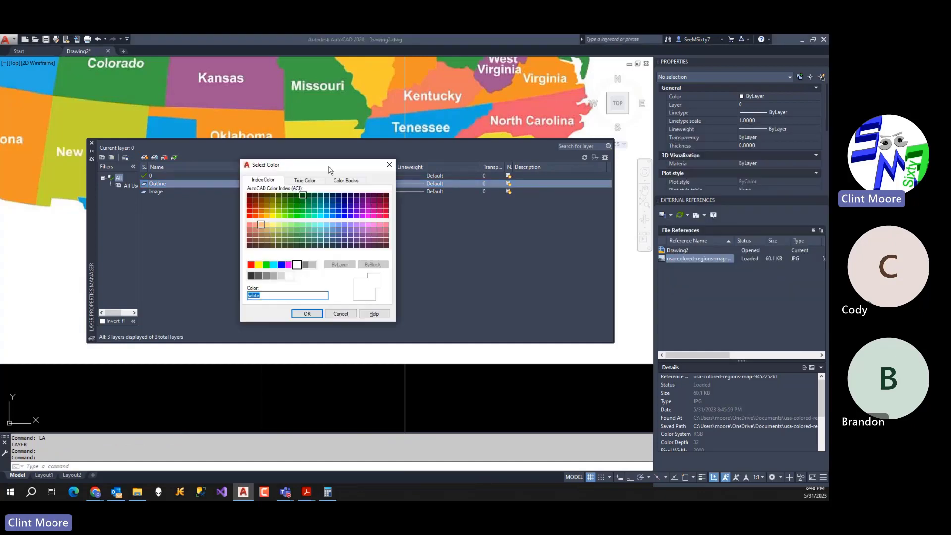
pyautogui.click(336, 211)
pyautogui.click(298, 313)
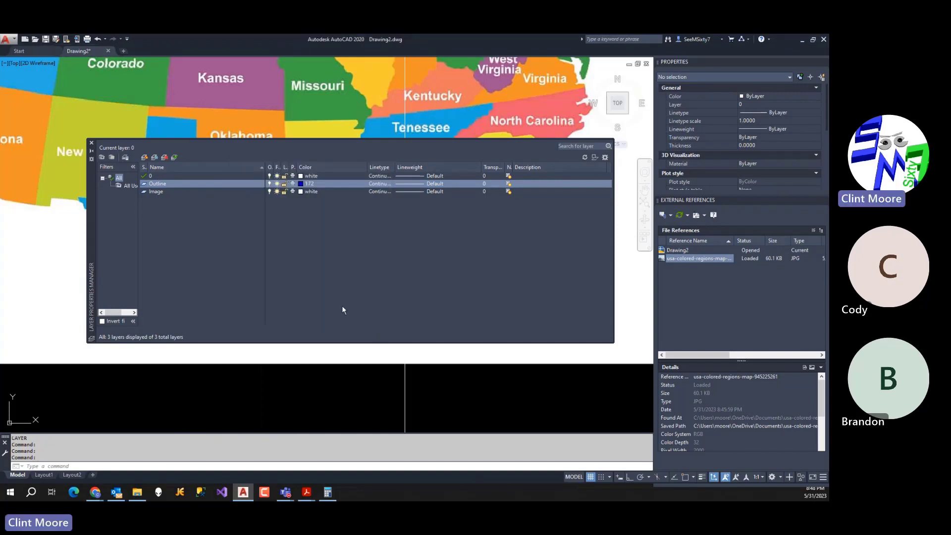
pyautogui.doubleClick(148, 184)
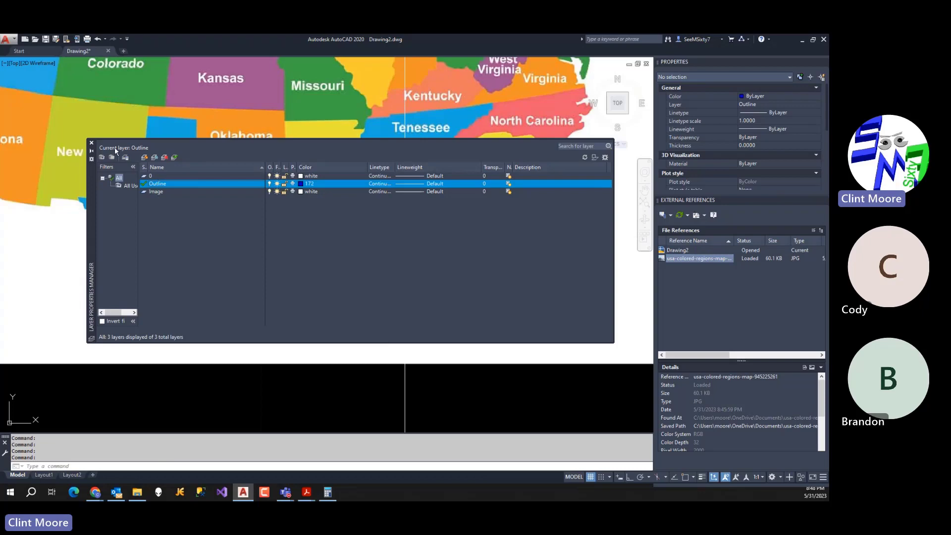
pyautogui.click(92, 144)
# Start a polyline at the southern tip of Texas and trace the Gulf coast northward around the first inlet.
pyautogui.write('PL')
pyautogui.press('Return')
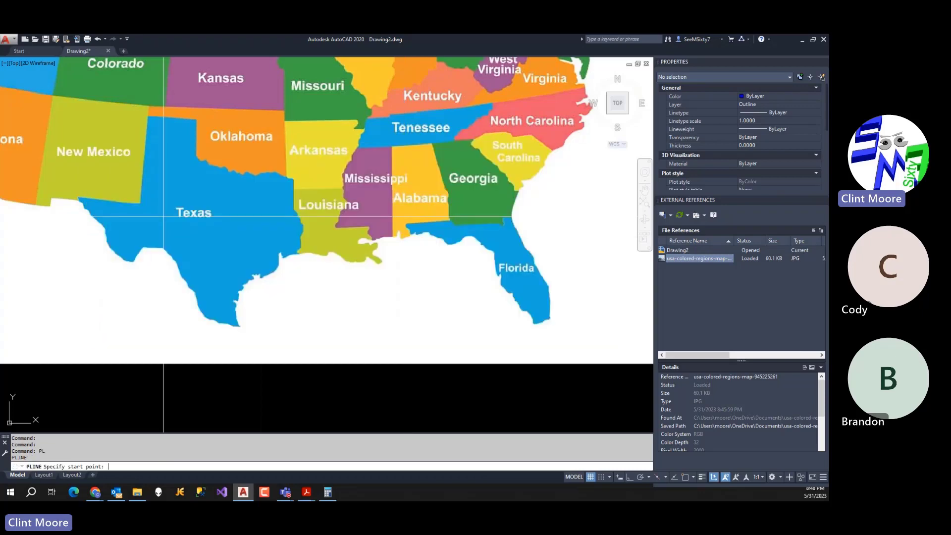
pyautogui.scroll(6, 234, 318)
pyautogui.moveTo(277, 429); pyautogui.dragTo(263, 346, button='middle')
pyautogui.click(271, 344)
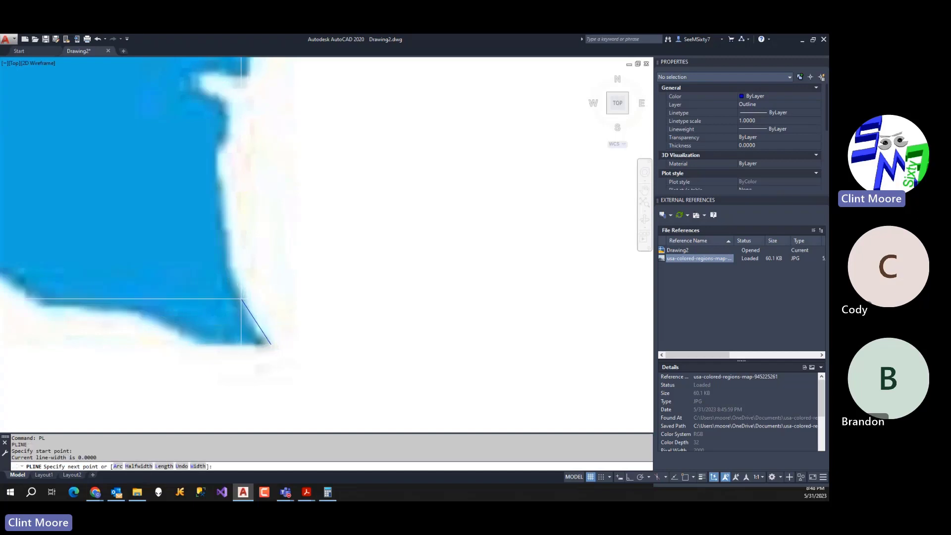
pyautogui.click(241, 306)
pyautogui.click(225, 240)
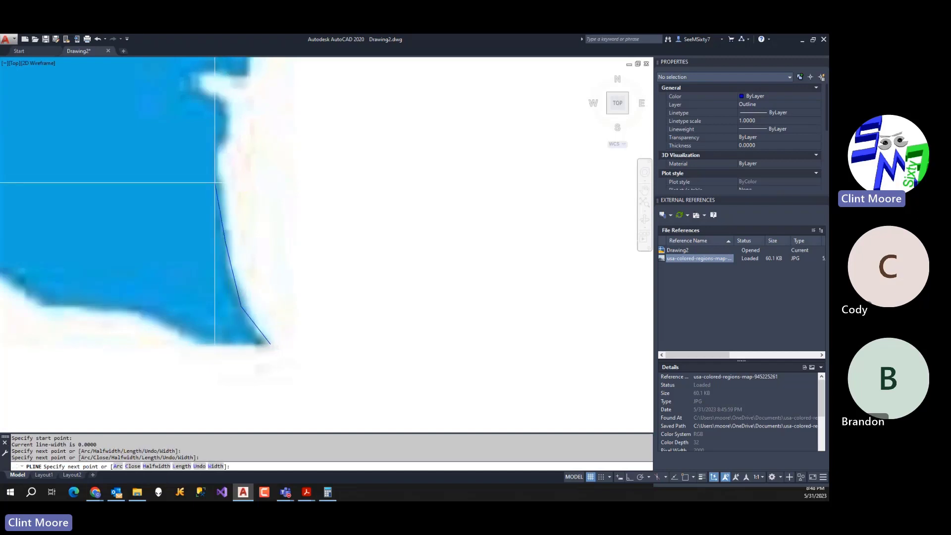
pyautogui.click(217, 176)
pyautogui.click(225, 110)
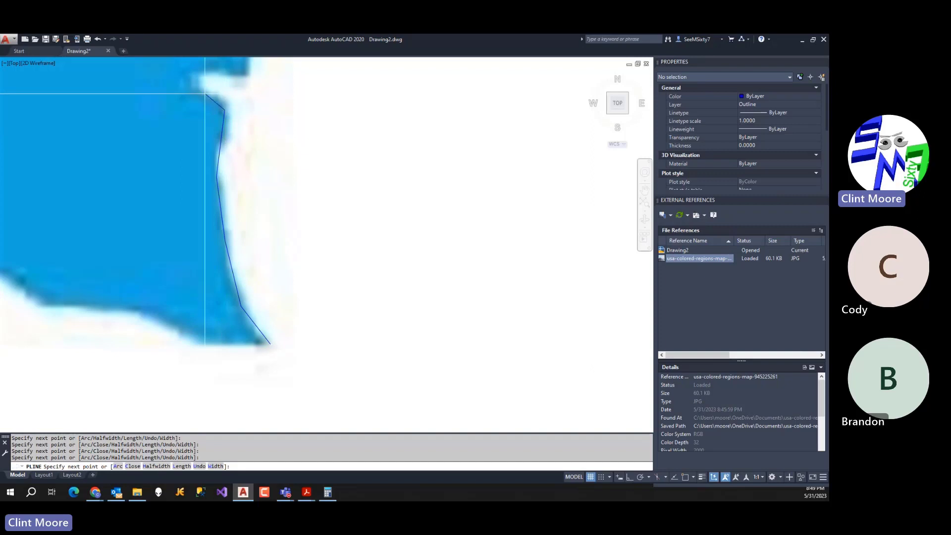
pyautogui.click(193, 90)
pyautogui.click(192, 69)
pyautogui.click(243, 71)
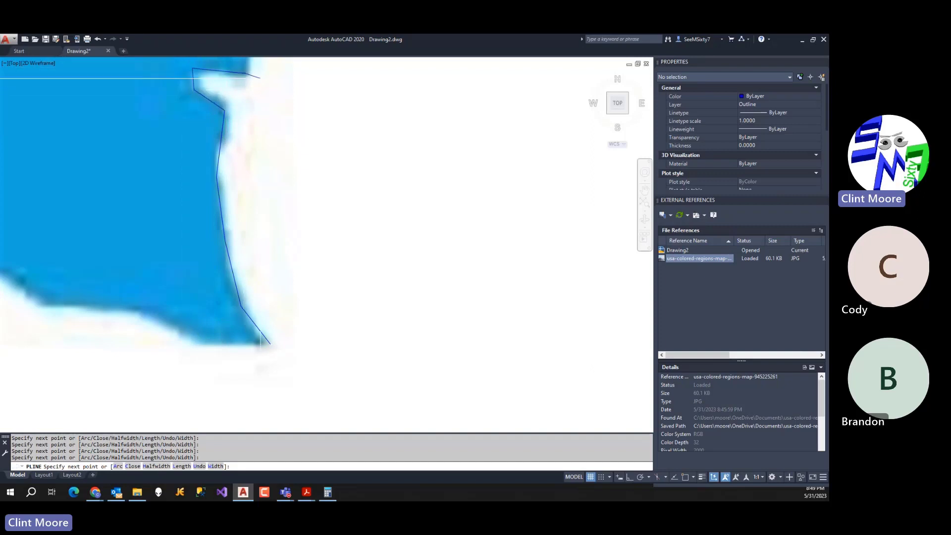
# Continue the polyline up the Texas coast from the first inlet and around the next small notch.
pyautogui.moveTo(246, 76); pyautogui.dragTo(253, 221, button='middle')
pyautogui.click(247, 168)
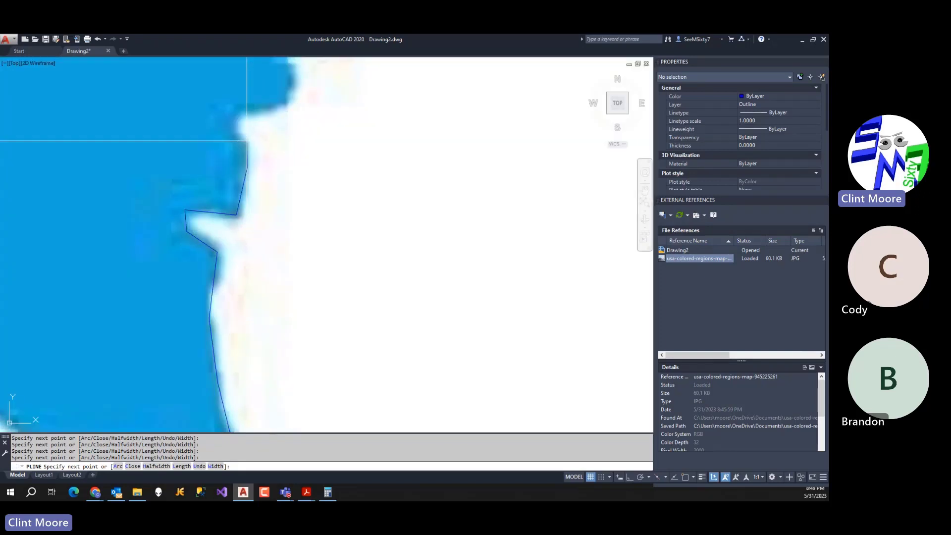
pyautogui.click(247, 142)
pyautogui.click(230, 125)
pyautogui.click(239, 105)
pyautogui.click(287, 103)
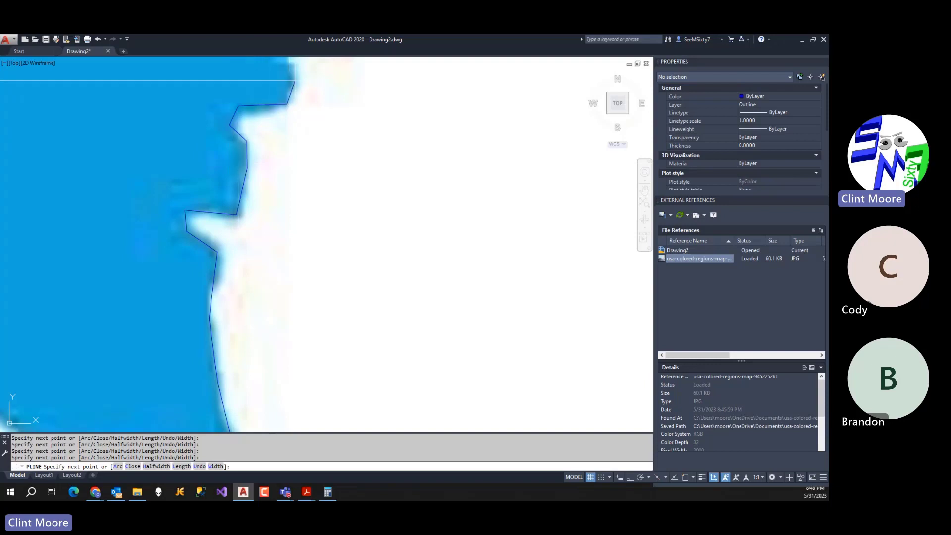
# Extend the polyline northeast along the Texas Gulf coast to the jagged bay.
pyautogui.scroll(-1, 295, 79)
pyautogui.moveTo(295, 79); pyautogui.dragTo(307, 192, button='middle')
pyautogui.scroll(-1, 307, 190)
pyautogui.click(307, 189)
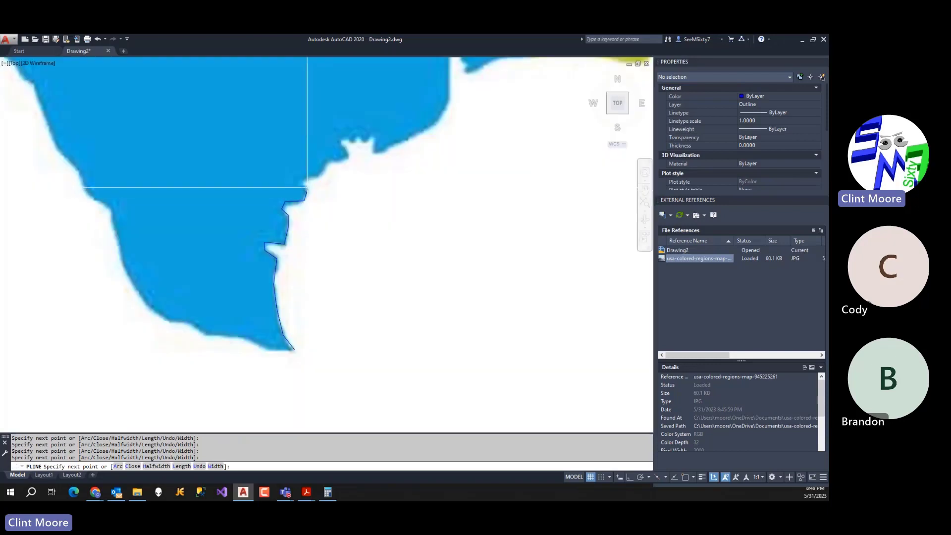
pyautogui.click(302, 181)
pyautogui.click(303, 175)
pyautogui.click(318, 168)
pyautogui.click(322, 163)
pyautogui.click(349, 153)
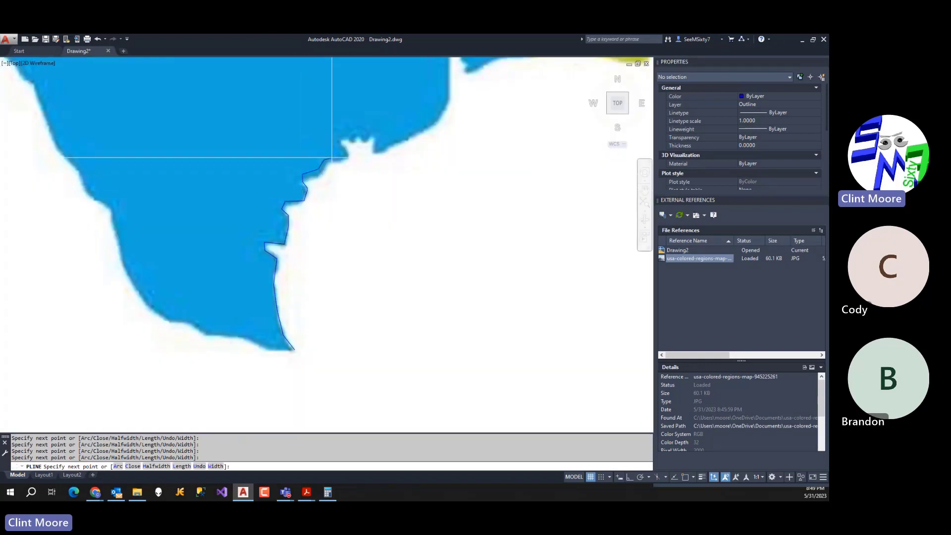
# Carry the polyline straight across Texas to its southwestern border and trace that border southward.
pyautogui.click(60, 148)
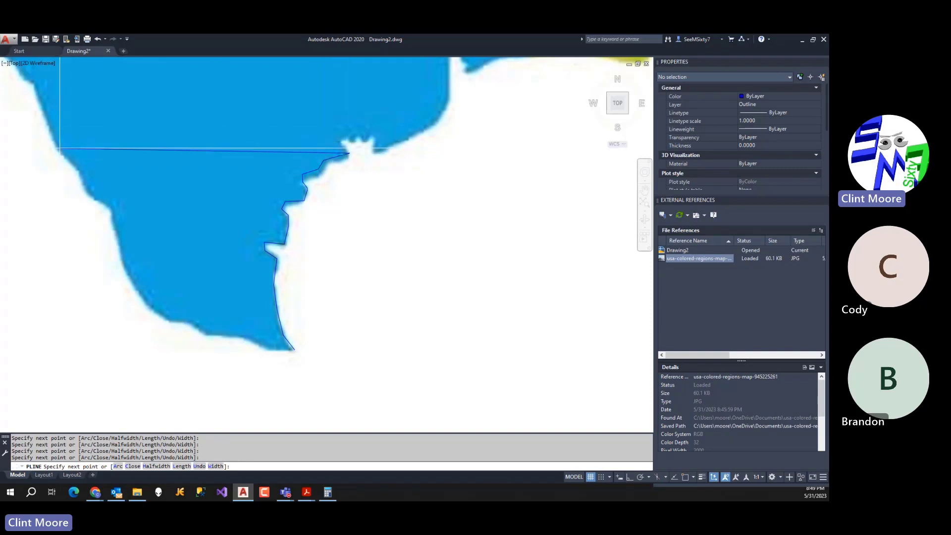
pyautogui.click(78, 171)
pyautogui.click(87, 188)
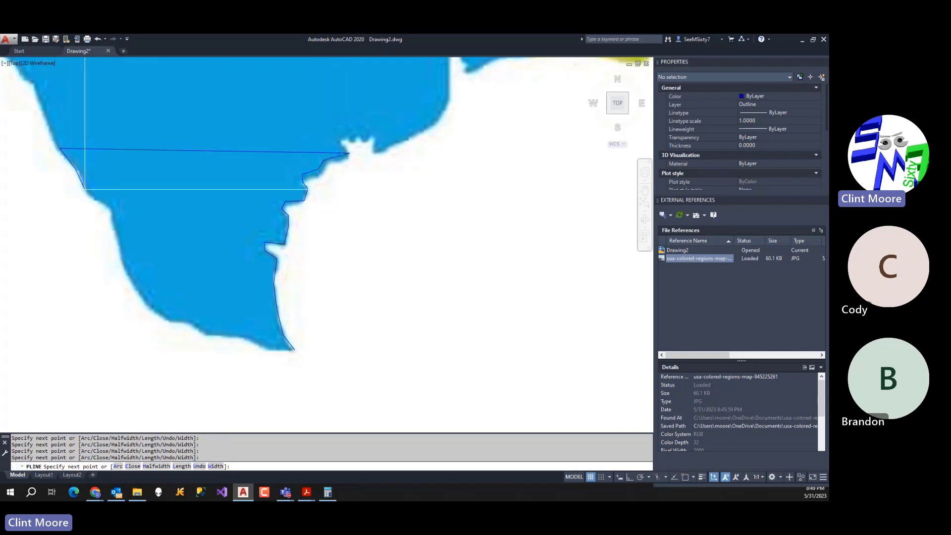
pyautogui.click(114, 213)
pyautogui.click(121, 259)
pyautogui.click(146, 301)
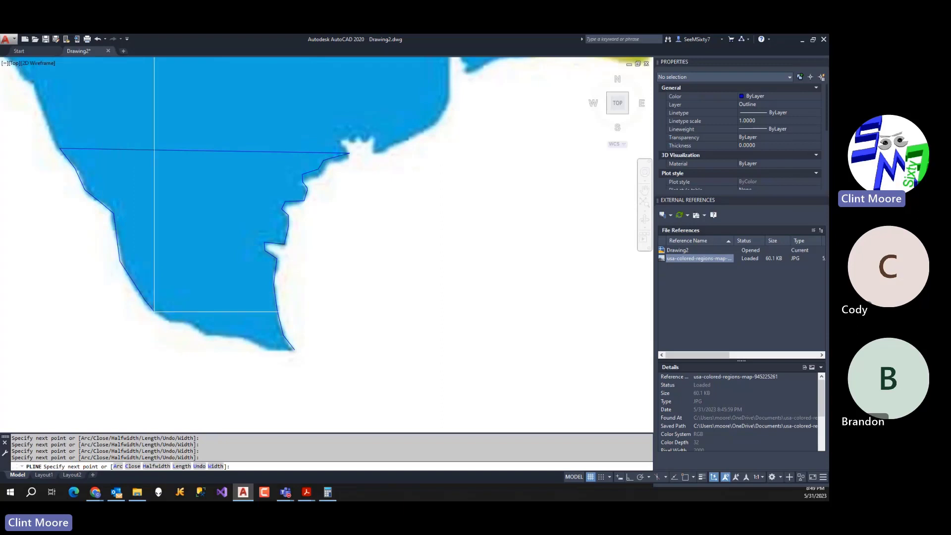
# Trace the remaining lower border towards the southern tip of Texas and close the polyline.
pyautogui.click(170, 323)
pyautogui.click(197, 324)
pyautogui.click(203, 334)
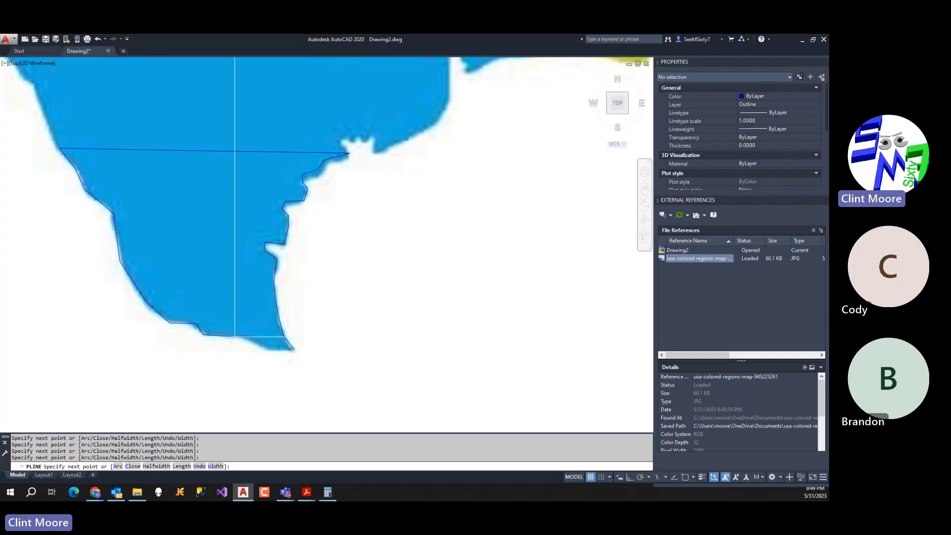
pyautogui.click(235, 341)
pyautogui.click(270, 352)
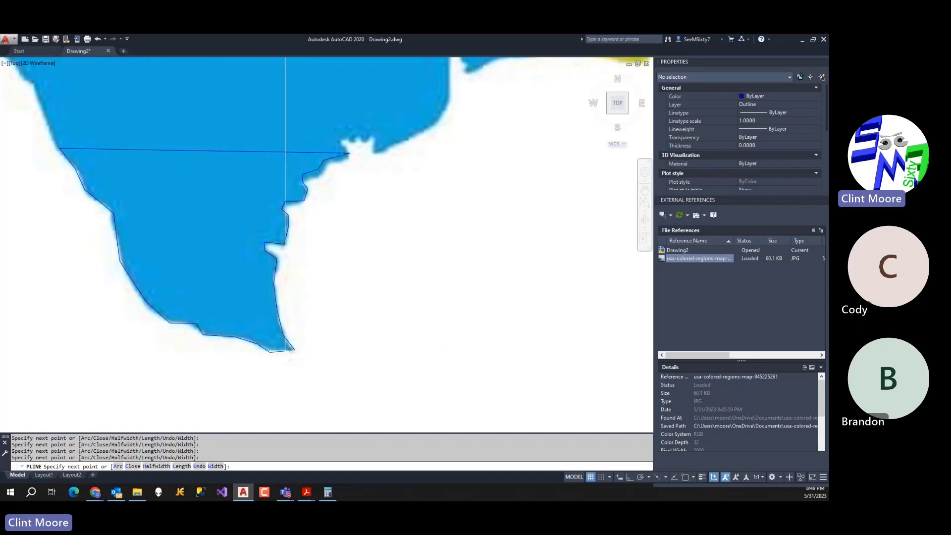
pyautogui.write('c')
pyautogui.press('Return')
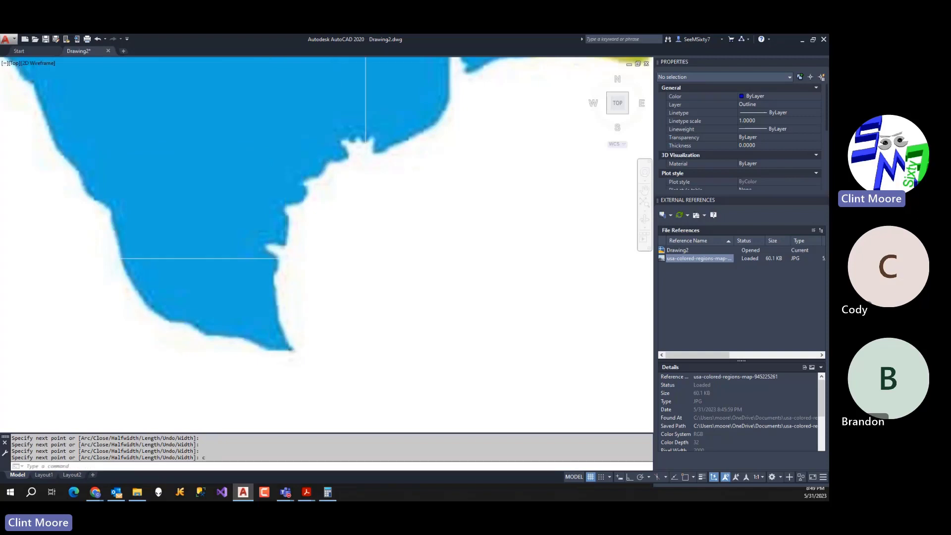
# Select the closed outline of southern Texas and view it against the whole map image.
pyautogui.click(366, 259)
pyautogui.click(268, 248)
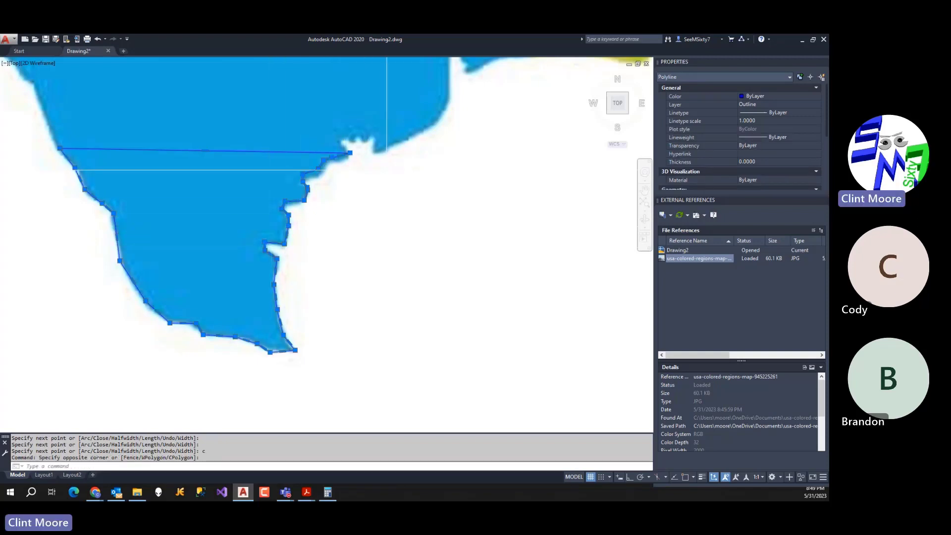
pyautogui.scroll(-8, 393, 189)
pyautogui.scroll(-5, 394, 189)
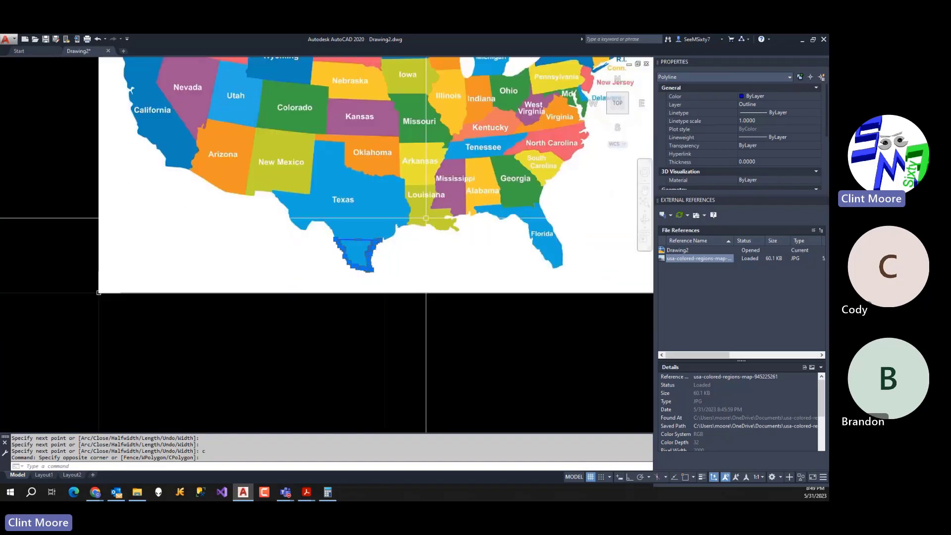
pyautogui.moveTo(402, 253); pyautogui.dragTo(347, 275, button='middle')
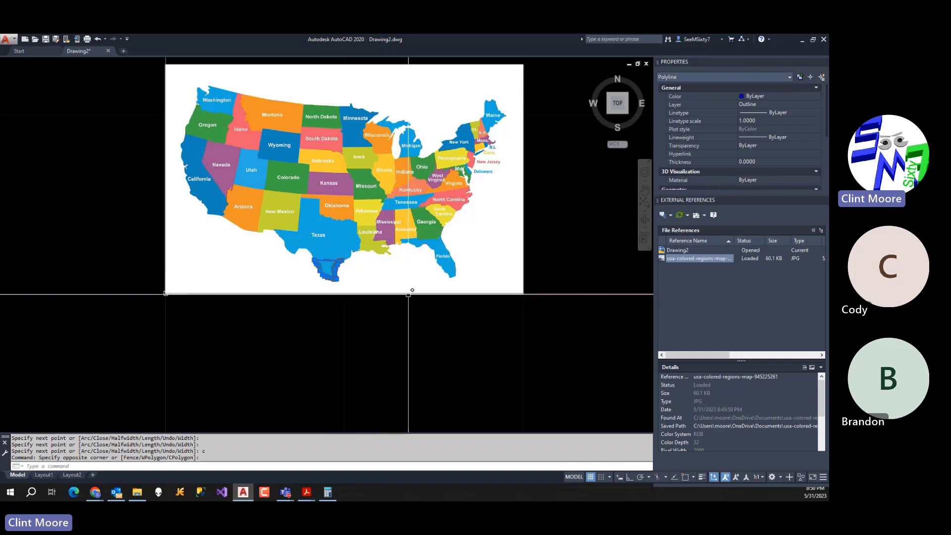
# Switch to the CAD Class meeting window in Microsoft Teams and return to the drawing.
pyautogui.moveTo(286, 492)
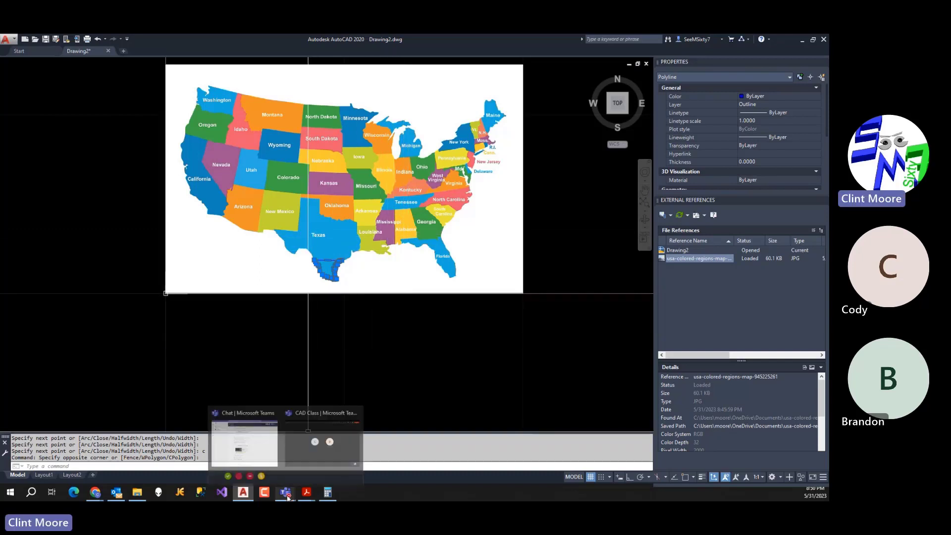
pyautogui.click(305, 460)
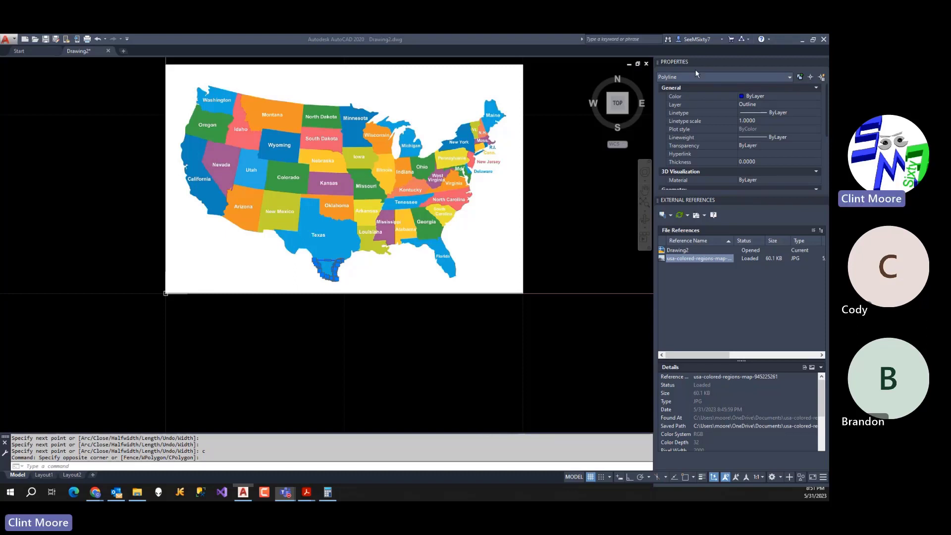
pyautogui.click(112, 56)
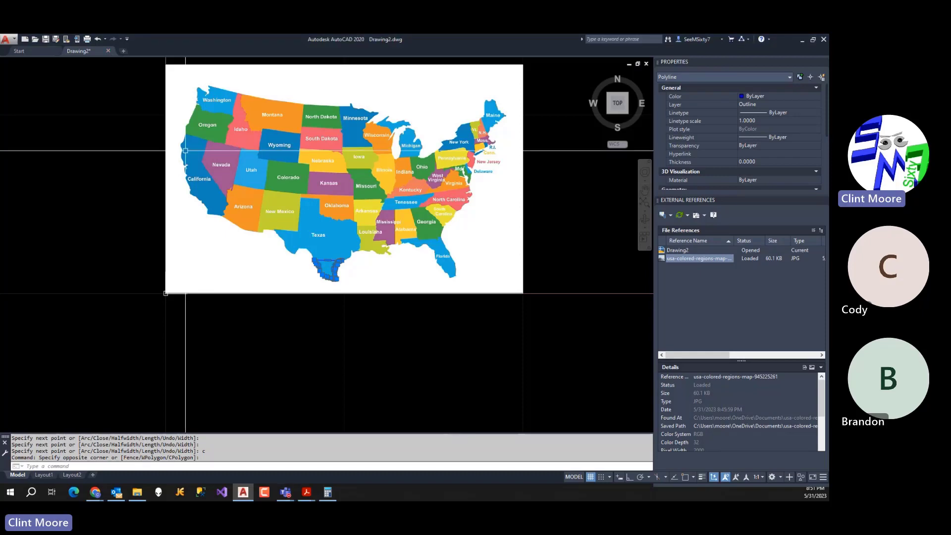
# Close Drawing2 without saving its changes and exit the CAD program.
pyautogui.click(108, 50)
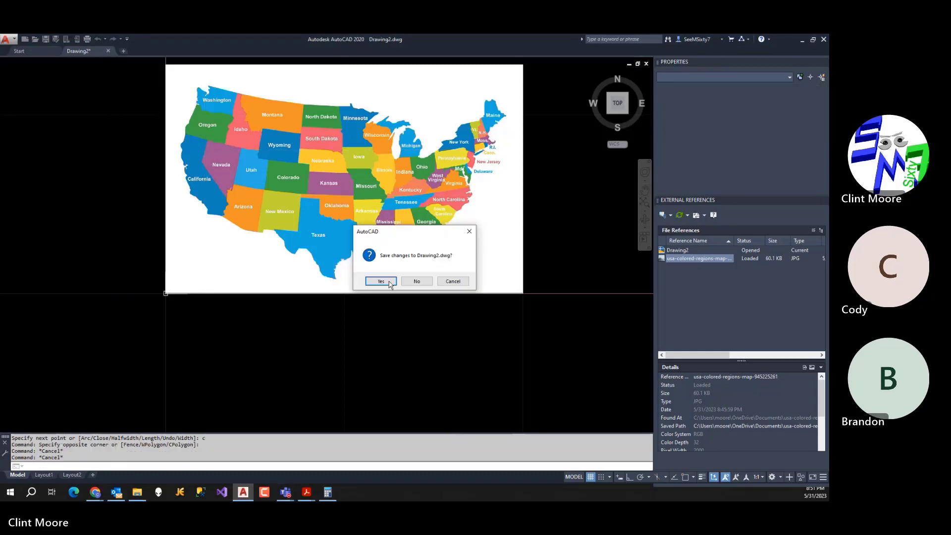
pyautogui.click(423, 281)
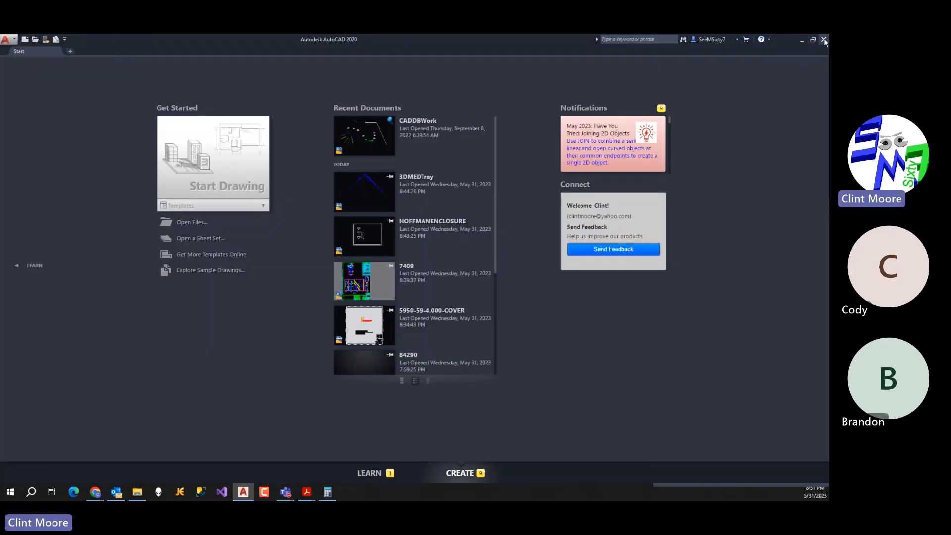
pyautogui.click(824, 39)
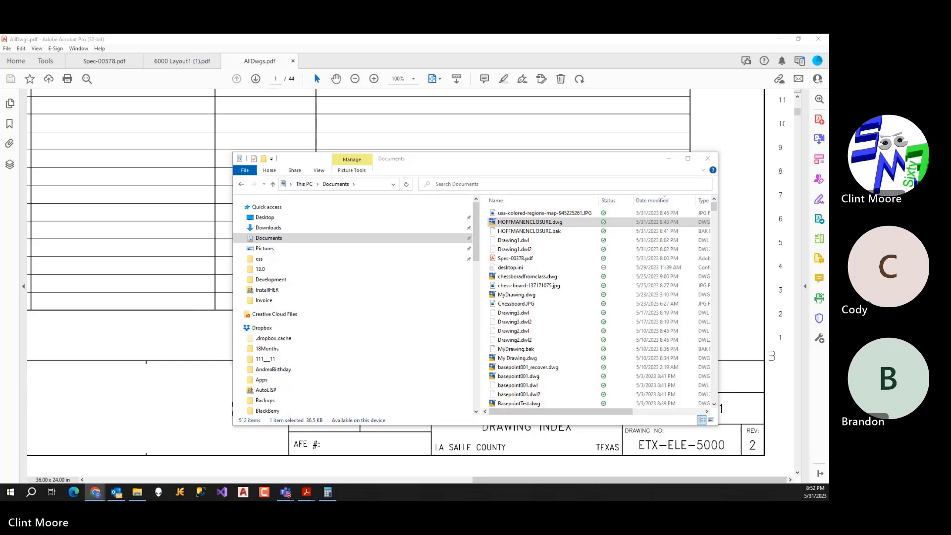
# Switch to Chrome and search DuckDuckGo for "shart scale".
pyautogui.click(95, 492)
pyautogui.moveTo(384, 123); pyautogui.dragTo(124, 35)
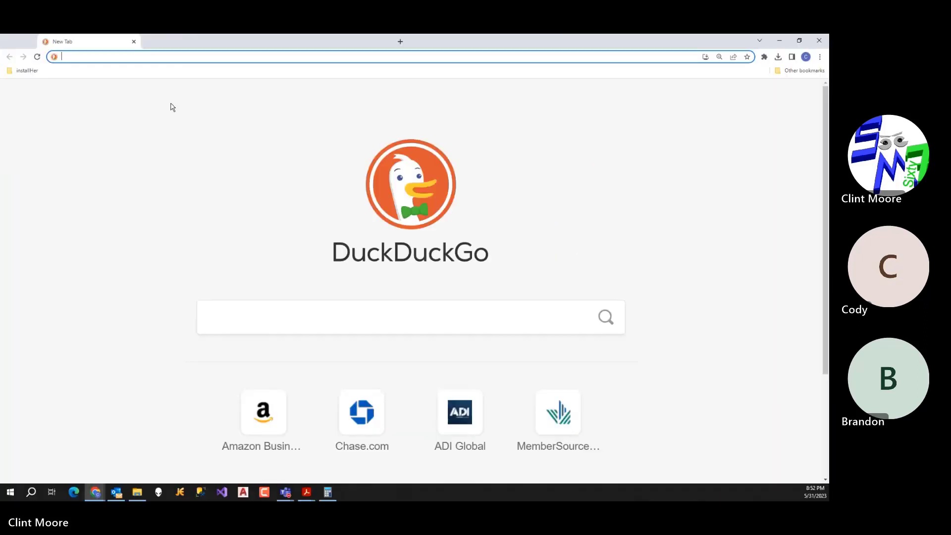
pyautogui.click(325, 309)
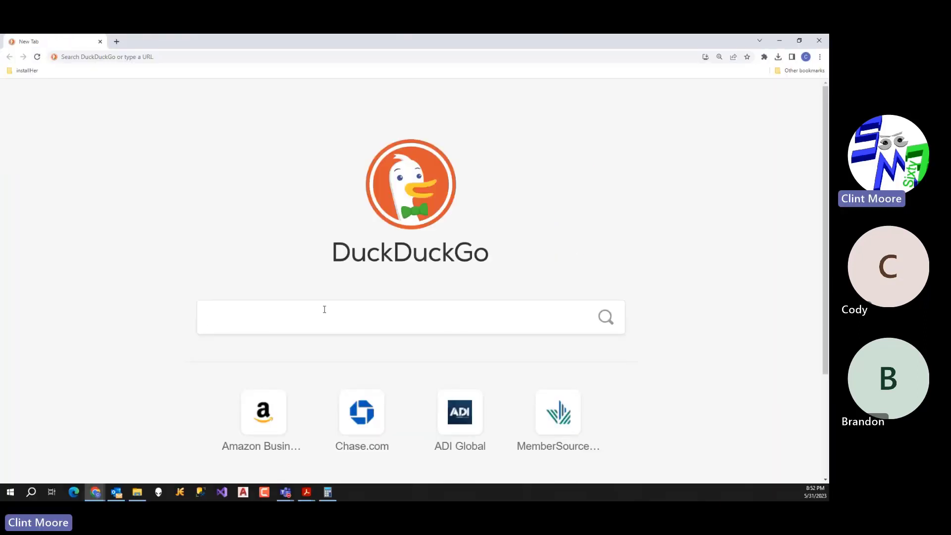
pyautogui.write('shart scale')
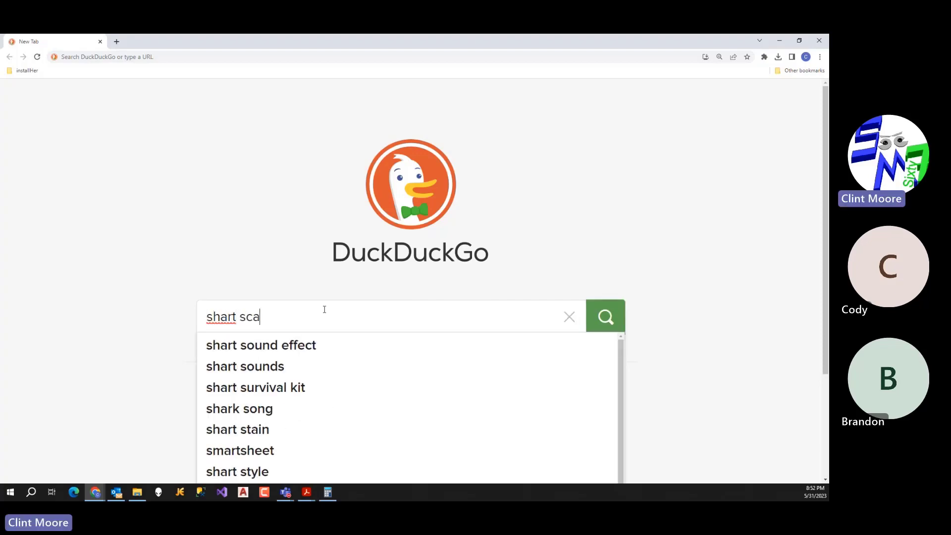
pyautogui.press('Return')
# Correct the search to "chart scale" and show the image results.
pyautogui.click(90, 107)
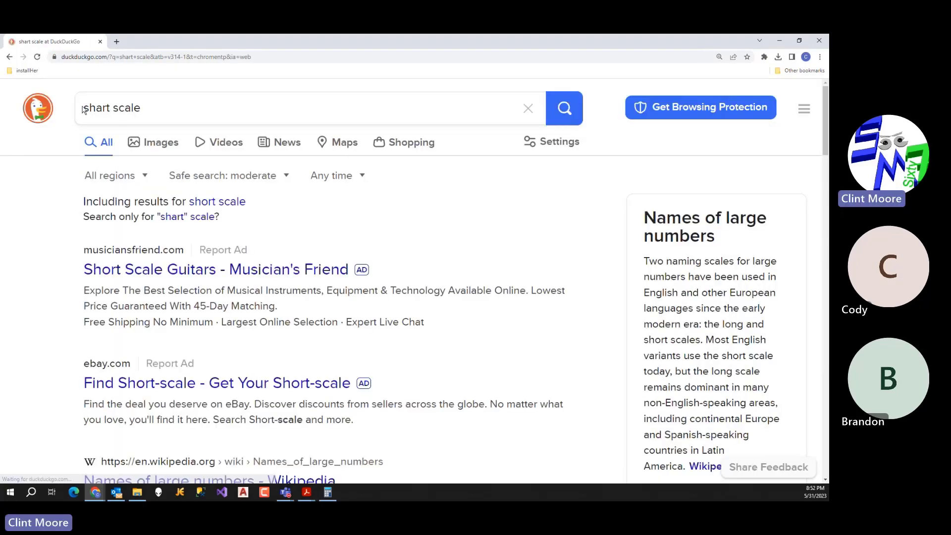
pyautogui.press('BackSpace')
pyautogui.write('c')
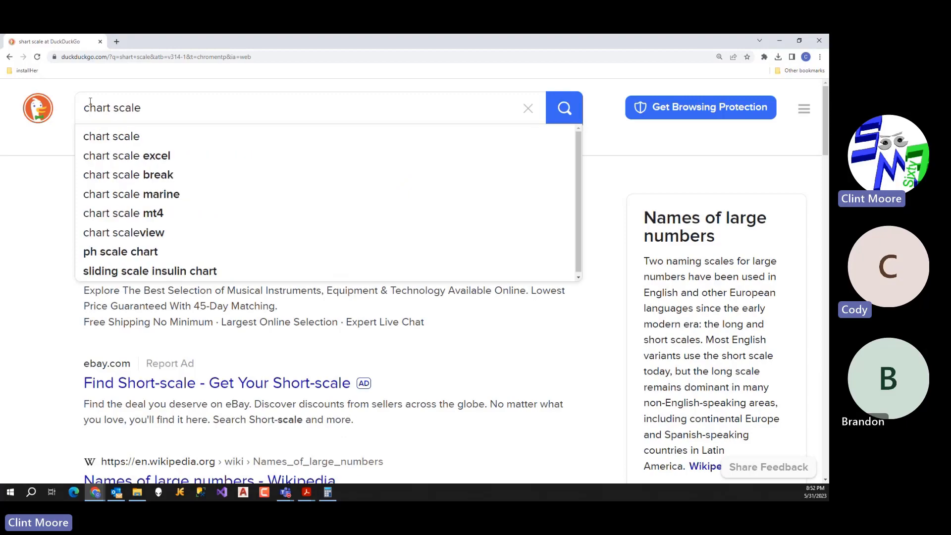
pyautogui.press('Return')
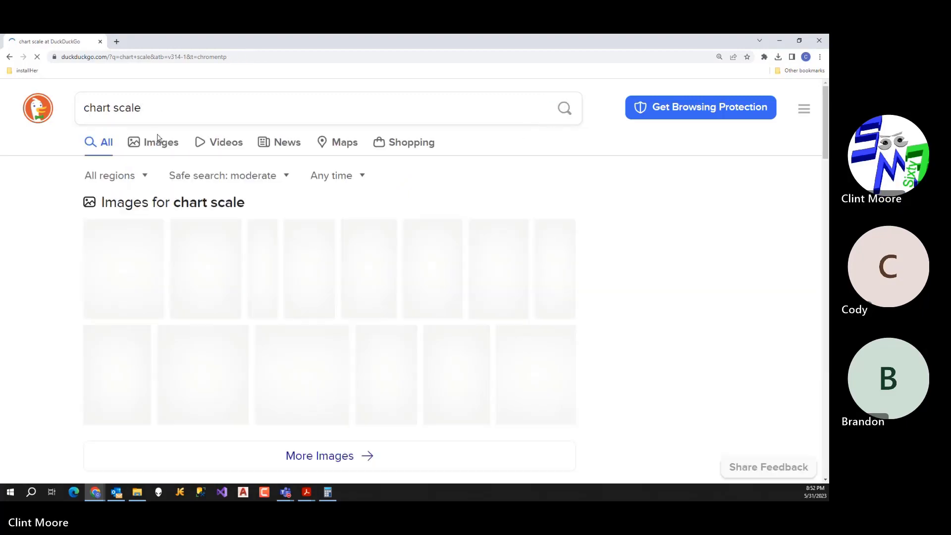
pyautogui.click(162, 142)
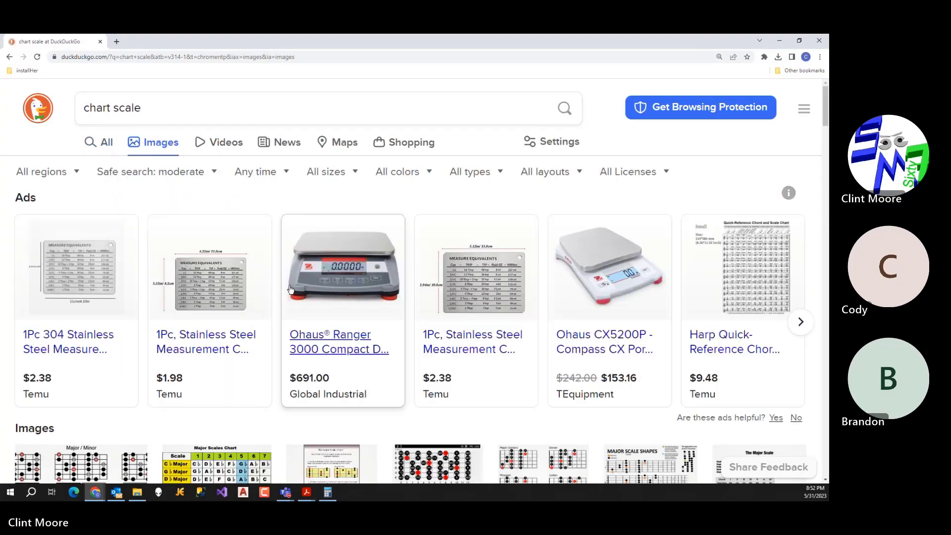
# Look over the chart scale images, then shorten the image search to "scale".
pyautogui.scroll(-9, 328, 302)
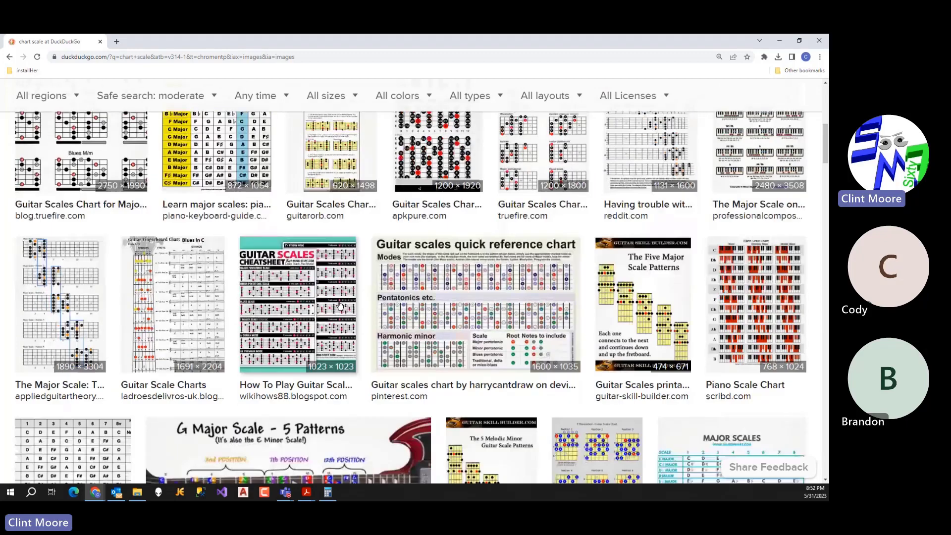
pyautogui.scroll(7, 340, 304)
pyautogui.scroll(2, 341, 305)
pyautogui.moveTo(114, 108); pyautogui.dragTo(81, 109)
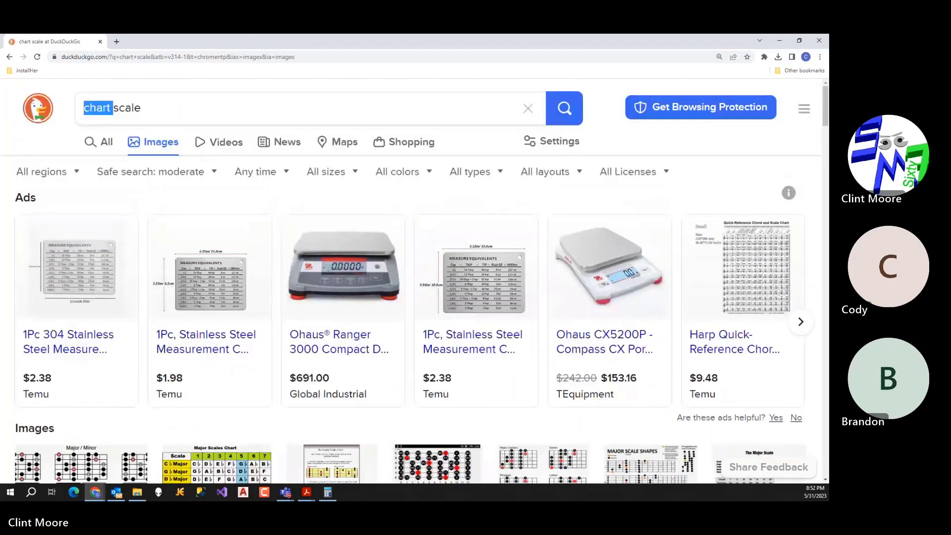
pyautogui.press('BackSpace')
pyautogui.press('Return')
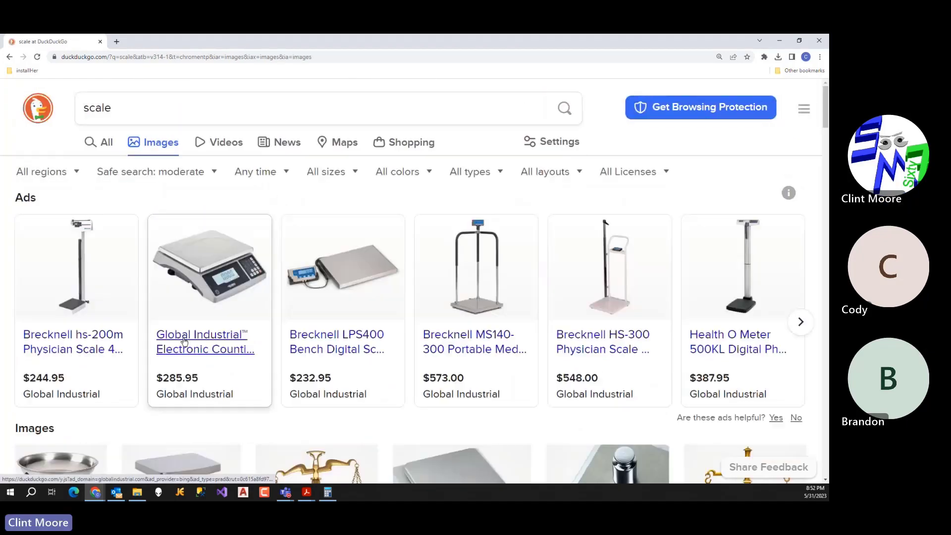
# Browse the scale images and extend the image search to "scale factor".
pyautogui.scroll(-10, 201, 345)
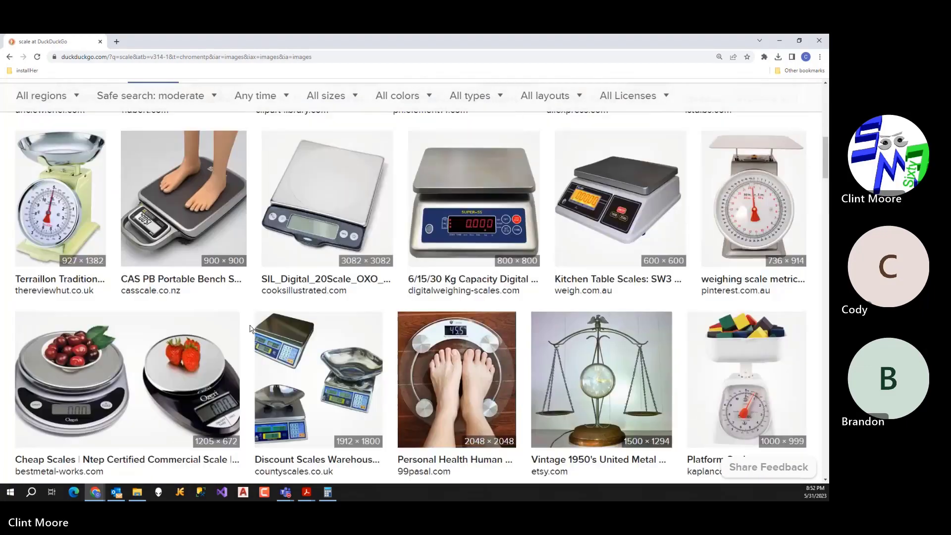
pyautogui.scroll(9, 253, 324)
pyautogui.scroll(2, 252, 324)
pyautogui.click(168, 107)
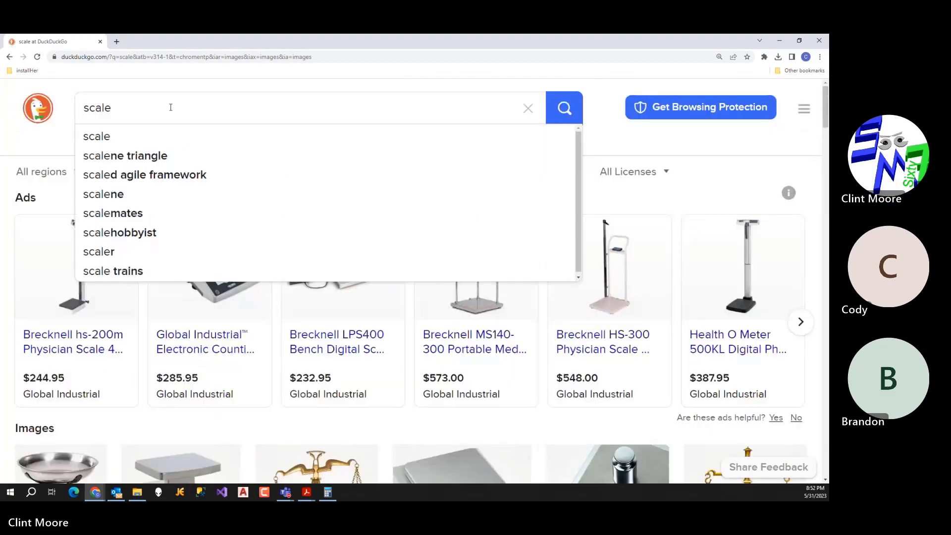
pyautogui.write('factor')
pyautogui.press('Return')
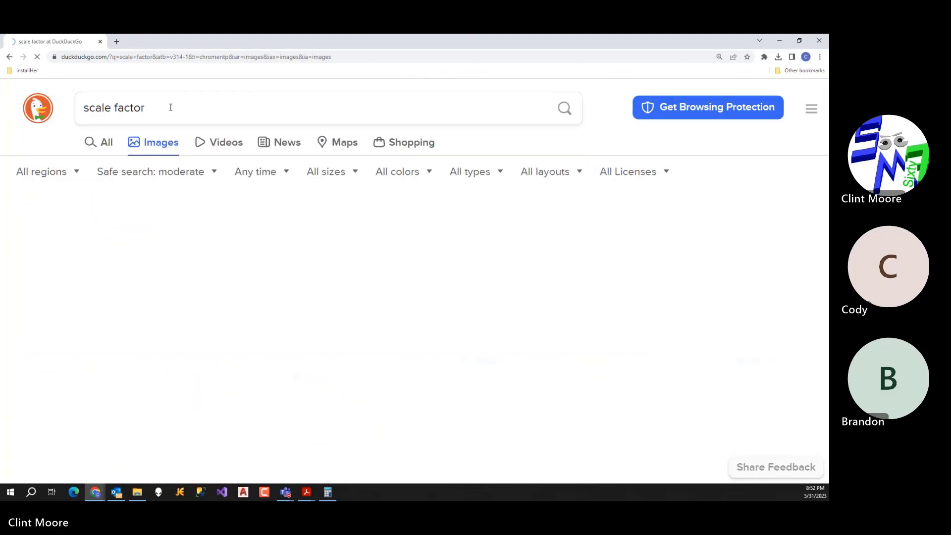
# Skim the scale factor images and change the image search to "map scale".
pyautogui.scroll(-3, 148, 223)
pyautogui.scroll(3, 149, 223)
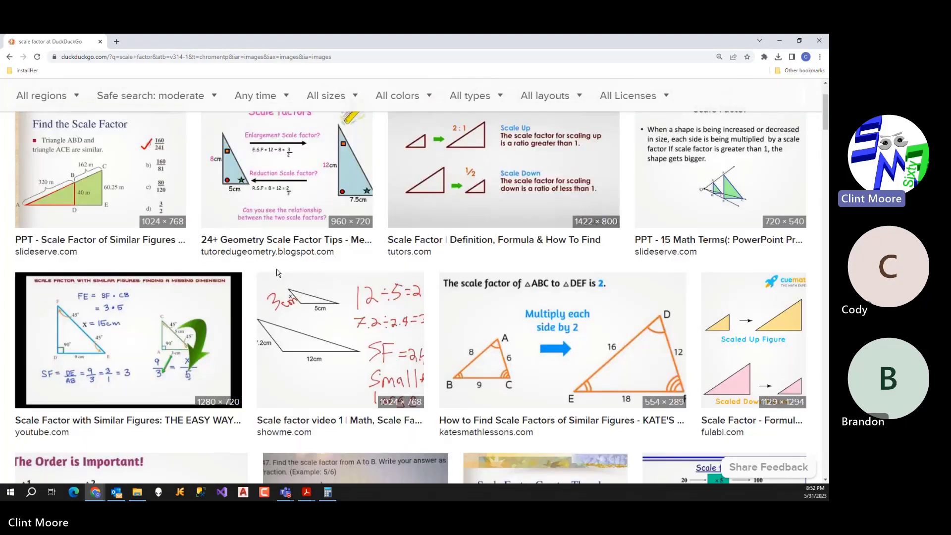
pyautogui.click(221, 118)
pyautogui.press('Home')
pyautogui.write('map')
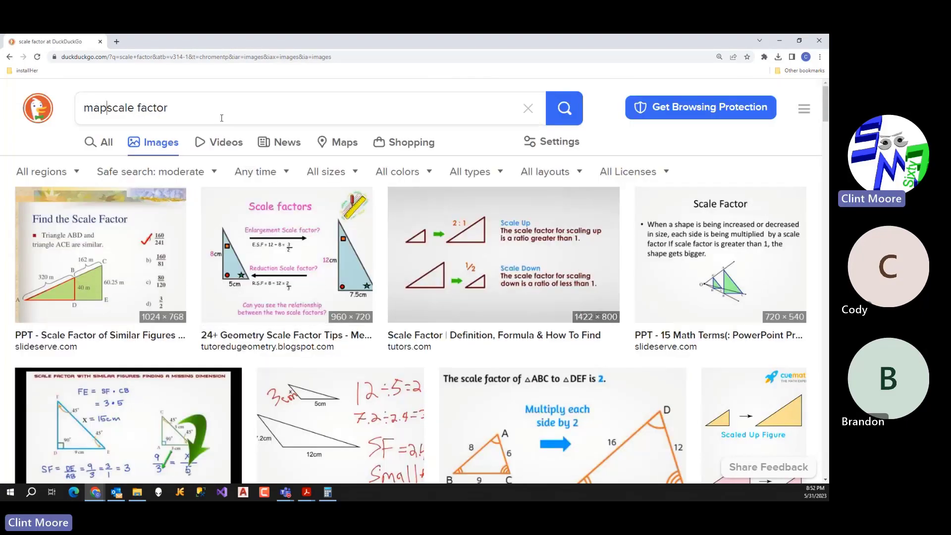
pyautogui.press('End')
pyautogui.press('BackSpace')
pyautogui.press('BackSpace')
pyautogui.press('BackSpace')
pyautogui.press('BackSpace')
pyautogui.press('BackSpace')
pyautogui.press('BackSpace')
pyautogui.press('BackSpace')
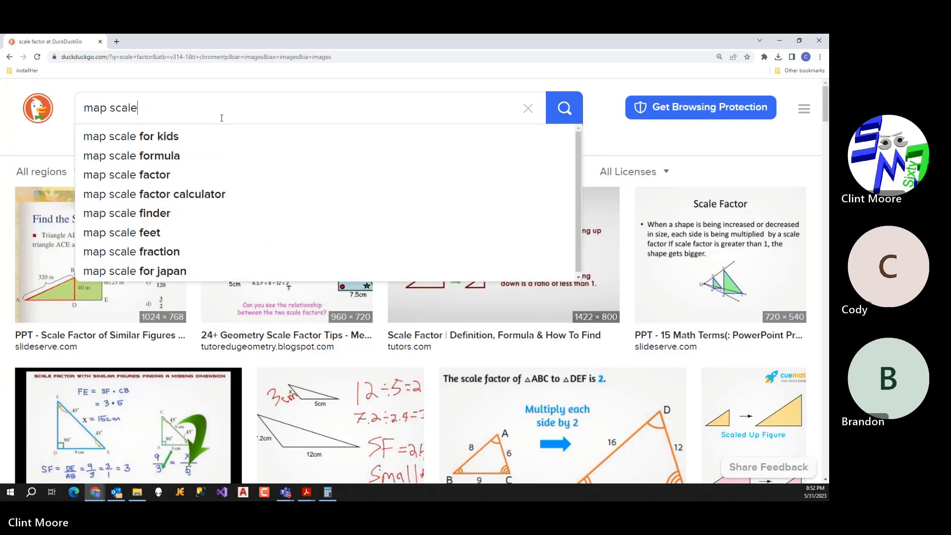
pyautogui.press('Return')
# Examine the map scale images for scale bars and ratio examples, then close the browser window.
pyautogui.scroll(-3, 276, 285)
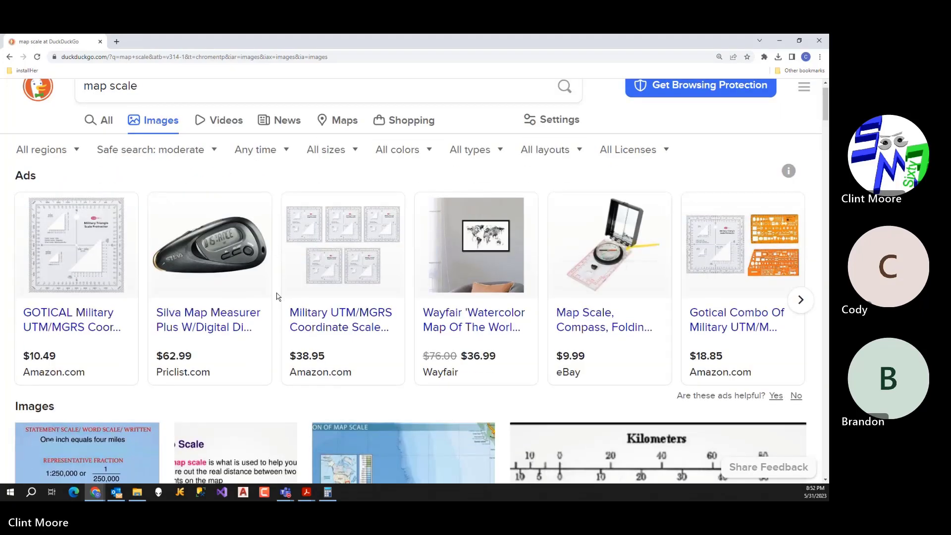
pyautogui.scroll(-1, 278, 296)
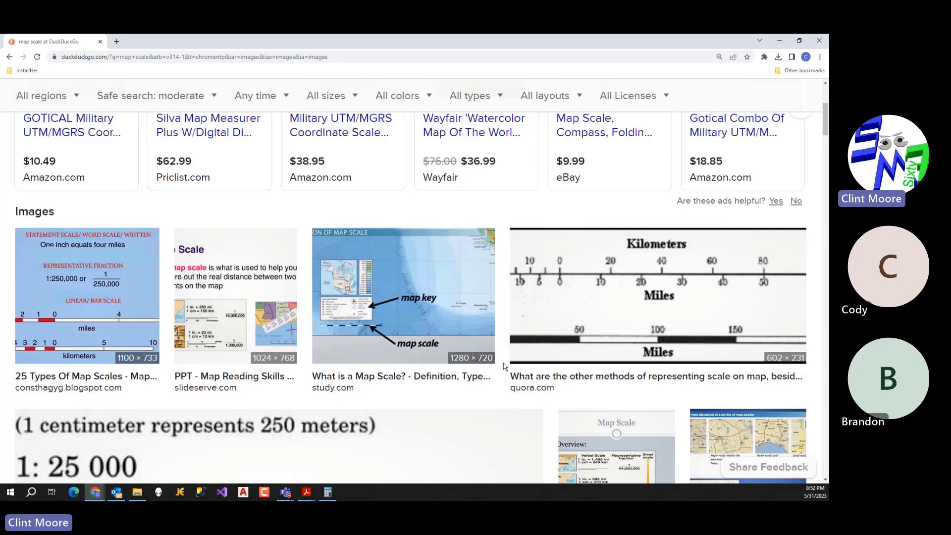
pyautogui.scroll(-5, 705, 345)
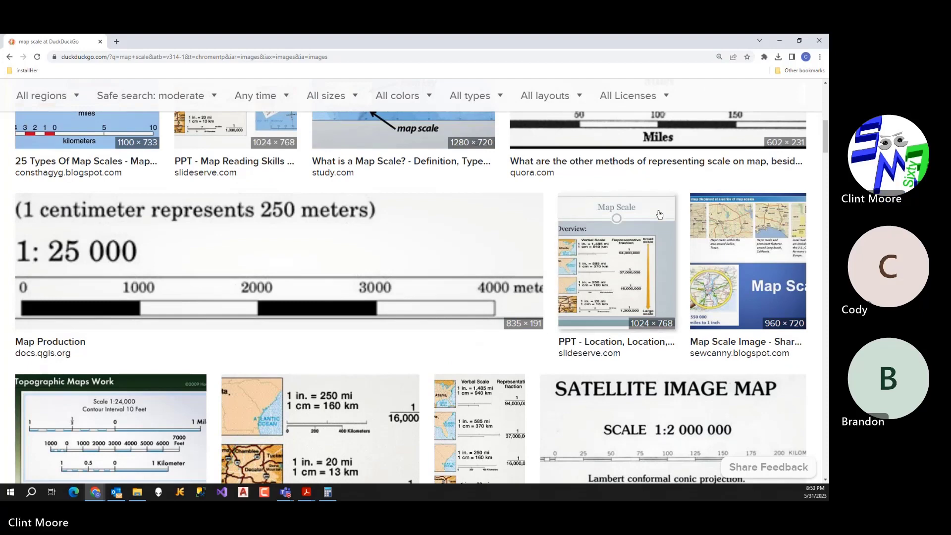
pyautogui.click(821, 41)
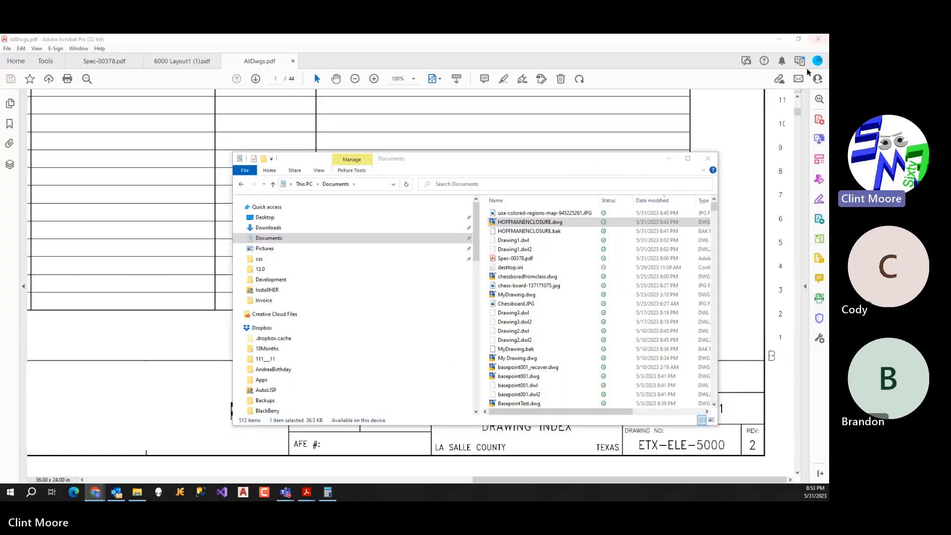